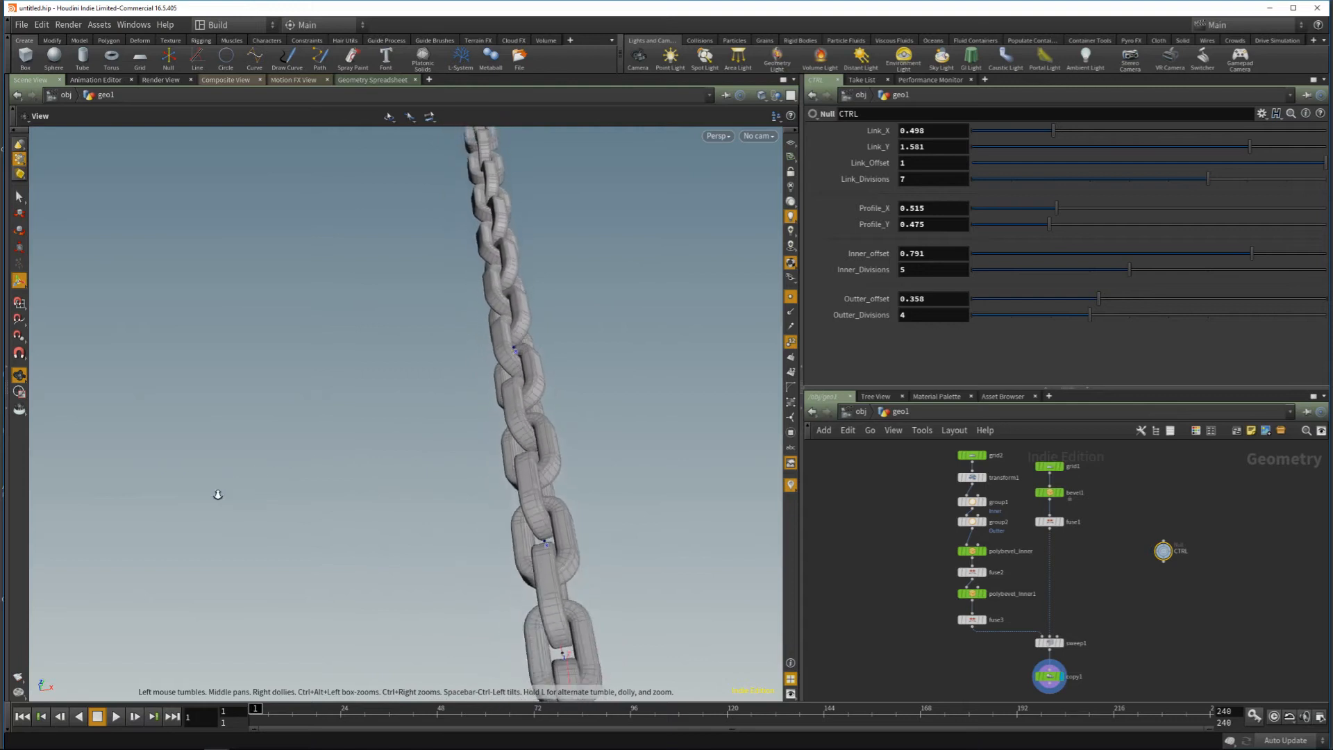
Step: Set Profile_X to 0.446, Profile_Y to 0.438 and Outter_offset to 1 in the chain's CTRL parameters
{"action": "left_click_drag", "start_coordinate": [488, 395], "coordinate": [527, 375]}
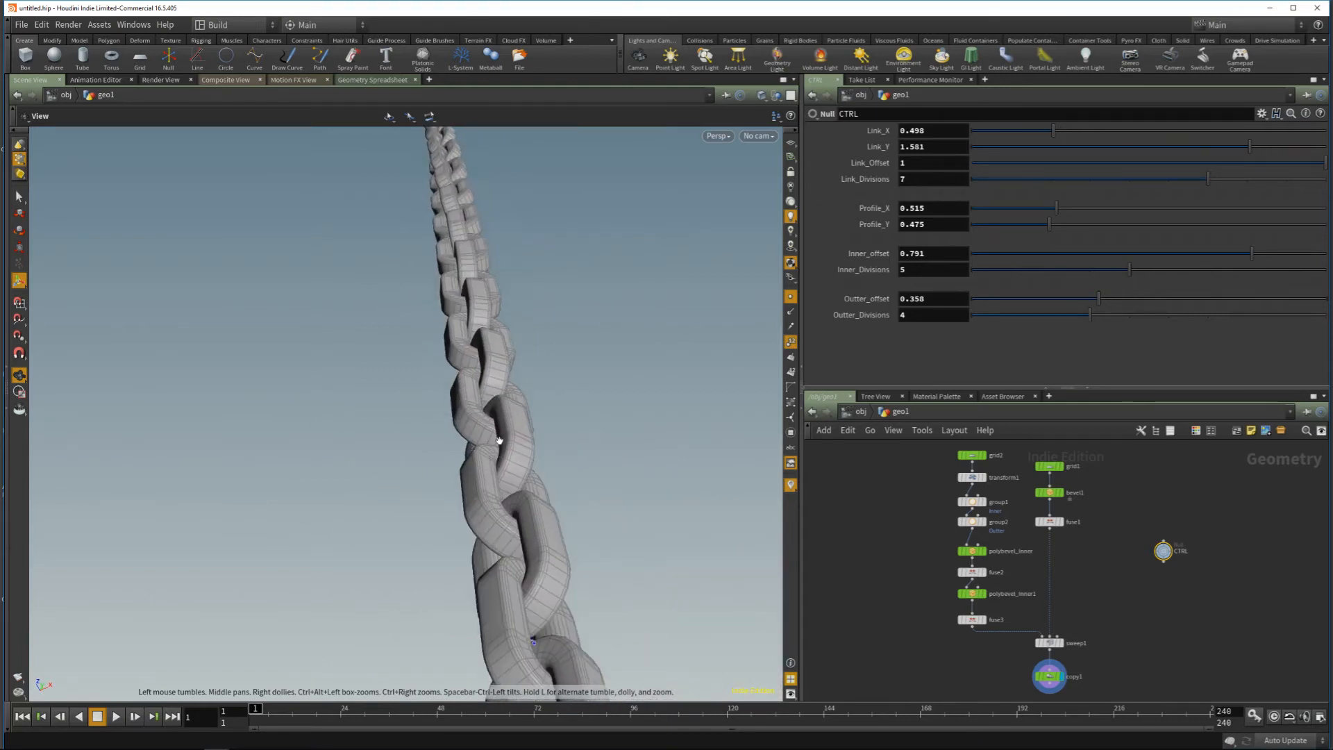
{"action": "key", "text": "s"}
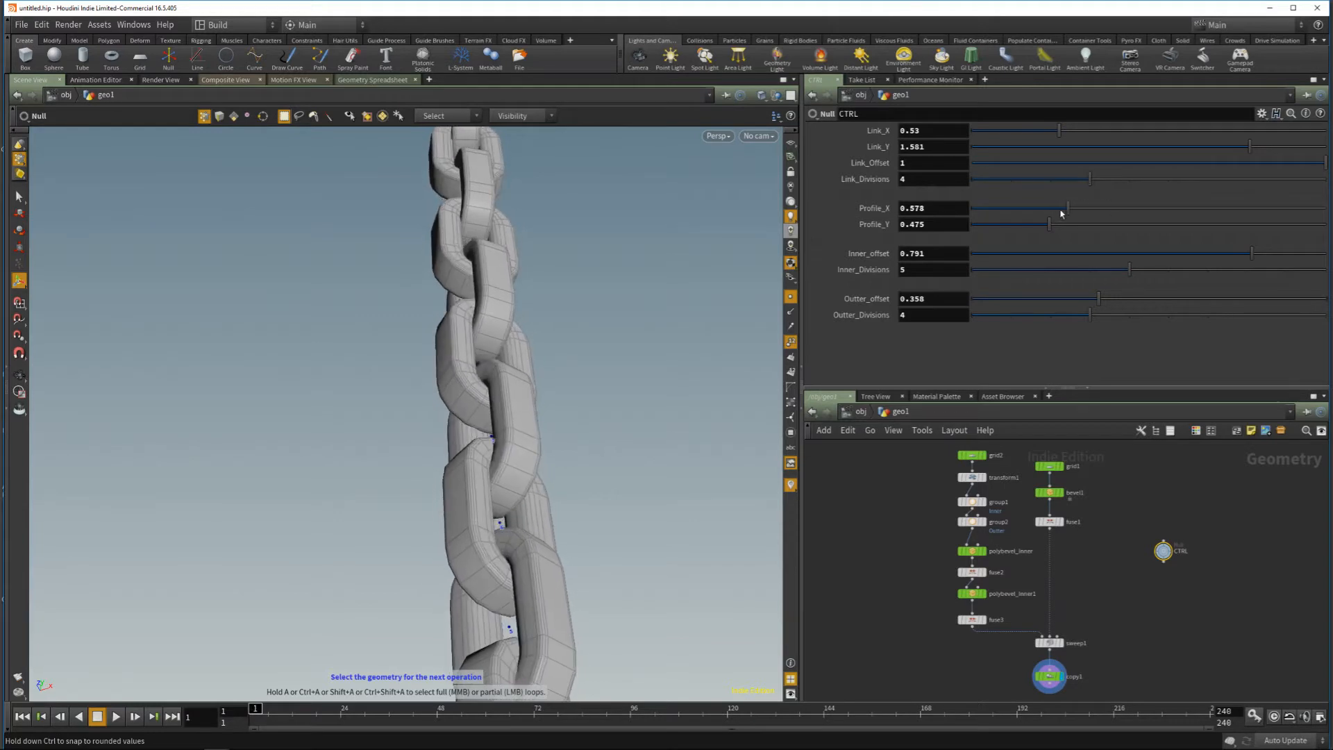
{"action": "left_click_drag", "start_coordinate": [1048, 233], "coordinate": [1076, 229]}
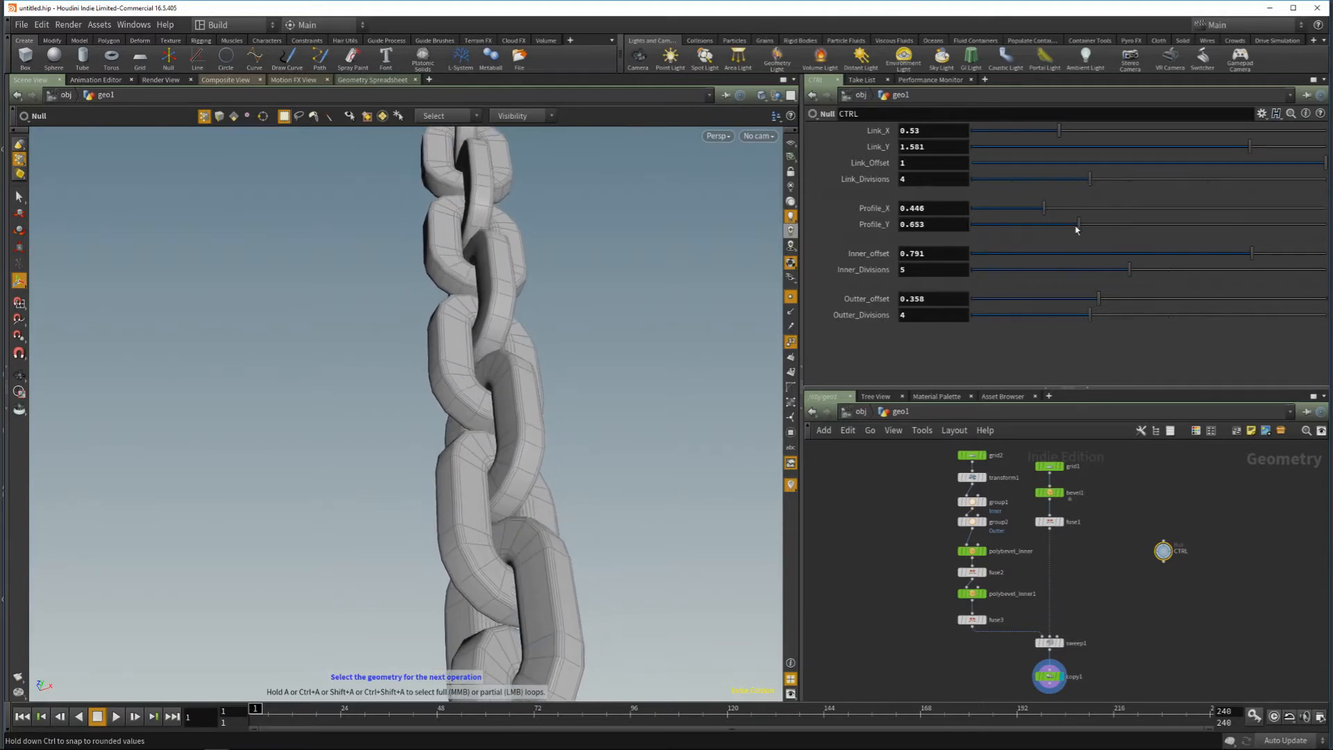
{"action": "key", "text": "Escape"}
{"action": "left_click_drag", "start_coordinate": [649, 253], "coordinate": [708, 257]}
{"action": "left_click", "coordinate": [1067, 315]}
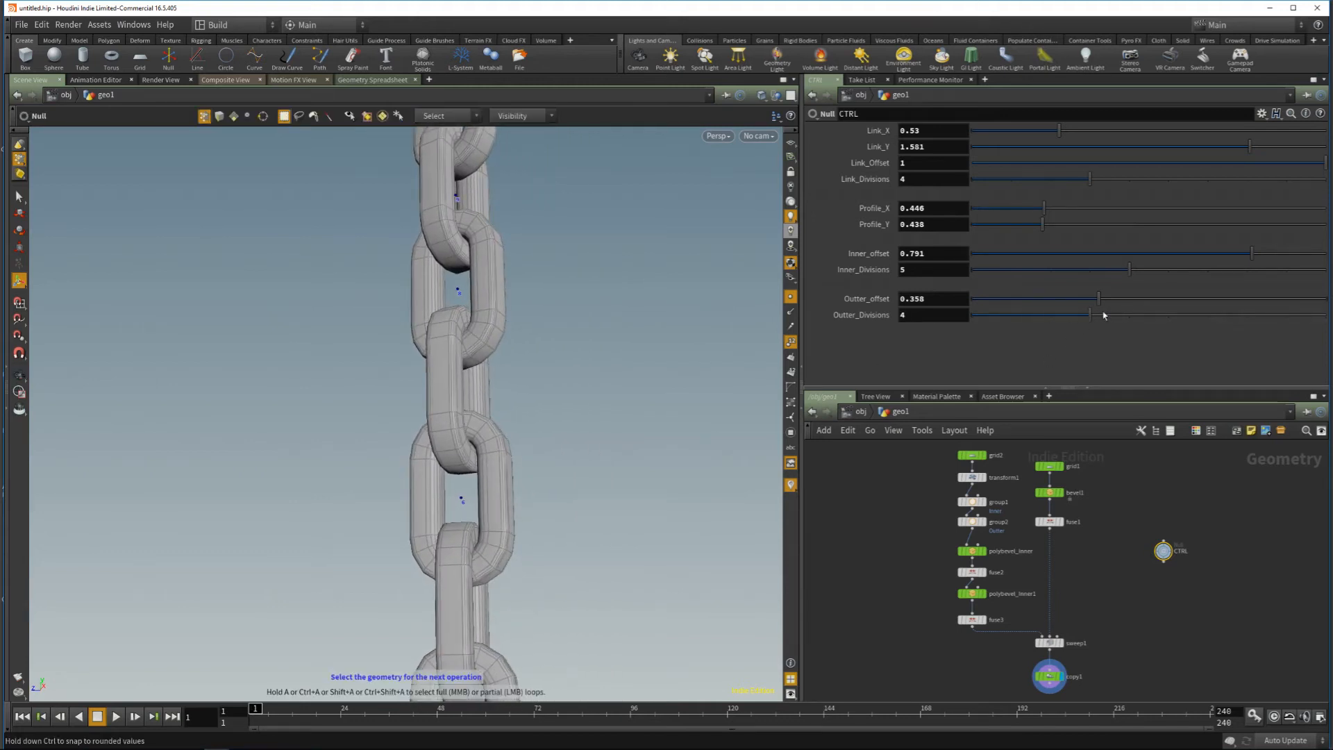
{"action": "left_click_drag", "start_coordinate": [1207, 311], "coordinate": [1328, 300]}
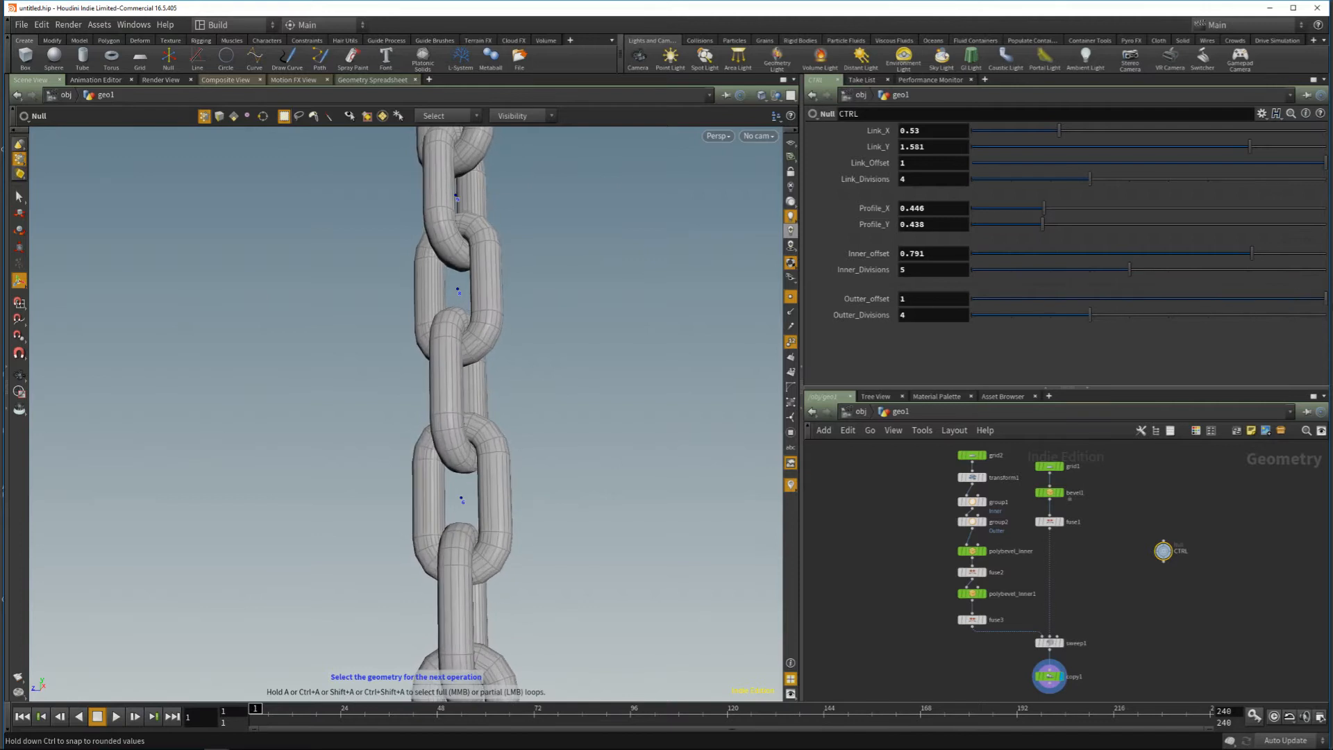
Step: Examine the rounded outer edges of the chain links up close from several angles
{"action": "left_click_drag", "start_coordinate": [599, 407], "coordinate": [495, 399], "text": "alt"}
{"action": "right_click_drag", "start_coordinate": [494, 398], "coordinate": [524, 422], "text": "alt"}
{"action": "left_click_drag", "start_coordinate": [523, 423], "coordinate": [451, 401], "text": "alt"}
{"action": "right_click_drag", "start_coordinate": [451, 401], "coordinate": [498, 432], "text": "alt"}
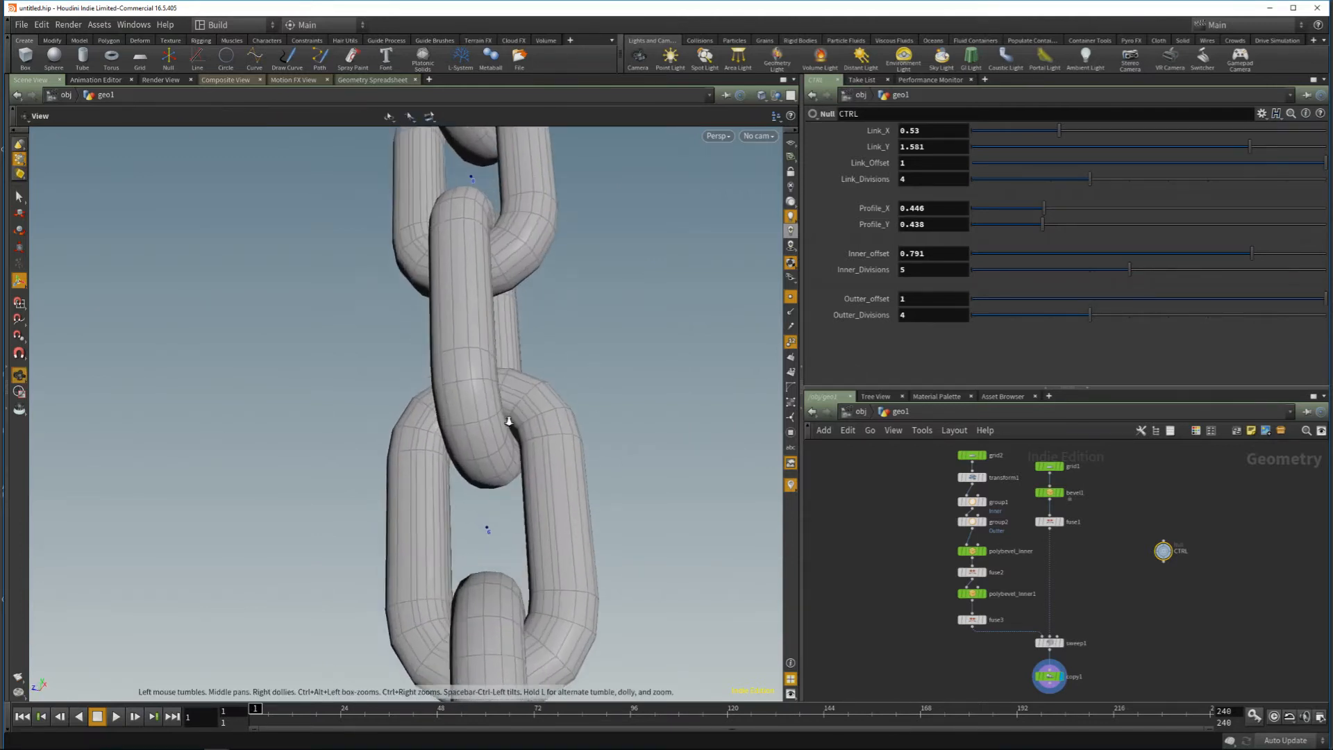
{"action": "left_click_drag", "start_coordinate": [498, 433], "coordinate": [467, 479], "text": "alt"}
{"action": "middle_click_drag", "start_coordinate": [496, 495], "coordinate": [470, 422], "text": "alt"}
{"action": "right_click_drag", "start_coordinate": [470, 422], "coordinate": [486, 445], "text": "alt"}
{"action": "left_click_drag", "start_coordinate": [486, 445], "coordinate": [556, 414], "text": "alt"}
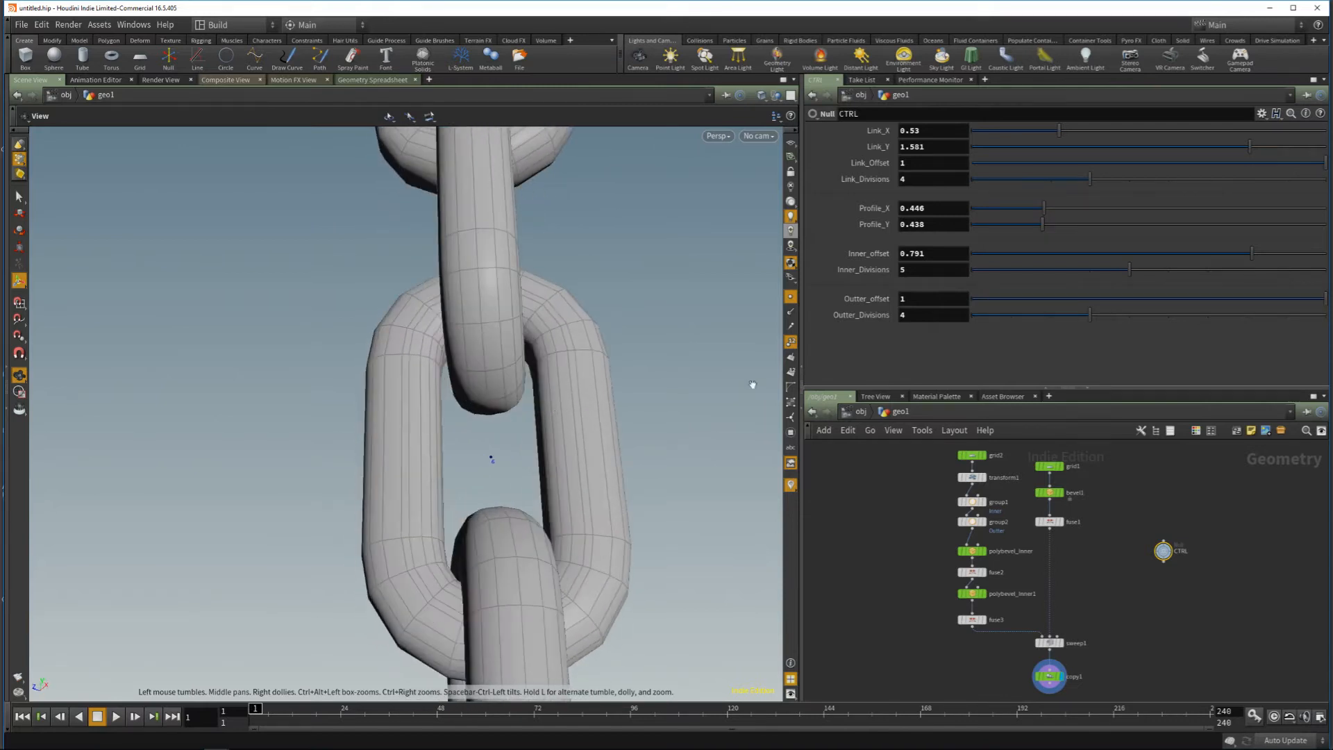
Step: Set Inner_offset to 0.42 on the chain's CTRL node and check the links along the chain
{"action": "left_click_drag", "start_coordinate": [1214, 263], "coordinate": [1121, 258]}
{"action": "left_click_drag", "start_coordinate": [336, 485], "coordinate": [456, 480], "text": "alt"}
{"action": "left_click_drag", "start_coordinate": [672, 503], "coordinate": [438, 429], "text": "alt"}
{"action": "scroll", "coordinate": [1106, 593], "scroll_direction": "down", "scroll_amount": 2}
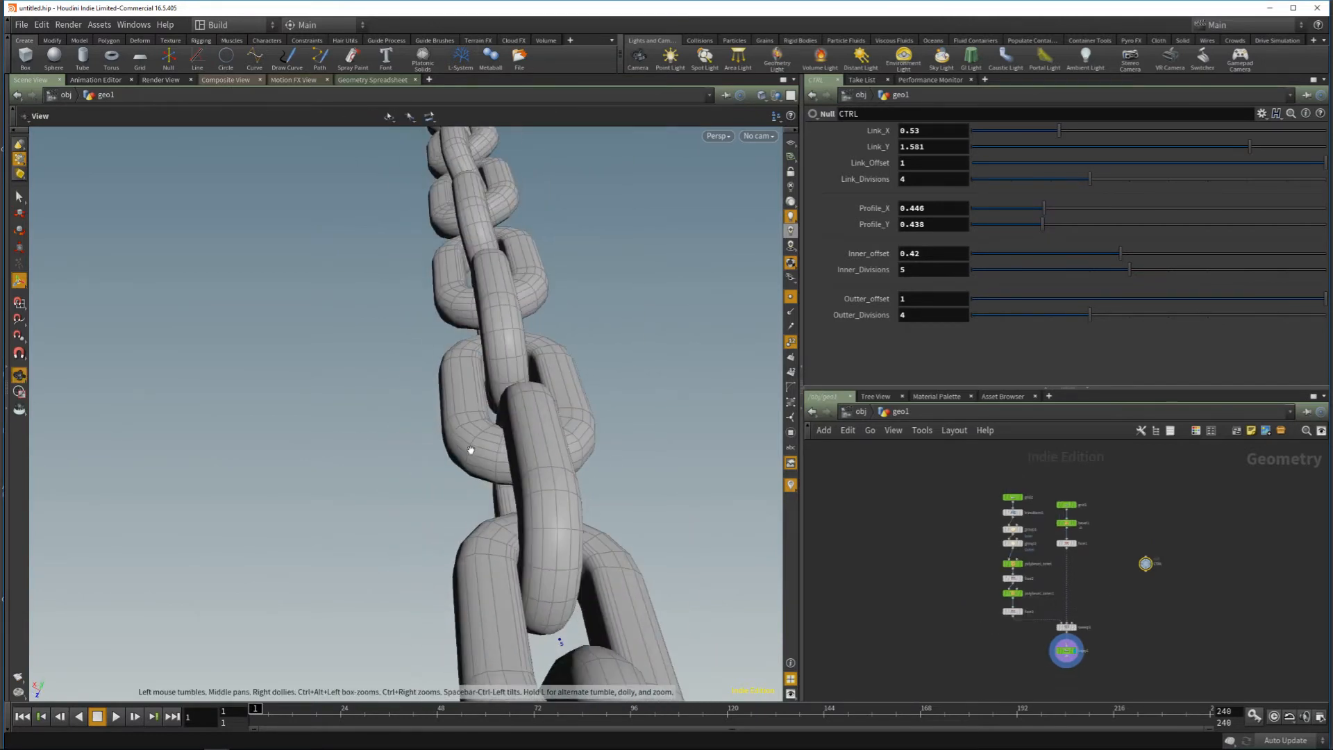
{"action": "right_click_drag", "start_coordinate": [471, 450], "coordinate": [435, 458], "text": "alt"}
{"action": "left_click_drag", "start_coordinate": [435, 459], "coordinate": [542, 483], "text": "alt"}
Step: Switch to the empty Houdini scene, create a Geometry object in it and enter its network
{"action": "key", "text": "alt+Tab"}
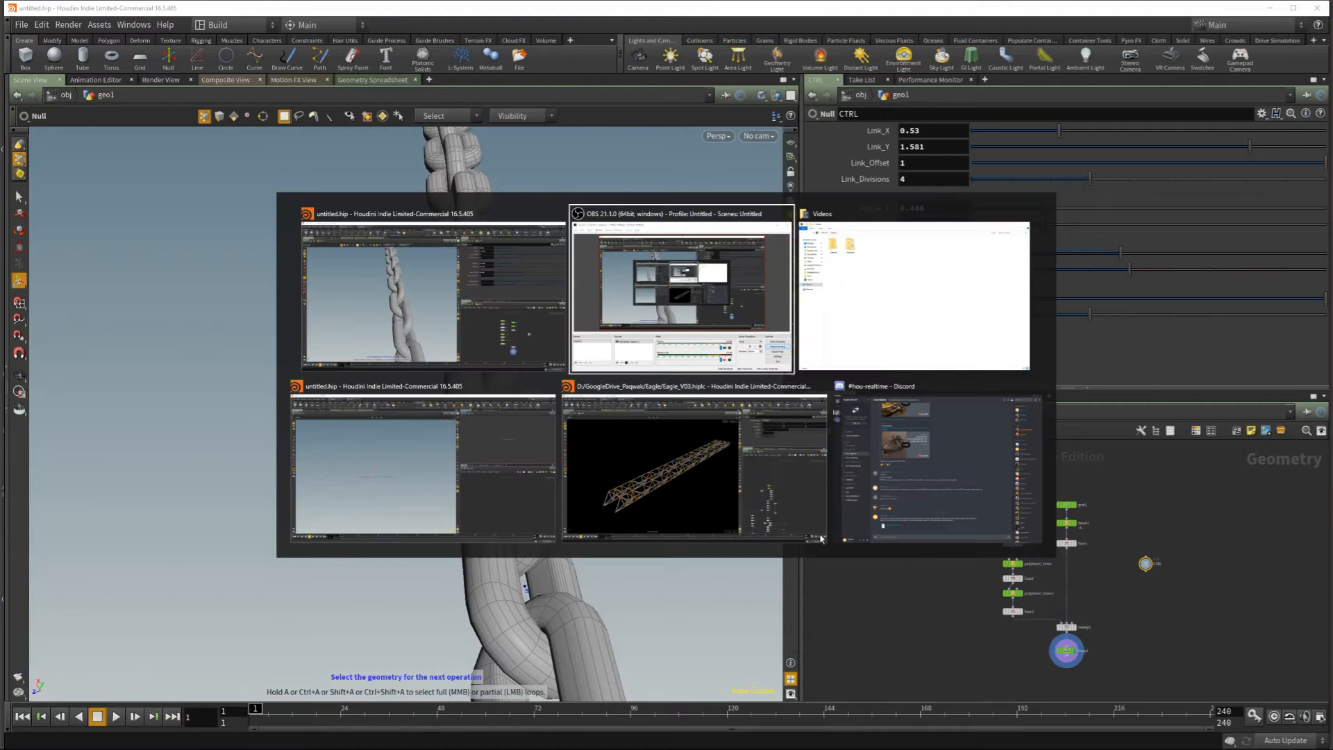
{"action": "left_click", "coordinate": [454, 473]}
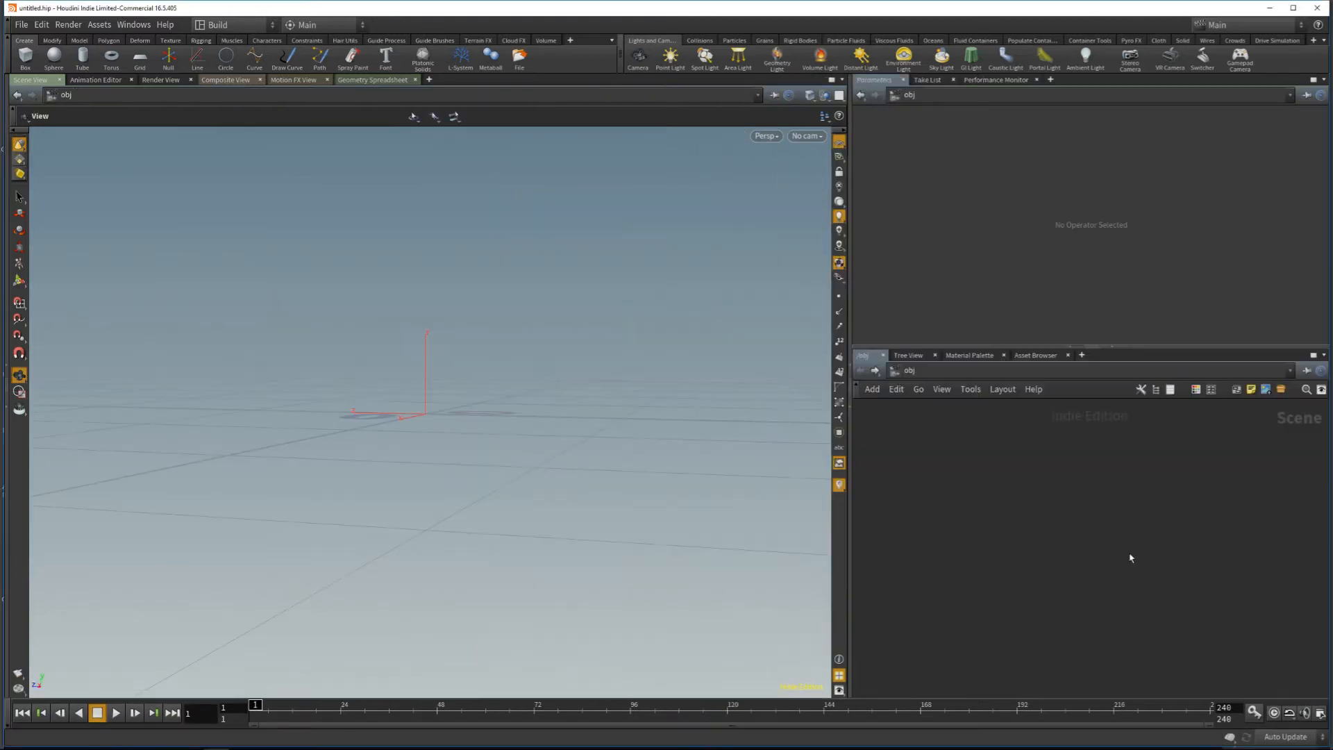
{"action": "key", "text": "Tab"}
{"action": "type", "text": "gr"}
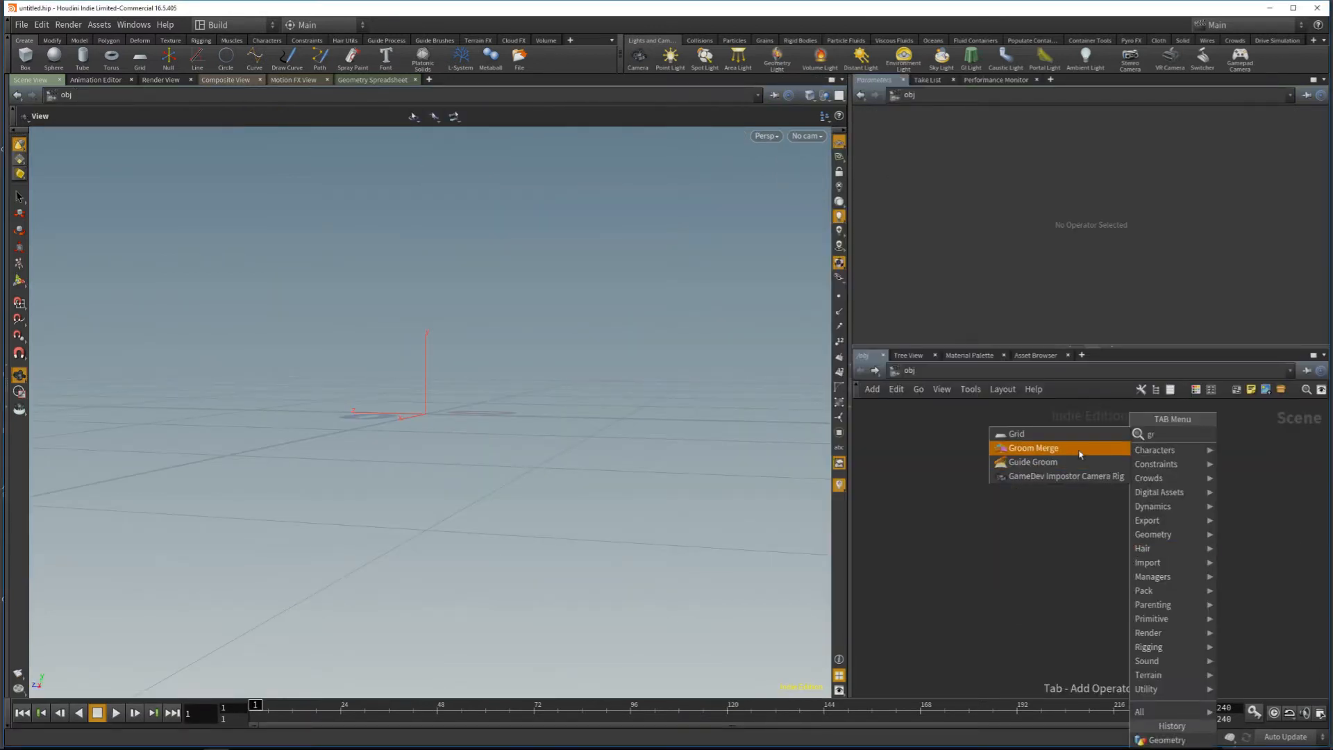
{"action": "key", "text": "Escape"}
{"action": "key", "text": "Tab"}
{"action": "type", "text": "ge"}
{"action": "left_click", "coordinate": [1204, 436]}
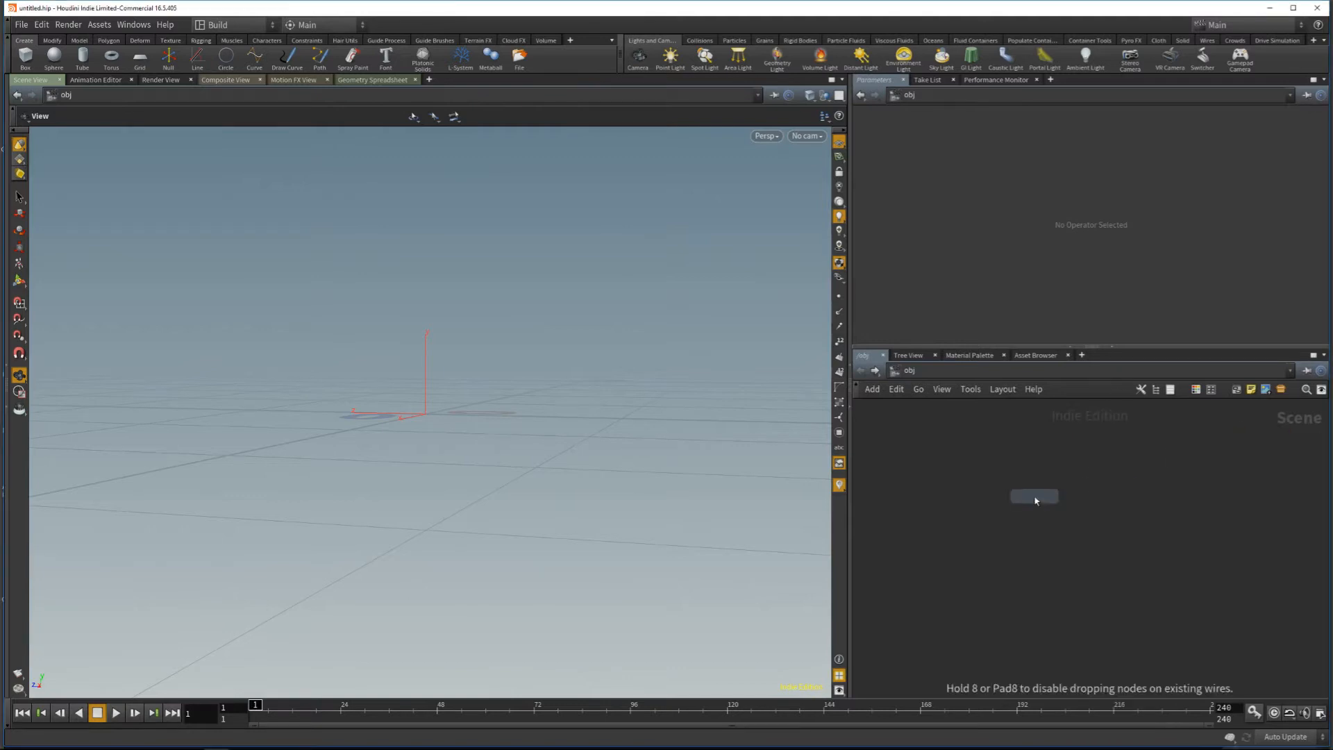
{"action": "left_click", "coordinate": [1036, 500]}
{"action": "double_click", "coordinate": [1034, 499]}
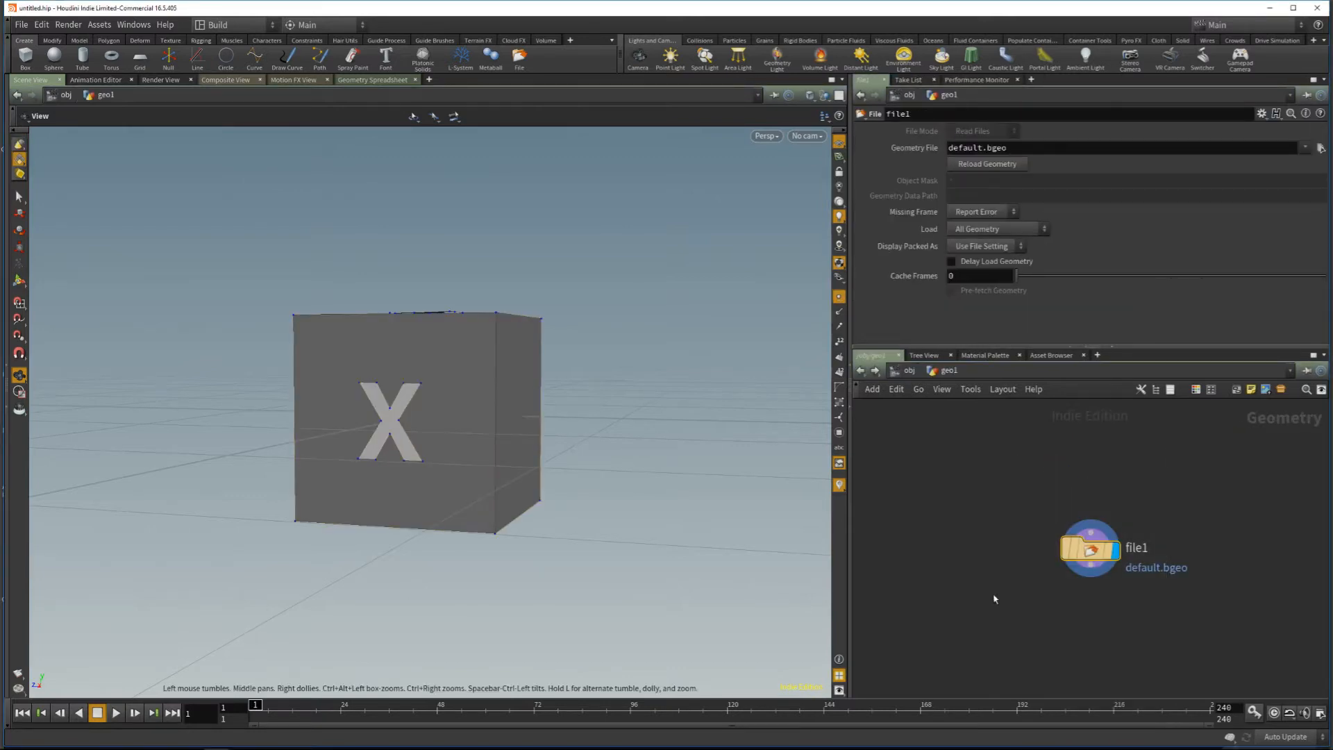
Step: Replace the default file node with a Grid and set the grid's orientation to YZ Plane
{"action": "key", "text": "Delete"}
{"action": "key", "text": "Tab"}
{"action": "type", "text": "gr"}
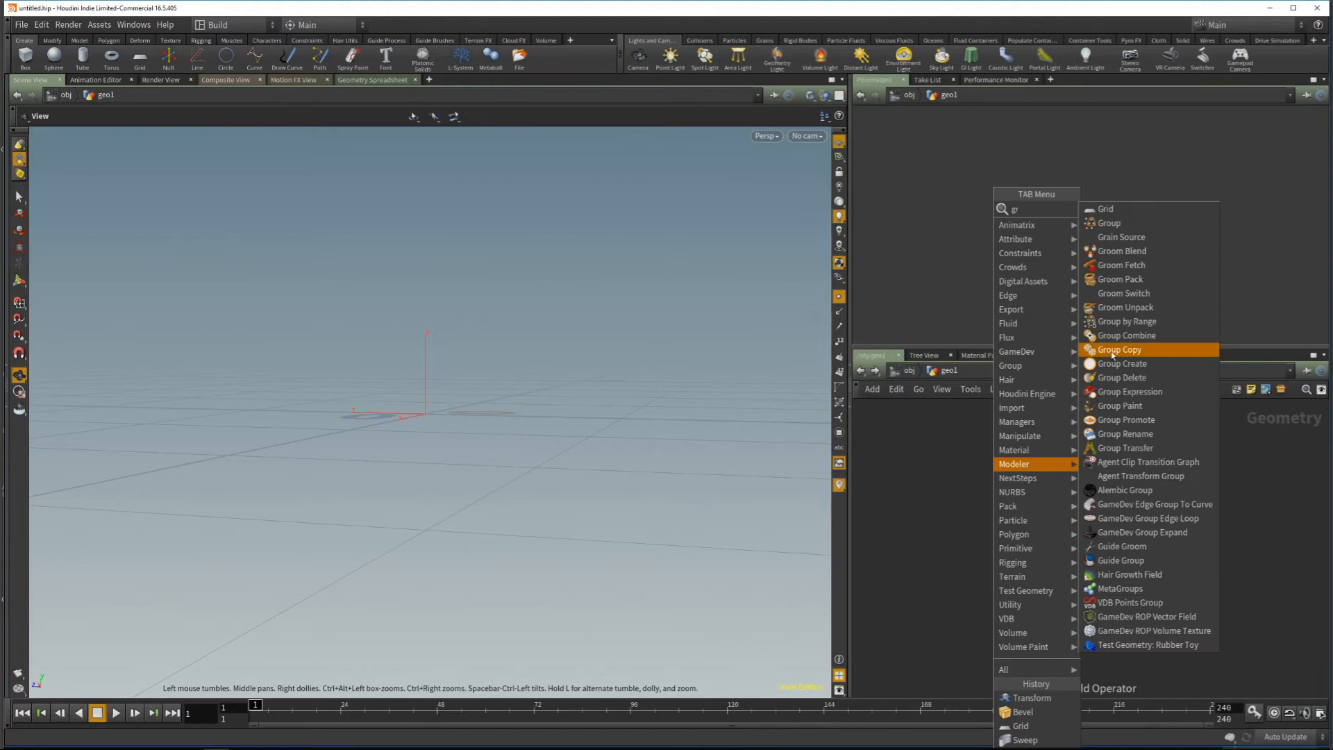
{"action": "left_click", "coordinate": [1152, 211]}
{"action": "left_click", "coordinate": [1066, 457]}
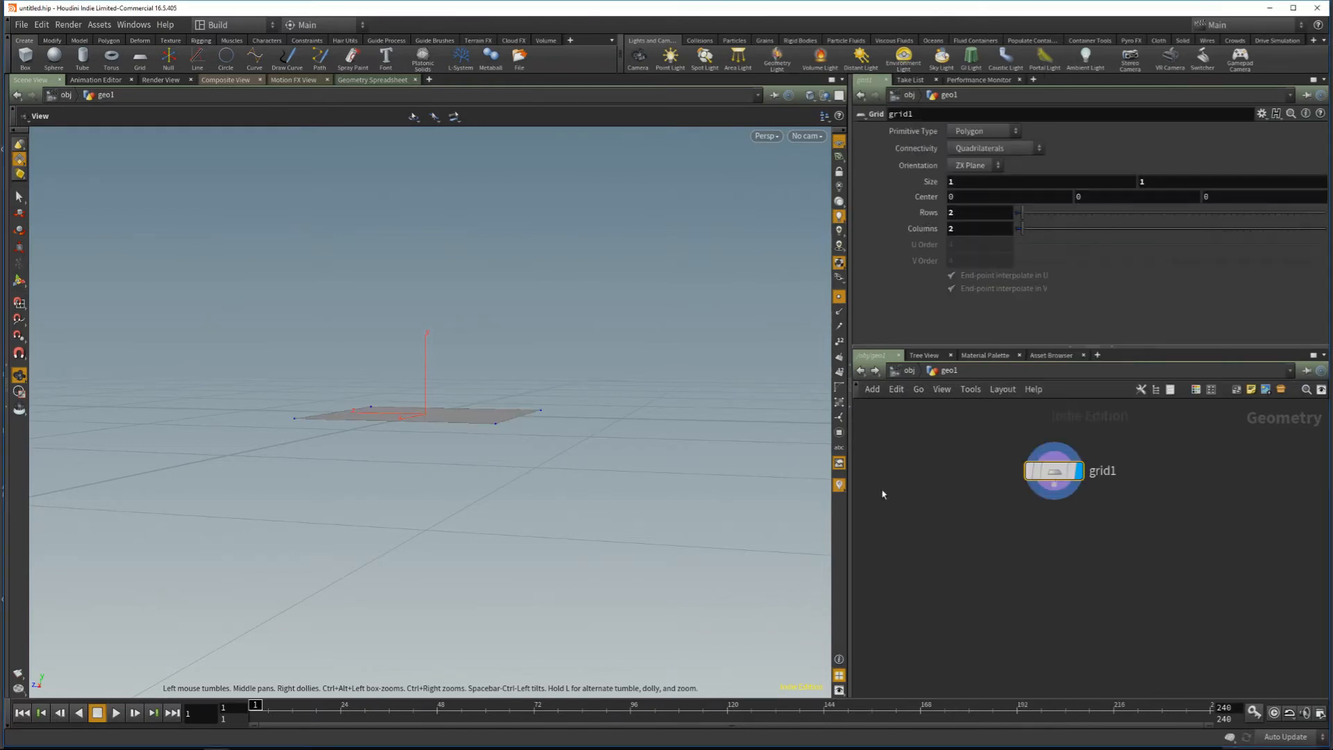
{"action": "left_click", "coordinate": [972, 165]}
{"action": "left_click", "coordinate": [969, 189]}
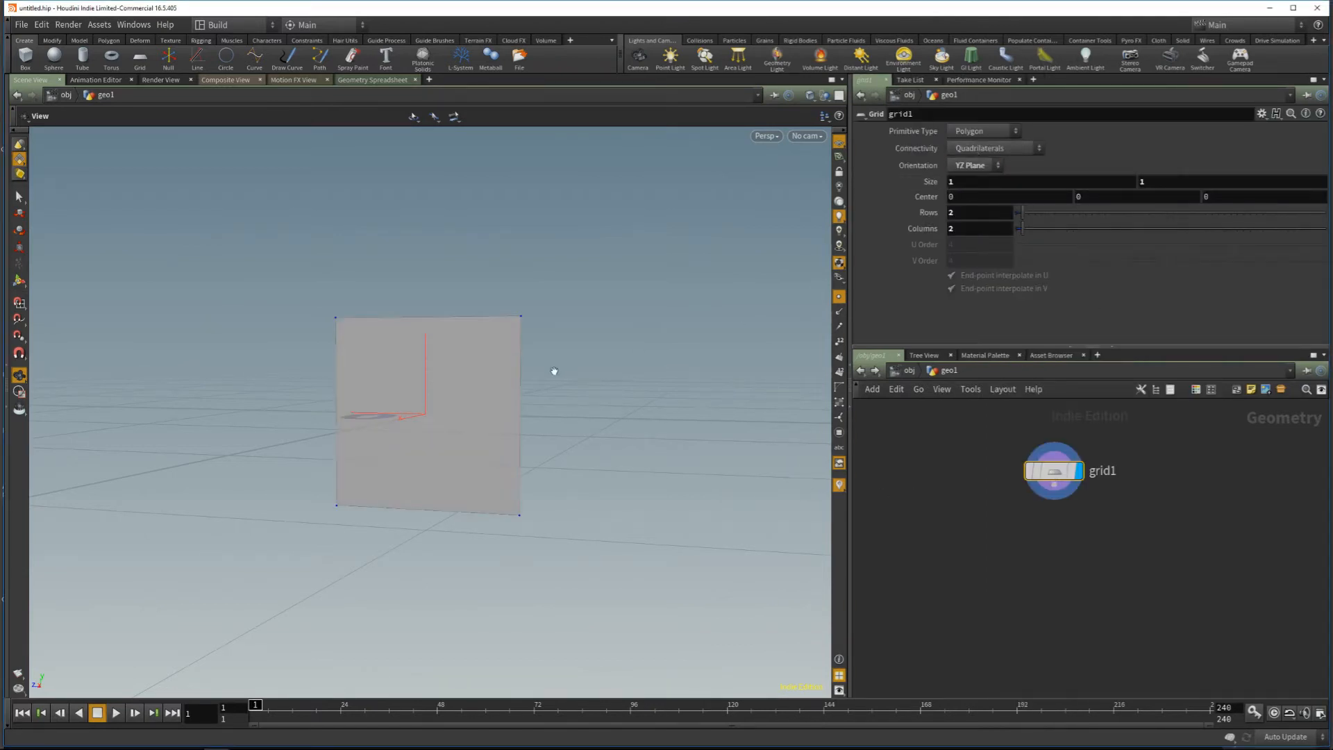
{"action": "left_click_drag", "start_coordinate": [464, 431], "coordinate": [479, 475]}
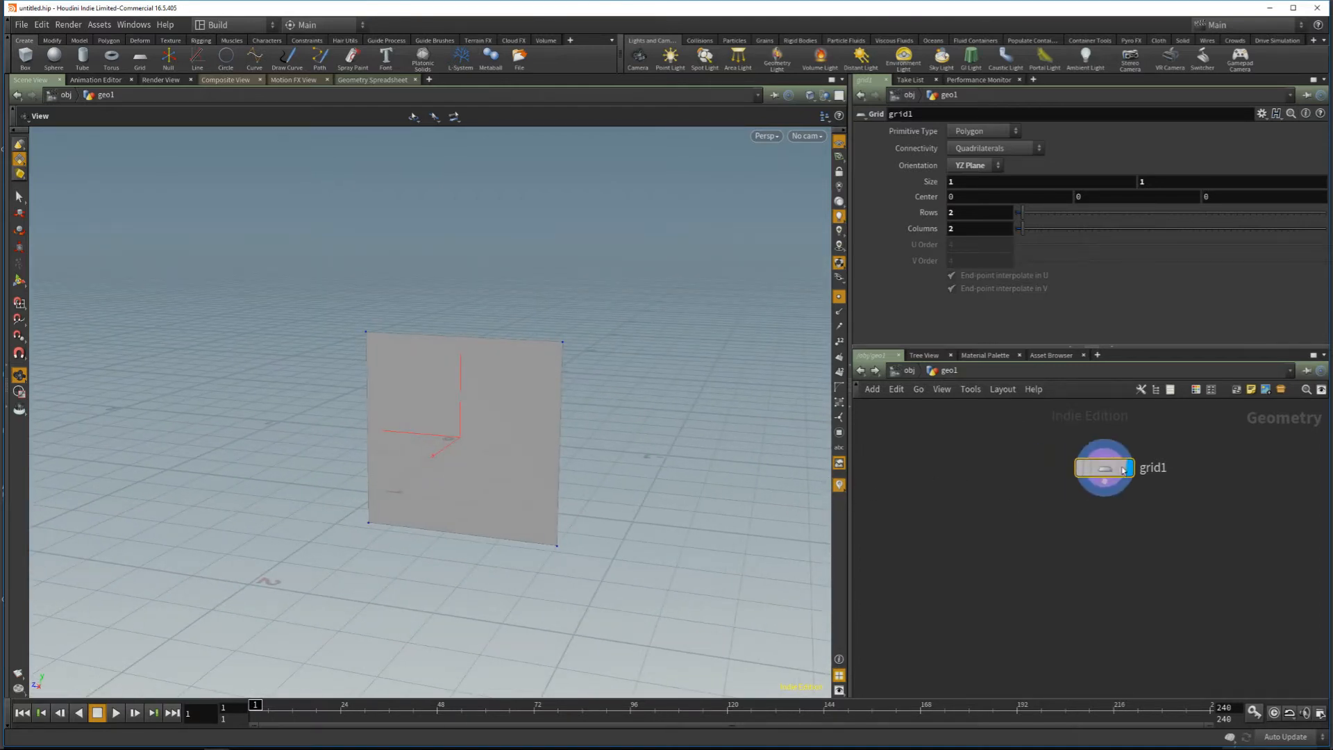
Step: Add a PolyBevel node below the grid, wire the grid into its first input and display the bevel
{"action": "left_click_drag", "start_coordinate": [1054, 470], "coordinate": [1137, 462]}
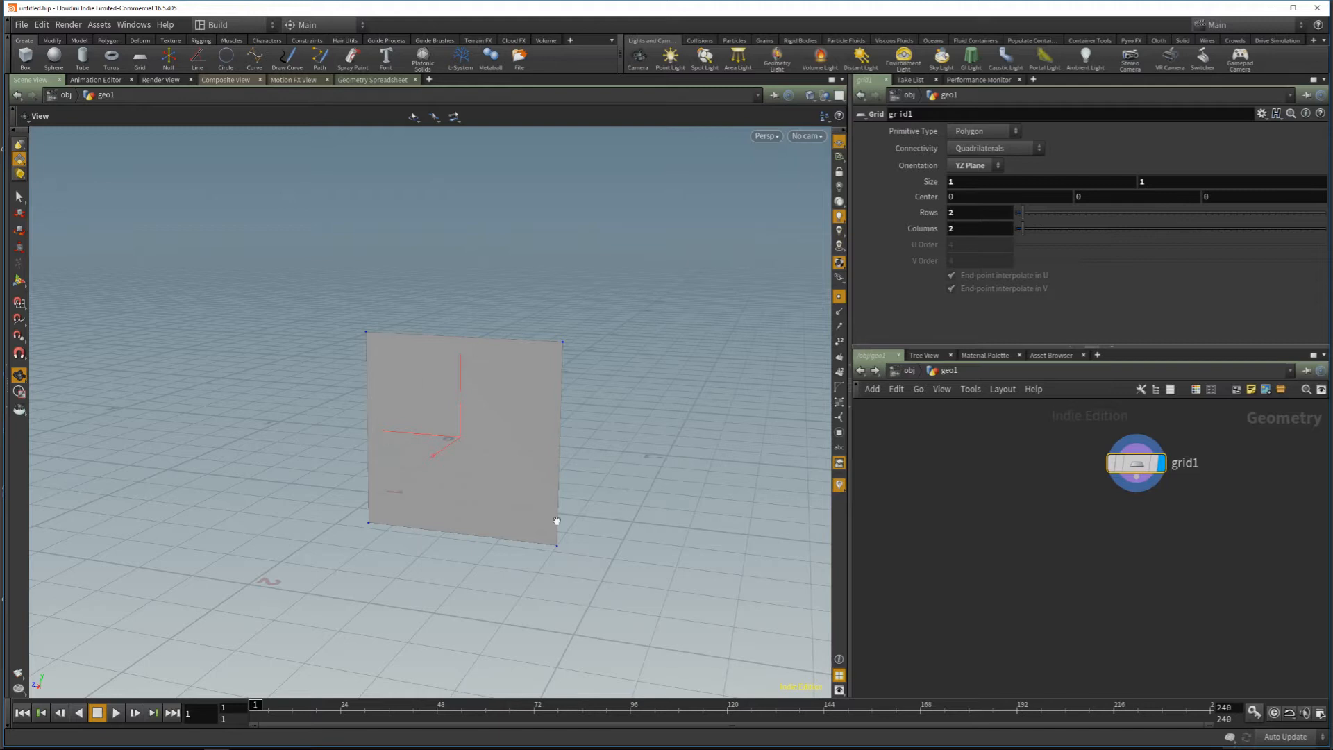
{"action": "left_click_drag", "start_coordinate": [424, 526], "coordinate": [542, 472]}
{"action": "key", "text": "Tab"}
{"action": "type", "text": "be"}
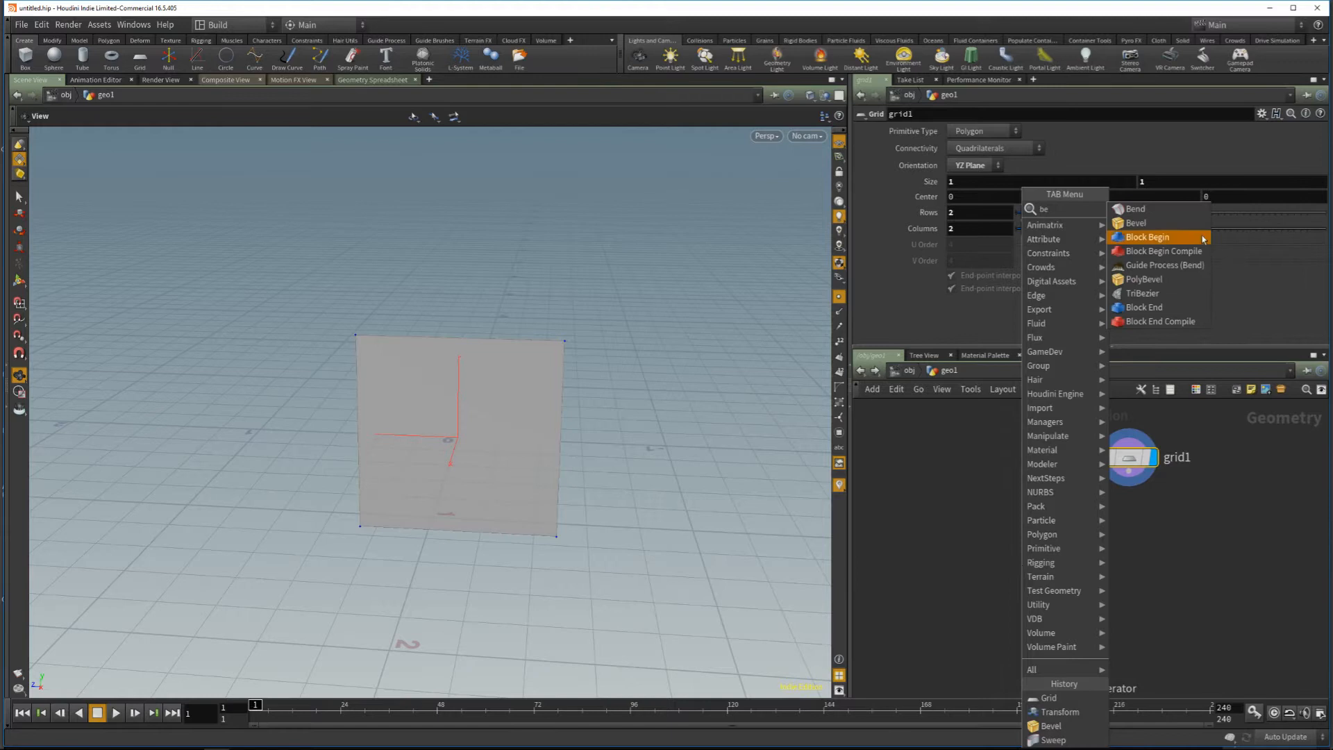
{"action": "left_click", "coordinate": [1143, 279]}
{"action": "left_click", "coordinate": [1128, 507]}
{"action": "left_click", "coordinate": [1116, 494]}
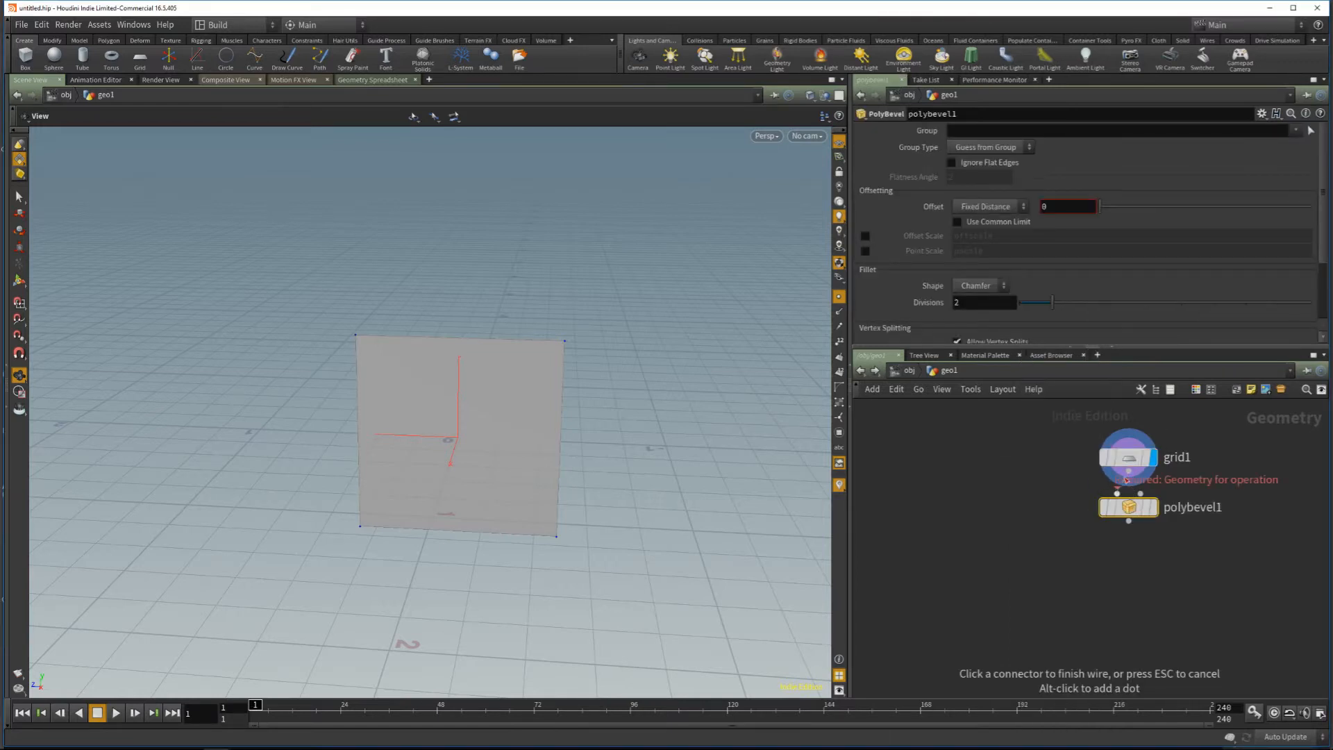
{"action": "left_click", "coordinate": [1128, 471]}
{"action": "left_click", "coordinate": [1153, 508]}
{"action": "left_click_drag", "start_coordinate": [1130, 507], "coordinate": [1129, 520]}
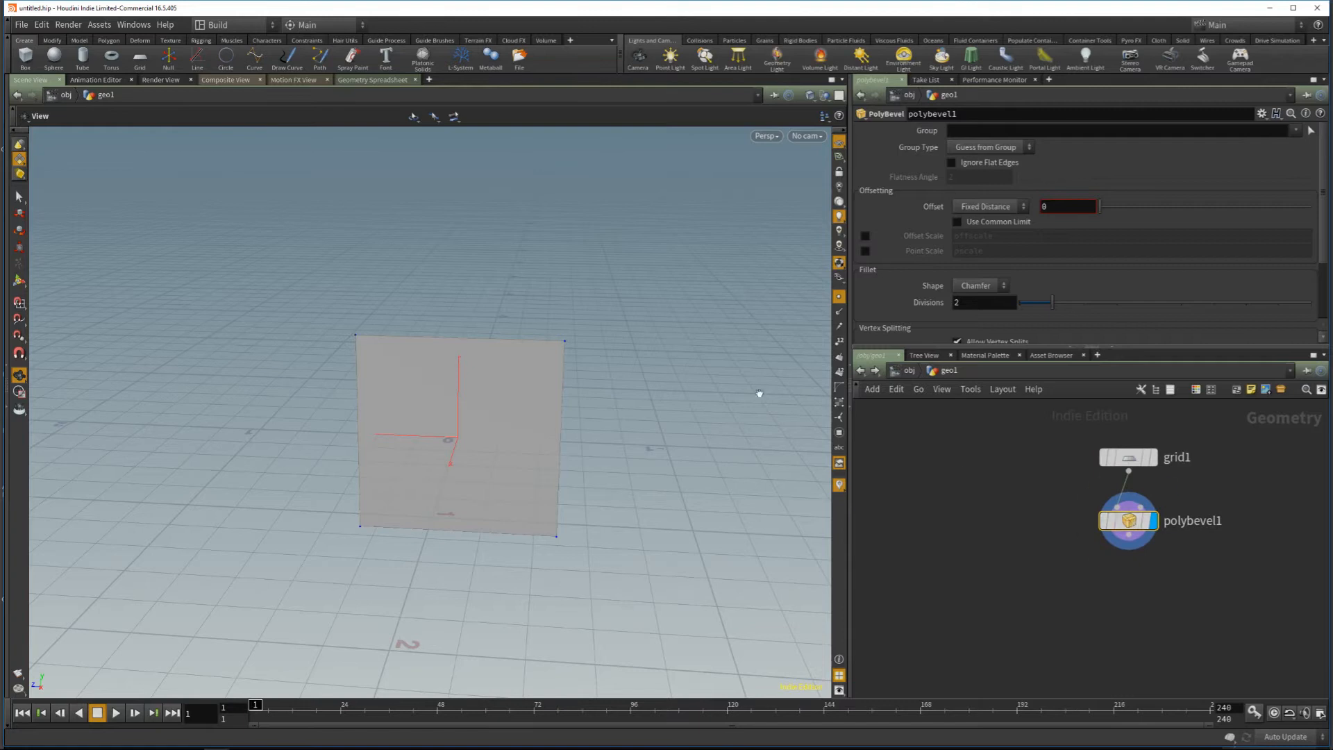
Step: Bevel the grid's corner points by setting the group type to Points, the offset to 0.164 and the divisions to 6
{"action": "left_click_drag", "start_coordinate": [491, 427], "coordinate": [709, 306]}
{"action": "left_click", "coordinate": [987, 147]}
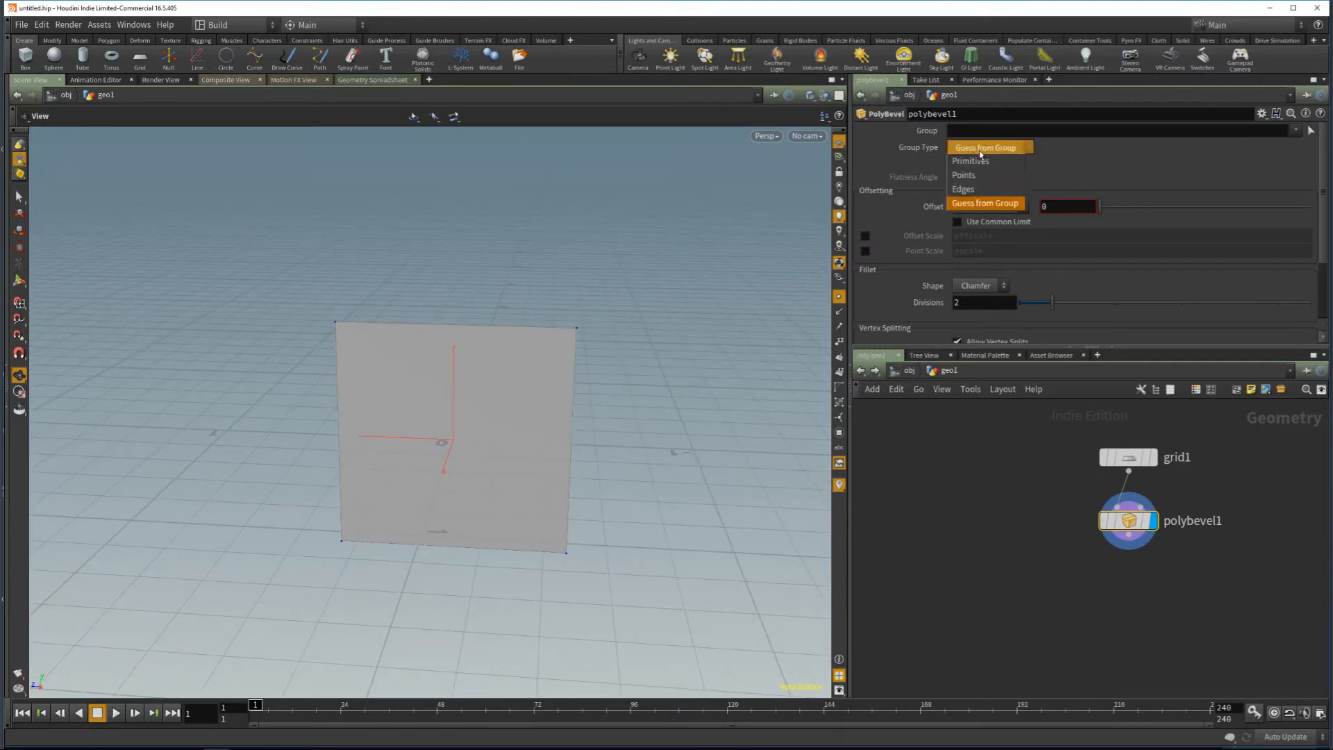
{"action": "left_click", "coordinate": [986, 170]}
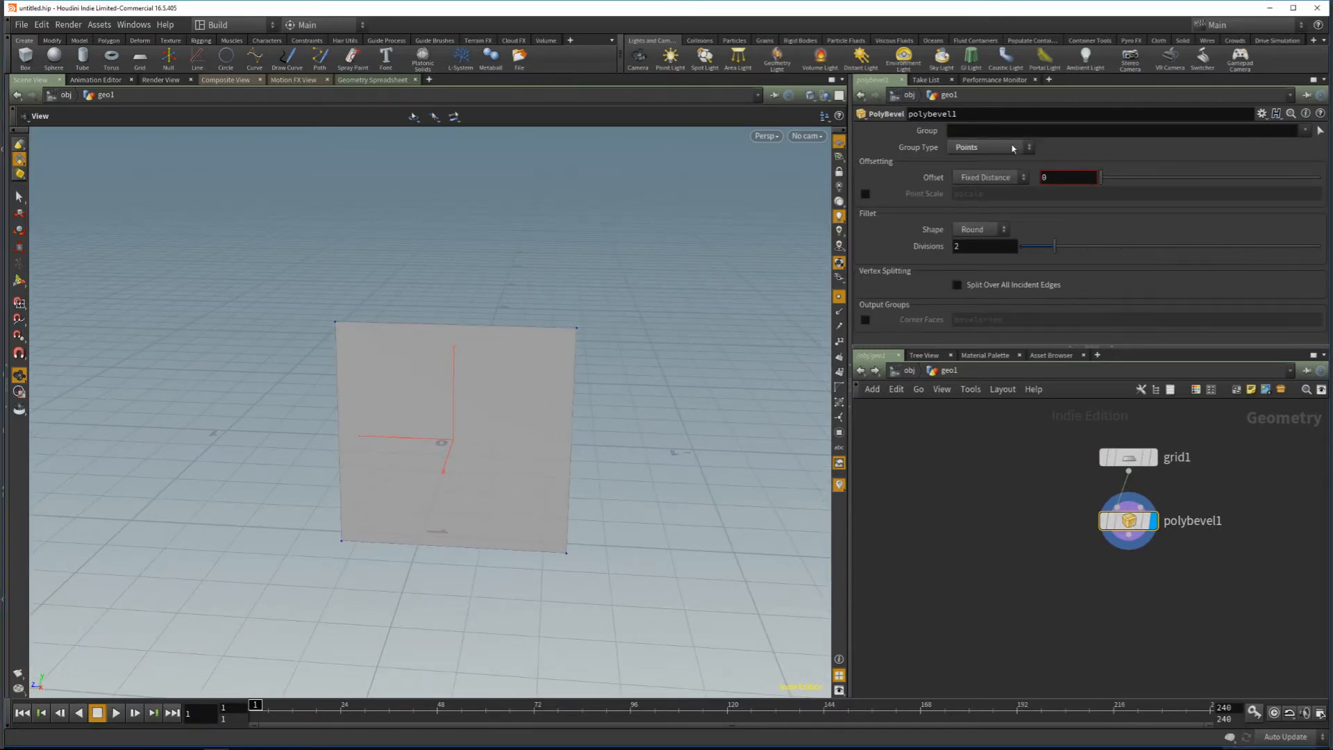
{"action": "left_click_drag", "start_coordinate": [1103, 179], "coordinate": [1137, 178]}
{"action": "left_click_drag", "start_coordinate": [479, 493], "coordinate": [530, 465]}
{"action": "scroll", "coordinate": [544, 444], "scroll_direction": "up", "scroll_amount": 2}
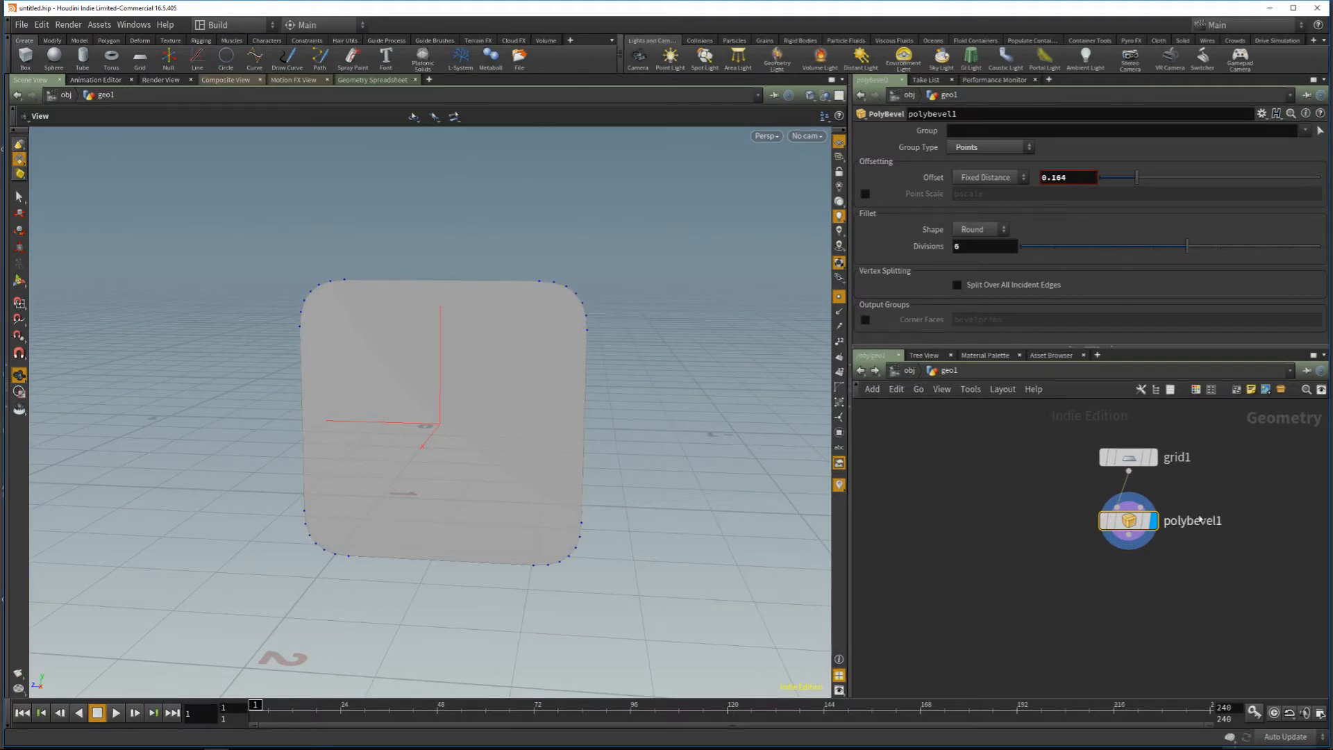
Step: Set the second size value of the grid to 1.5 and check the elongated link shape
{"action": "middle_click_drag", "start_coordinate": [1199, 519], "coordinate": [1191, 534]}
{"action": "left_click", "coordinate": [1120, 473]}
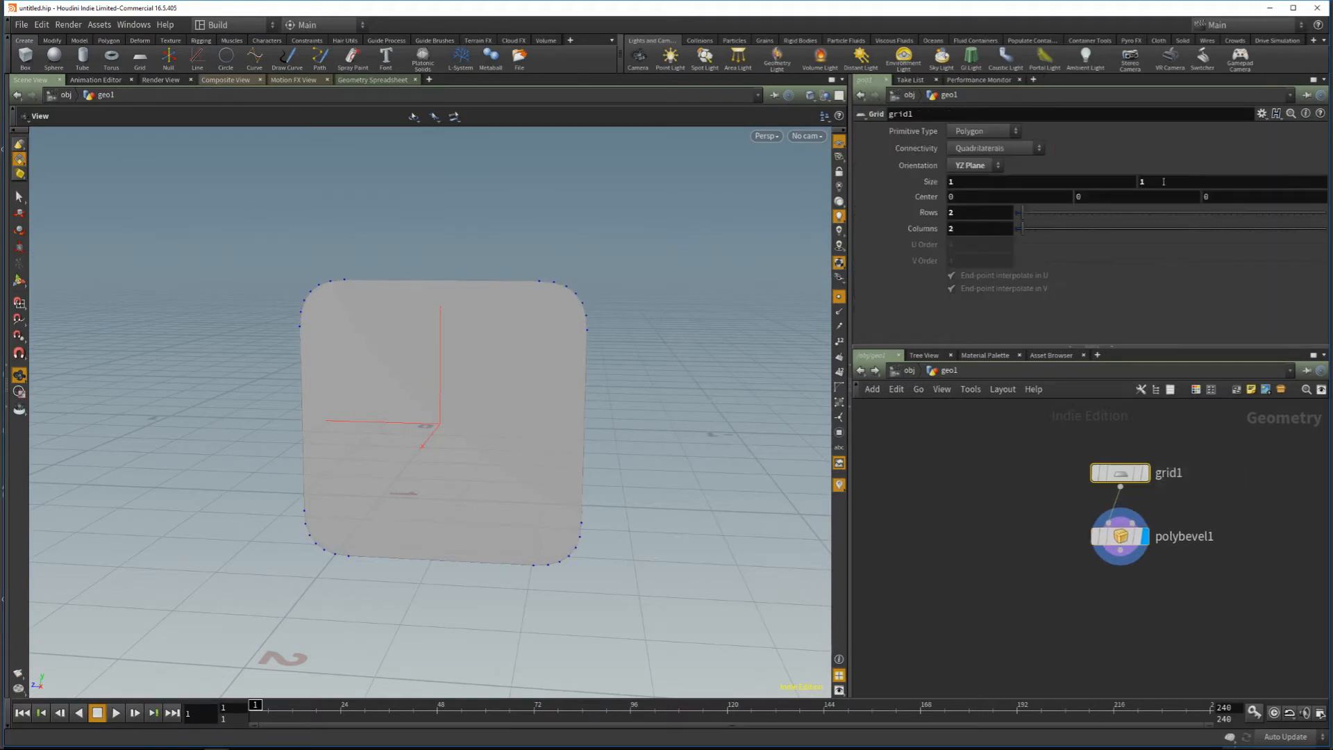
{"action": "left_click", "coordinate": [1167, 183]}
{"action": "type", "text": "1.5"}
{"action": "key", "text": "Return"}
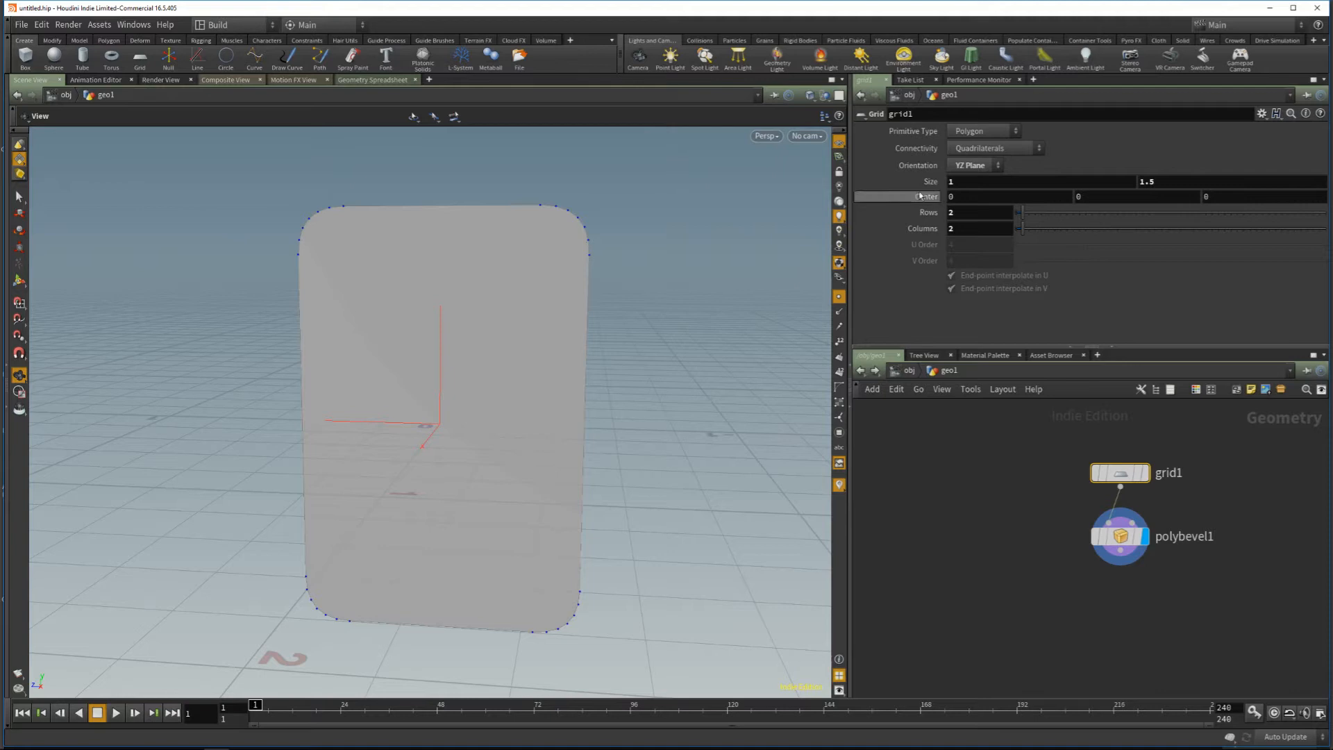
{"action": "mouse_move", "coordinate": [501, 367]}
{"action": "left_mouse_down"}
{"action": "mouse_move", "coordinate": [532, 360]}
{"action": "mouse_move", "coordinate": [512, 361]}
{"action": "mouse_move", "coordinate": [494, 411]}
{"action": "mouse_move", "coordinate": [532, 390]}
{"action": "mouse_move", "coordinate": [531, 407]}
{"action": "mouse_move", "coordinate": [548, 399]}
{"action": "mouse_move", "coordinate": [512, 382]}
{"action": "mouse_move", "coordinate": [524, 373]}
{"action": "left_mouse_up"}
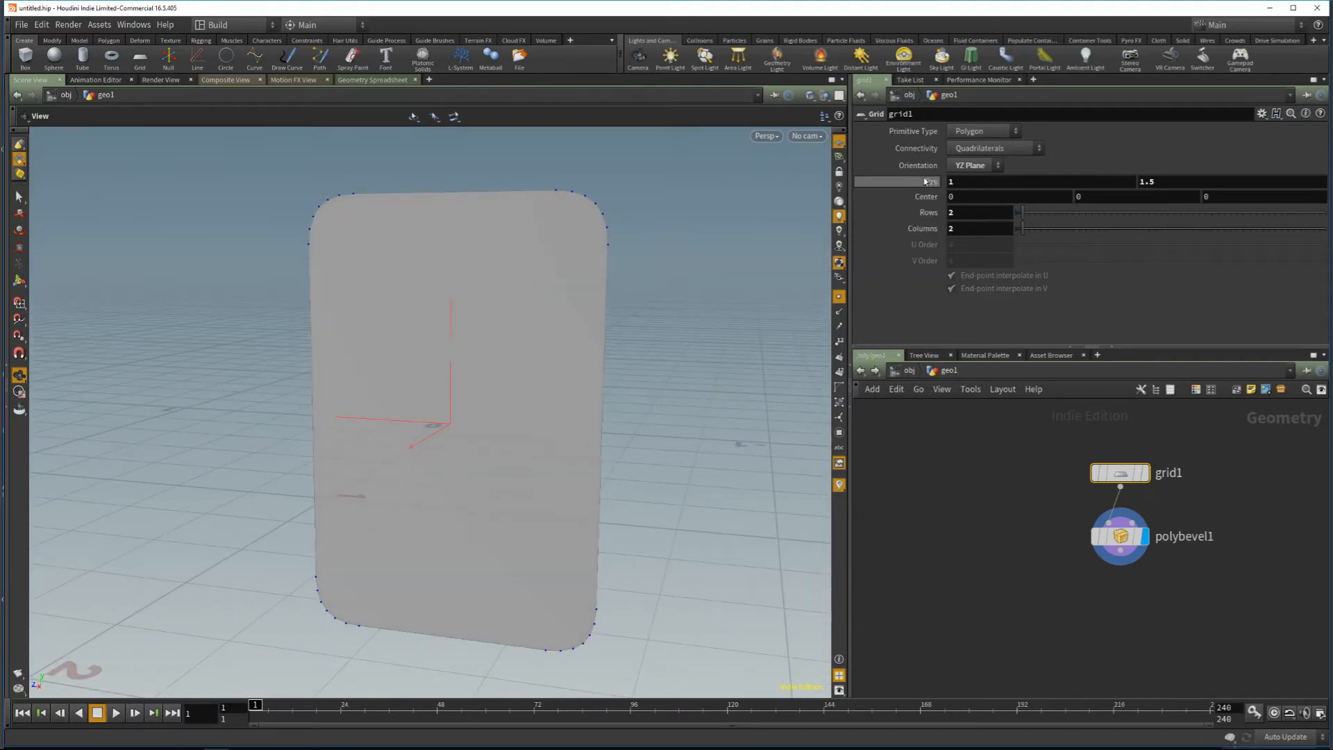
{"action": "mouse_move", "coordinate": [592, 402]}
{"action": "left_mouse_down"}
{"action": "mouse_move", "coordinate": [598, 387]}
{"action": "mouse_move", "coordinate": [591, 413]}
{"action": "left_mouse_up"}
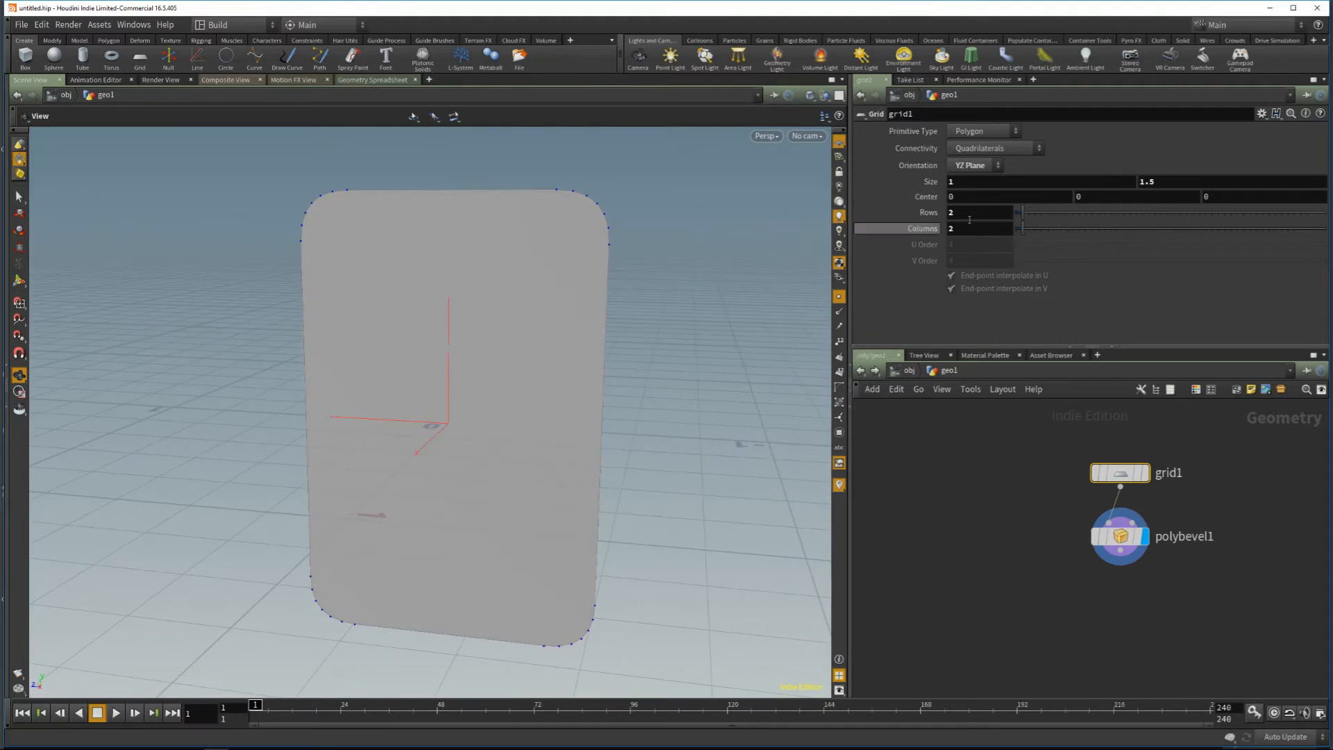
{"action": "left_click_drag", "start_coordinate": [574, 539], "coordinate": [546, 454]}
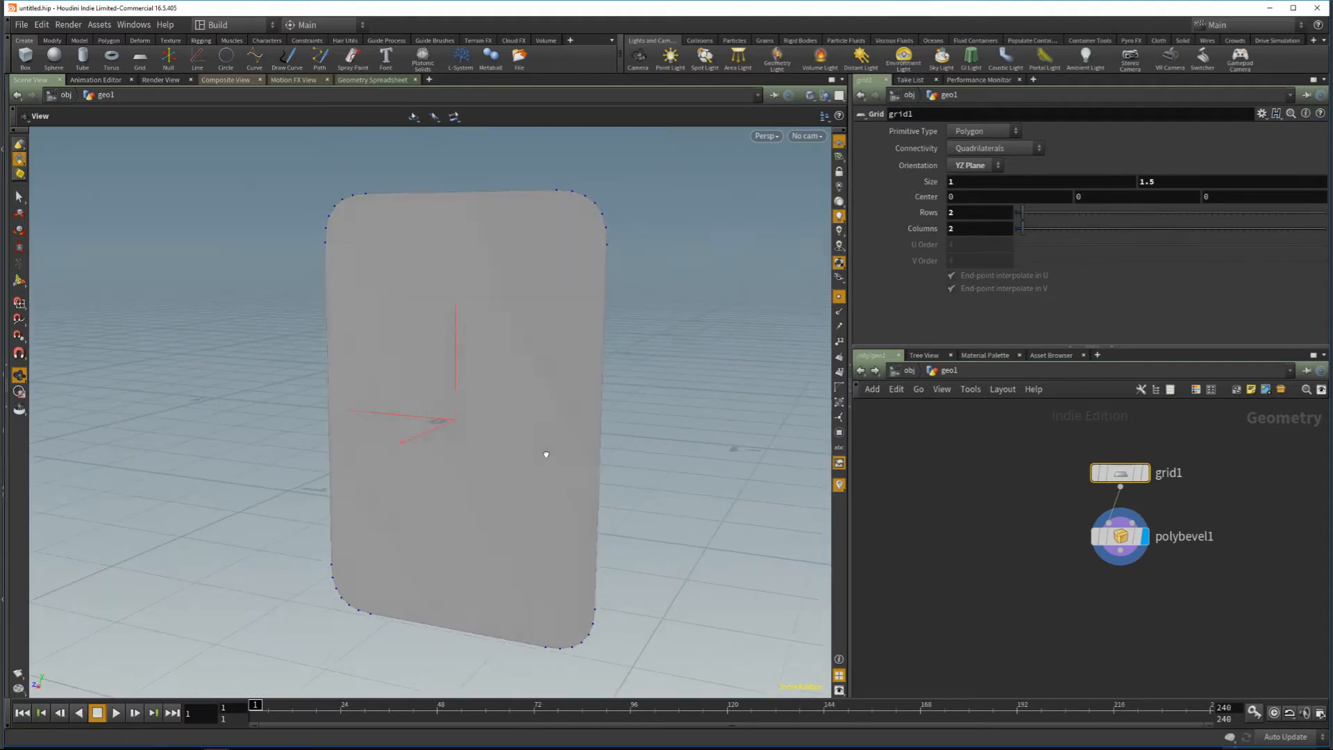
Step: Add a Sweep node below the bevel and wire the polybevel output into its second input
{"action": "left_click", "coordinate": [1115, 550]}
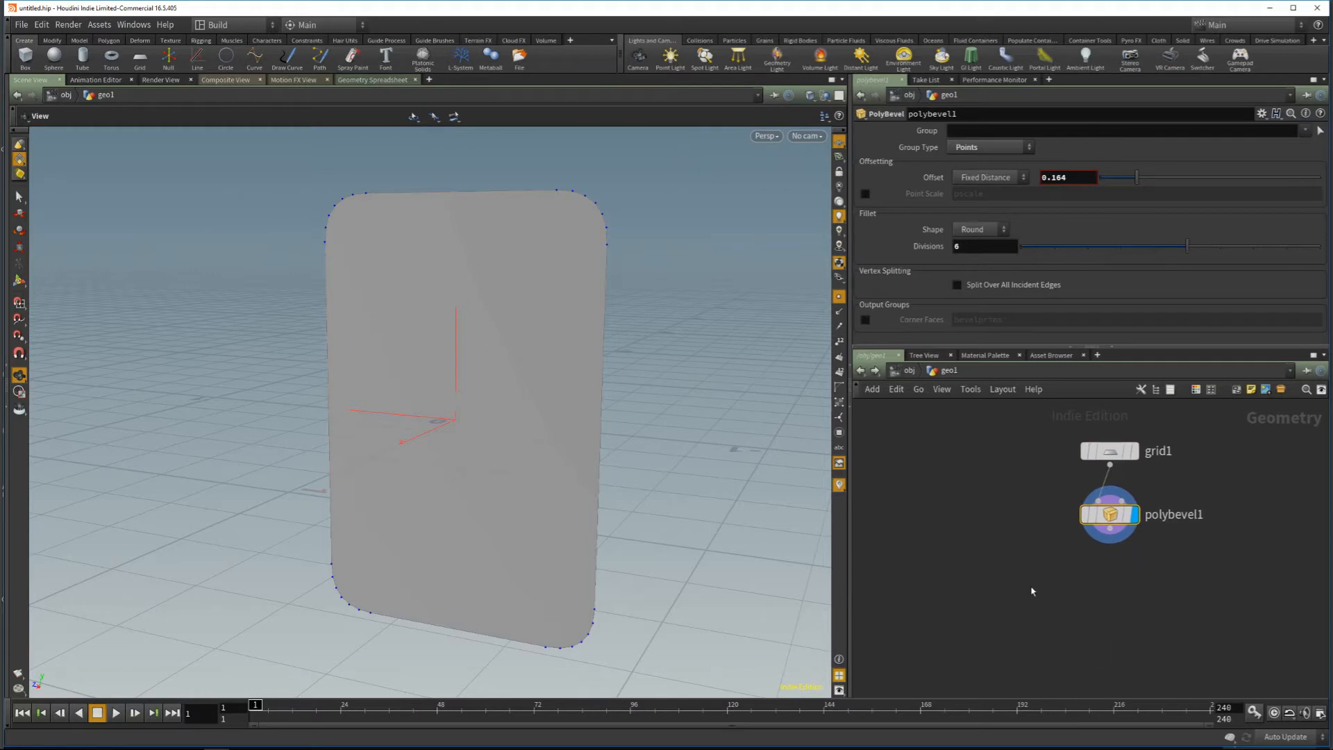
{"action": "key", "text": "Tab"}
{"action": "type", "text": "swe"}
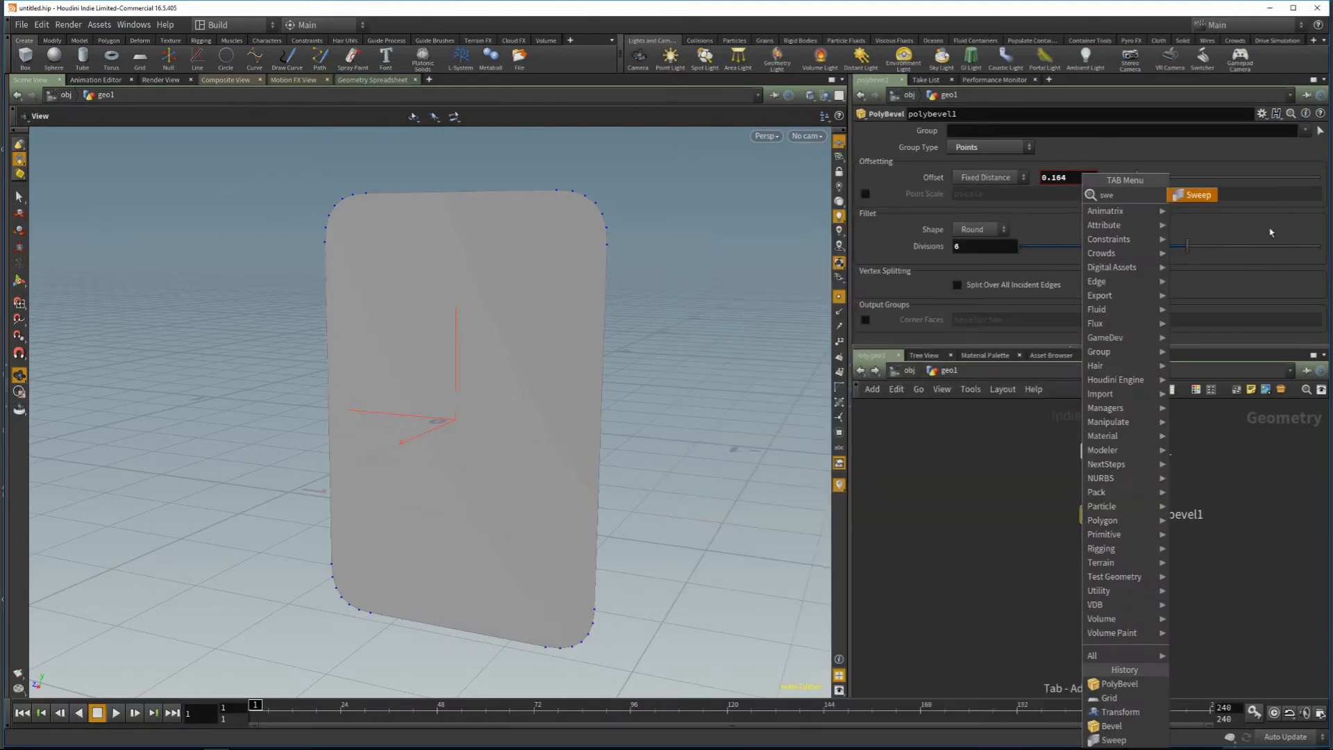
{"action": "left_click", "coordinate": [1184, 201]}
{"action": "left_click", "coordinate": [1081, 604]}
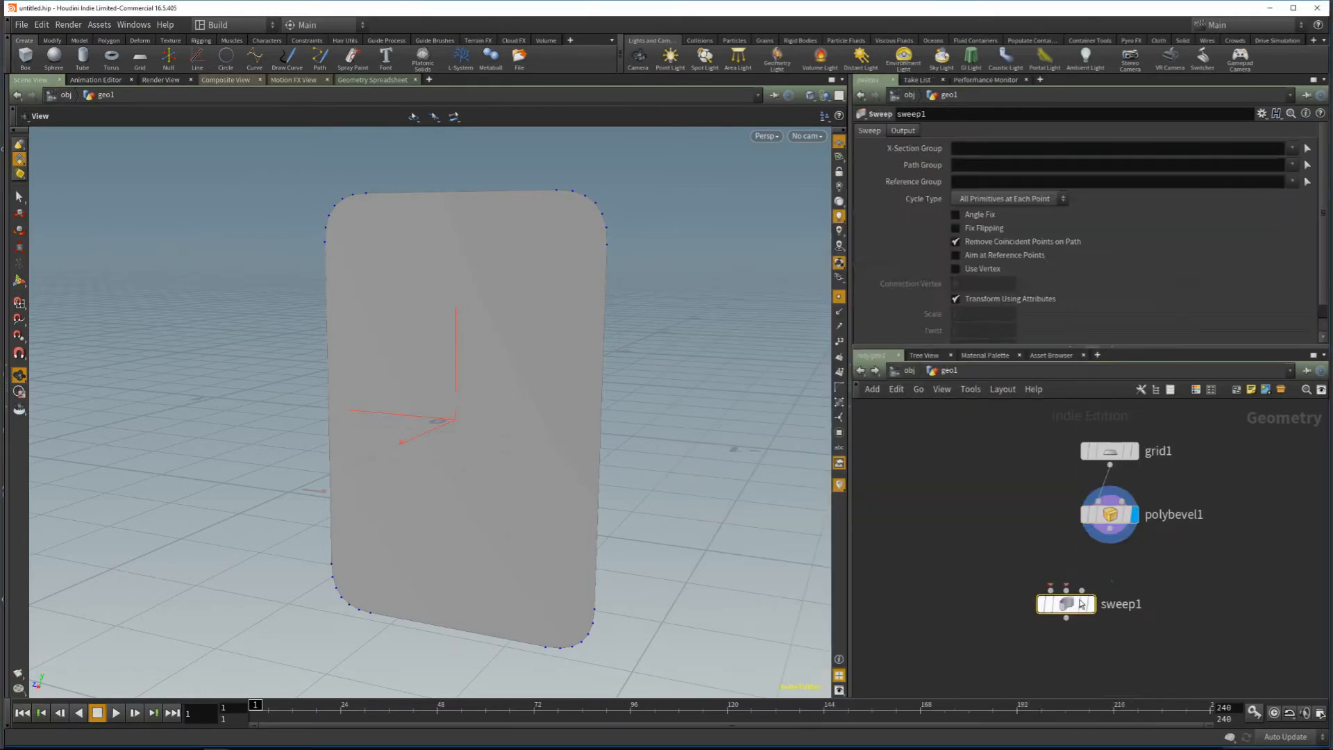
{"action": "left_click_drag", "start_coordinate": [1115, 516], "coordinate": [1105, 516]}
{"action": "left_click_drag", "start_coordinate": [1115, 452], "coordinate": [1096, 446]}
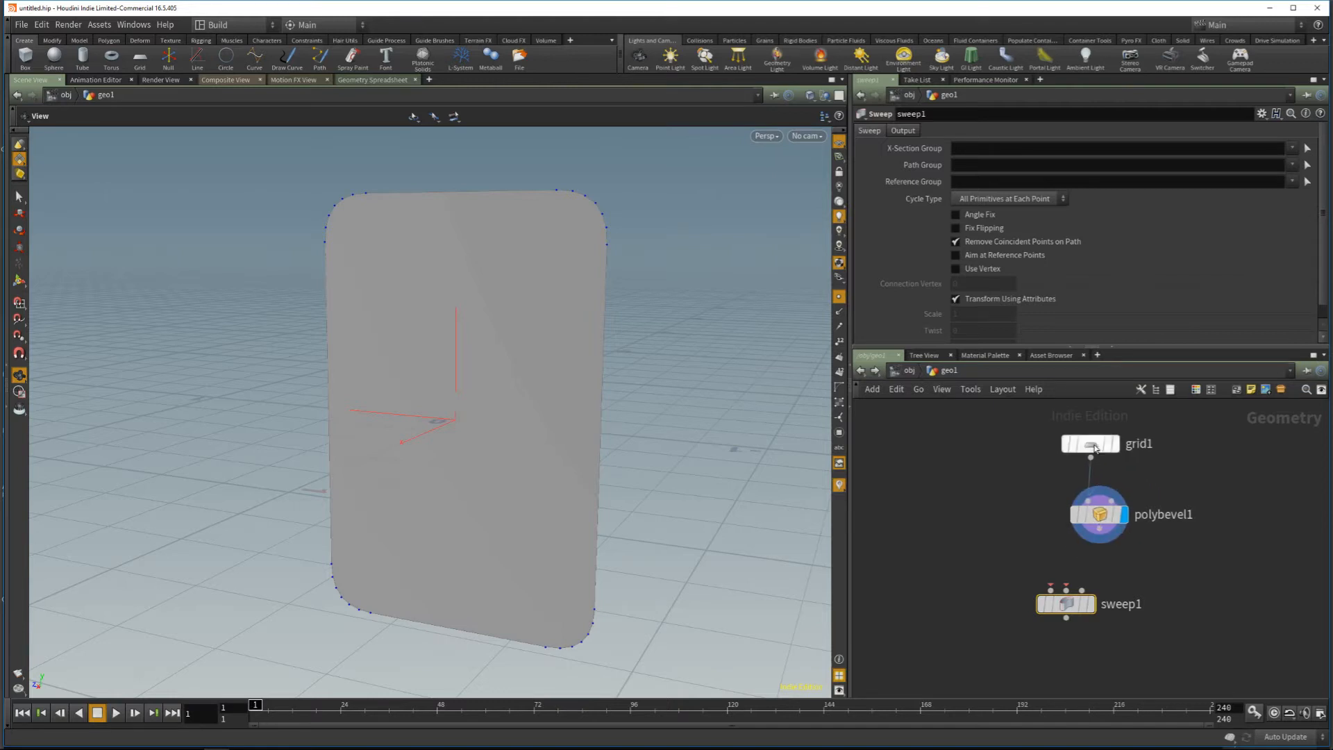
{"action": "left_click_drag", "start_coordinate": [1099, 529], "coordinate": [1067, 590]}
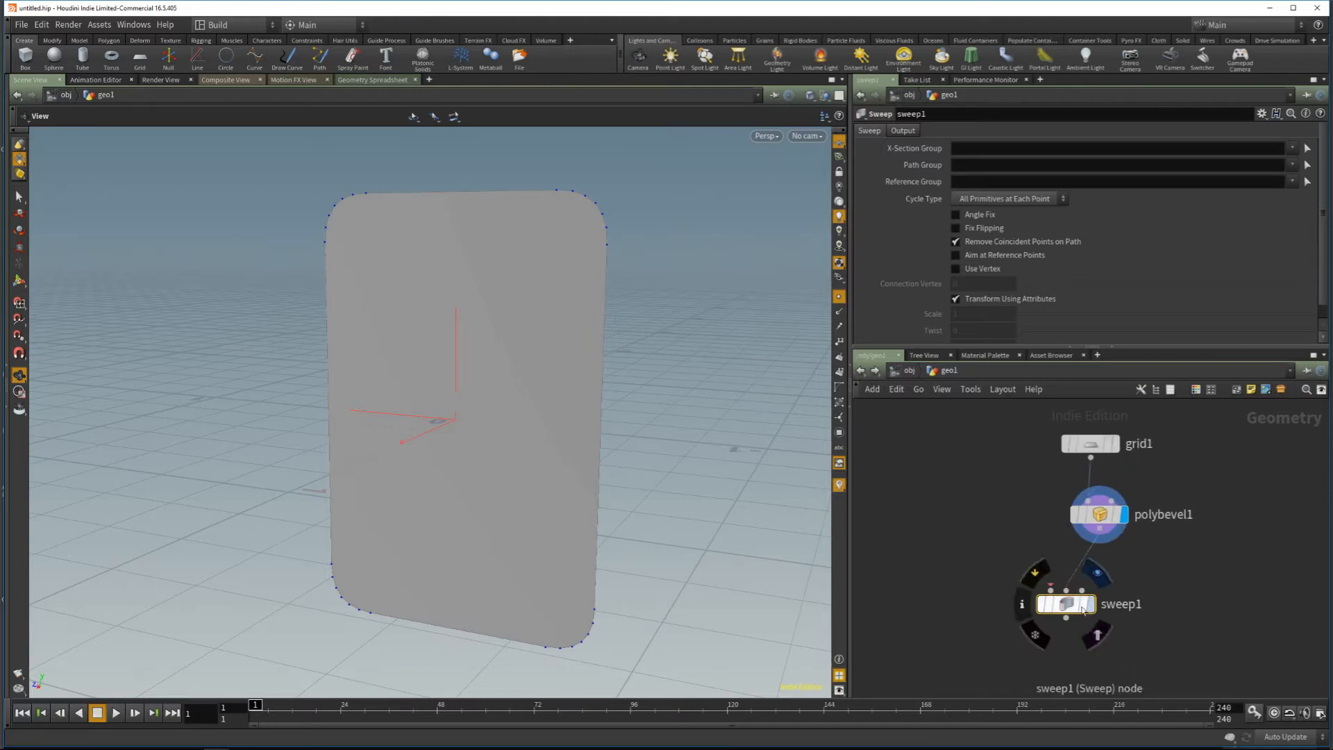
Step: Add a second Grid node beside the bevel node and display it
{"action": "key", "text": "Tab"}
{"action": "type", "text": "gri"}
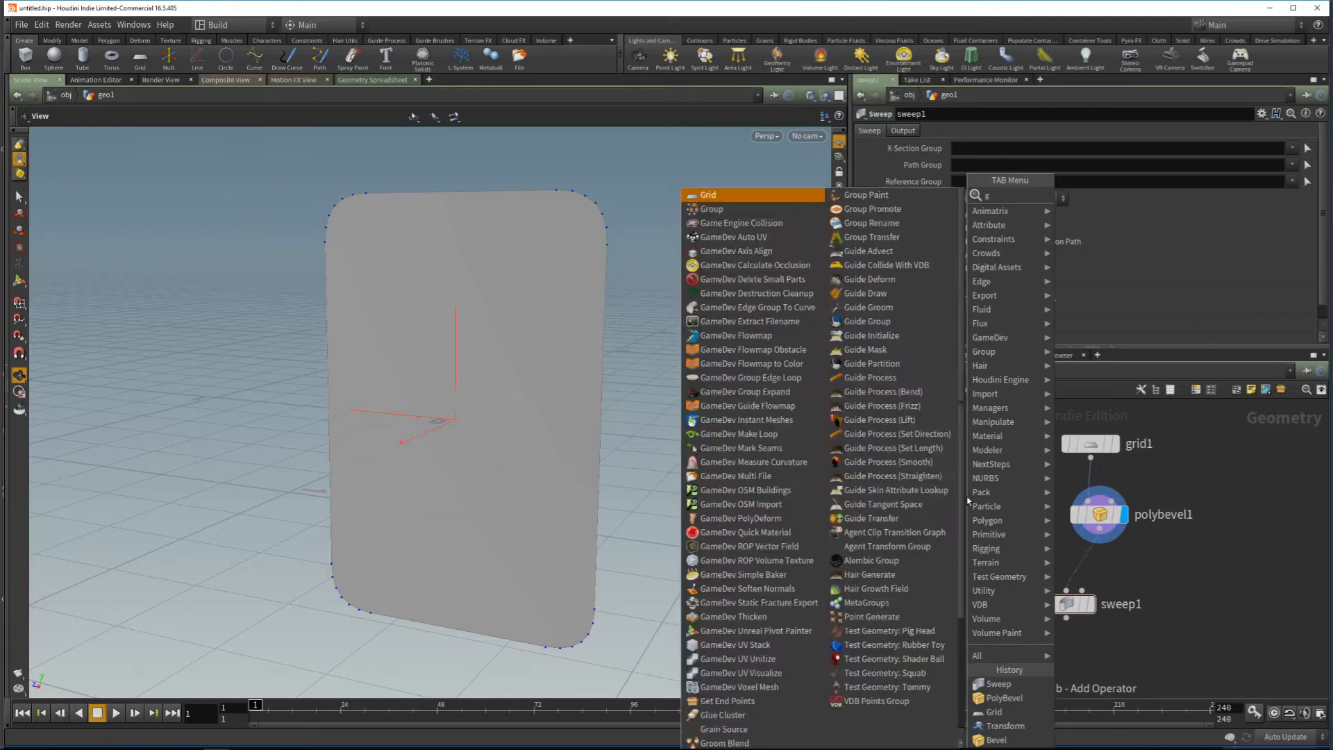
{"action": "key", "text": "Return"}
{"action": "left_click", "coordinate": [967, 499]}
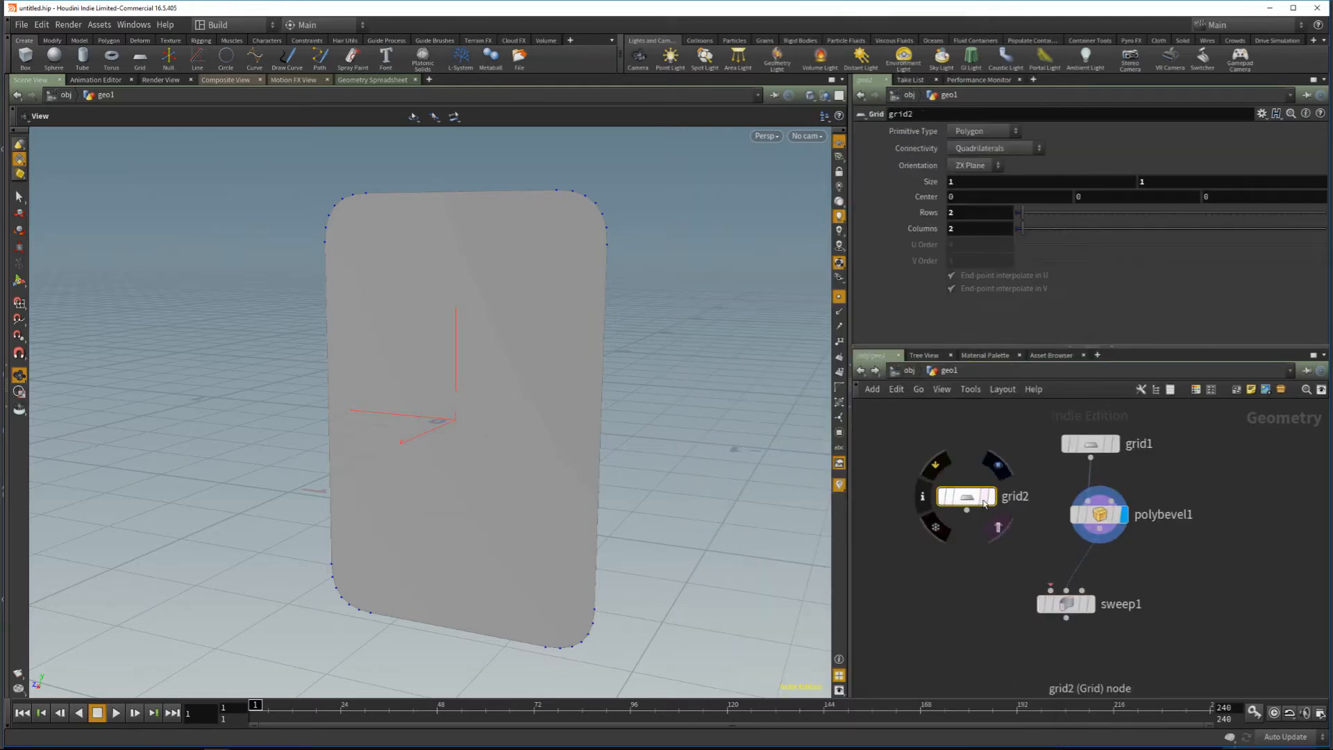
{"action": "left_click", "coordinate": [989, 496]}
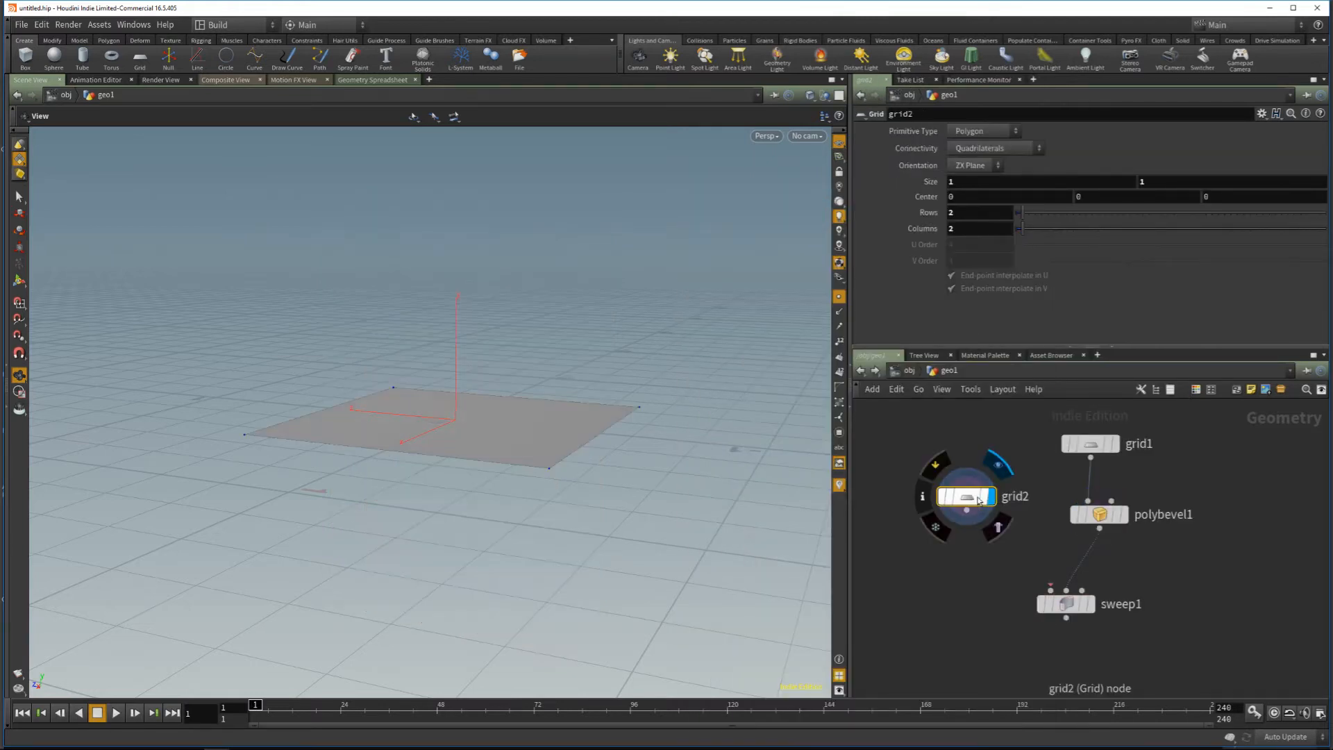
Step: Set the second grid's size to 0.25 by 0.5 and check the small profile
{"action": "left_click", "coordinate": [975, 179]}
{"action": "type", "text": "0.2"}
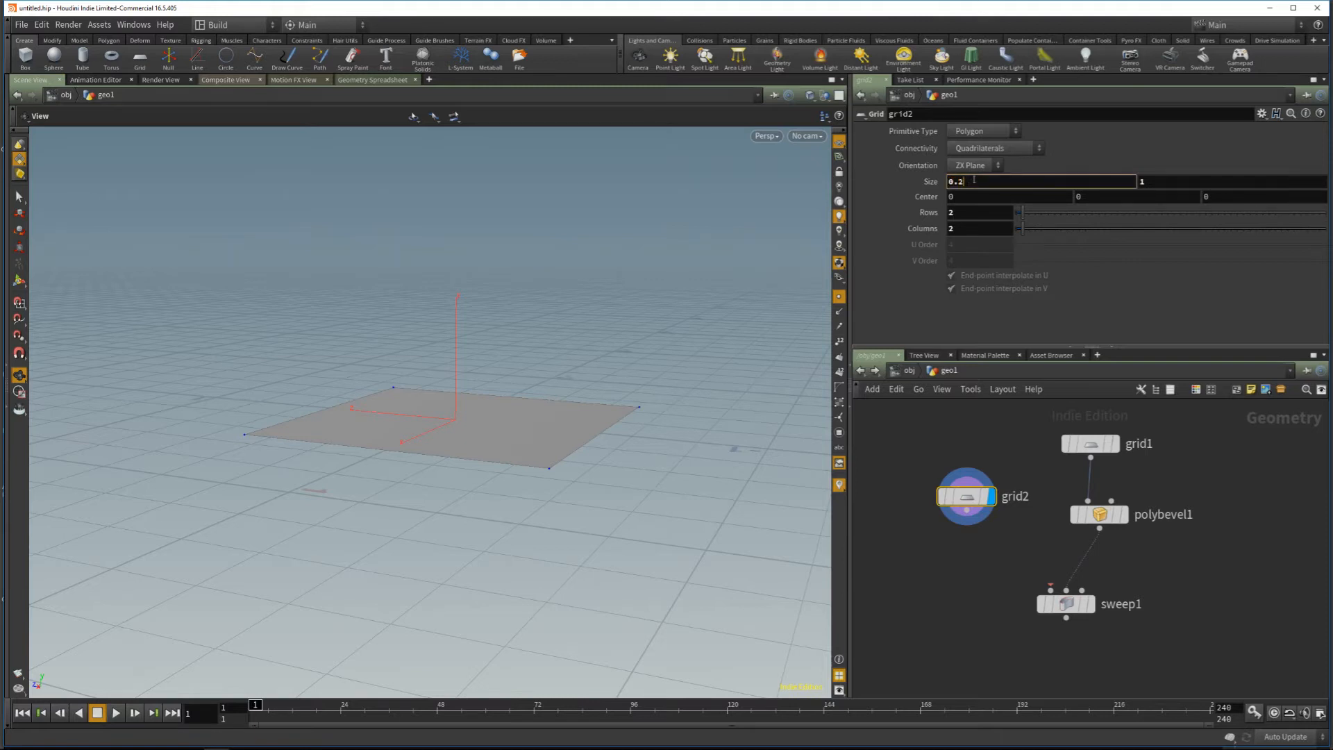
{"action": "type", "text": "5"}
{"action": "key", "text": "Return"}
{"action": "type", "text": "0.5"}
{"action": "key", "text": "Return"}
{"action": "left_click_drag", "start_coordinate": [485, 353], "coordinate": [525, 407]}
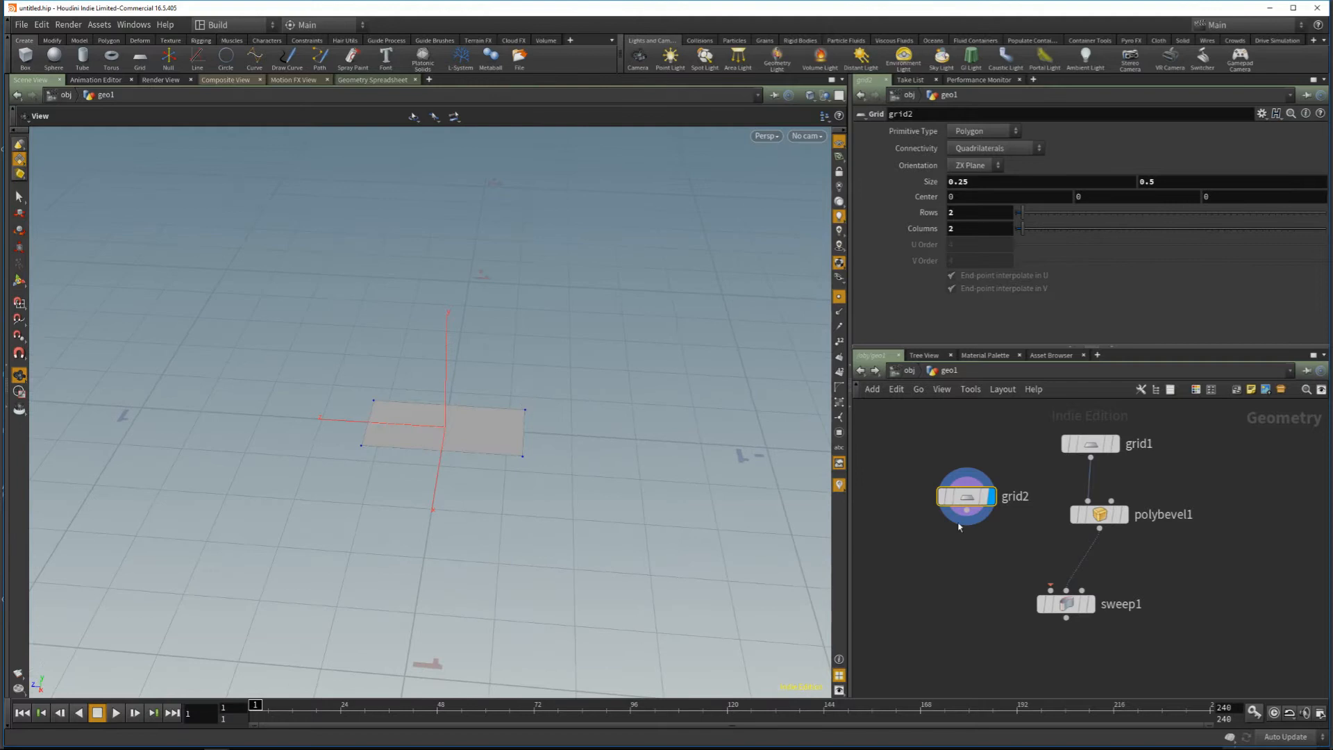
{"action": "left_click_drag", "start_coordinate": [532, 476], "coordinate": [497, 472]}
Step: Wire the second grid into the sweep's first input and display the sweep
{"action": "left_click_drag", "start_coordinate": [967, 511], "coordinate": [1050, 589]}
{"action": "left_click", "coordinate": [1090, 604]}
{"action": "left_click_drag", "start_coordinate": [776, 559], "coordinate": [600, 457]}
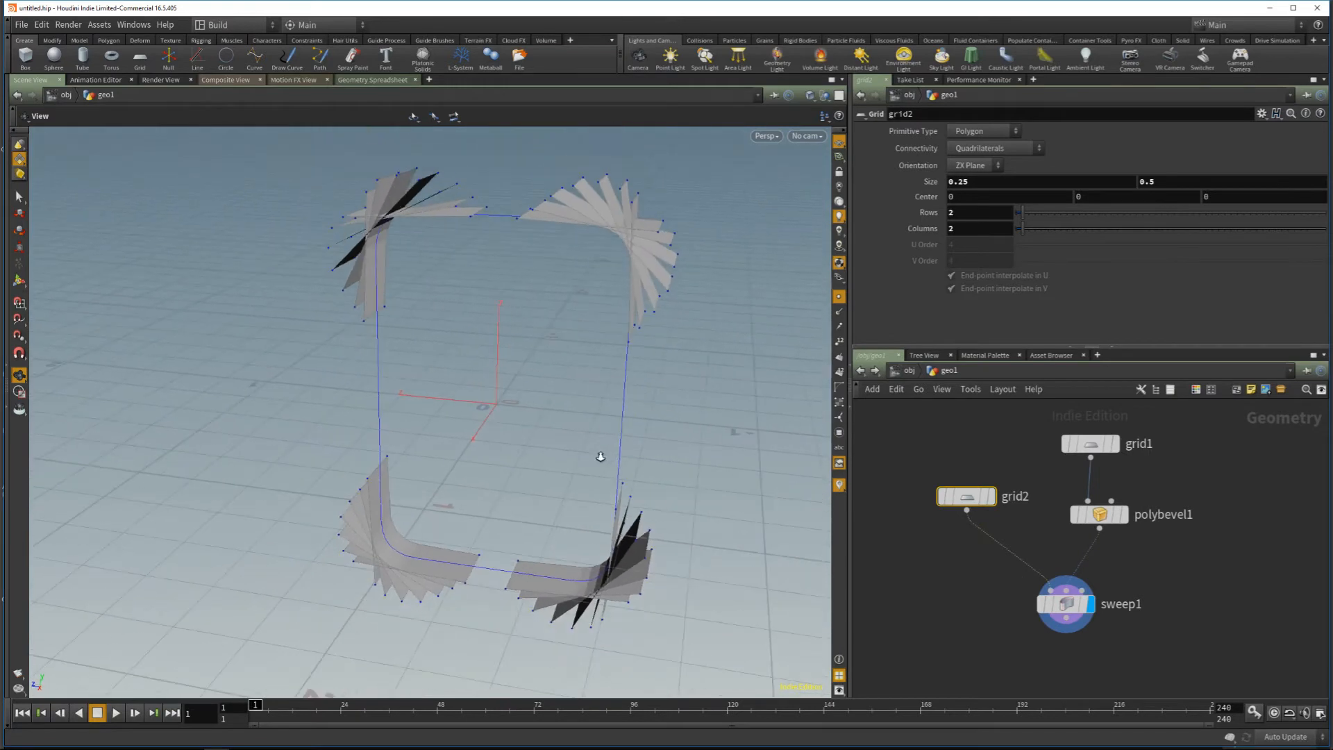
Step: Change the second grid's orientation to XY Plane and inspect the profiles around the link path
{"action": "left_click", "coordinate": [975, 166]}
{"action": "left_click", "coordinate": [973, 188]}
{"action": "left_click", "coordinate": [976, 165]}
{"action": "left_click", "coordinate": [972, 177]}
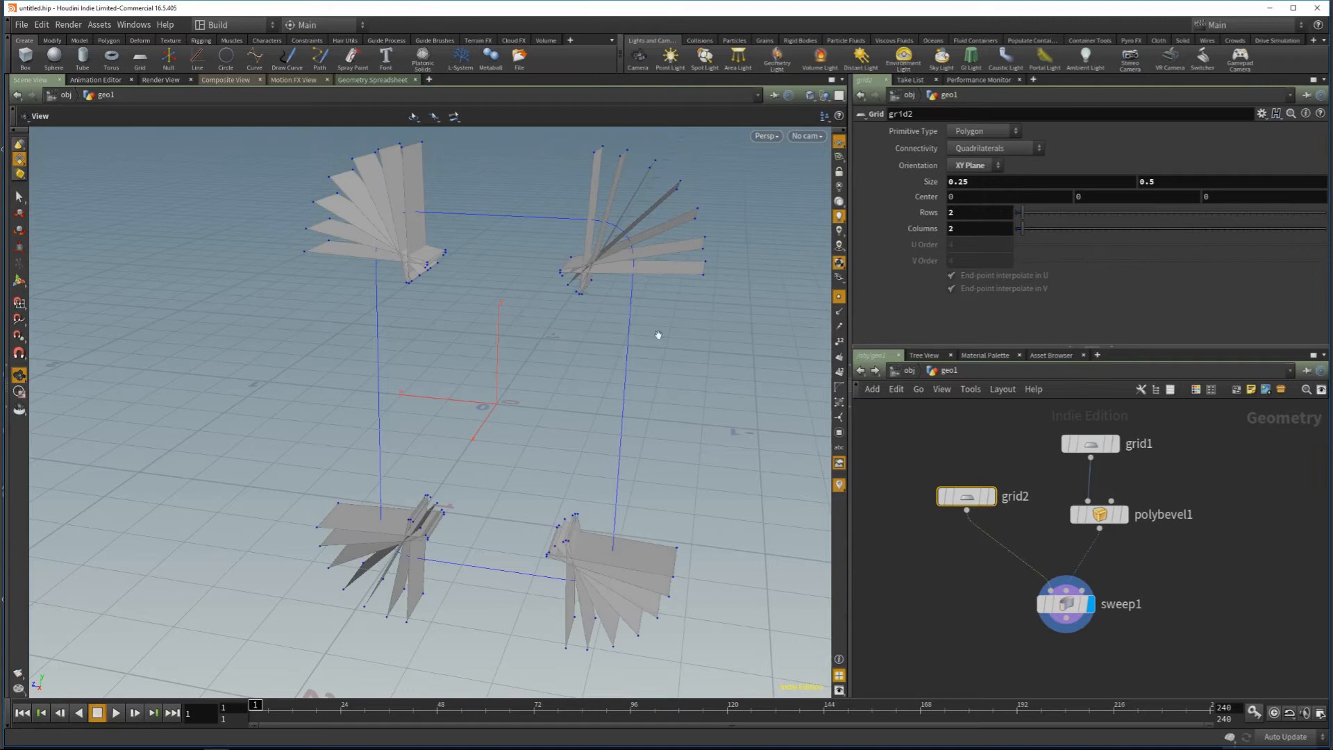
{"action": "left_click_drag", "start_coordinate": [580, 324], "coordinate": [541, 363]}
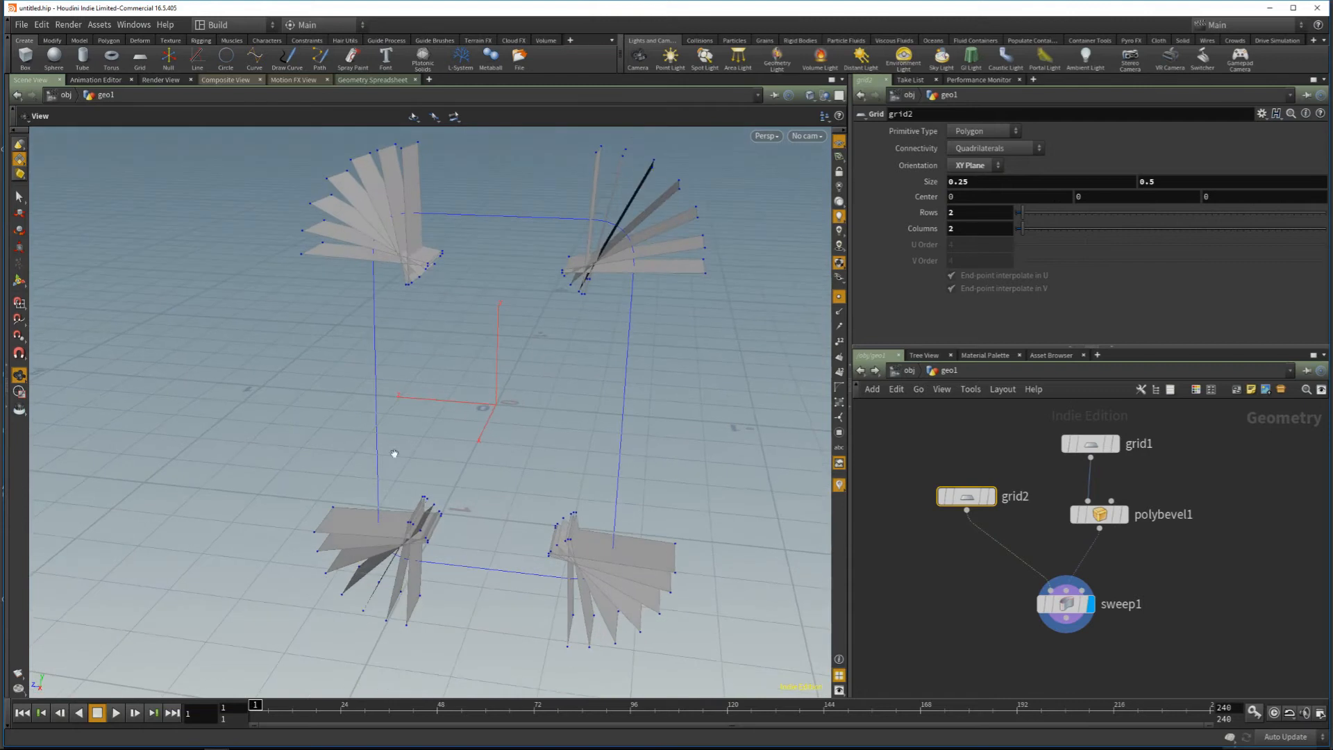
{"action": "mouse_move", "coordinate": [528, 411]}
{"action": "left_mouse_down"}
{"action": "mouse_move", "coordinate": [628, 372]}
{"action": "mouse_move", "coordinate": [494, 387]}
{"action": "mouse_move", "coordinate": [539, 387]}
{"action": "mouse_move", "coordinate": [520, 391]}
{"action": "left_mouse_up"}
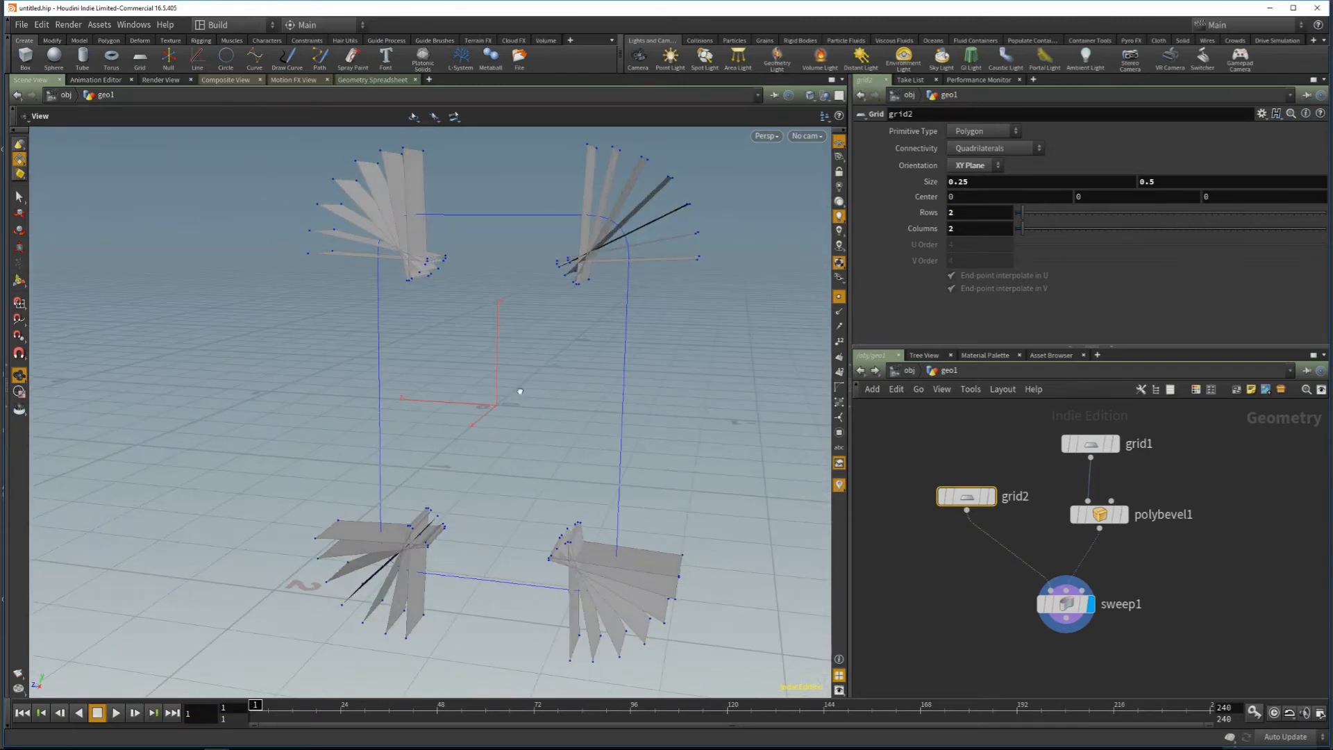
{"action": "left_click_drag", "start_coordinate": [570, 280], "coordinate": [540, 343]}
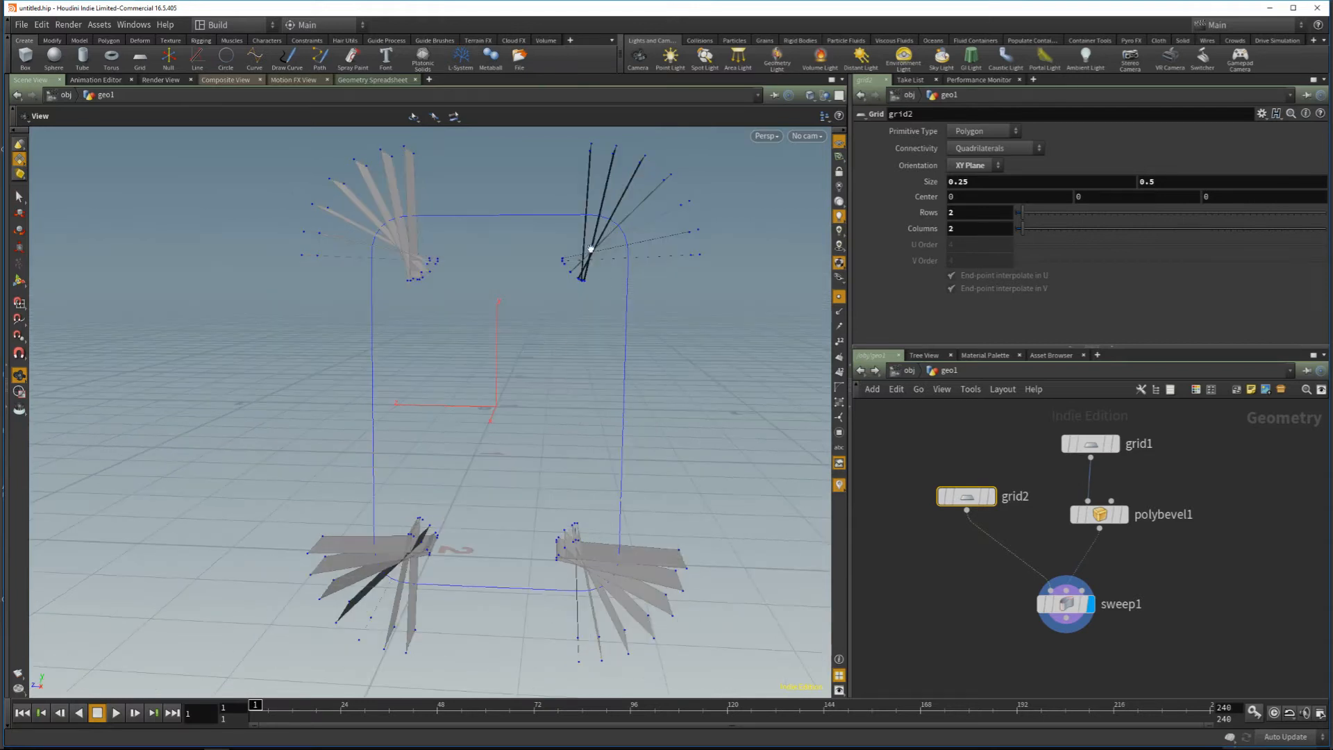
Step: Insert a Transform node between the second grid and the sweep
{"action": "left_click_drag", "start_coordinate": [987, 497], "coordinate": [965, 491]}
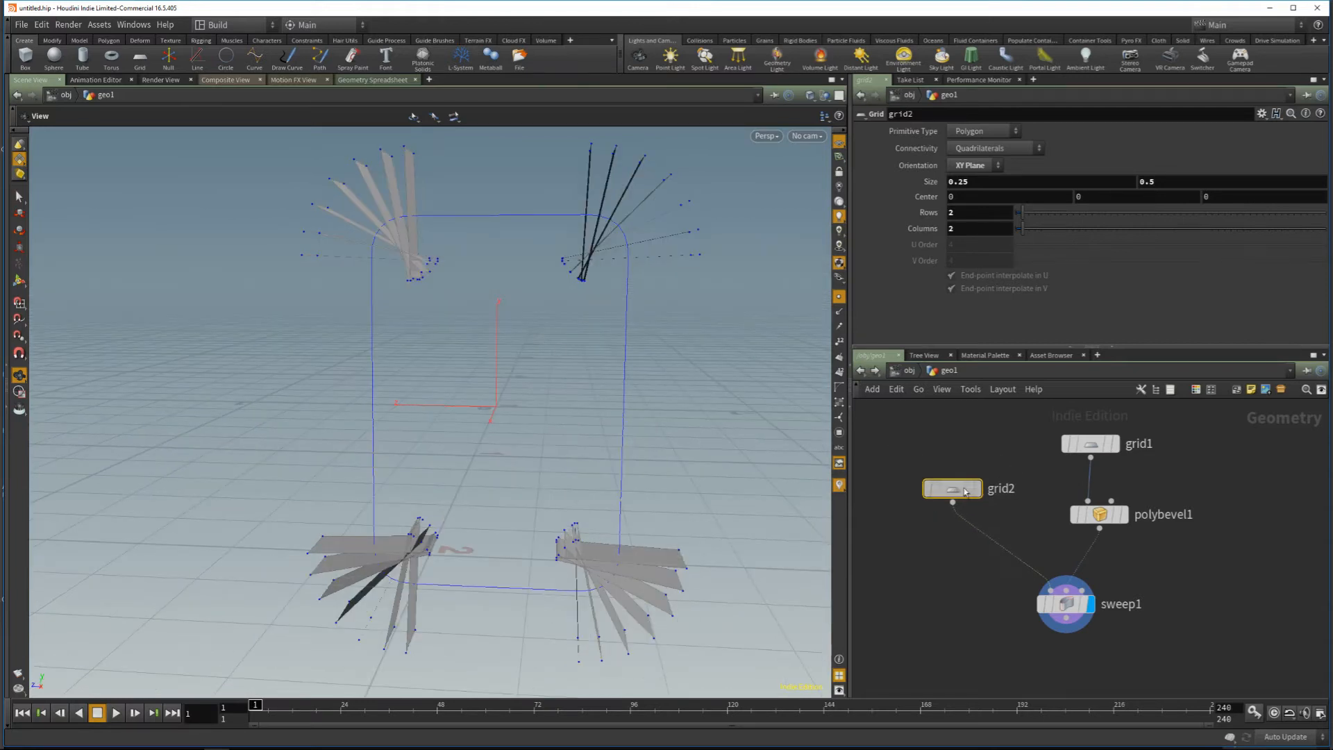
{"action": "key", "text": "Tab"}
{"action": "type", "text": "tr"}
{"action": "left_click", "coordinate": [1104, 228]}
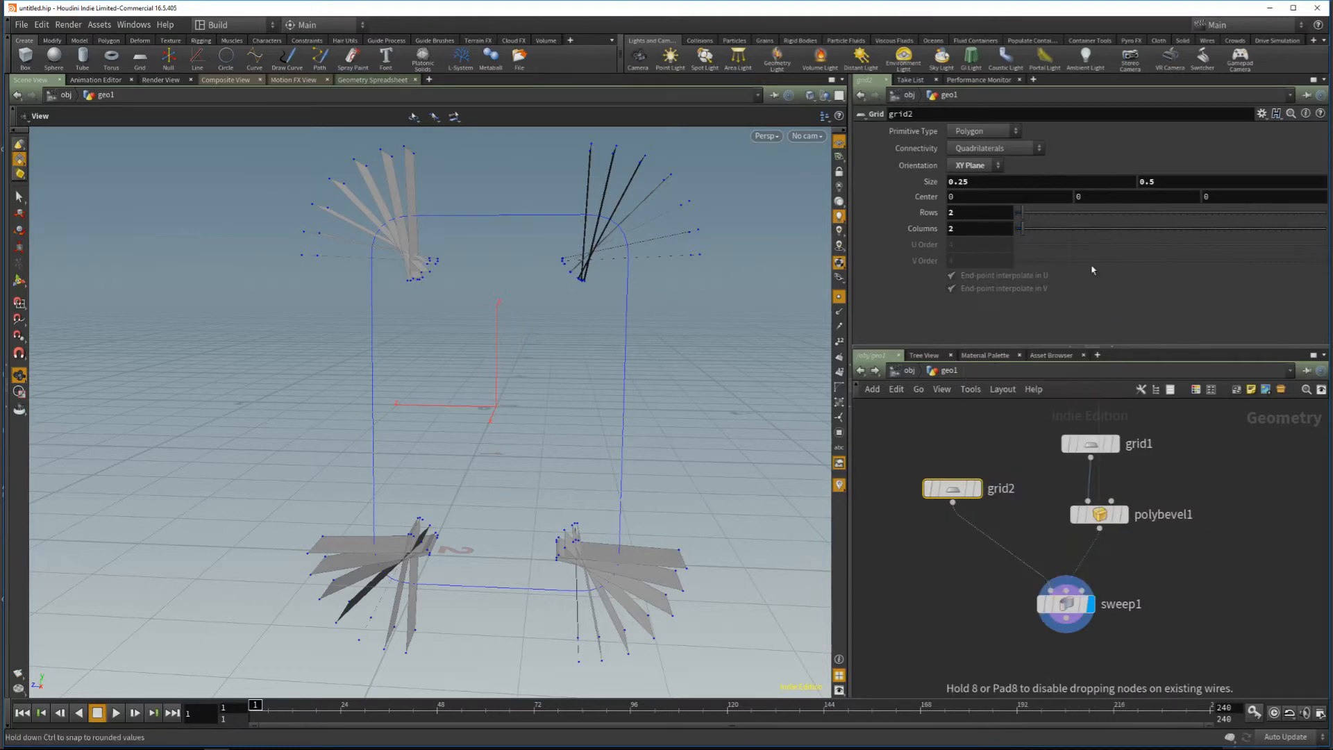
{"action": "left_click", "coordinate": [975, 526]}
{"action": "left_click_drag", "start_coordinate": [978, 545], "coordinate": [958, 531]}
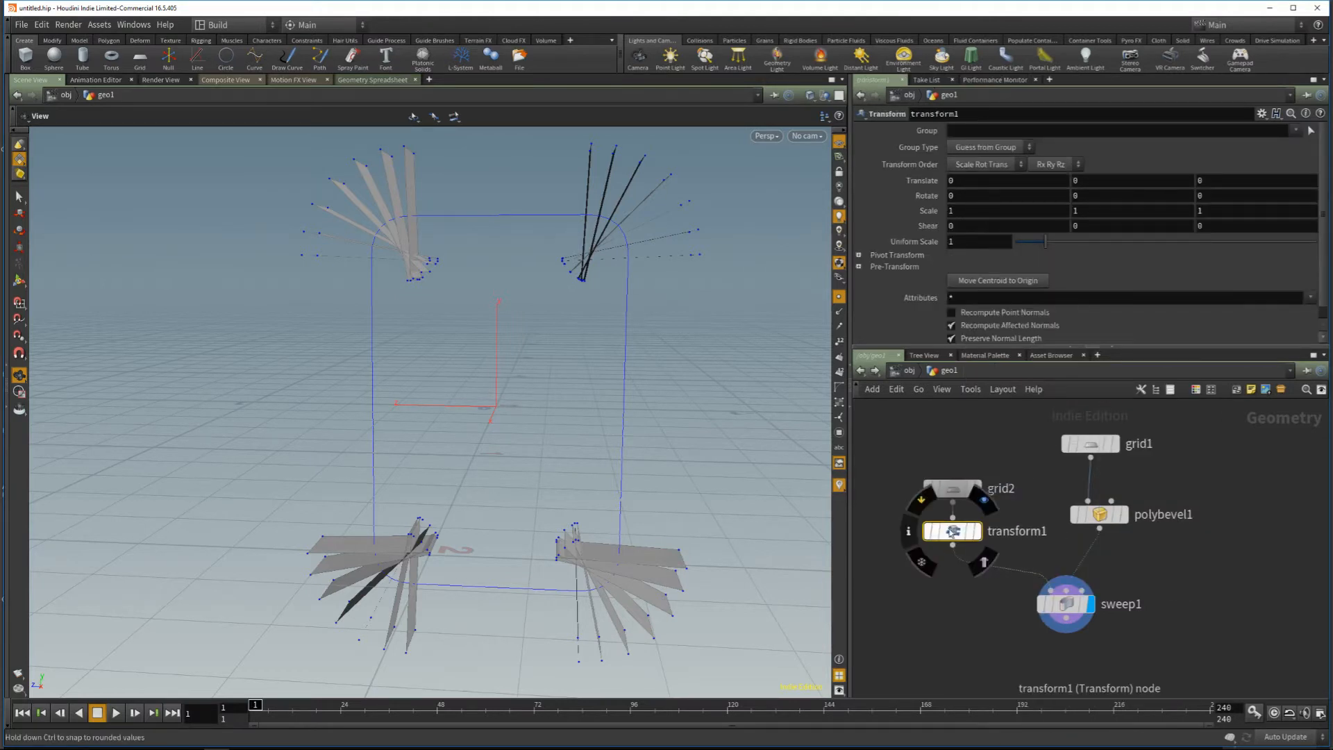
Step: Shift the profile to a Y translation of -0.26 and display the transform to inspect its offset
{"action": "middle_click_drag", "start_coordinate": [1097, 180], "coordinate": [961, 212]}
{"action": "left_click_drag", "start_coordinate": [759, 315], "coordinate": [667, 318]}
{"action": "left_click_drag", "start_coordinate": [375, 309], "coordinate": [812, 422]}
{"action": "left_click", "coordinate": [978, 531]}
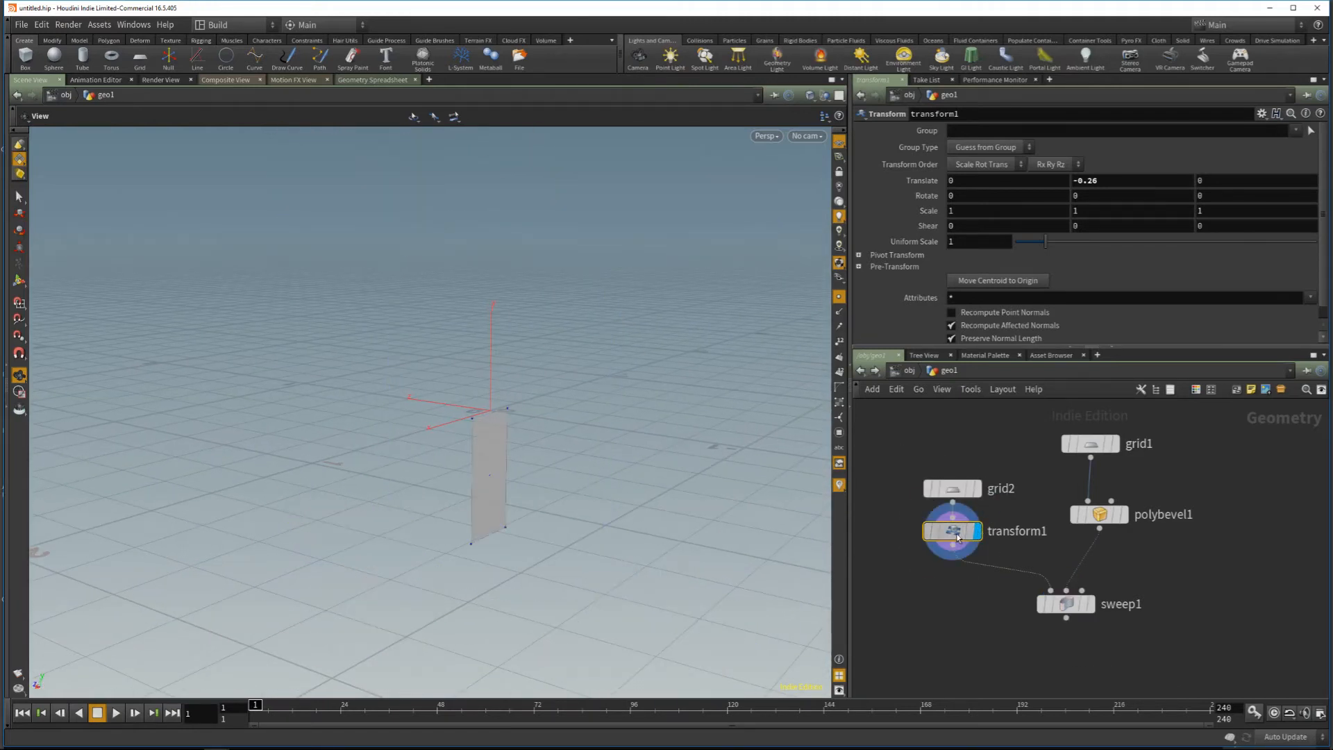
{"action": "left_click_drag", "start_coordinate": [624, 425], "coordinate": [544, 400]}
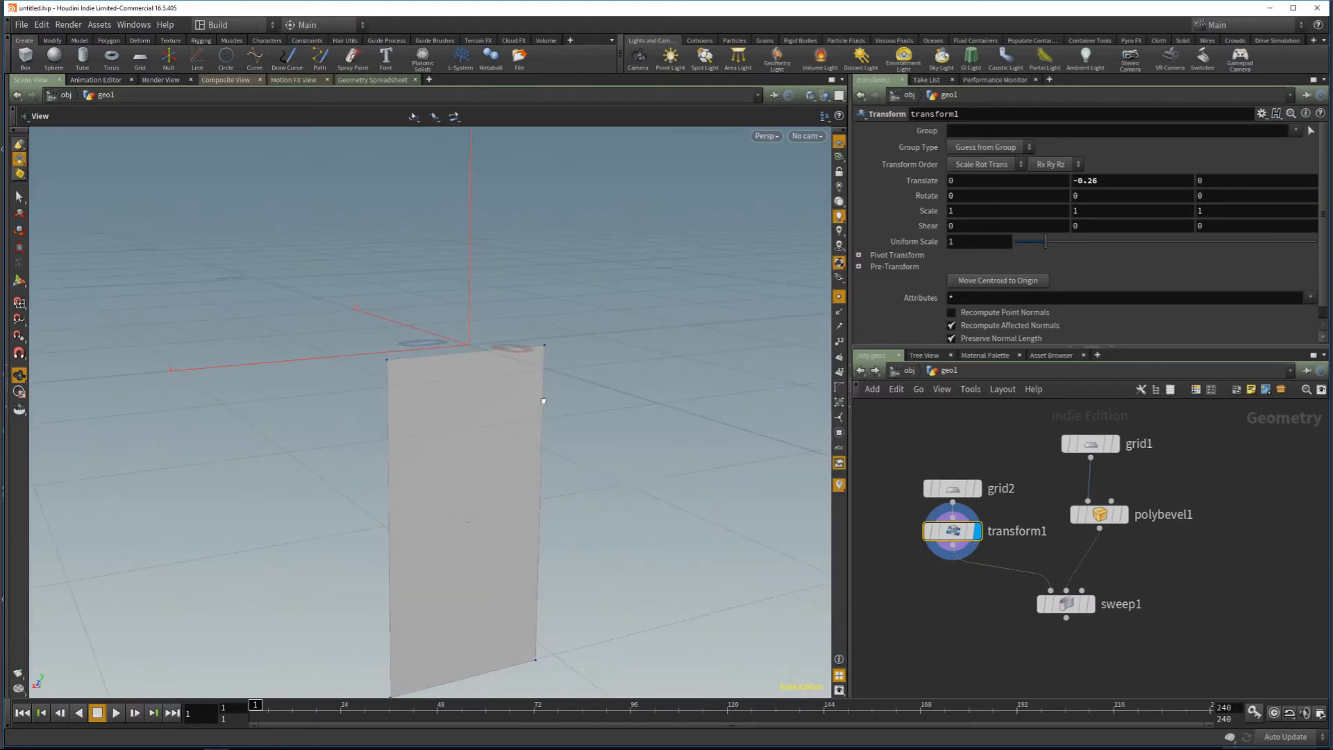
Step: Set the transform's Y translation to the expression $YMIN and check the profile's upper edge
{"action": "left_click", "coordinate": [1049, 183]}
{"action": "type", "text": "$YMIN"}
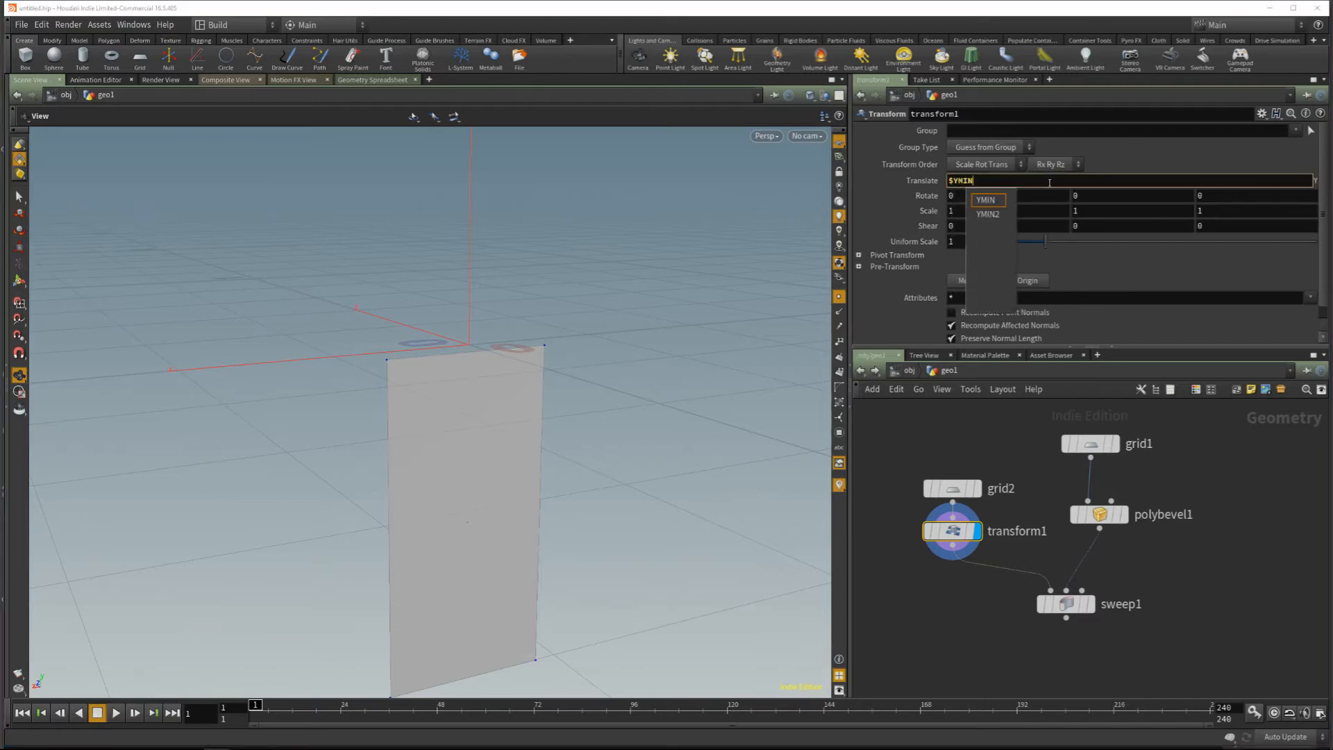
{"action": "key", "text": "Return"}
{"action": "left_click_drag", "start_coordinate": [444, 407], "coordinate": [497, 406]}
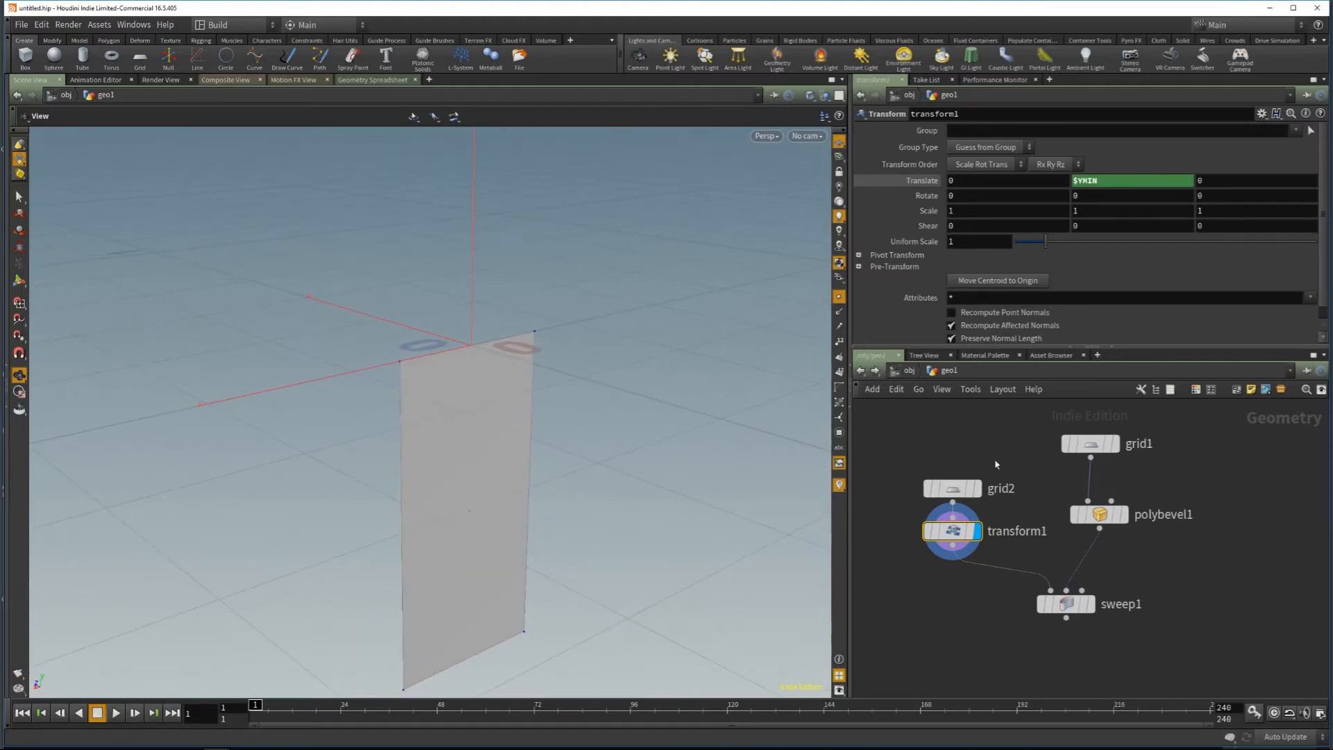
Step: Try a different second size value on the profile grid to test the offset expression, and undo the change
{"action": "left_click", "coordinate": [952, 488]}
{"action": "middle_click_drag", "start_coordinate": [1156, 180], "coordinate": [1185, 209]}
{"action": "key", "text": "ctrl+z"}
Step: Display the sweep node and inspect the offset profiles around the whole link path
{"action": "left_click", "coordinate": [1094, 604]}
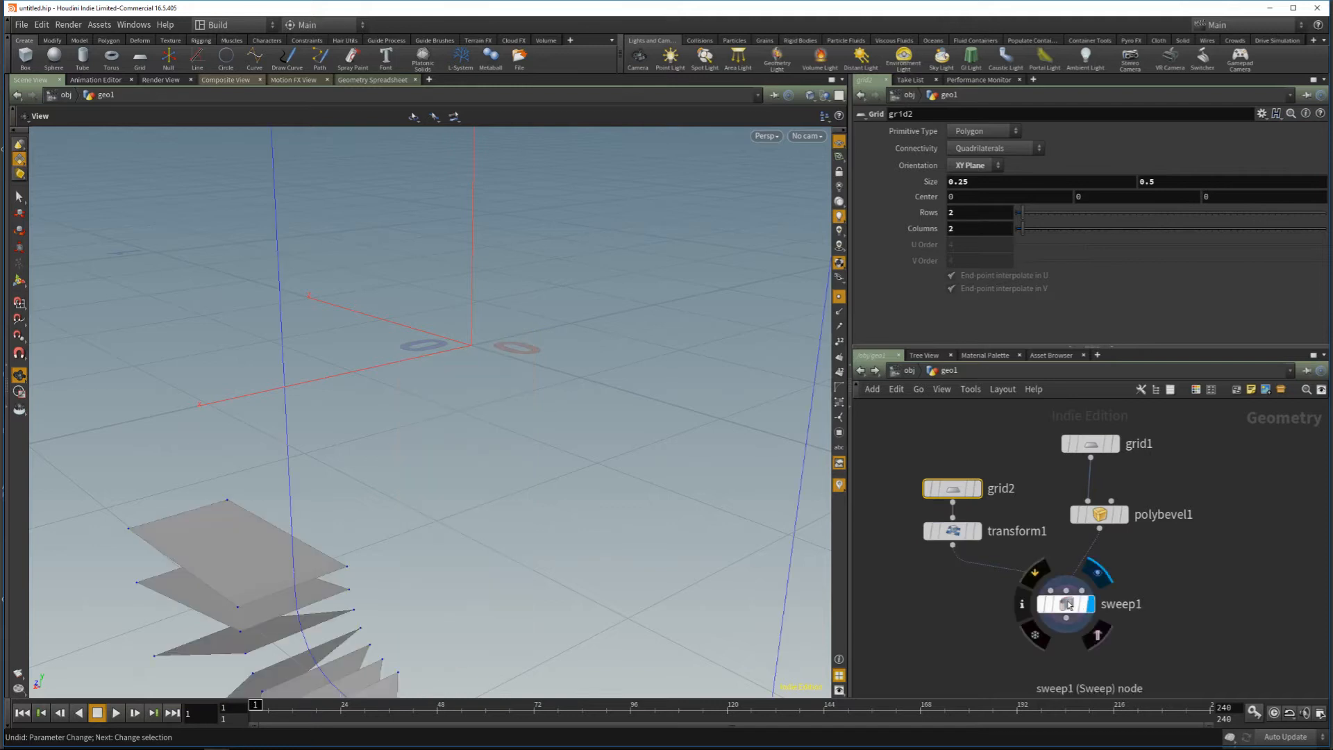
{"action": "key", "text": "f"}
{"action": "left_click_drag", "start_coordinate": [641, 416], "coordinate": [605, 410]}
{"action": "scroll", "coordinate": [556, 354], "scroll_direction": "up", "scroll_amount": 3}
{"action": "left_click_drag", "start_coordinate": [556, 355], "coordinate": [465, 374]}
{"action": "scroll", "coordinate": [587, 552], "scroll_direction": "down", "scroll_amount": 3}
{"action": "left_click_drag", "start_coordinate": [476, 491], "coordinate": [555, 514]}
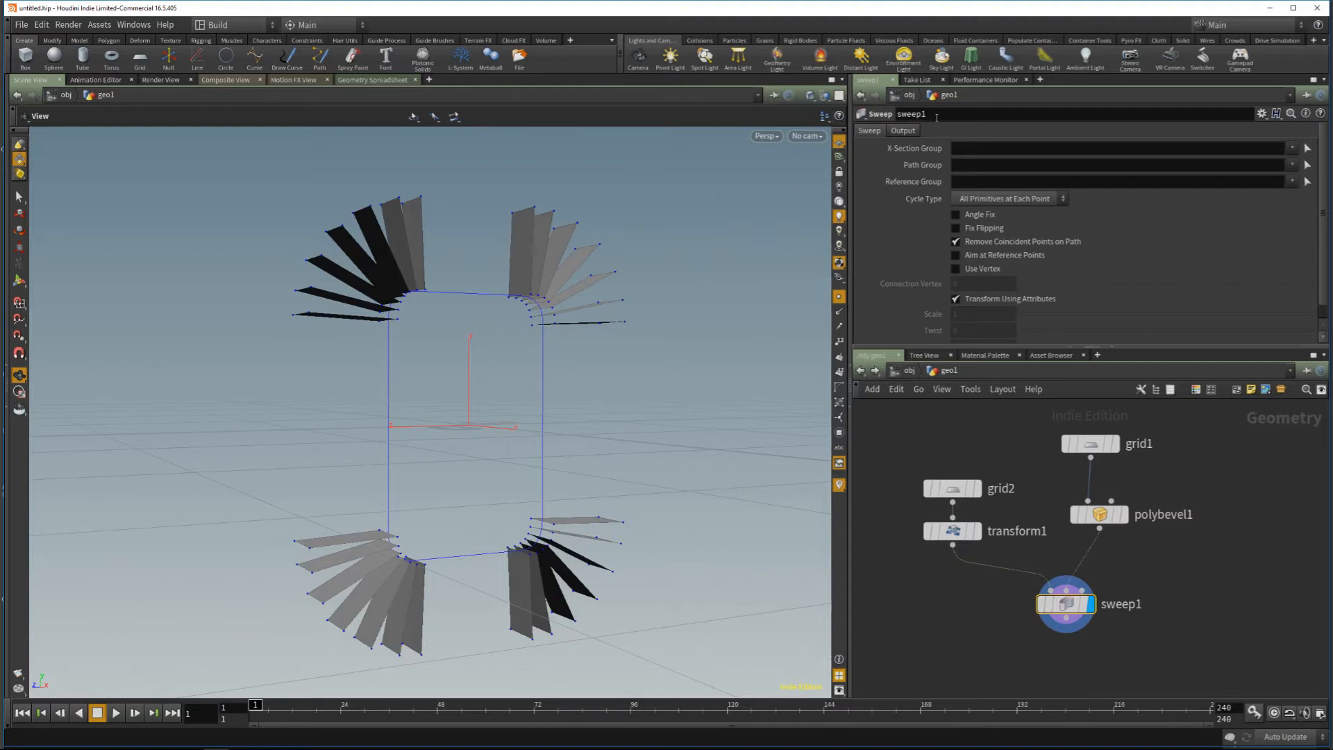
Step: Set the sweep's Skin Output to Skin with Auto Closure and inspect the skinned link
{"action": "left_click", "coordinate": [903, 130]}
{"action": "left_click", "coordinate": [989, 193]}
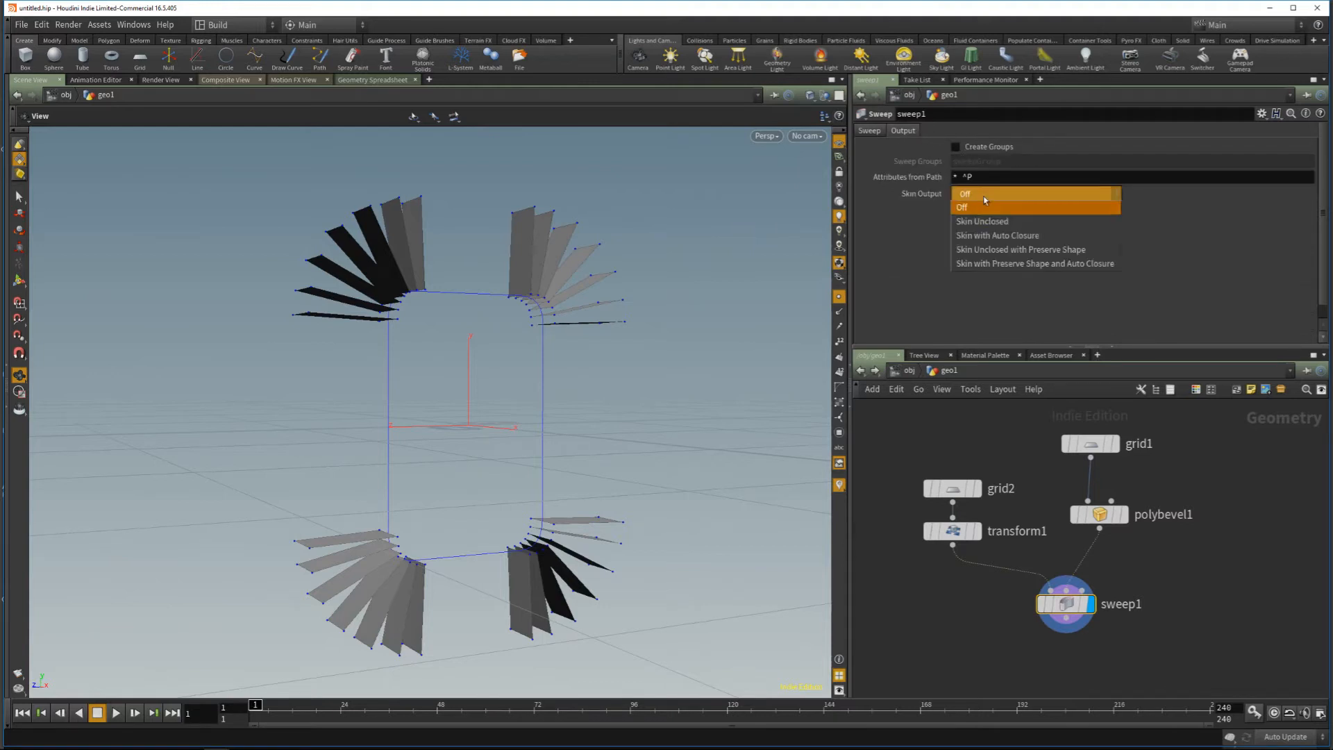
{"action": "left_click", "coordinate": [1006, 239]}
{"action": "left_click_drag", "start_coordinate": [643, 324], "coordinate": [580, 360]}
{"action": "mouse_move", "coordinate": [1098, 604]}
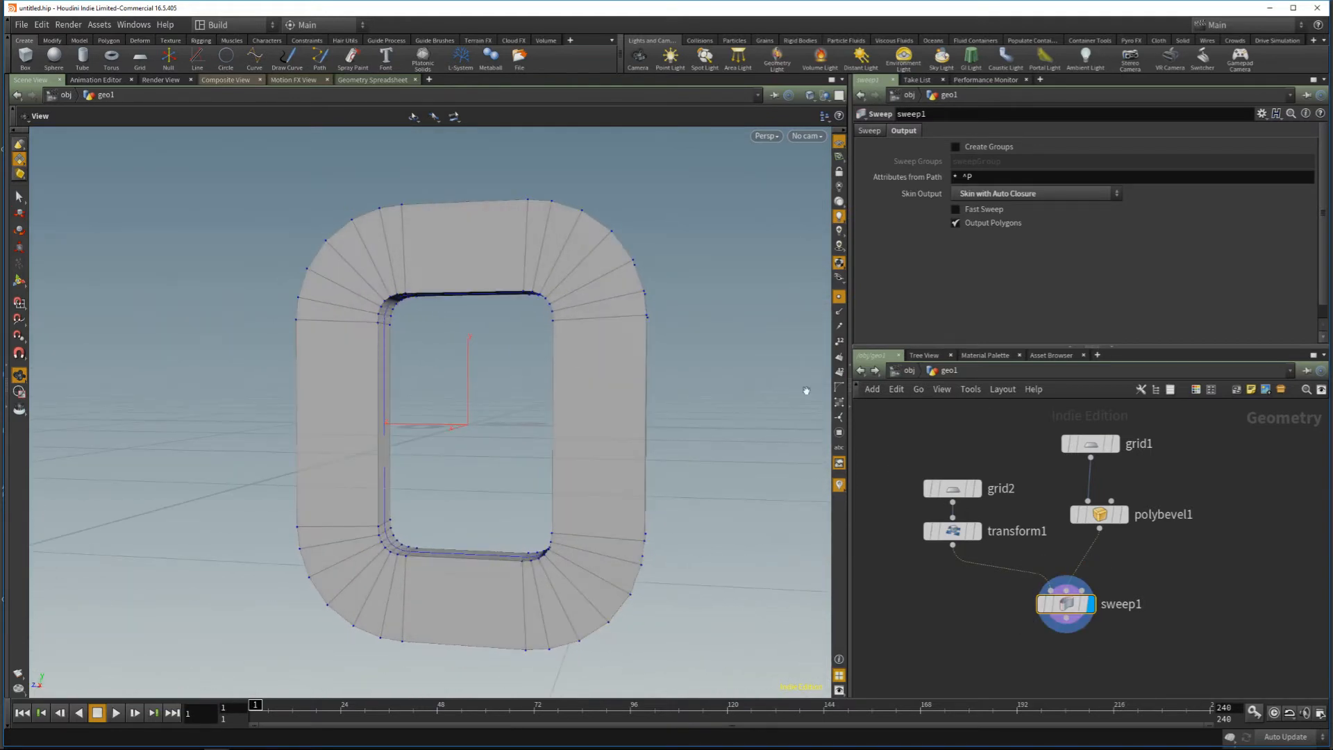
{"action": "left_click_drag", "start_coordinate": [1063, 607], "coordinate": [1094, 621]}
{"action": "left_click_drag", "start_coordinate": [404, 393], "coordinate": [487, 397]}
Step: Add a Copy and Transform node below the sweep and display it
{"action": "middle_click_drag", "start_coordinate": [1165, 594], "coordinate": [1148, 470]}
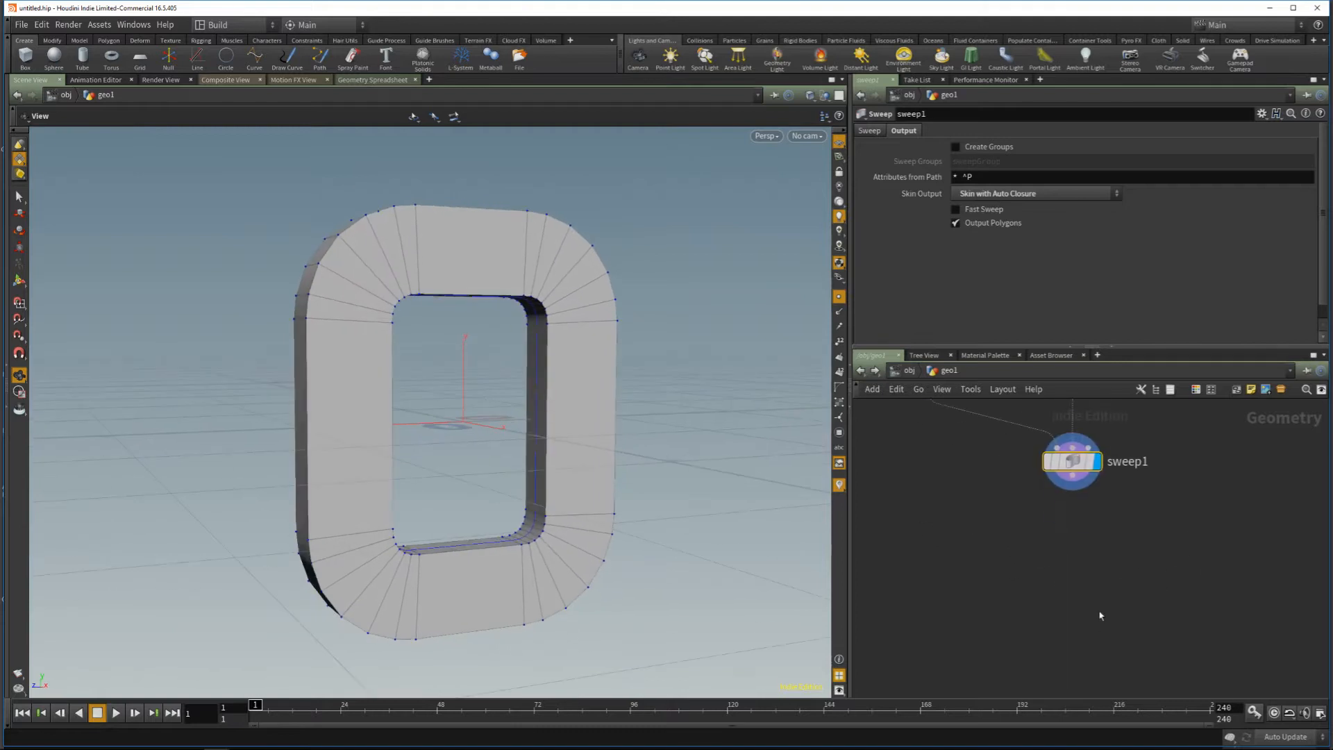
{"action": "key", "text": "Tab"}
{"action": "type", "text": "copy"}
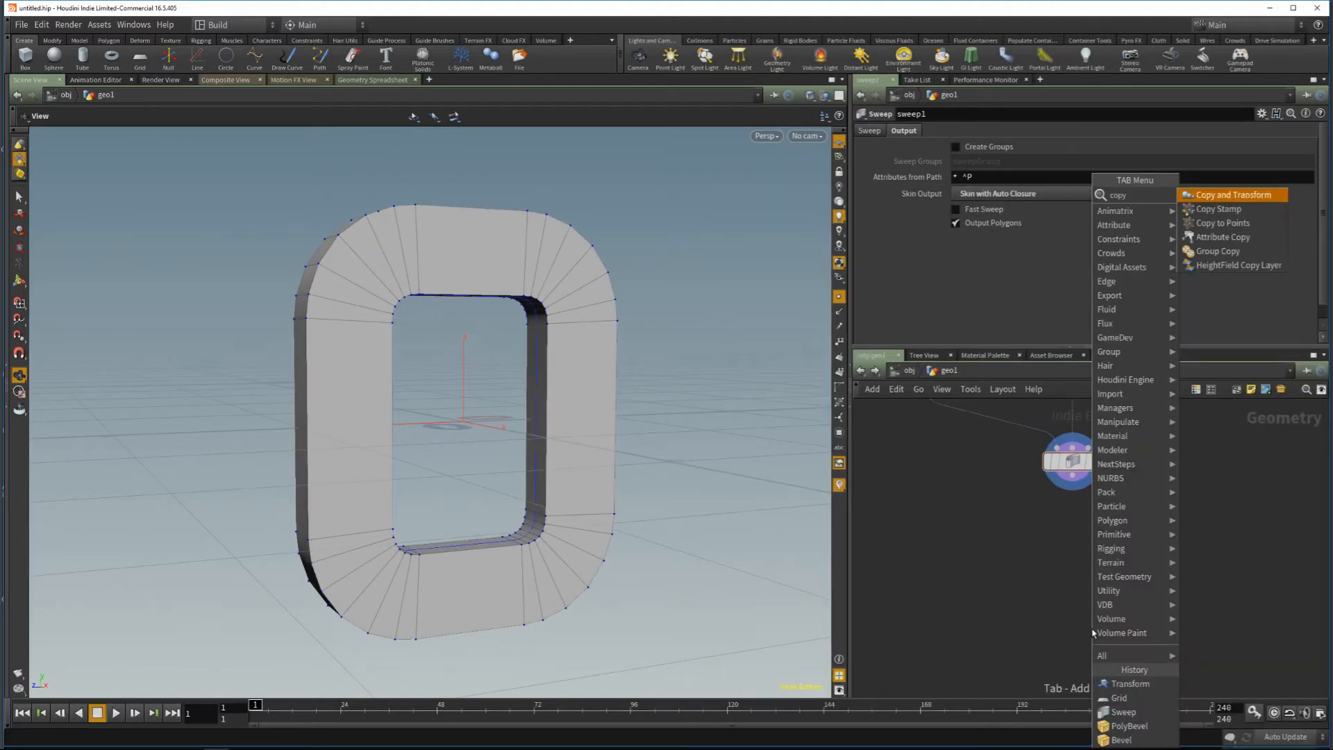
{"action": "left_click", "coordinate": [1233, 194]}
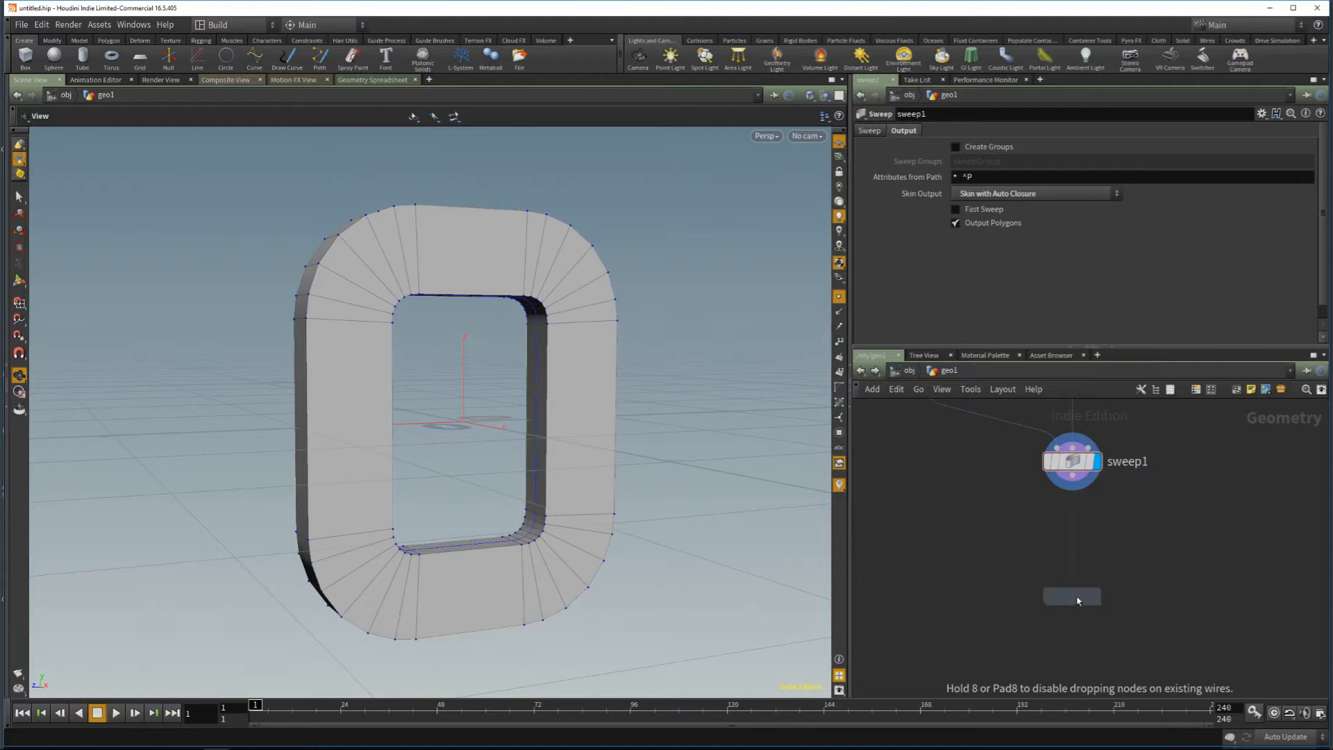
{"action": "left_click", "coordinate": [1078, 600]}
{"action": "left_click", "coordinate": [1098, 596]}
{"action": "left_click_drag", "start_coordinate": [1078, 596], "coordinate": [1077, 564]}
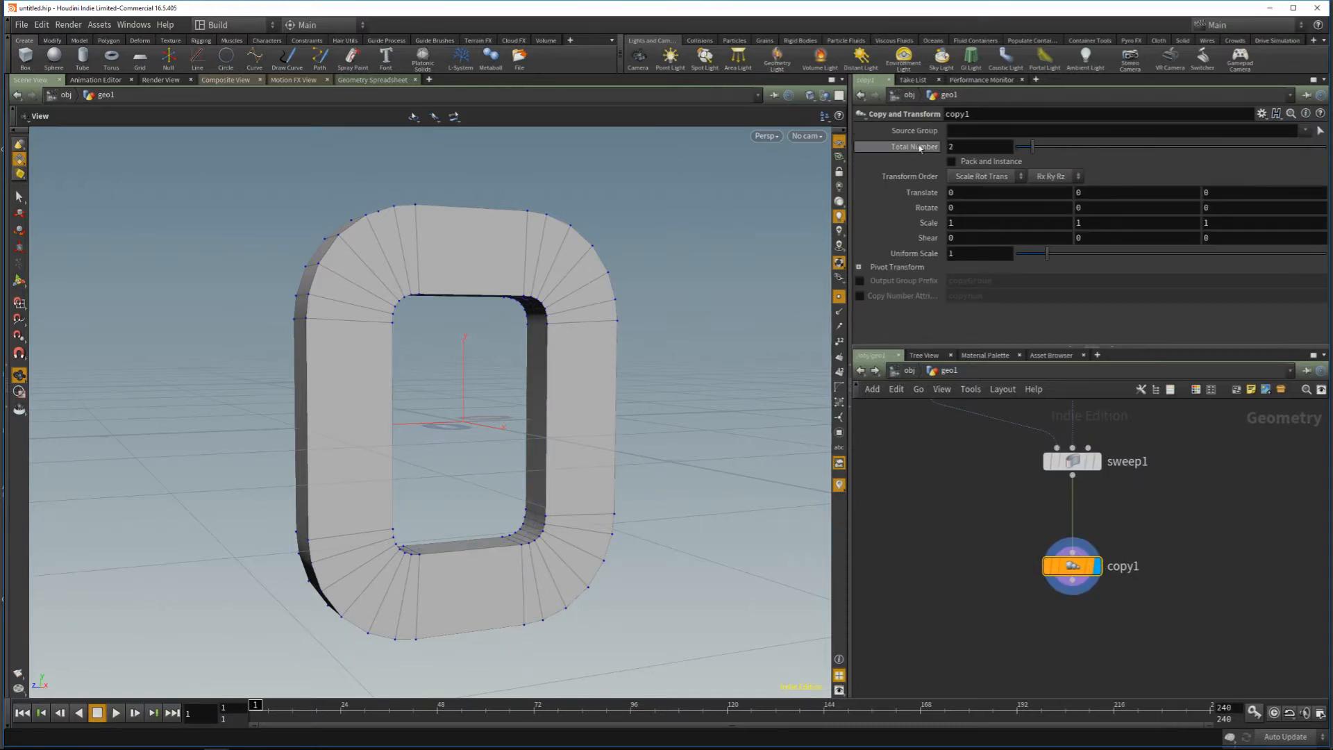
Step: Make 10 copies of the link with a Y translation of 1.41 and Y rotation of 90, and hide the viewport points
{"action": "double_click", "coordinate": [961, 147]}
{"action": "type", "text": "10"}
{"action": "key", "text": "Return"}
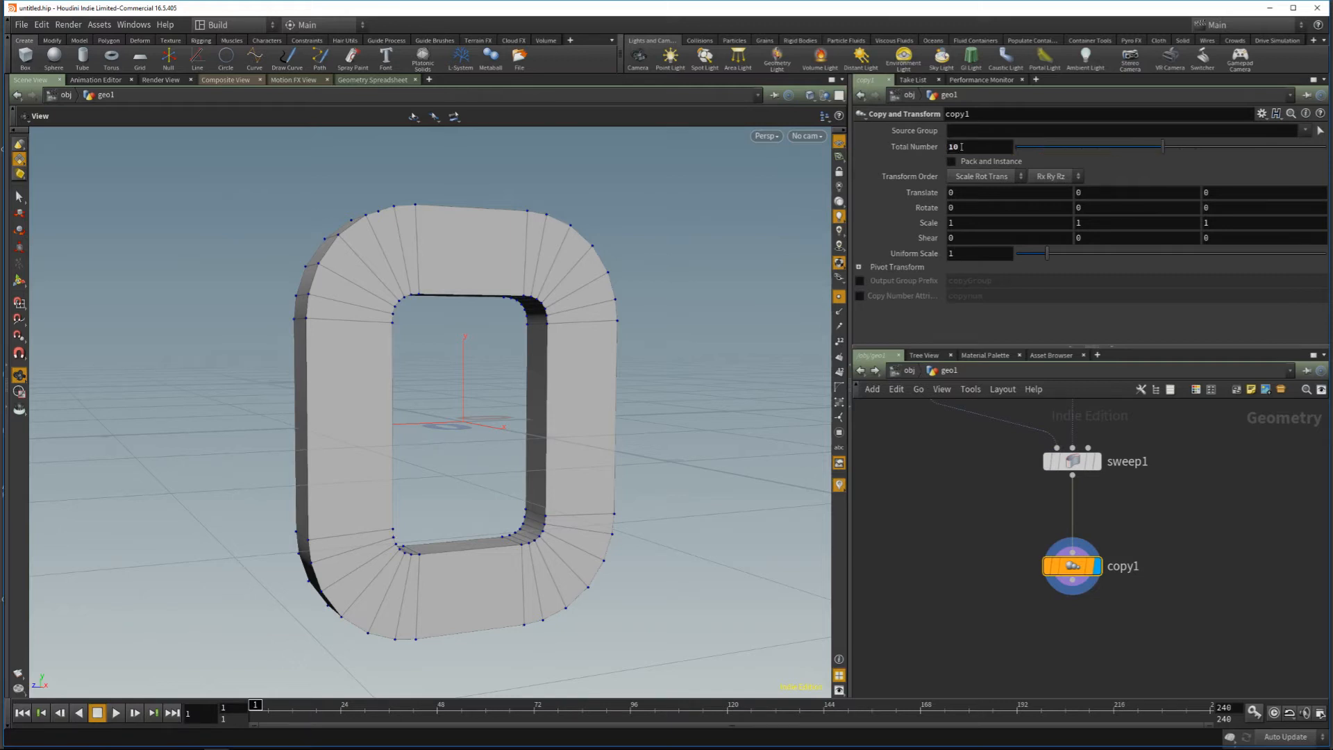
{"action": "middle_click_drag", "start_coordinate": [1097, 189], "coordinate": [416, 190]}
{"action": "left_click", "coordinate": [1138, 212]}
{"action": "type", "text": "90"}
{"action": "key", "text": "Return"}
{"action": "left_click_drag", "start_coordinate": [481, 318], "coordinate": [382, 490]}
{"action": "scroll", "coordinate": [455, 440], "scroll_direction": "down", "scroll_amount": 5}
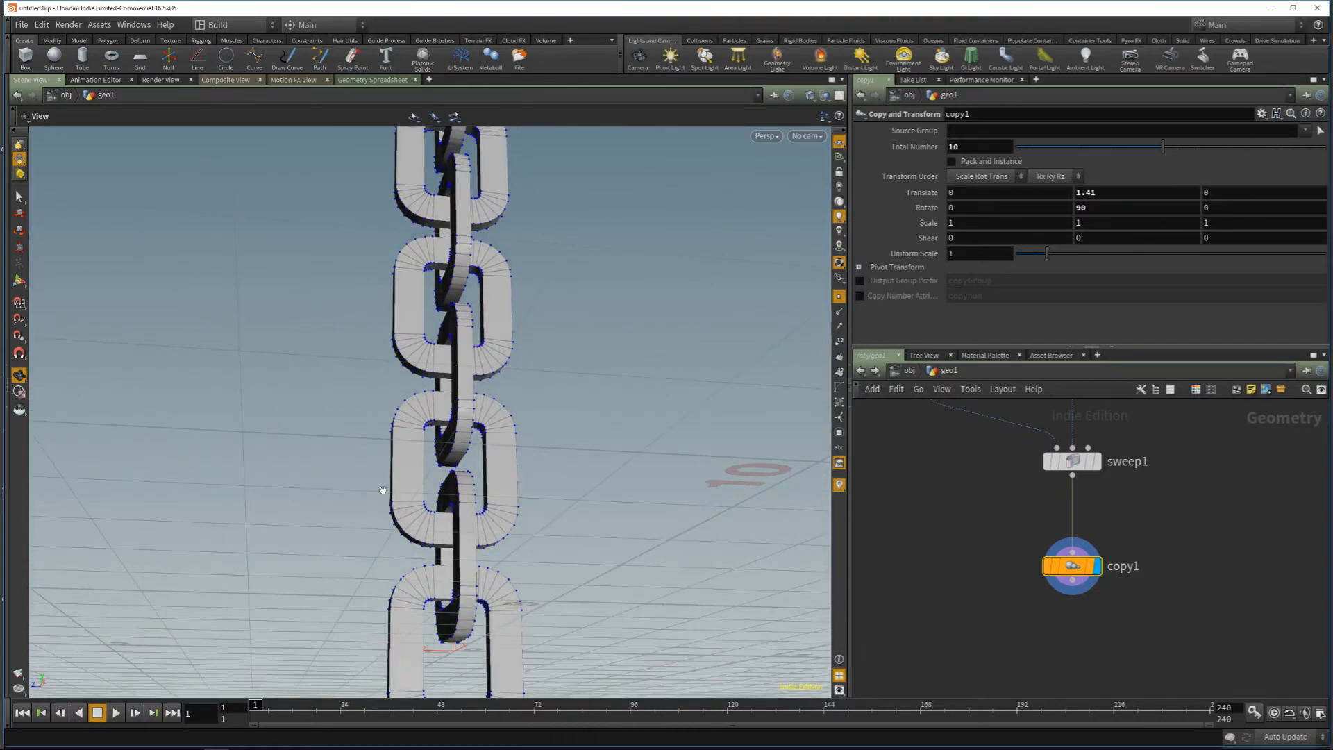
{"action": "left_click_drag", "start_coordinate": [402, 381], "coordinate": [570, 344]}
{"action": "left_click", "coordinate": [839, 299]}
{"action": "left_click_drag", "start_coordinate": [619, 416], "coordinate": [549, 377]}
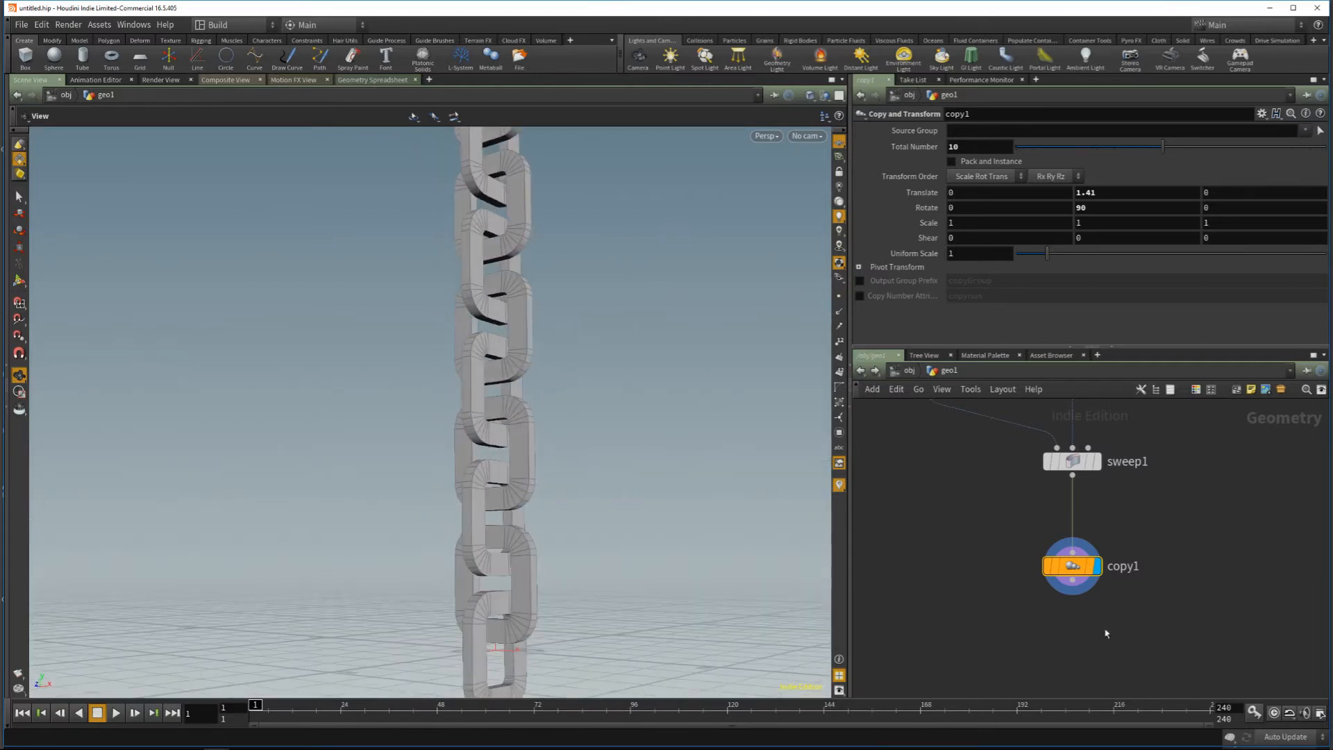
Step: Reduce the copies' total number to 3 and enable Pack and Instance
{"action": "double_click", "coordinate": [965, 147]}
{"action": "type", "text": "3"}
{"action": "key", "text": "Return"}
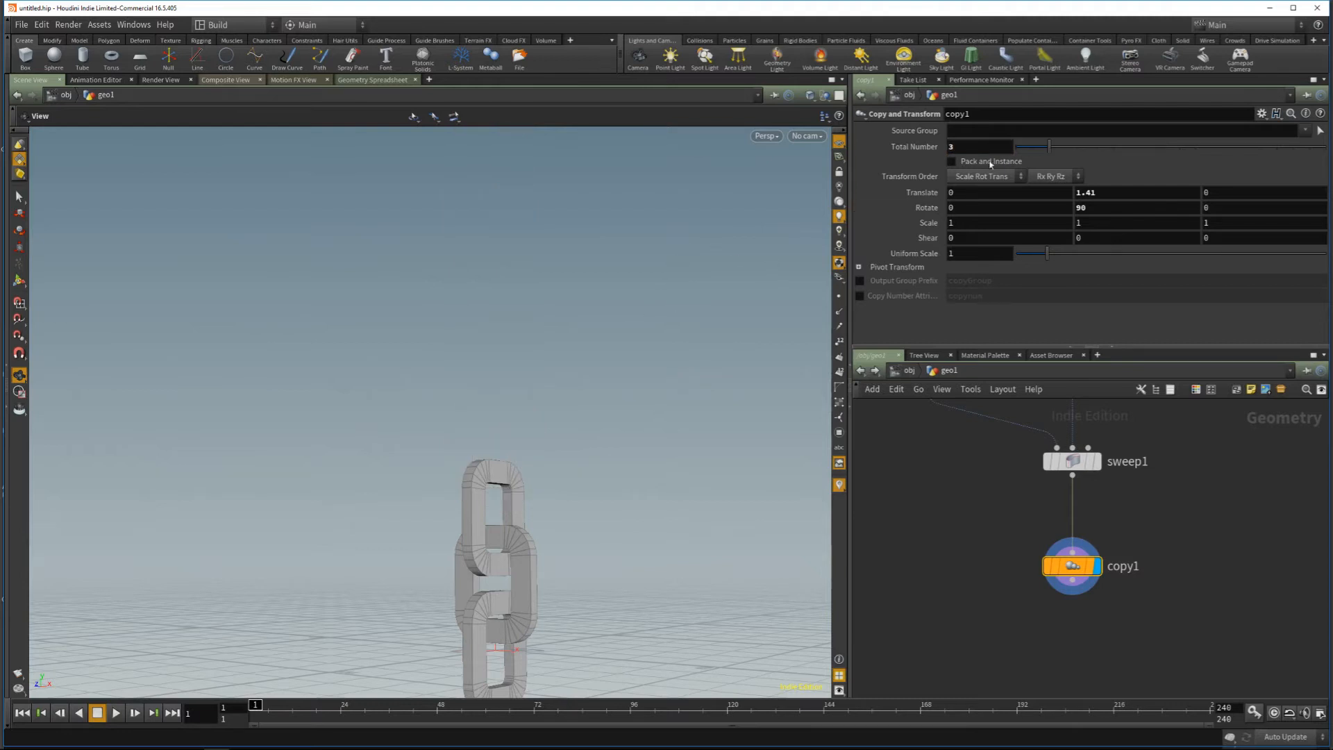
{"action": "left_click", "coordinate": [1002, 167]}
{"action": "left_click_drag", "start_coordinate": [616, 539], "coordinate": [440, 415]}
{"action": "scroll", "coordinate": [1115, 518], "scroll_direction": "down", "scroll_amount": 3}
Step: Display the polybevel node with its points visible and increase the bevel offset to 0.325
{"action": "middle_click_drag", "start_coordinate": [1178, 469], "coordinate": [1154, 610]}
{"action": "scroll", "coordinate": [1097, 547], "scroll_direction": "up", "scroll_amount": 4}
{"action": "left_click_drag", "start_coordinate": [1019, 508], "coordinate": [1030, 502]}
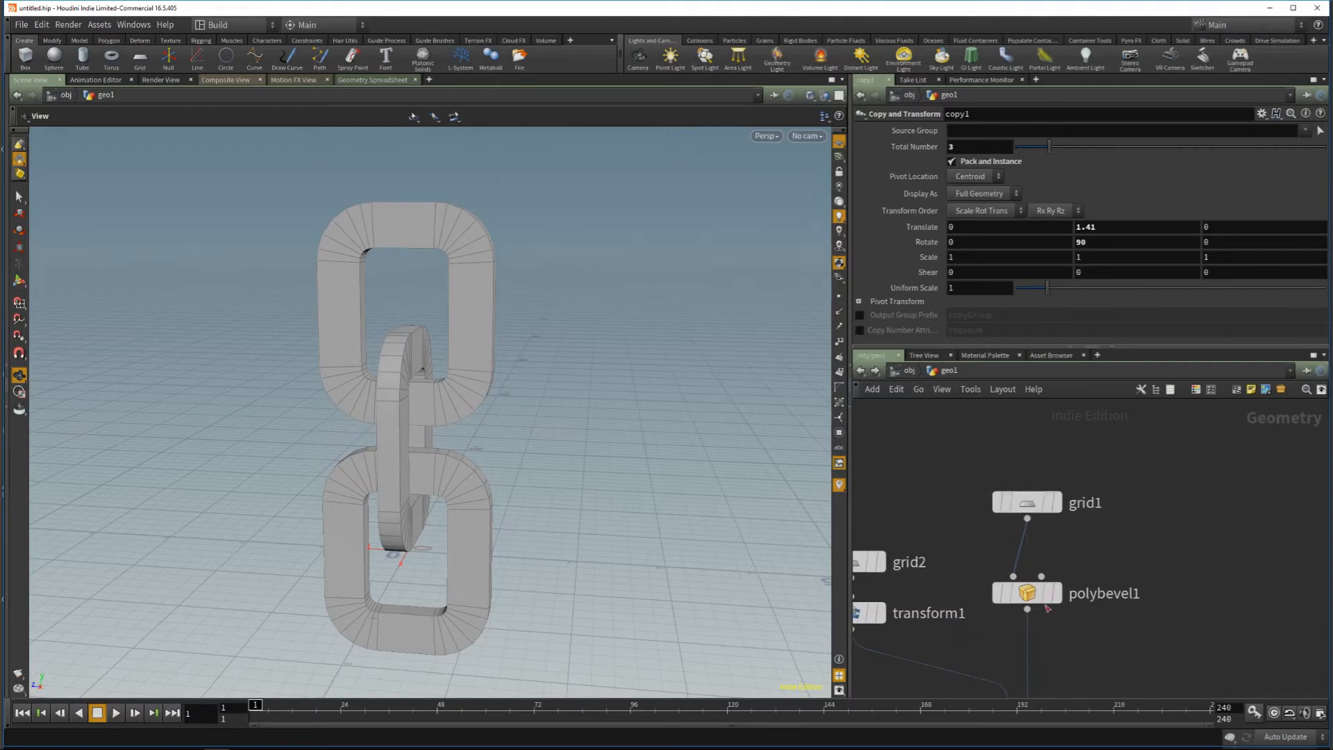
{"action": "left_click", "coordinate": [1055, 593]}
{"action": "key", "text": "f"}
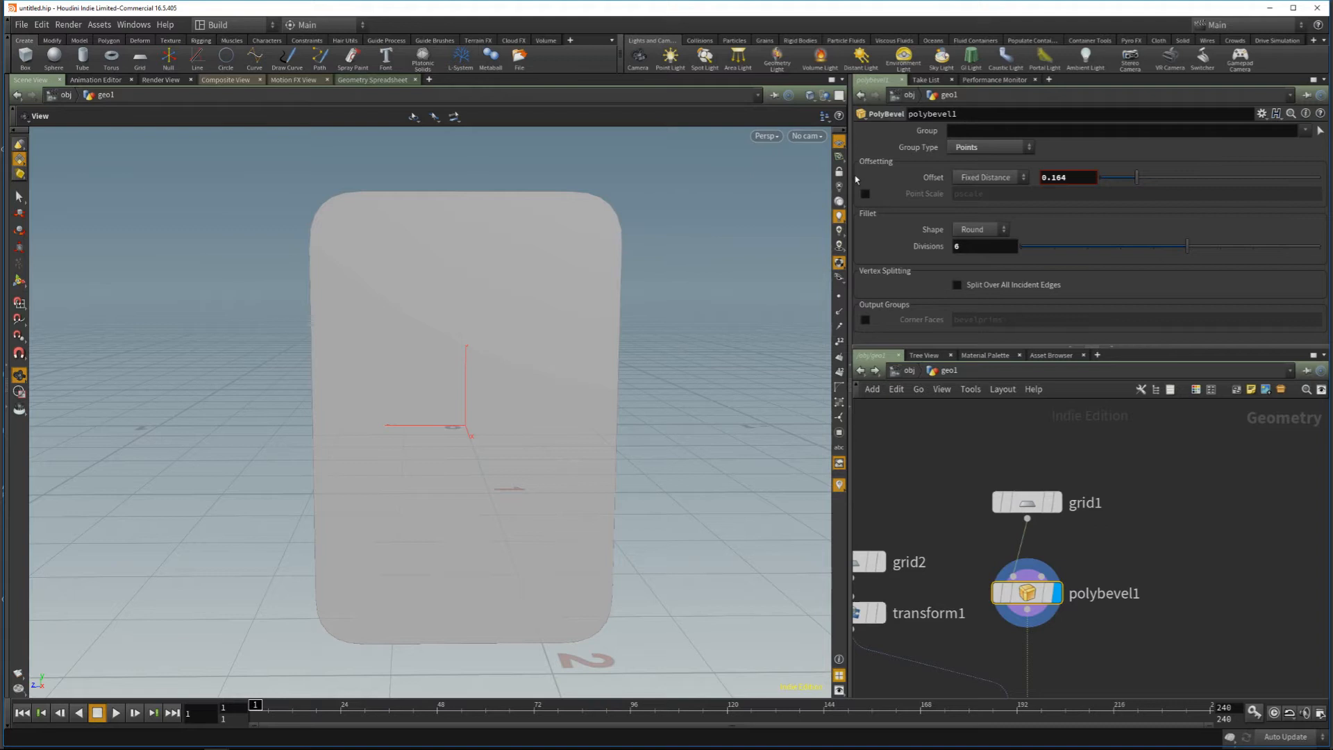
{"action": "left_click", "coordinate": [839, 297]}
{"action": "left_click_drag", "start_coordinate": [1137, 177], "coordinate": [1172, 178]}
Step: Reposition the first grid node above the bevel node and enlarge the network editor
{"action": "key", "text": "h"}
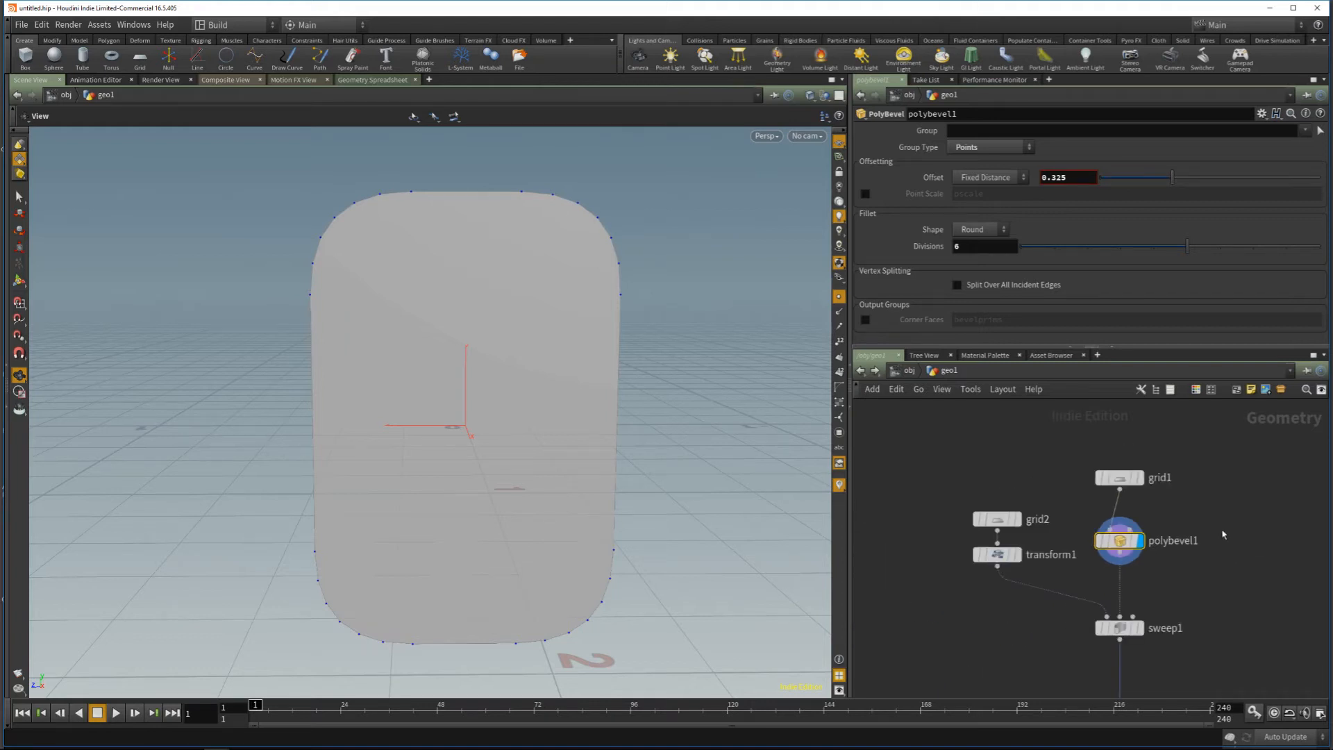
{"action": "left_click_drag", "start_coordinate": [1123, 480], "coordinate": [1112, 496]}
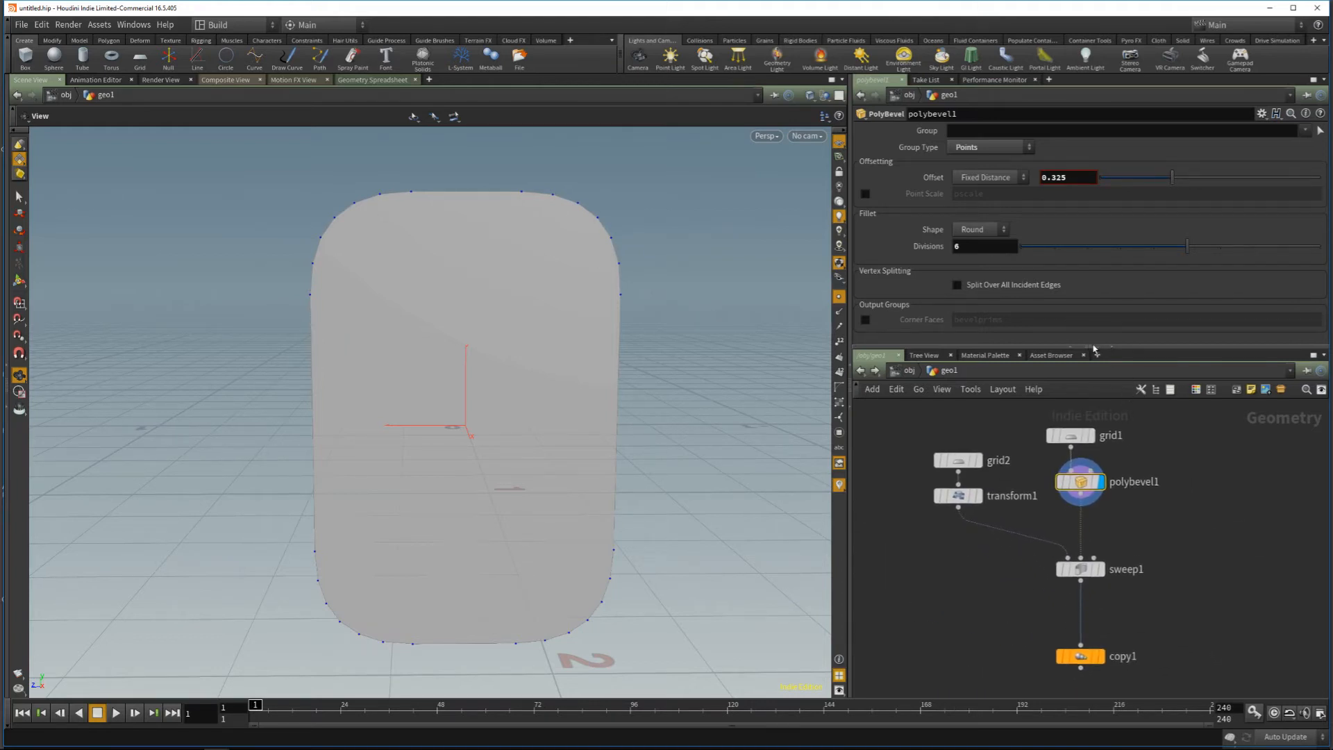
{"action": "left_click_drag", "start_coordinate": [1094, 352], "coordinate": [1097, 316]}
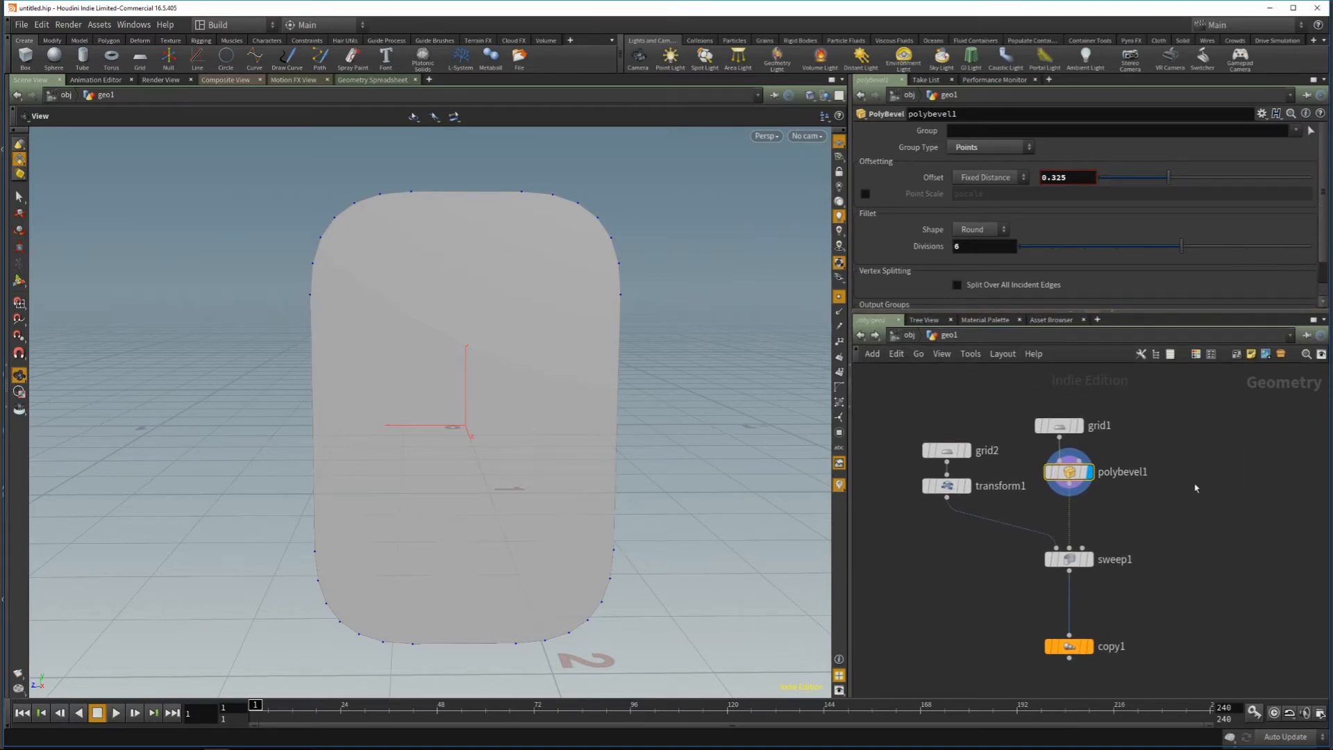
{"action": "middle_click_drag", "start_coordinate": [1261, 477], "coordinate": [1232, 470]}
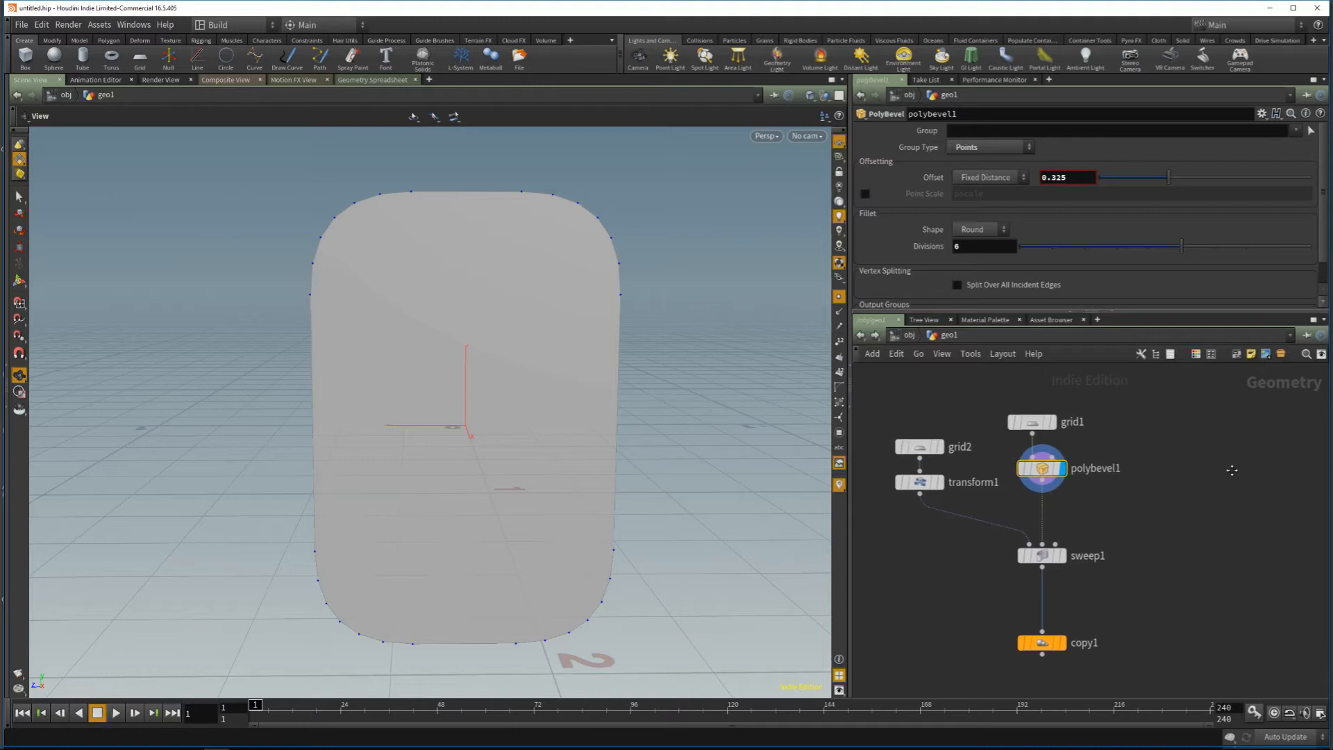
Step: Look over the polybevel node's editable parameter interface, close it unchanged and give the parameter area more height
{"action": "left_click_drag", "start_coordinate": [1127, 425], "coordinate": [1023, 457]}
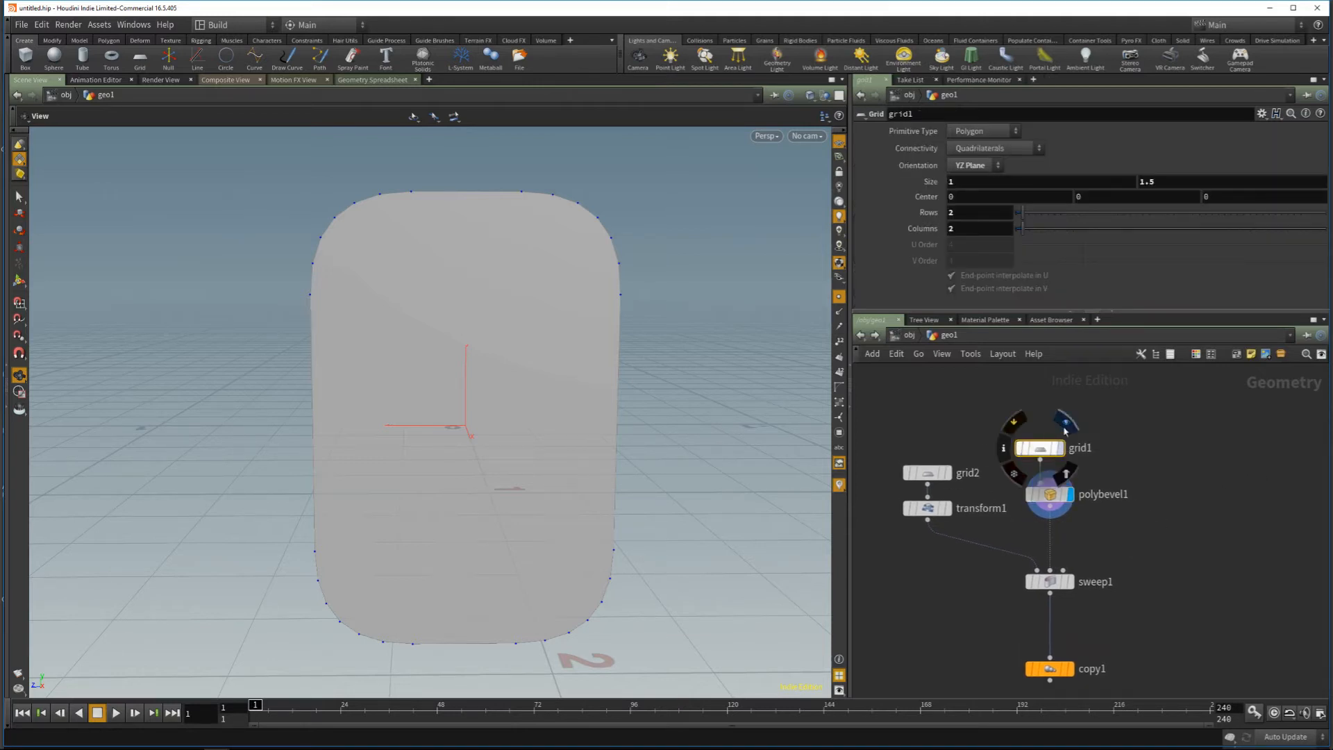
{"action": "left_click_drag", "start_coordinate": [1107, 538], "coordinate": [1031, 494]}
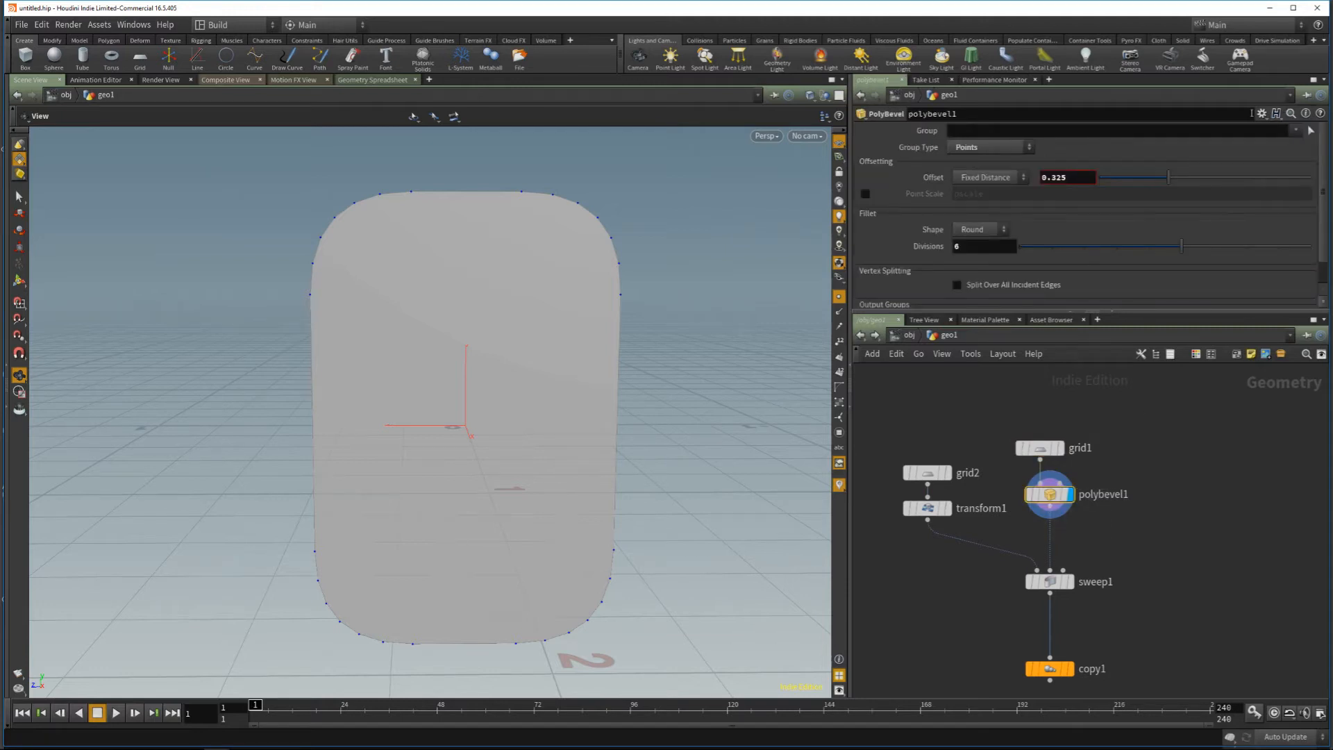
{"action": "left_click", "coordinate": [1262, 113]}
{"action": "left_click", "coordinate": [1152, 130]}
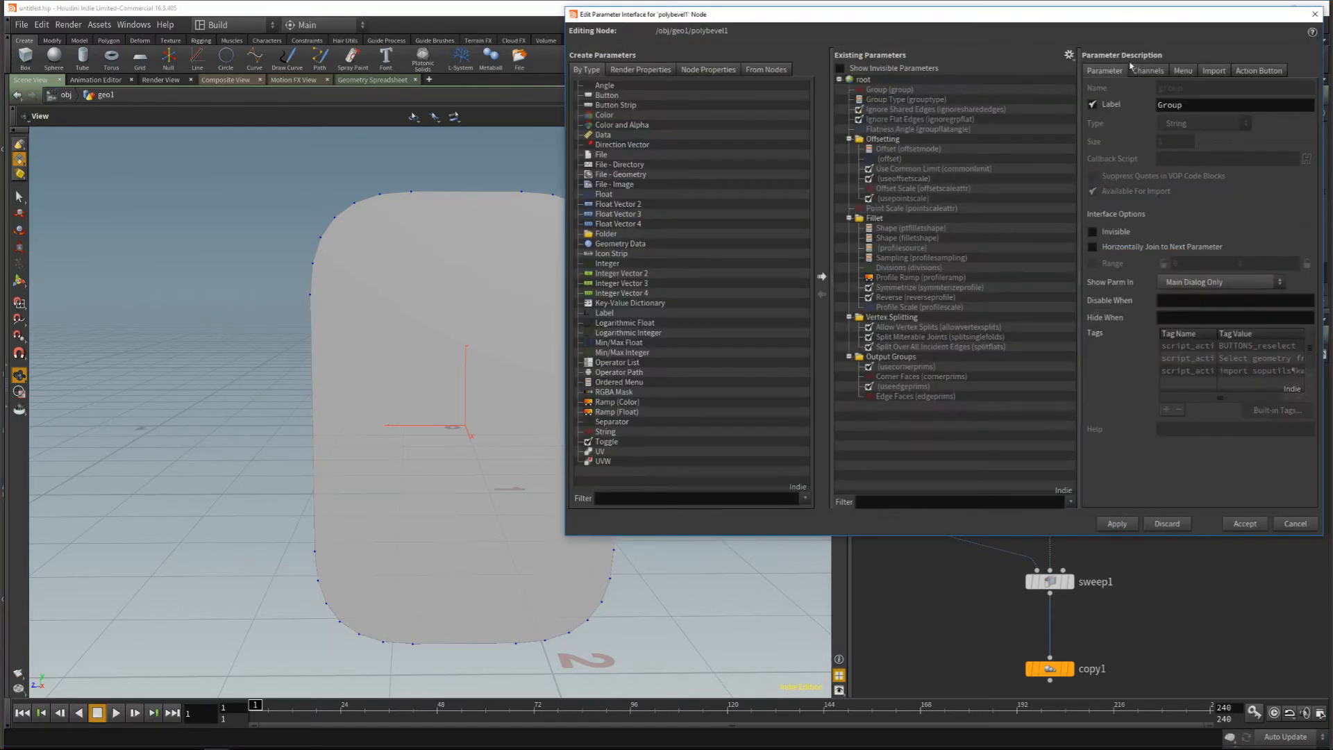
{"action": "left_click_drag", "start_coordinate": [1109, 15], "coordinate": [608, 112]}
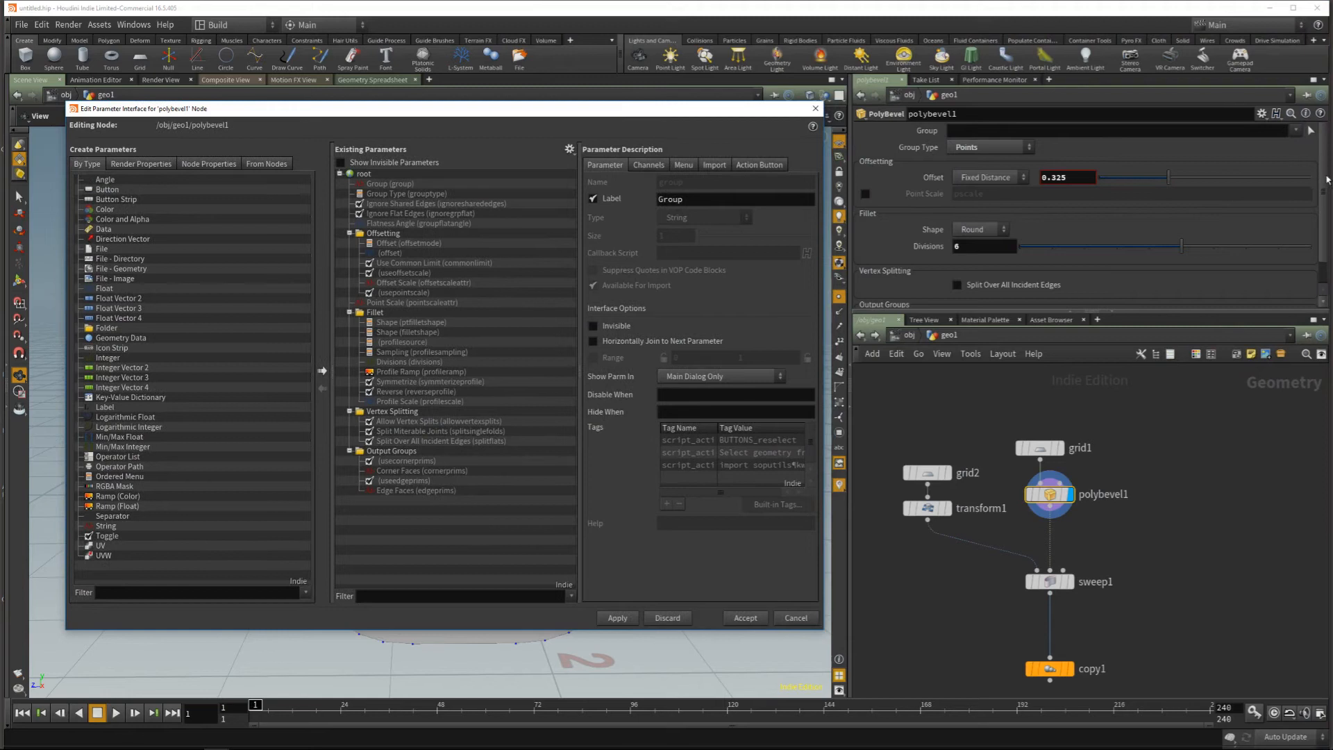
{"action": "left_click_drag", "start_coordinate": [1324, 223], "coordinate": [1329, 244]}
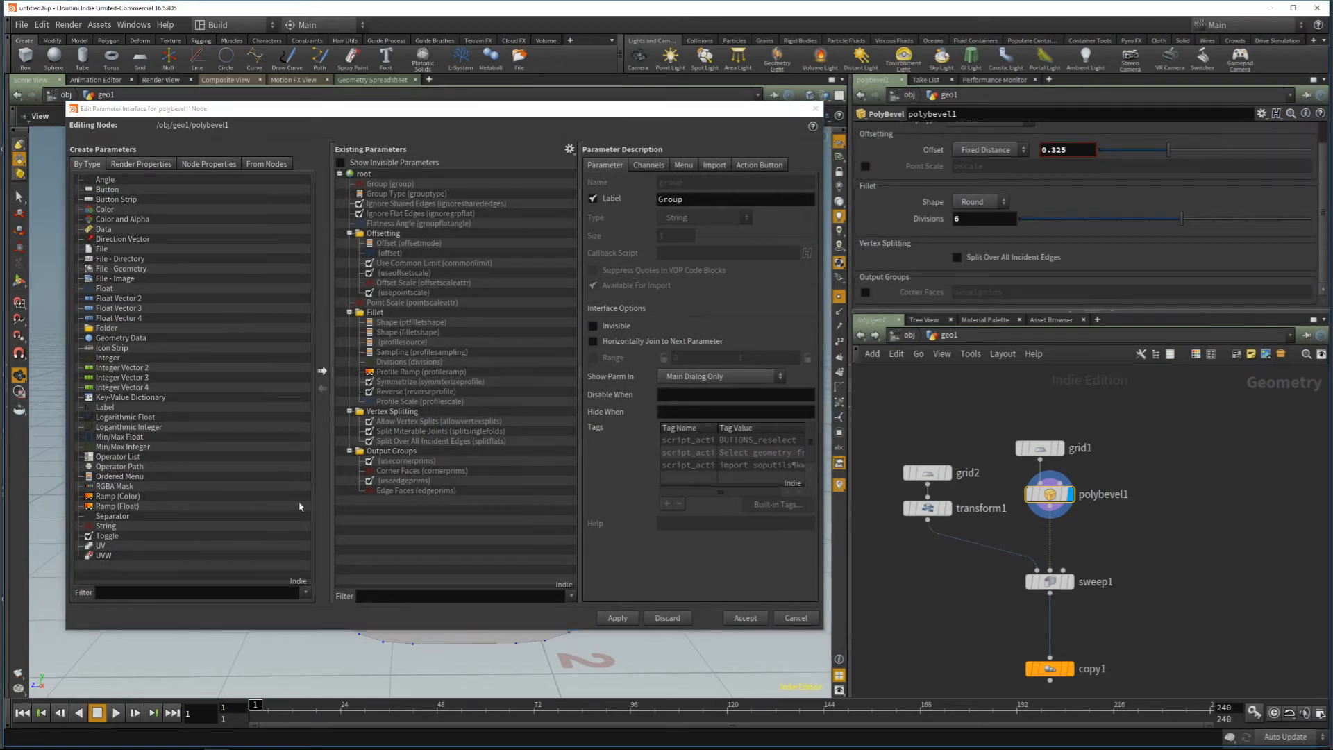
{"action": "left_click_drag", "start_coordinate": [1097, 313], "coordinate": [1097, 424]}
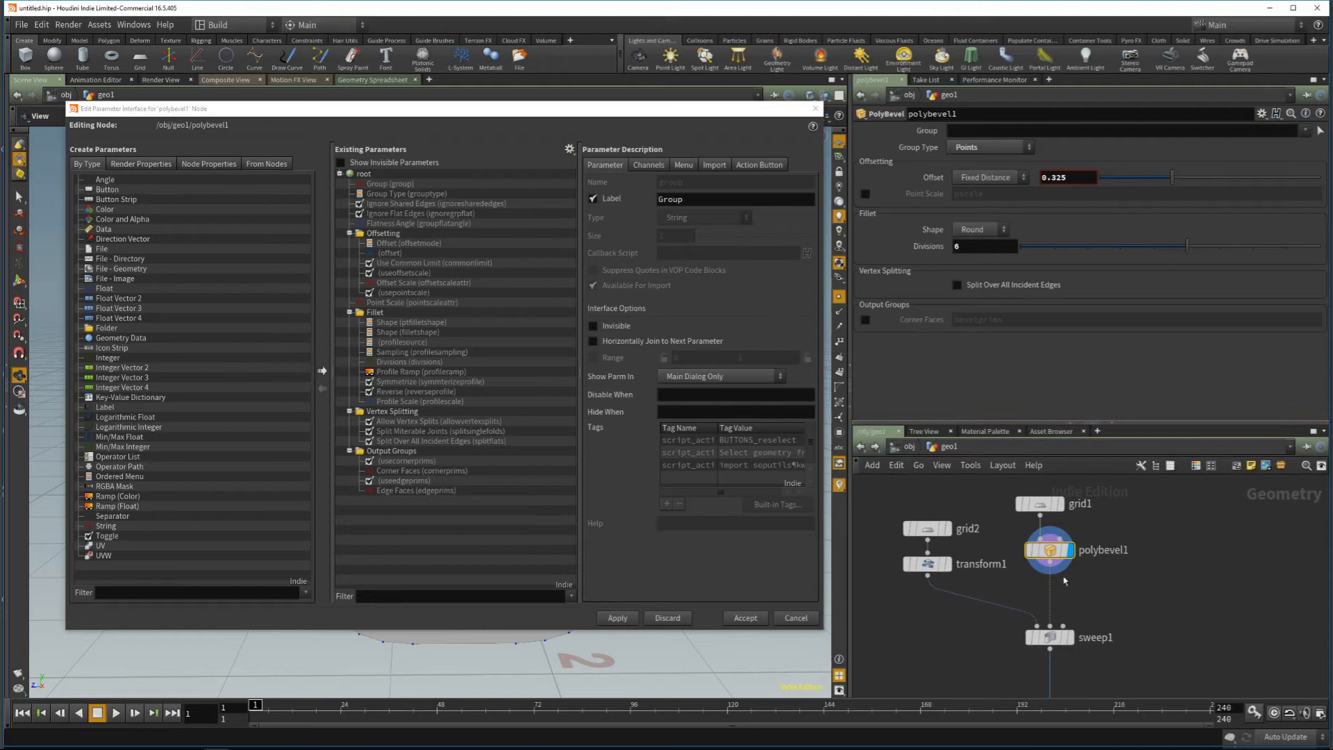
{"action": "left_click", "coordinate": [816, 109]}
Step: Add a Null node beside the sweep node and display it
{"action": "middle_click_drag", "start_coordinate": [1192, 643], "coordinate": [1158, 592]}
{"action": "key", "text": "Tab"}
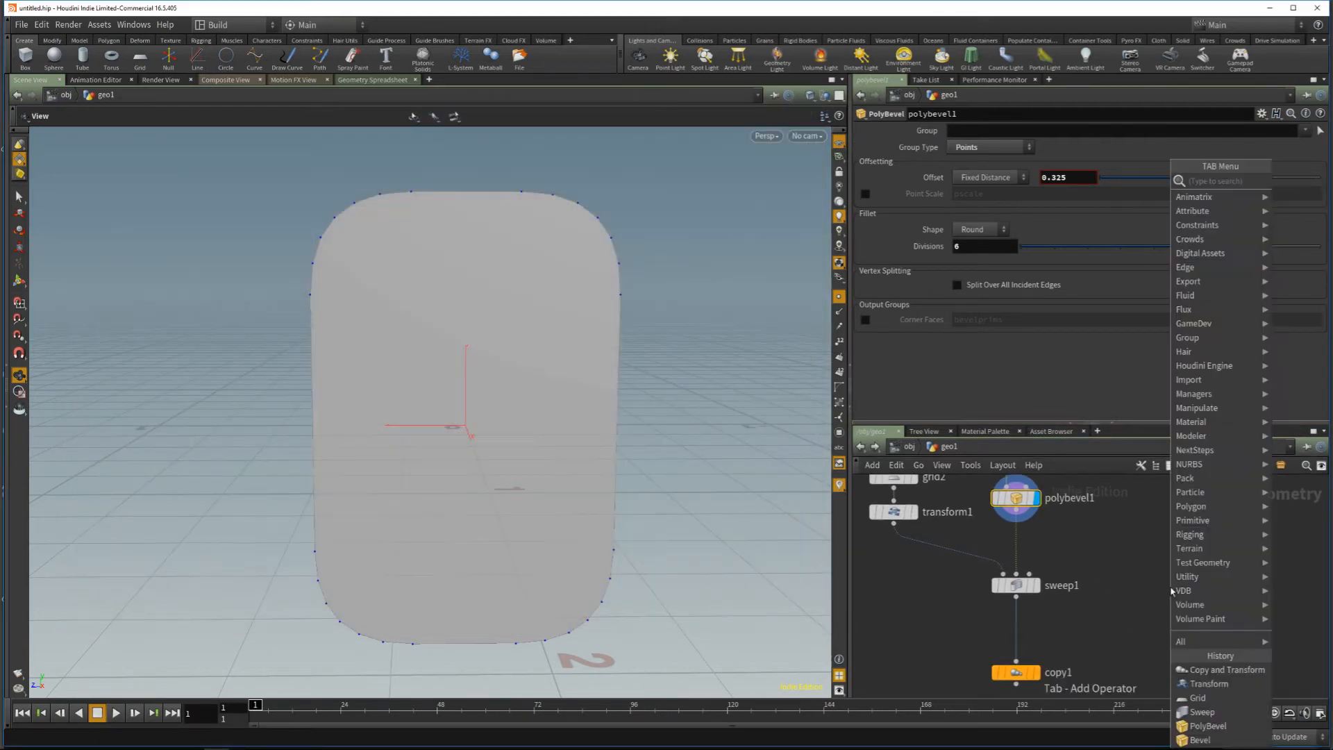
{"action": "type", "text": "null"}
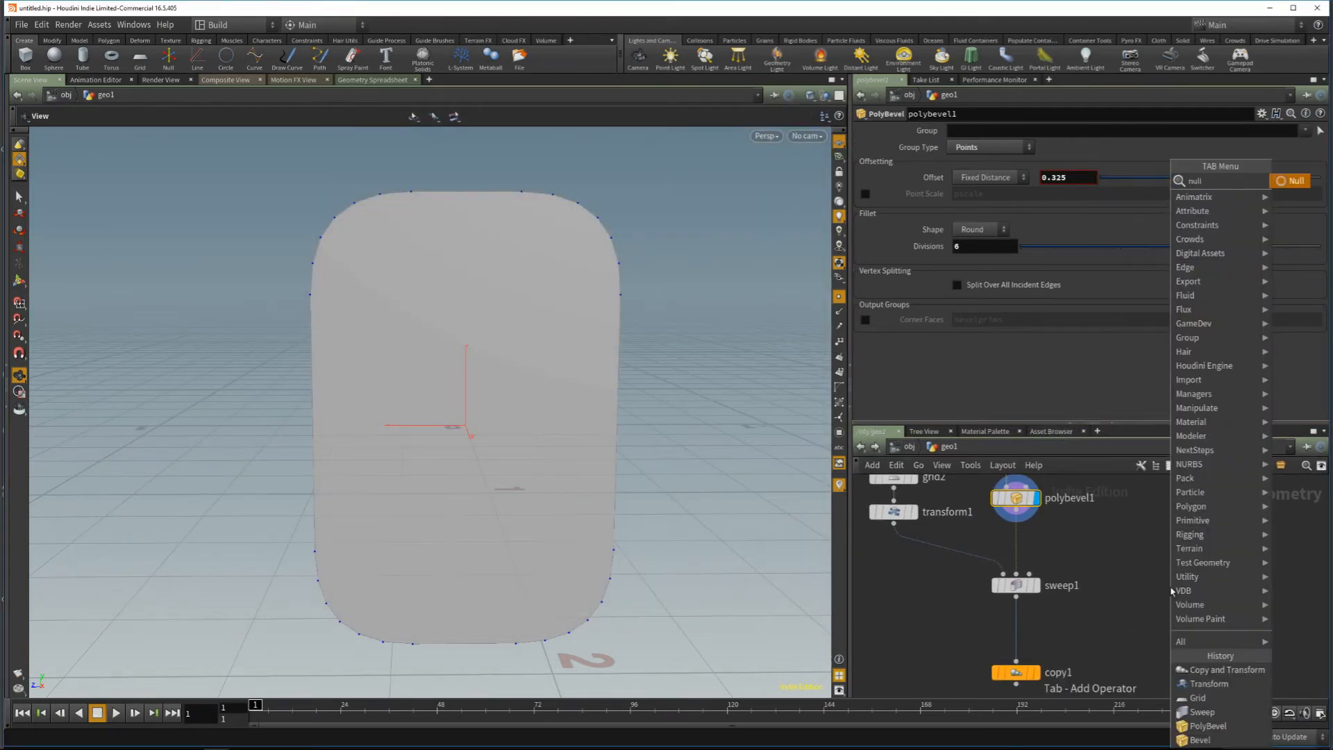
{"action": "key", "text": "Return"}
{"action": "left_click", "coordinate": [1172, 586]}
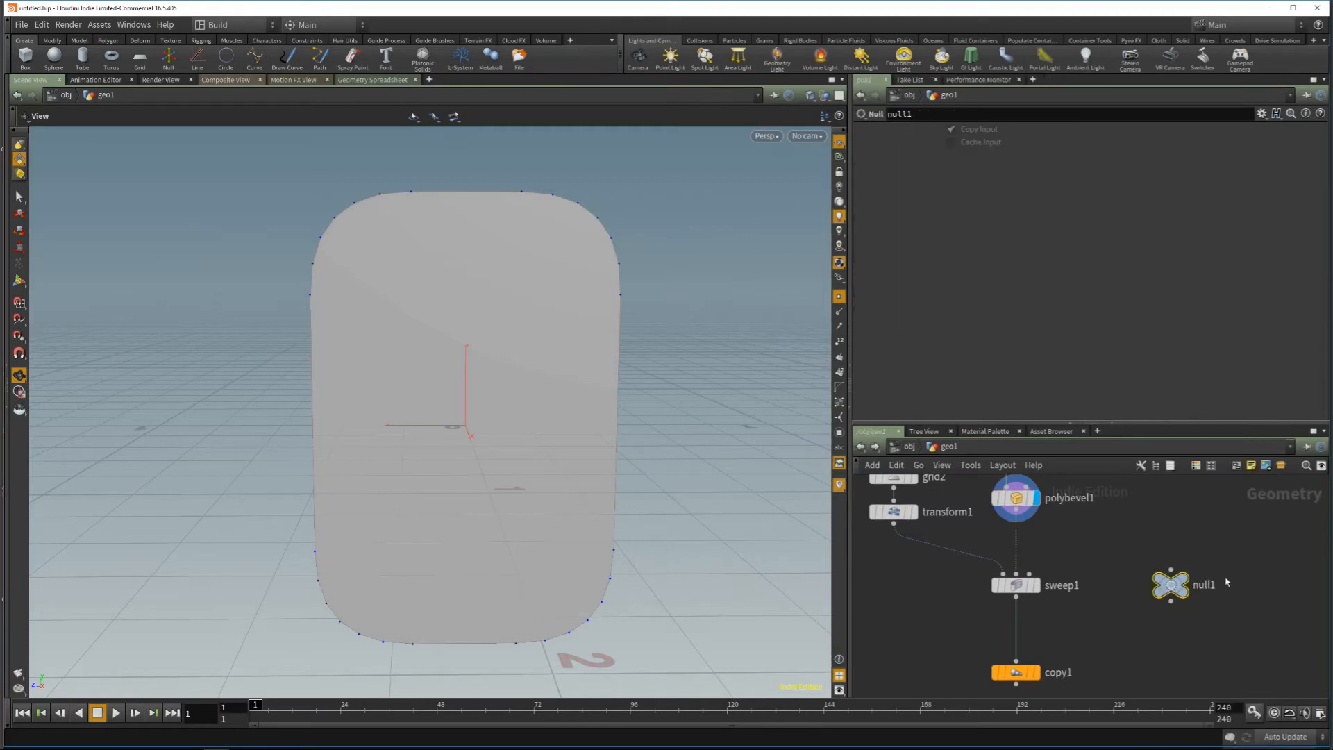
{"action": "left_click", "coordinate": [1190, 582]}
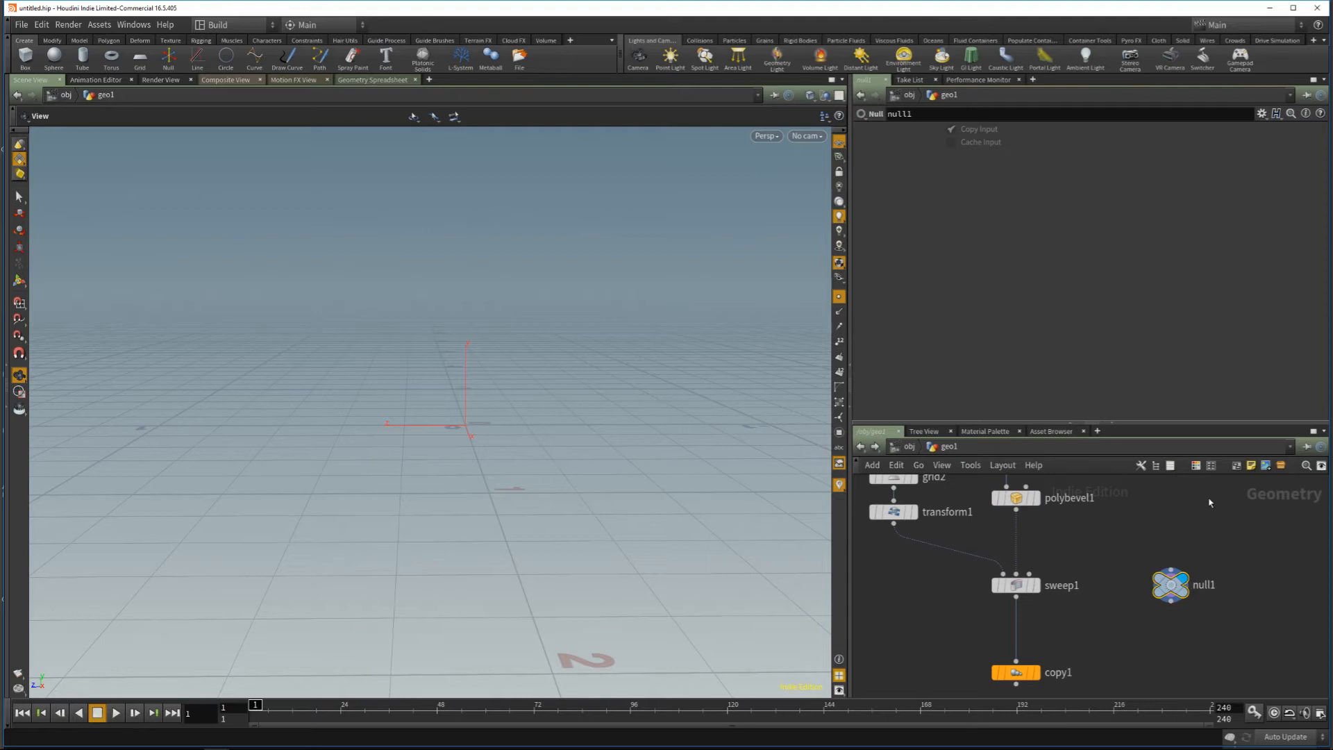
Step: Make the Null node's Copy Input and Cache Input parameters invisible through its parameter interface
{"action": "left_click", "coordinate": [1262, 113]}
{"action": "left_click", "coordinate": [1243, 130]}
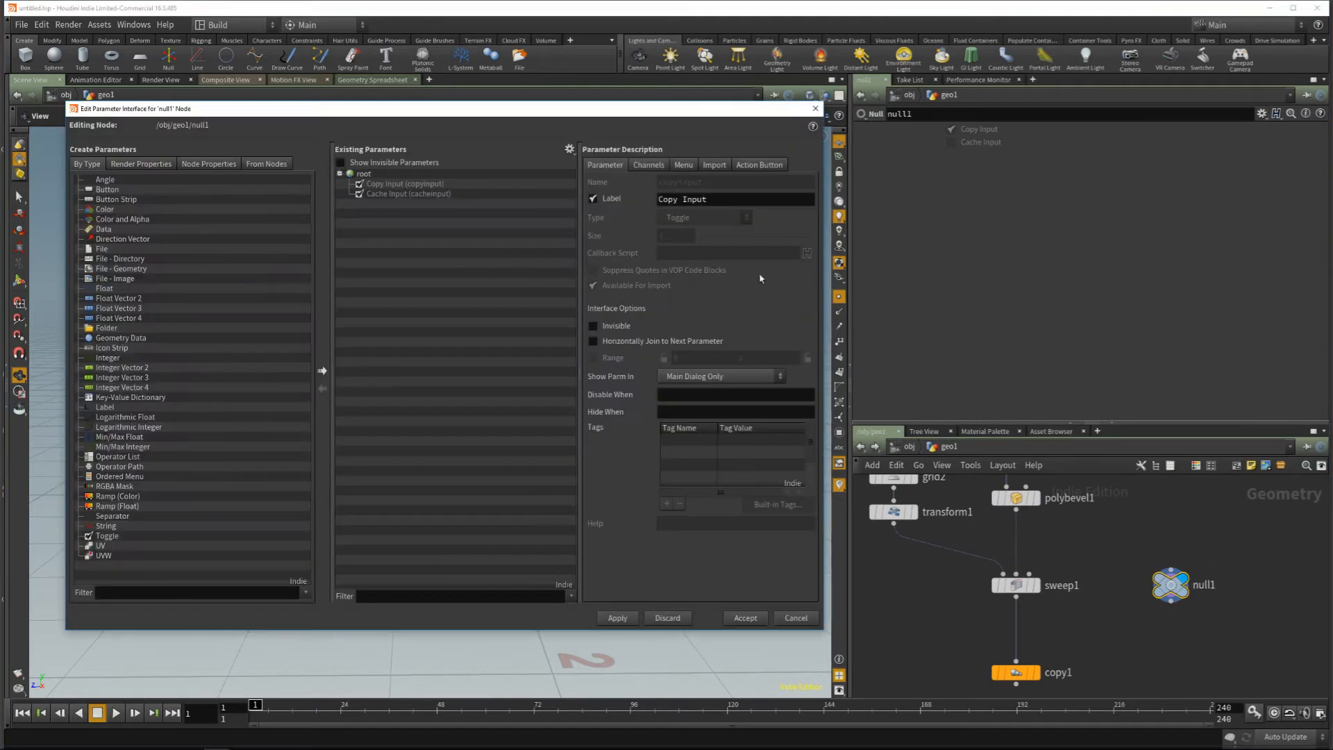
{"action": "left_click", "coordinate": [405, 190], "text": "shift"}
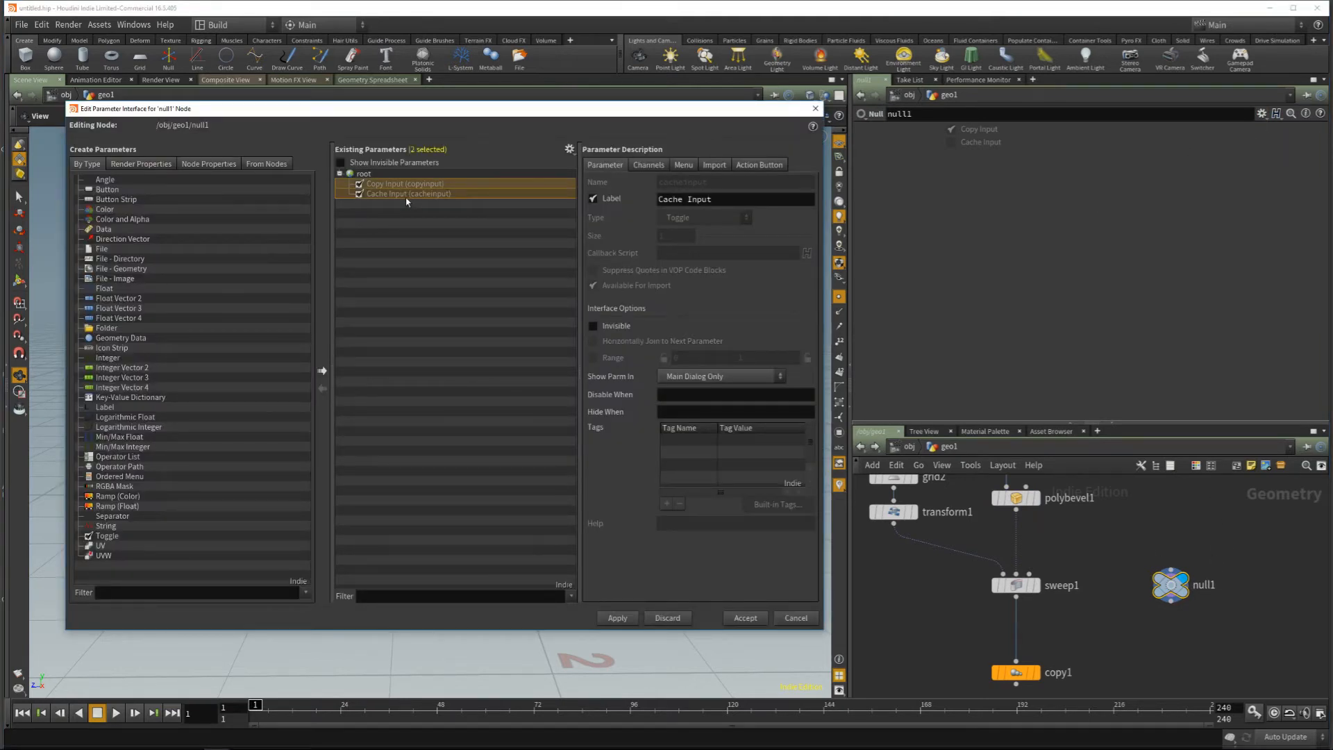
{"action": "left_click", "coordinate": [608, 330]}
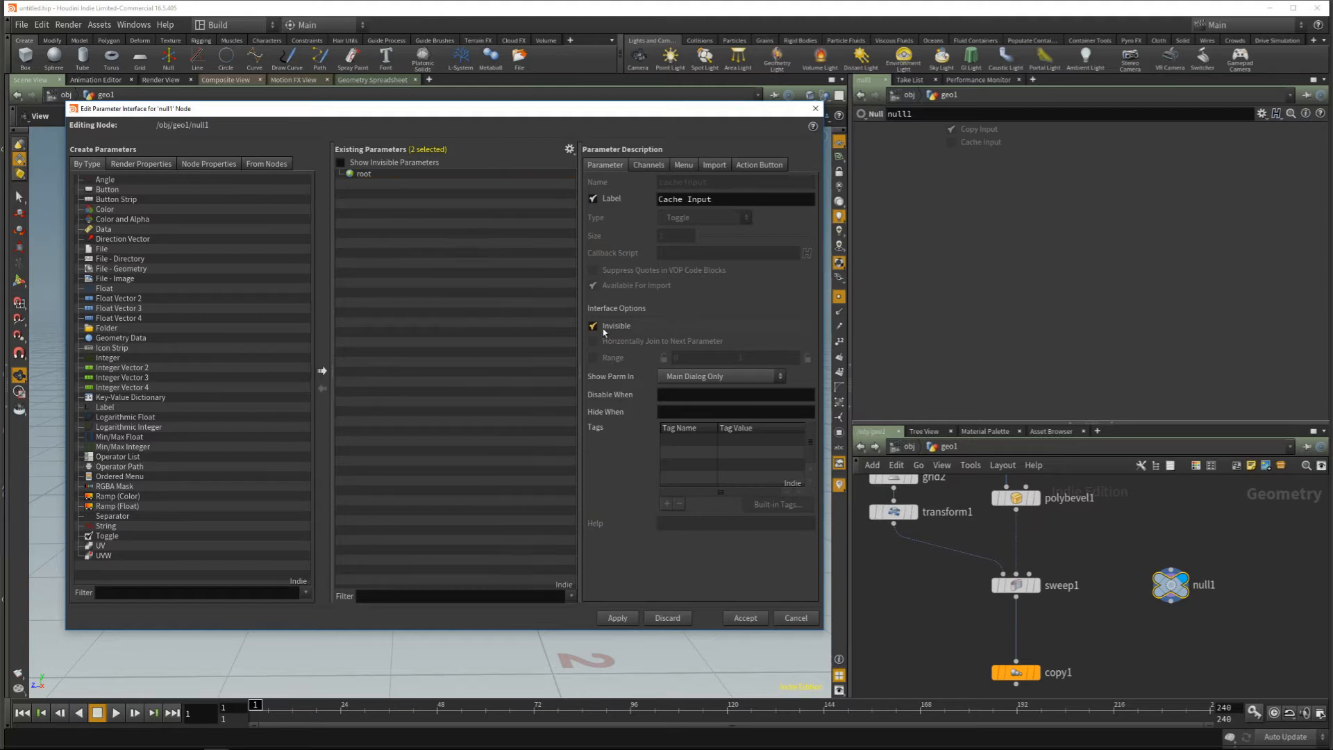
{"action": "left_click", "coordinate": [627, 617]}
Step: Rename the Null node as CTRL
{"action": "double_click", "coordinate": [1204, 584]}
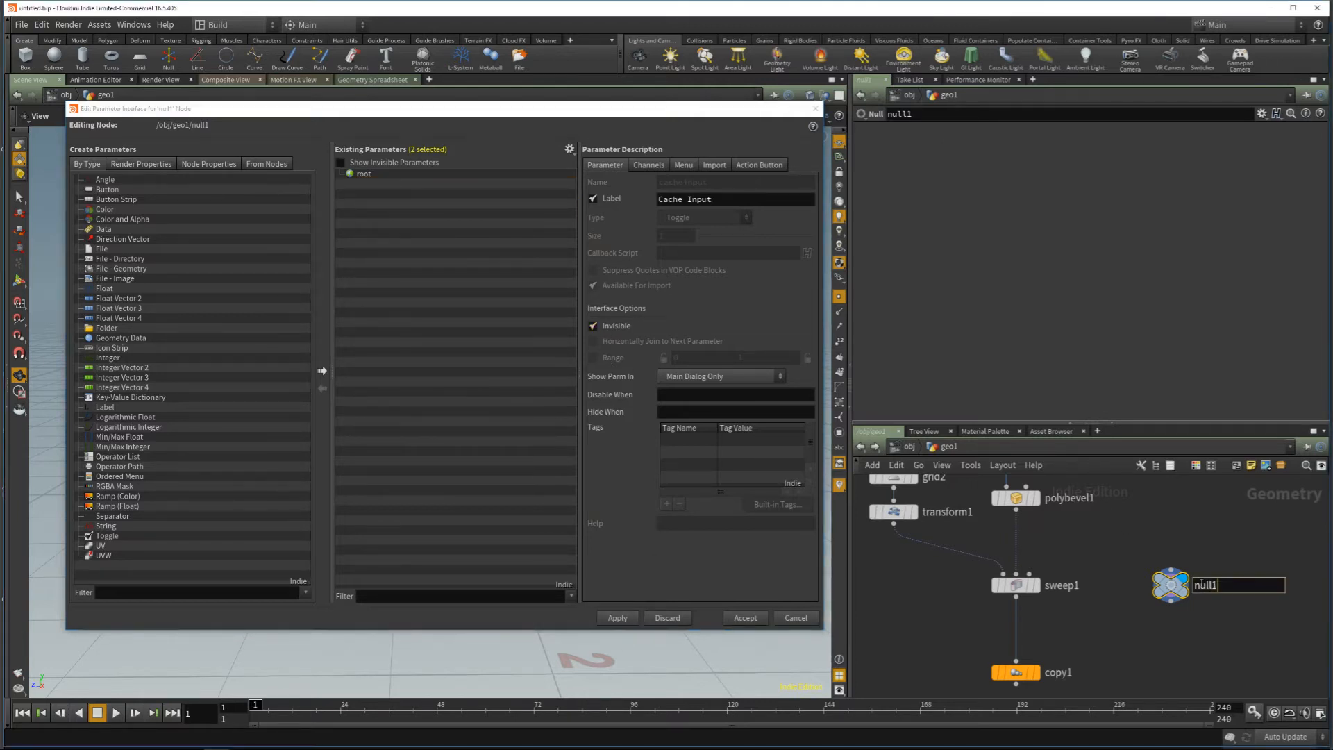
{"action": "left_click_drag", "start_coordinate": [1196, 584], "coordinate": [1281, 582]}
{"action": "type", "text": "CTRL"}
{"action": "key", "text": "Return"}
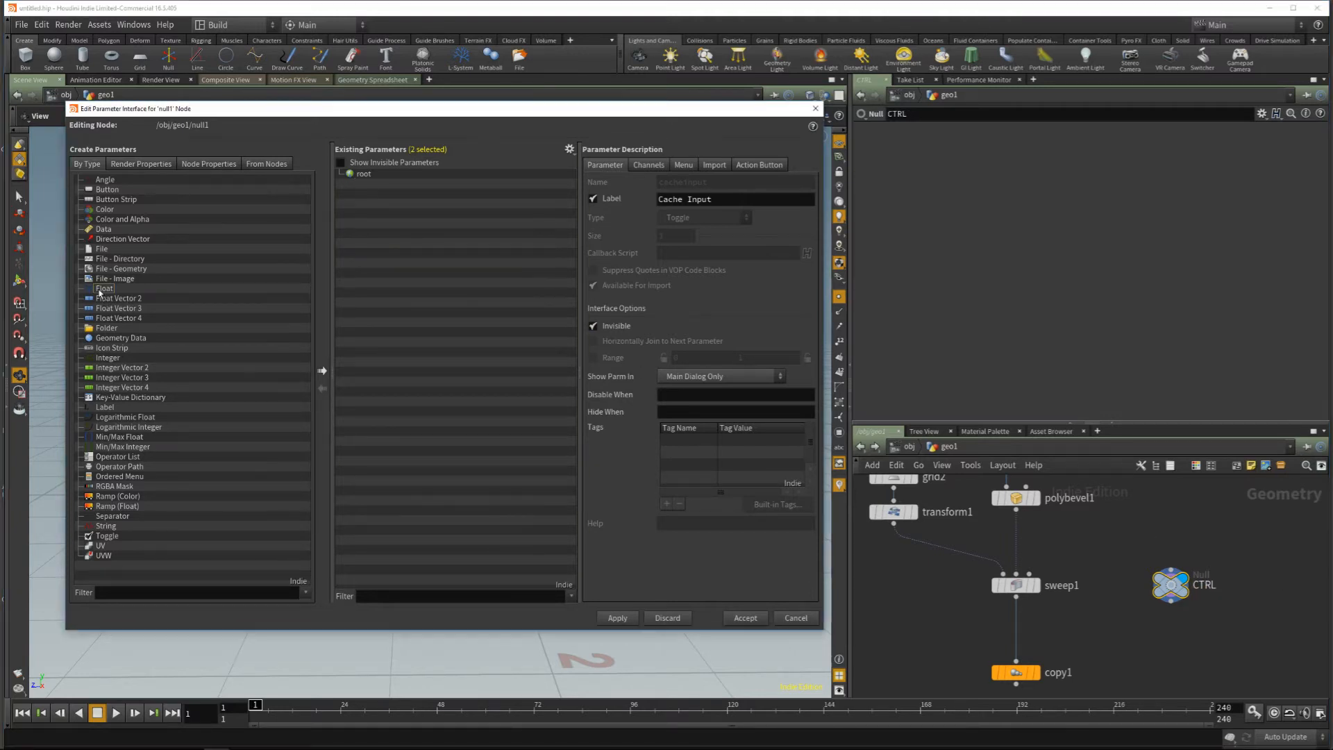
Step: Add a float parameter to the CTRL node with both name and label Link_X, and apply it
{"action": "double_click", "coordinate": [104, 288]}
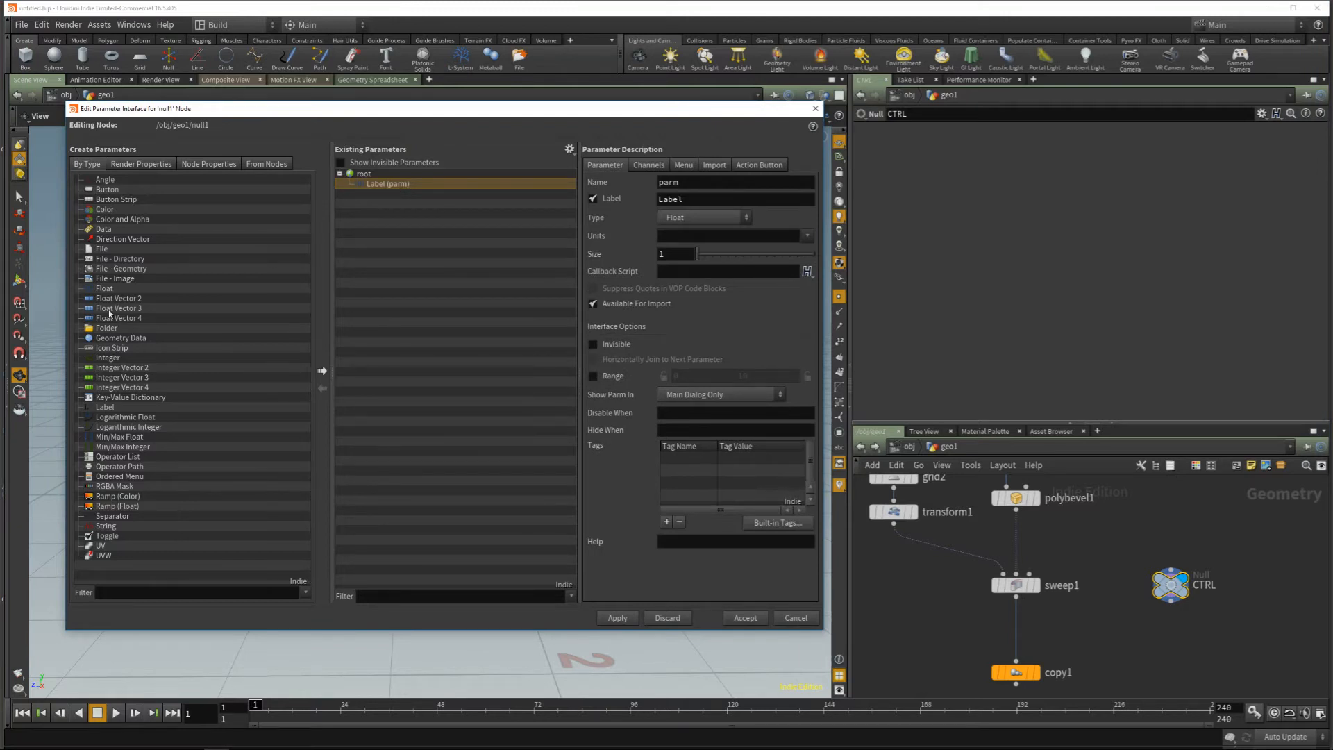
{"action": "left_click_drag", "start_coordinate": [322, 112], "coordinate": [329, 201]}
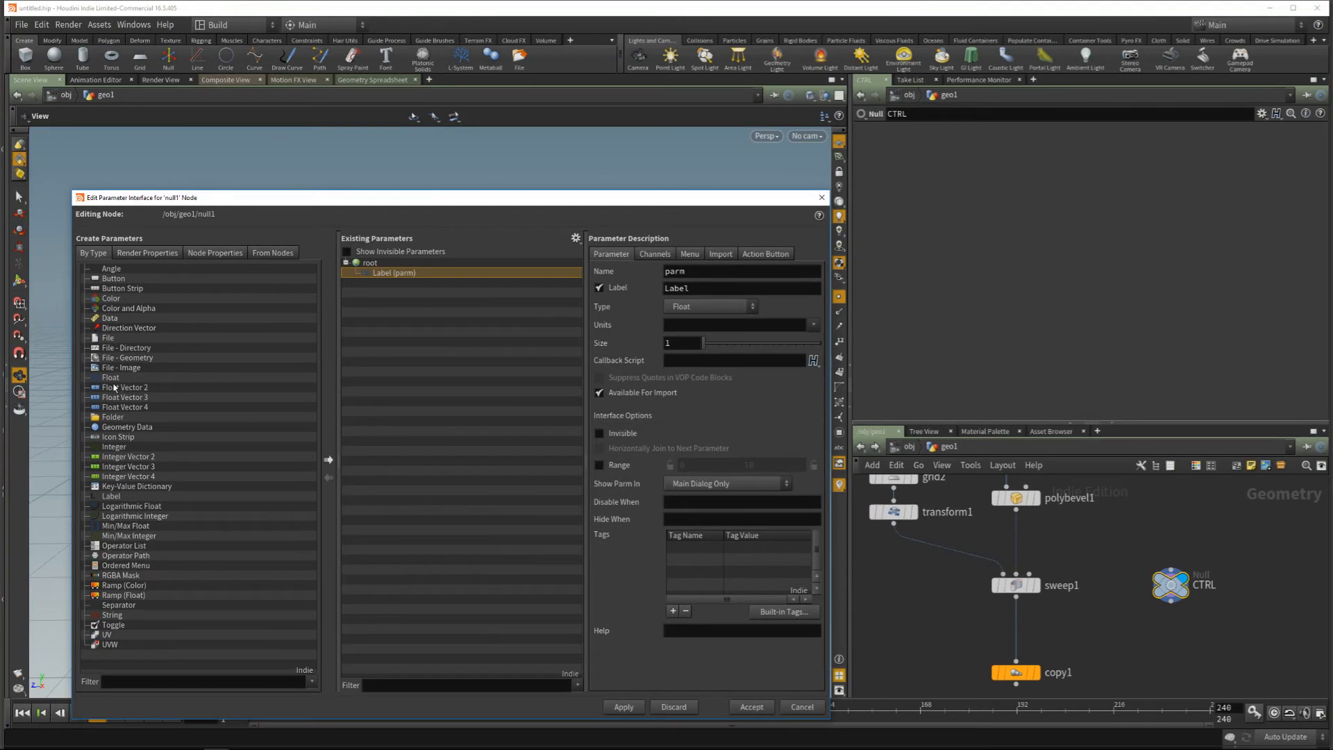
{"action": "double_click", "coordinate": [697, 287]}
{"action": "type", "text": "Li"}
{"action": "key", "text": "Return"}
{"action": "double_click", "coordinate": [684, 289]}
{"action": "key", "text": "ctrl+c"}
{"action": "double_click", "coordinate": [725, 272]}
{"action": "key", "text": "ctrl+v"}
{"action": "key", "text": "Return"}
{"action": "left_click", "coordinate": [624, 708]}
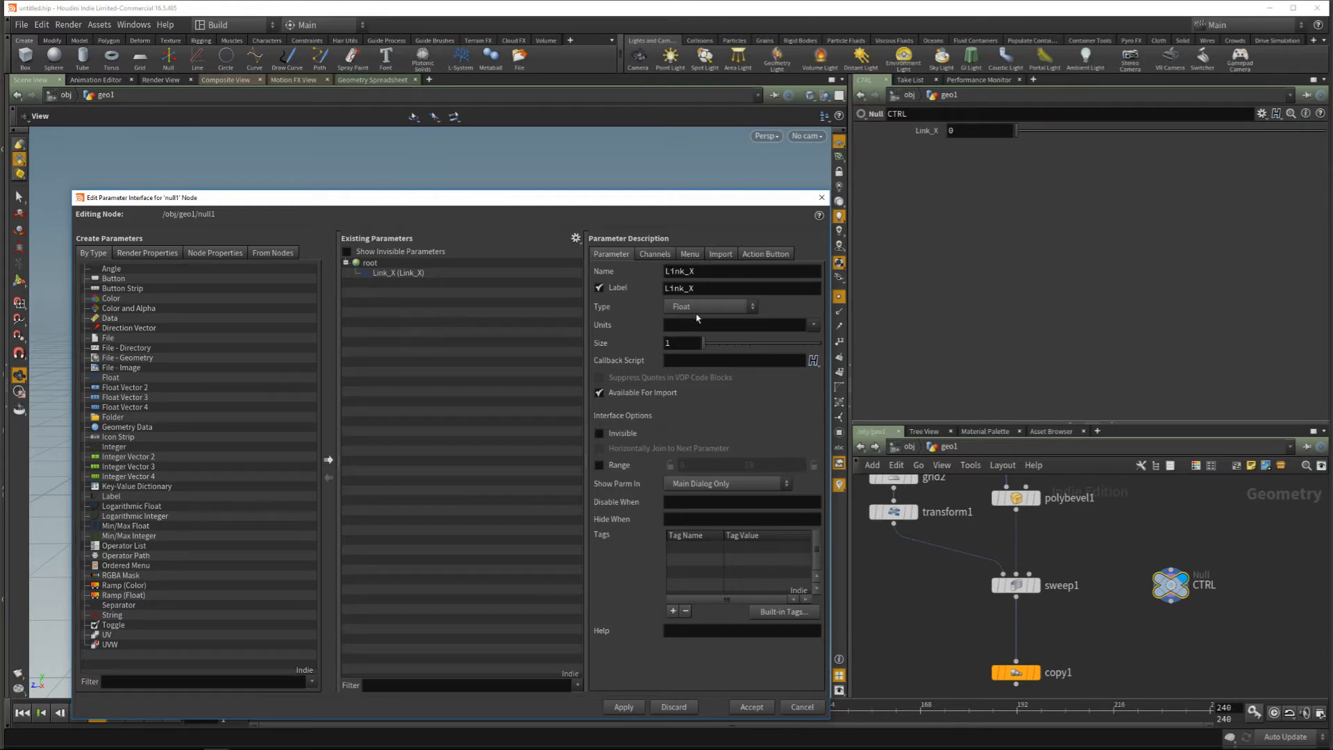
Step: Enable the range of Link_X from 0.05 to 2 and lock its minimum
{"action": "left_click_drag", "start_coordinate": [646, 201], "coordinate": [645, 162]}
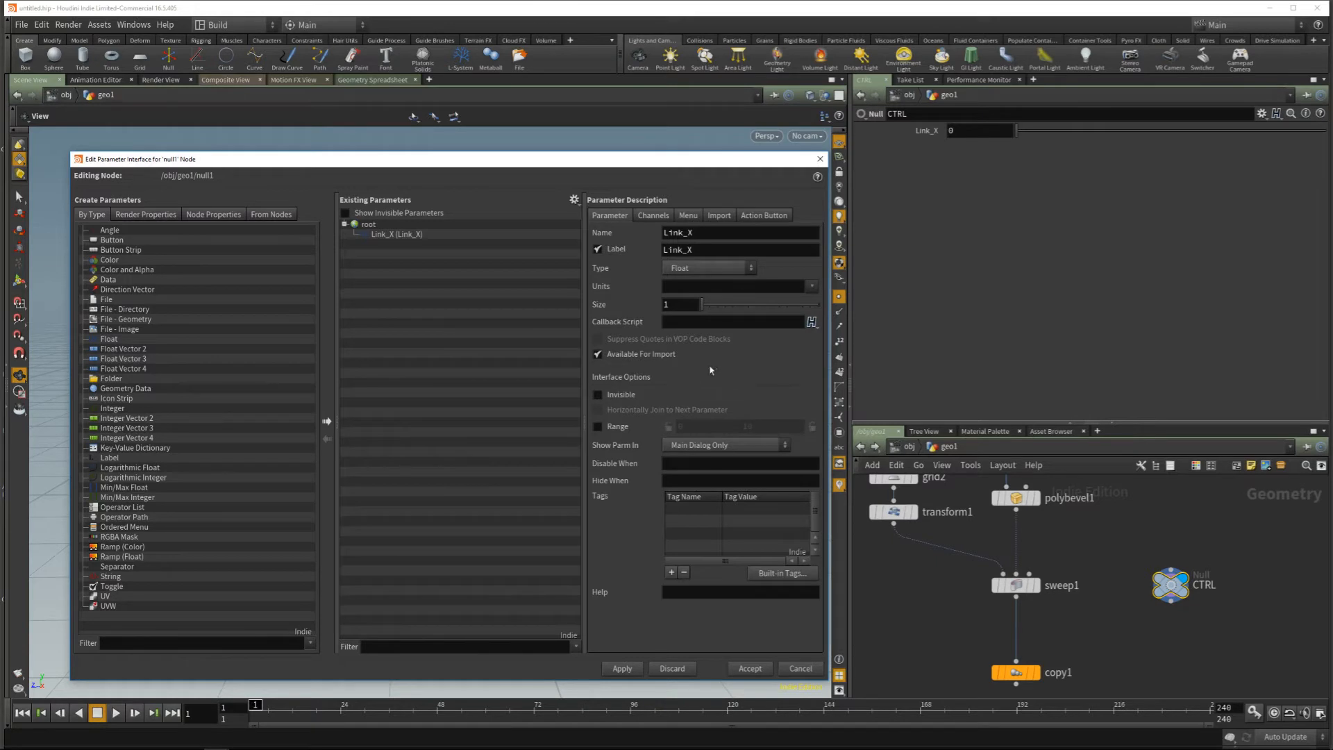
{"action": "left_click", "coordinate": [598, 427]}
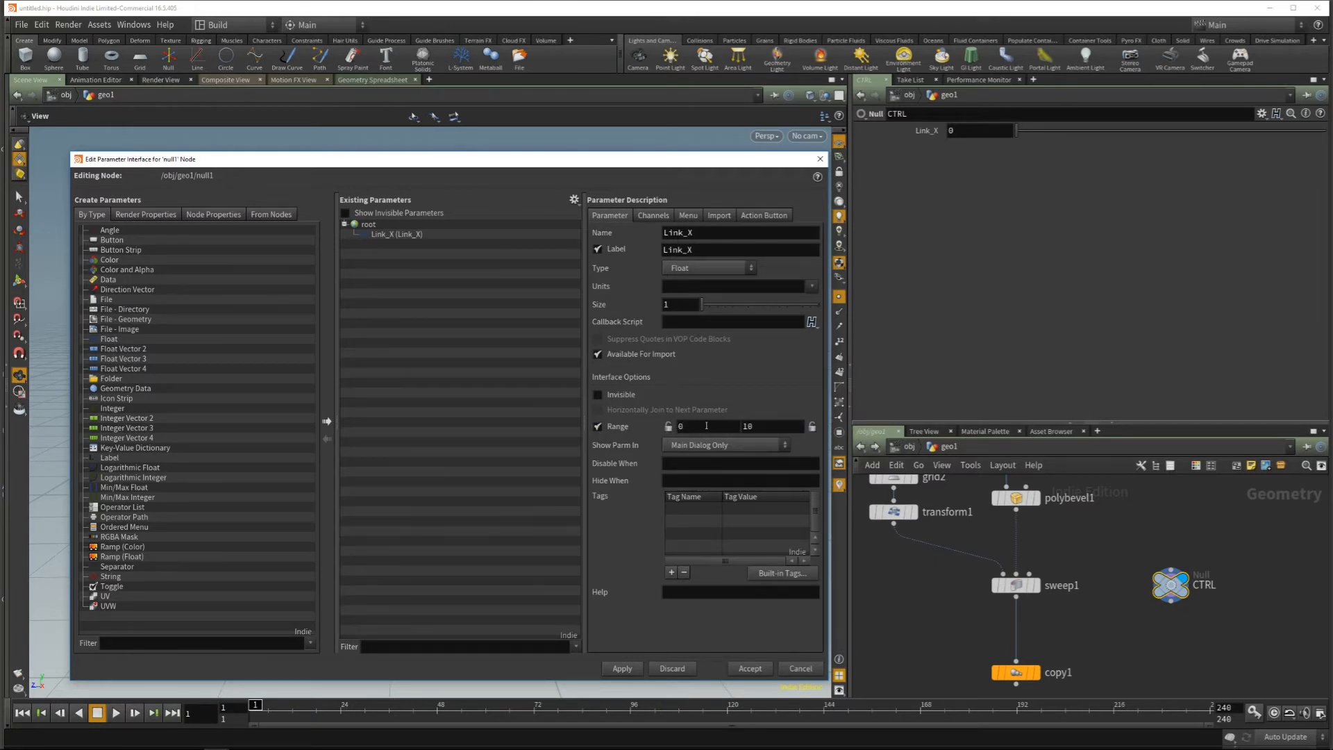
{"action": "left_click", "coordinate": [669, 427]}
{"action": "left_click", "coordinate": [694, 427]}
{"action": "type", "text": "0.05"}
{"action": "key", "text": "Return"}
{"action": "left_click", "coordinate": [782, 427]}
{"action": "type", "text": "2"}
{"action": "key", "text": "Return"}
Step: Duplicate the Link_X parameter, set the copy's name and label to Link_Y, and accept the parameter interface
{"action": "right_click", "coordinate": [399, 237]}
{"action": "left_click", "coordinate": [367, 263]}
{"action": "right_click", "coordinate": [380, 239]}
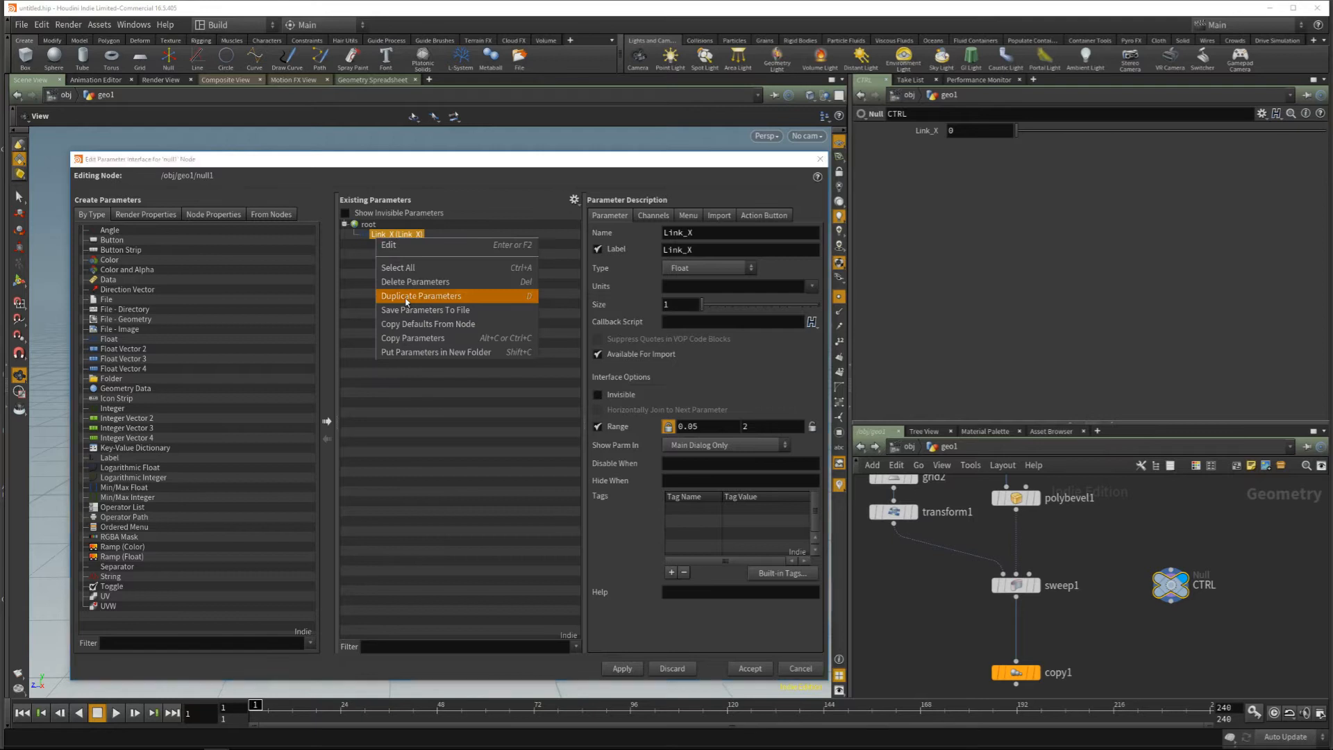
{"action": "left_click", "coordinate": [407, 299]}
{"action": "left_click_drag", "start_coordinate": [685, 250], "coordinate": [712, 232]}
{"action": "type", "text": "Y"}
{"action": "key", "text": "Return"}
{"action": "type", "text": "Y"}
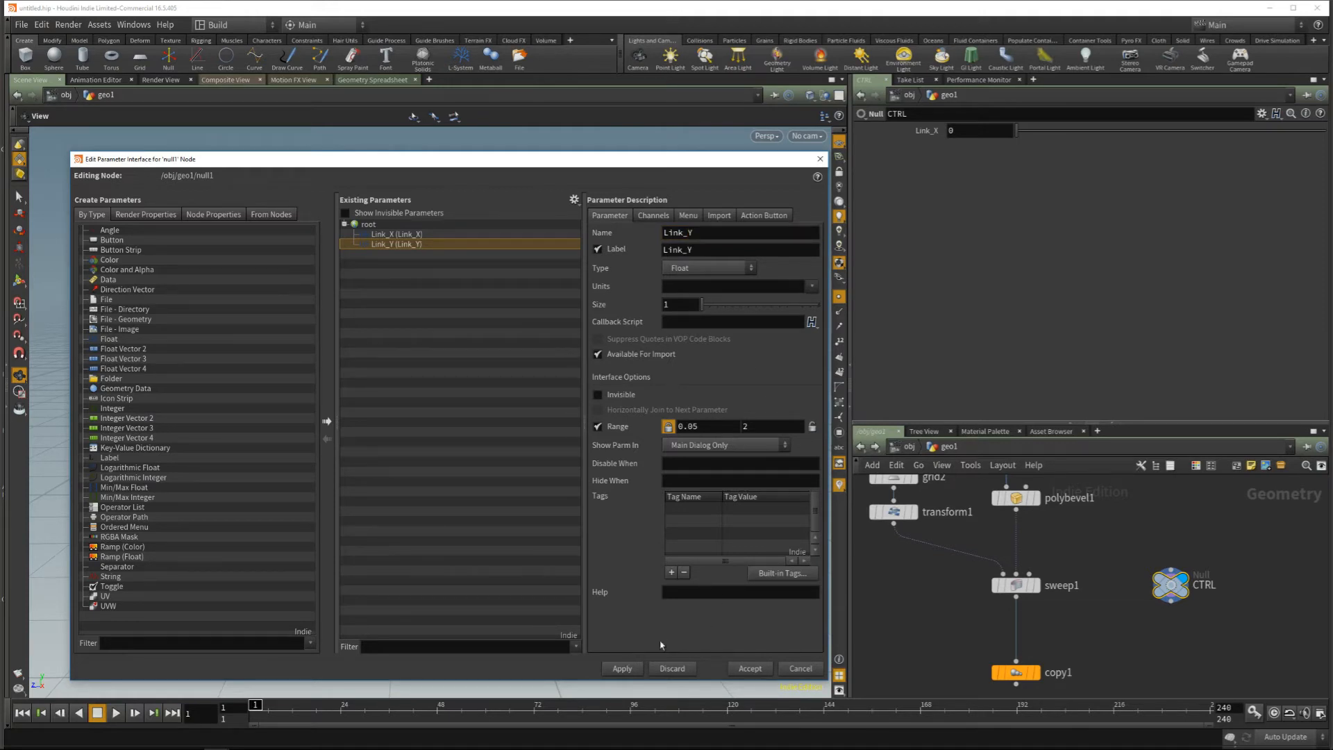
{"action": "left_click", "coordinate": [622, 667]}
{"action": "left_click", "coordinate": [750, 668]}
Step: Place the CTRL node beside the polybevel node and try out the Link_X and Link_Y sliders
{"action": "middle_click_drag", "start_coordinate": [1108, 536], "coordinate": [1111, 591]}
{"action": "left_click_drag", "start_coordinate": [1172, 663], "coordinate": [1197, 585]}
{"action": "left_click_drag", "start_coordinate": [1016, 131], "coordinate": [1094, 147]}
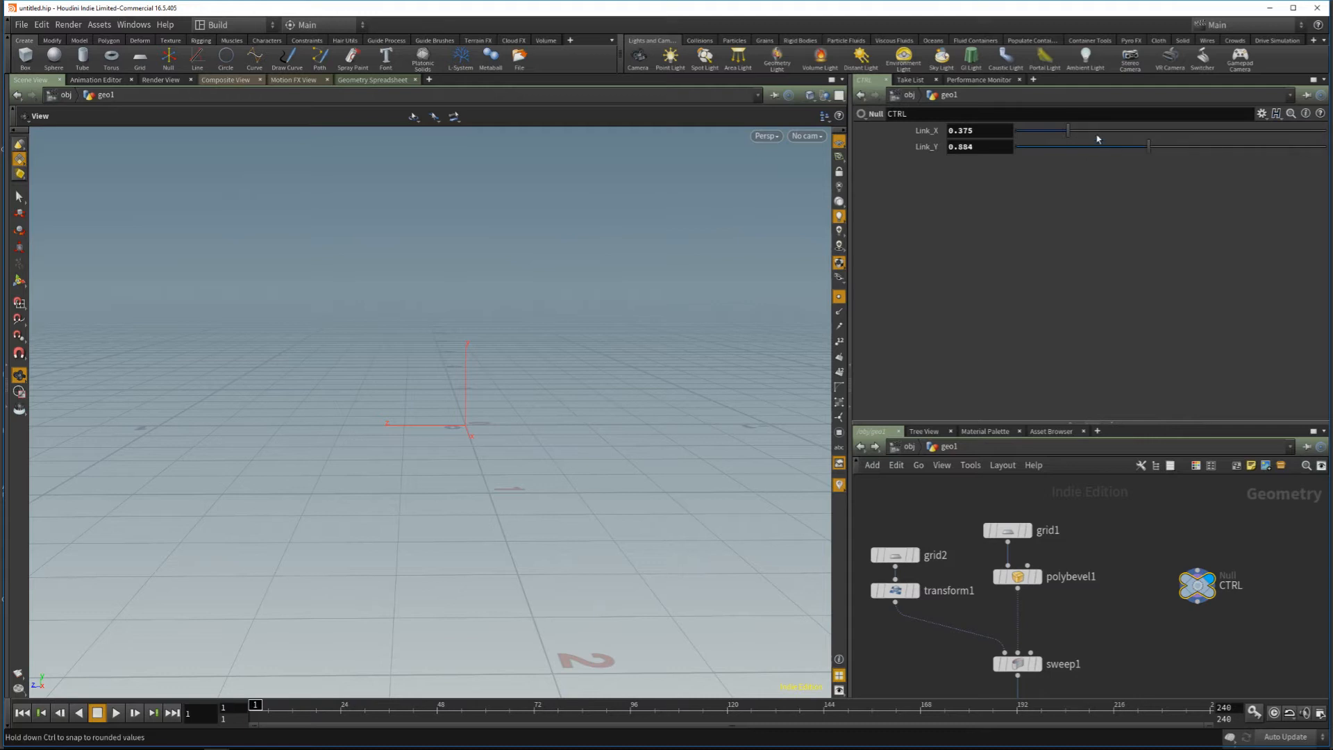
Step: Display the first grid and set the CTRL node's Link_X to 1 and Link_Y to 1.5
{"action": "left_click", "coordinate": [989, 532]}
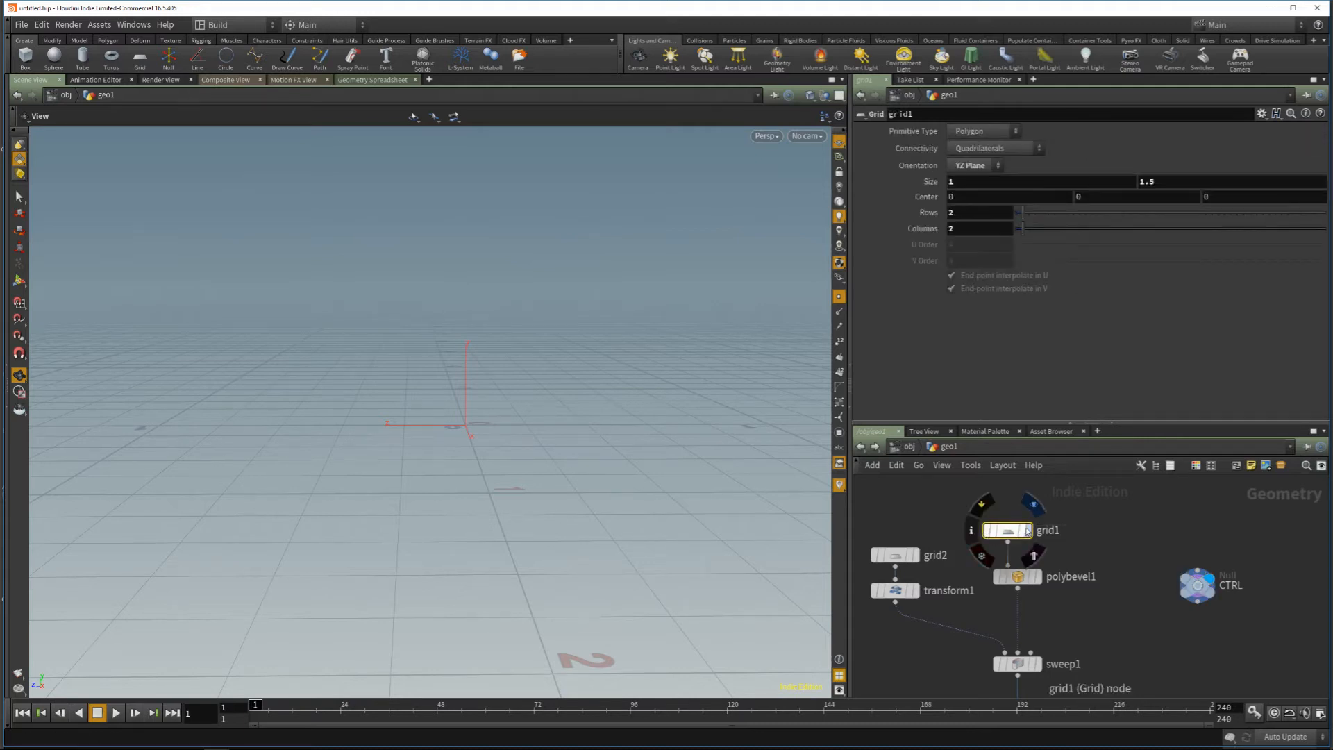
{"action": "left_click", "coordinate": [1029, 531]}
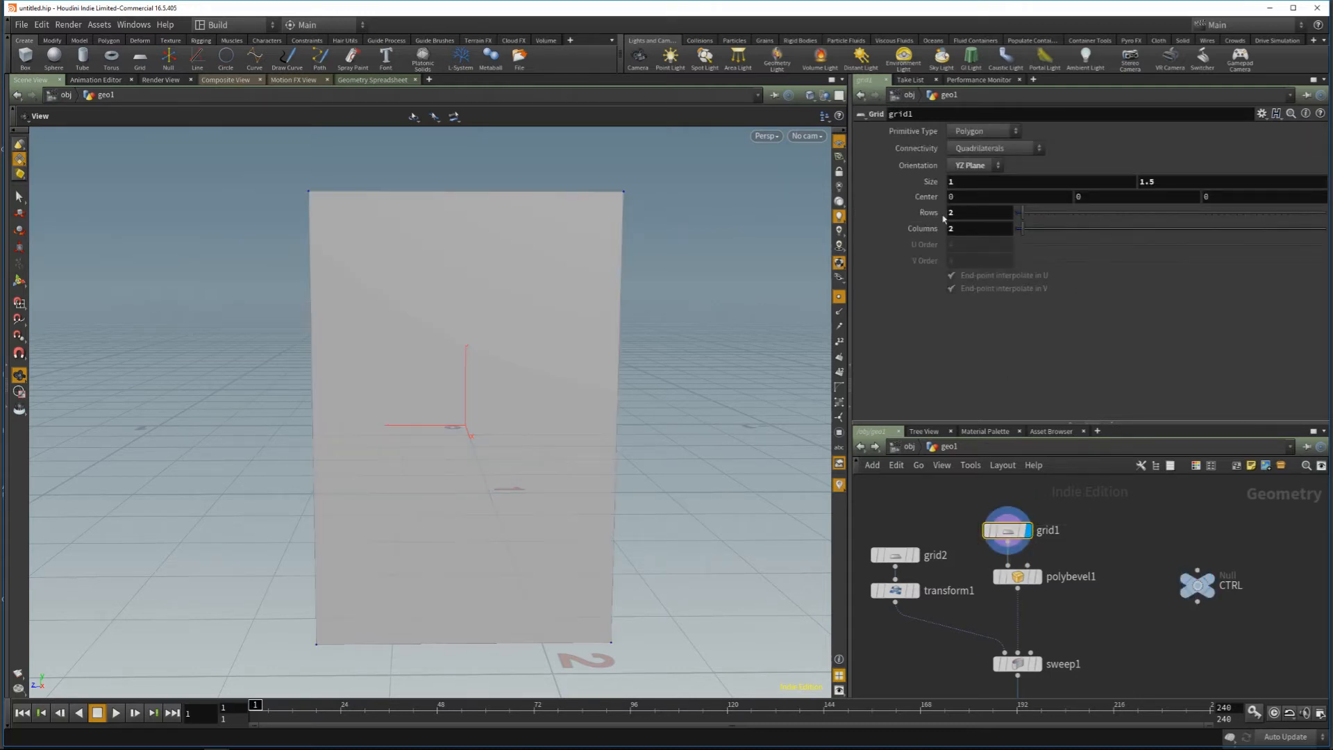
{"action": "left_click", "coordinate": [1205, 582]}
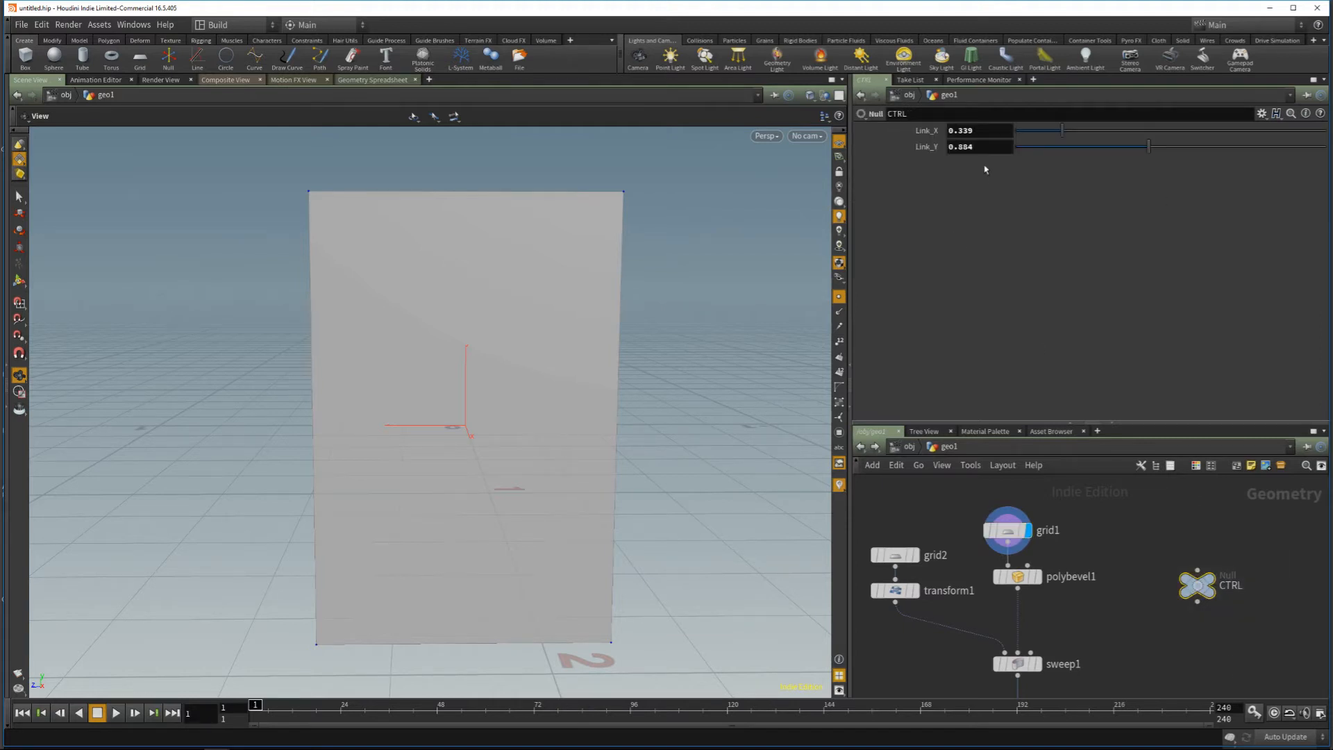
{"action": "left_click", "coordinate": [993, 130]}
{"action": "type", "text": "1"}
{"action": "key", "text": "Return"}
{"action": "left_click", "coordinate": [987, 149]}
{"action": "type", "text": "1.5"}
{"action": "key", "text": "Return"}
{"action": "left_click_drag", "start_coordinate": [1260, 516], "coordinate": [1158, 629]}
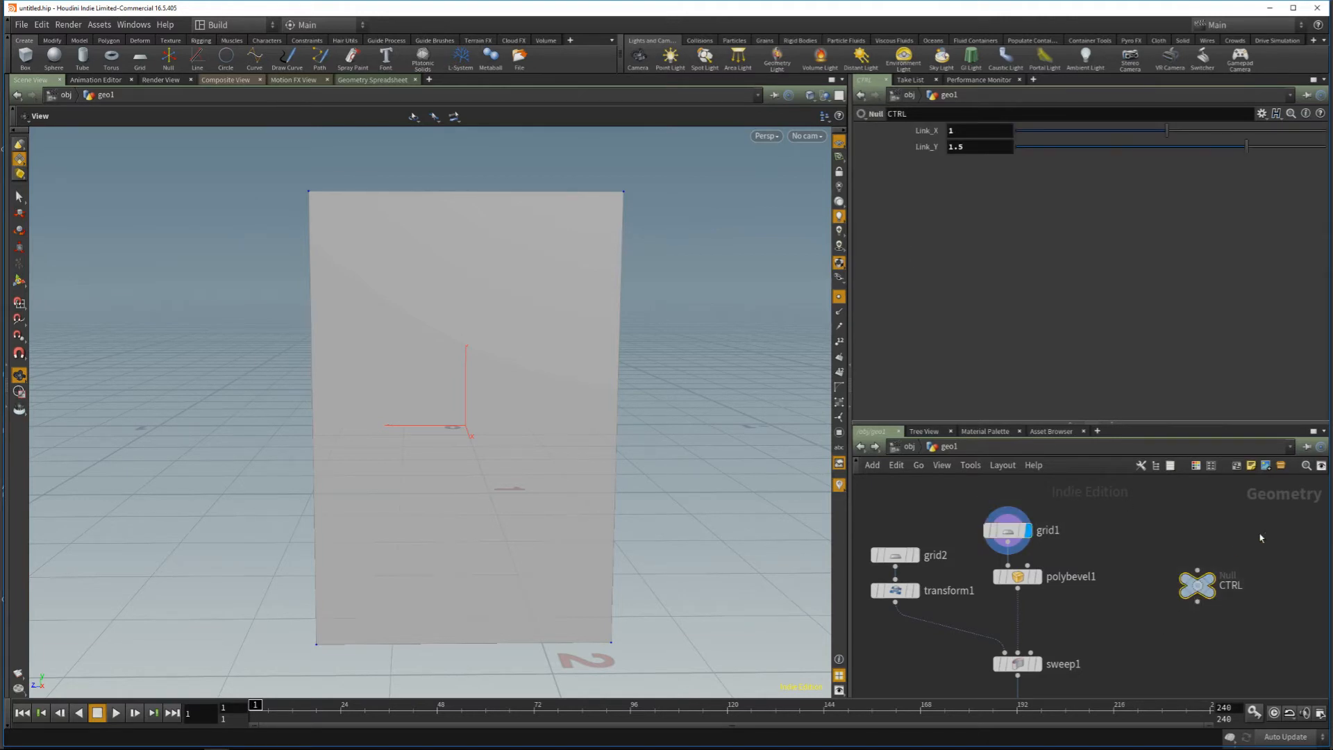
Step: Copy the Link_X parameter and paste it as a relative reference into the first grid's first size value
{"action": "right_click", "coordinate": [924, 130]}
{"action": "left_click", "coordinate": [970, 206]}
{"action": "left_click", "coordinate": [1044, 530]}
{"action": "right_click", "coordinate": [966, 181]}
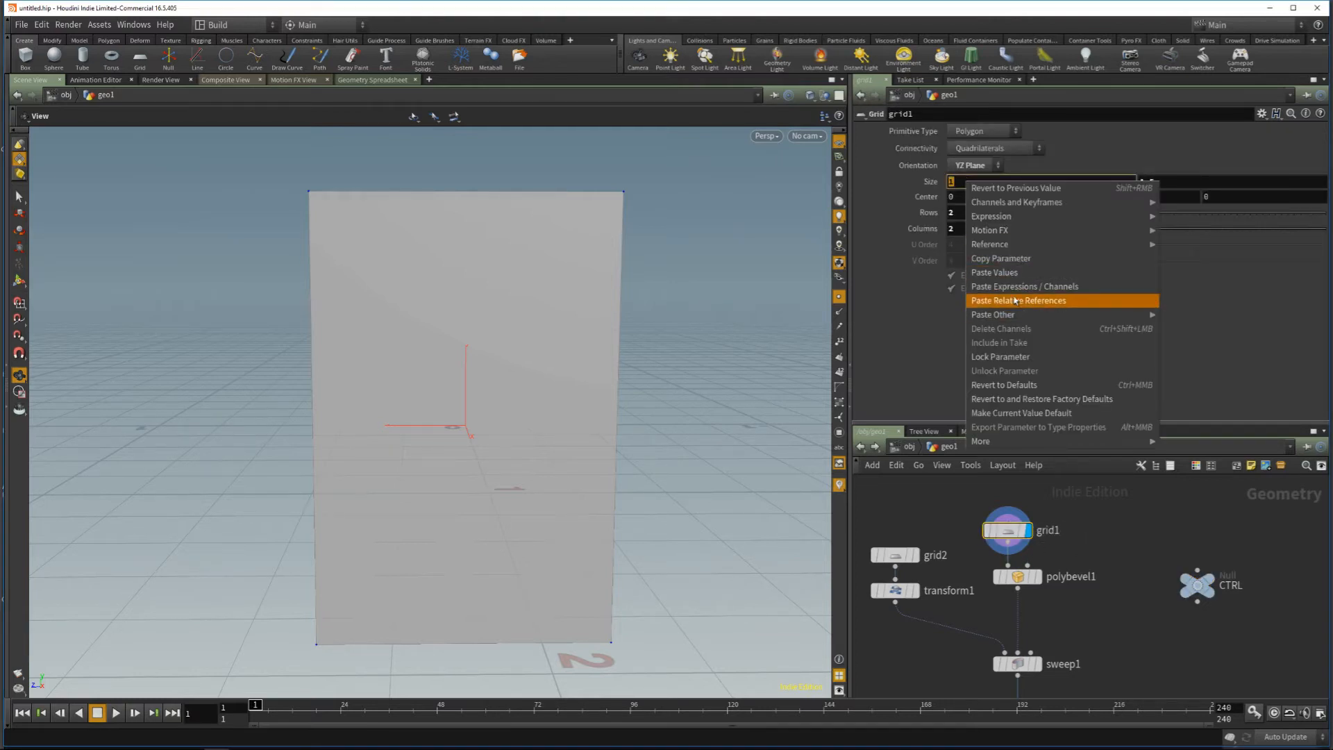
{"action": "left_click", "coordinate": [1015, 301]}
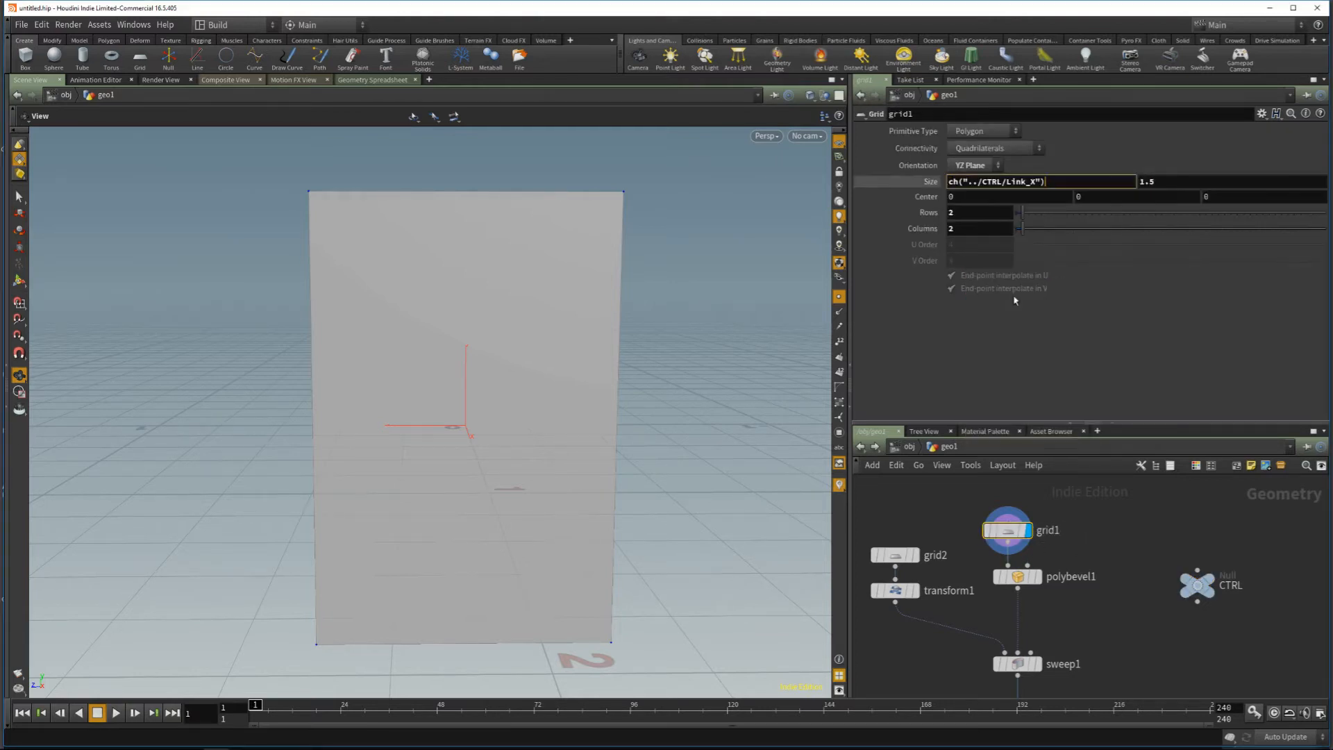
Step: Link the first grid's second size value to Link_Y with the expression ch("../CTRL/Link_Y")
{"action": "left_click", "coordinate": [1044, 184]}
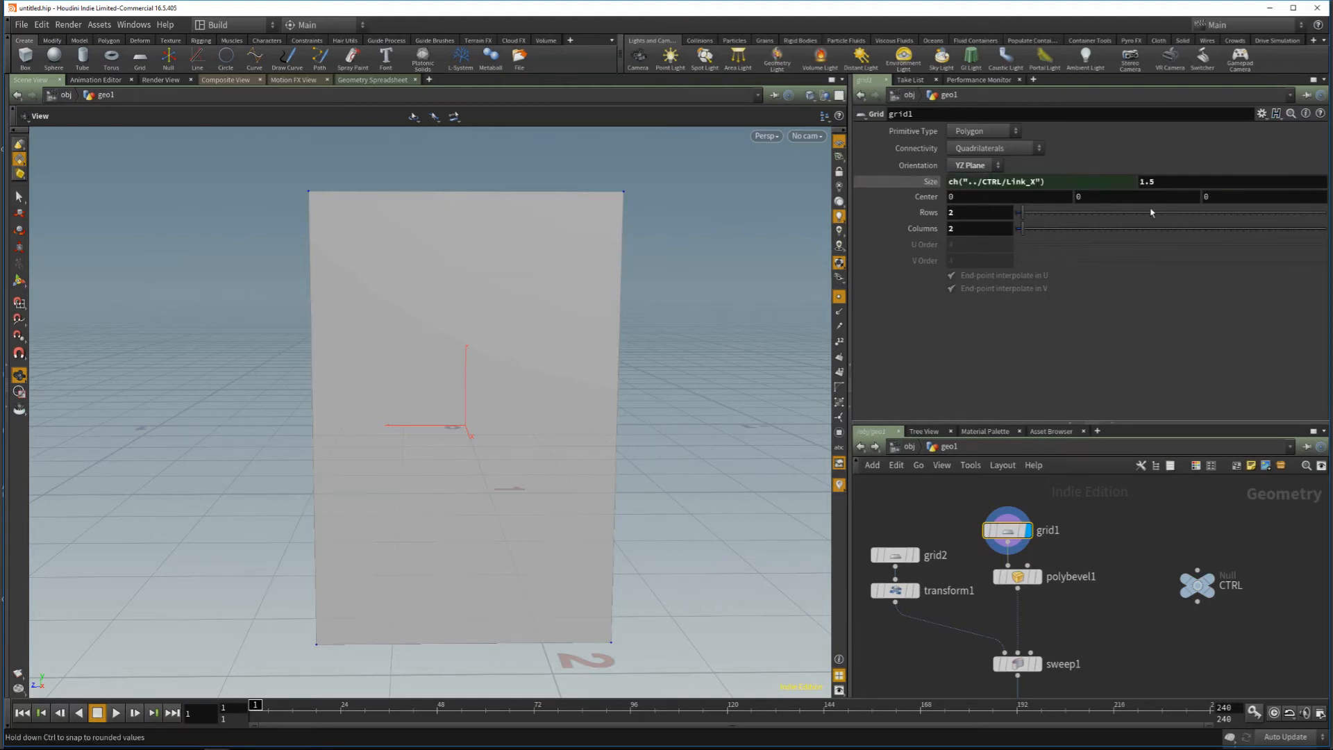
{"action": "left_click", "coordinate": [1110, 176]}
{"action": "left_click_drag", "start_coordinate": [1029, 181], "coordinate": [1037, 182]}
{"action": "type", "text": "Y"}
{"action": "key", "text": "Return"}
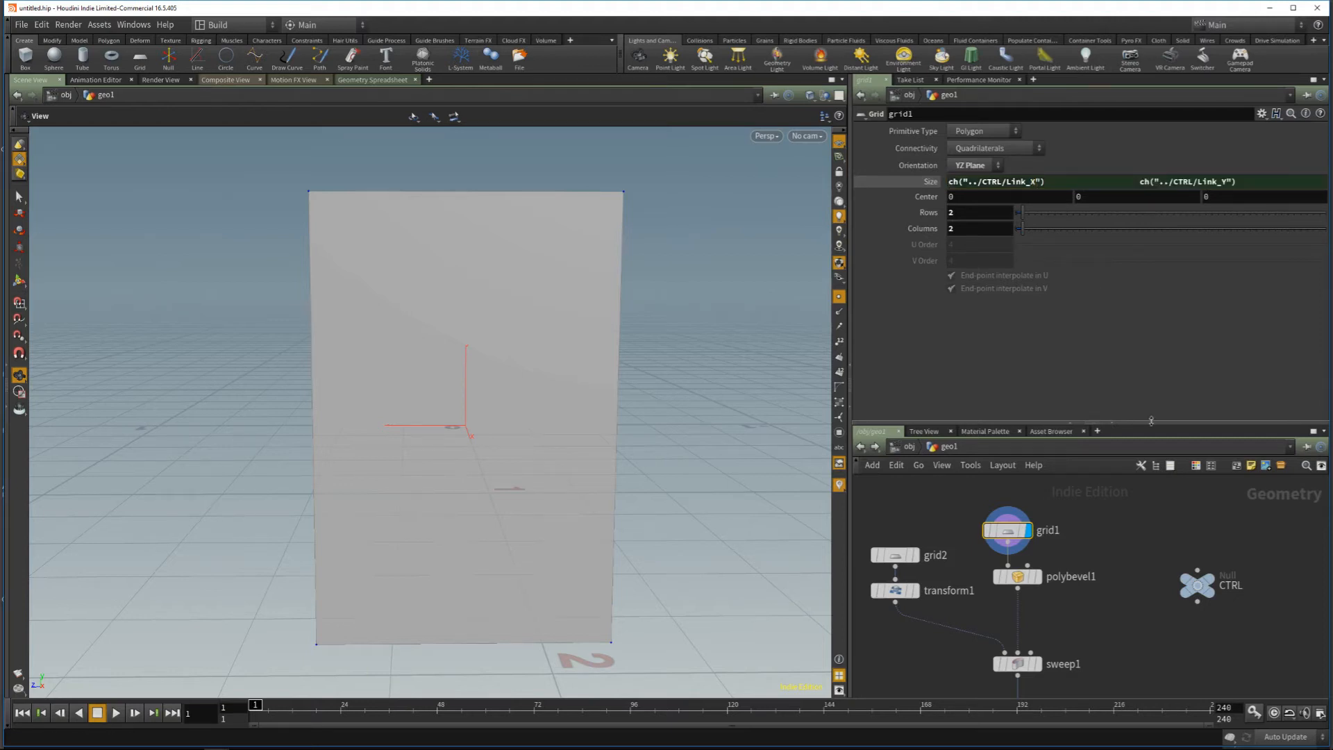
Step: Test the grid's response with varied link sizes, including Link_X 0.5, and restore Link_X to 1 and Link_Y to 1.5
{"action": "left_click", "coordinate": [1197, 585]}
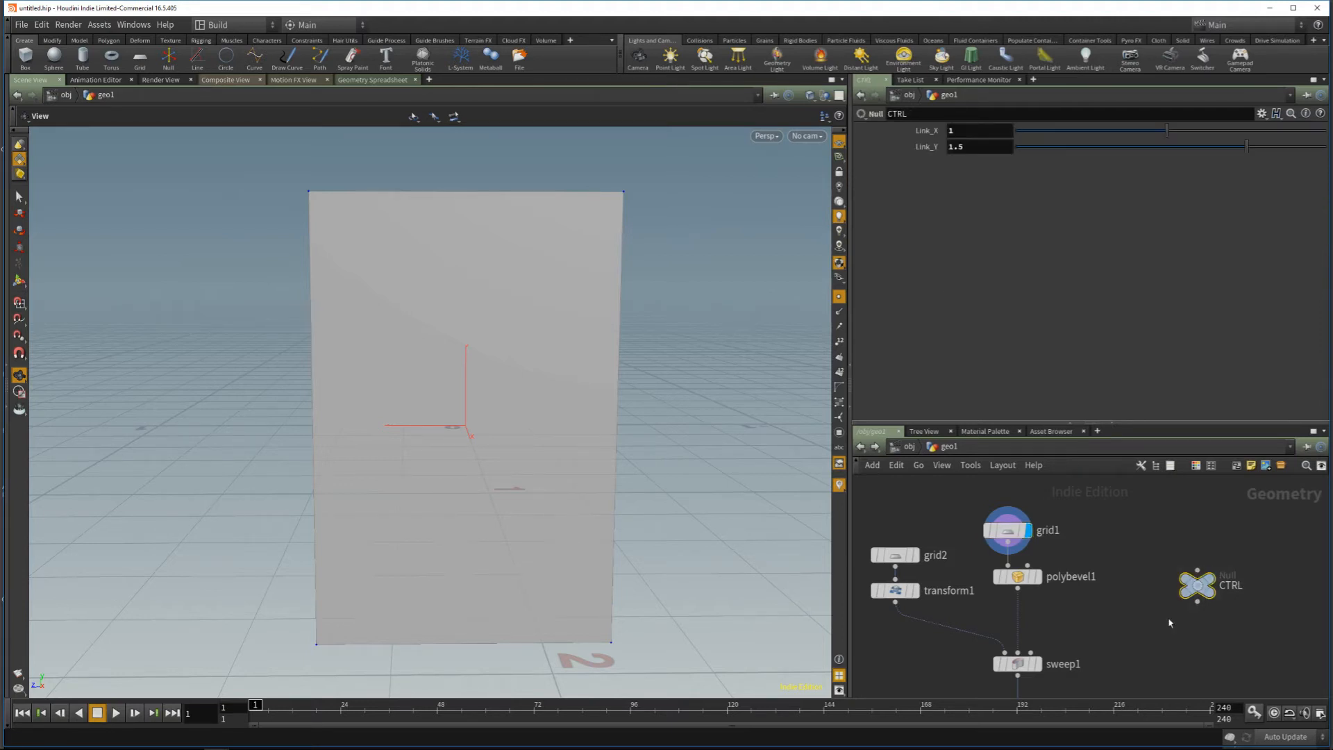
{"action": "mouse_move", "coordinate": [1131, 137]}
{"action": "left_mouse_down"}
{"action": "mouse_move", "coordinate": [1077, 132]}
{"action": "mouse_move", "coordinate": [1130, 131]}
{"action": "left_mouse_up"}
{"action": "mouse_move", "coordinate": [1240, 146]}
{"action": "left_mouse_down"}
{"action": "mouse_move", "coordinate": [1270, 146]}
{"action": "mouse_move", "coordinate": [1242, 146]}
{"action": "left_mouse_up"}
{"action": "left_click", "coordinate": [1010, 136]}
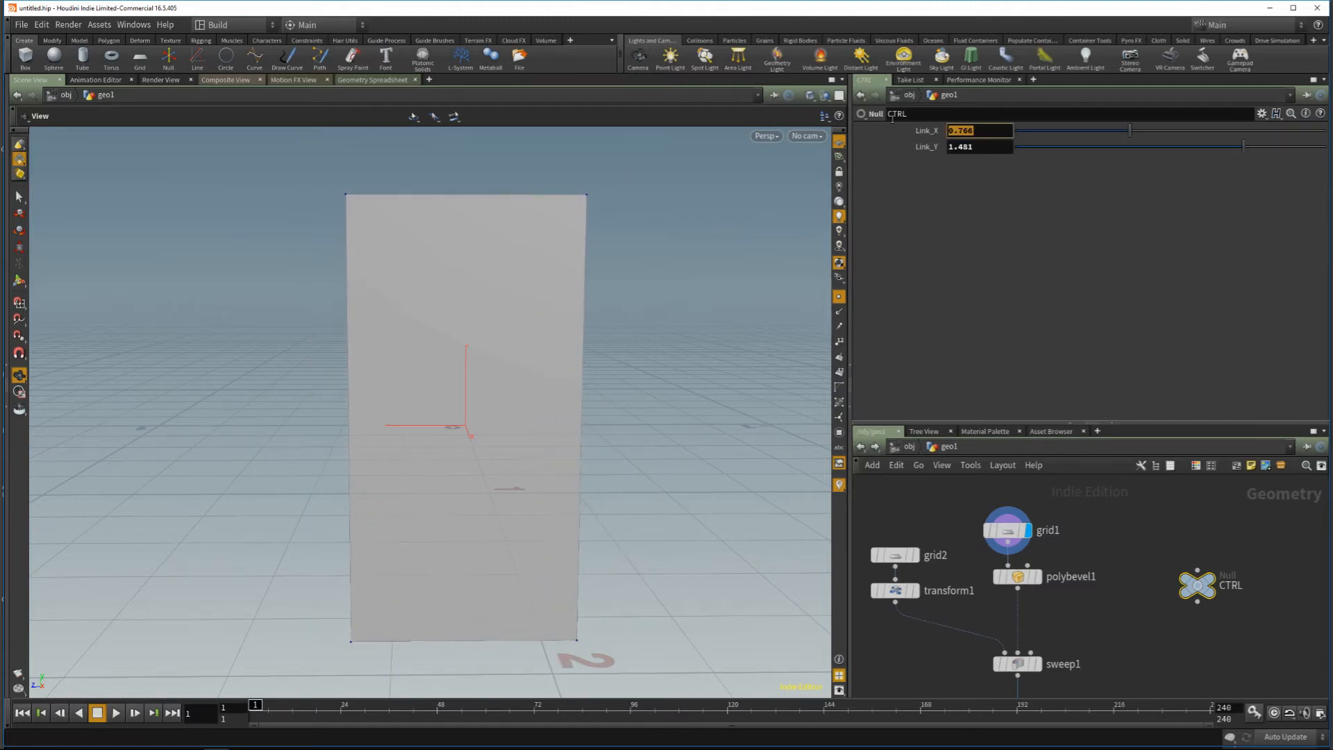
{"action": "type", "text": "0.5"}
{"action": "key", "text": "Return"}
{"action": "left_click", "coordinate": [979, 130]}
{"action": "type", "text": "1"}
{"action": "key", "text": "Return"}
{"action": "left_click", "coordinate": [976, 147]}
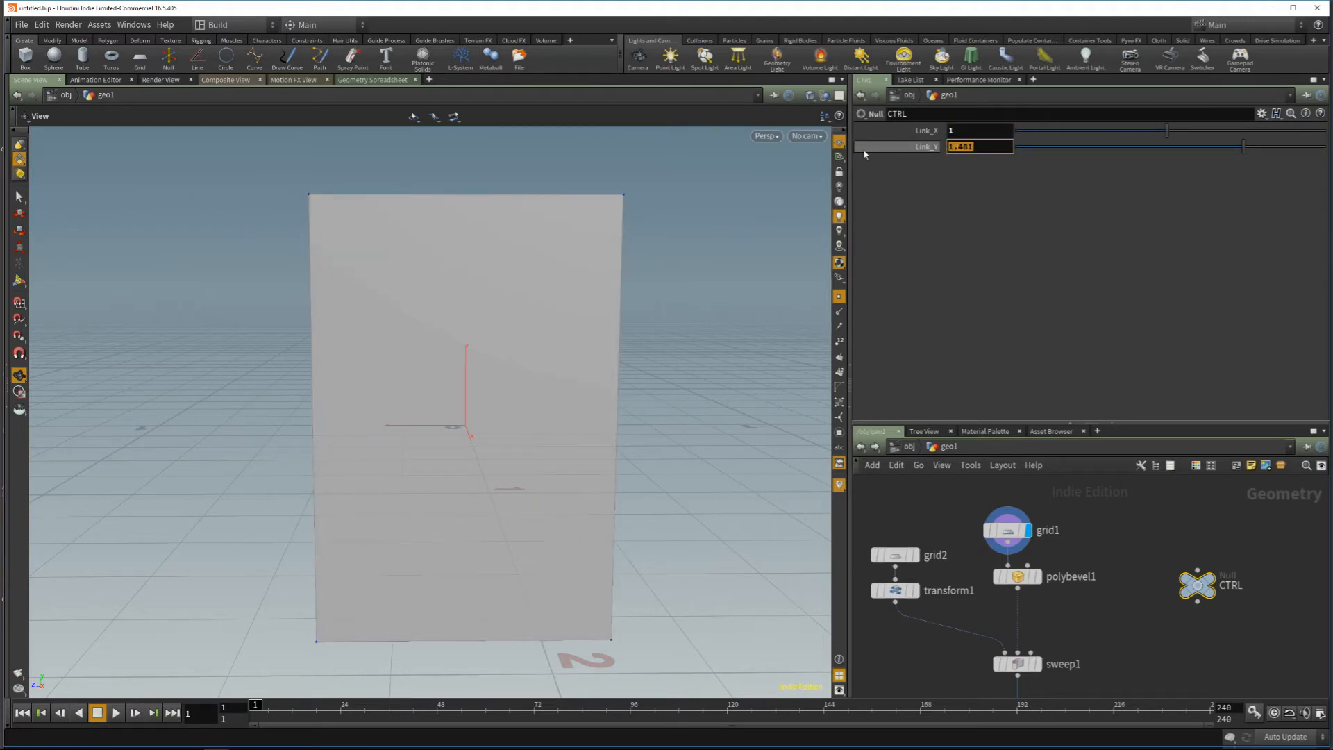
{"action": "type", "text": "1.5"}
{"action": "key", "text": "Return"}
Step: Display the polybevel1 node and test its corner offset at 0 and at about 0.4
{"action": "left_click", "coordinate": [1019, 576]}
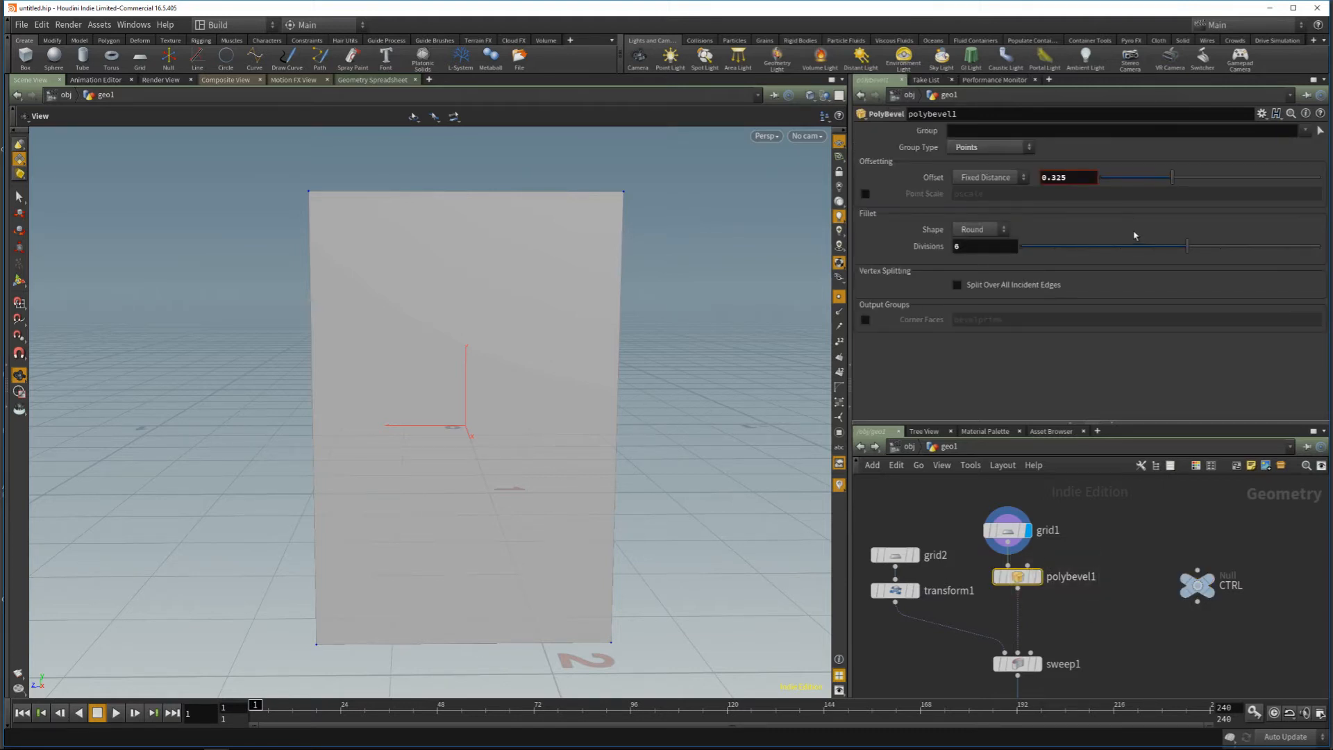
{"action": "left_click", "coordinate": [1038, 577]}
{"action": "left_click_drag", "start_coordinate": [1172, 177], "coordinate": [1100, 182]}
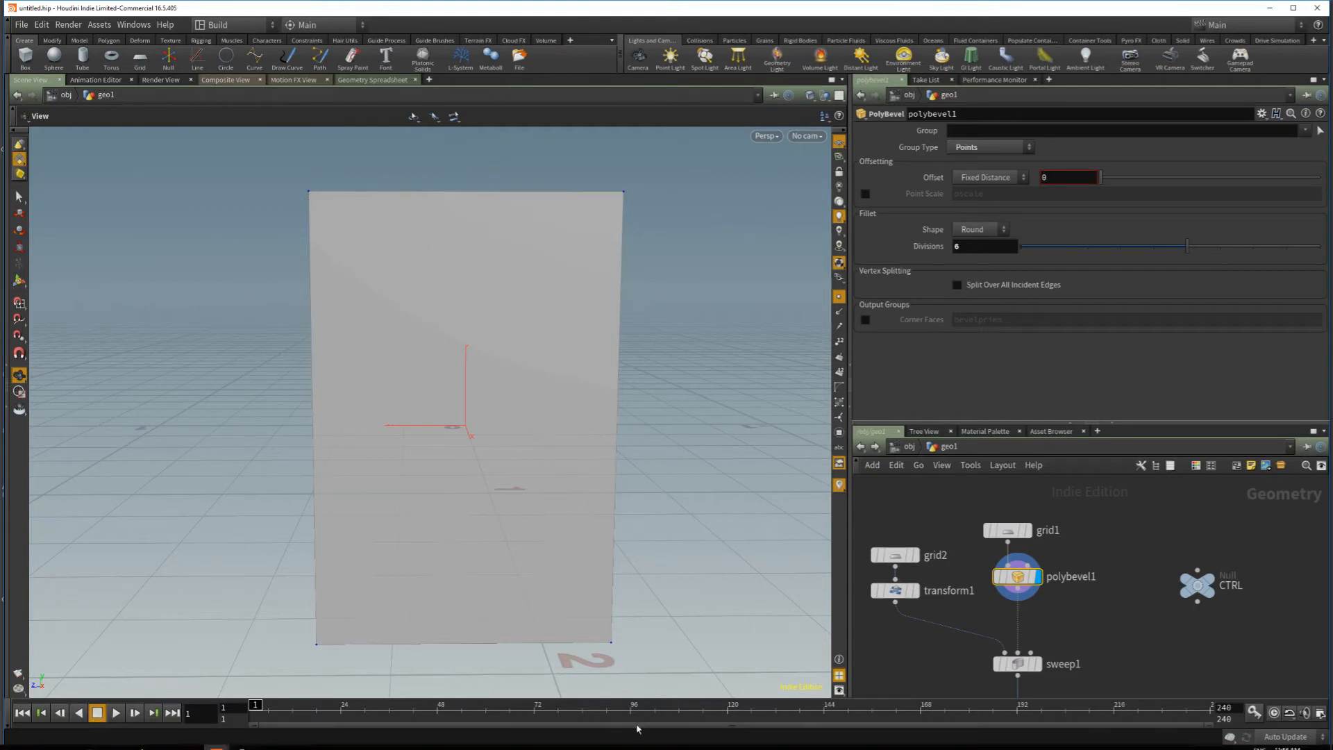
{"action": "left_click_drag", "start_coordinate": [1113, 179], "coordinate": [1206, 179]}
Step: Start the bevel's offset expression with min( and paste a relative reference to the CTRL node's Link_X as its first argument
{"action": "left_click", "coordinate": [1197, 585]}
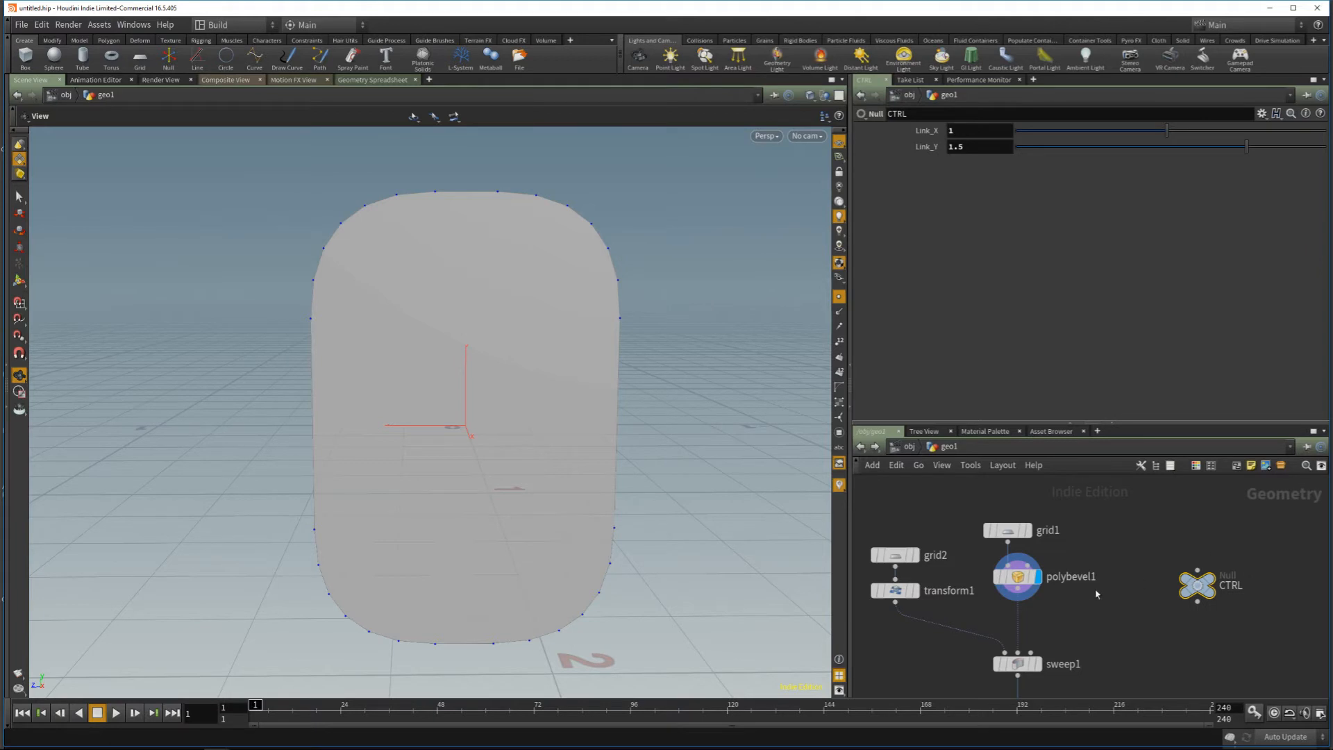
{"action": "left_click", "coordinate": [1017, 577]}
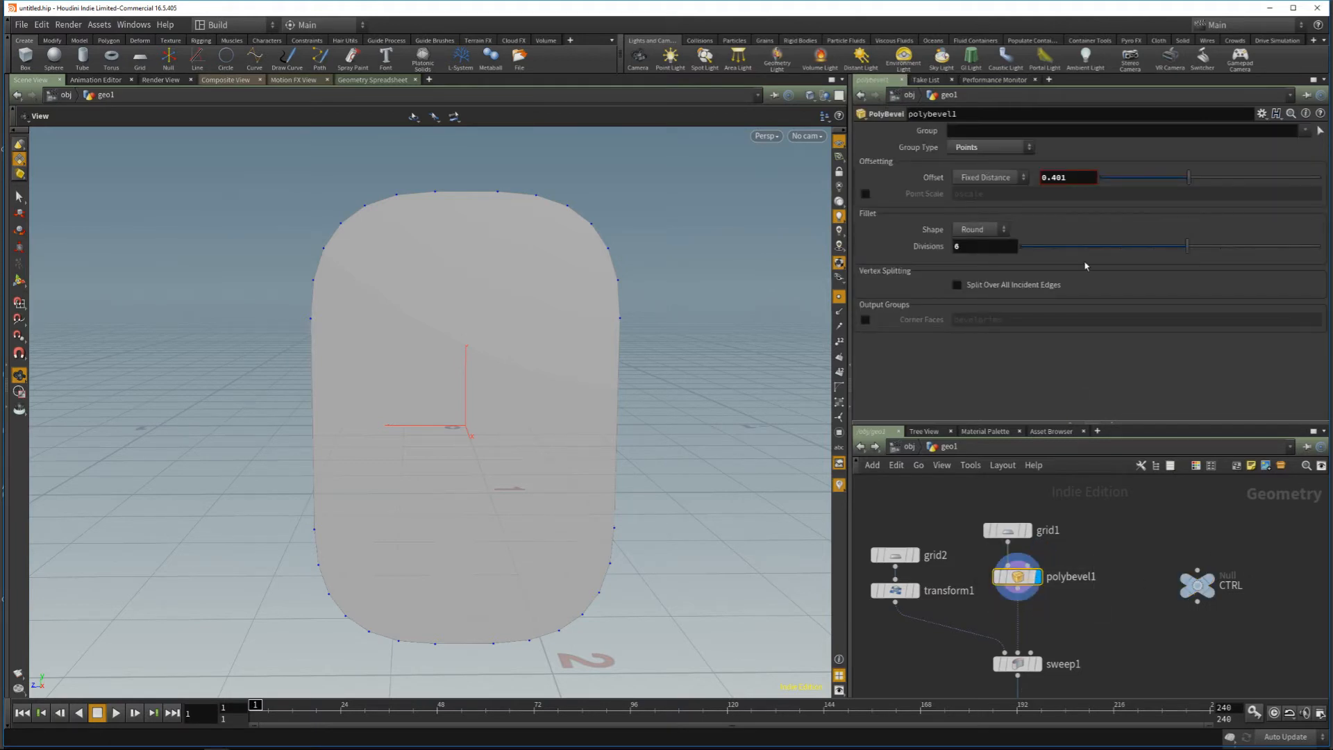
{"action": "left_click", "coordinate": [1080, 182]}
{"action": "type", "text": "min("}
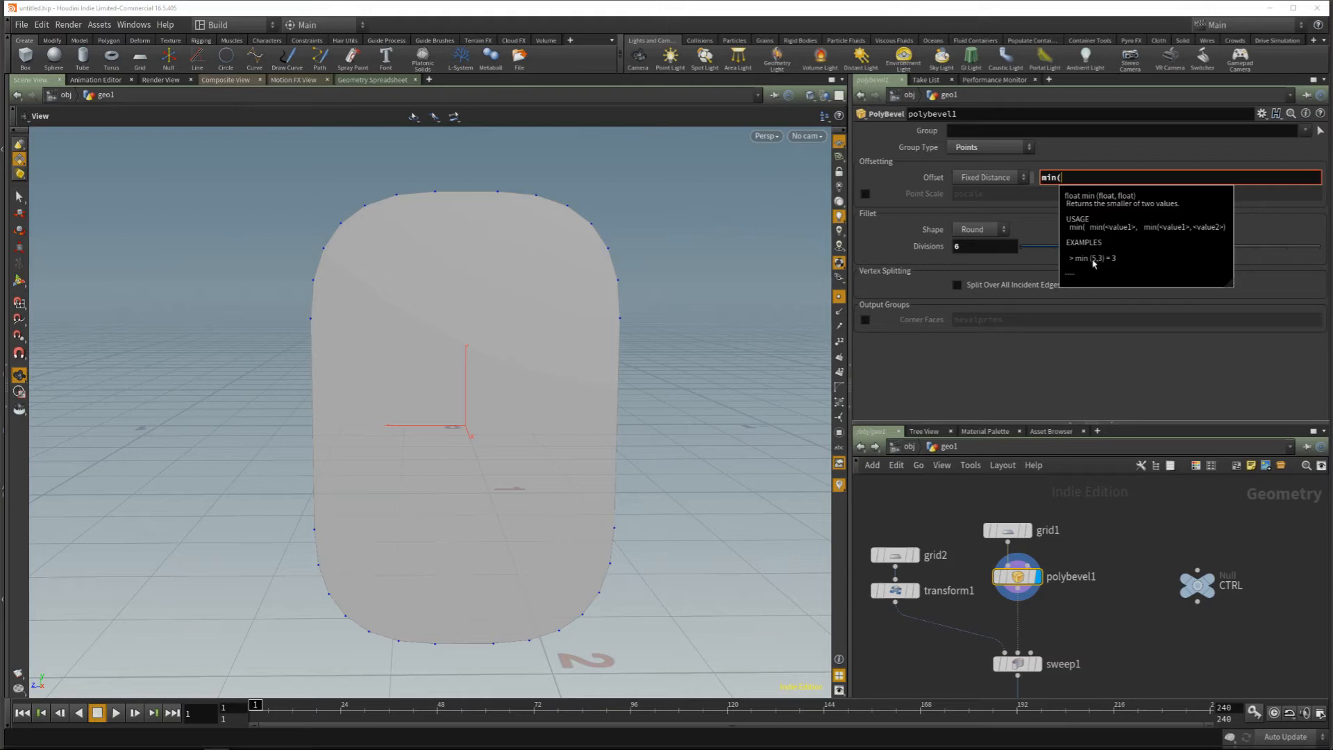
{"action": "left_click_drag", "start_coordinate": [1261, 533], "coordinate": [1169, 645]}
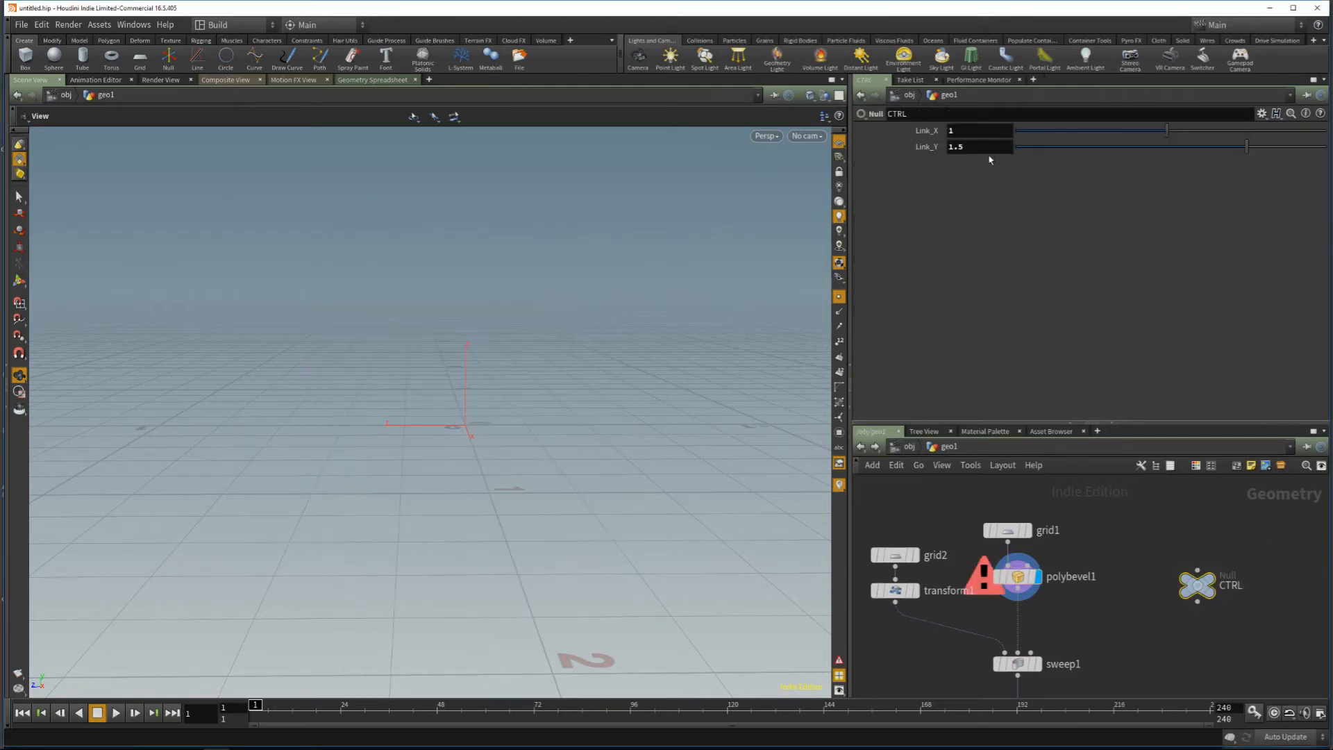
{"action": "left_click", "coordinate": [969, 131]}
{"action": "right_click", "coordinate": [969, 131]}
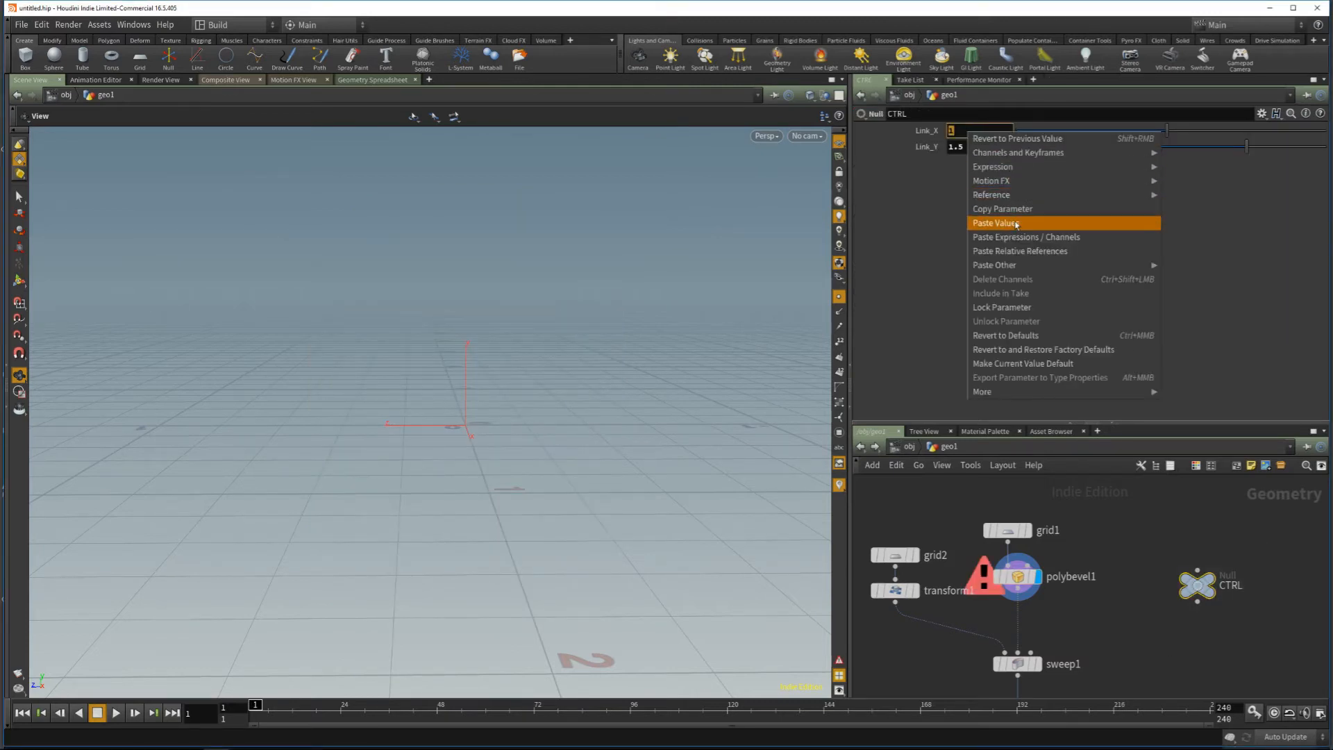
{"action": "left_click", "coordinate": [1014, 208]}
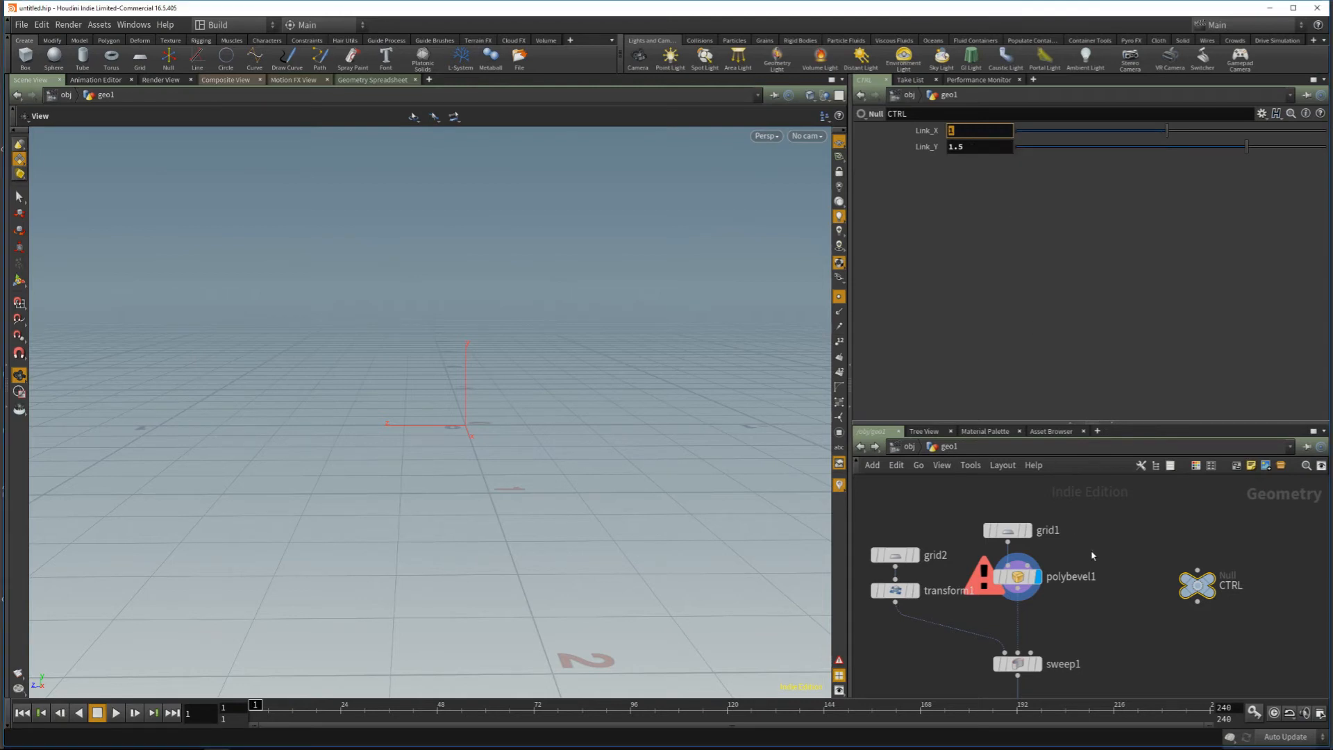
{"action": "left_click", "coordinate": [1018, 553]}
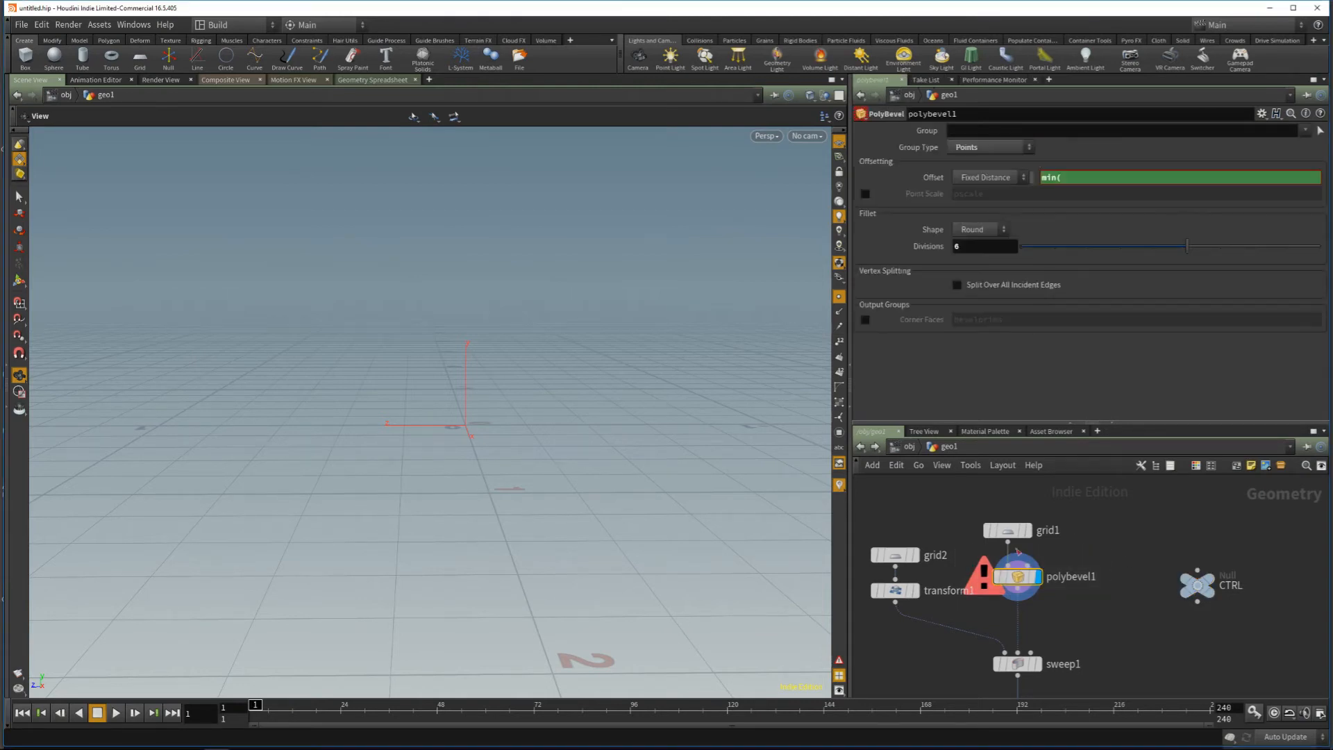
{"action": "right_click", "coordinate": [1075, 175]}
{"action": "left_click", "coordinate": [1132, 290]}
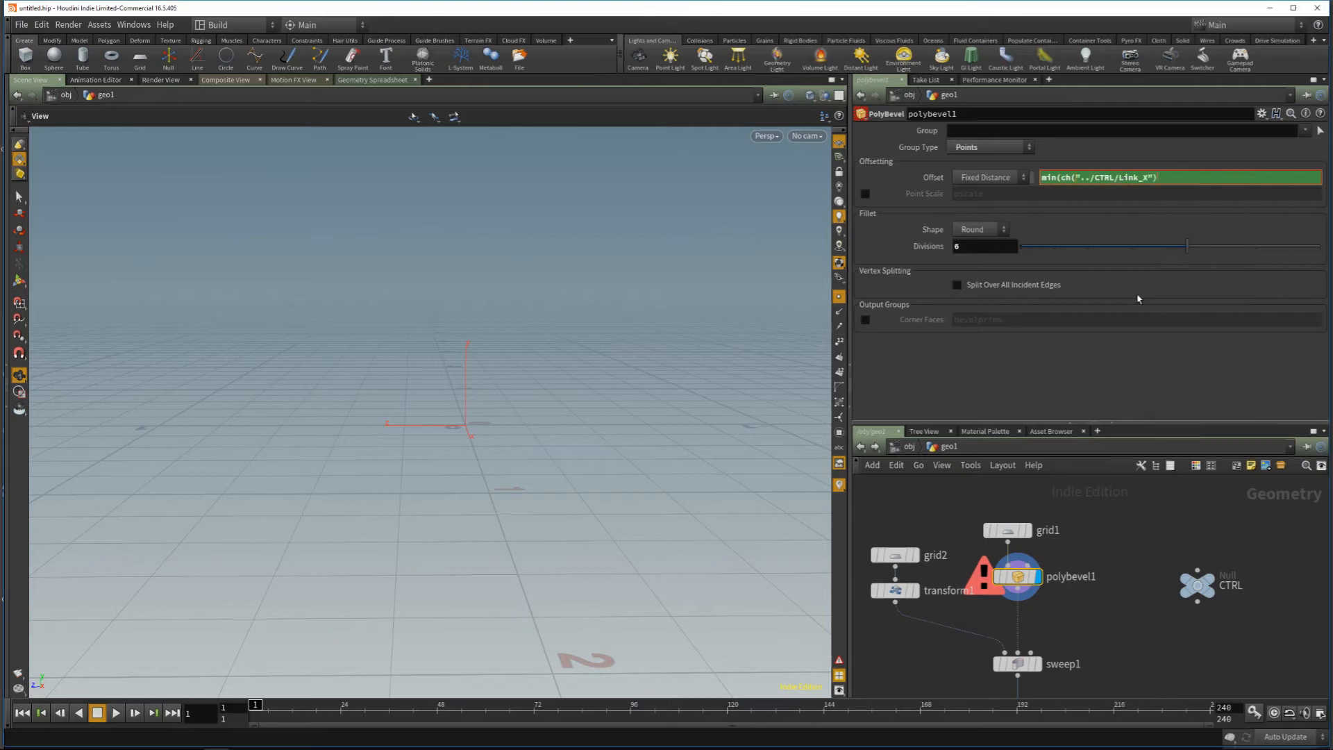
Step: Complete the bevel offset expression with the Link_Y reference as min(ch("../CTRL/Link_X"),ch("../CTRL/Link_Y"))
{"action": "right_click", "coordinate": [1187, 173]}
{"action": "left_click", "coordinate": [1173, 178]}
{"action": "right_click", "coordinate": [1174, 178]}
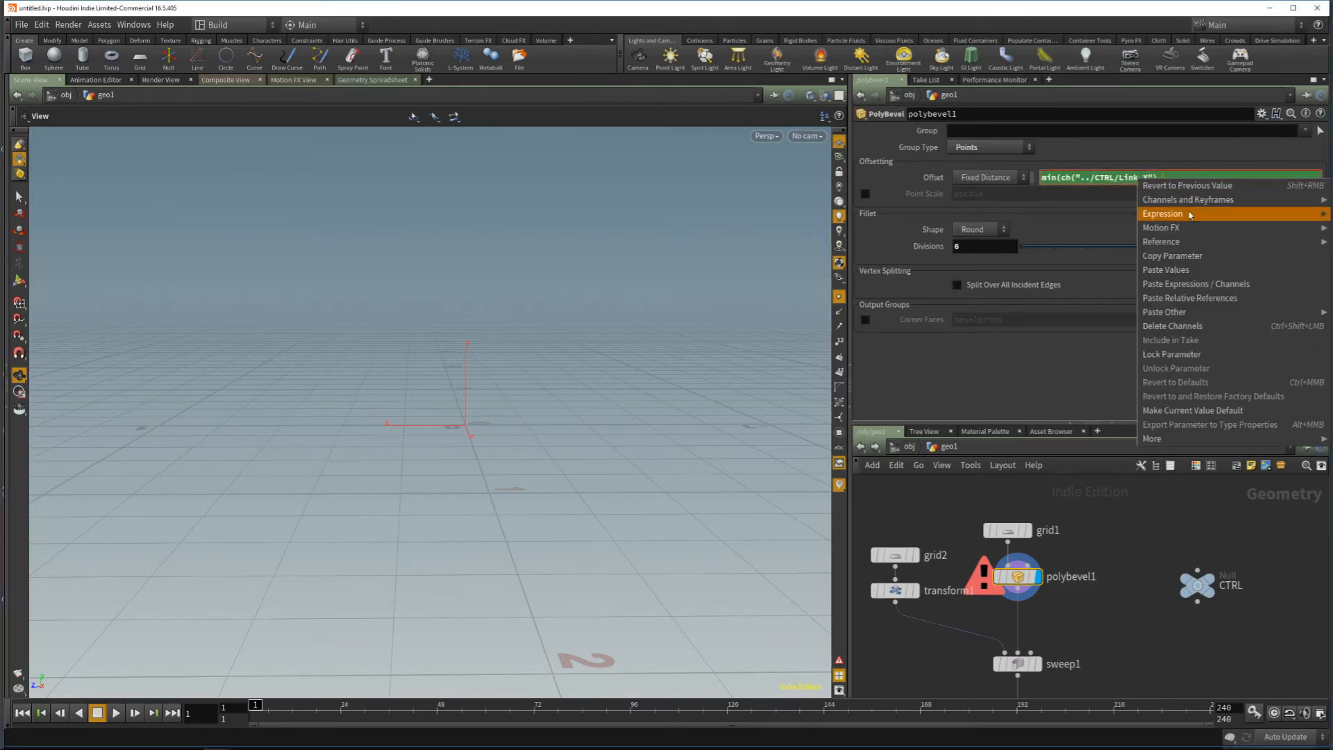
{"action": "left_click", "coordinate": [1194, 295]}
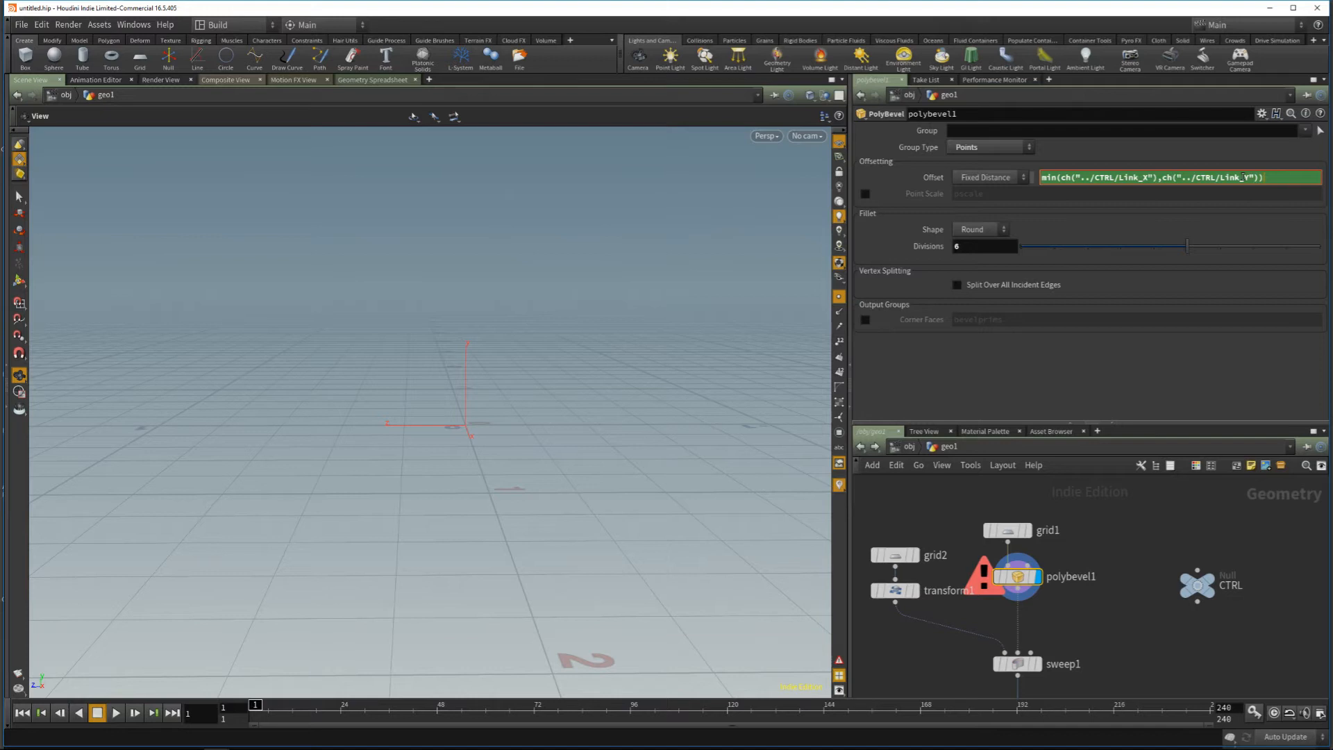
{"action": "key", "text": "Return"}
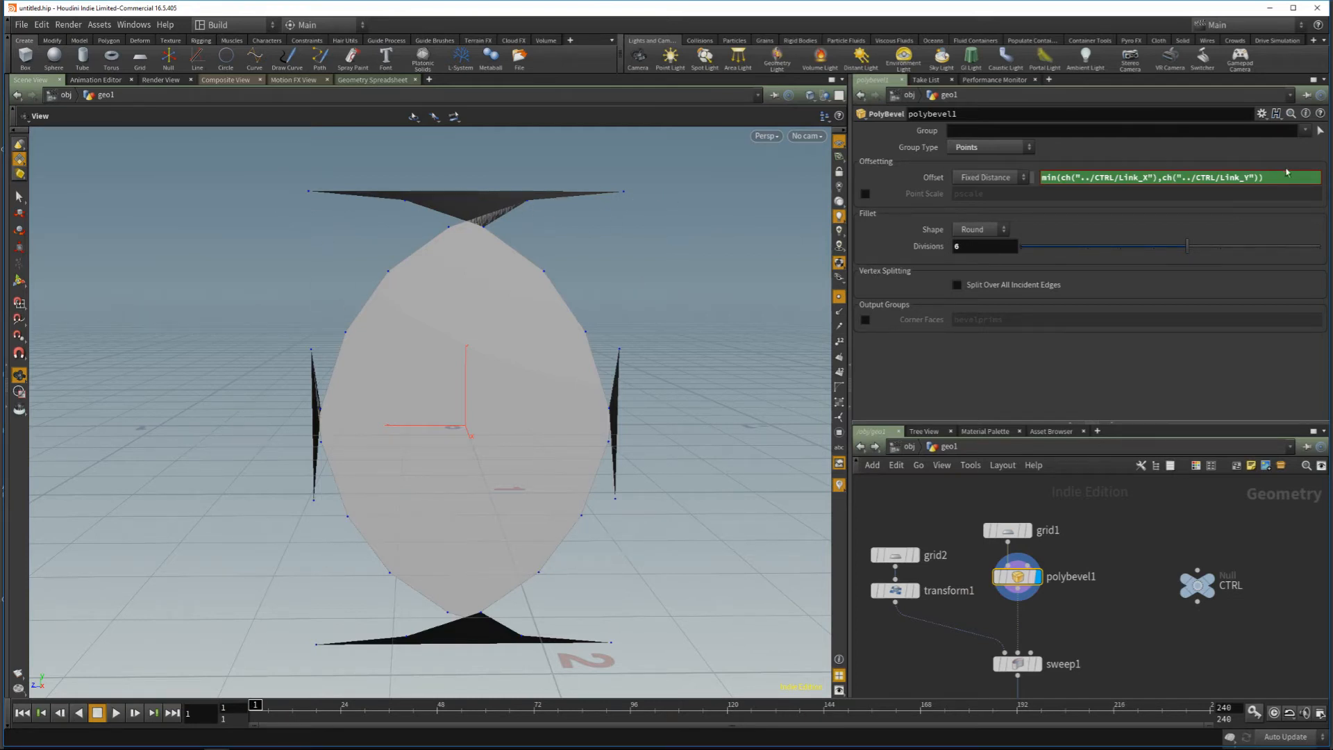
Step: Multiply the bevel offset's min expression by 0.5
{"action": "key", "text": "Return"}
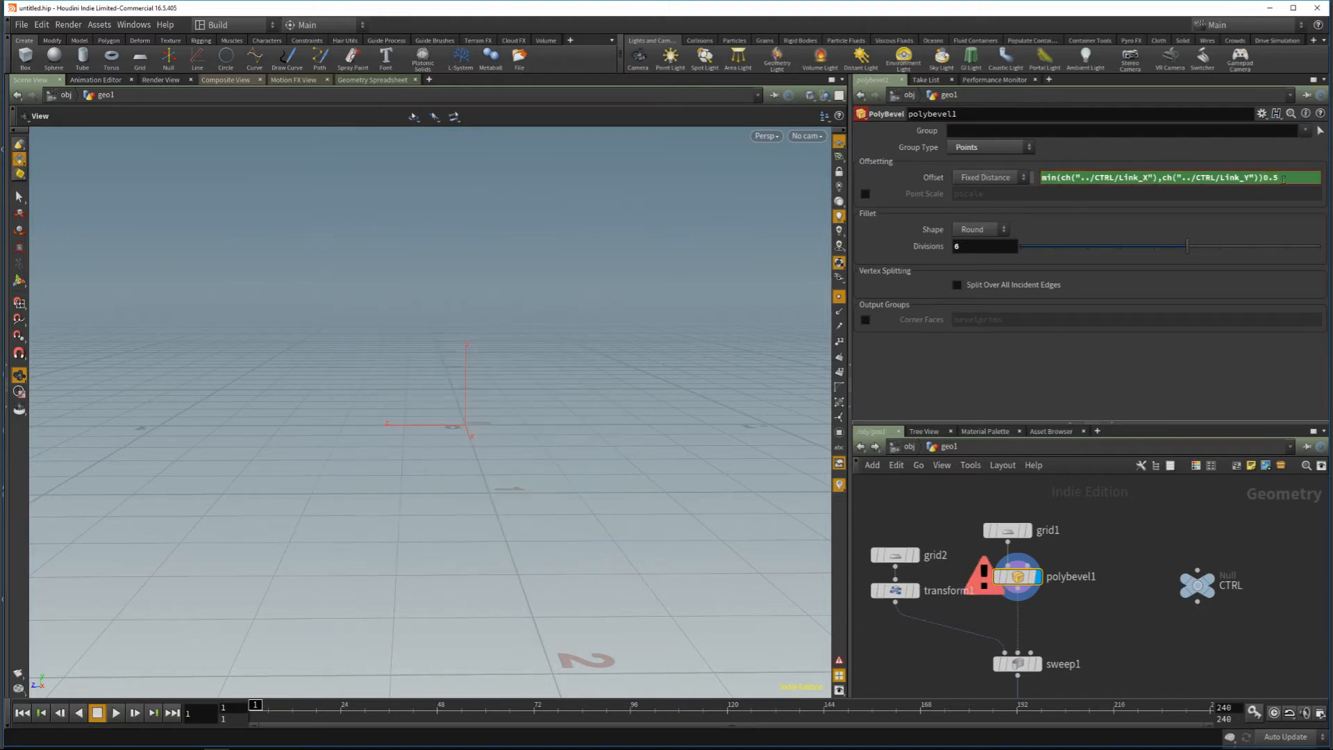
{"action": "left_click", "coordinate": [1261, 177]}
{"action": "type", "text": ")*"}
{"action": "key", "text": "Return"}
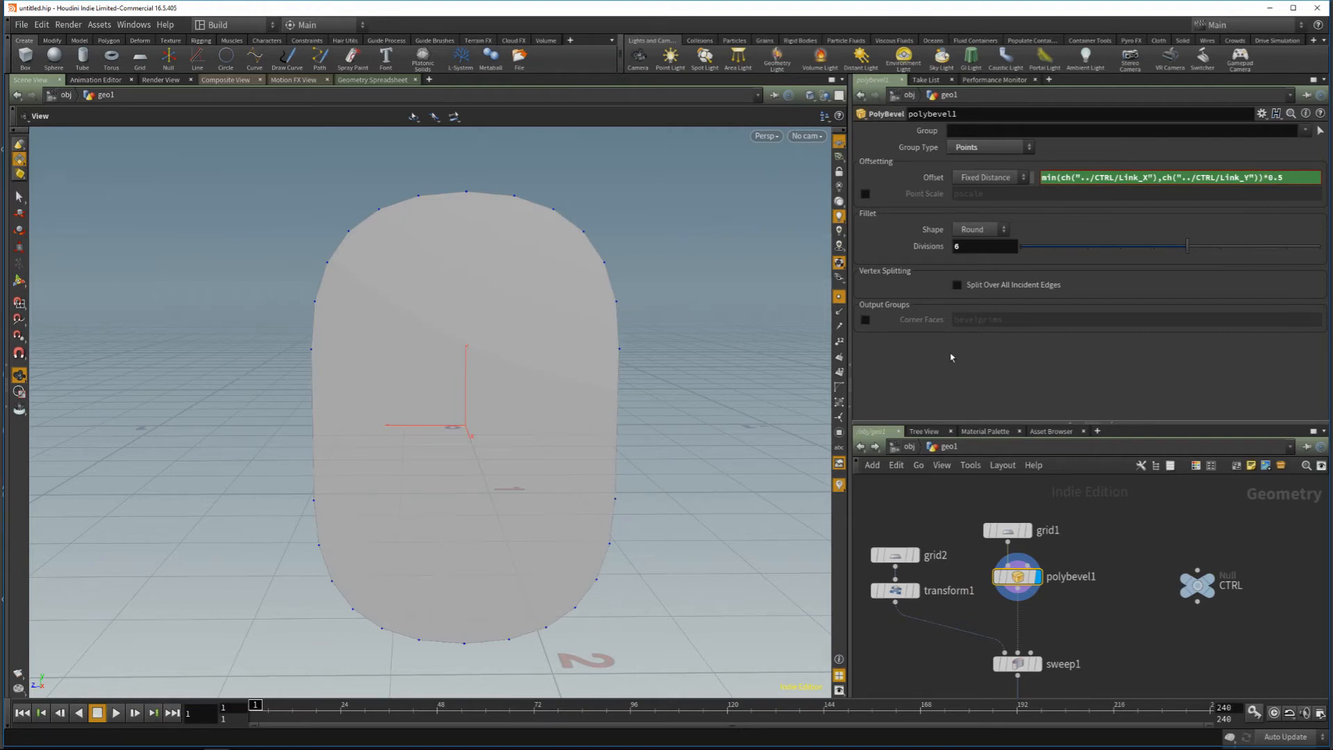
Step: Set the CTRL node's Link_X to 0.72 and turn on point numbers to inspect the link's rounded ends
{"action": "left_click", "coordinate": [1197, 585]}
{"action": "left_click_drag", "start_coordinate": [1174, 130], "coordinate": [1124, 145]}
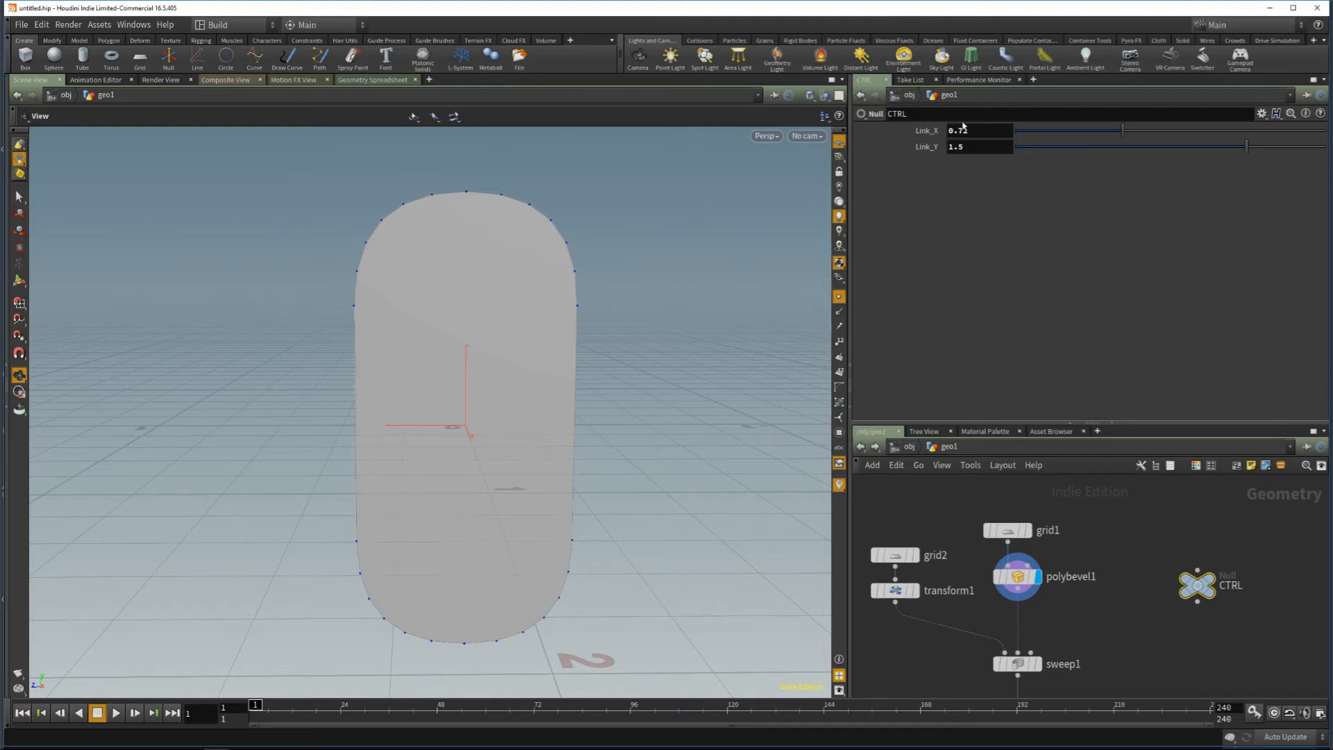
{"action": "left_click", "coordinate": [1017, 577]}
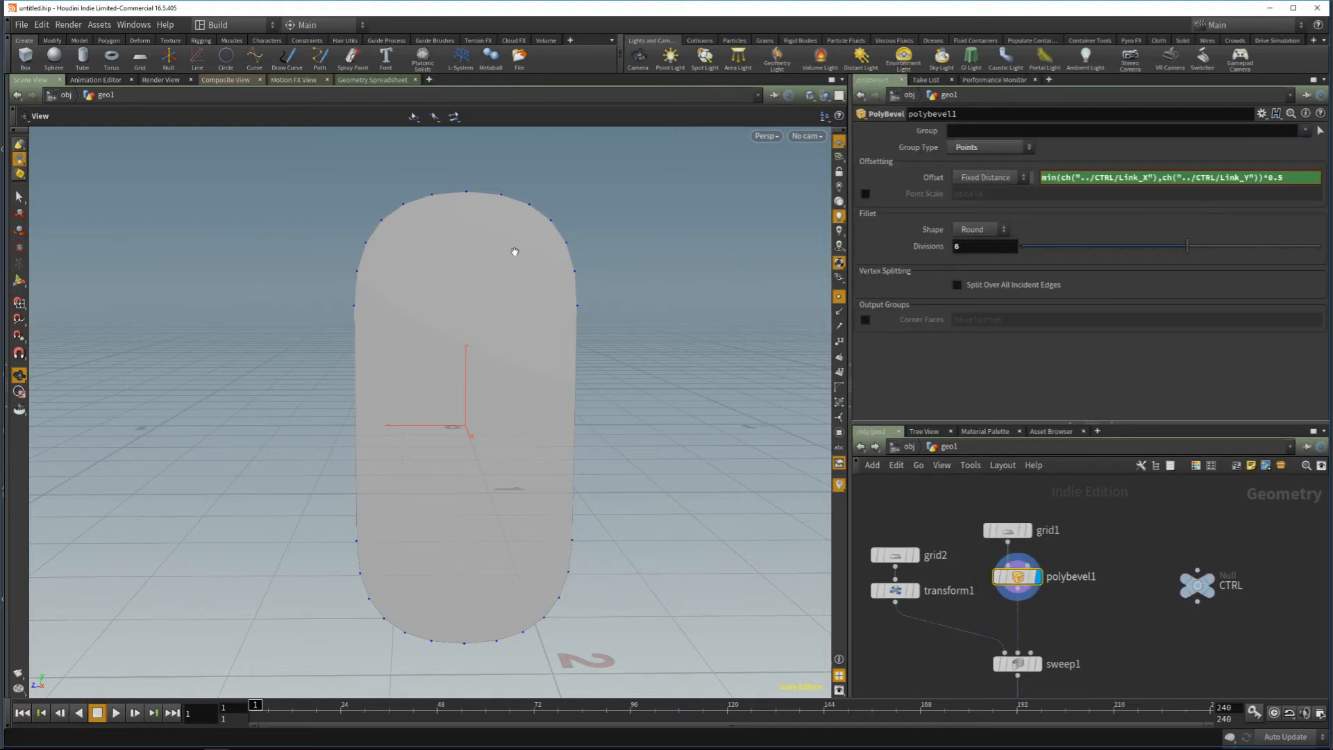
{"action": "left_click", "coordinate": [839, 341]}
{"action": "middle_click_drag", "start_coordinate": [481, 278], "coordinate": [485, 438]}
{"action": "right_click_drag", "start_coordinate": [485, 437], "coordinate": [556, 232]}
{"action": "middle_click_drag", "start_coordinate": [506, 438], "coordinate": [401, 602]}
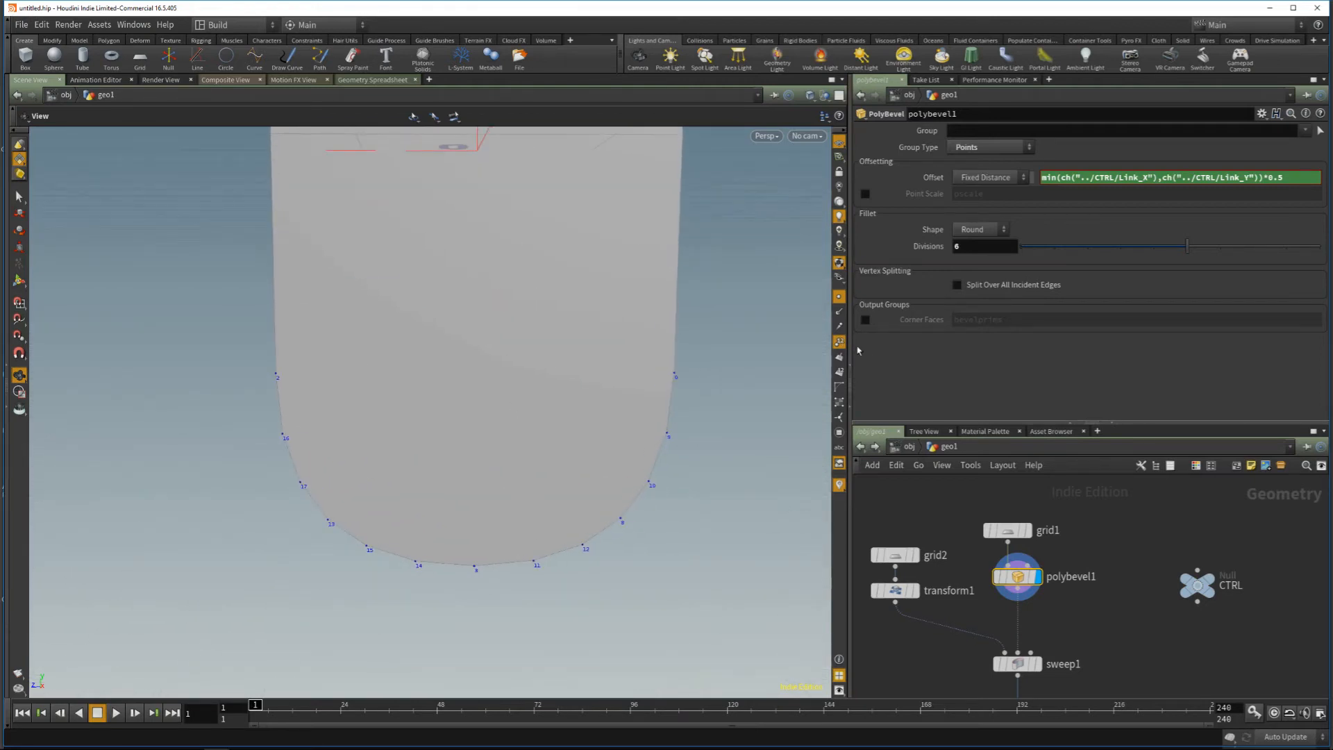
{"action": "middle_click_drag", "start_coordinate": [502, 360], "coordinate": [513, 453]}
Step: Insert a Fuse node between polybevel1 and sweep1 and check the merged points at the rounded end
{"action": "key", "text": "Tab"}
{"action": "type", "text": "fuse"}
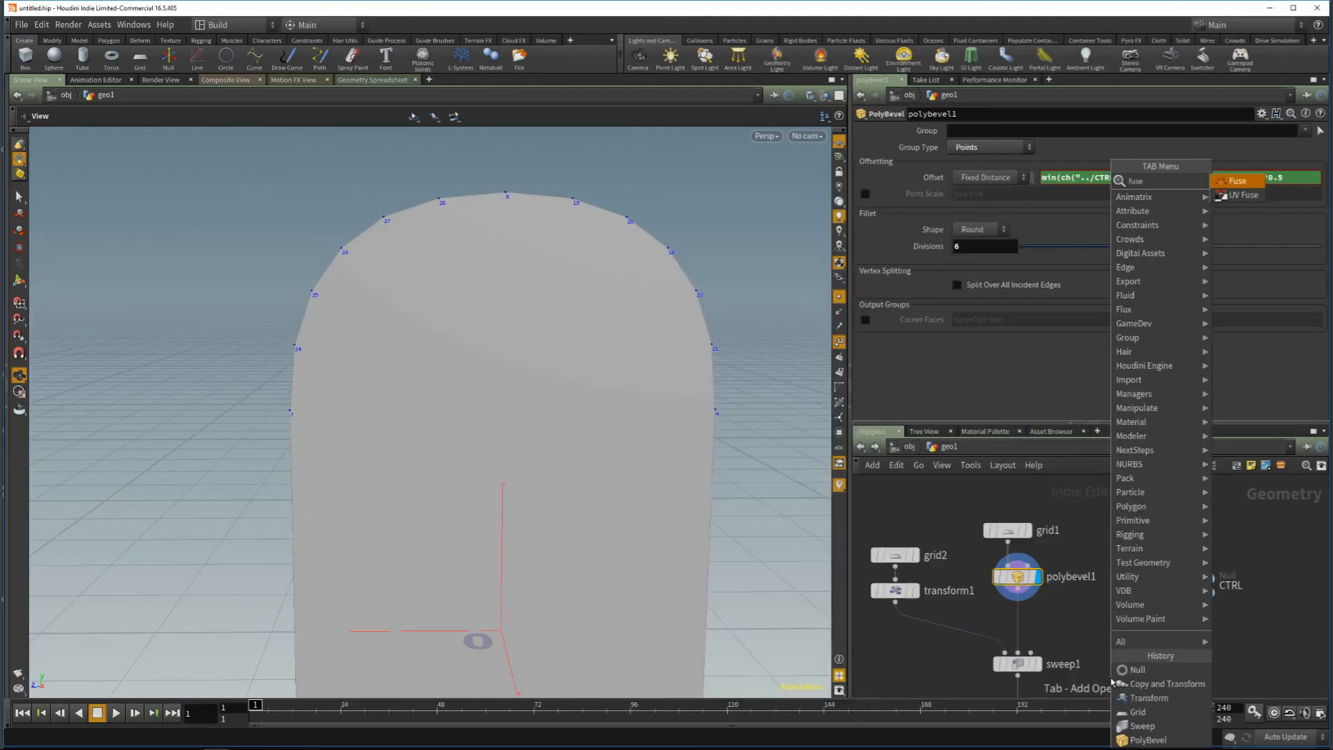
{"action": "key", "text": "Return"}
{"action": "left_click", "coordinate": [1015, 621]}
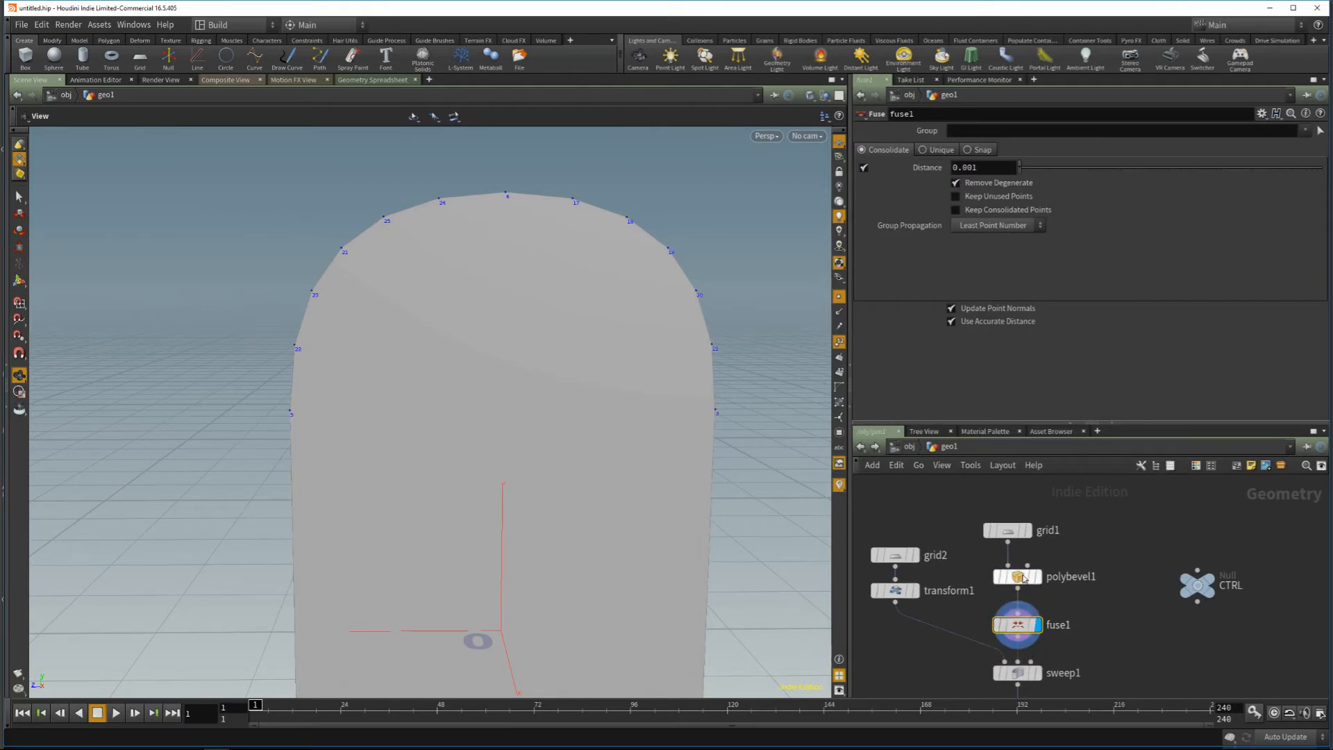
{"action": "left_click_drag", "start_coordinate": [1018, 628], "coordinate": [1018, 615]}
{"action": "right_click_drag", "start_coordinate": [593, 342], "coordinate": [597, 445]}
{"action": "middle_click_drag", "start_coordinate": [708, 502], "coordinate": [696, 440]}
{"action": "left_click", "coordinate": [1197, 585]}
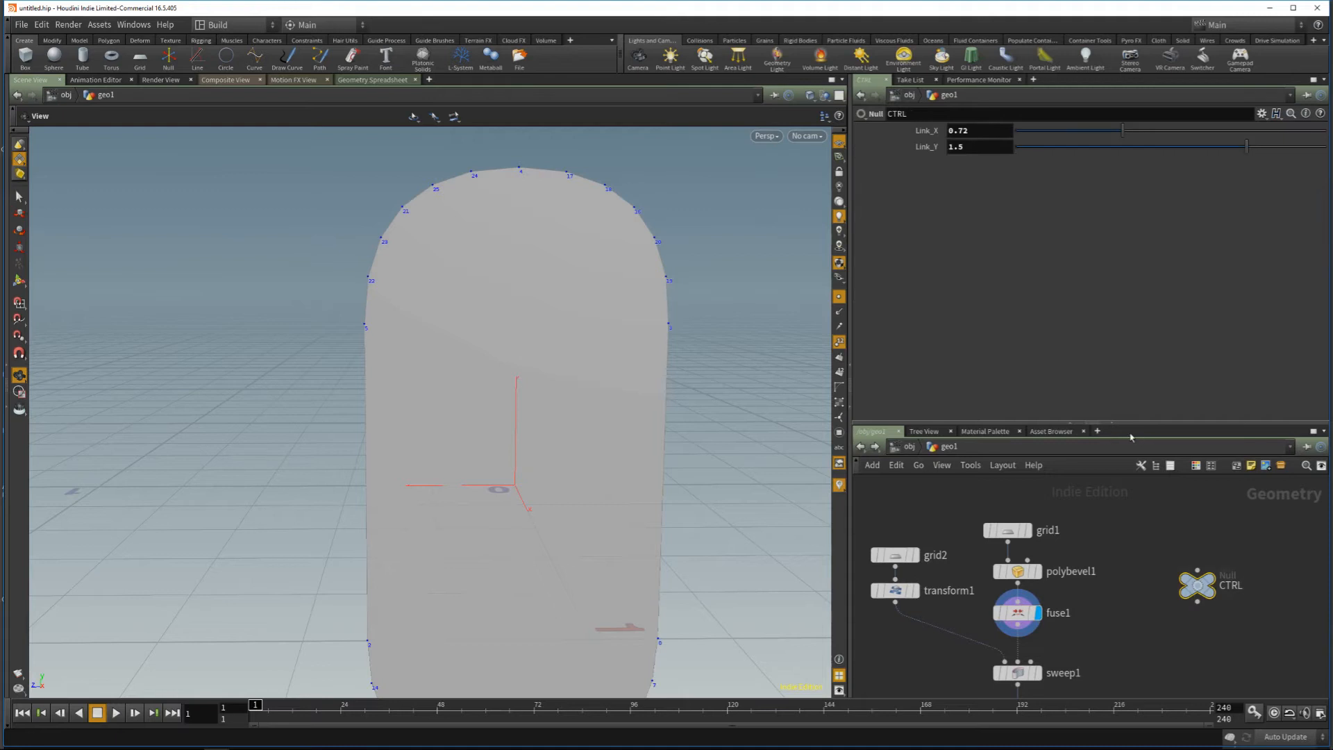
{"action": "mouse_move", "coordinate": [721, 407]}
{"action": "left_mouse_down"}
{"action": "mouse_move", "coordinate": [646, 405]}
{"action": "mouse_move", "coordinate": [719, 402]}
{"action": "left_mouse_up"}
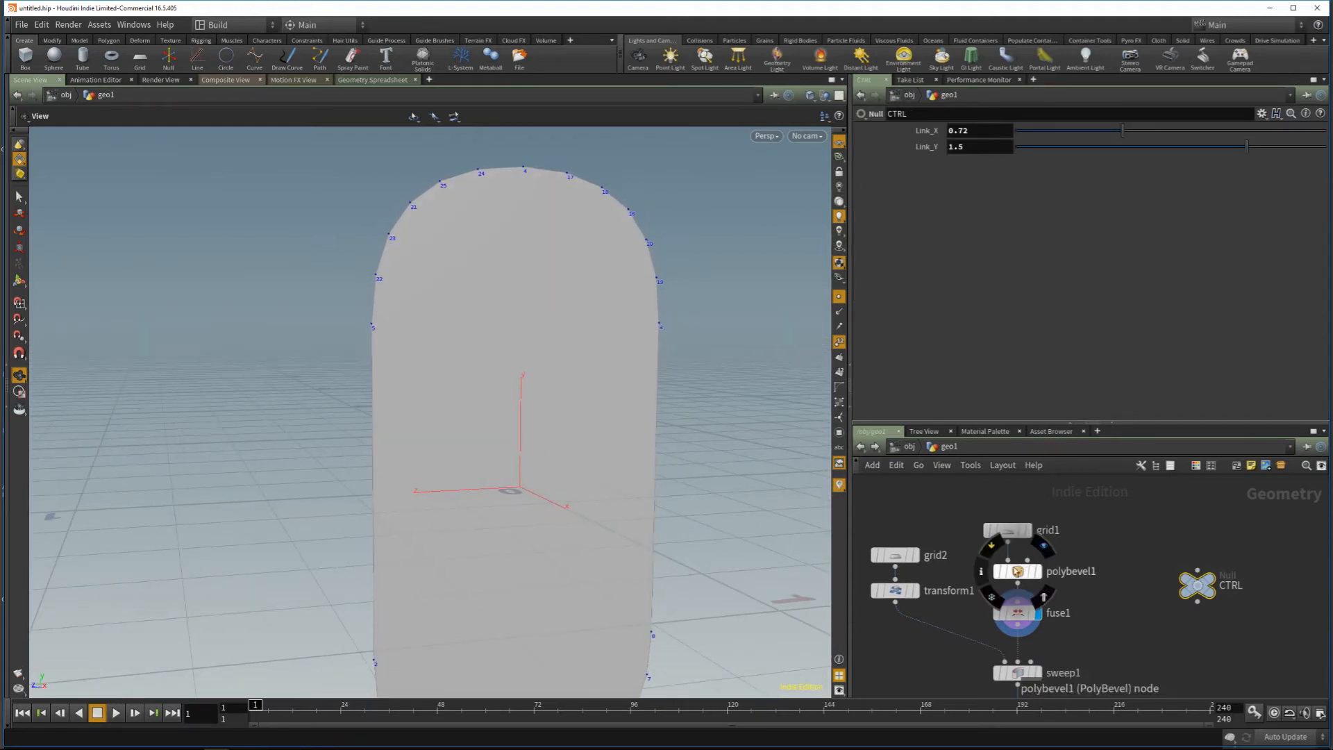
{"action": "left_click", "coordinate": [1018, 571]}
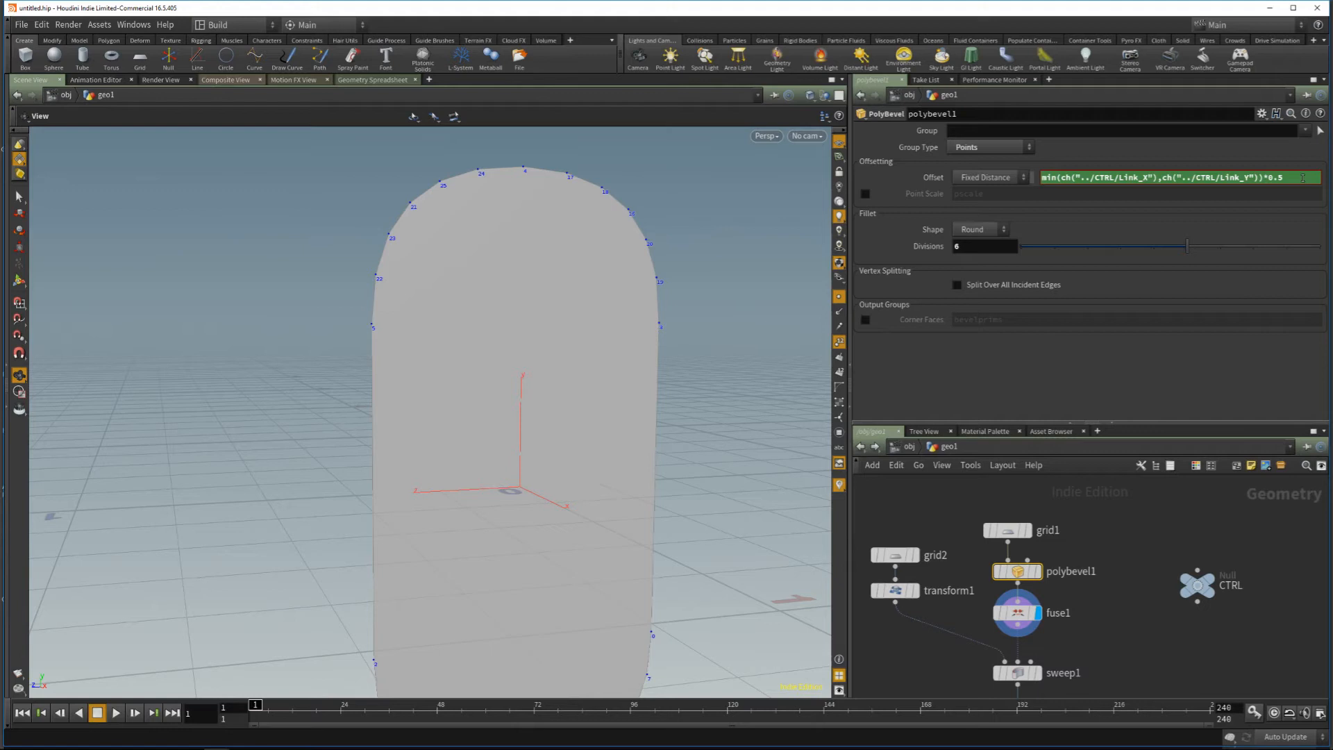
Step: Add a float parameter labelled Link_Offset to the CTRL node's parameter interface below Link_Y
{"action": "left_click", "coordinate": [1197, 585]}
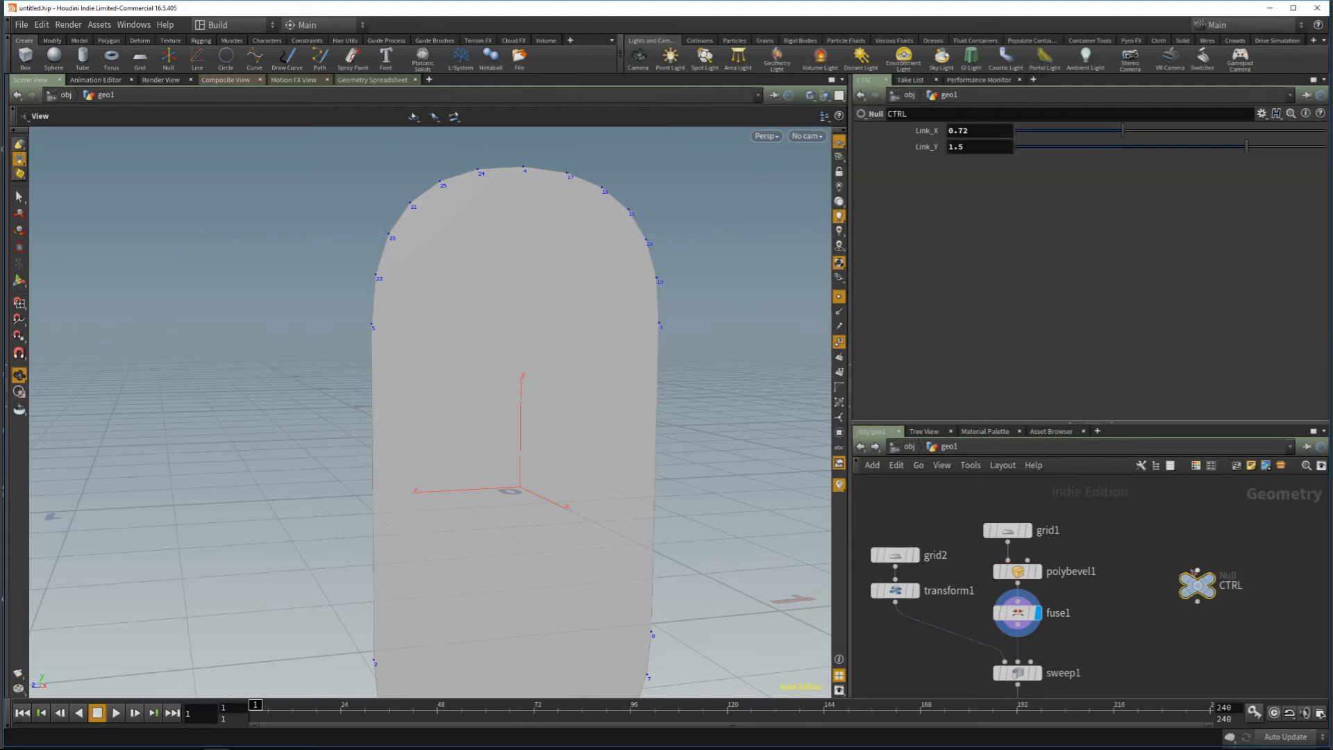
{"action": "left_click", "coordinate": [1262, 113]}
{"action": "left_click", "coordinate": [1242, 128]}
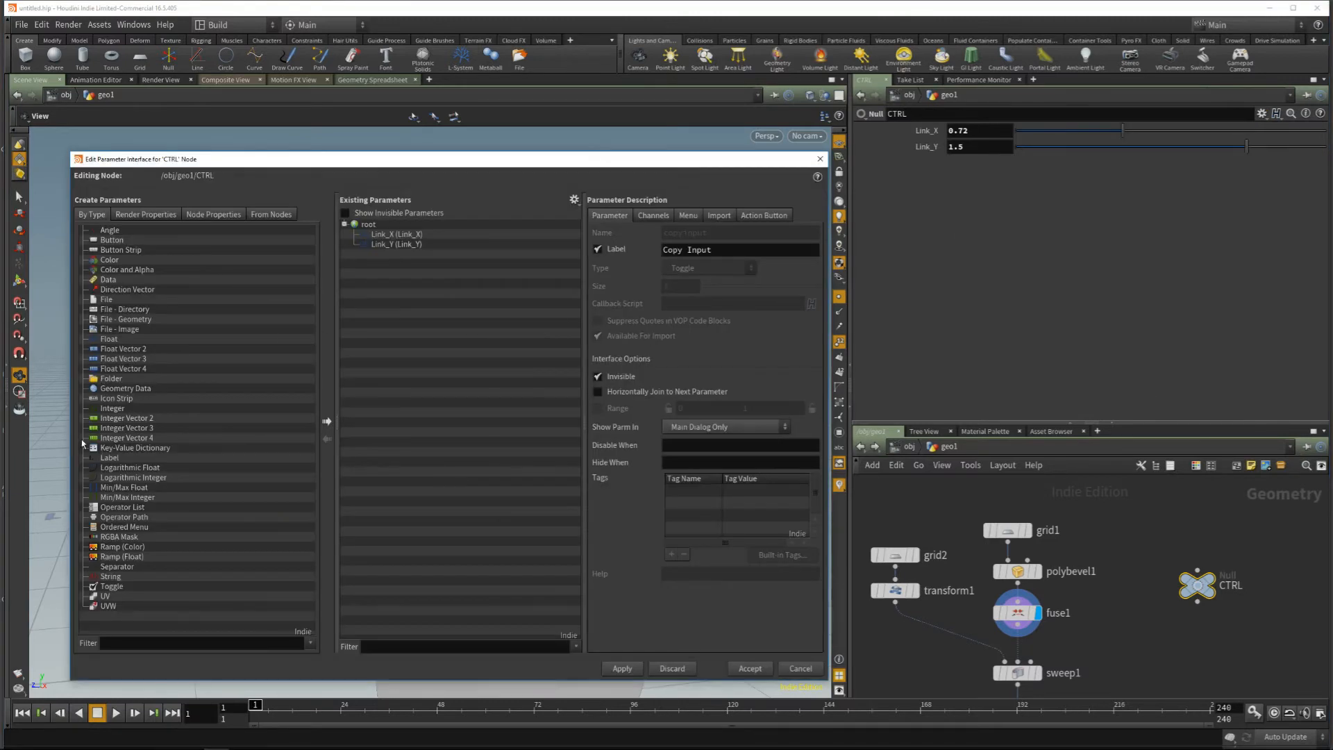
{"action": "left_click_drag", "start_coordinate": [113, 342], "coordinate": [387, 340]}
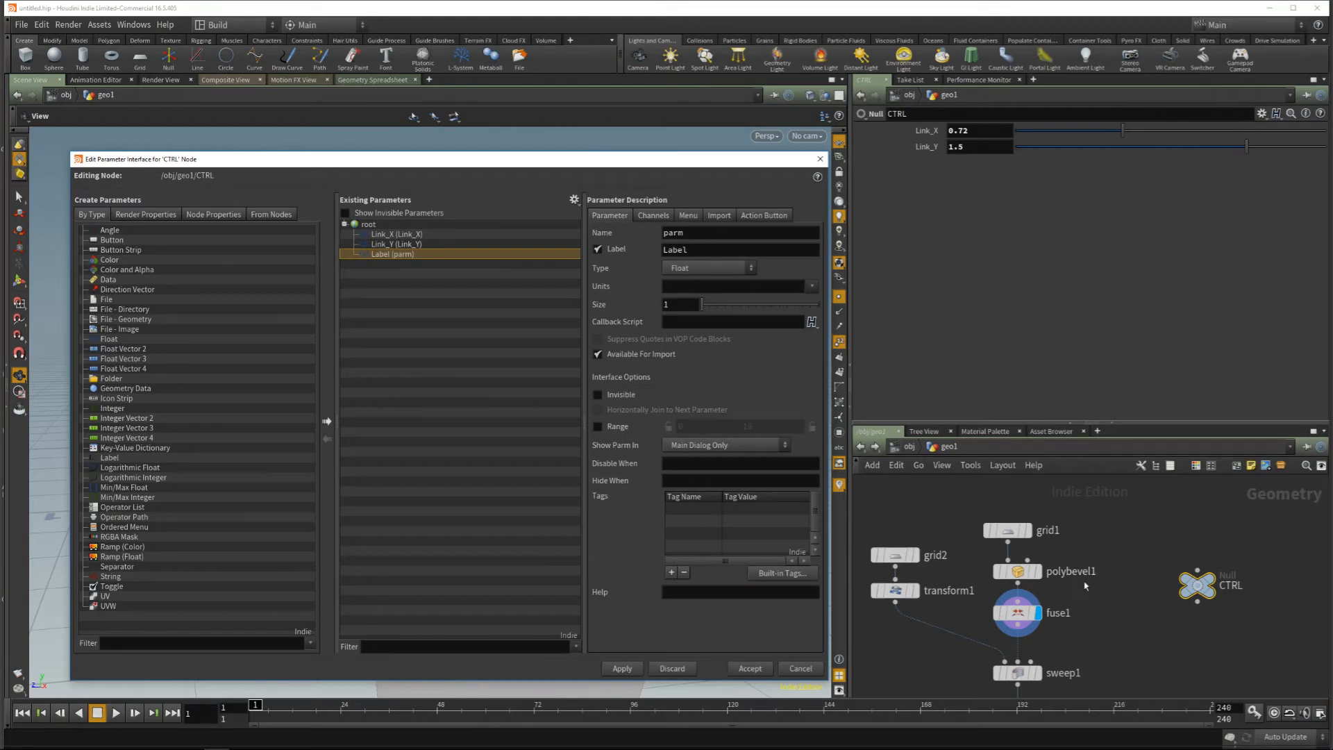
{"action": "double_click", "coordinate": [675, 249]}
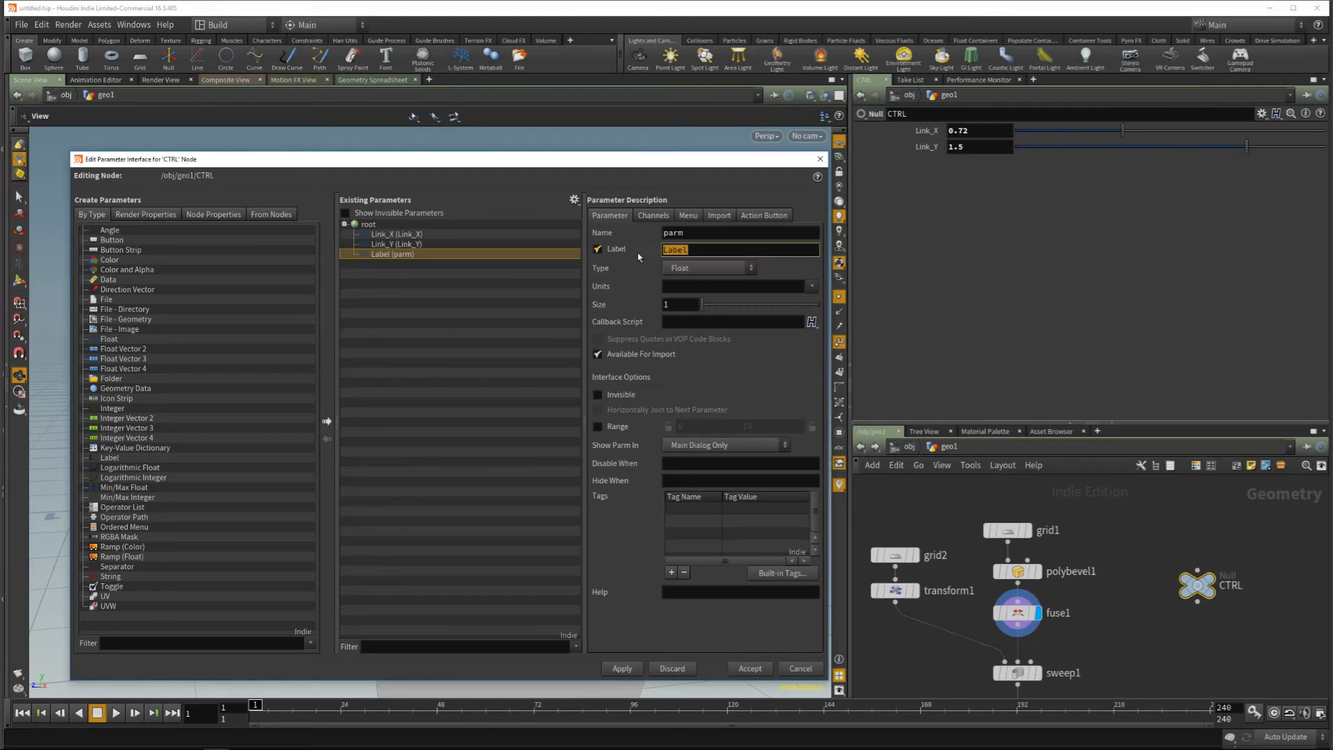
{"action": "type", "text": "Link_Offset"}
{"action": "key", "text": "Return"}
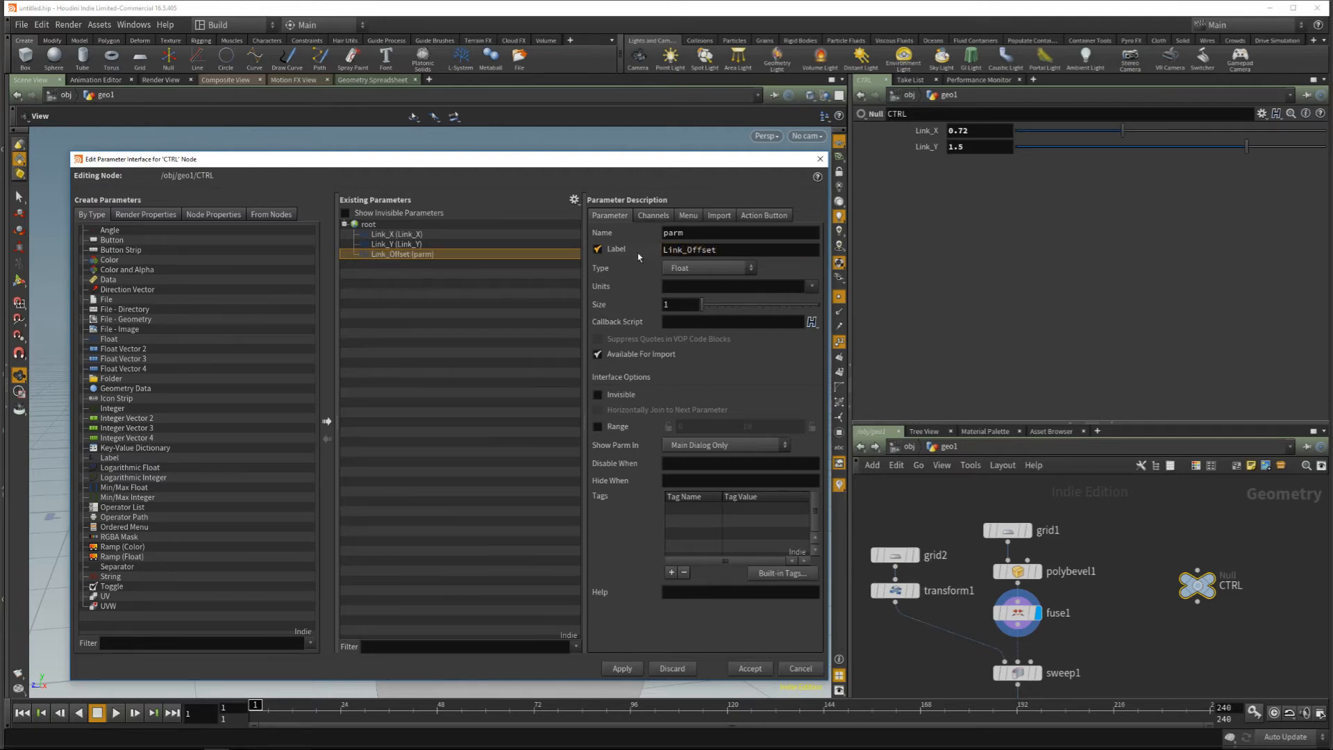
Step: Copy the new parameter's label into its name so it is also called Link_Offset
{"action": "left_click_drag", "start_coordinate": [790, 255], "coordinate": [663, 250]}
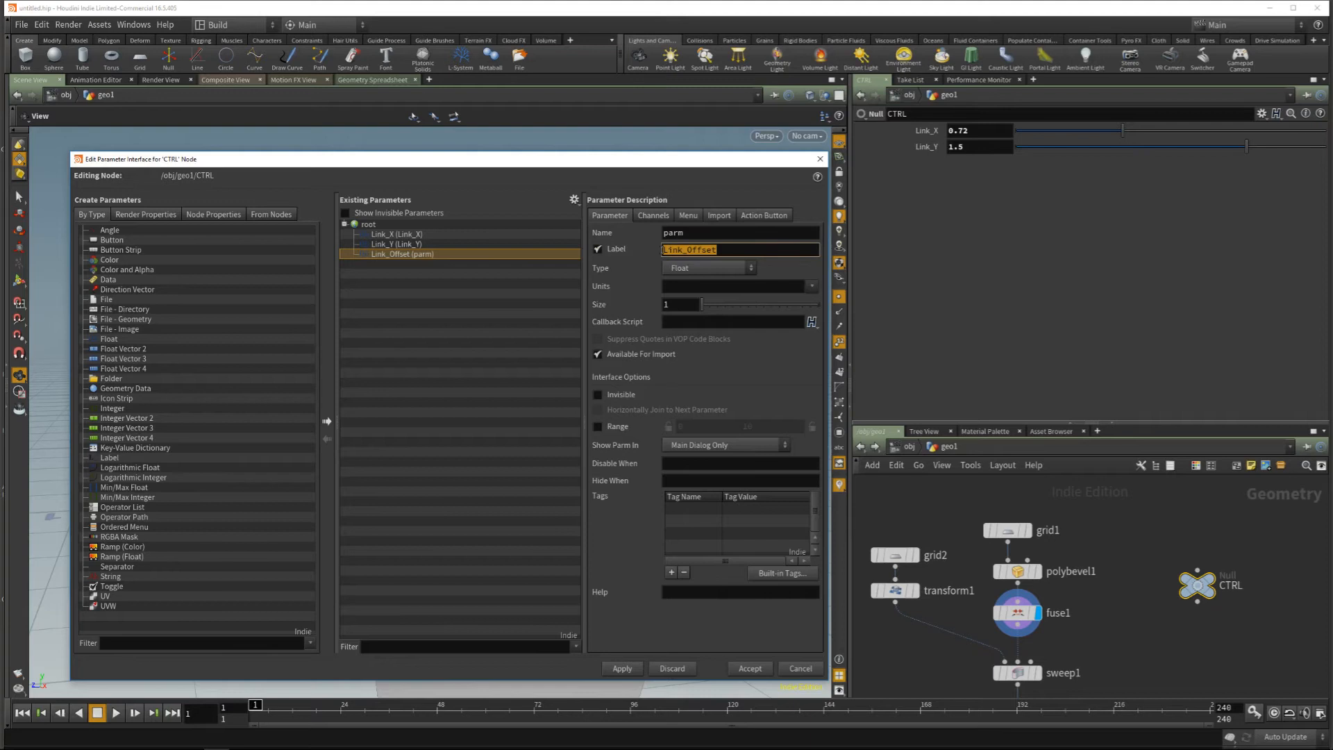
{"action": "key", "text": "ctrl+c"}
{"action": "double_click", "coordinate": [718, 232]}
{"action": "key", "text": "ctrl+v"}
{"action": "key", "text": "Return"}
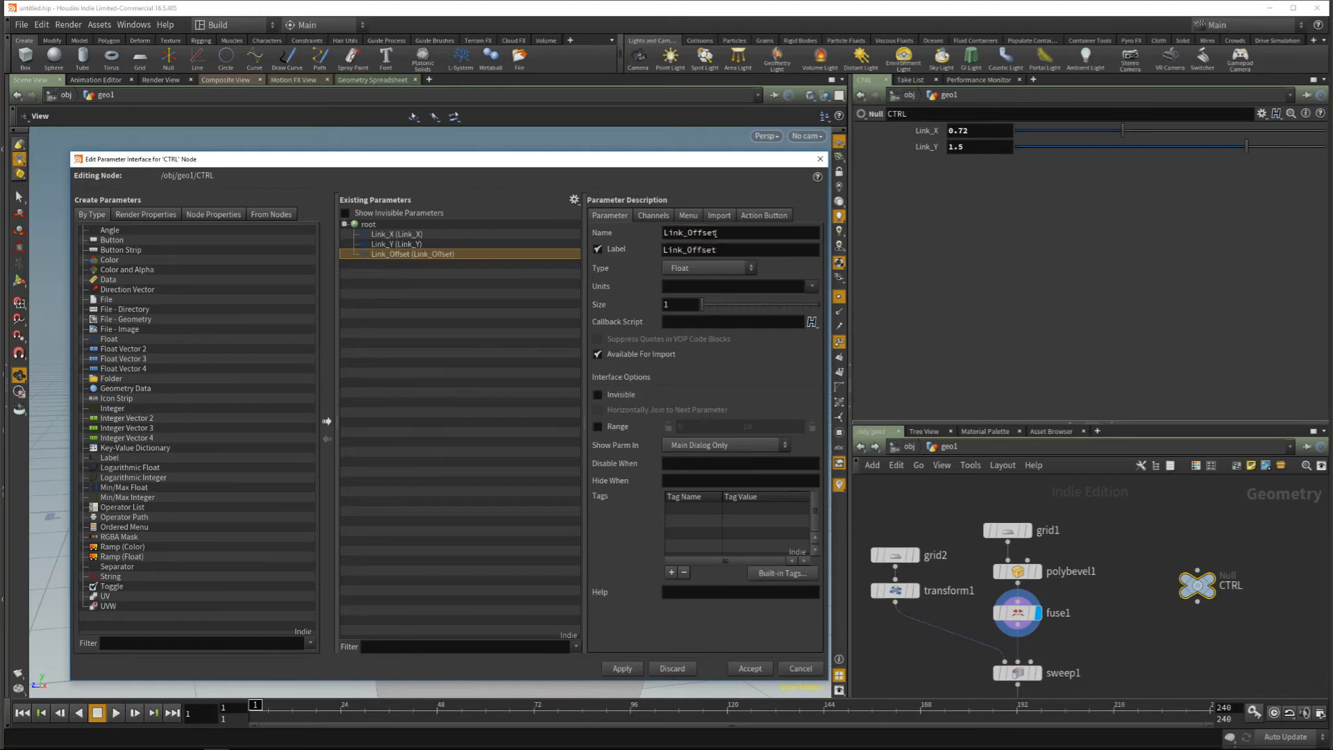
Step: Enable the Link_Offset range from 0 to 1 and accept the parameter interface changes
{"action": "left_click", "coordinate": [598, 427]}
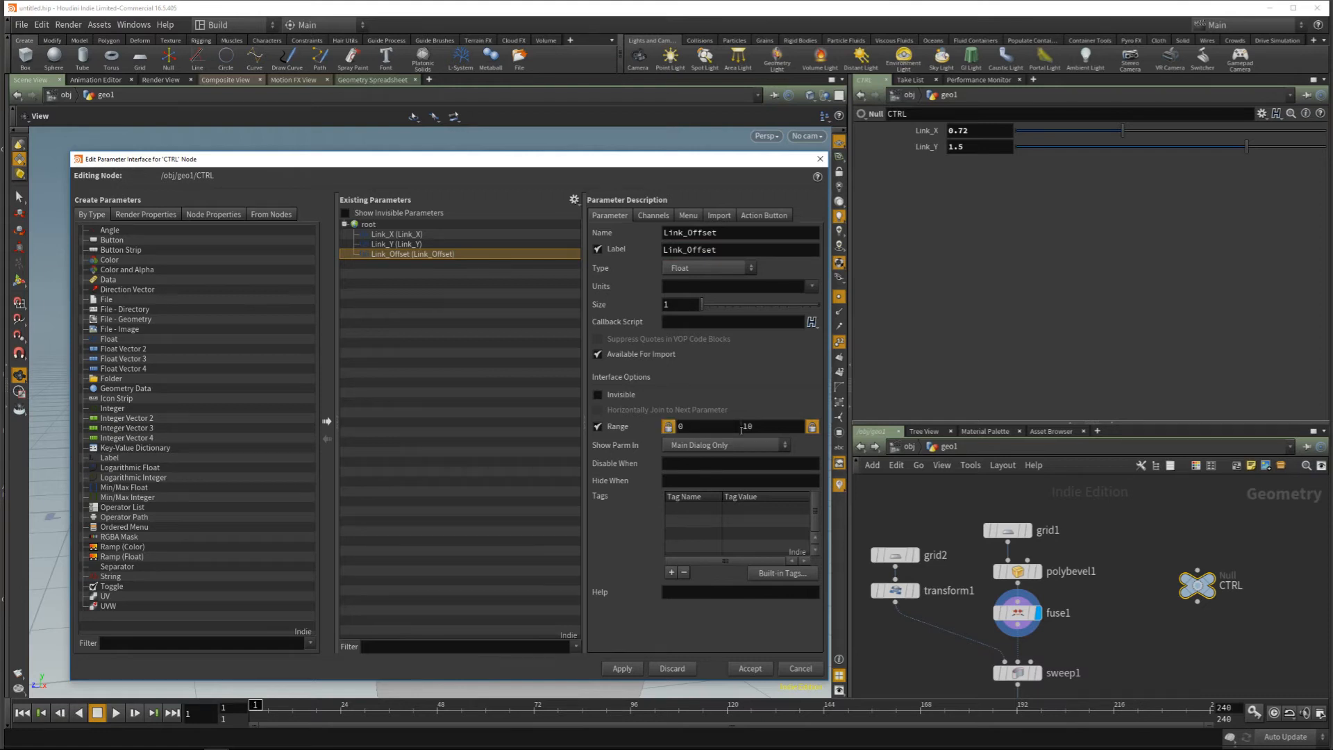
{"action": "type", "text": "1"}
{"action": "left_click", "coordinate": [636, 670]}
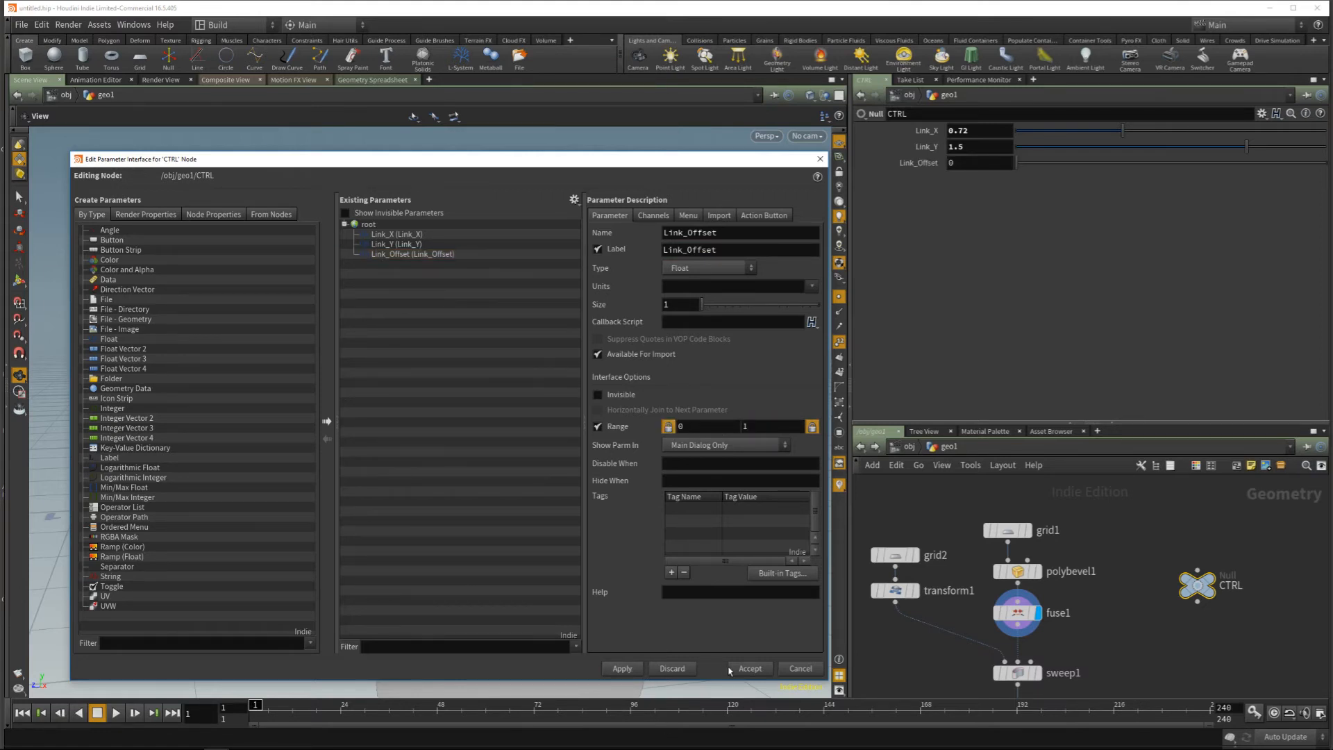
{"action": "left_click", "coordinate": [729, 671]}
Step: Reference the CTRL node's Link_Offset parameter in polybevel1's Offset with a pasted relative reference
{"action": "right_click", "coordinate": [925, 163]}
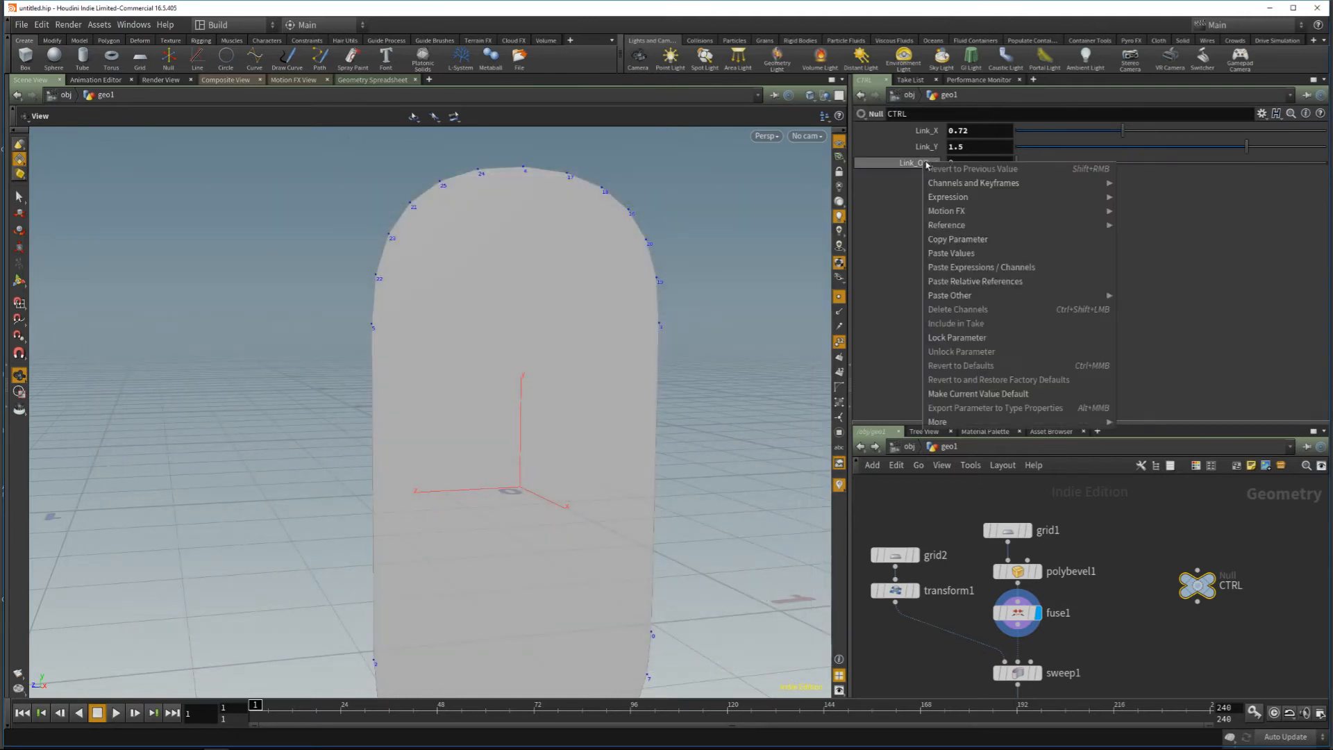
{"action": "left_click", "coordinate": [958, 239]}
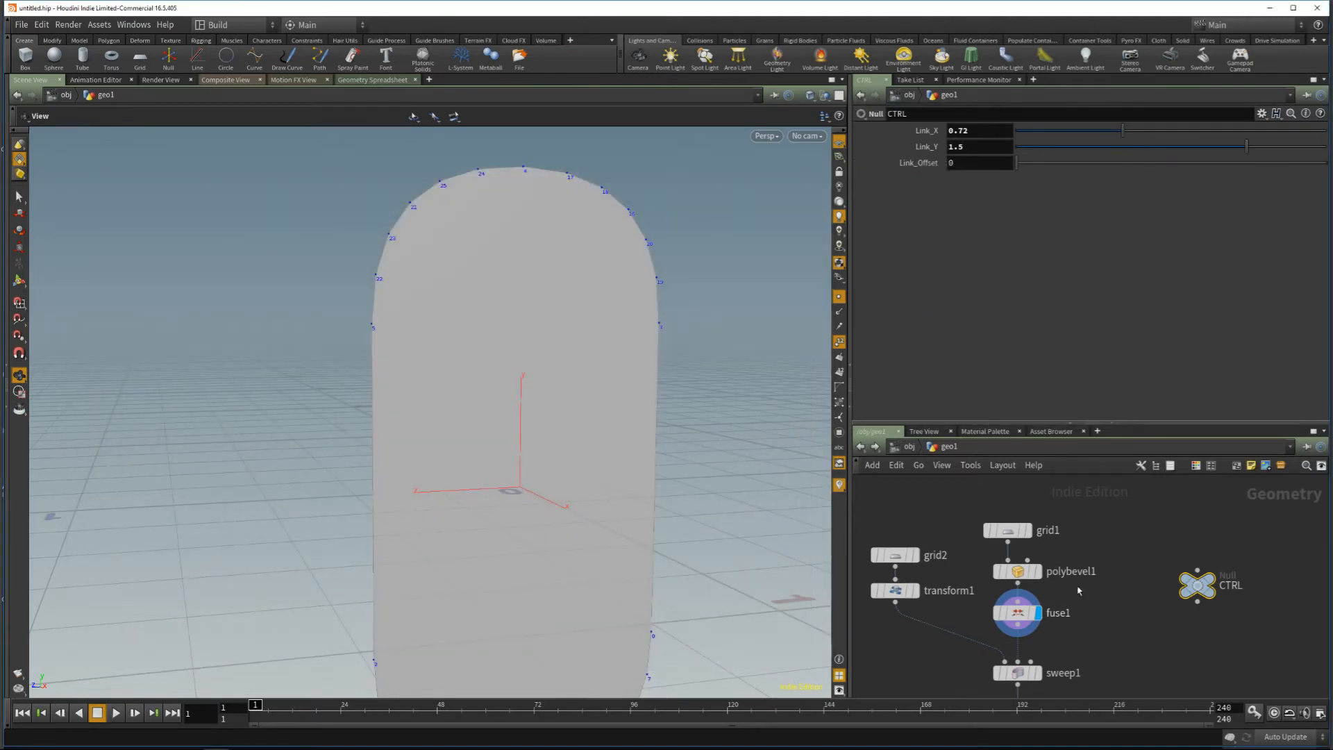
{"action": "left_click", "coordinate": [1017, 571]}
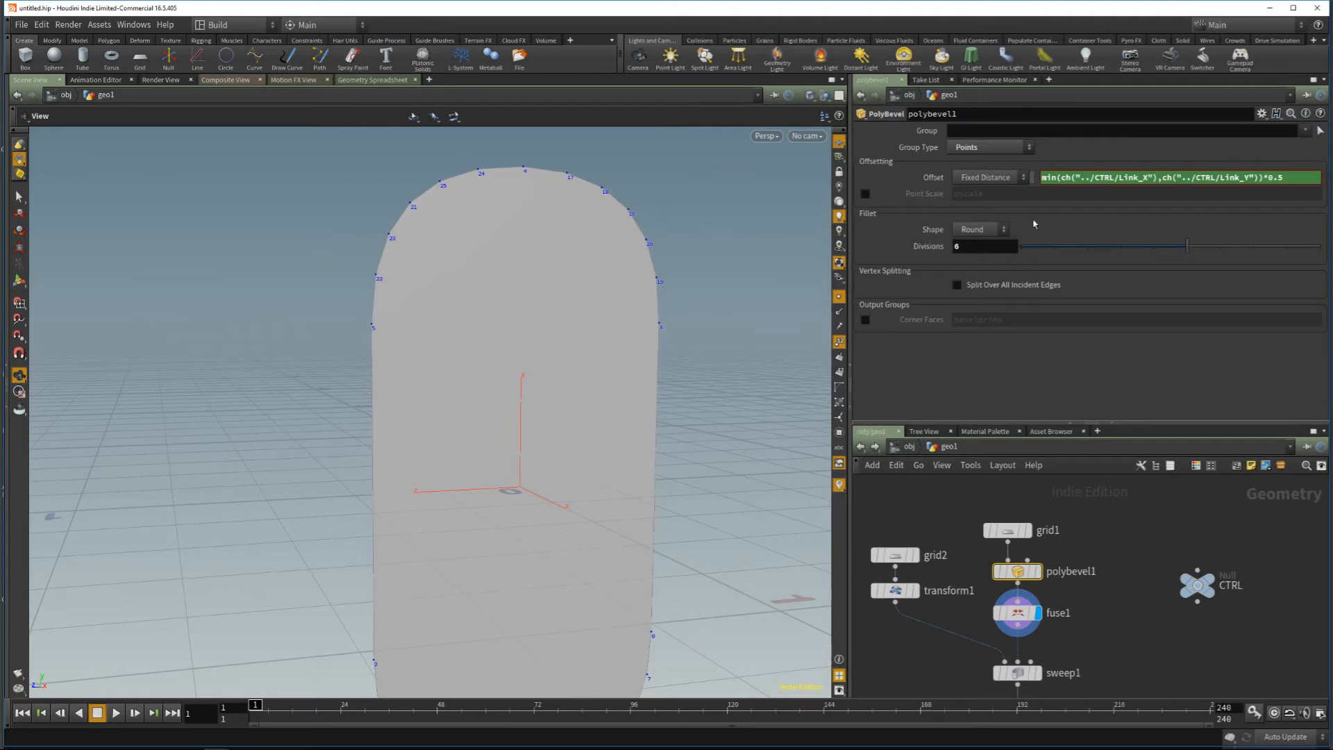
{"action": "right_click", "coordinate": [1295, 179]}
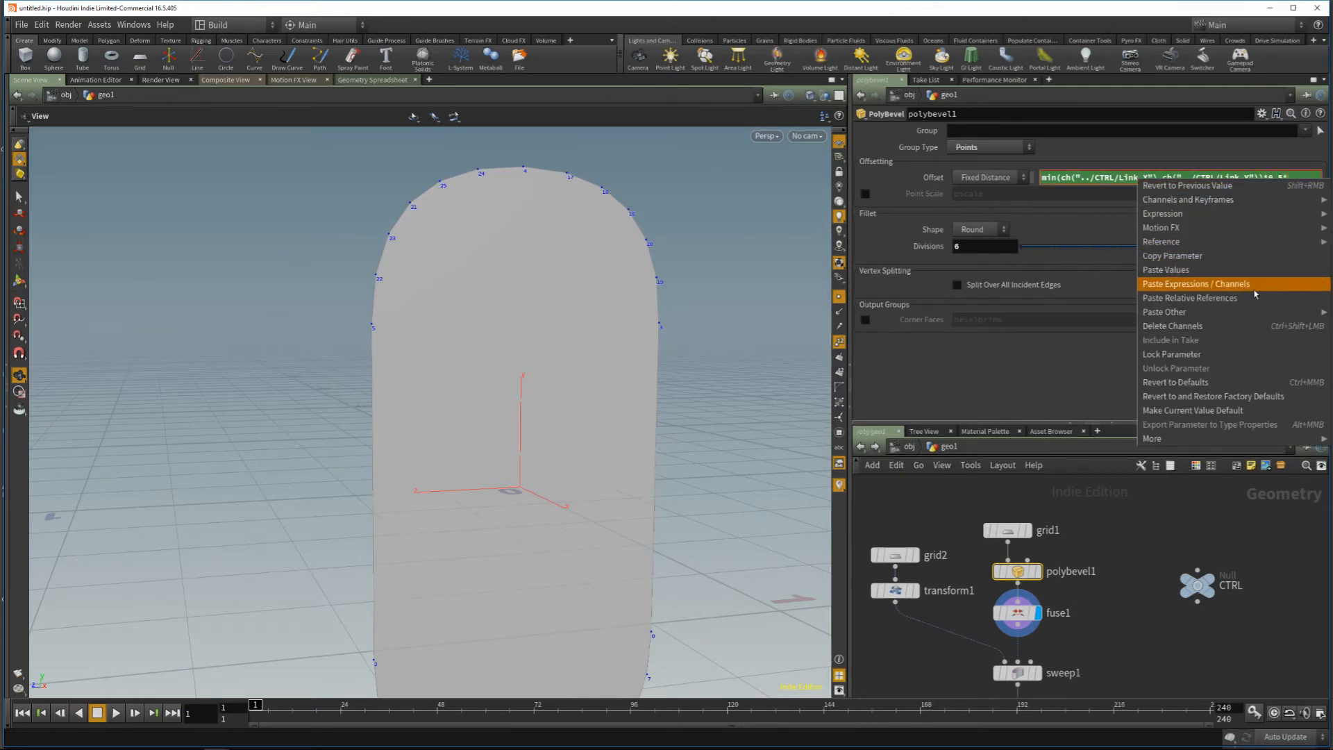
{"action": "left_click", "coordinate": [1256, 298]}
Step: Set CTRL's Link_Offset to 1 and widen the link by setting Link_X to 0.871
{"action": "left_click", "coordinate": [1197, 585]}
{"action": "left_click_drag", "start_coordinate": [1018, 163], "coordinate": [1326, 161]}
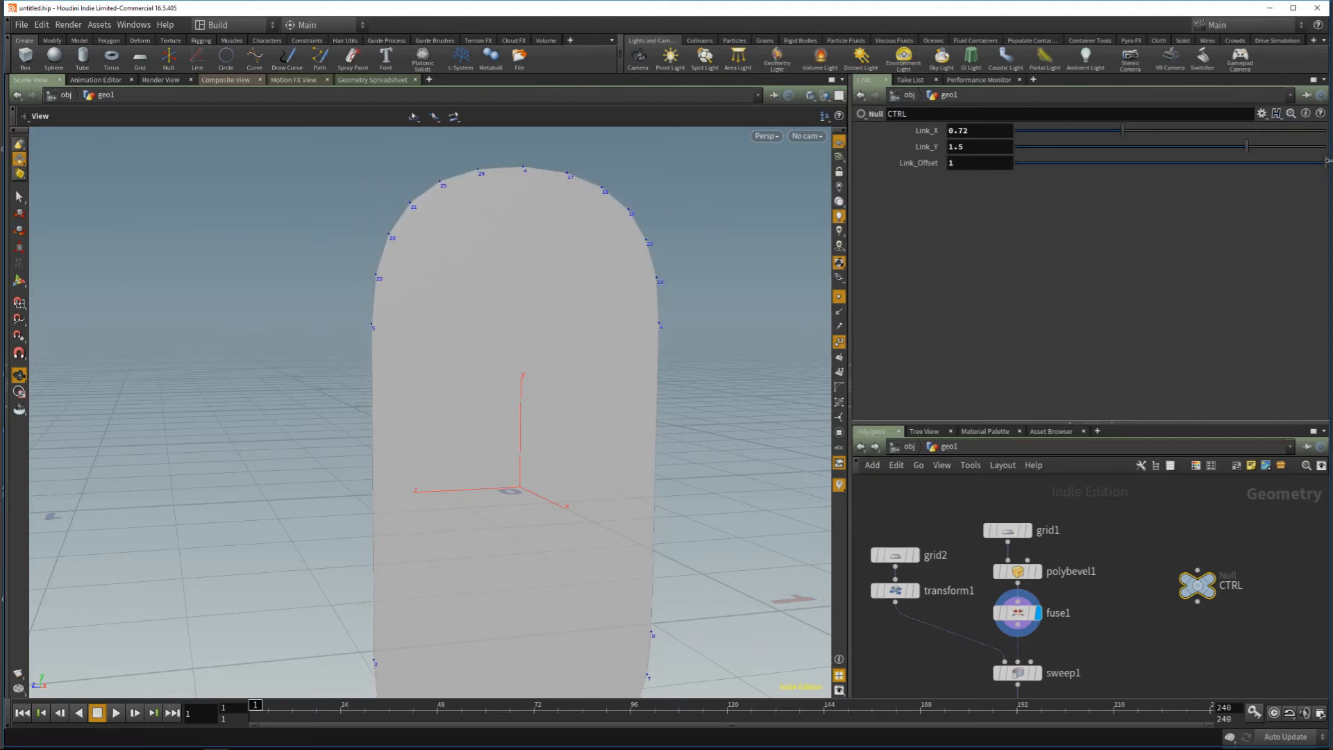
{"action": "left_click_drag", "start_coordinate": [1122, 131], "coordinate": [1190, 138]}
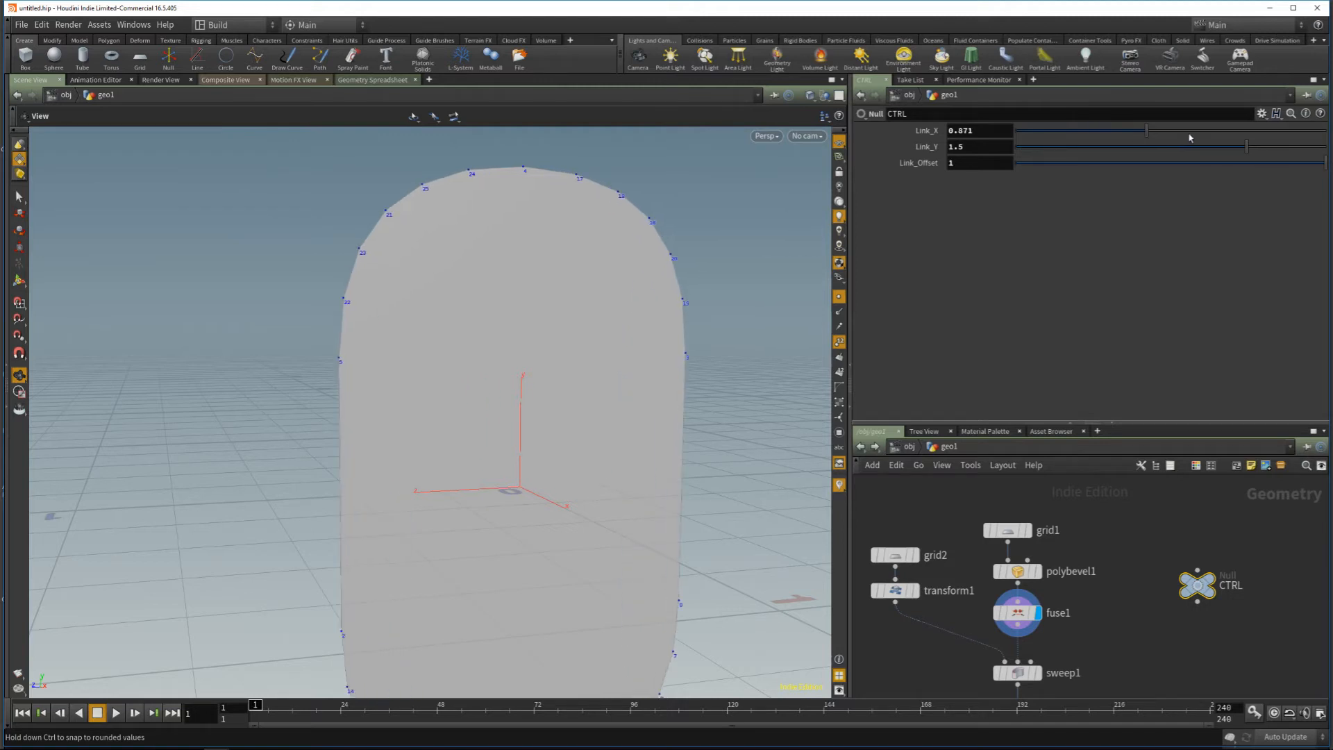
Step: Display the sweep1 result, frame the whole link and set CTRL's Link_Offset to 0.322
{"action": "scroll", "coordinate": [1118, 585], "scroll_direction": "down", "scroll_amount": 4}
{"action": "middle_click_drag", "start_coordinate": [1122, 625], "coordinate": [1104, 514]}
{"action": "scroll", "coordinate": [1080, 573], "scroll_direction": "up", "scroll_amount": 5}
{"action": "middle_click_drag", "start_coordinate": [1080, 572], "coordinate": [1054, 673]}
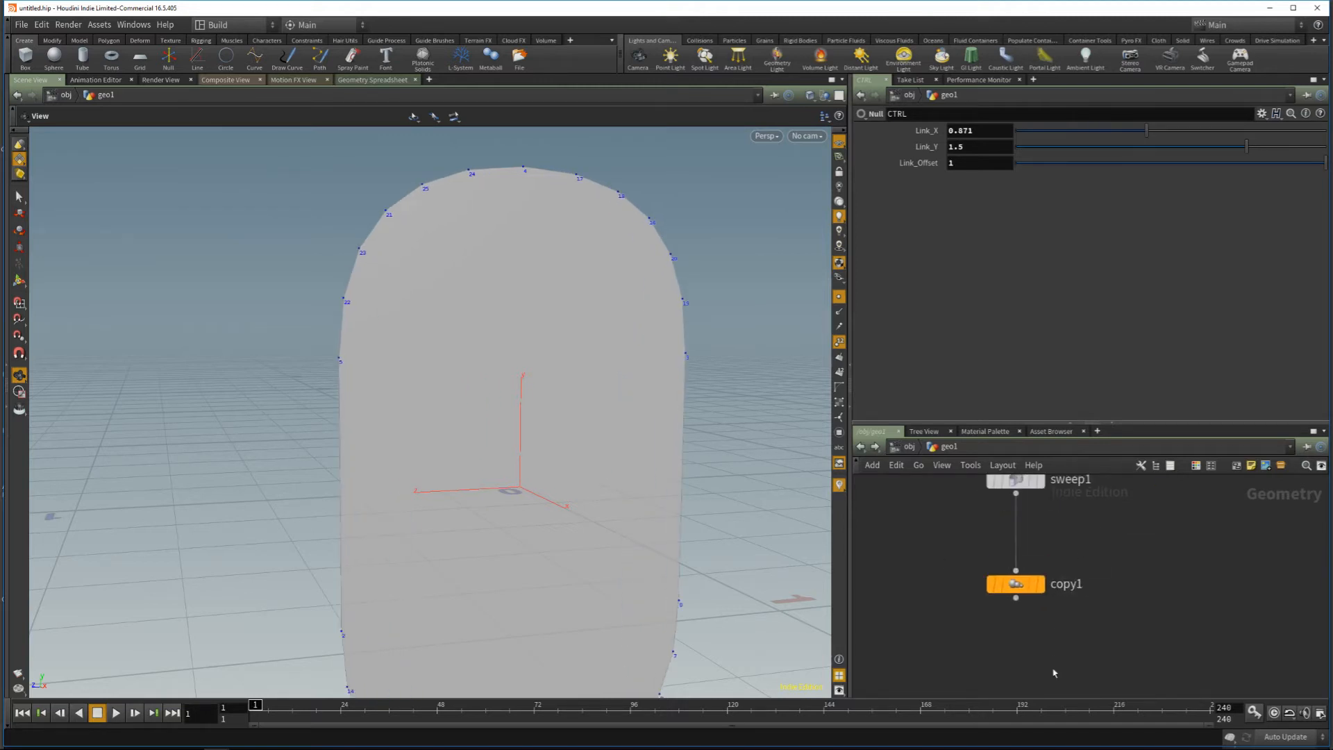
{"action": "middle_click_drag", "start_coordinate": [1081, 509], "coordinate": [1057, 624]}
{"action": "left_click", "coordinate": [1017, 596]}
{"action": "scroll", "coordinate": [560, 324], "scroll_direction": "down", "scroll_amount": 6}
{"action": "key", "text": "space+g"}
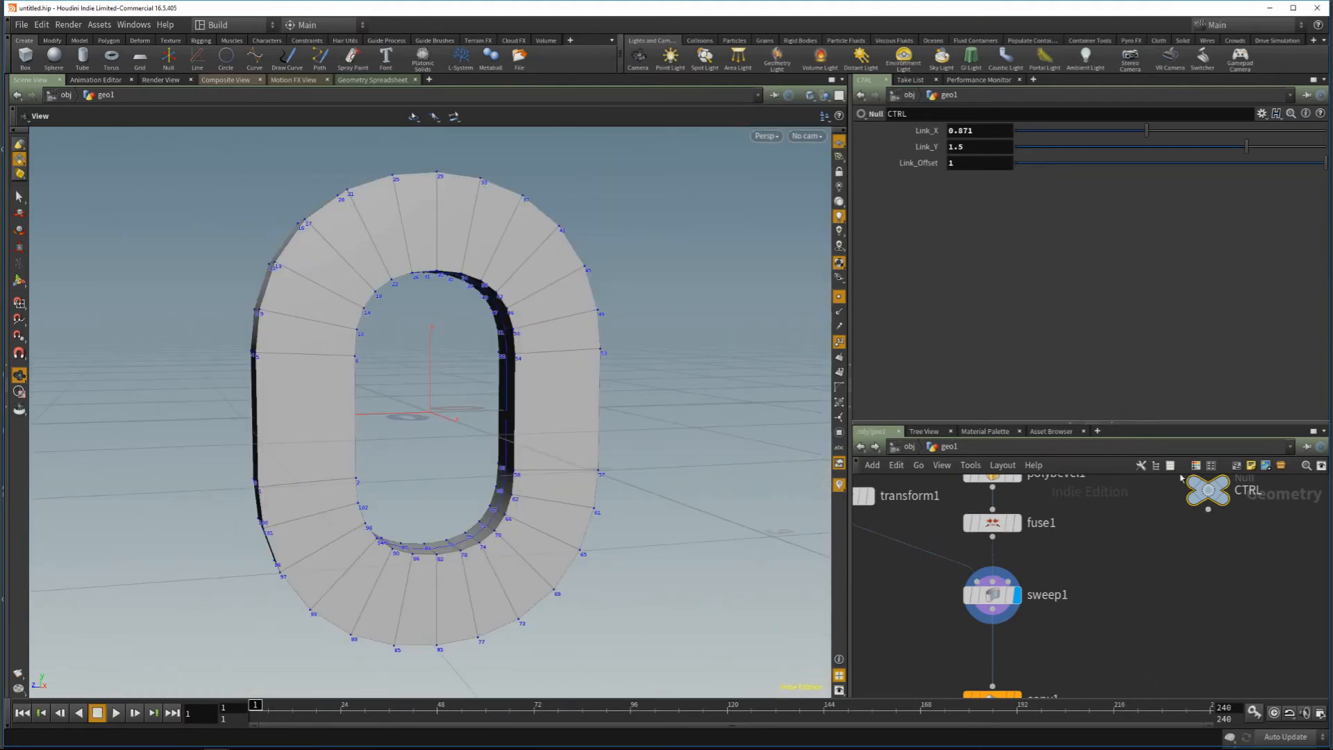
{"action": "left_click_drag", "start_coordinate": [1223, 174], "coordinate": [1119, 173]}
Step: Reposition the grid2 and transform1 nodes into a vertical column beside the grid1 branch
{"action": "middle_click_drag", "start_coordinate": [862, 556], "coordinate": [999, 682]}
{"action": "left_click_drag", "start_coordinate": [982, 579], "coordinate": [956, 551]}
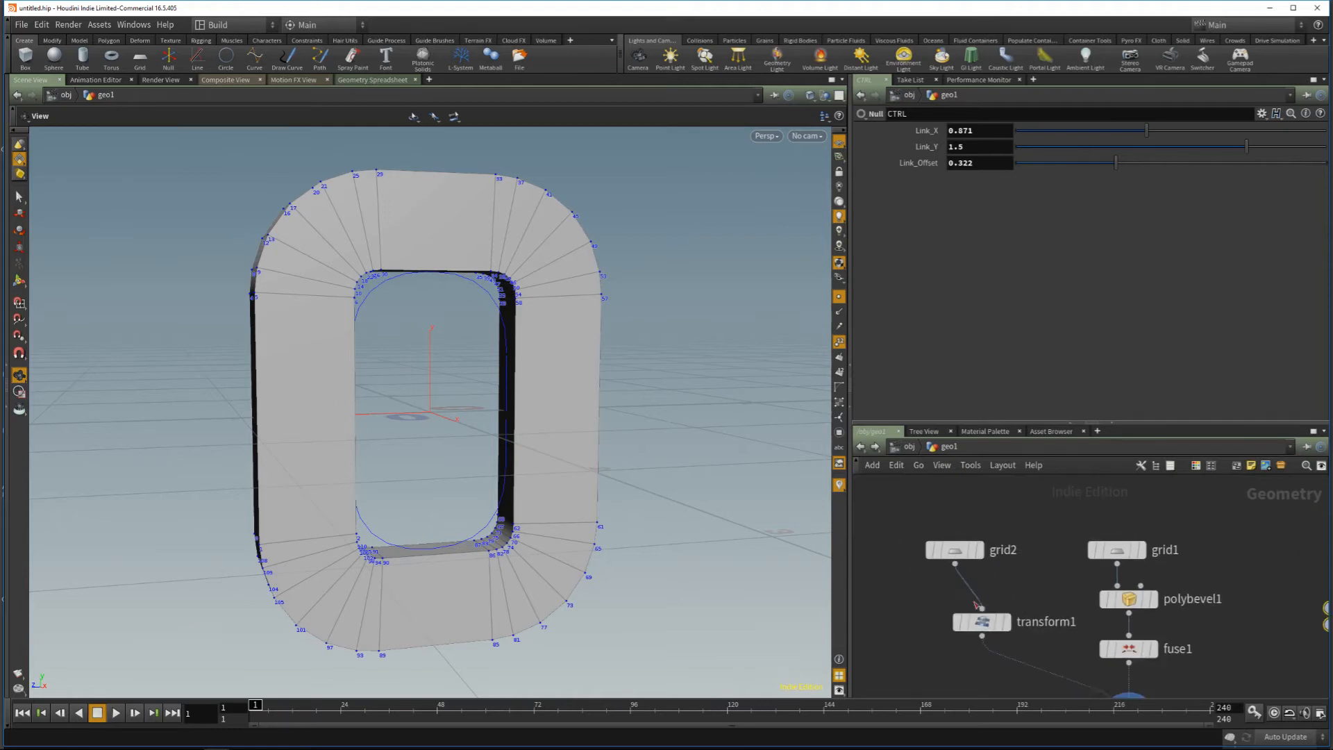
{"action": "left_click_drag", "start_coordinate": [981, 622], "coordinate": [956, 599]}
Step: Examine the swept link's inner corners from several angles and display the transform1 cross-section
{"action": "left_click_drag", "start_coordinate": [540, 446], "coordinate": [543, 451]}
{"action": "right_click_drag", "start_coordinate": [543, 451], "coordinate": [524, 512]}
{"action": "left_click_drag", "start_coordinate": [562, 550], "coordinate": [534, 510]}
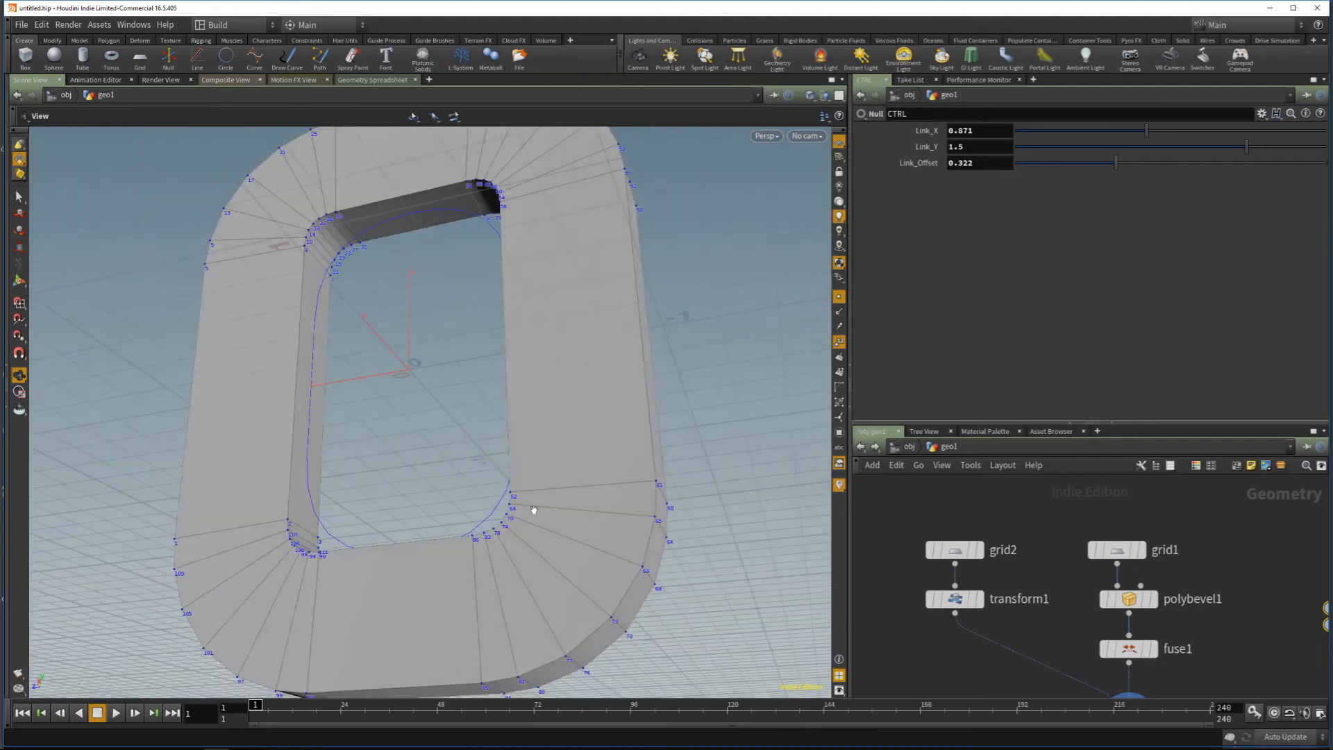
{"action": "left_click_drag", "start_coordinate": [565, 564], "coordinate": [595, 541]}
{"action": "left_click_drag", "start_coordinate": [613, 613], "coordinate": [462, 425]}
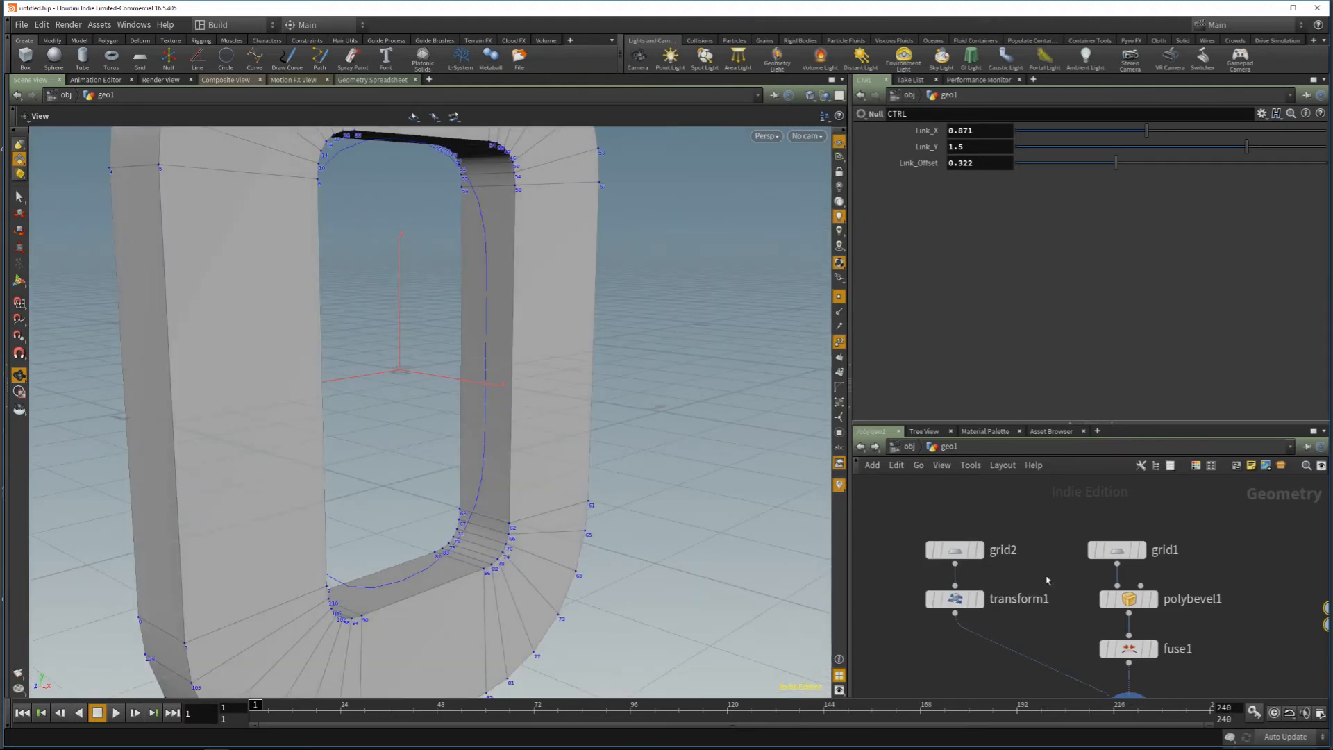
{"action": "middle_click_drag", "start_coordinate": [1048, 580], "coordinate": [1058, 502]}
{"action": "left_click", "coordinate": [989, 520]}
{"action": "left_click_drag", "start_coordinate": [575, 476], "coordinate": [554, 458]}
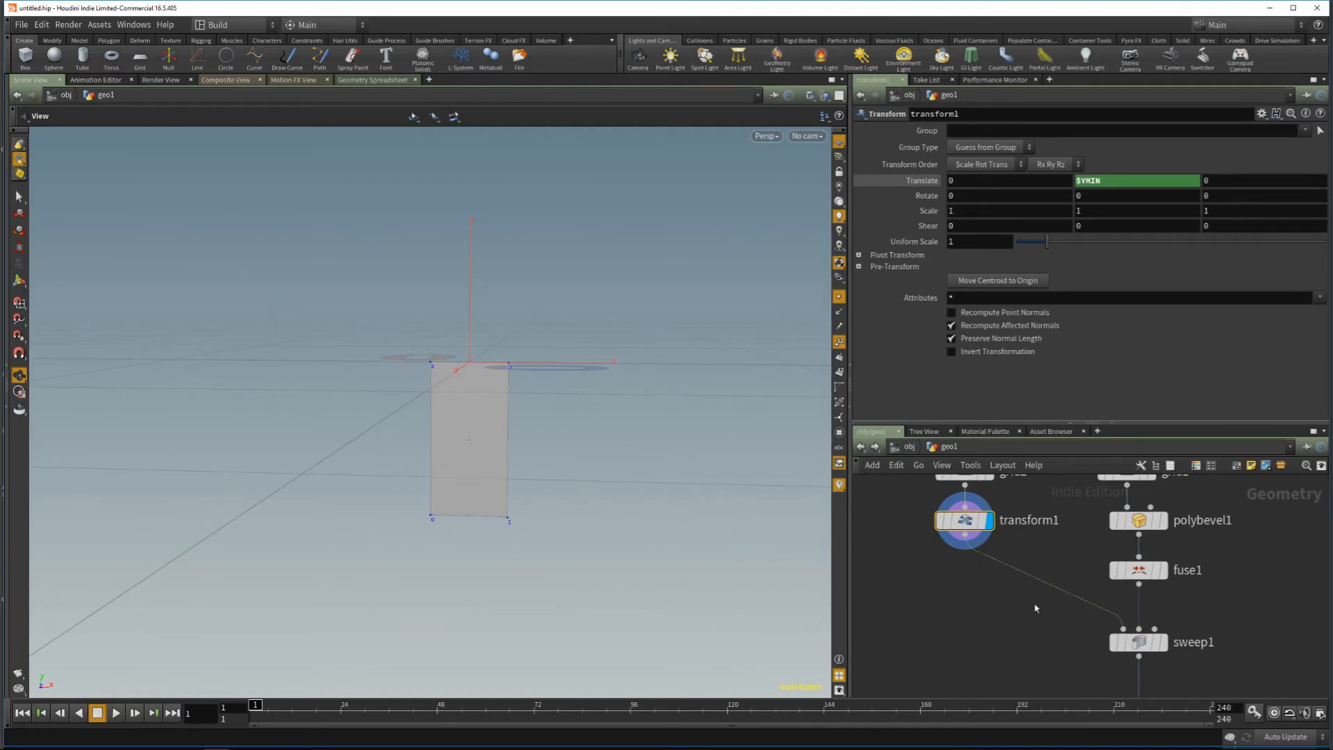
{"action": "middle_click_drag", "start_coordinate": [1036, 608], "coordinate": [1005, 633]}
{"action": "left_click_drag", "start_coordinate": [588, 428], "coordinate": [562, 434]}
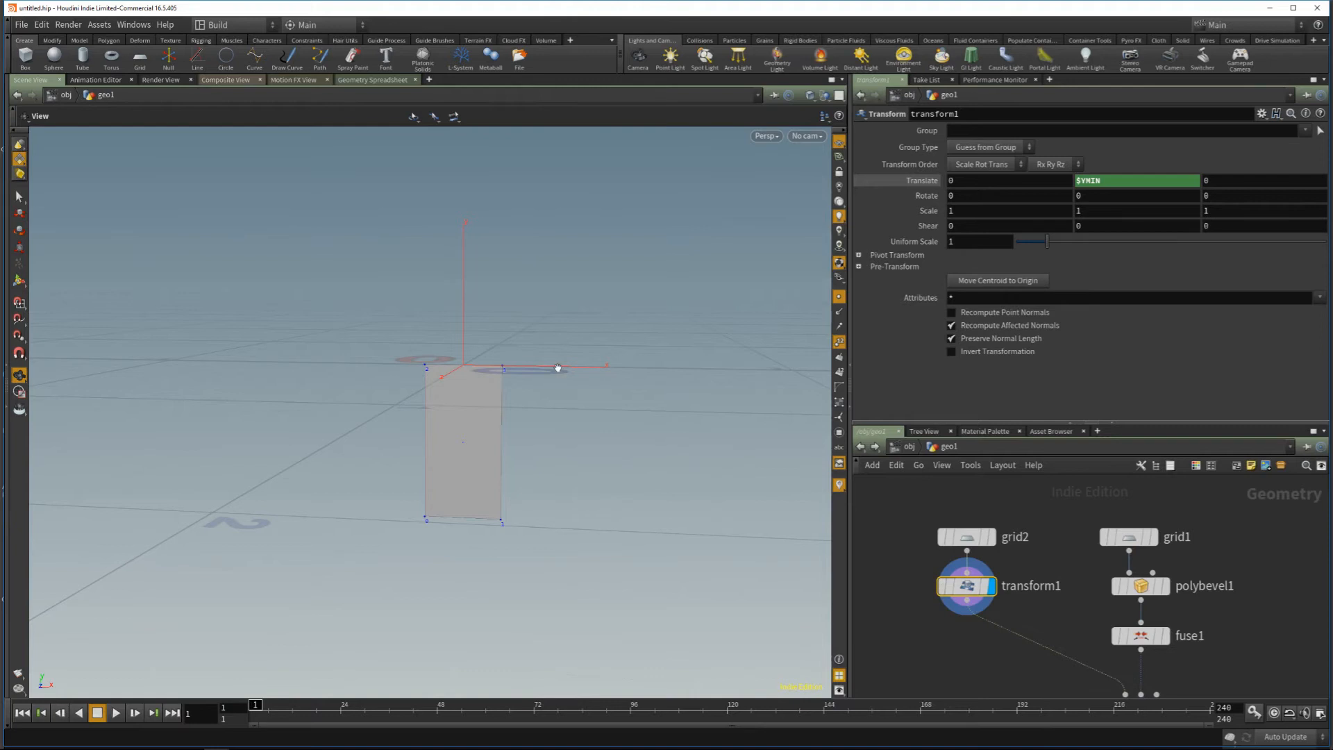
Step: Select the two upper points of the cross-section and add a Group node for them after transform1
{"action": "key", "text": "Tab"}
{"action": "mouse_move", "coordinate": [563, 366]}
{"action": "left_click", "coordinate": [381, 141]}
{"action": "key", "text": "s"}
{"action": "key", "text": "1"}
{"action": "left_click_drag", "start_coordinate": [377, 320], "coordinate": [600, 397]}
{"action": "key", "text": "Tab"}
{"action": "type", "text": "gr"}
{"action": "key", "text": "Return"}
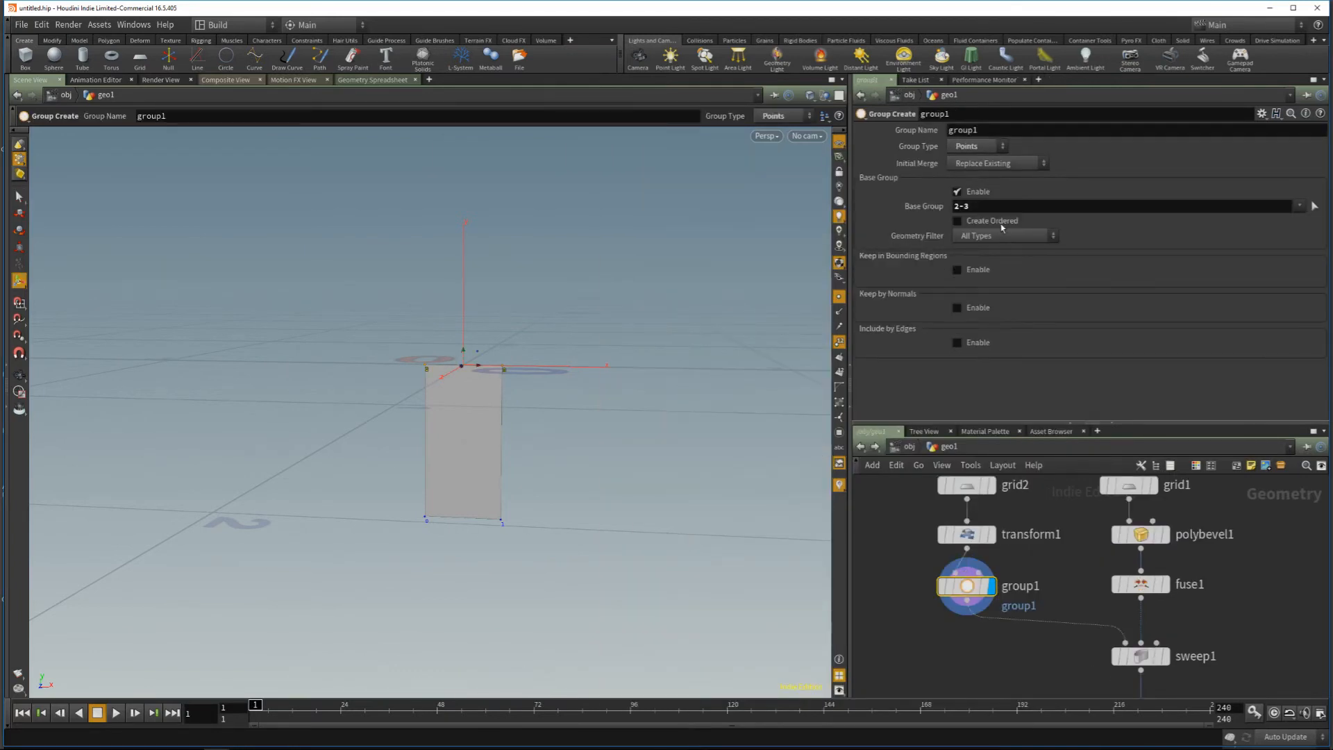
Step: Name the new point group Inner
{"action": "double_click", "coordinate": [1001, 130]}
{"action": "key", "text": "BackSpace"}
{"action": "type", "text": "Inne"}
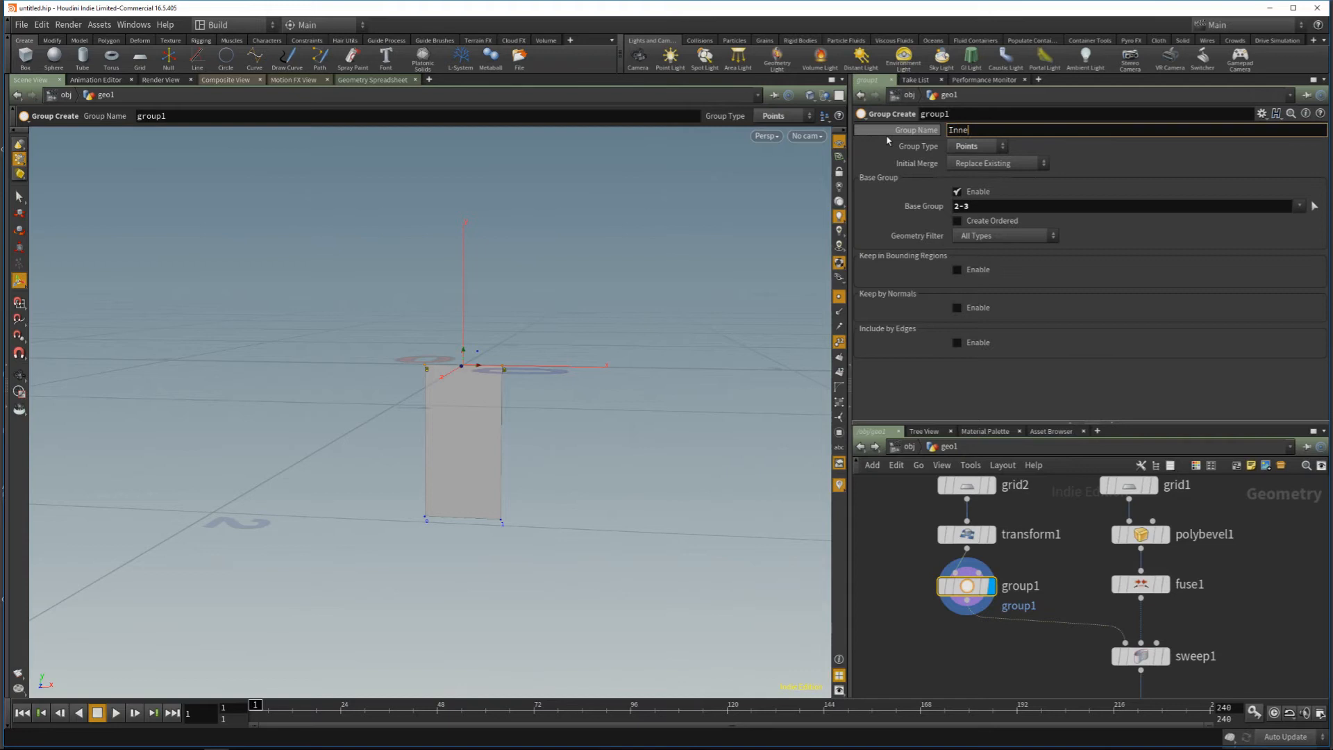
{"action": "type", "text": "r"}
{"action": "key", "text": "Return"}
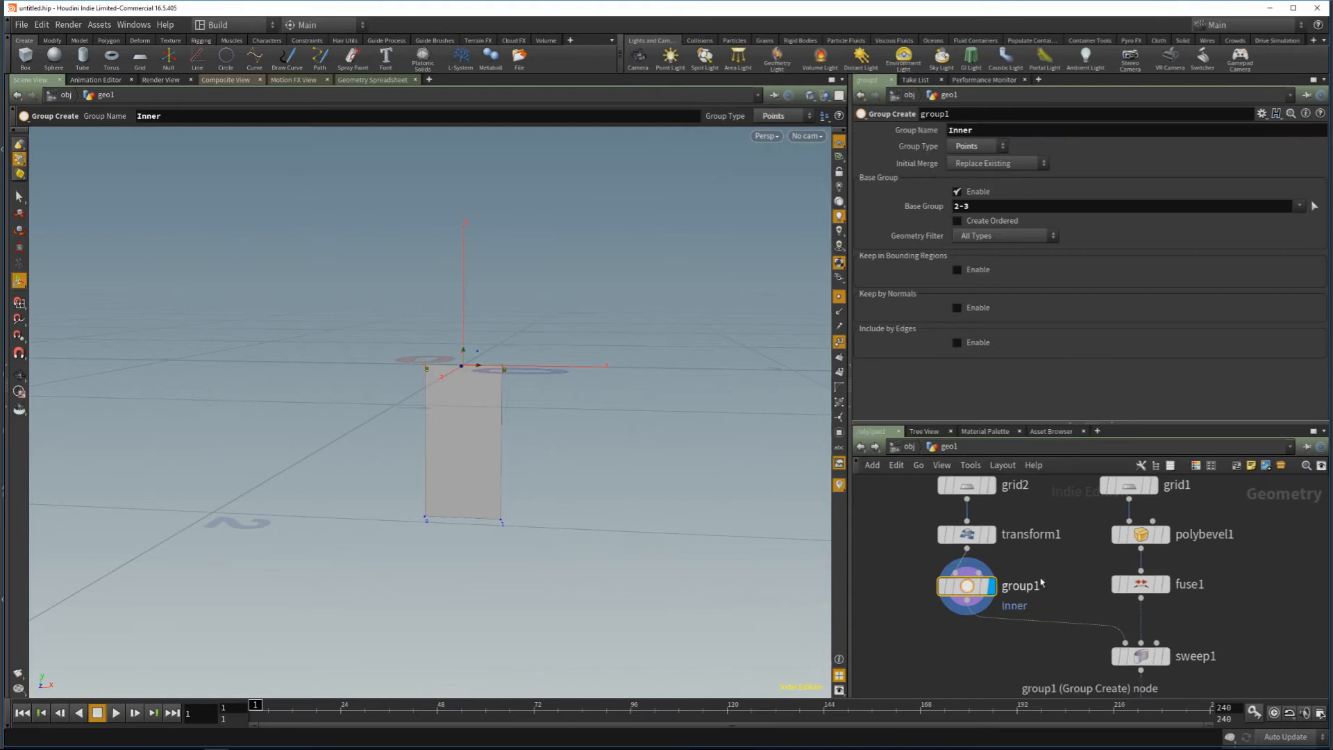
Step: Enlarge the network editor and realign grid2, transform1 and group1 farther from the grid1 branch
{"action": "middle_click_drag", "start_coordinate": [1083, 494], "coordinate": [1090, 533]}
{"action": "left_click_drag", "start_coordinate": [1095, 422], "coordinate": [1093, 341]}
{"action": "left_click_drag", "start_coordinate": [973, 485], "coordinate": [939, 464]}
{"action": "left_click_drag", "start_coordinate": [975, 532], "coordinate": [941, 508]}
{"action": "left_click_drag", "start_coordinate": [981, 586], "coordinate": [946, 565]}
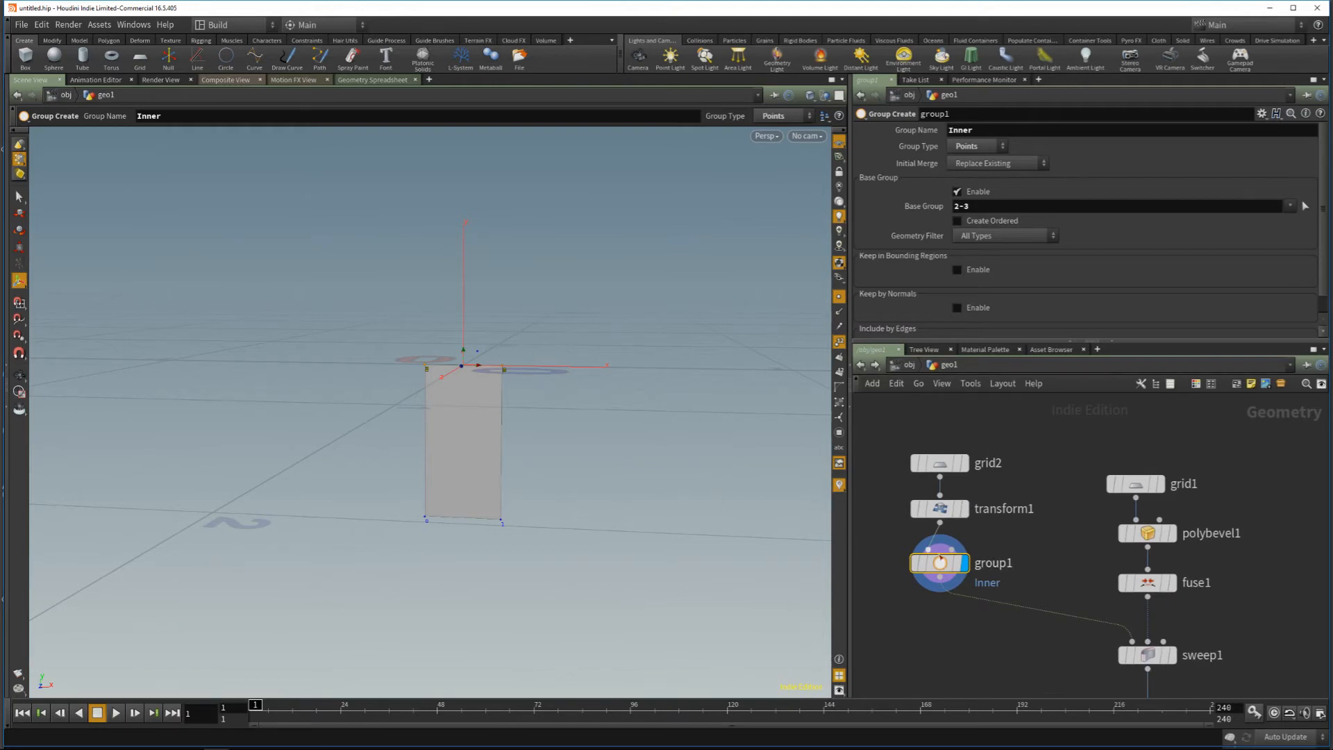
{"action": "left_click_drag", "start_coordinate": [941, 562], "coordinate": [941, 557]}
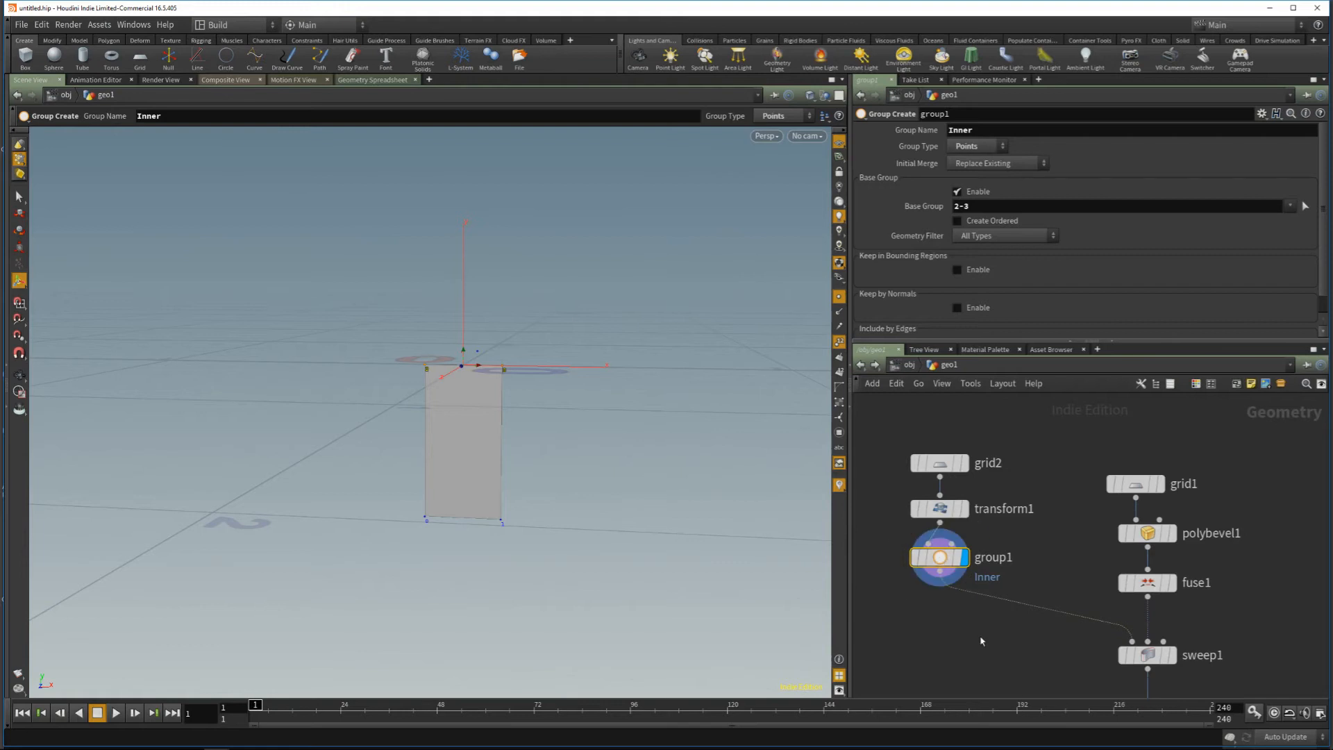
Step: Insert a Color node between group1 and sweep1 and display it
{"action": "key", "text": "Tab"}
{"action": "type", "text": "color"}
{"action": "key", "text": "Return"}
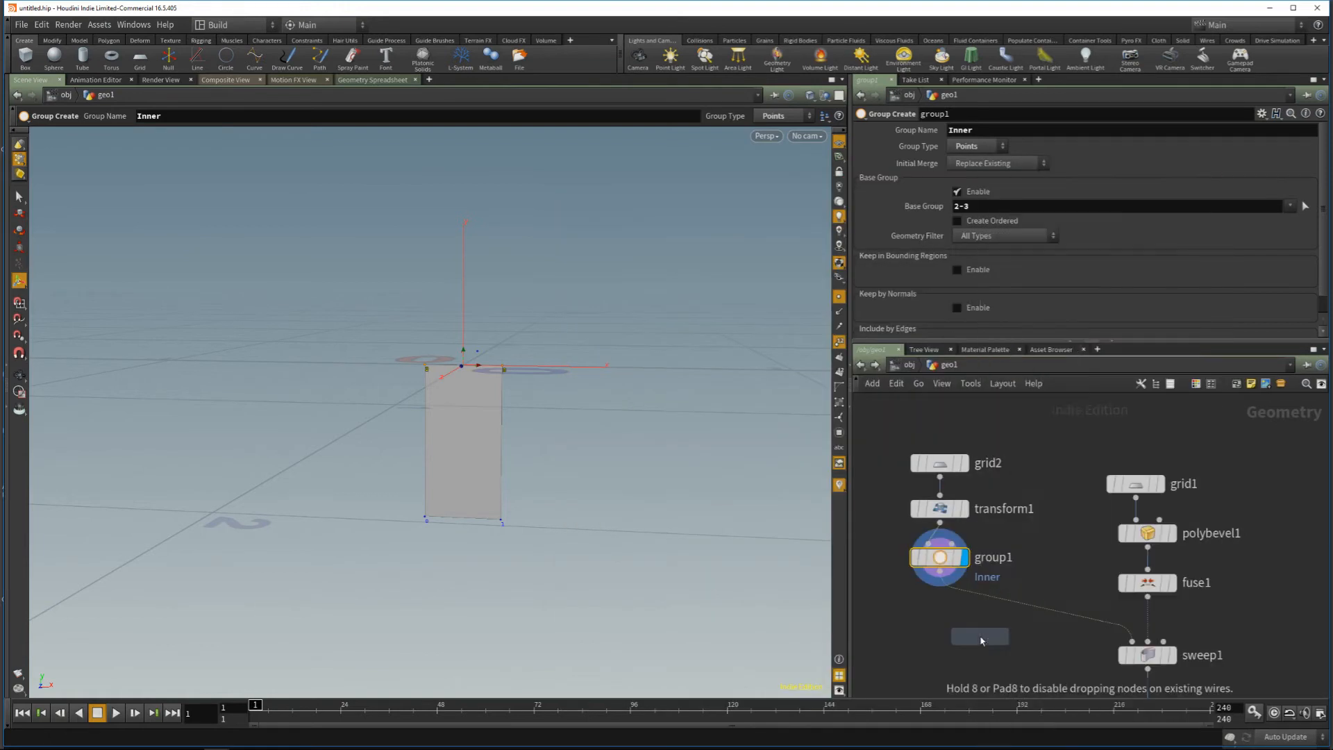
{"action": "left_click", "coordinate": [1001, 614]}
{"action": "left_click_drag", "start_coordinate": [1002, 613], "coordinate": [940, 608]}
{"action": "left_click", "coordinate": [965, 609]}
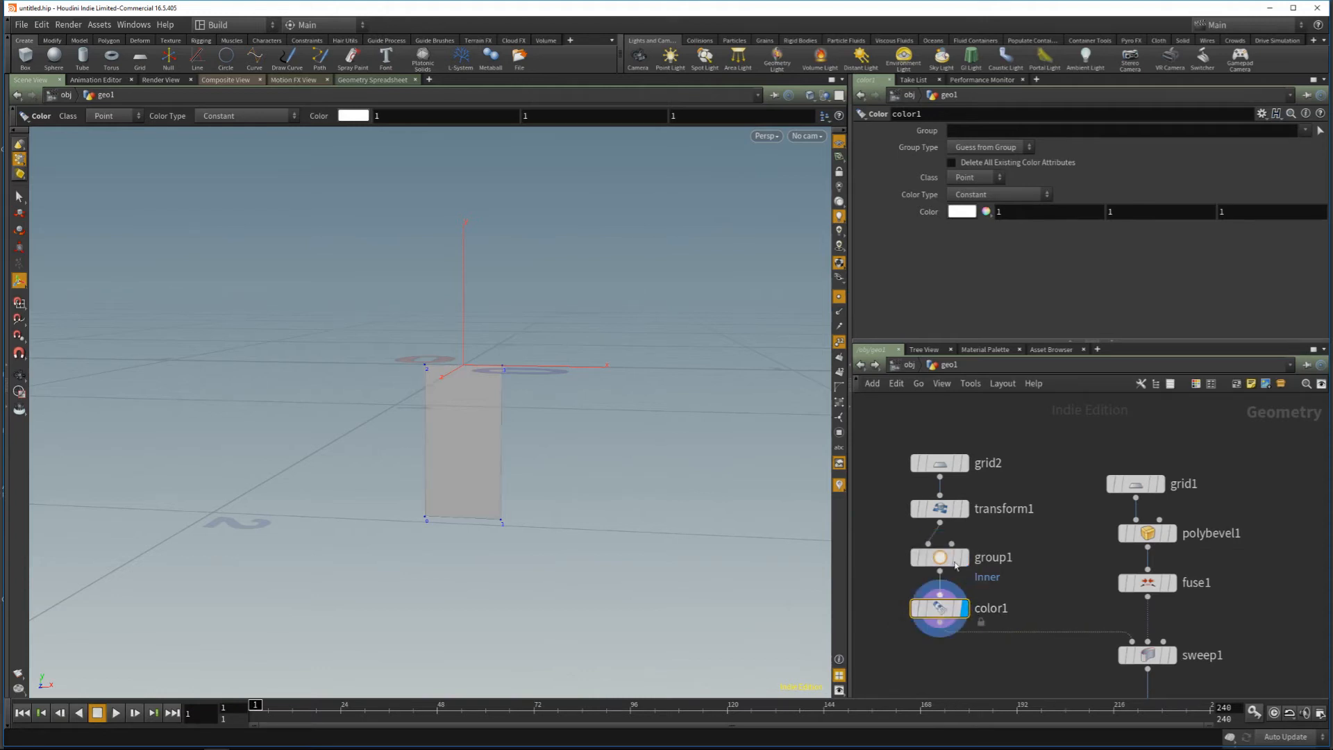
Step: Limit color1 to the Inner group and set its colour to red (0.9, 0, 0)
{"action": "left_click", "coordinate": [1310, 130]}
{"action": "left_click", "coordinate": [1308, 147]}
{"action": "left_click", "coordinate": [961, 211]}
{"action": "left_click", "coordinate": [938, 132]}
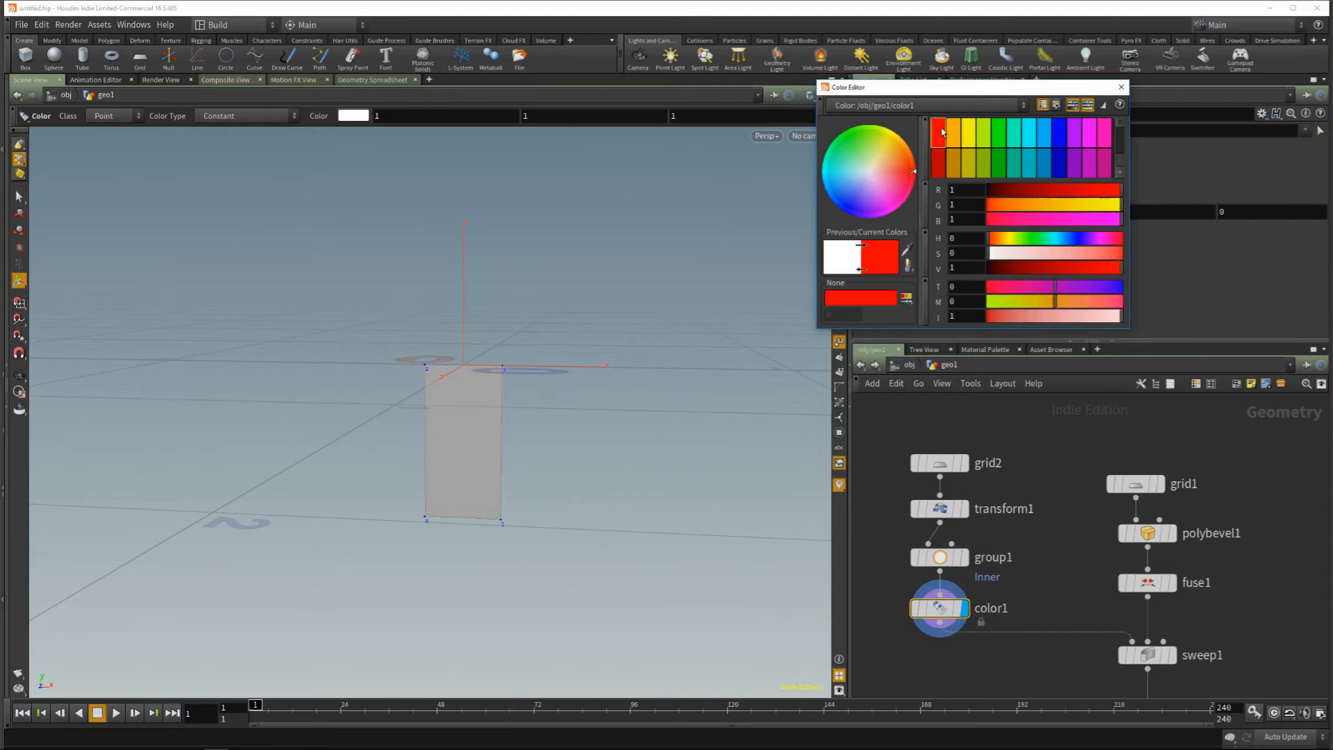
{"action": "left_click", "coordinate": [1123, 87]}
Step: Display sweep1 and examine how the Inner group's red colour spreads over the swept link
{"action": "middle_click_drag", "start_coordinate": [1214, 631], "coordinate": [1178, 541]}
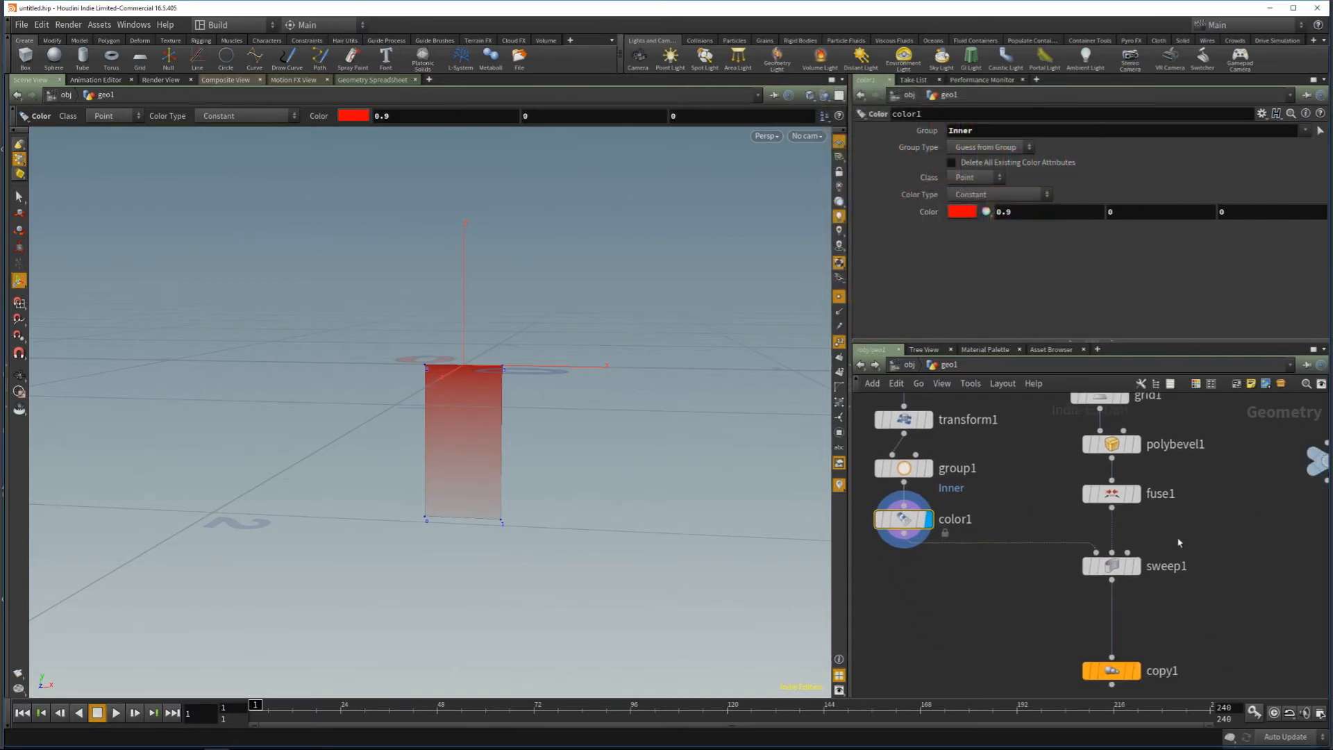
{"action": "left_click", "coordinate": [1136, 566]}
{"action": "left_click_drag", "start_coordinate": [689, 427], "coordinate": [518, 408], "text": "alt"}
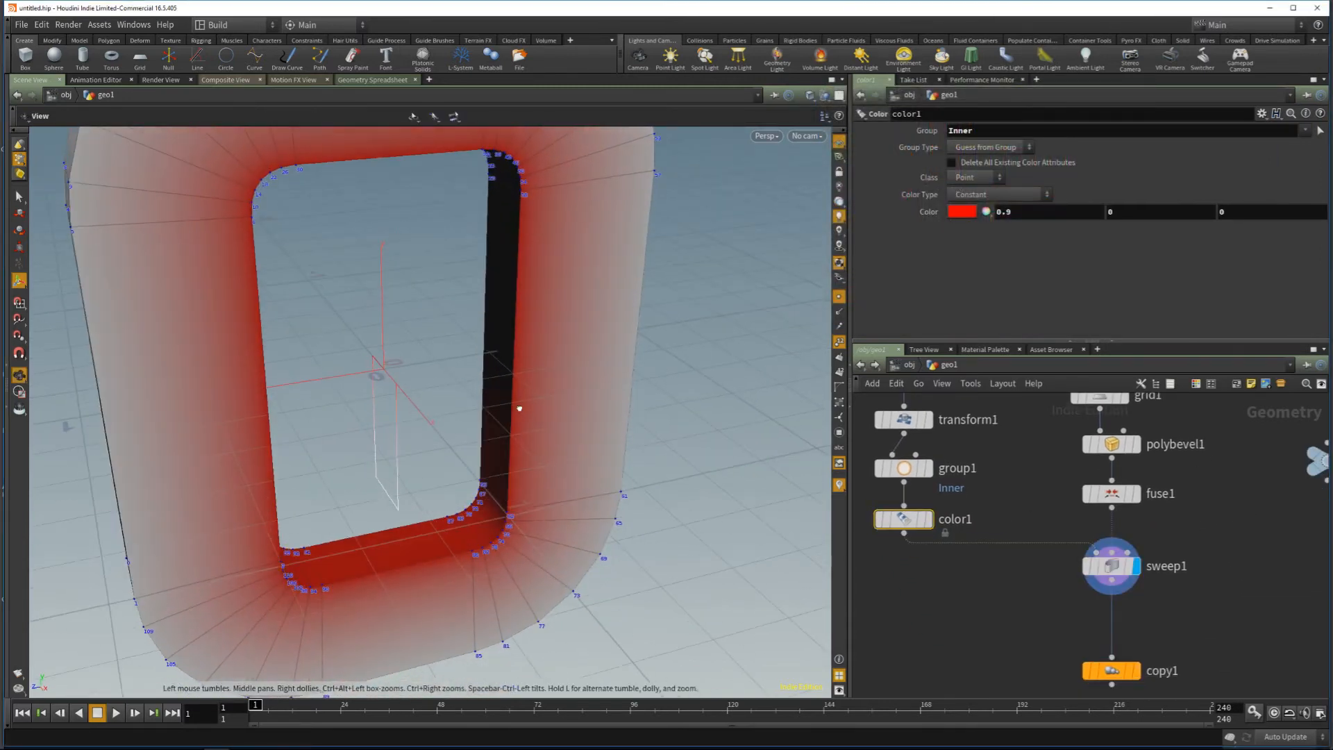
{"action": "middle_click_drag", "start_coordinate": [451, 420], "coordinate": [530, 428], "text": "alt"}
{"action": "right_click_drag", "start_coordinate": [530, 428], "coordinate": [519, 421], "text": "alt"}
{"action": "mouse_move", "coordinate": [519, 421]}
{"action": "left_mouse_down"}
{"action": "mouse_move", "coordinate": [583, 372]}
{"action": "mouse_move", "coordinate": [548, 419]}
{"action": "mouse_move", "coordinate": [511, 410]}
{"action": "left_mouse_up"}
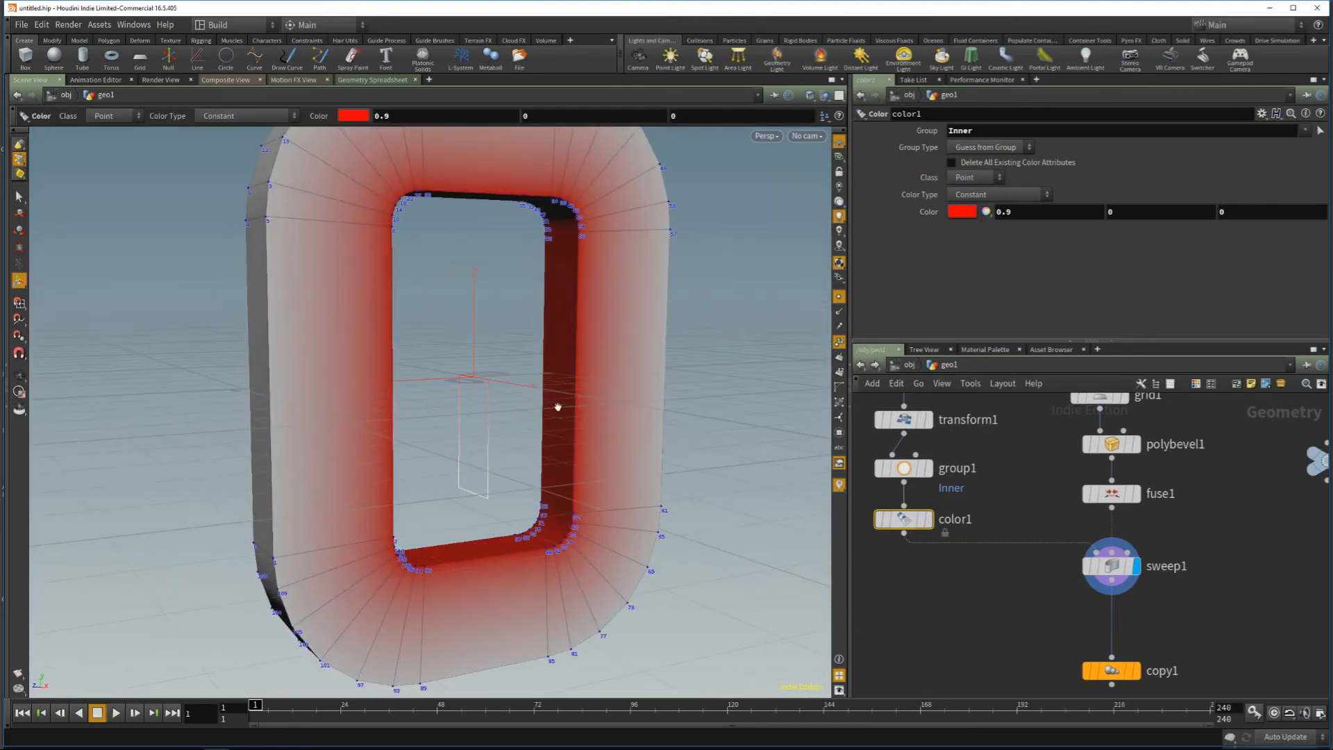
{"action": "middle_click_drag", "start_coordinate": [558, 407], "coordinate": [514, 446], "text": "alt"}
{"action": "mouse_move", "coordinate": [515, 447]}
{"action": "left_mouse_down", "text": "alt"}
{"action": "mouse_move", "coordinate": [476, 440]}
{"action": "mouse_move", "coordinate": [498, 443]}
{"action": "left_mouse_up", "text": "alt"}
Step: Move color1 farther down, insert a duplicate of group1 between group1 and color1, and display the duplicate
{"action": "middle_click_drag", "start_coordinate": [910, 558], "coordinate": [929, 547]}
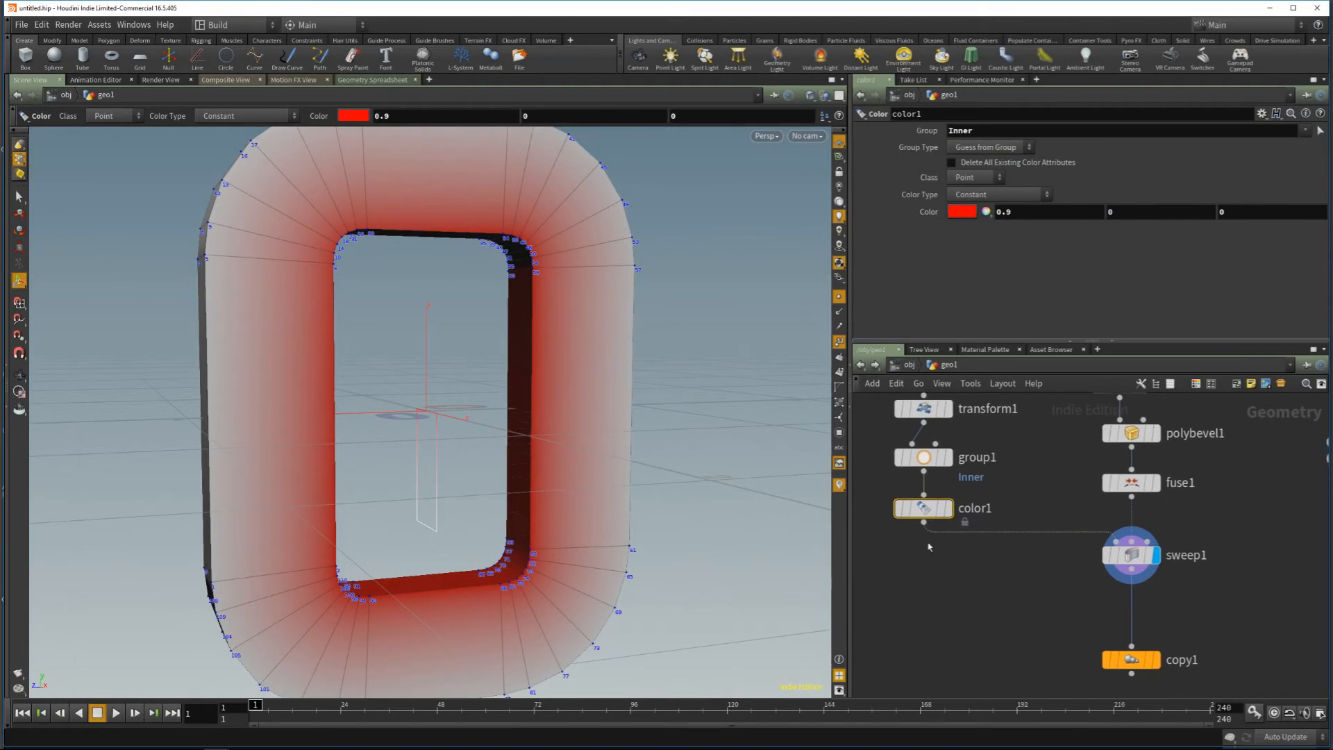
{"action": "left_click_drag", "start_coordinate": [923, 509], "coordinate": [923, 607]}
{"action": "left_click", "coordinate": [923, 457]}
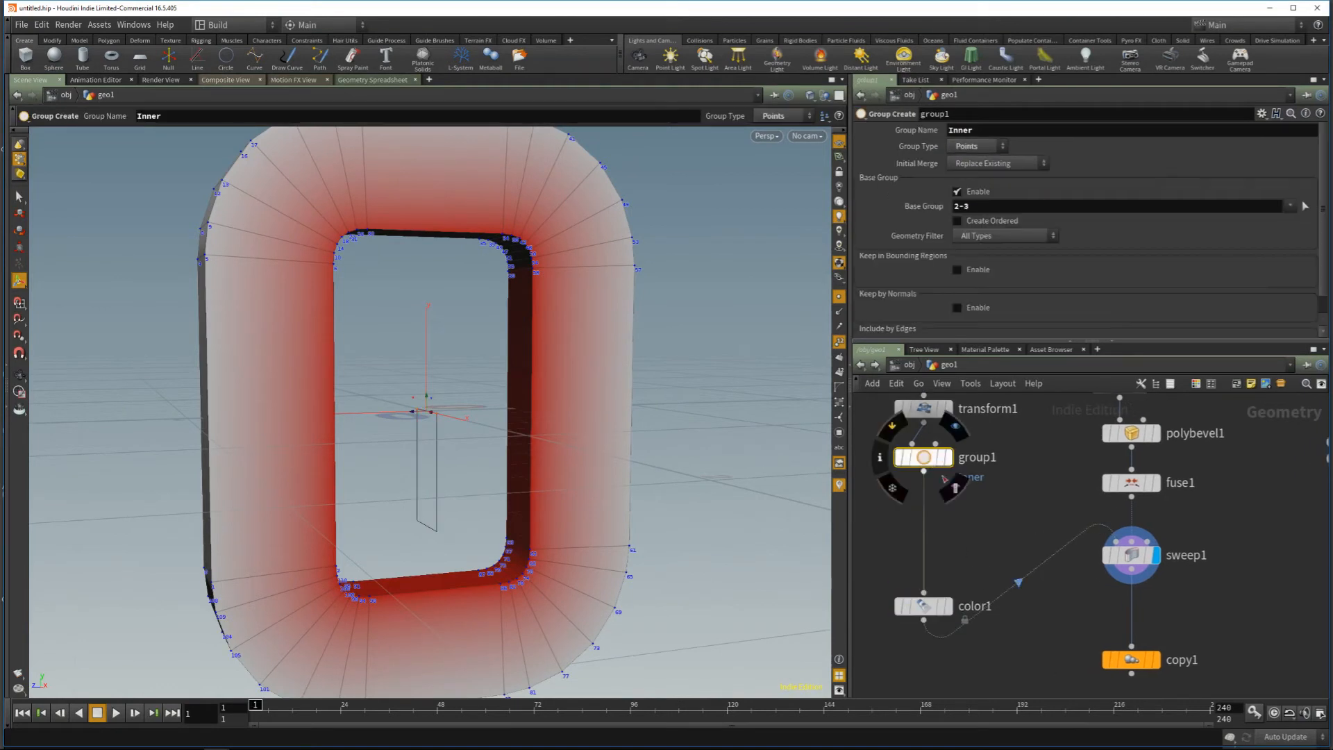
{"action": "key", "text": "ctrl+c"}
{"action": "key", "text": "ctrl+v"}
{"action": "left_click_drag", "start_coordinate": [966, 508], "coordinate": [928, 520]}
{"action": "left_click", "coordinate": [948, 515]}
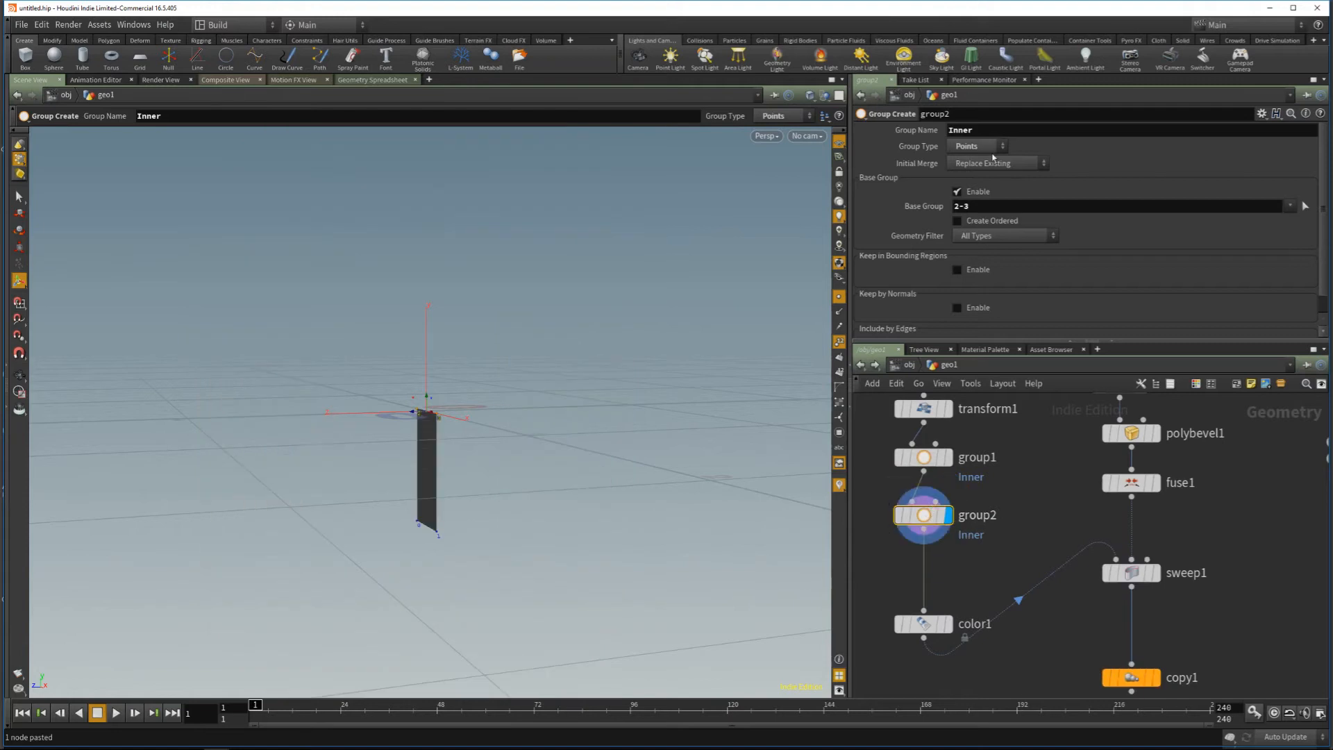
Step: Rename the duplicated node's point group to Outter
{"action": "mouse_move", "coordinate": [488, 428]}
{"action": "left_mouse_down", "text": "alt"}
{"action": "mouse_move", "coordinate": [559, 409]}
{"action": "mouse_move", "coordinate": [552, 421]}
{"action": "left_mouse_up", "text": "alt"}
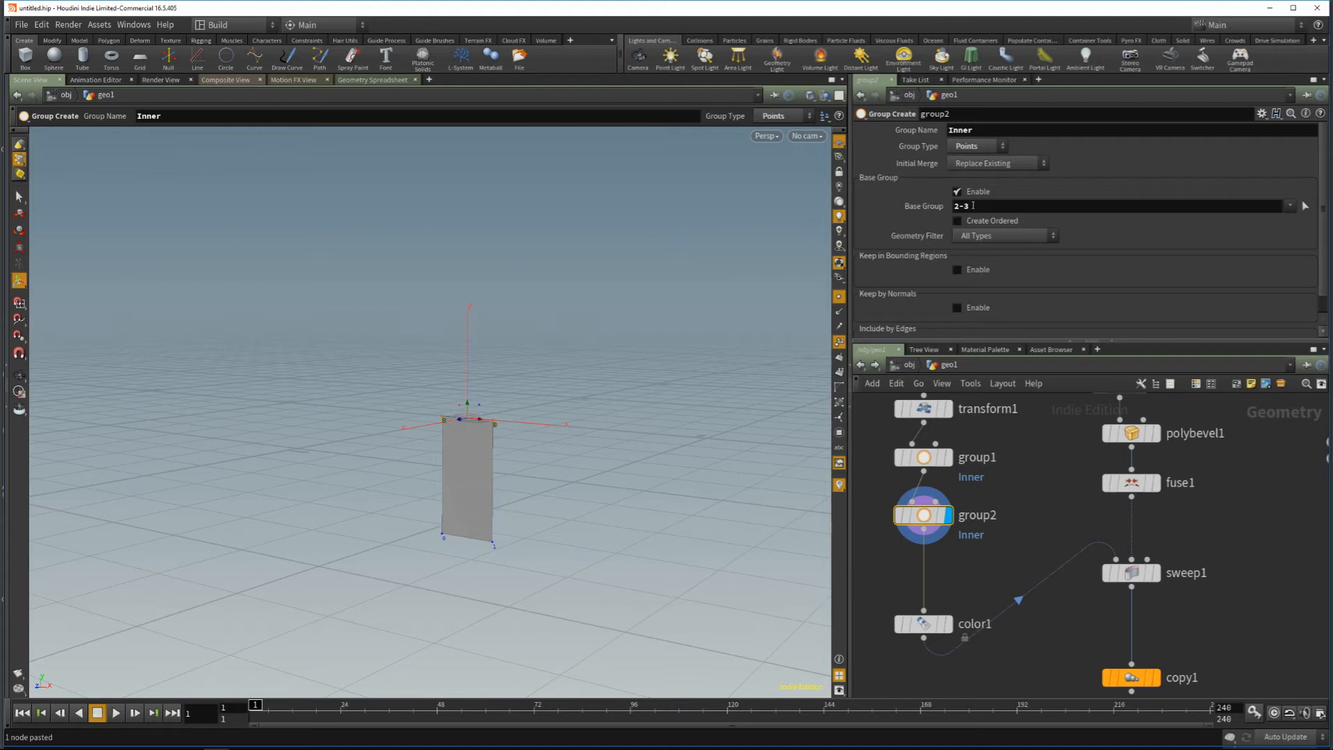
{"action": "right_click_drag", "start_coordinate": [416, 449], "coordinate": [556, 253], "text": "alt"}
{"action": "middle_click_drag", "start_coordinate": [533, 397], "coordinate": [507, 323], "text": "alt"}
{"action": "right_click_drag", "start_coordinate": [496, 345], "coordinate": [445, 429], "text": "alt"}
{"action": "left_click_drag", "start_coordinate": [486, 401], "coordinate": [512, 411], "text": "alt"}
{"action": "left_click", "coordinate": [998, 132]}
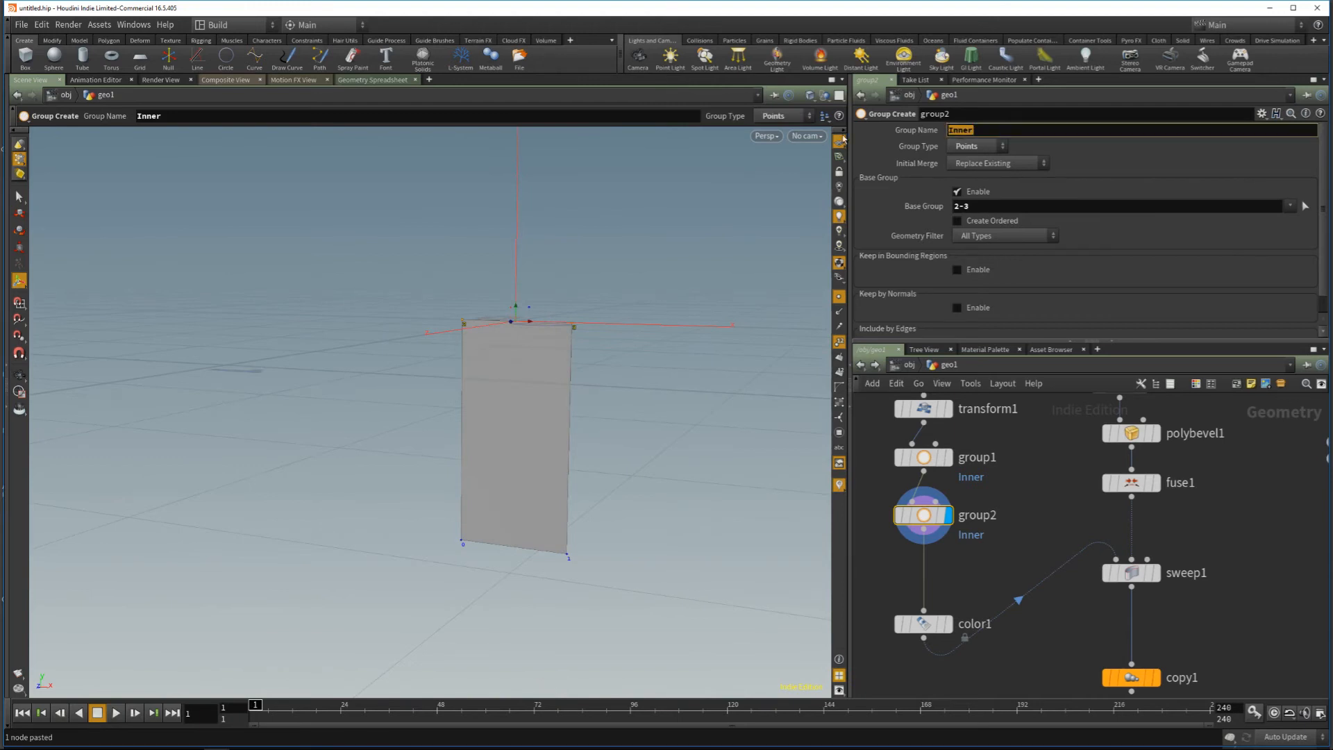
{"action": "type", "text": "Ouuter"}
{"action": "key", "text": "Return"}
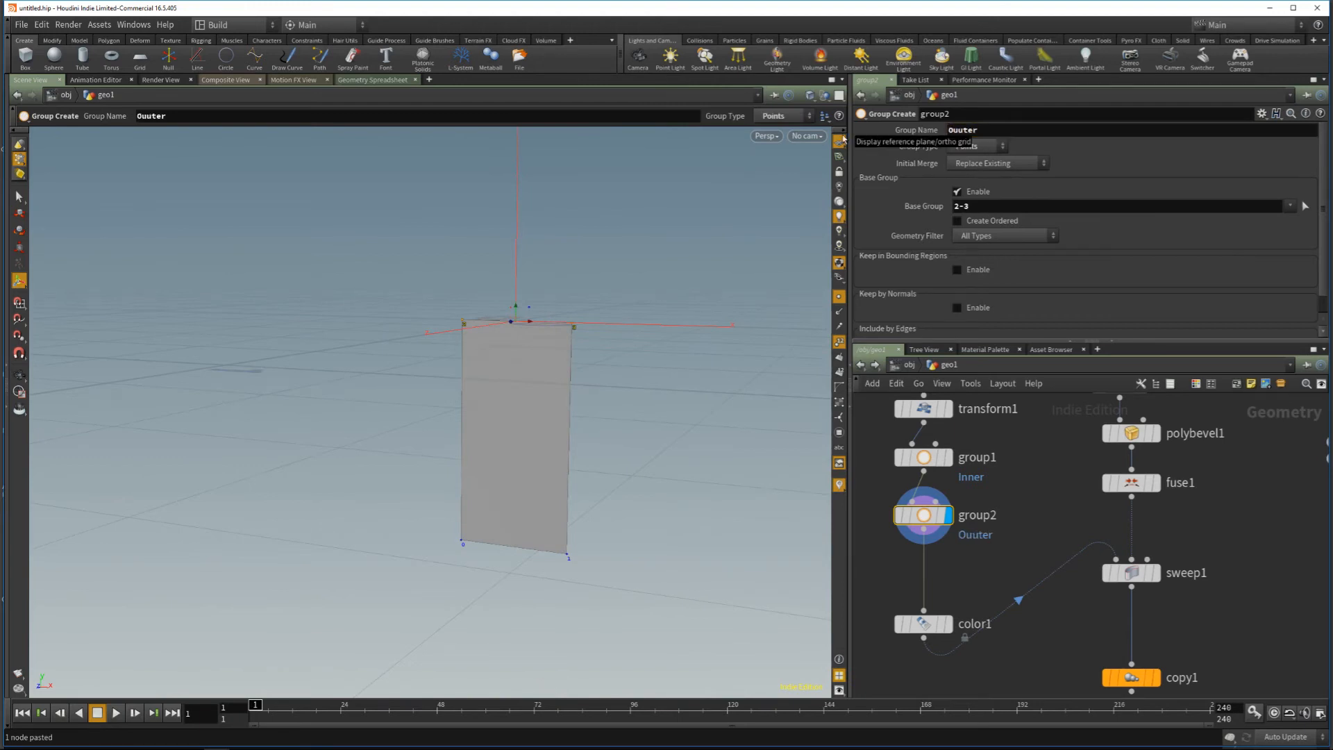
{"action": "left_click_drag", "start_coordinate": [1009, 131], "coordinate": [905, 137]}
{"action": "type", "text": "Outter"}
{"action": "key", "text": "Return"}
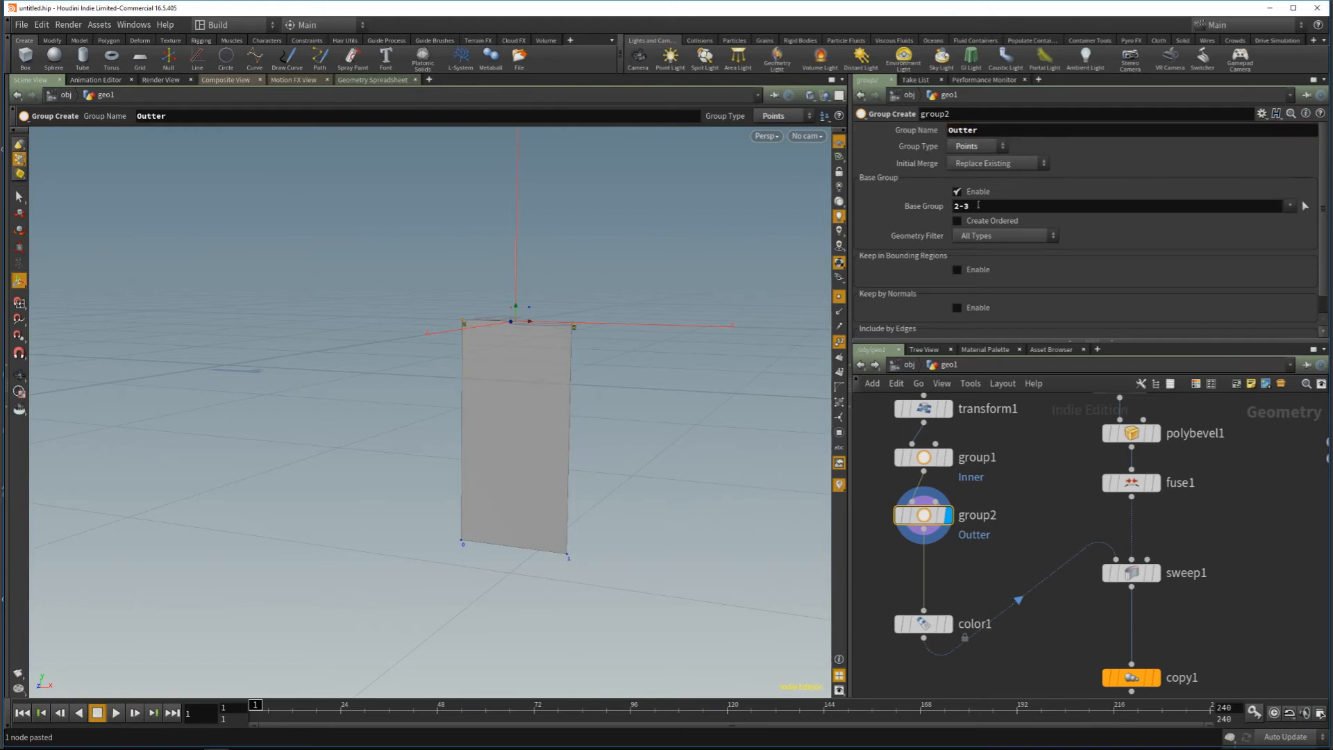
Step: Set the Outter group's base group to points 0 1
{"action": "left_click_drag", "start_coordinate": [978, 206], "coordinate": [925, 211]}
{"action": "type", "text": "0 1"}
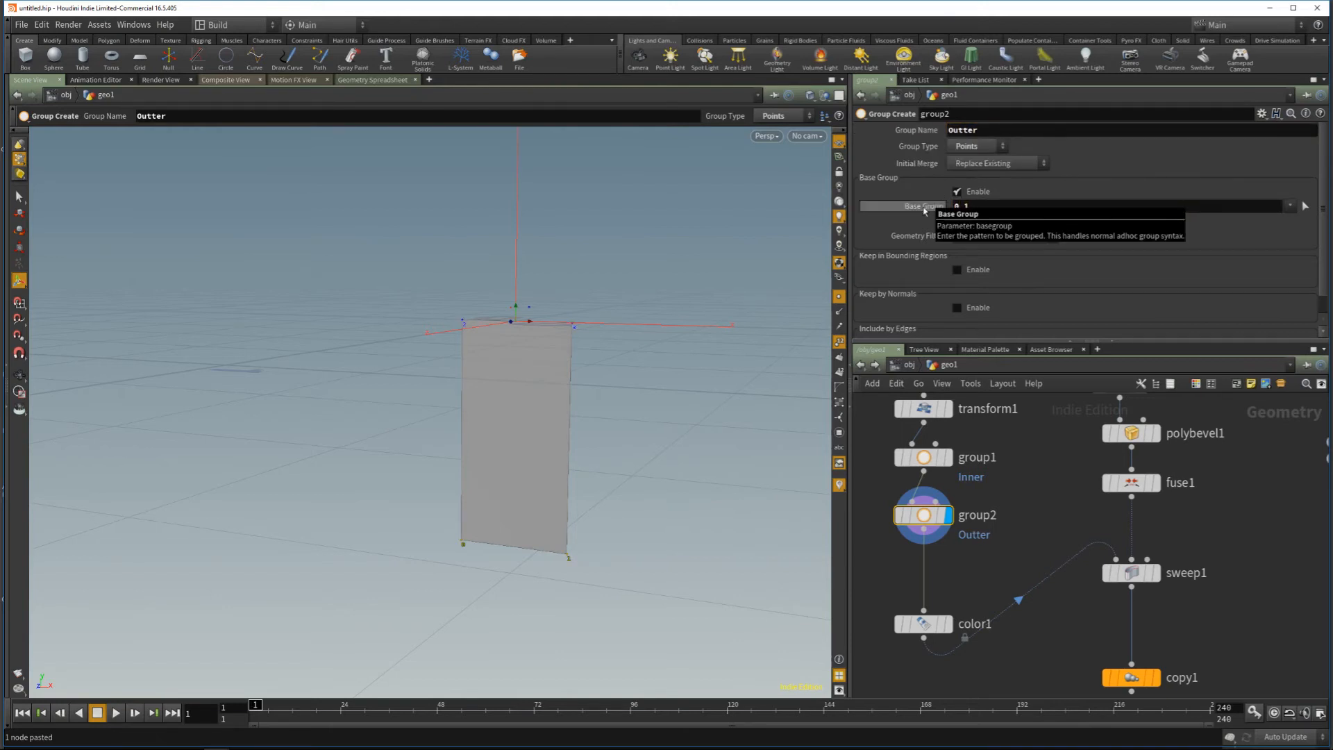
{"action": "key", "text": "Return"}
Step: Rewrite the Inner group's base group on group1 as 2 3
{"action": "left_click", "coordinate": [927, 457]}
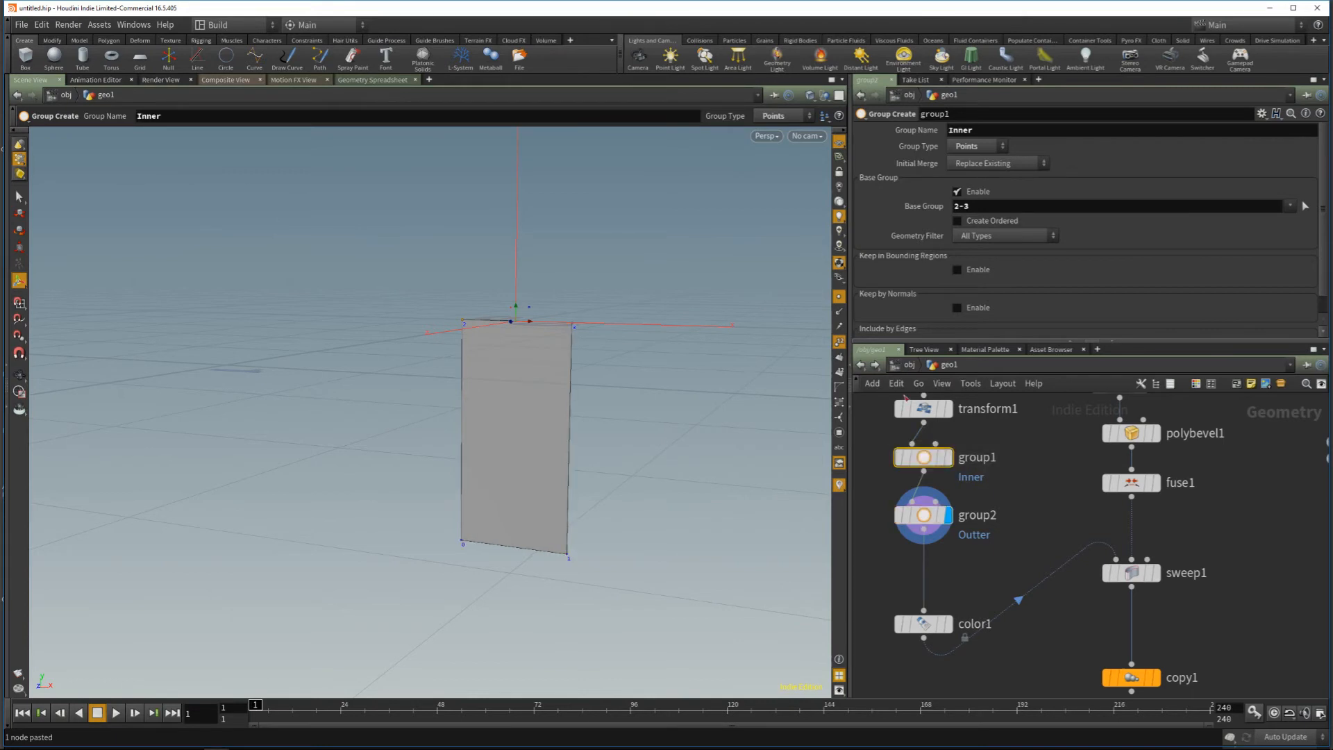
{"action": "left_click", "coordinate": [959, 206]}
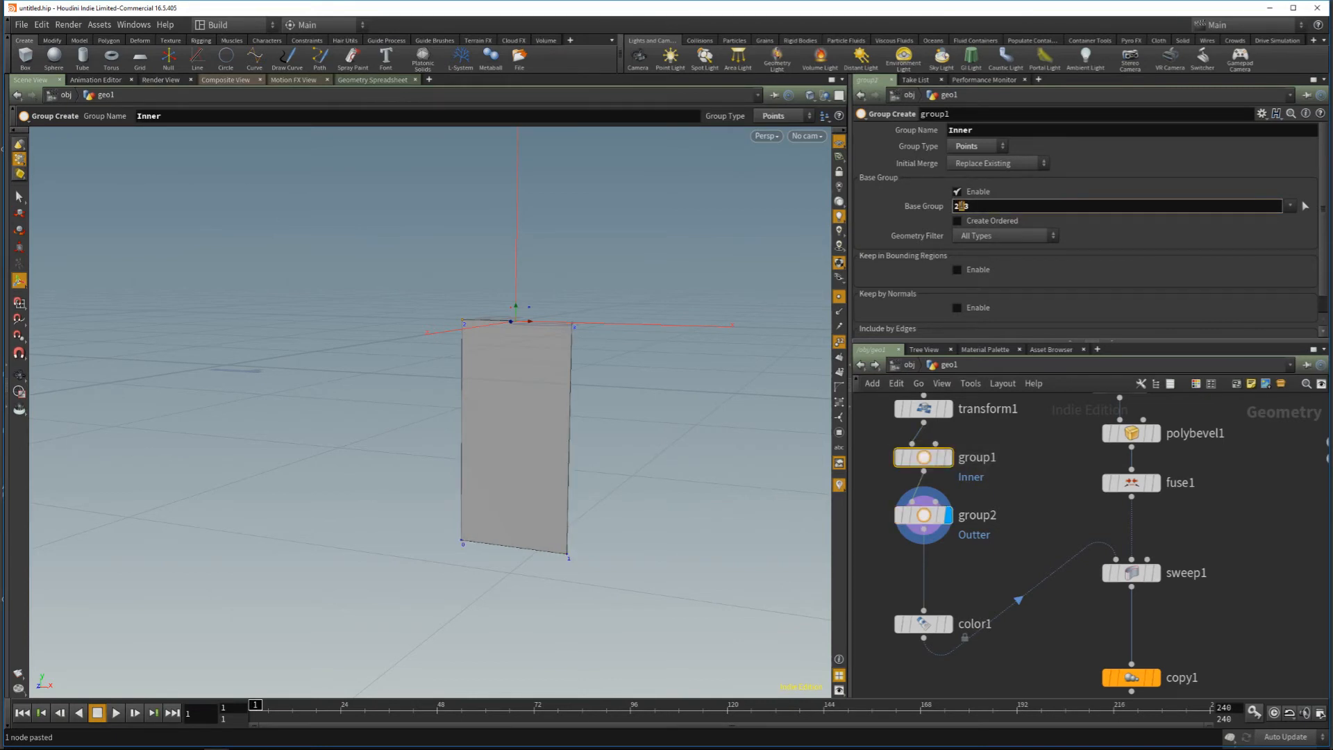
{"action": "type", "text": "3"}
{"action": "key", "text": "Return"}
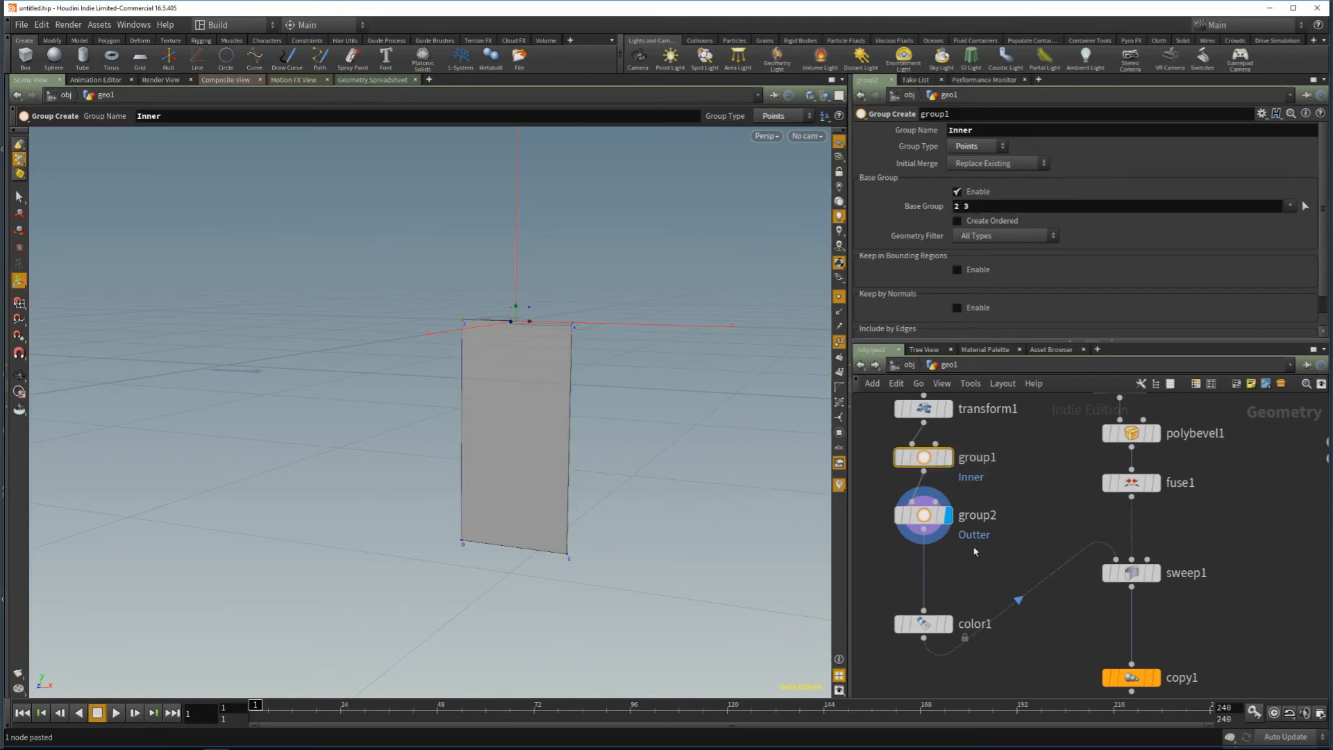
Step: Move color1 up directly beneath group2 and display the sweep1 result
{"action": "left_click", "coordinate": [918, 514]}
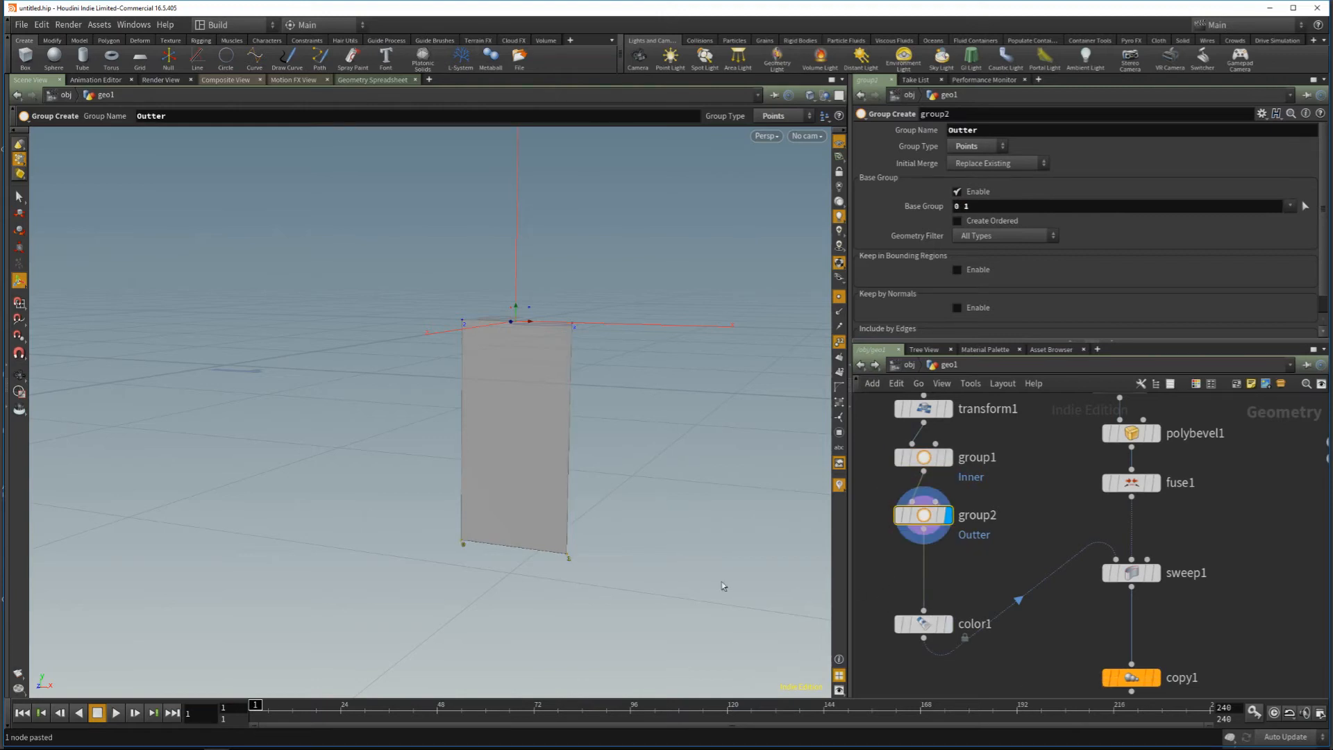
{"action": "left_click", "coordinate": [949, 625]}
{"action": "left_click_drag", "start_coordinate": [928, 624], "coordinate": [928, 572]}
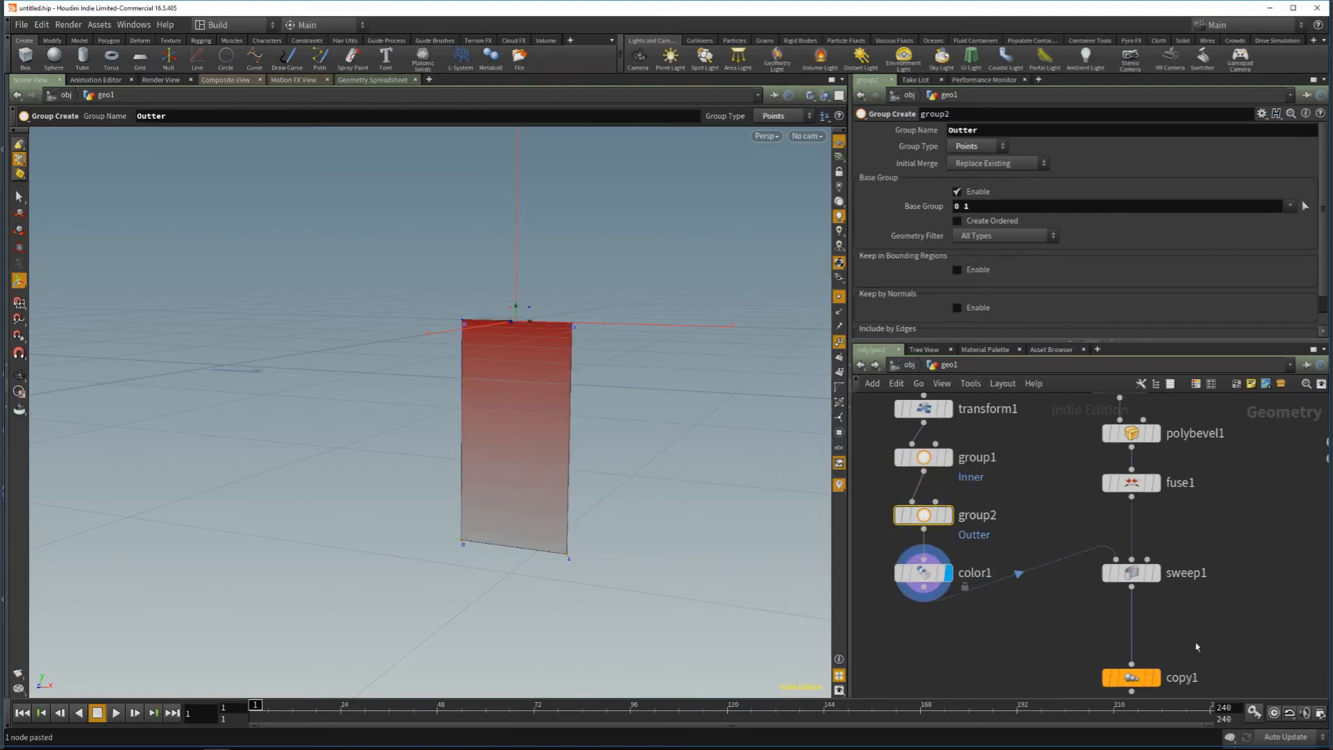
{"action": "middle_click_drag", "start_coordinate": [1197, 646], "coordinate": [1191, 626]}
{"action": "left_click", "coordinate": [1150, 554]}
{"action": "left_click", "coordinate": [1125, 553]}
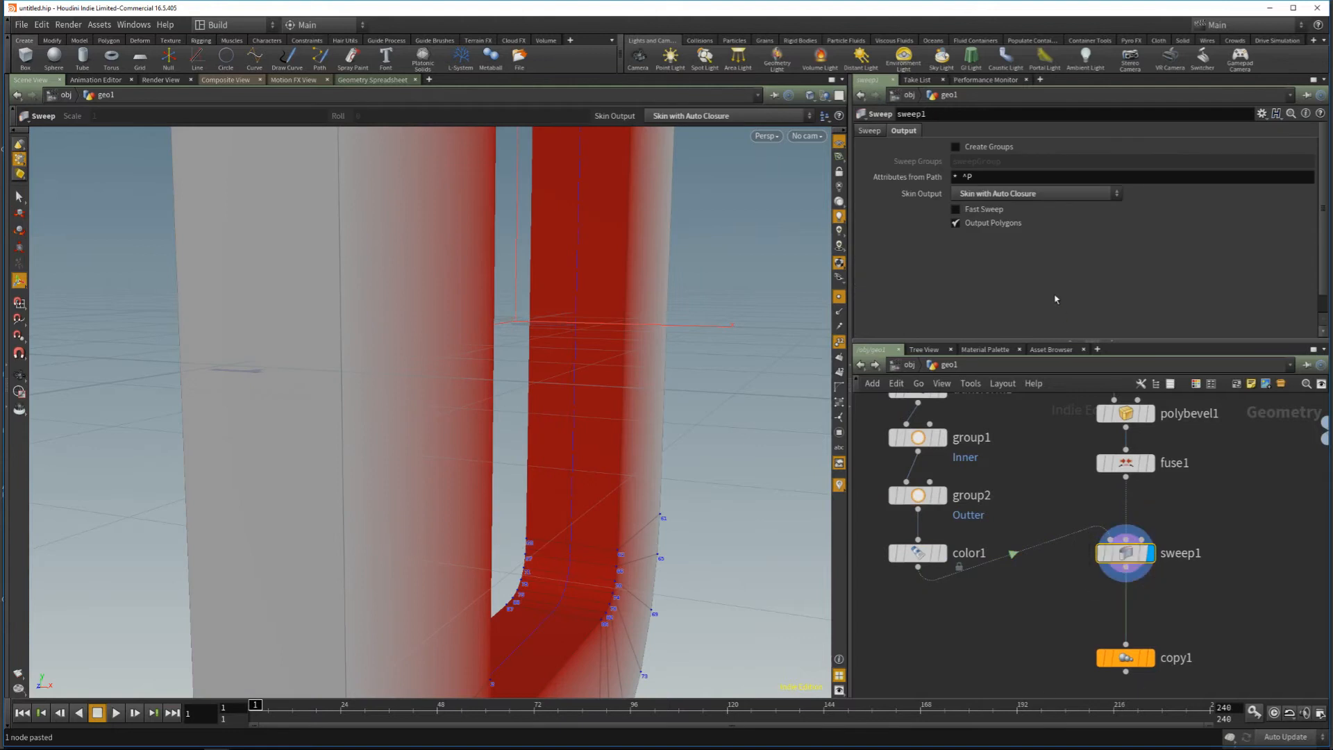
{"action": "left_click_drag", "start_coordinate": [997, 614], "coordinate": [881, 486]}
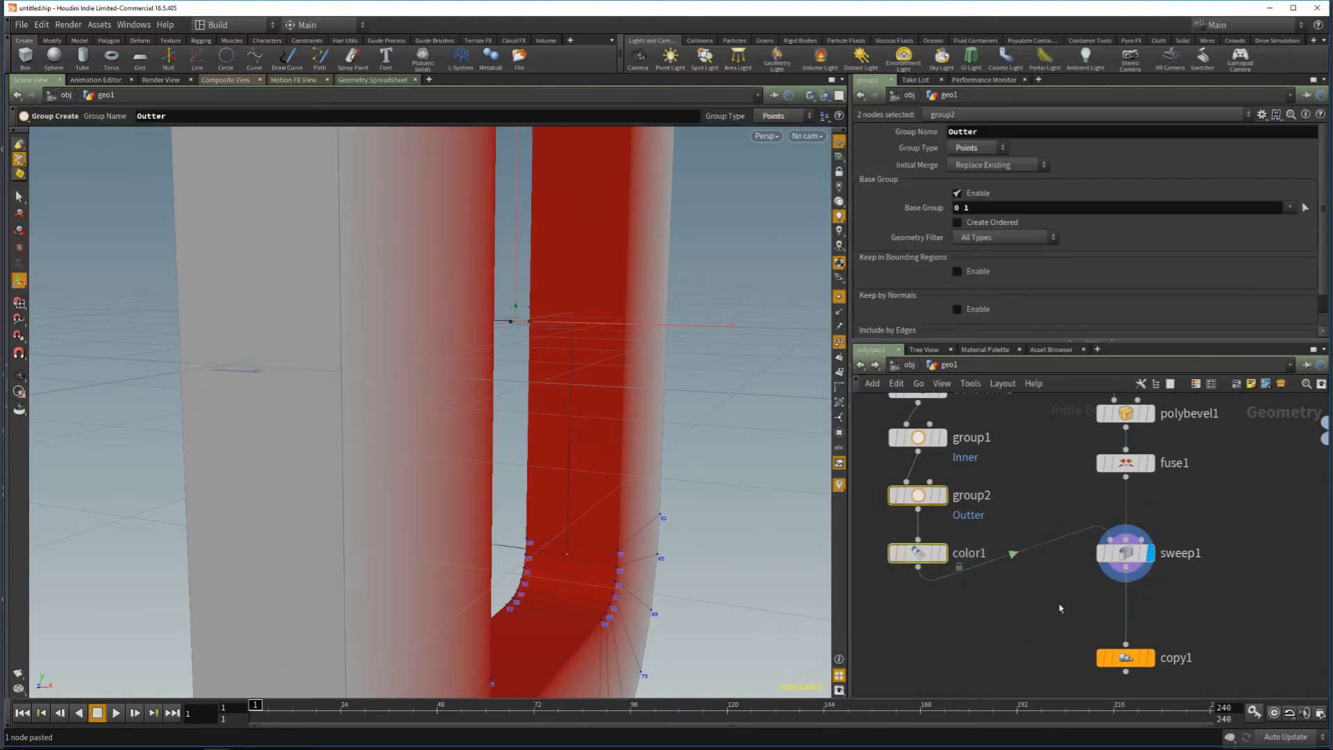
{"action": "double_click", "coordinate": [1009, 133]}
{"action": "type", "text": "Inner"}
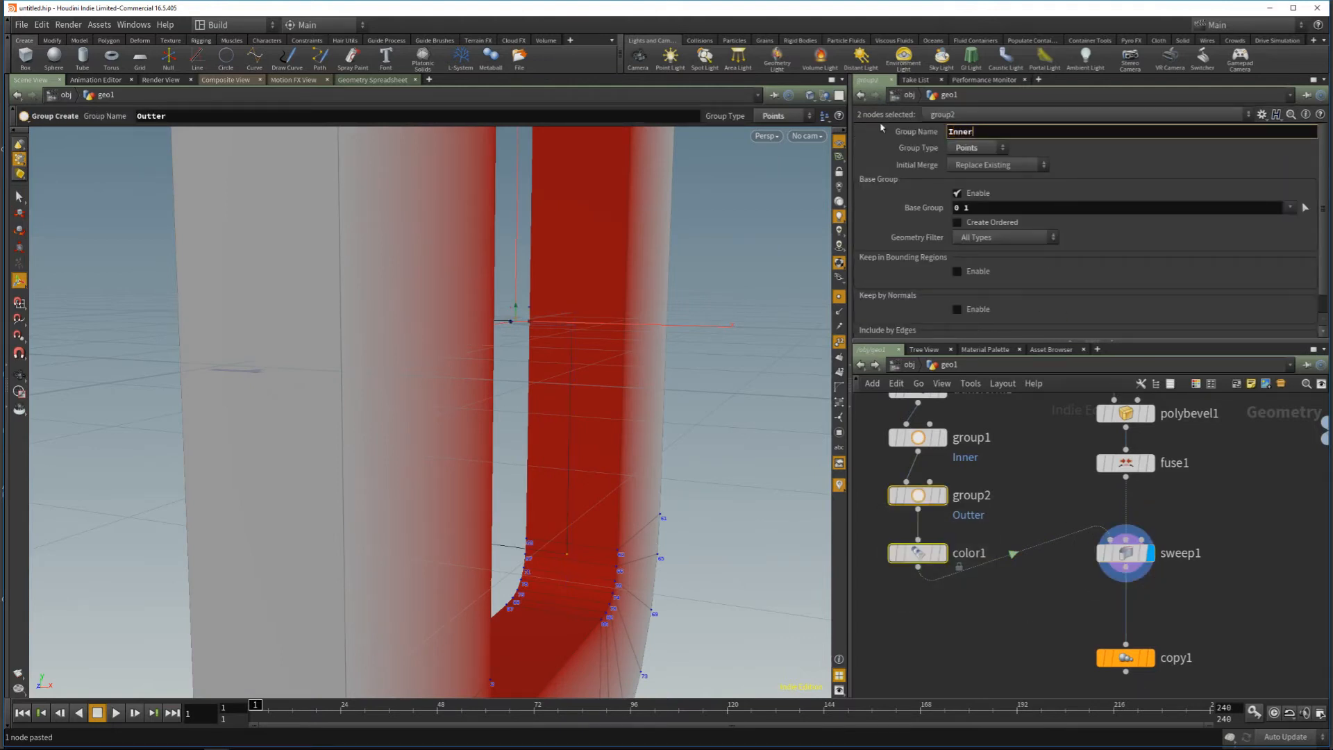
{"action": "key", "text": "Escape"}
Step: Change color1's target group to Outter so the red colour applies to those points
{"action": "left_click", "coordinate": [923, 553]}
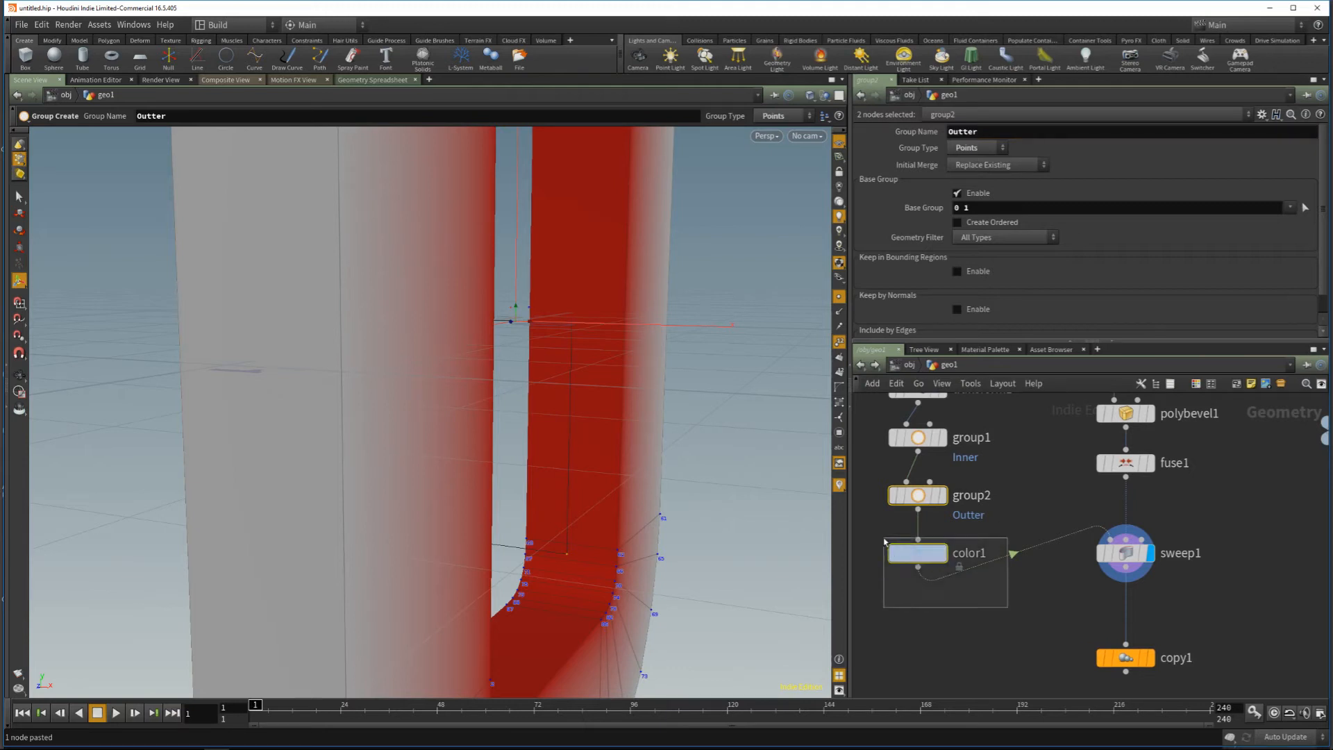
{"action": "key", "text": "BackSpace"}
{"action": "key", "text": "Return"}
{"action": "left_click", "coordinate": [1305, 129]}
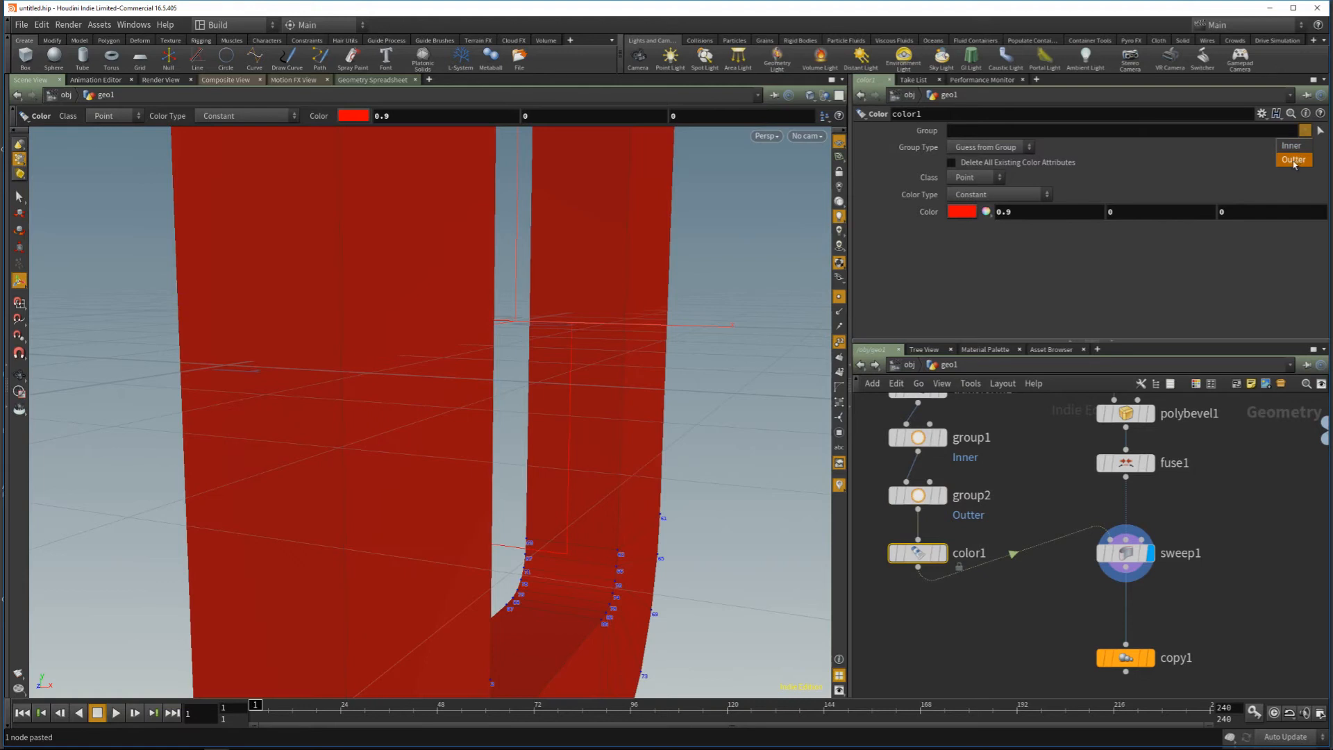
{"action": "left_click", "coordinate": [1293, 161]}
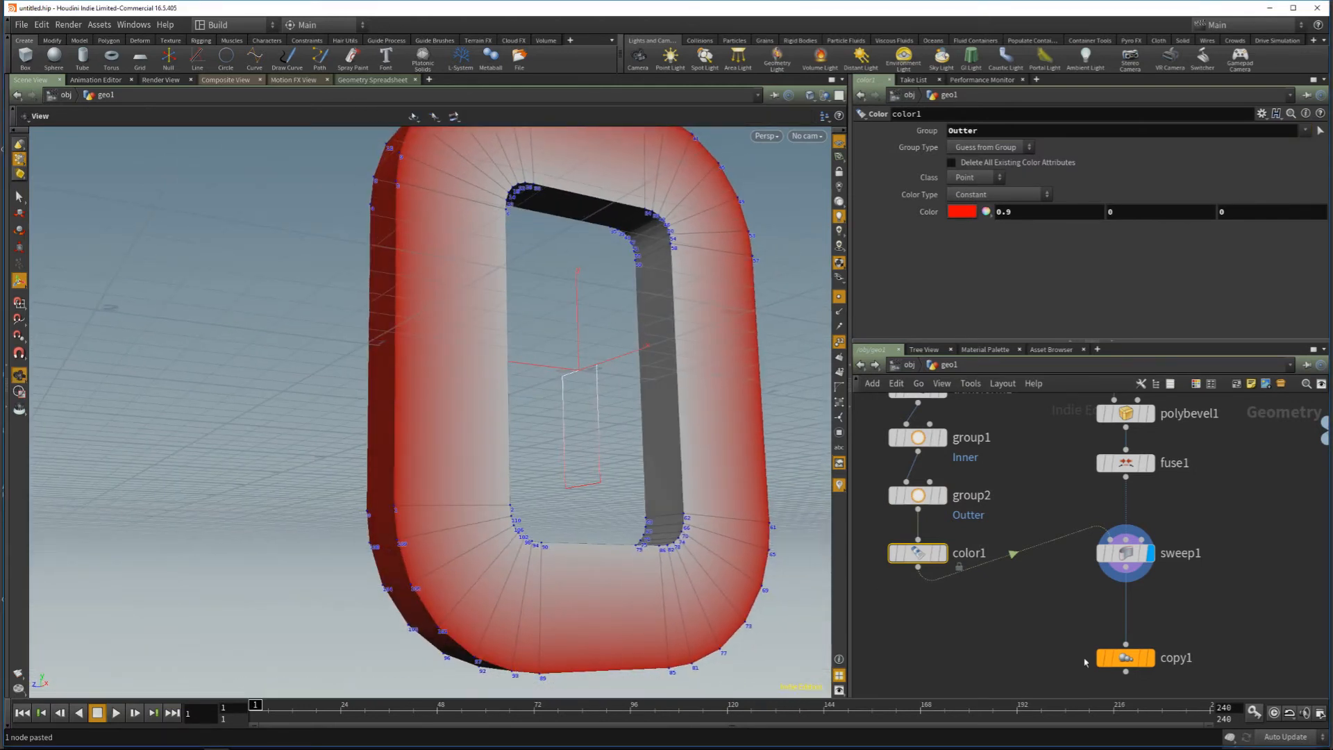
Step: Shift color1 and the nodes after it down to make room, tighten group2 under group1, and display group2
{"action": "middle_click_drag", "start_coordinate": [1085, 662], "coordinate": [1079, 599]}
{"action": "left_click_drag", "start_coordinate": [1190, 687], "coordinate": [945, 619]}
{"action": "middle_click_drag", "start_coordinate": [1026, 498], "coordinate": [1047, 601]}
{"action": "left_click_drag", "start_coordinate": [961, 584], "coordinate": [961, 568]}
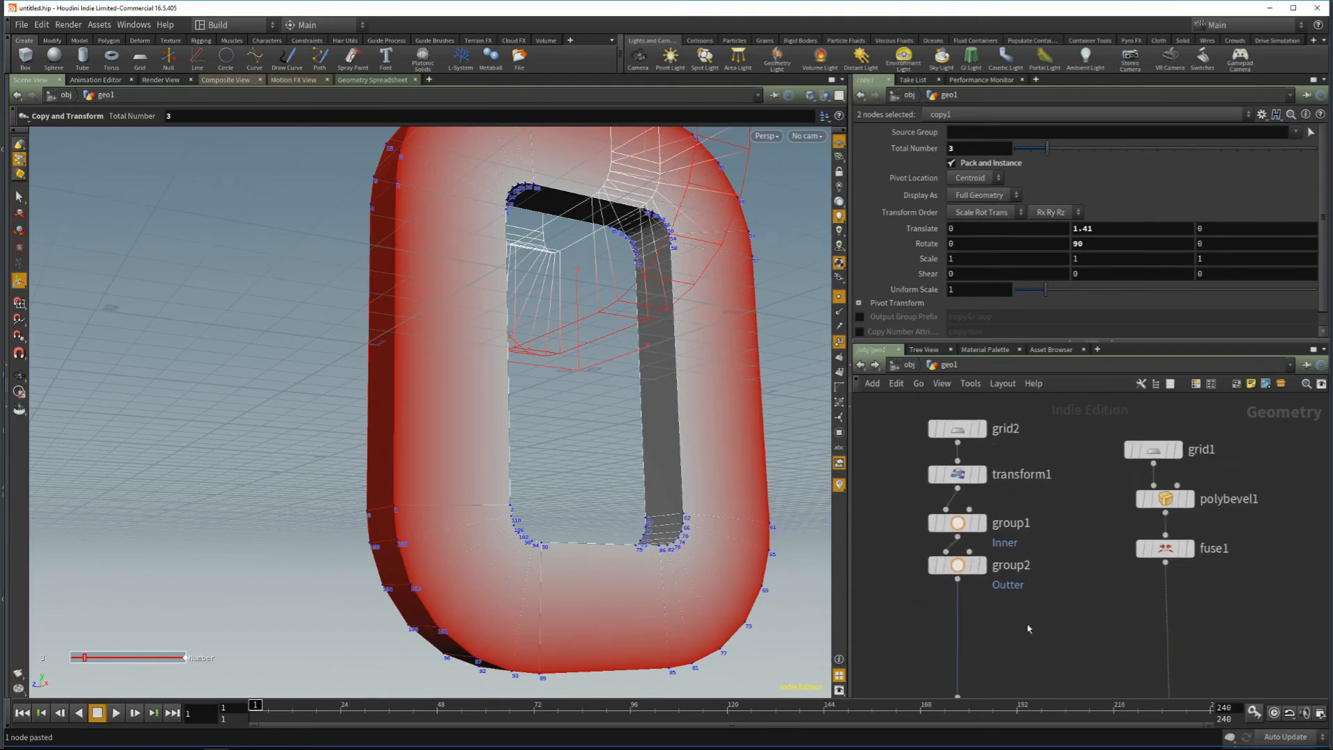
{"action": "left_click", "coordinate": [983, 566]}
{"action": "left_click", "coordinate": [960, 566]}
Step: Insert a PolyBevel node between group2 and color1 and display it
{"action": "left_click_drag", "start_coordinate": [688, 450], "coordinate": [600, 479], "text": "alt"}
{"action": "key", "text": "Tab"}
{"action": "type", "text": "p"}
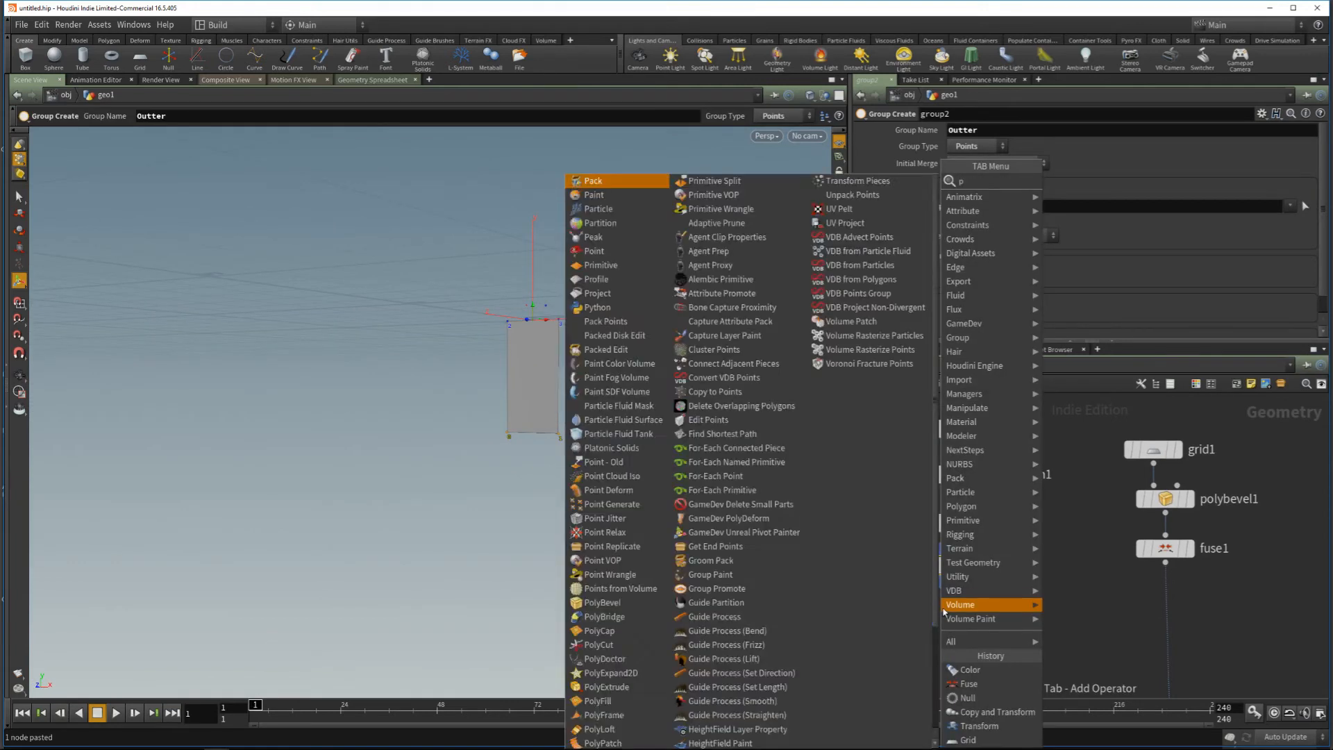
{"action": "type", "text": "olyb"}
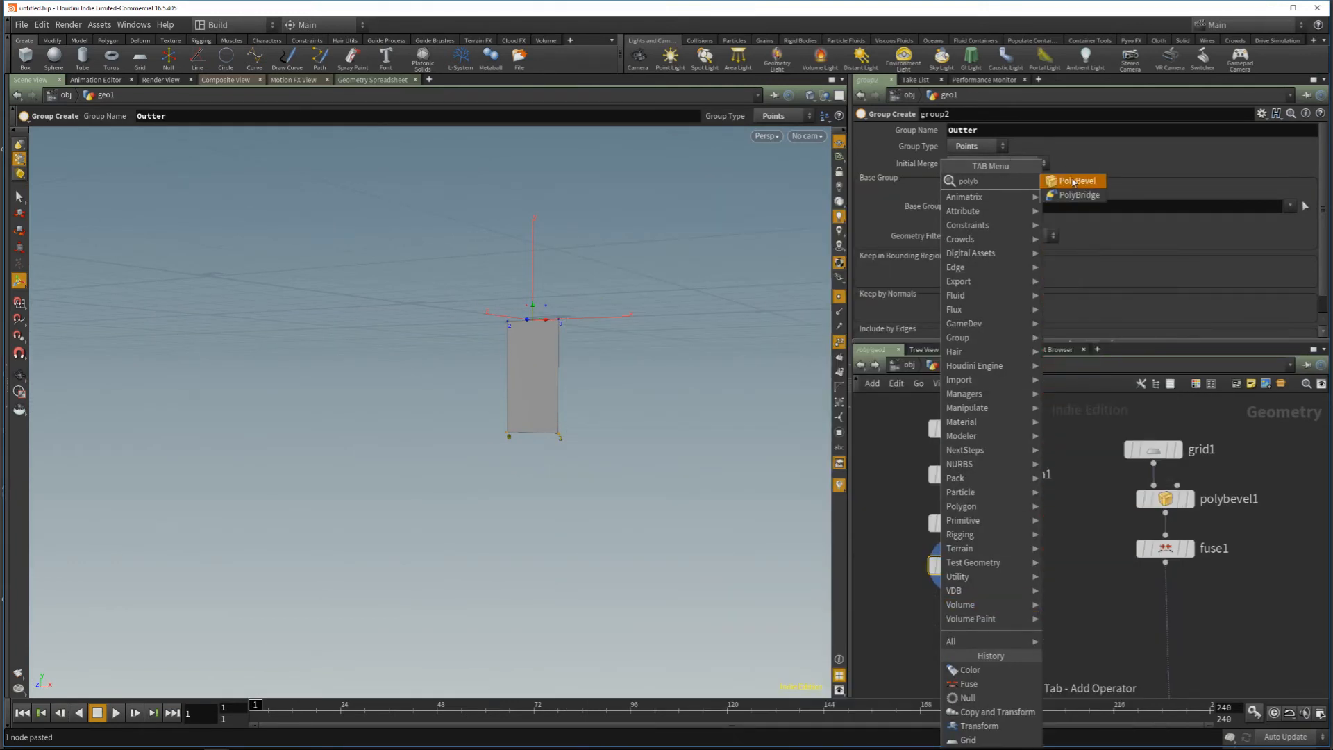
{"action": "left_click", "coordinate": [1074, 182]}
{"action": "left_click", "coordinate": [991, 627]}
{"action": "scroll", "coordinate": [991, 626], "scroll_direction": "up", "scroll_amount": 3}
{"action": "left_click", "coordinate": [991, 627]}
Step: Set polybevel2's group type to Points and its group to Inner
{"action": "left_click", "coordinate": [980, 194]}
{"action": "left_click", "coordinate": [979, 194]}
{"action": "scroll", "coordinate": [998, 168], "scroll_direction": "up", "scroll_amount": 3}
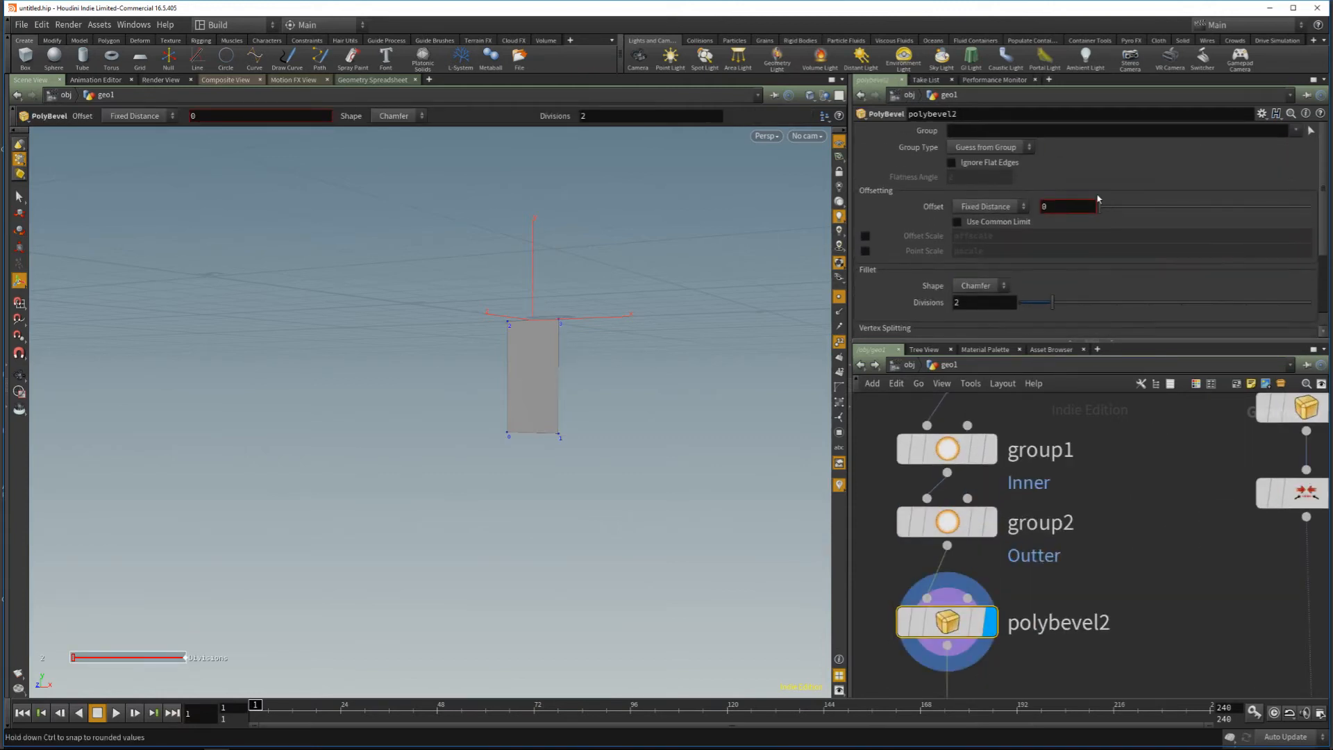
{"action": "left_click", "coordinate": [973, 153]}
{"action": "left_click", "coordinate": [990, 148]}
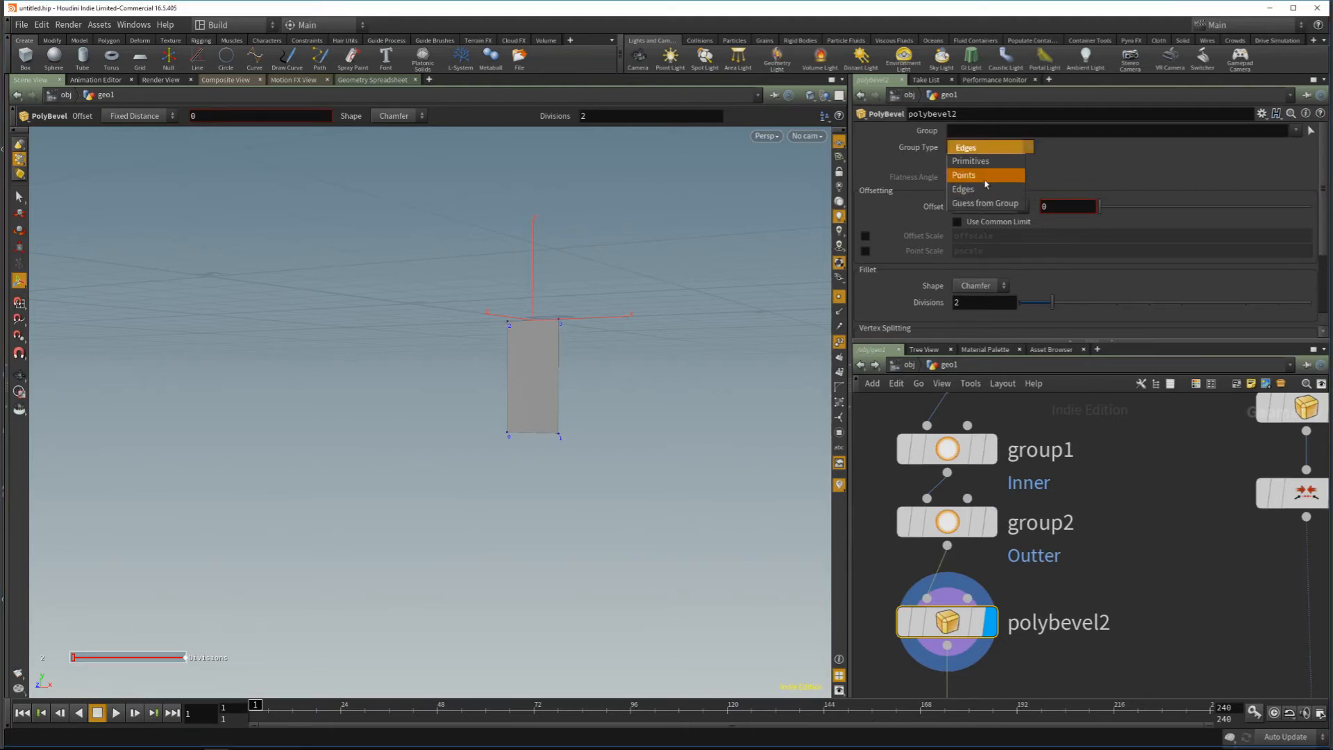
{"action": "left_click", "coordinate": [982, 163]}
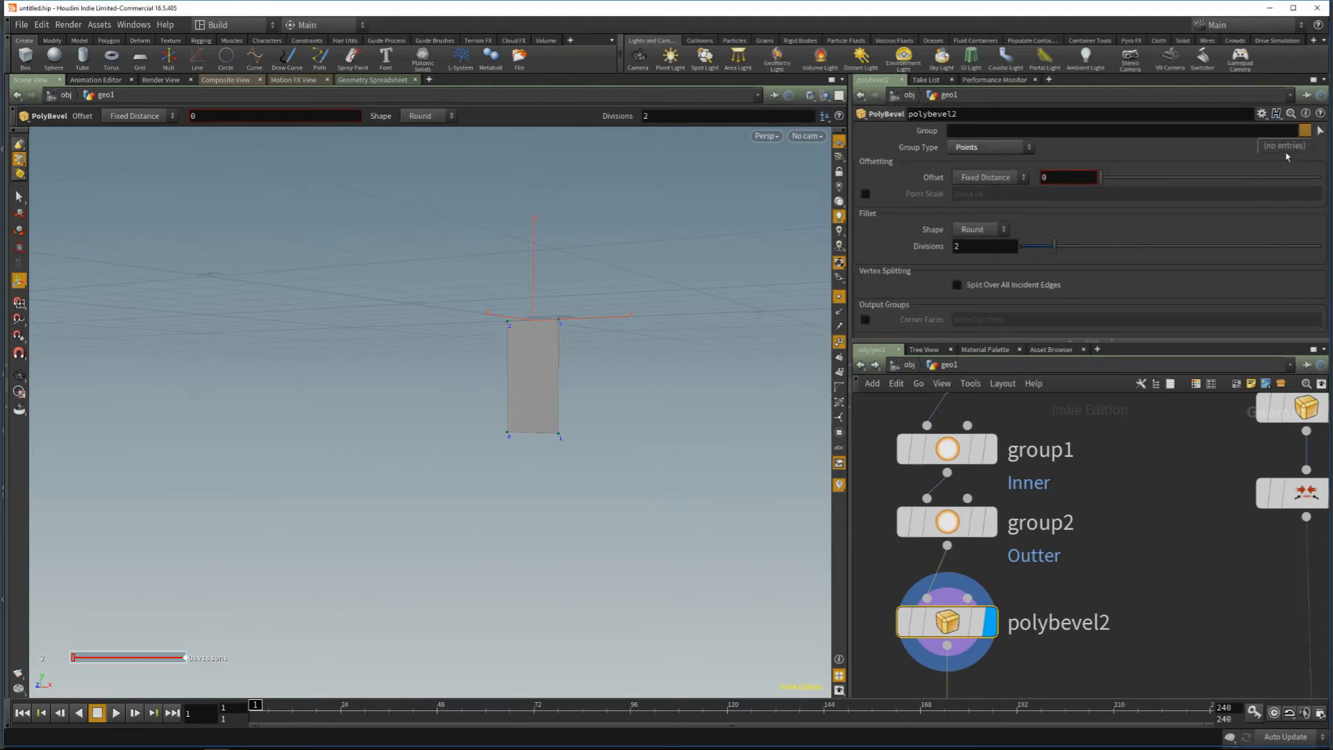
{"action": "left_click", "coordinate": [1028, 131]}
{"action": "type", "text": "Inner"}
{"action": "key", "text": "Return"}
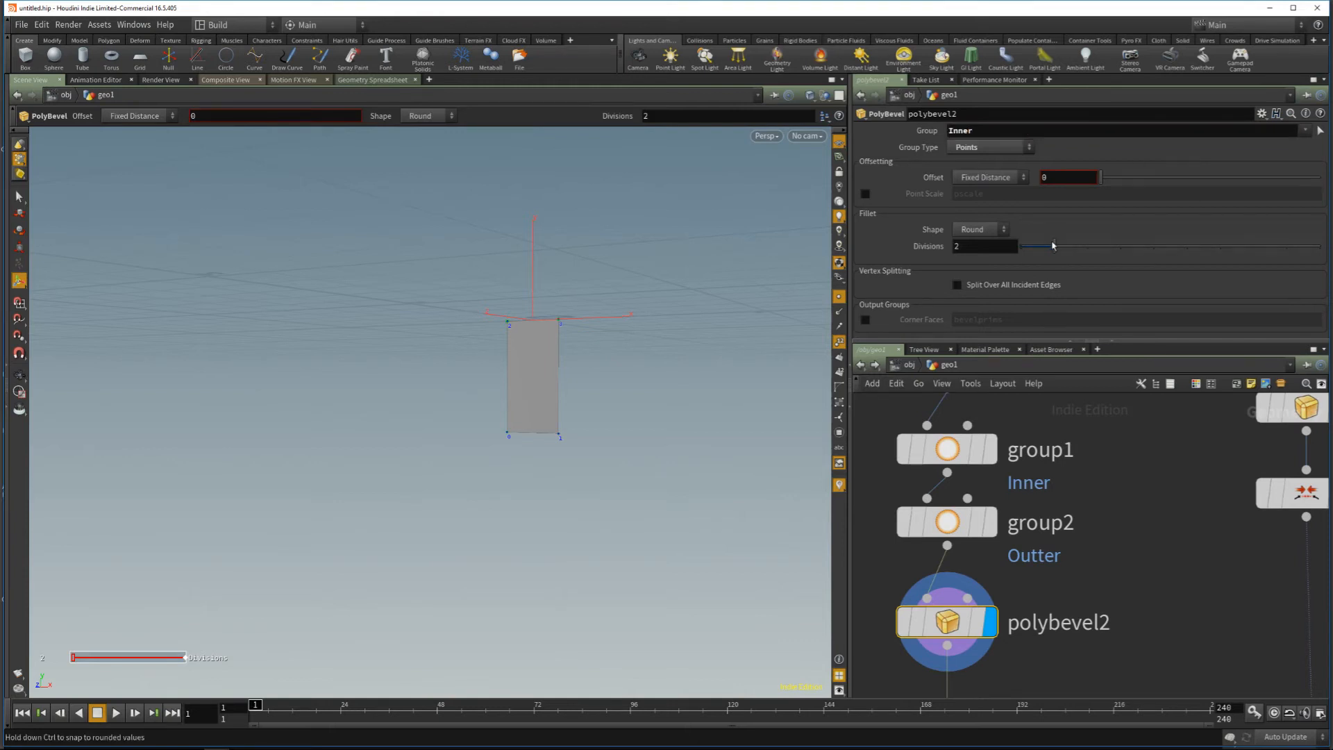
Step: Set the Inner corner bevel's offset to 0.086 and its divisions to 4
{"action": "mouse_move", "coordinate": [1101, 177]}
{"action": "left_mouse_down"}
{"action": "mouse_move", "coordinate": [1146, 181]}
{"action": "mouse_move", "coordinate": [1119, 181]}
{"action": "left_mouse_up"}
{"action": "left_click_drag", "start_coordinate": [569, 403], "coordinate": [622, 405], "text": "alt"}
{"action": "right_click_drag", "start_coordinate": [529, 389], "coordinate": [587, 323], "text": "alt"}
{"action": "left_click_drag", "start_coordinate": [587, 322], "coordinate": [597, 389]}
{"action": "key", "text": "Return"}
{"action": "left_click_drag", "start_coordinate": [1055, 246], "coordinate": [1120, 246]}
{"action": "scroll", "coordinate": [1111, 555], "scroll_direction": "down", "scroll_amount": 3}
Step: Display sweep1 to check the link's inner rounding and reduce polybevel2's offset to 0.064
{"action": "left_click", "coordinate": [1179, 597]}
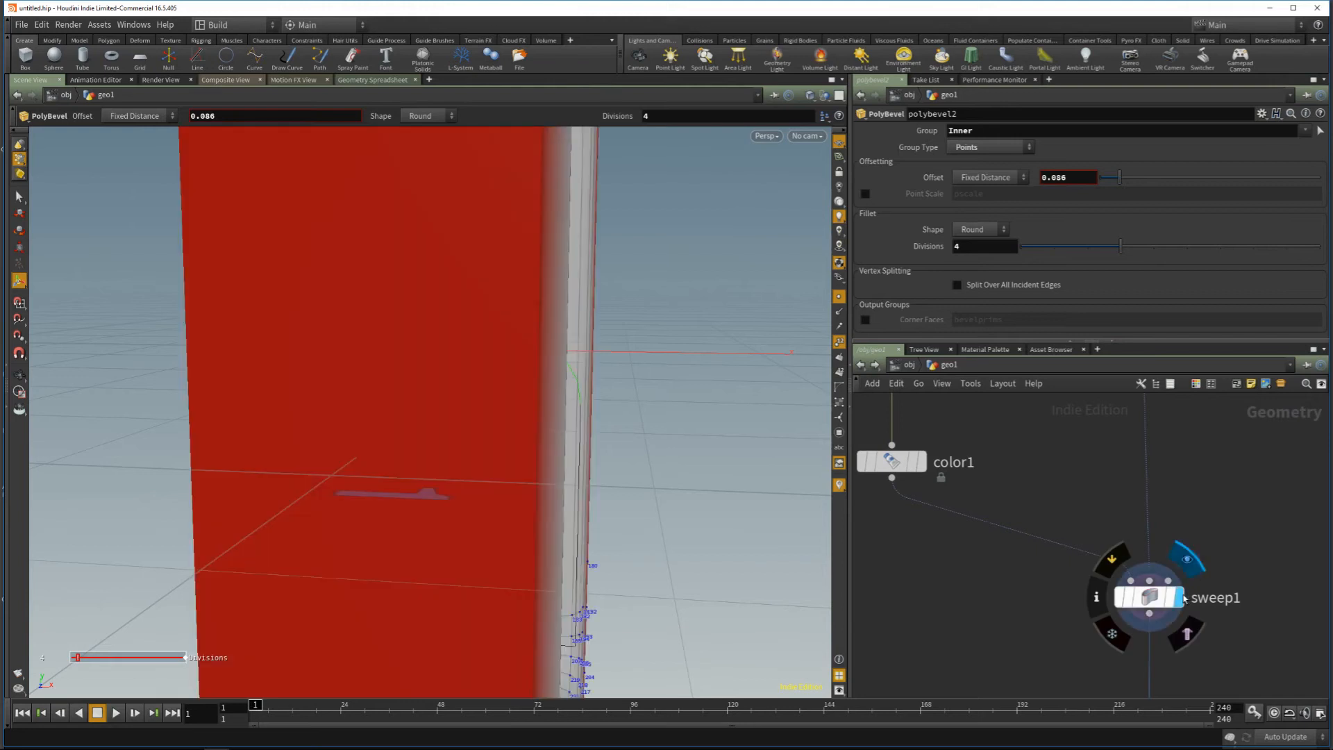
{"action": "left_click_drag", "start_coordinate": [587, 383], "coordinate": [479, 386], "text": "alt"}
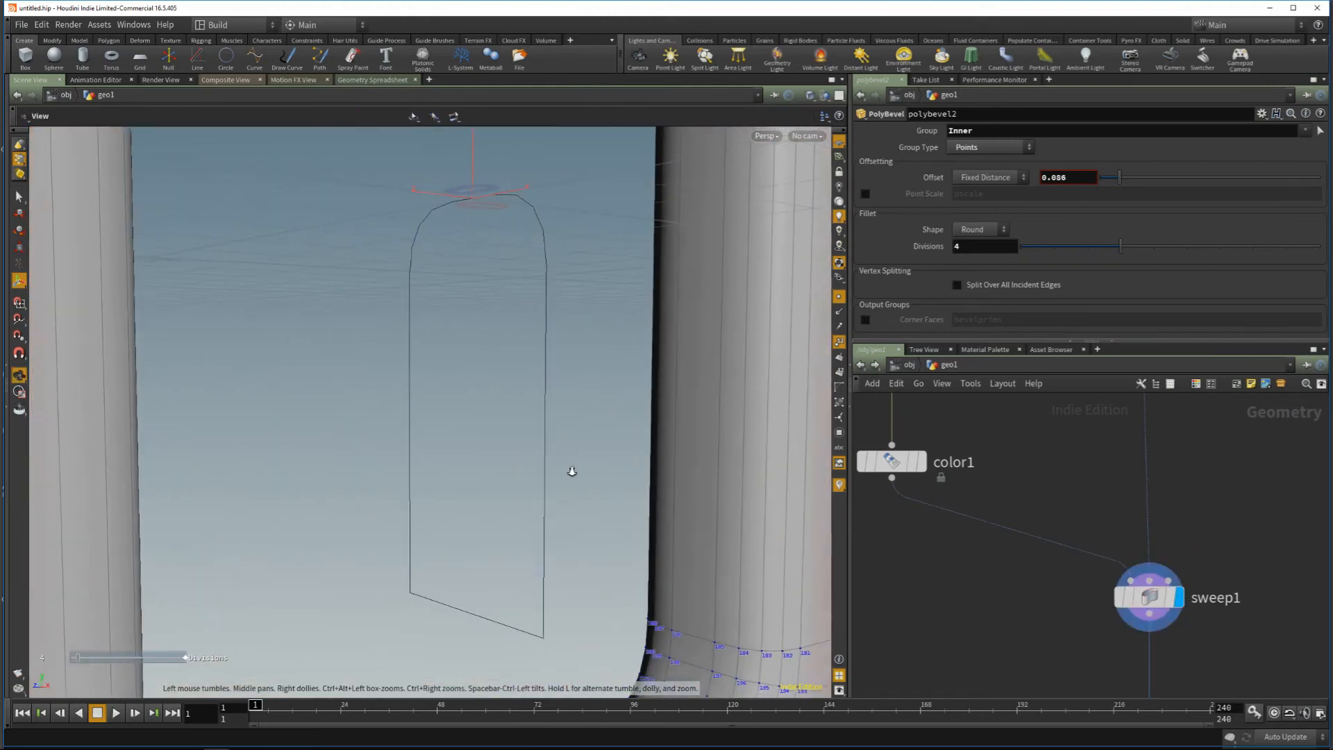
{"action": "scroll", "coordinate": [571, 486], "scroll_direction": "down", "scroll_amount": 5}
{"action": "left_click_drag", "start_coordinate": [571, 490], "coordinate": [583, 486], "text": "alt"}
{"action": "middle_click_drag", "start_coordinate": [997, 400], "coordinate": [1049, 586]}
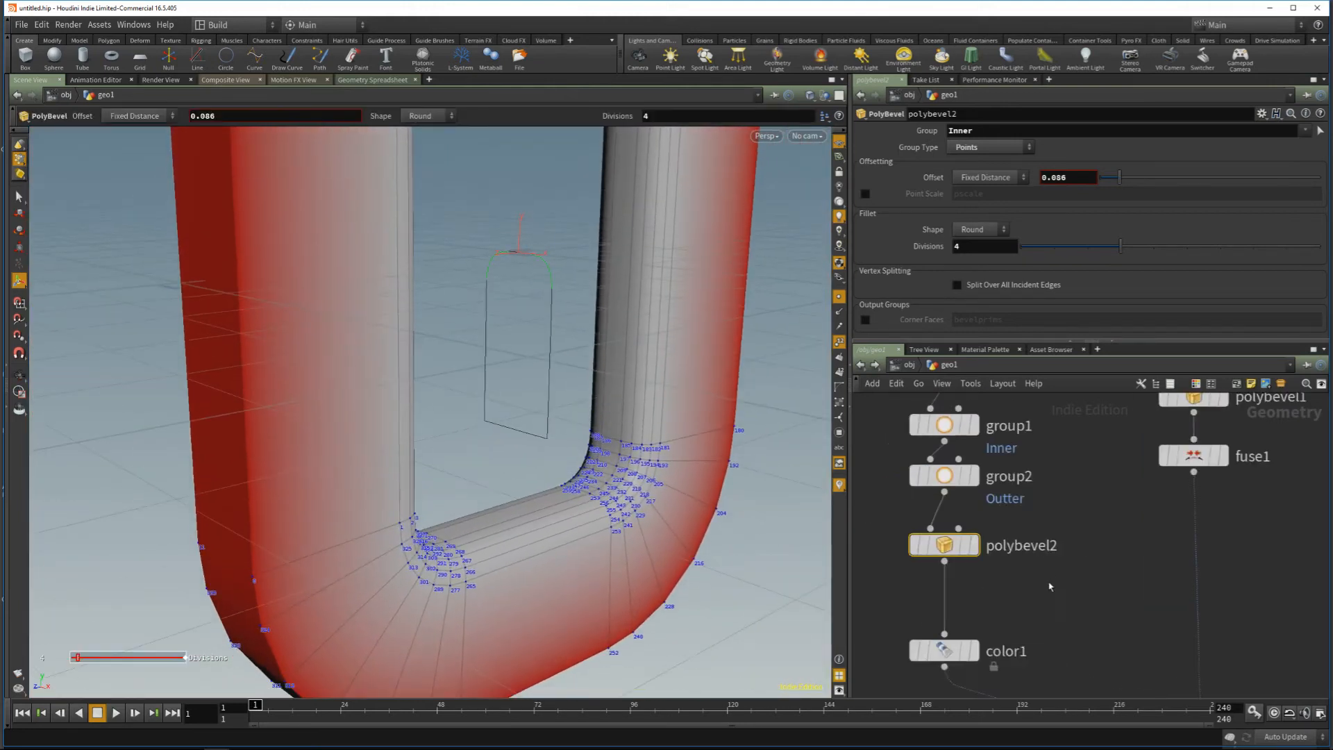
{"action": "mouse_move", "coordinate": [1120, 177]}
{"action": "left_mouse_down"}
{"action": "mouse_move", "coordinate": [1147, 177]}
{"action": "mouse_move", "coordinate": [1115, 177]}
{"action": "left_mouse_up"}
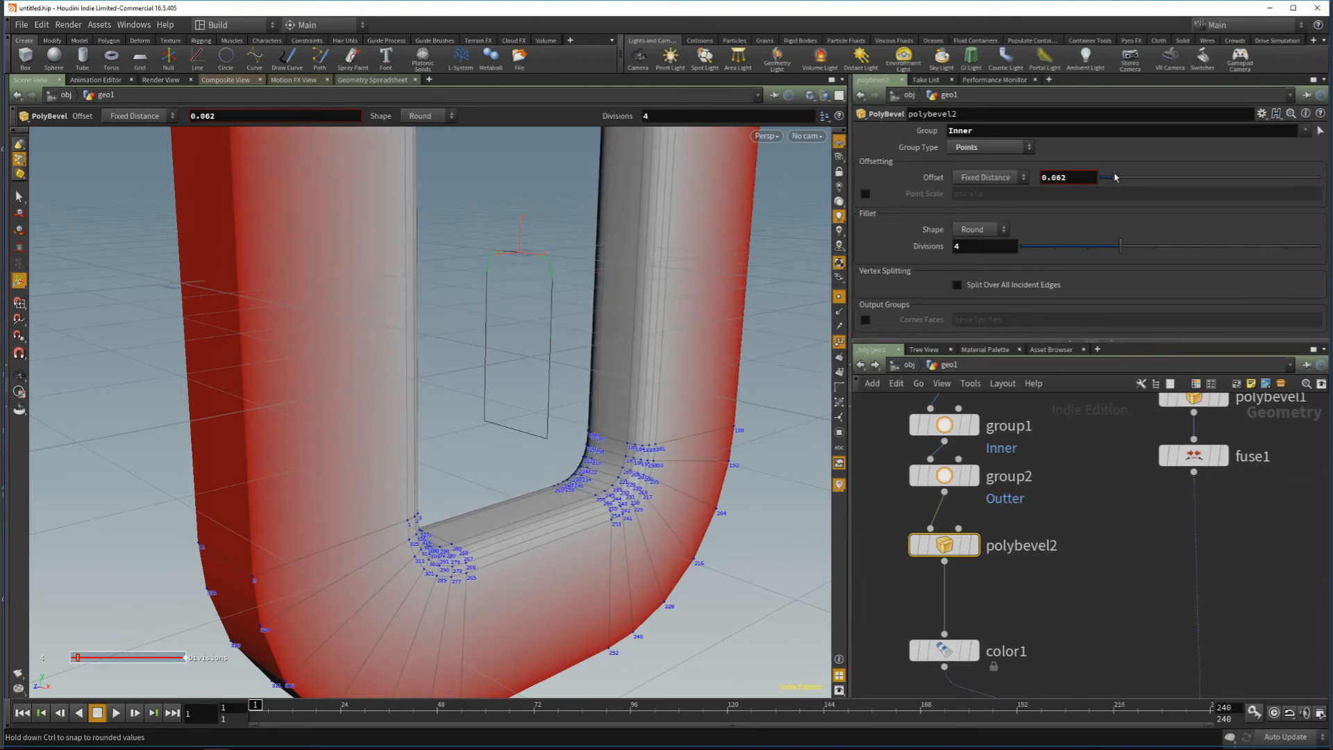
Step: Display polybevel2 and open the parameter interface editor for the CTRL null
{"action": "left_click", "coordinate": [972, 545]}
{"action": "left_click_drag", "start_coordinate": [528, 375], "coordinate": [568, 313], "text": "alt"}
{"action": "scroll", "coordinate": [1114, 556], "scroll_direction": "down", "scroll_amount": 4}
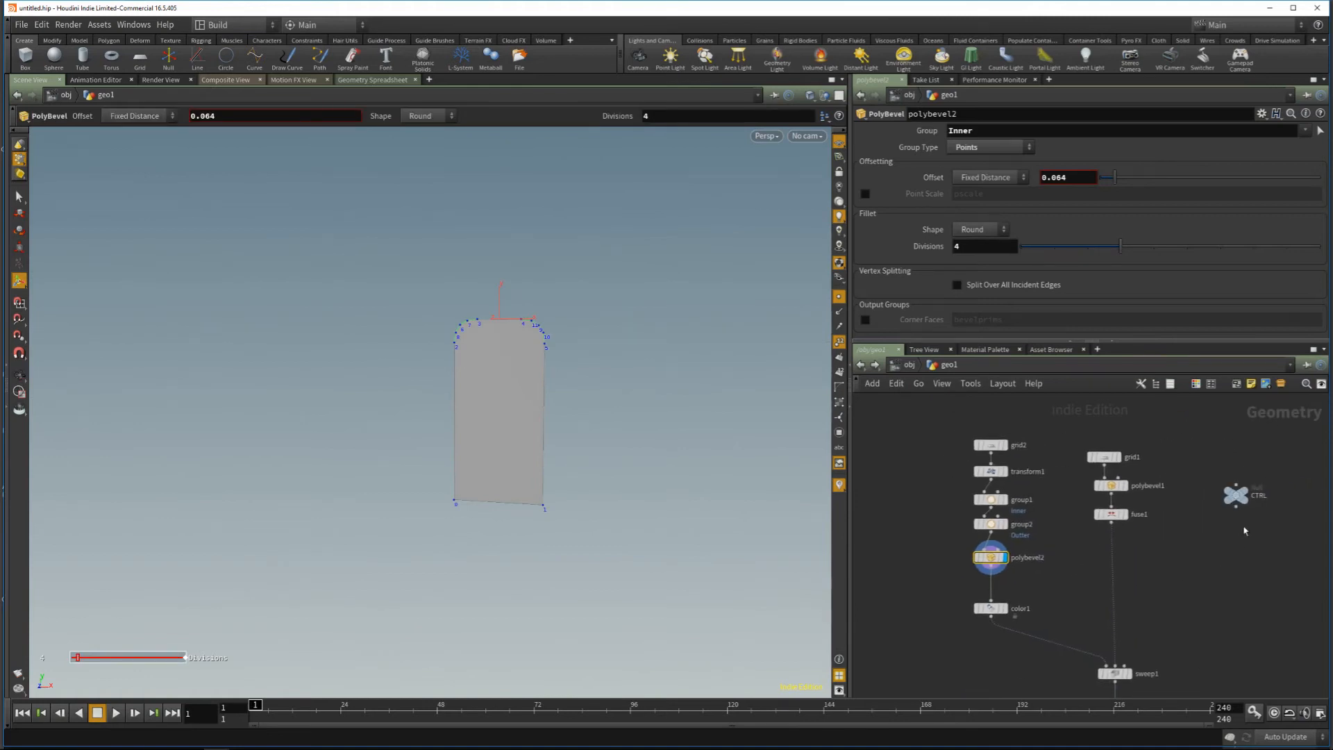
{"action": "left_click_drag", "start_coordinate": [853, 497], "coordinate": [744, 494]}
{"action": "left_click_drag", "start_coordinate": [1106, 463], "coordinate": [1254, 575]}
{"action": "left_click", "coordinate": [1261, 113]}
{"action": "left_click", "coordinate": [1230, 128]}
{"action": "left_click_drag", "start_coordinate": [635, 159], "coordinate": [576, 159]}
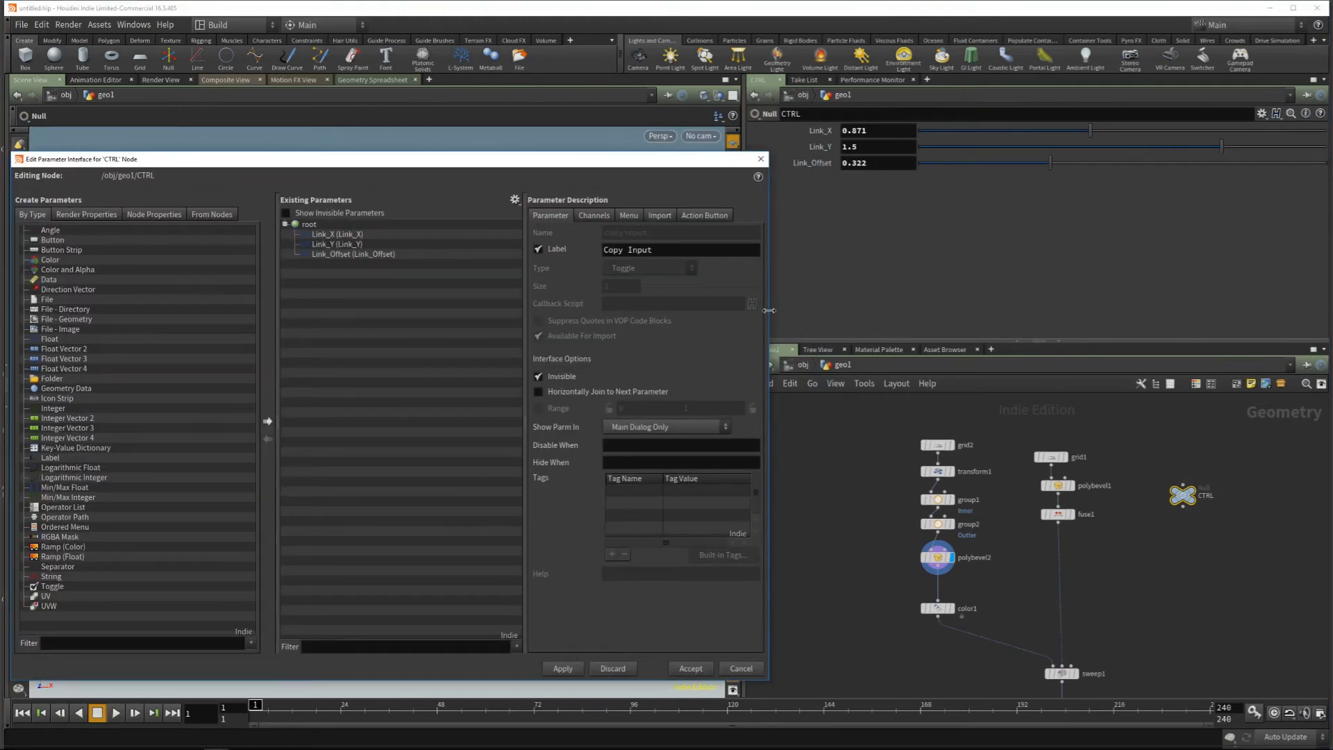
{"action": "left_click_drag", "start_coordinate": [768, 314], "coordinate": [643, 315]}
{"action": "left_click_drag", "start_coordinate": [358, 159], "coordinate": [398, 149]}
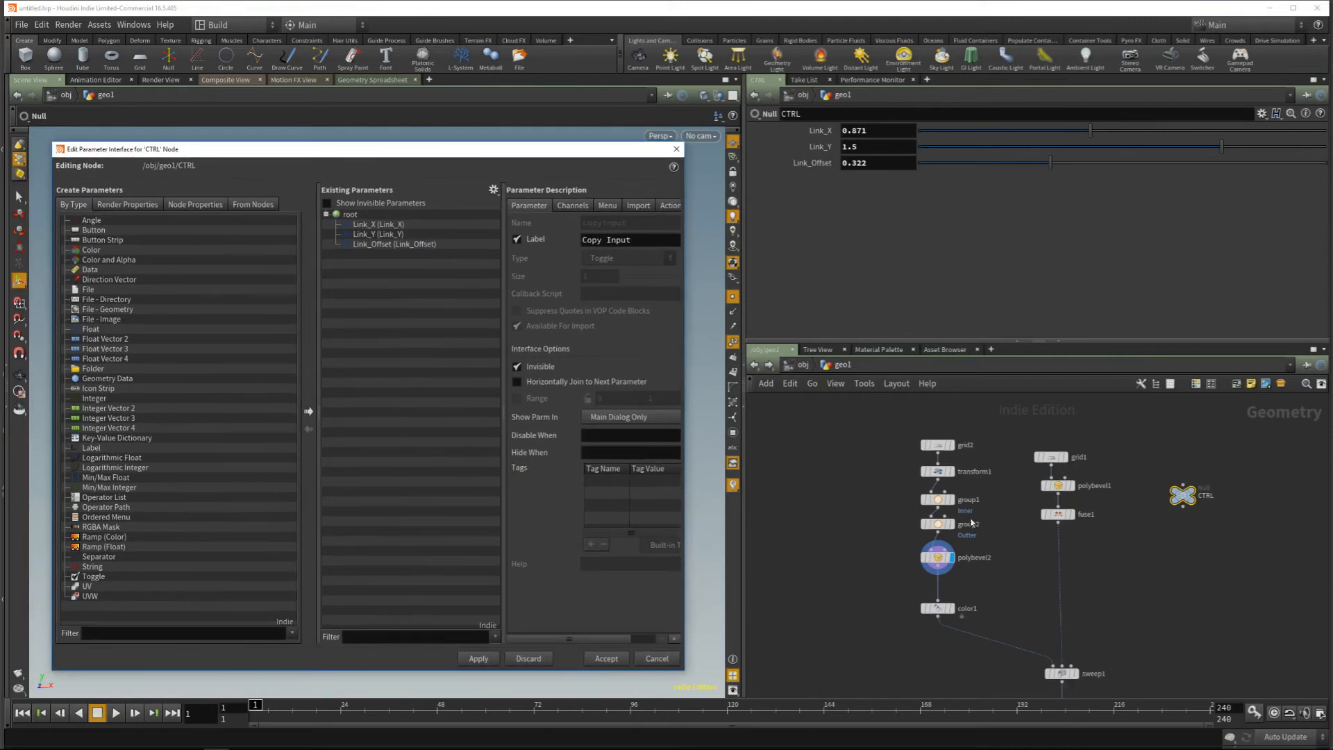
Step: Add a separator after Link_Offset in CTRL's parameters and apply it
{"action": "scroll", "coordinate": [934, 491], "scroll_direction": "up", "scroll_amount": 3}
{"action": "left_click_drag", "start_coordinate": [934, 491], "coordinate": [934, 494]}
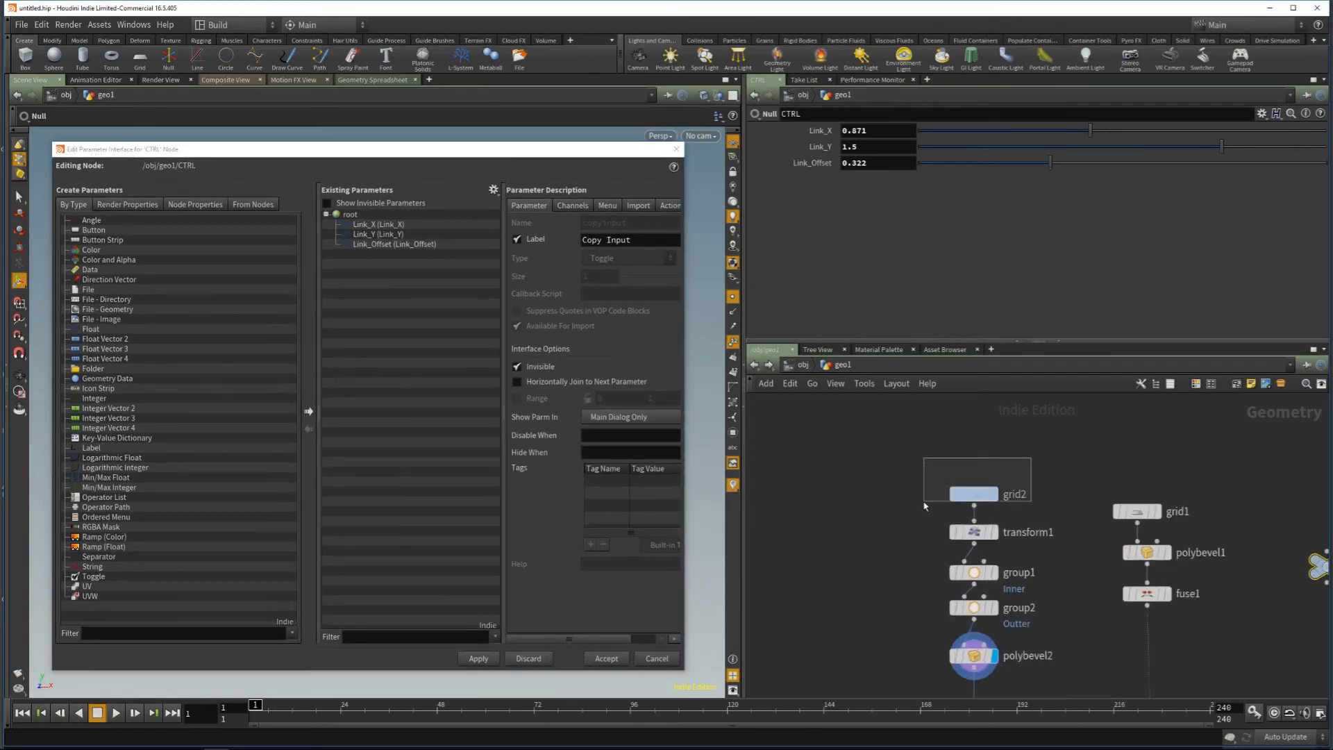
{"action": "left_click_drag", "start_coordinate": [503, 153], "coordinate": [546, 165]}
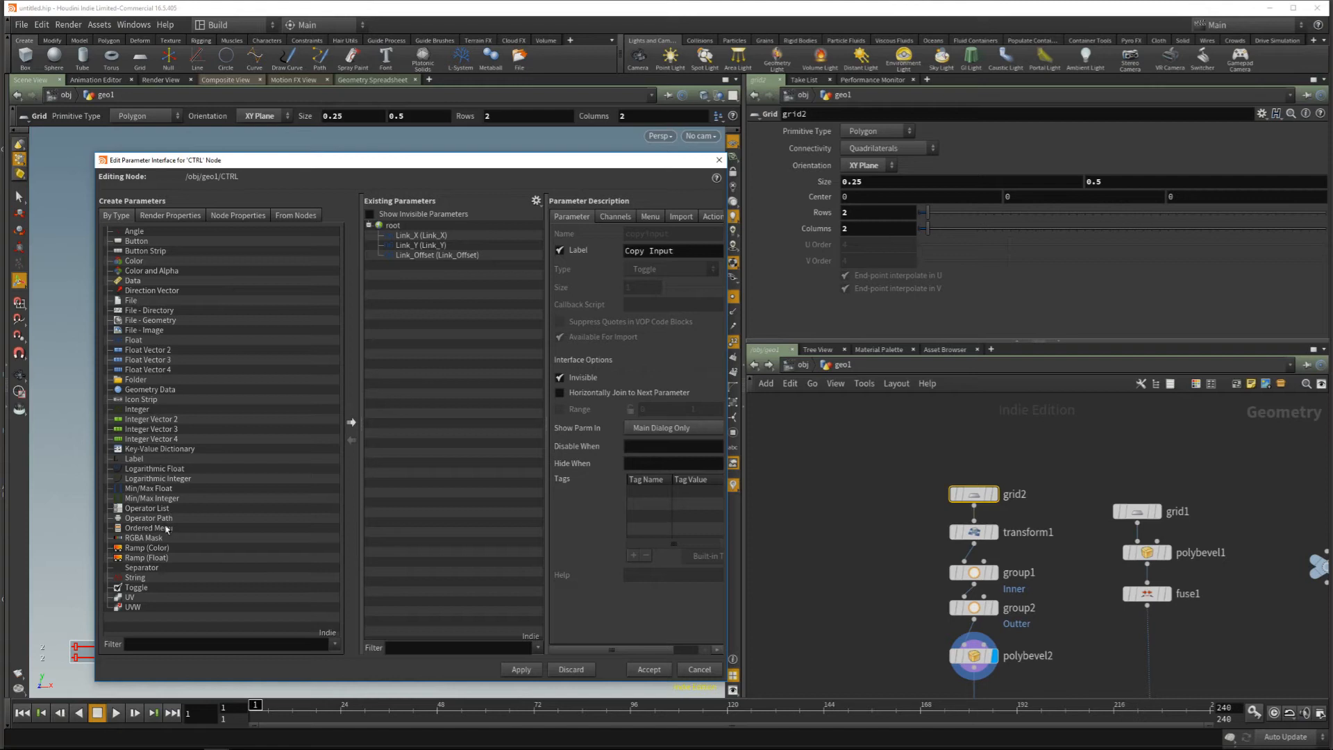
{"action": "left_click_drag", "start_coordinate": [146, 572], "coordinate": [451, 396]}
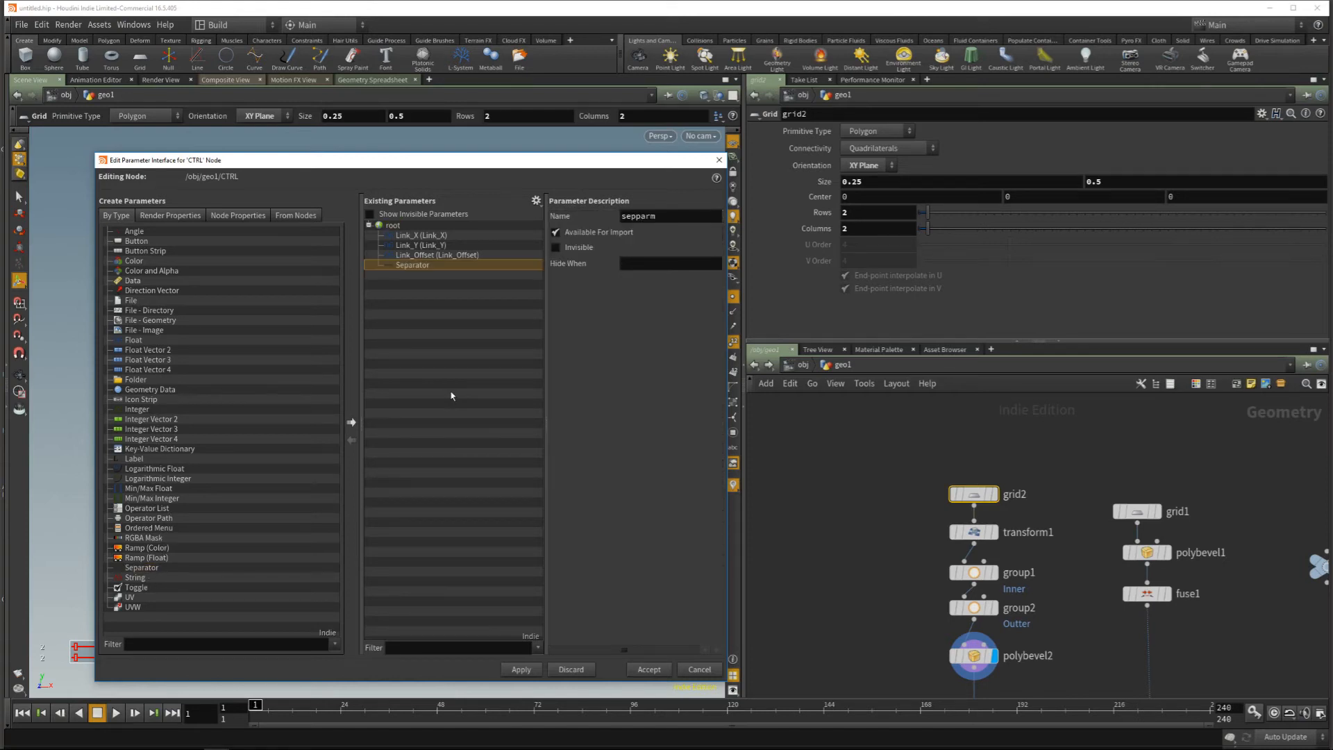
{"action": "middle_click_drag", "start_coordinate": [1233, 502], "coordinate": [1119, 481]}
{"action": "left_click", "coordinate": [1215, 546]}
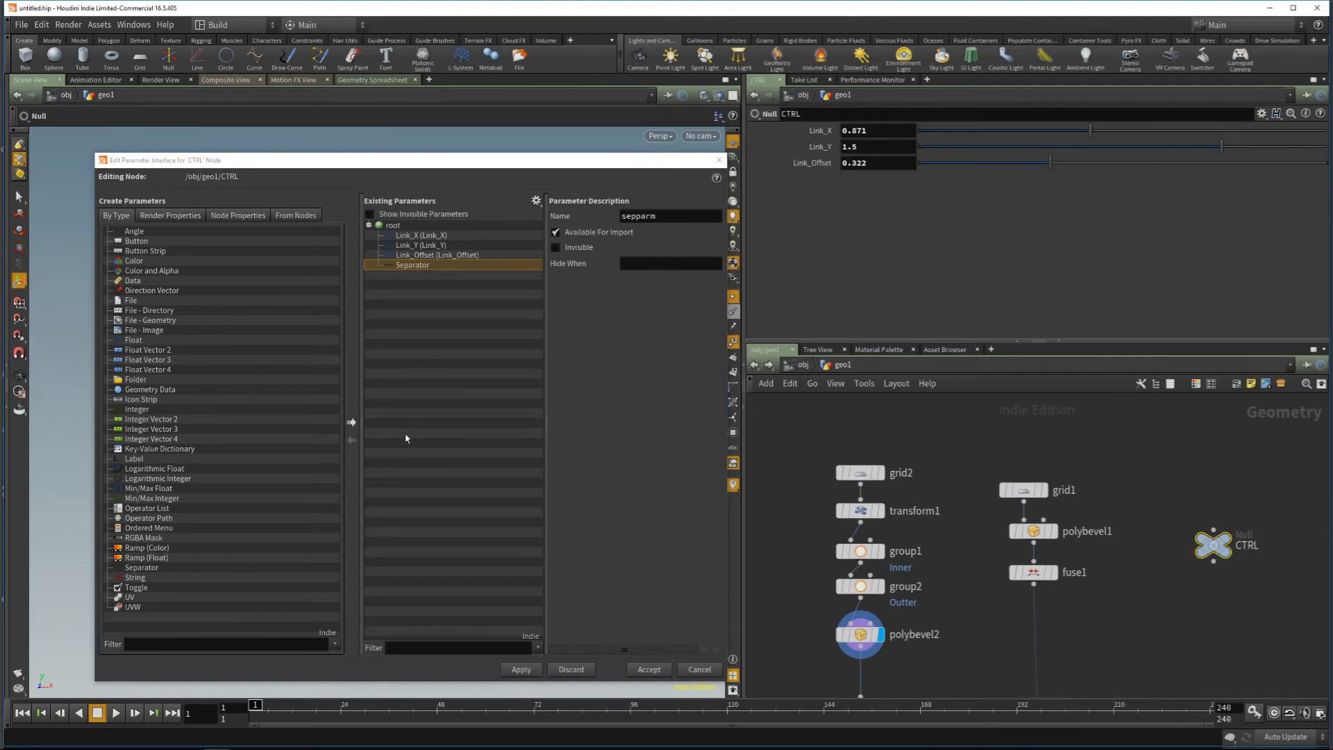
{"action": "left_click", "coordinate": [522, 670]}
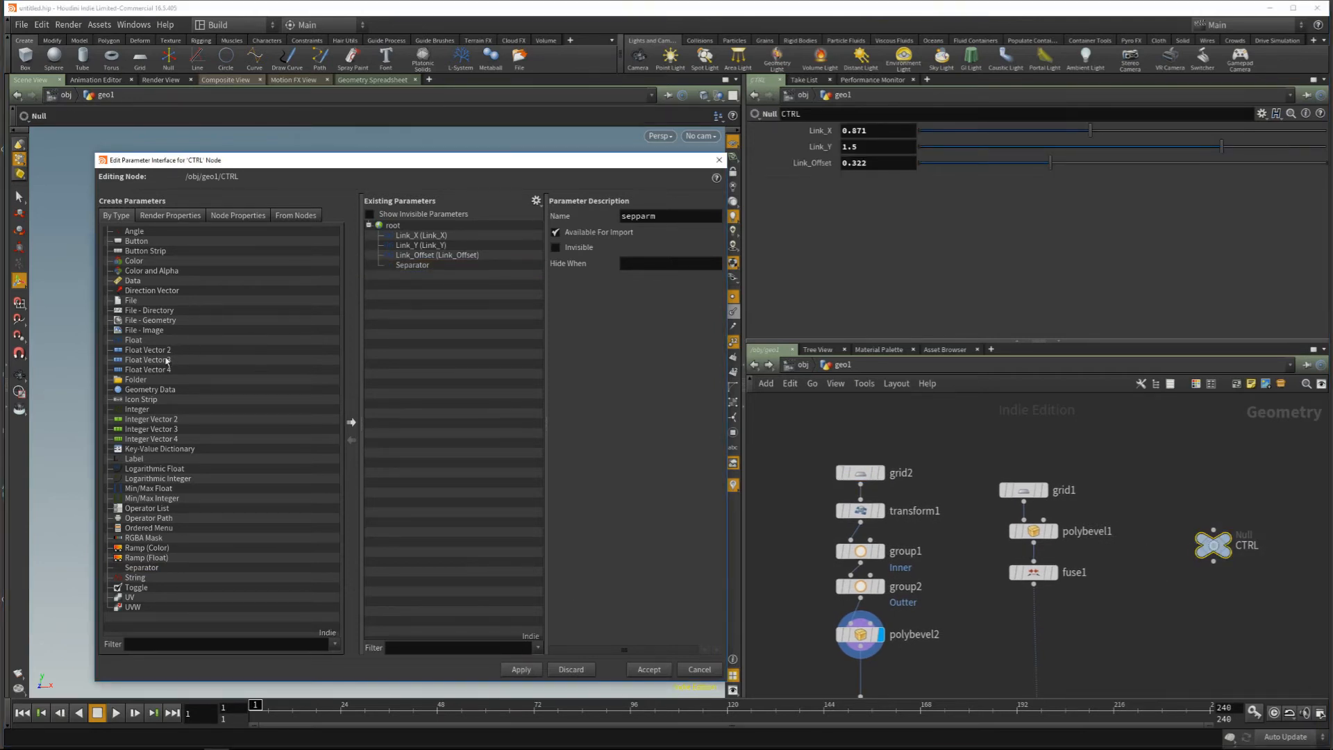
Step: Add a float parameter with label and name Prof_X below the separator and apply it
{"action": "left_click_drag", "start_coordinate": [136, 343], "coordinate": [473, 381]}
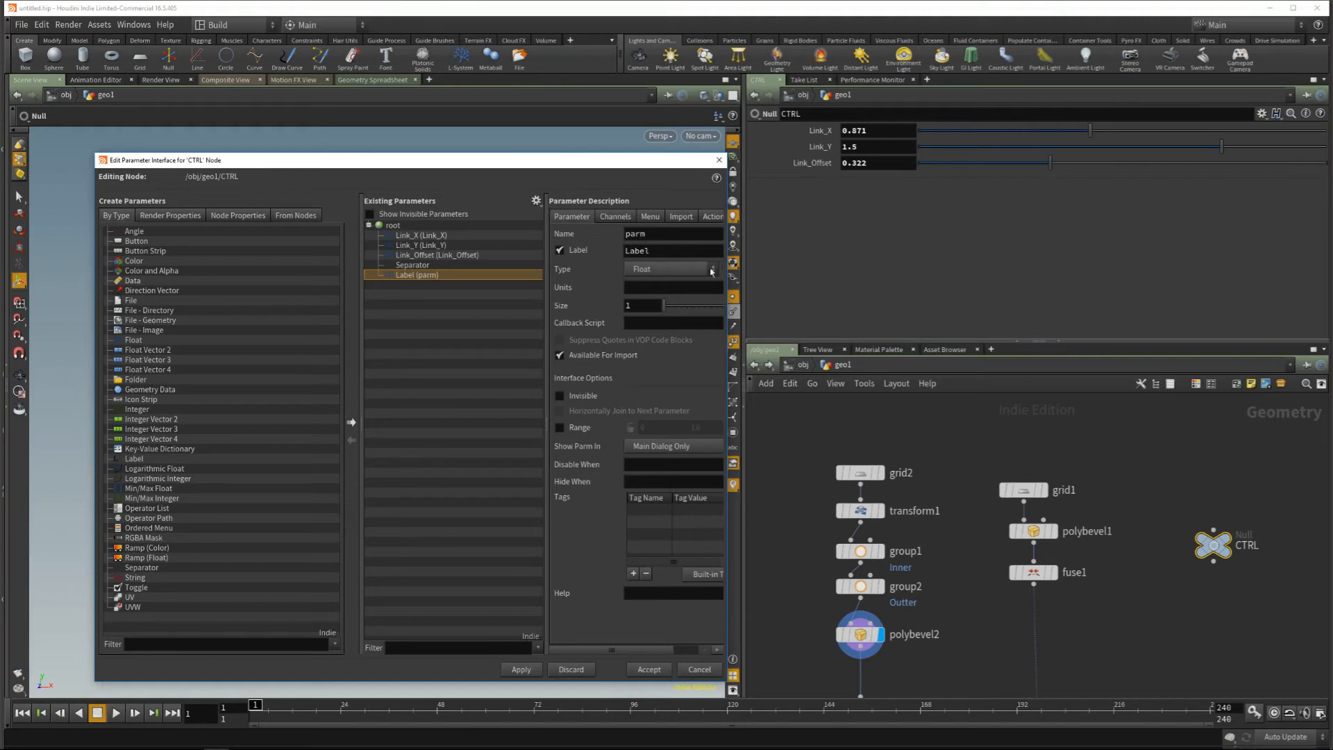
{"action": "double_click", "coordinate": [652, 250]}
{"action": "type", "text": "Prof_X"}
{"action": "key", "text": "Return"}
{"action": "key", "text": "ctrl+c"}
{"action": "left_click_drag", "start_coordinate": [678, 236], "coordinate": [589, 281]}
{"action": "key", "text": "ctrl+v"}
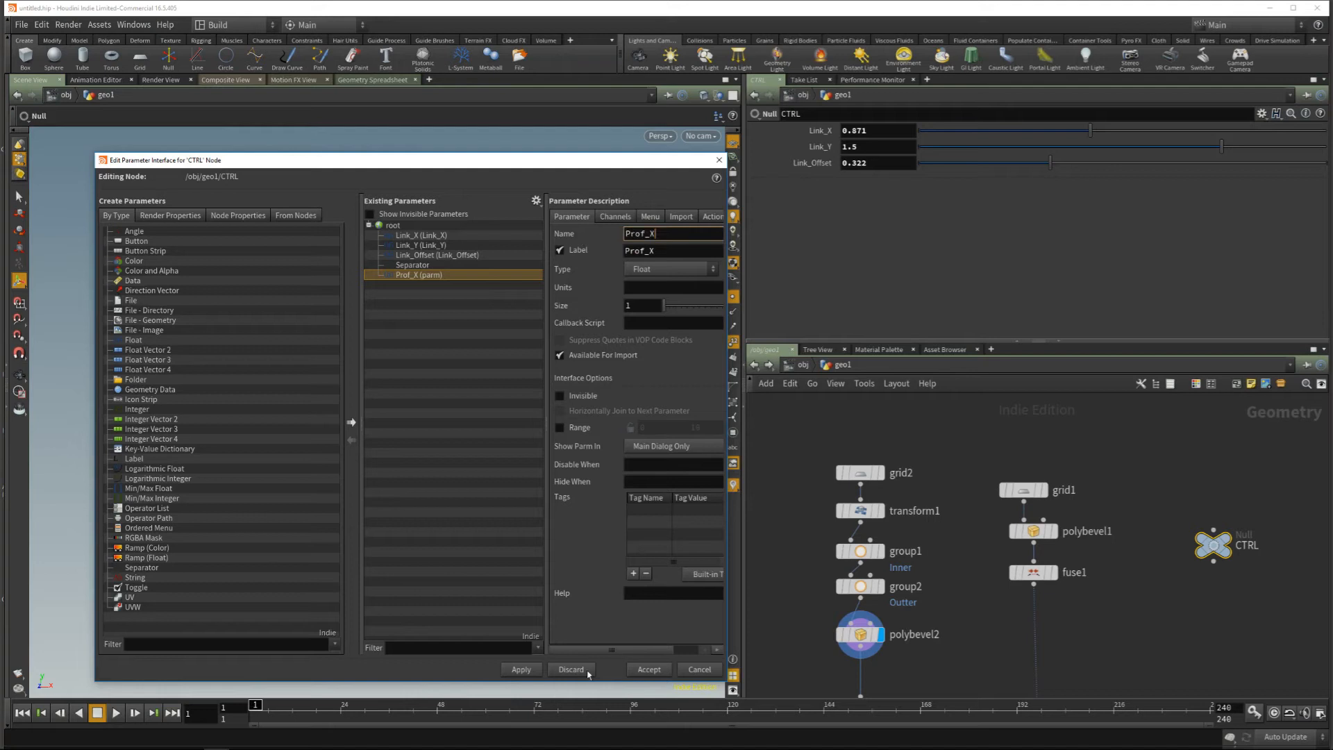
{"action": "left_click", "coordinate": [521, 670]}
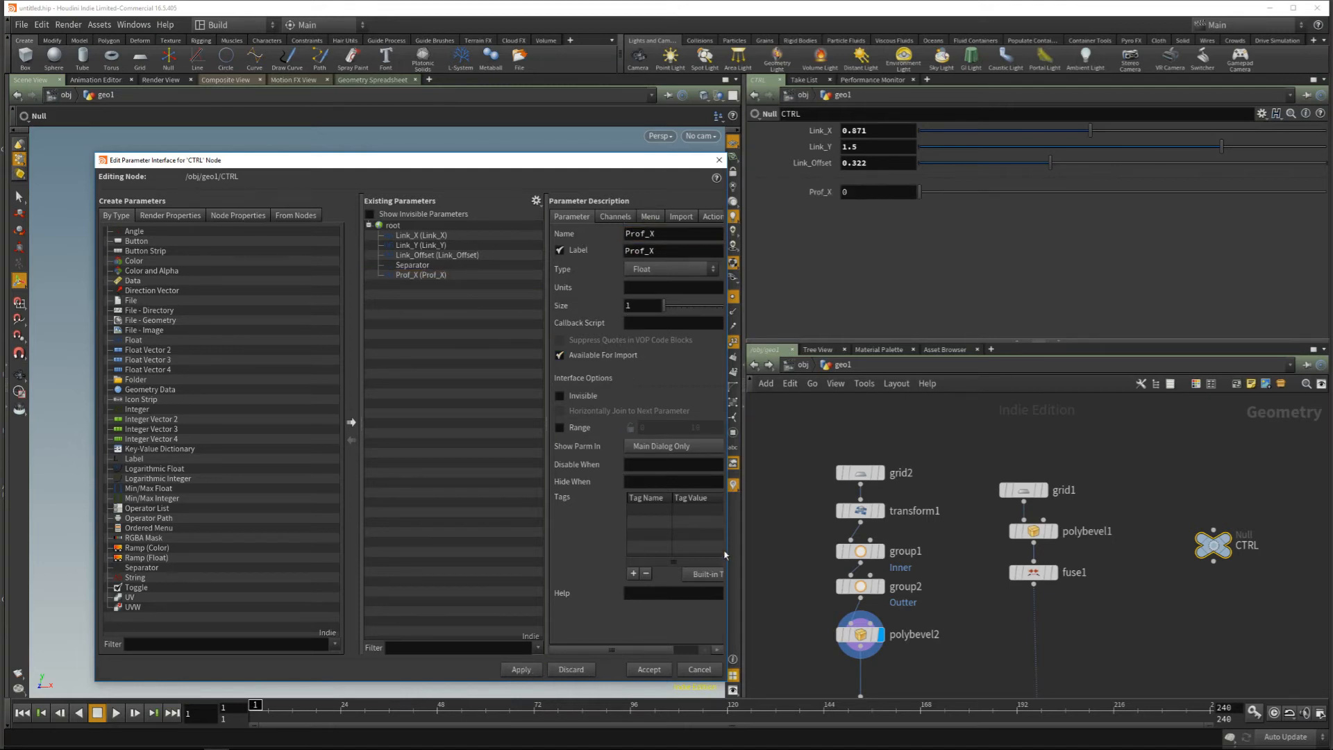
Step: Enable a range of 0.05 to 2 for Prof_X, with the minimum locked
{"action": "left_click_drag", "start_coordinate": [730, 543], "coordinate": [829, 538]}
{"action": "left_click", "coordinate": [610, 428]}
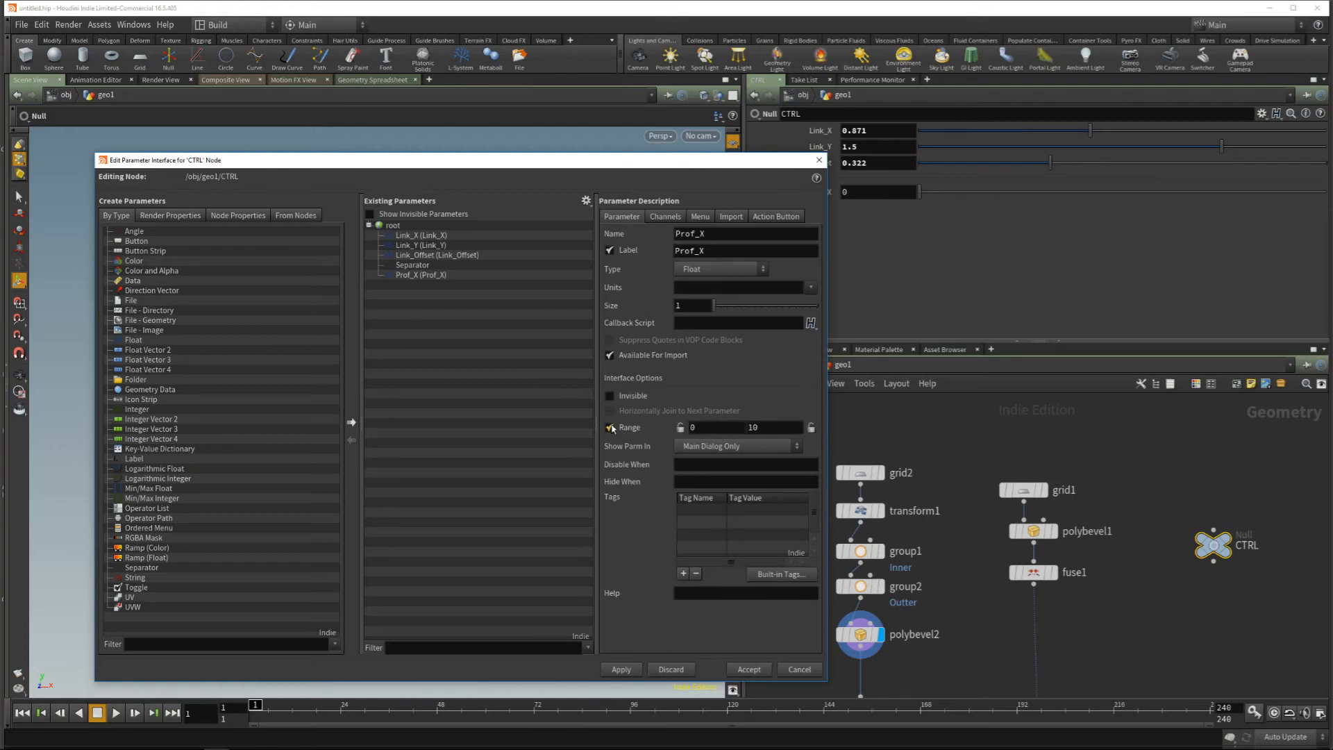
{"action": "double_click", "coordinate": [718, 428]}
{"action": "type", "text": "0.05"}
{"action": "key", "text": "Return"}
{"action": "double_click", "coordinate": [750, 425]}
{"action": "type", "text": "2"}
Step: Duplicate Prof_X as Prof_Y with matching name and label, and accept the CTRL interface changes
{"action": "right_click", "coordinate": [417, 275]}
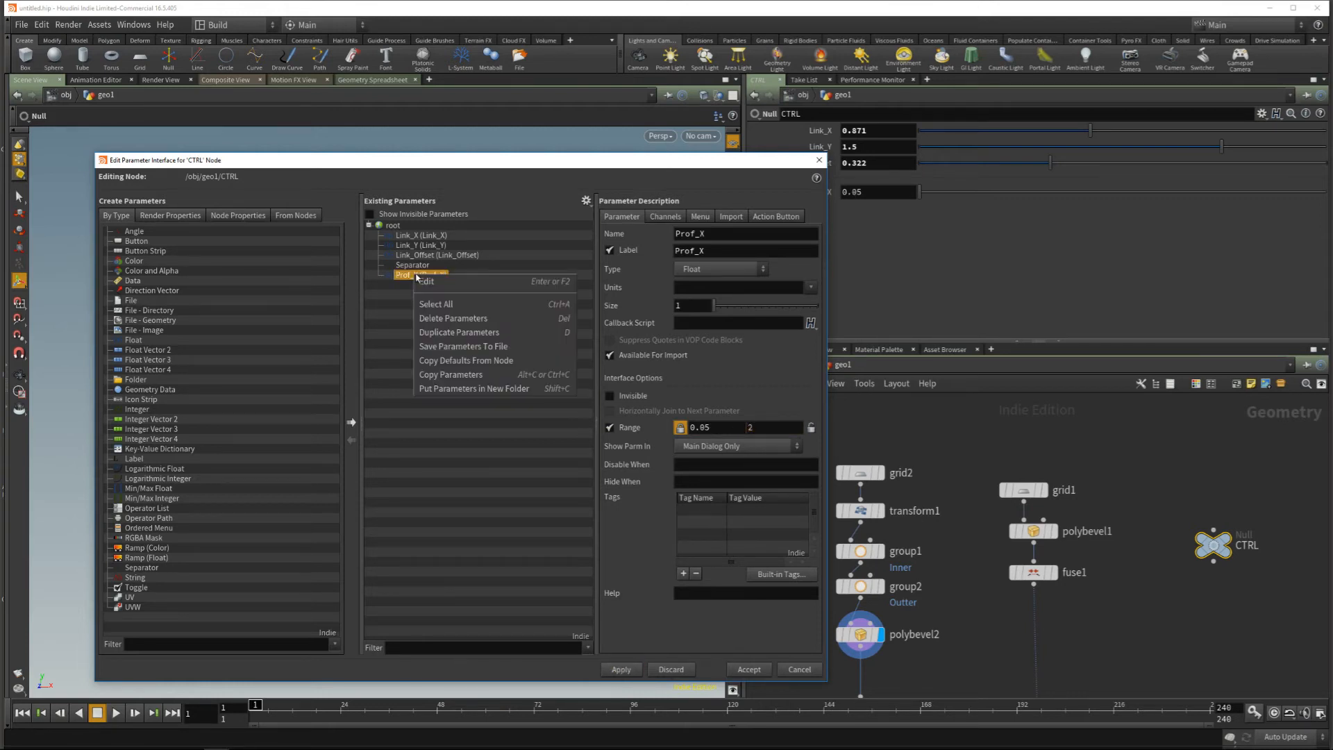
{"action": "left_click", "coordinate": [458, 332]}
{"action": "left_click_drag", "start_coordinate": [699, 252], "coordinate": [755, 237]}
{"action": "key", "text": "Return"}
{"action": "type", "text": "Y"}
{"action": "key", "text": "Return"}
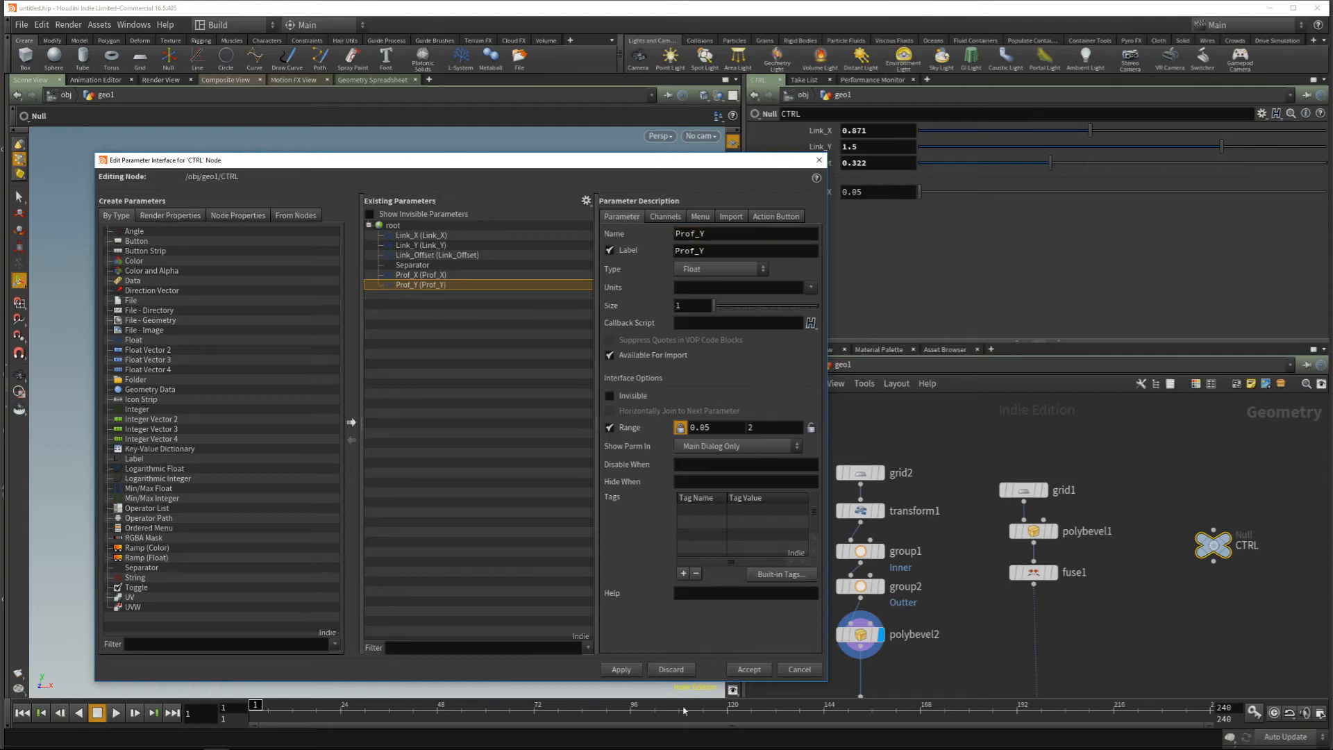
{"action": "left_click", "coordinate": [621, 670]}
{"action": "left_click", "coordinate": [749, 669]}
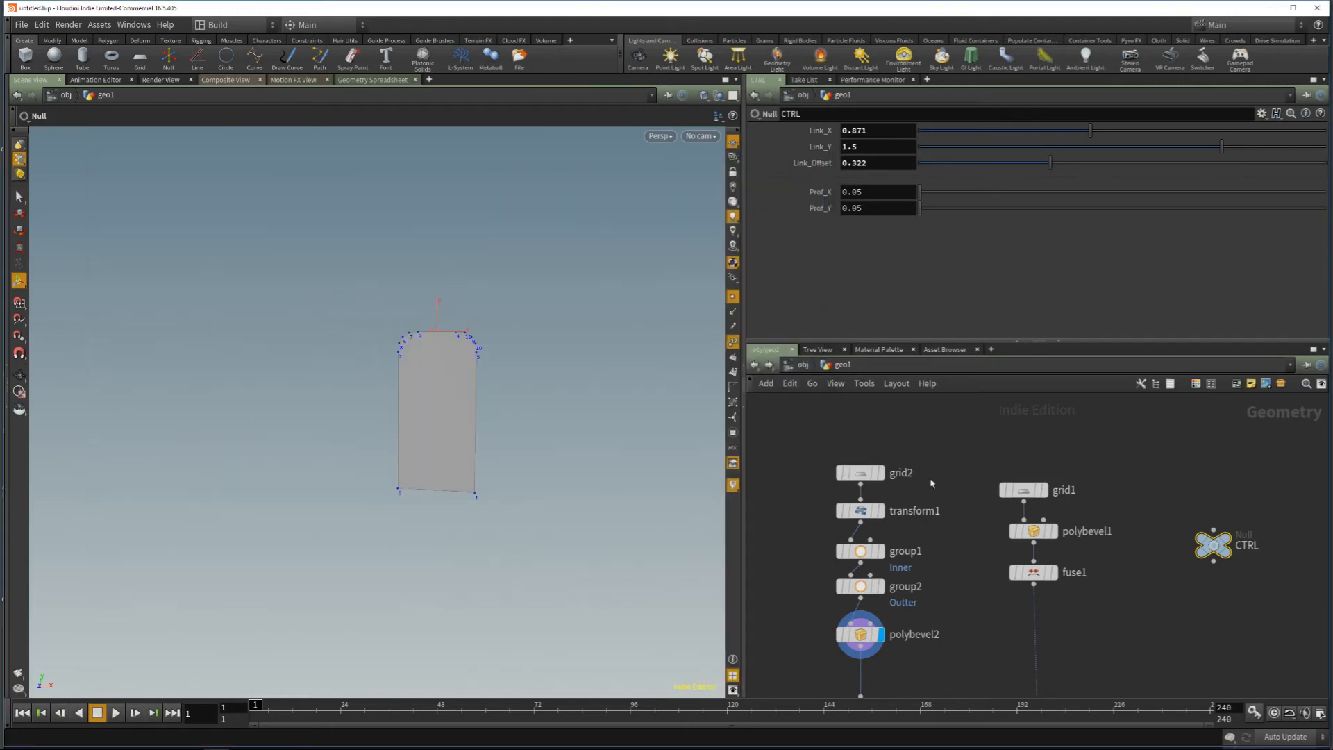
Step: Set CTRL's Prof_X to 0.25 and Prof_Y to 0.5 to match the size of grid2
{"action": "left_click_drag", "start_coordinate": [906, 420], "coordinate": [837, 490]}
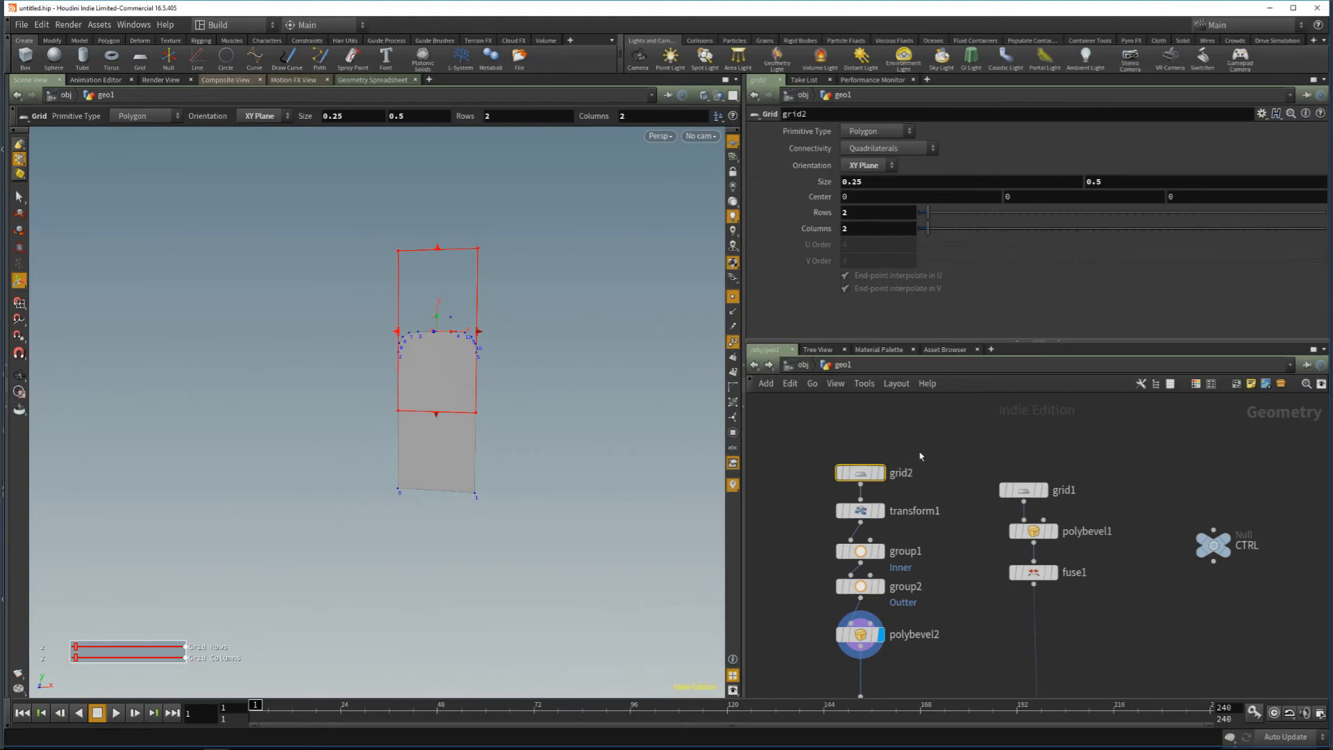
{"action": "middle_click_drag", "start_coordinate": [945, 595], "coordinate": [943, 574]}
{"action": "left_click_drag", "start_coordinate": [1278, 482], "coordinate": [1175, 556]}
{"action": "mouse_move", "coordinate": [865, 192]}
{"action": "left_mouse_down"}
{"action": "mouse_move", "coordinate": [829, 193]}
{"action": "mouse_move", "coordinate": [848, 208]}
{"action": "left_mouse_up"}
{"action": "type", "text": "25"}
{"action": "key", "text": "Return"}
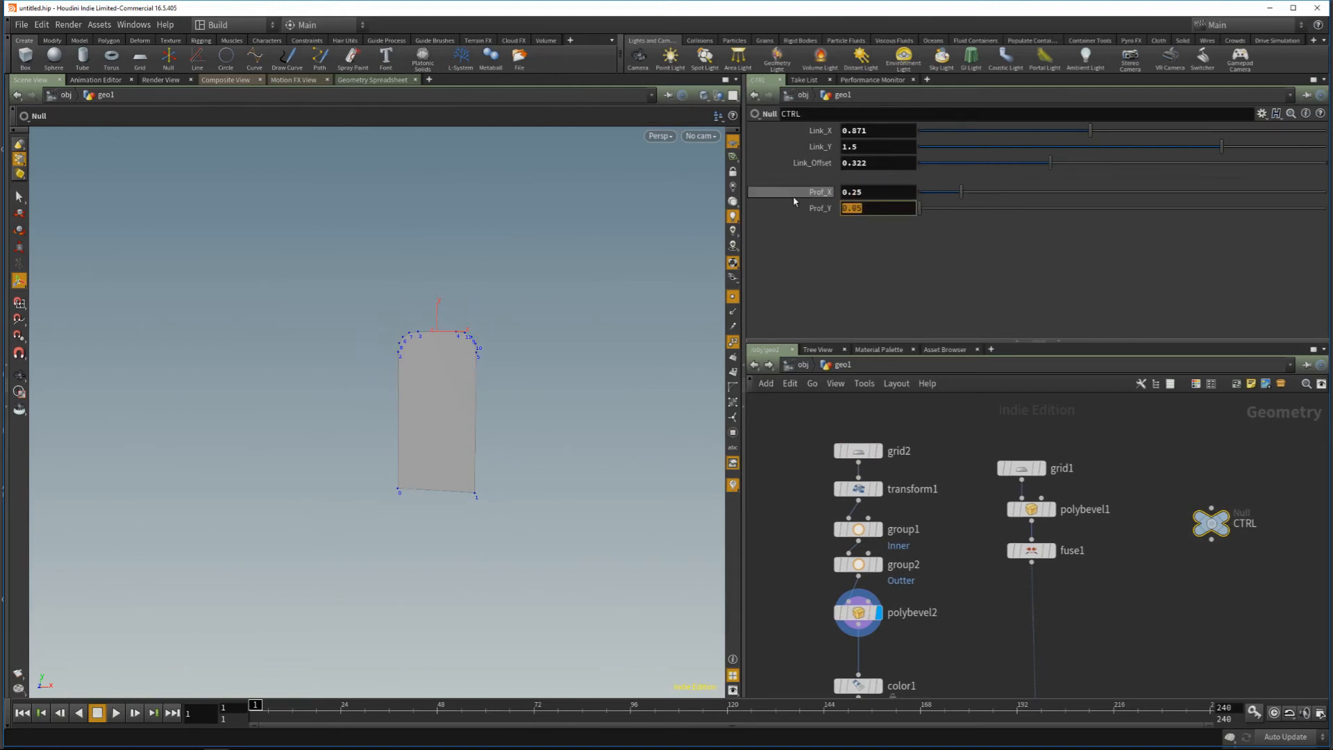
{"action": "type", "text": "5"}
{"action": "key", "text": "Return"}
Step: Link grid2's first Size value to CTRL's Prof_X with the relative reference ch("../CTRL/Prof_X")
{"action": "right_click", "coordinate": [823, 195]}
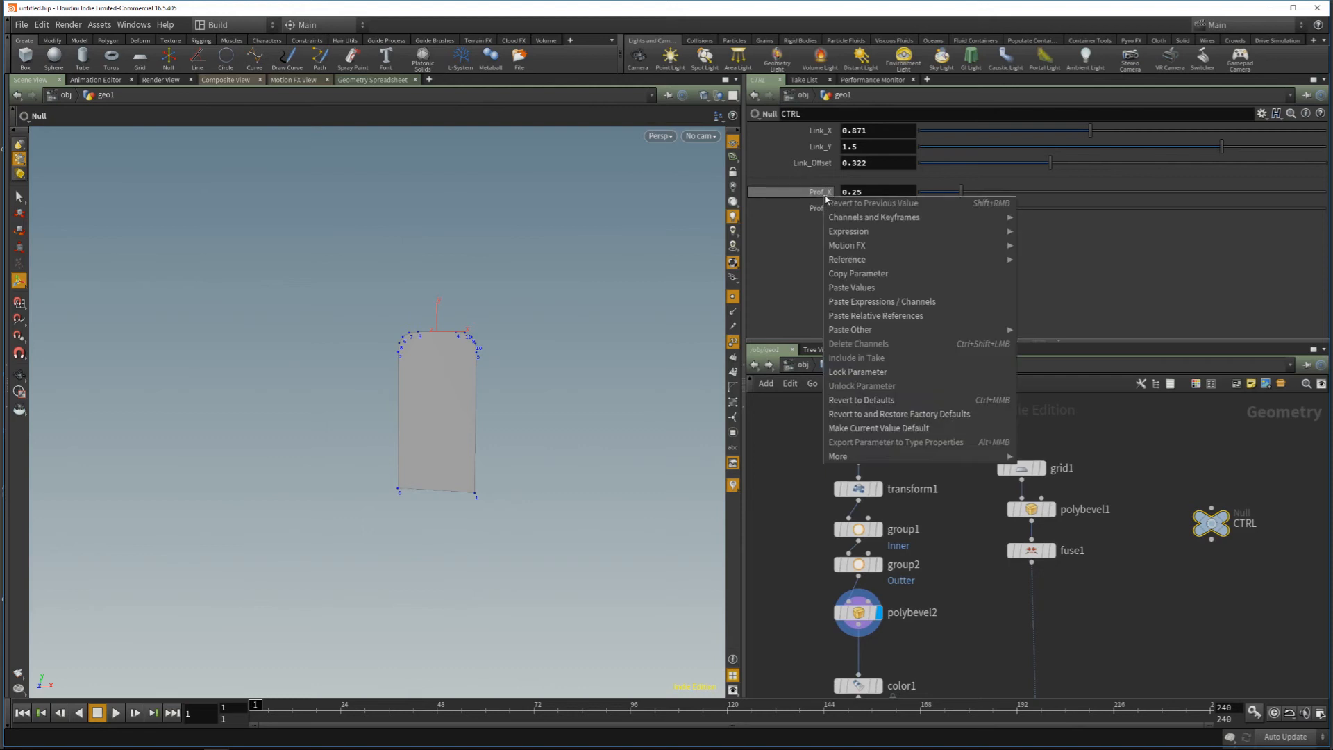
{"action": "left_click", "coordinate": [865, 274]}
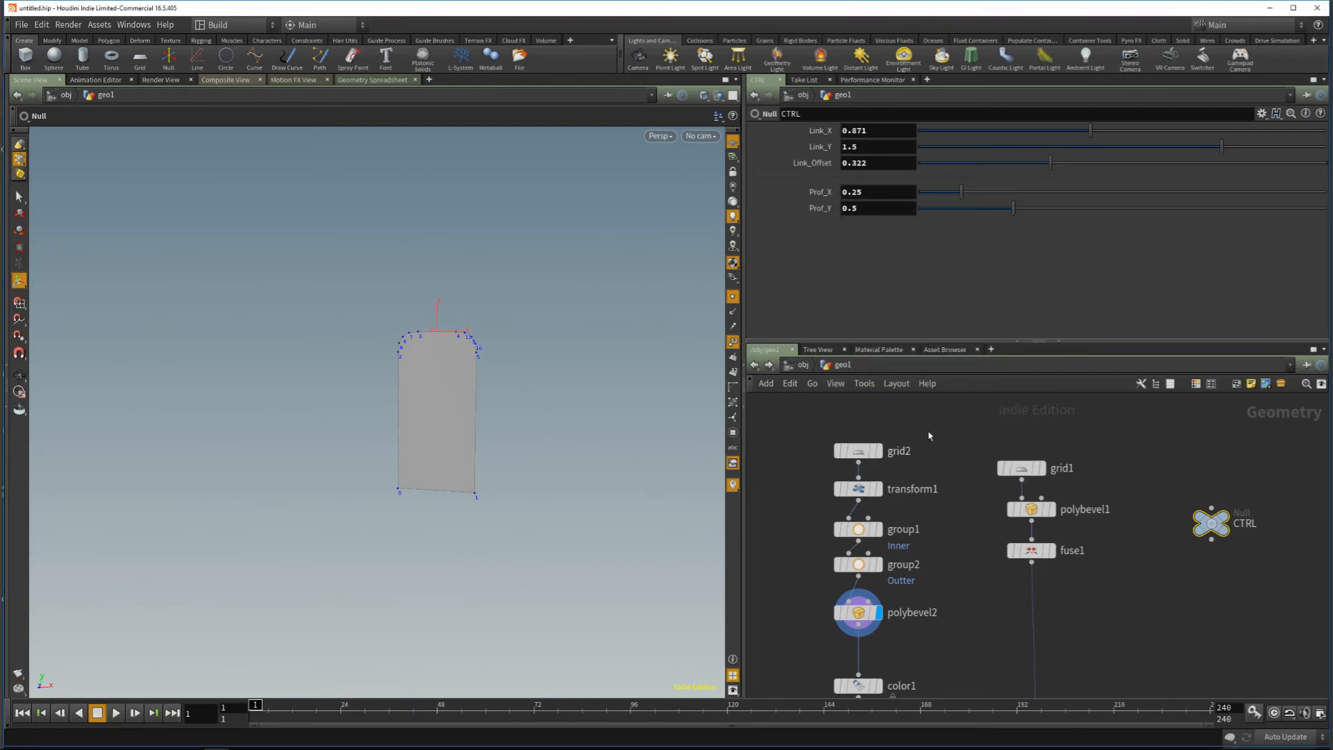
{"action": "left_click", "coordinate": [858, 450]}
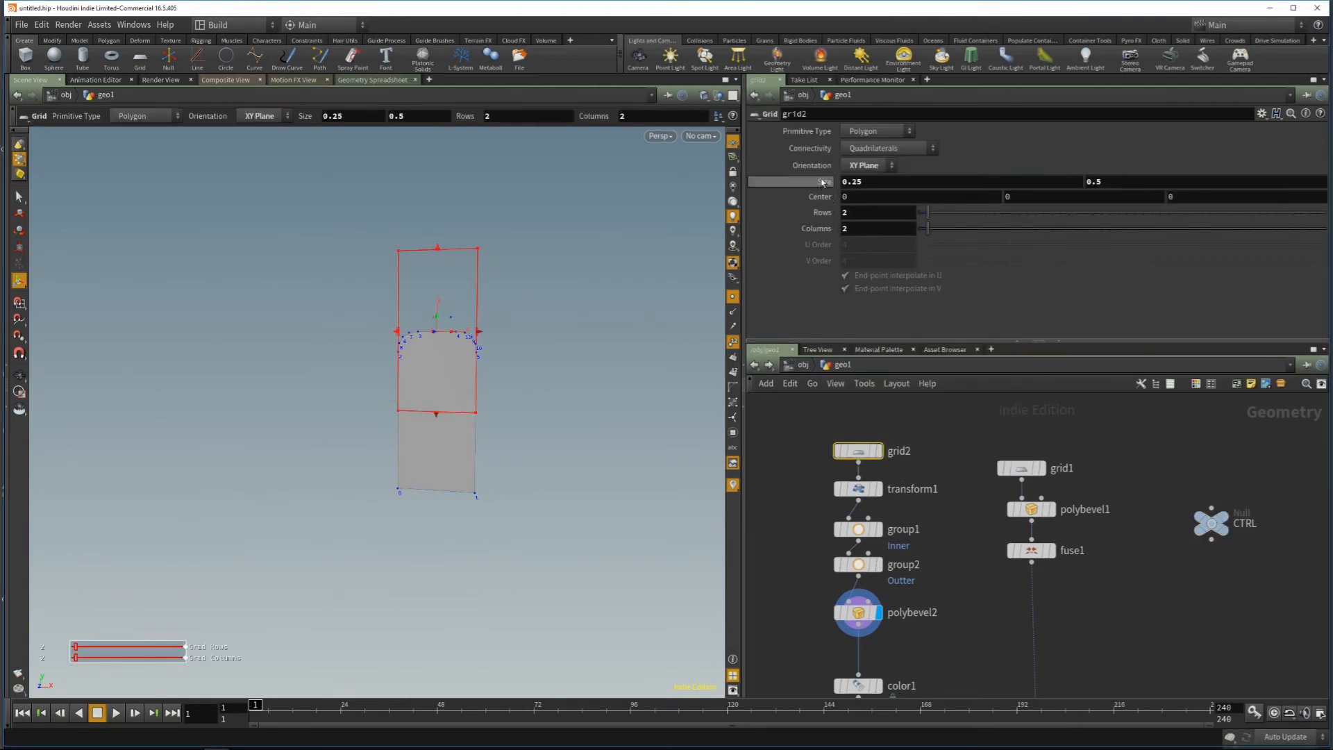
{"action": "right_click", "coordinate": [882, 181]}
{"action": "left_click", "coordinate": [943, 302]}
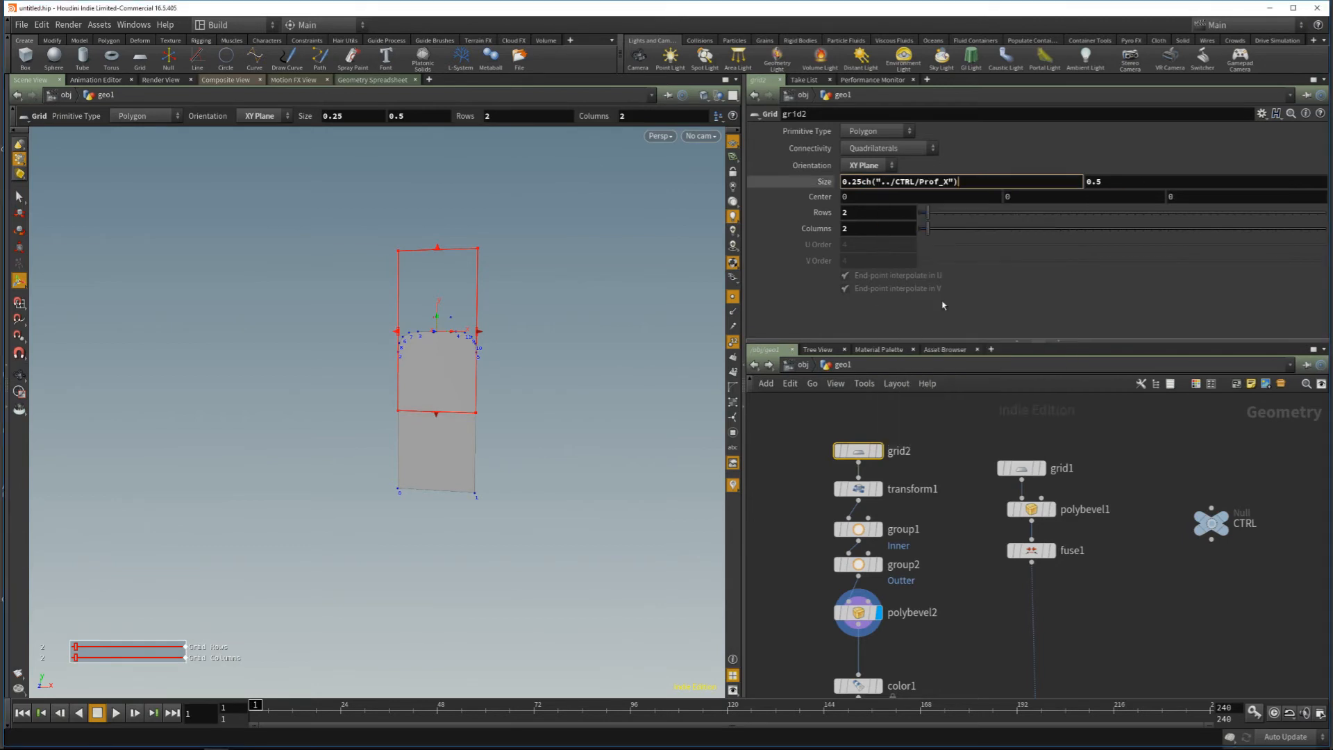
{"action": "left_click_drag", "start_coordinate": [861, 181], "coordinate": [834, 184]}
{"action": "key", "text": "BackSpace"}
{"action": "key", "text": "Return"}
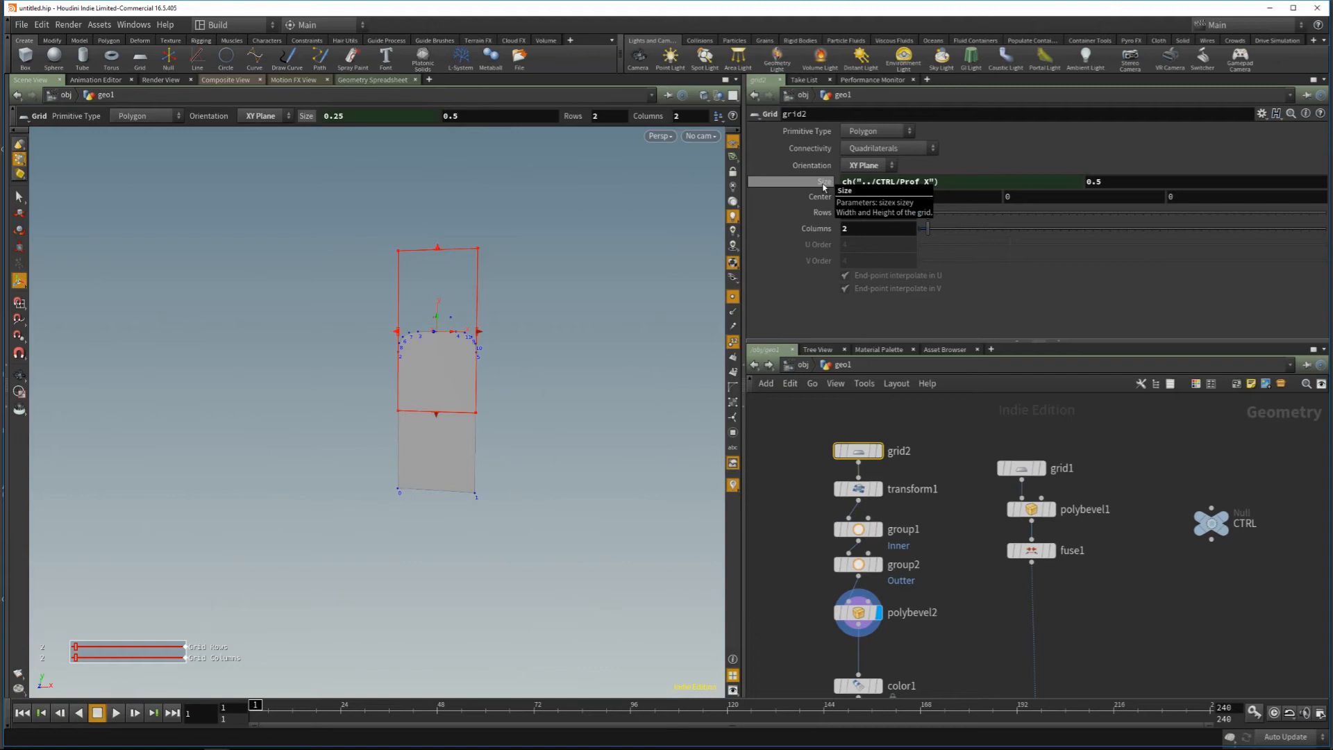
Step: Reuse the Prof_X expression for grid2's second Size value, changed to ch("../CTRL/Prof_Y")
{"action": "left_click", "coordinate": [864, 184]}
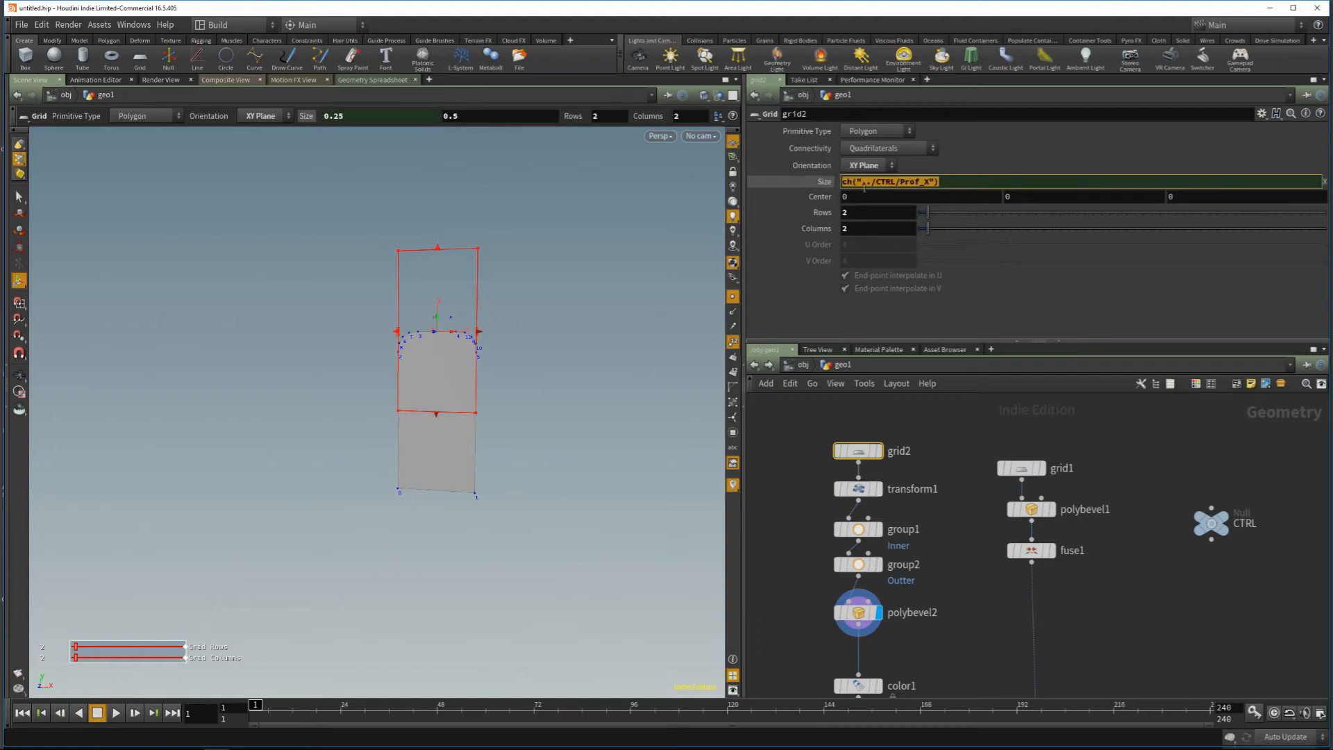
{"action": "left_click", "coordinate": [1166, 455]}
{"action": "left_click", "coordinate": [1132, 183]}
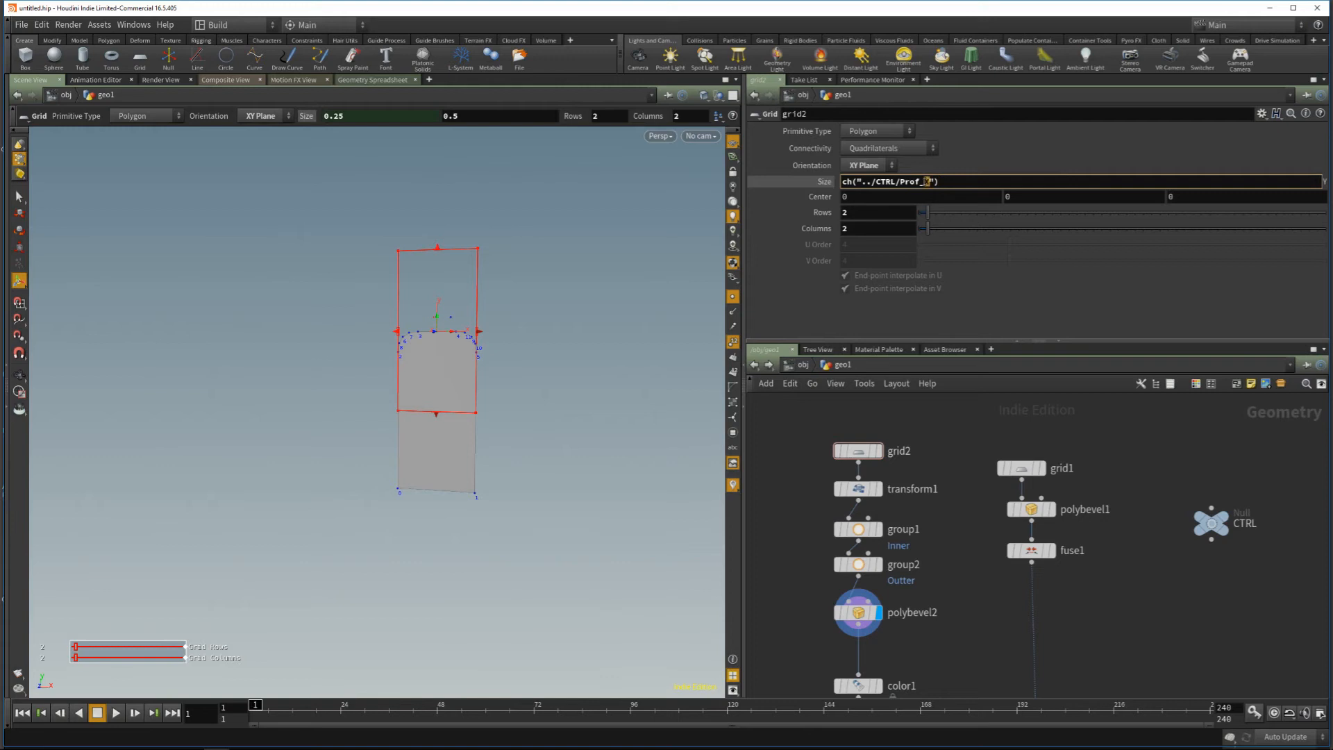
{"action": "key", "text": "Return"}
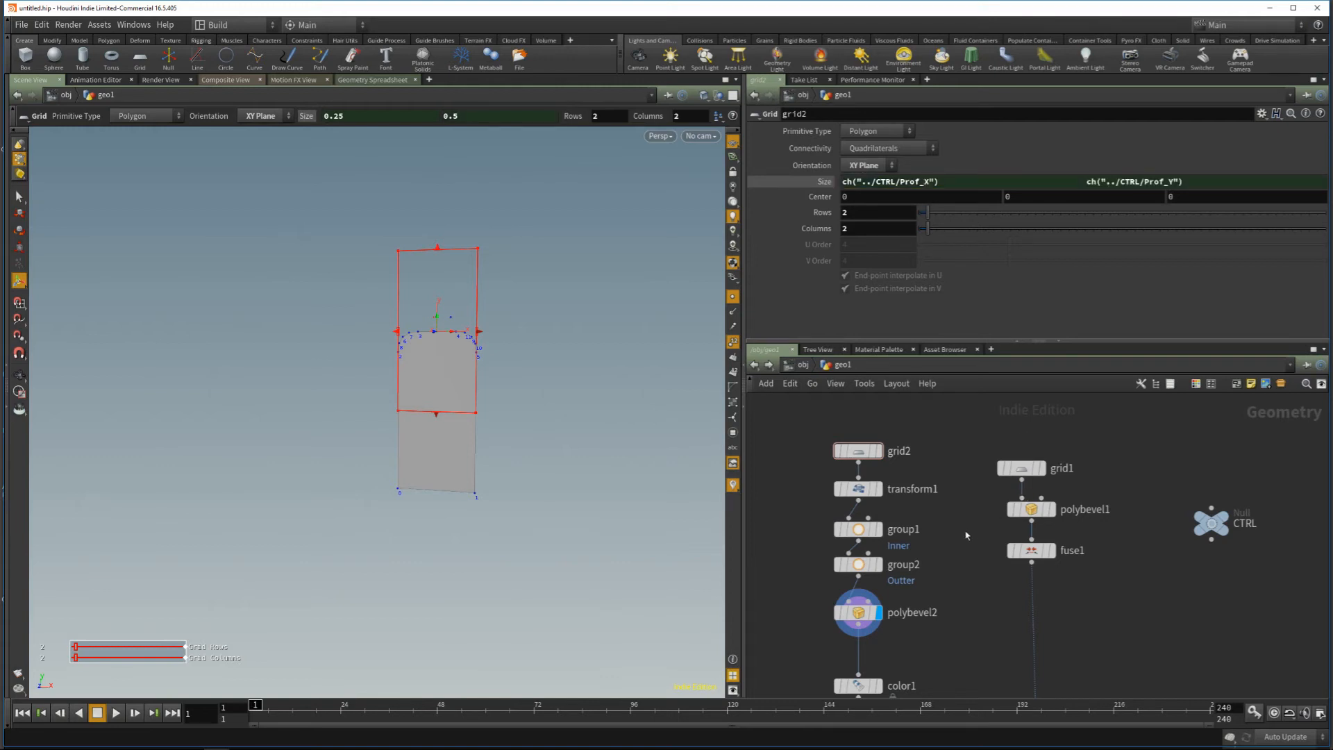
Step: Test the grid link by varying CTRL's Prof_X, and return it to 0.25
{"action": "left_click", "coordinate": [1209, 511]}
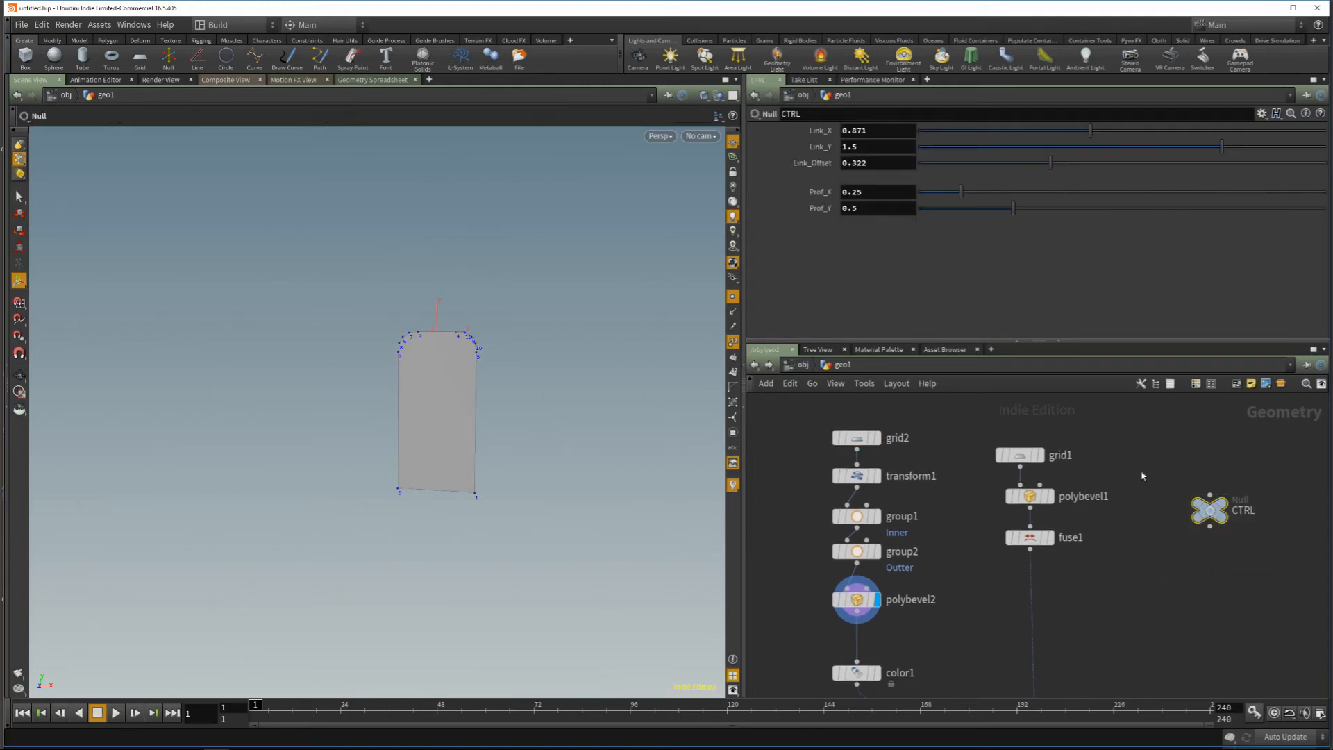
{"action": "left_click_drag", "start_coordinate": [962, 192], "coordinate": [821, 192]}
{"action": "type", "text": "0.25"}
{"action": "key", "text": "Return"}
Step: Try different Offset values on polybevel2 to vary the rounding of the Inner corners, ending at 0.097
{"action": "left_click_drag", "start_coordinate": [534, 347], "coordinate": [524, 423], "text": "alt"}
{"action": "middle_click_drag", "start_coordinate": [970, 607], "coordinate": [986, 527]}
{"action": "scroll", "coordinate": [961, 536], "scroll_direction": "up", "scroll_amount": 2}
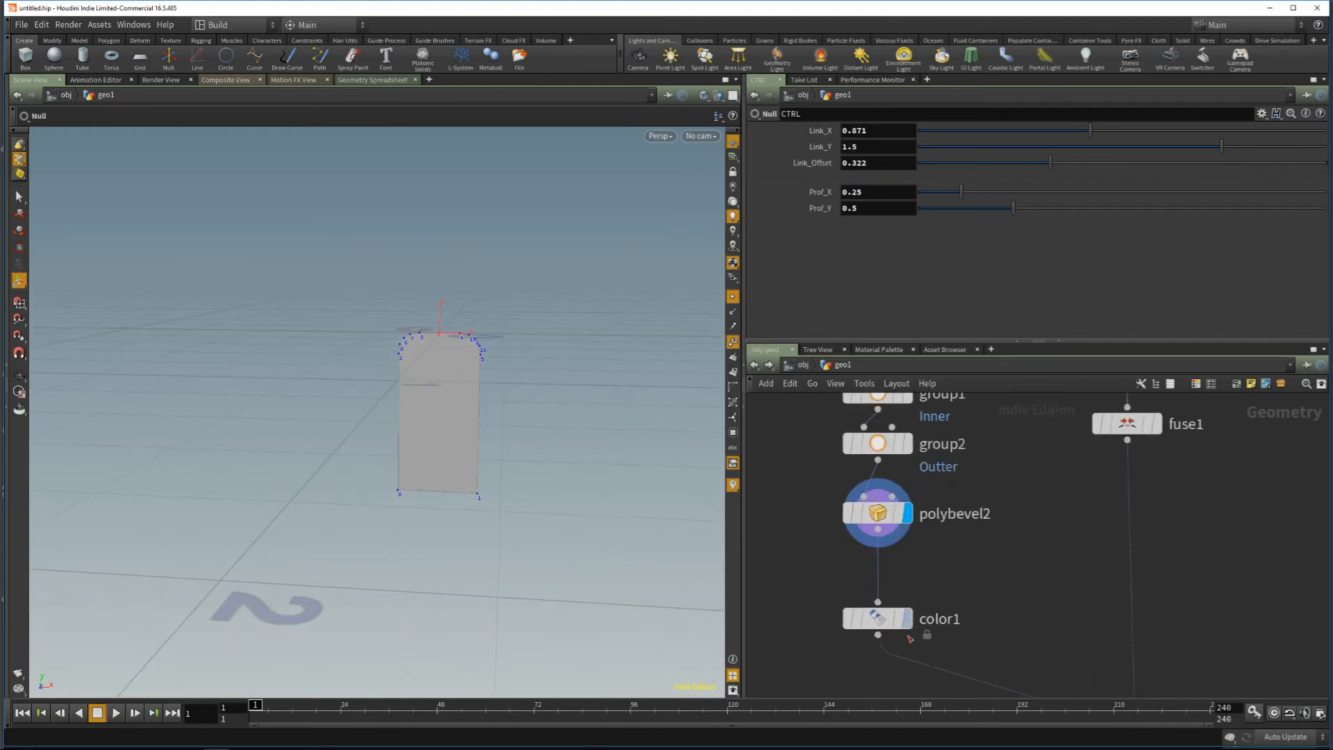
{"action": "left_click", "coordinate": [878, 513]}
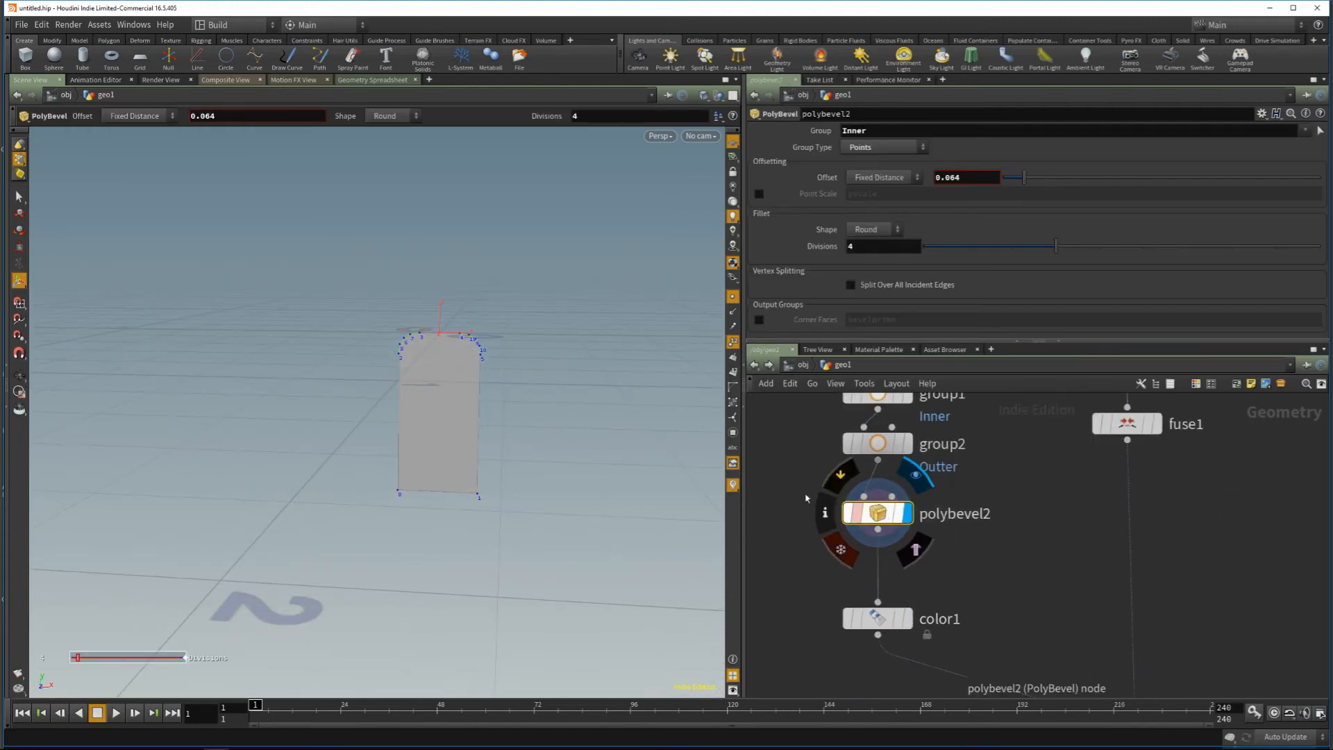
{"action": "left_click_drag", "start_coordinate": [472, 386], "coordinate": [490, 362]}
{"action": "key", "text": "Return"}
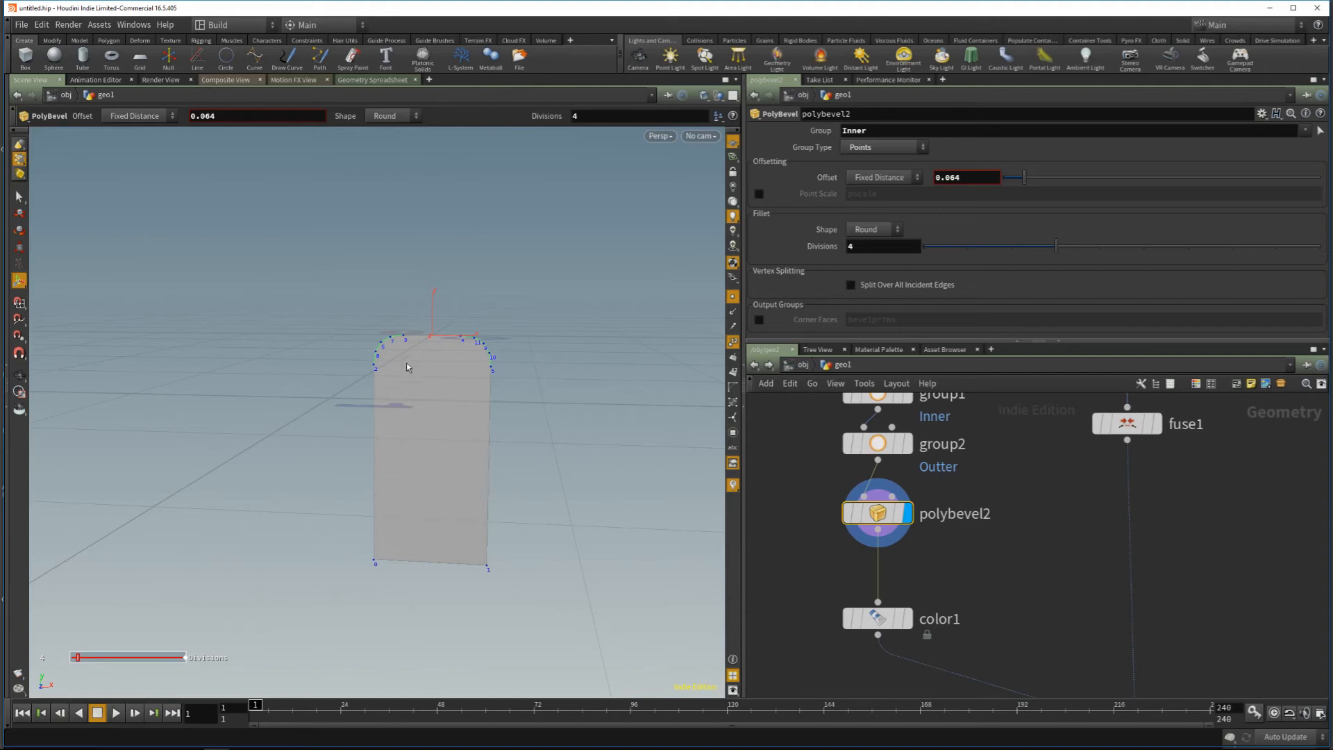
{"action": "mouse_move", "coordinate": [1039, 174]}
{"action": "left_mouse_down"}
{"action": "mouse_move", "coordinate": [1001, 177]}
{"action": "mouse_move", "coordinate": [1050, 179]}
{"action": "mouse_move", "coordinate": [1000, 179]}
{"action": "mouse_move", "coordinate": [1015, 179]}
{"action": "left_mouse_up"}
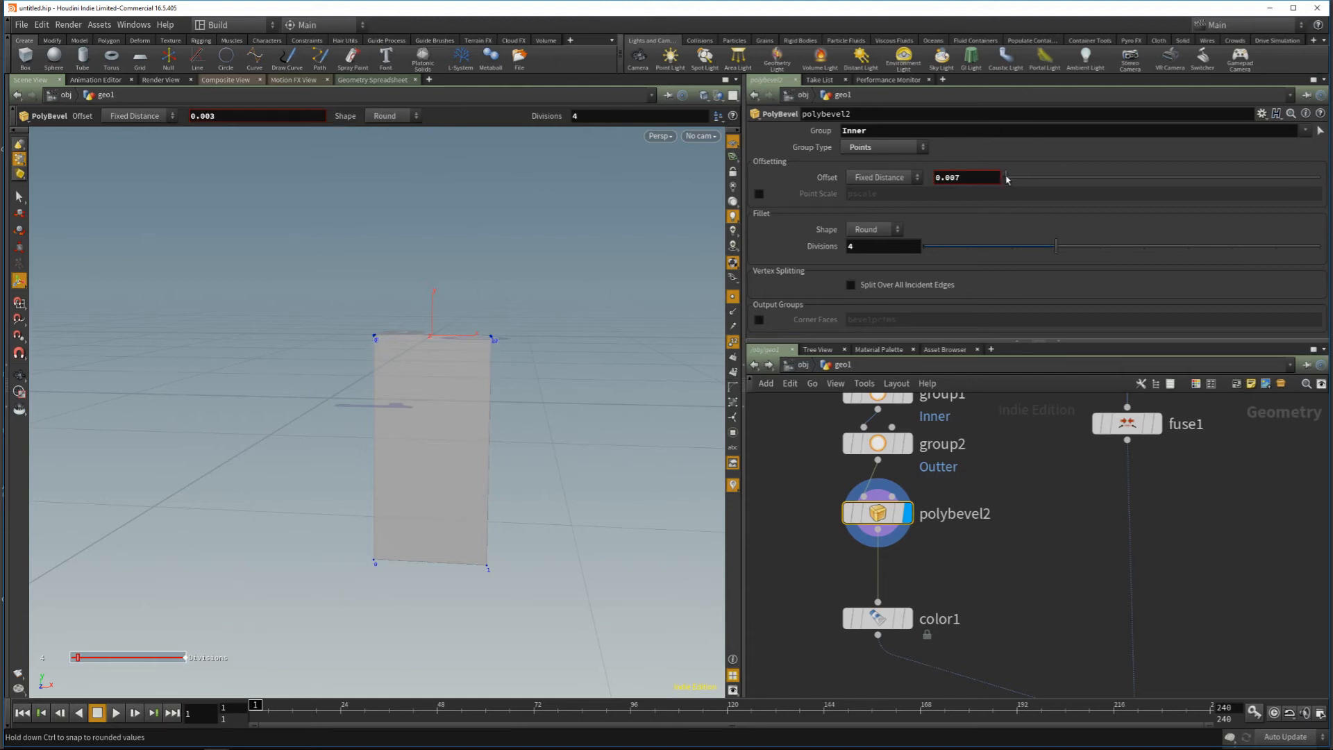
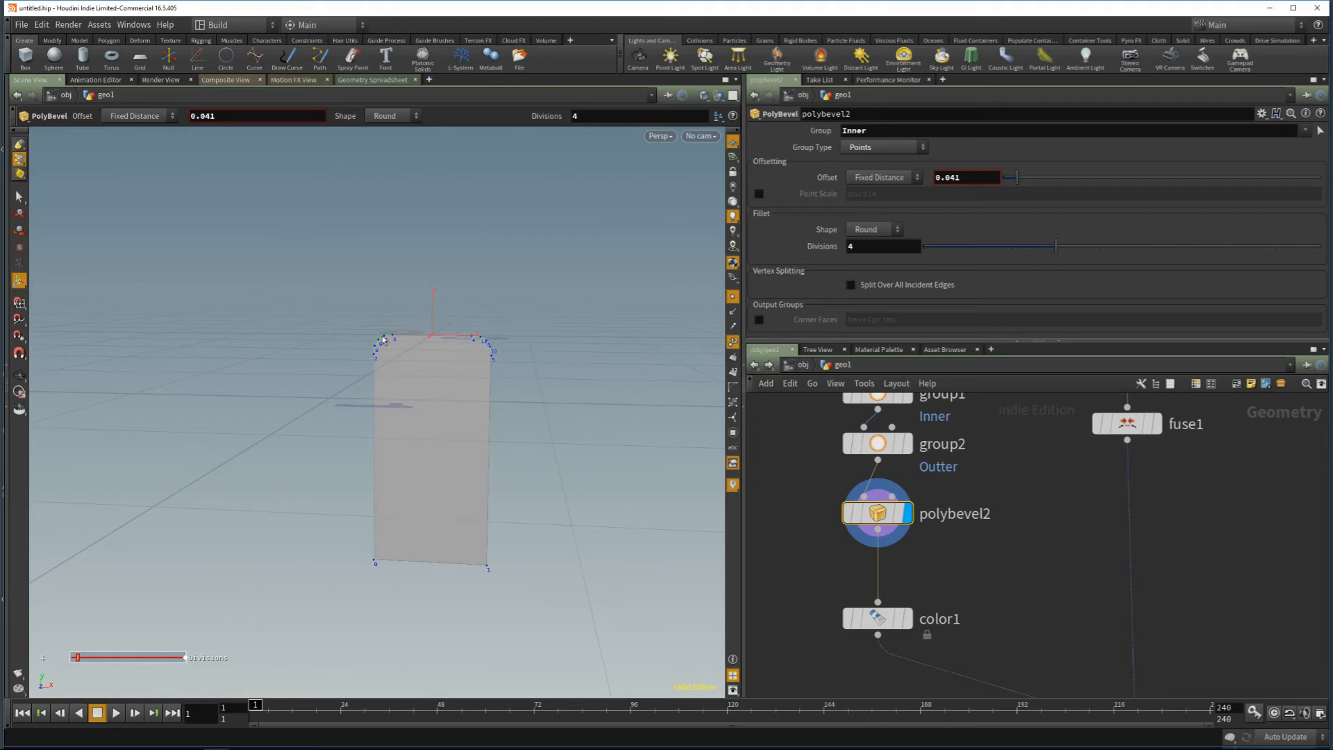
{"action": "mouse_move", "coordinate": [1017, 179]}
{"action": "left_mouse_down"}
{"action": "mouse_move", "coordinate": [1046, 180]}
{"action": "mouse_move", "coordinate": [1000, 180]}
{"action": "left_mouse_up"}
{"action": "left_click_drag", "start_coordinate": [1006, 179], "coordinate": [1034, 178]}
Step: Copy the Prof_X parameter from the CTRL node for referencing
{"action": "middle_click_drag", "start_coordinate": [988, 449], "coordinate": [992, 531]}
{"action": "scroll", "coordinate": [991, 531], "scroll_direction": "down", "scroll_amount": 2}
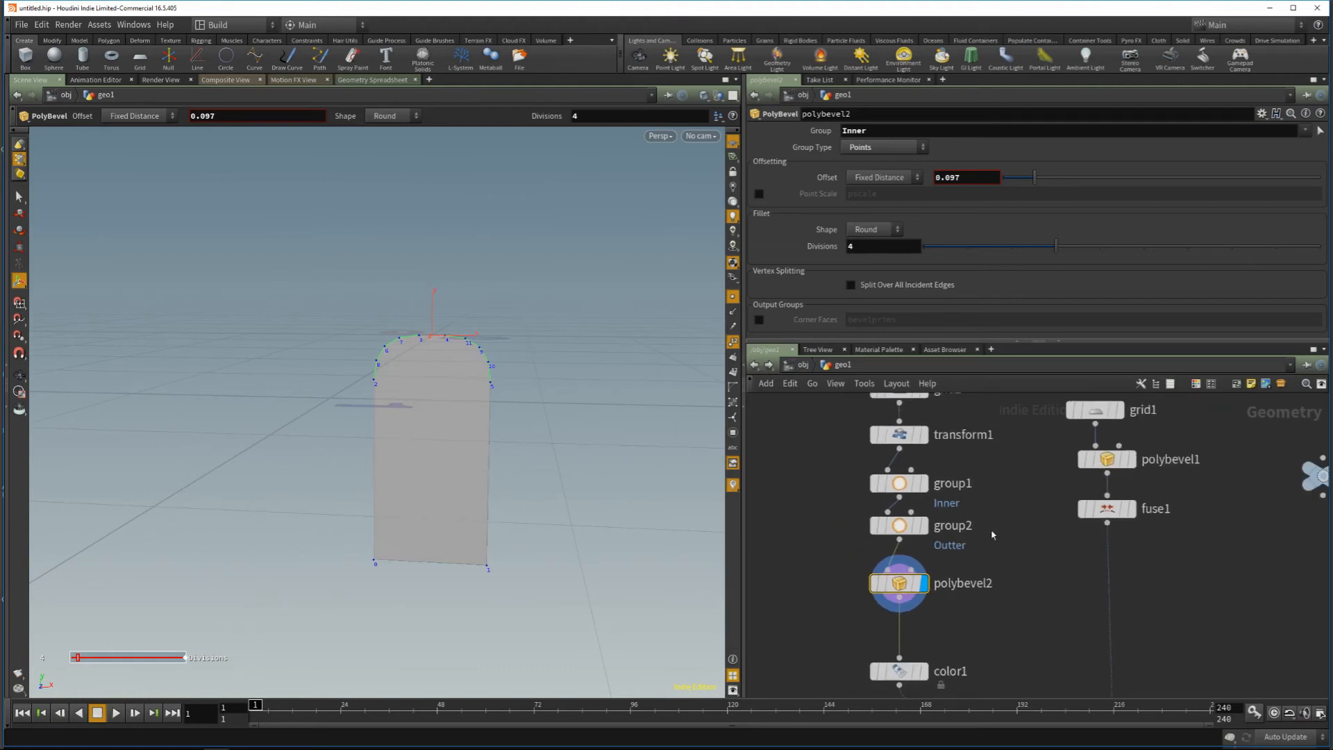
{"action": "middle_click_drag", "start_coordinate": [1042, 633], "coordinate": [972, 634]}
{"action": "left_click_drag", "start_coordinate": [1296, 590], "coordinate": [1215, 471]}
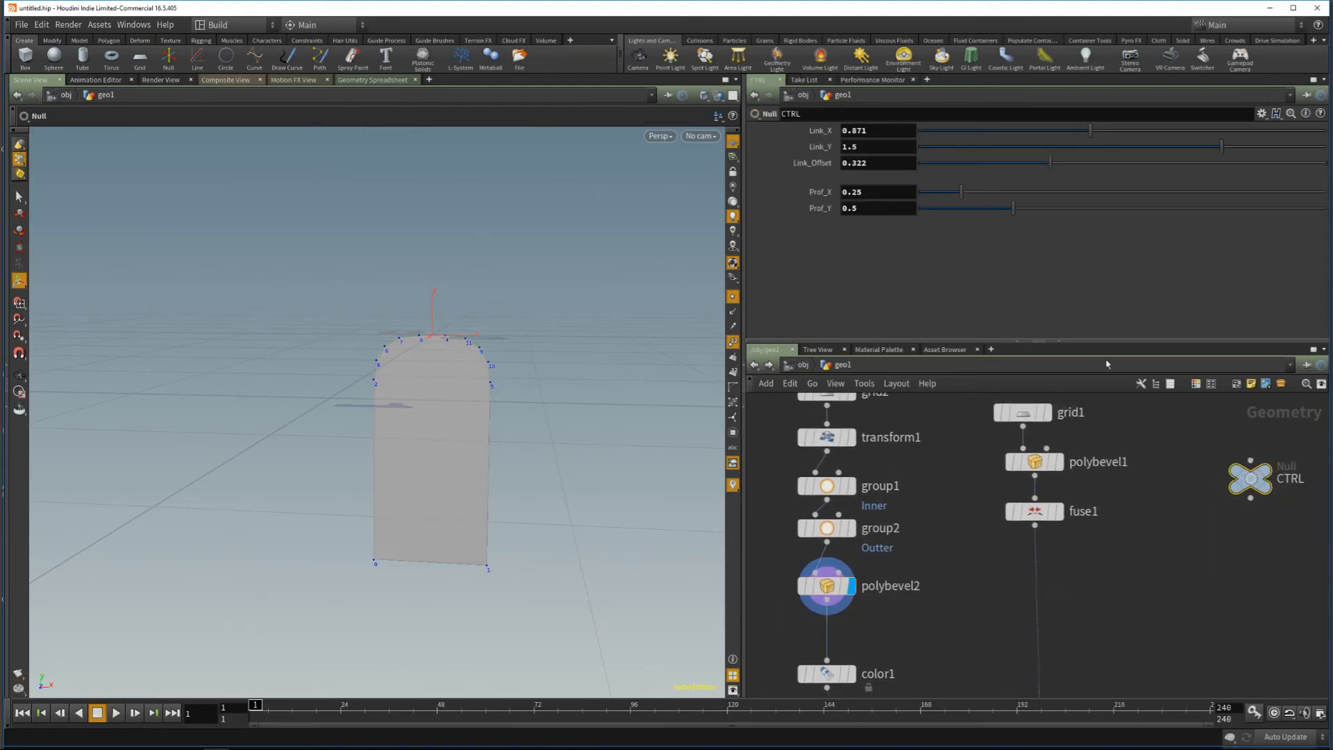
{"action": "right_click", "coordinate": [821, 193]}
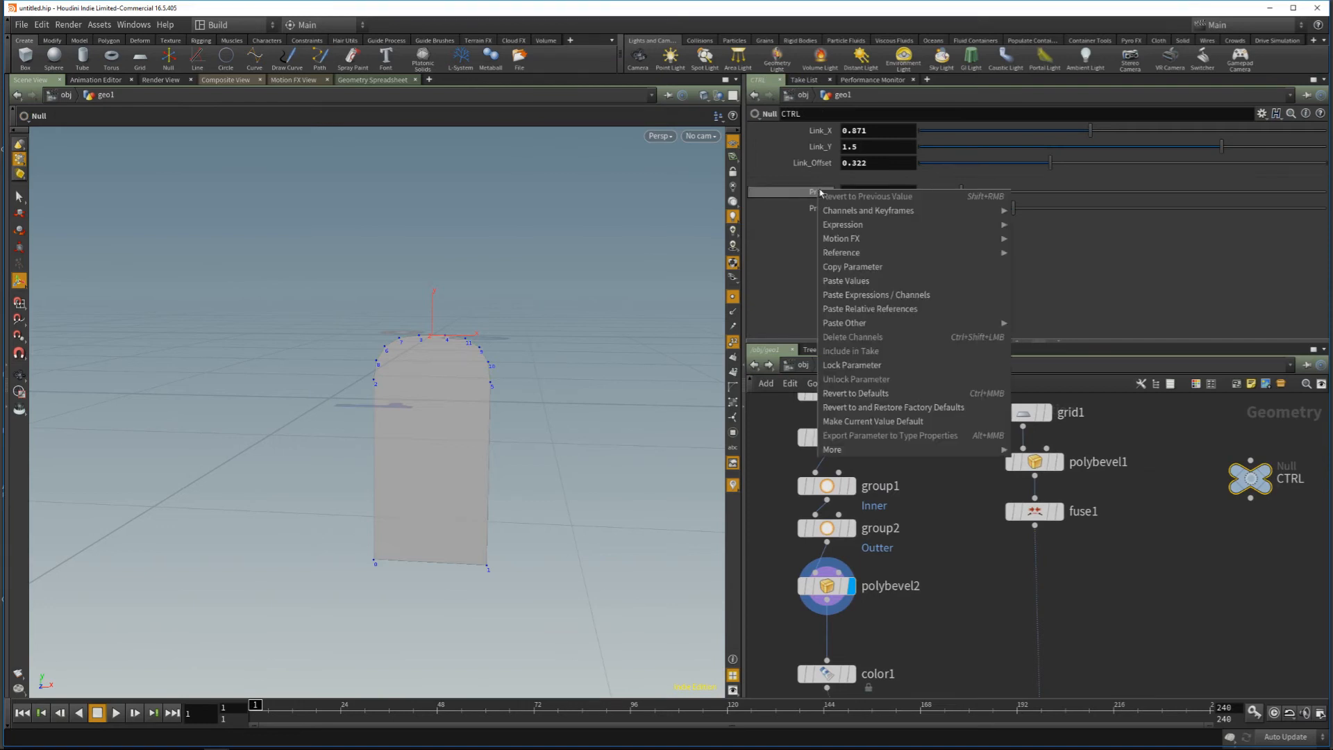
{"action": "left_click", "coordinate": [845, 269]}
Step: Replace polybevel2's Offset with the start of a min expression, min(ch("../CTRL/Prof_X")*0.5, using the copied relative reference
{"action": "left_click", "coordinate": [826, 585]}
{"action": "left_click_drag", "start_coordinate": [991, 175], "coordinate": [870, 192]}
{"action": "type", "text": "min"}
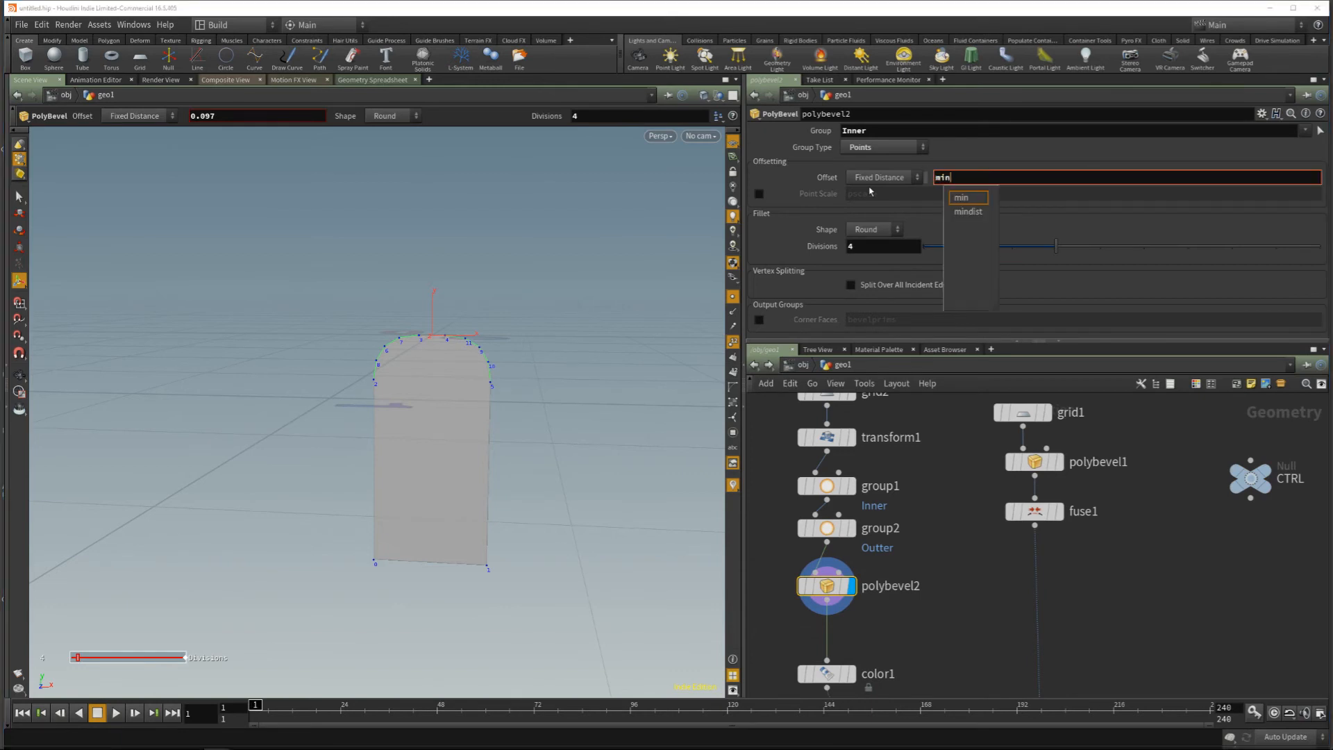
{"action": "type", "text": "("}
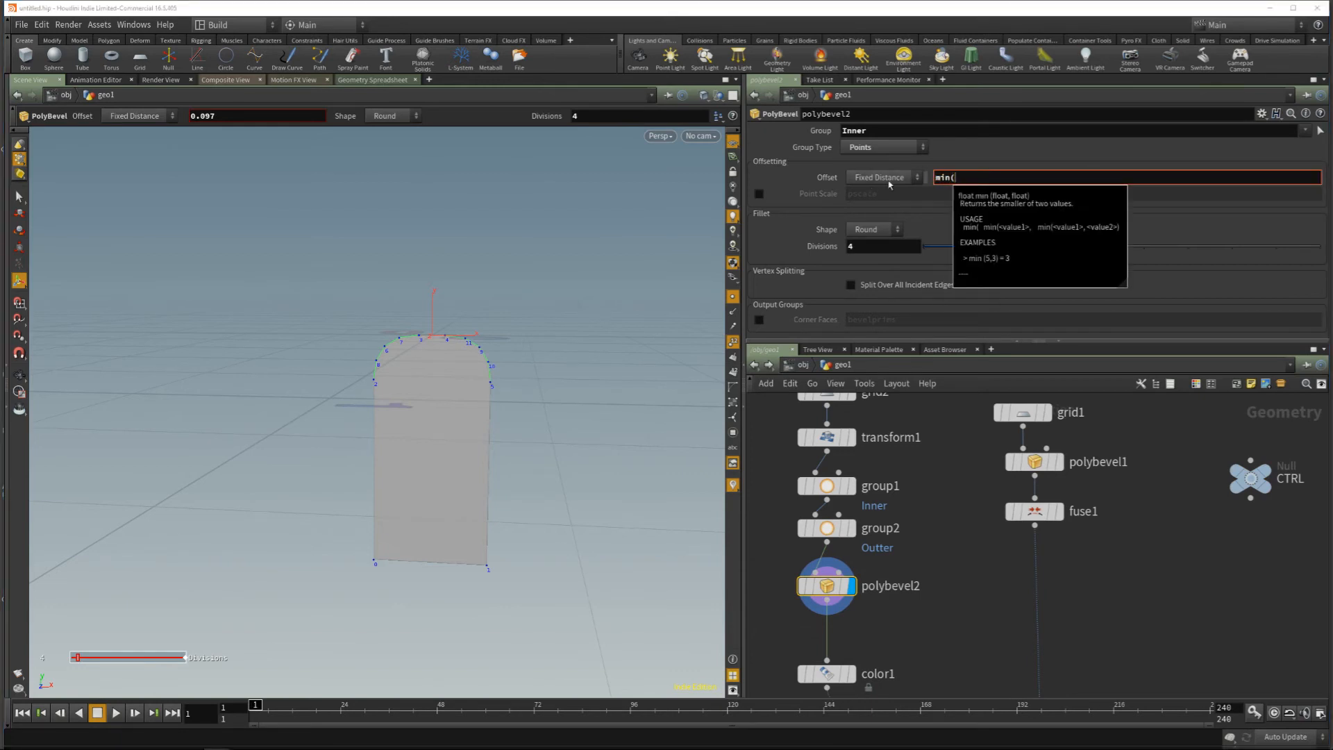
{"action": "right_click", "coordinate": [988, 178]}
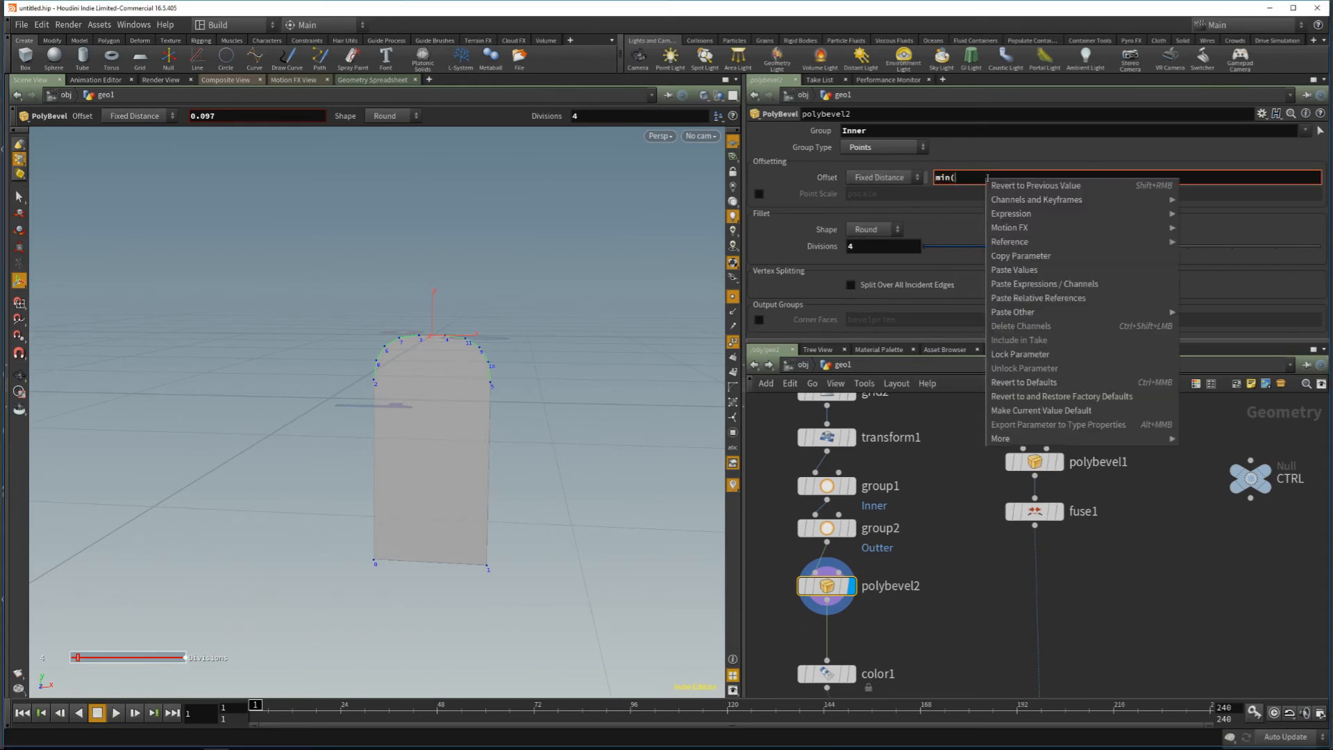
{"action": "left_click", "coordinate": [1041, 302]}
{"action": "type", "text": "*"}
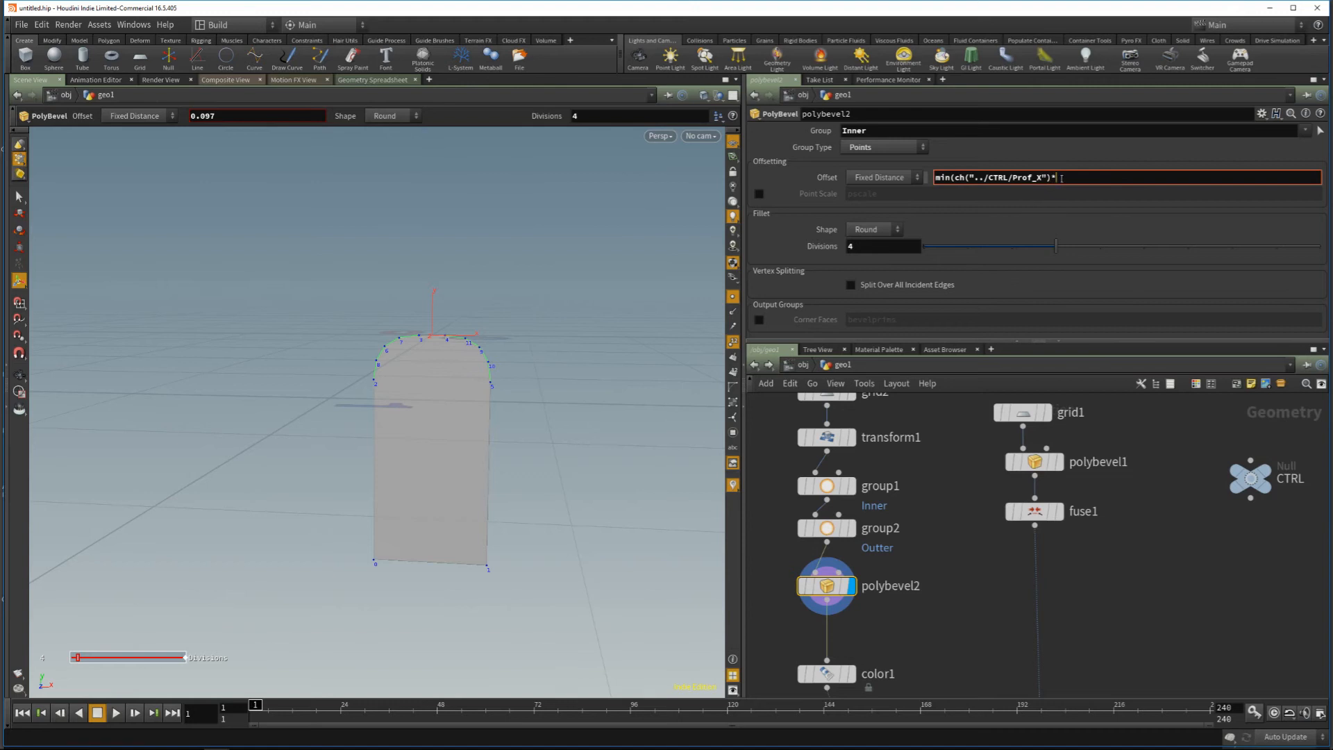
{"action": "type", "text": "0.5,"}
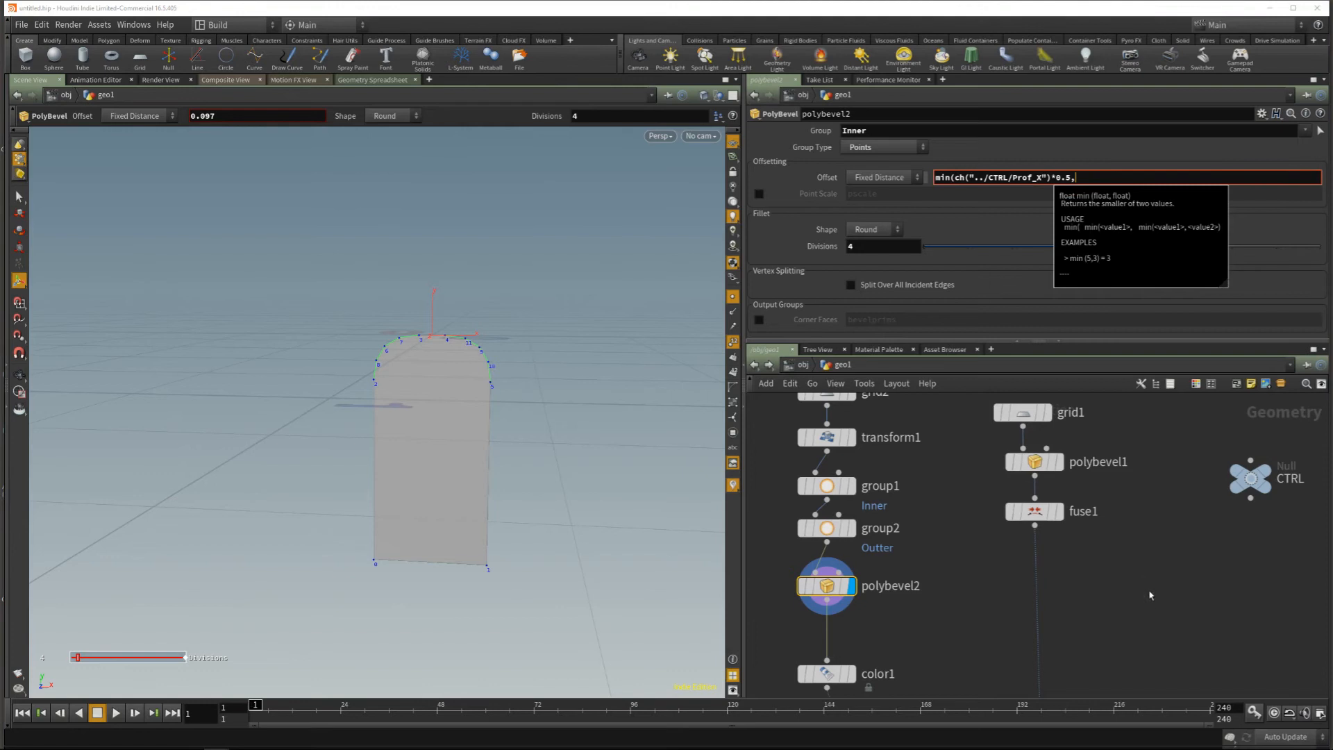
{"action": "key", "text": "Return"}
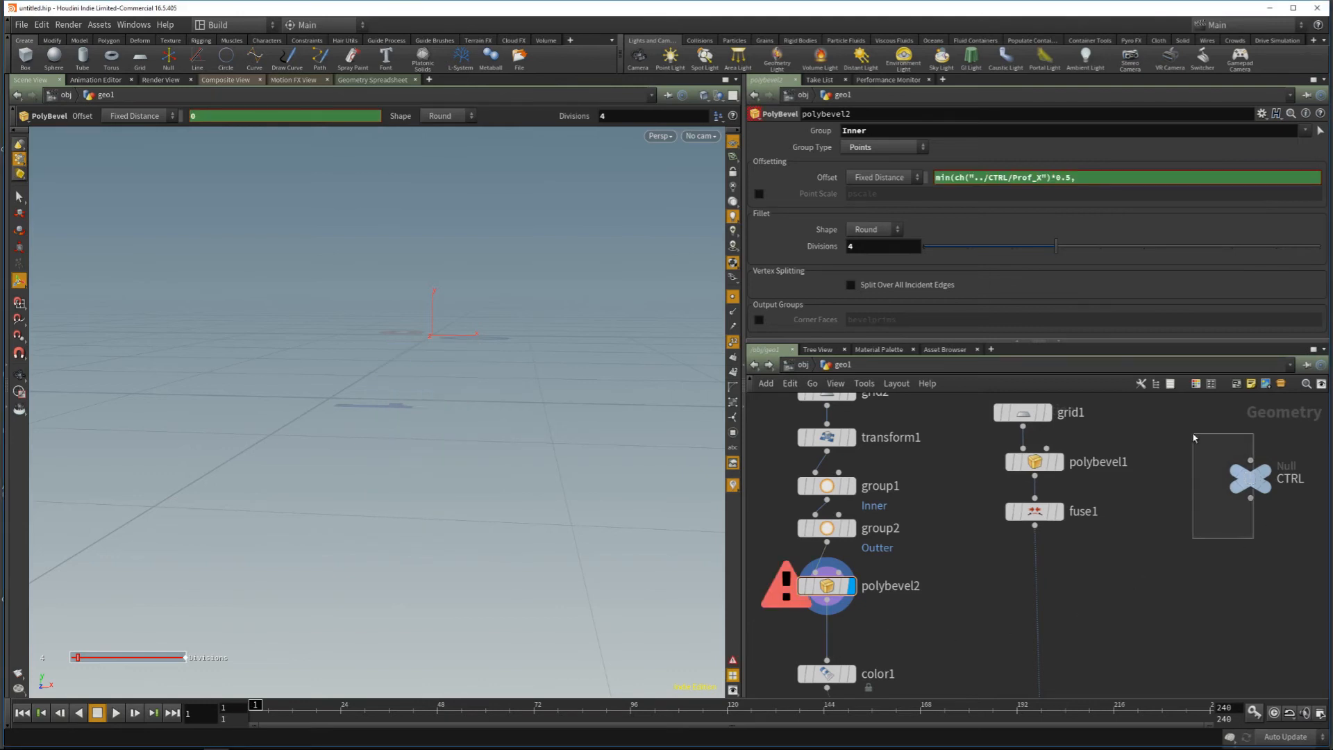
Step: Copy CTRL's Prof_Y and complete polybevel2's Offset as min(ch("../CTRL/Prof_X")*0.5,ch("../CTRL/Prof_Y"))
{"action": "left_click", "coordinate": [1250, 478]}
{"action": "right_click", "coordinate": [827, 209]}
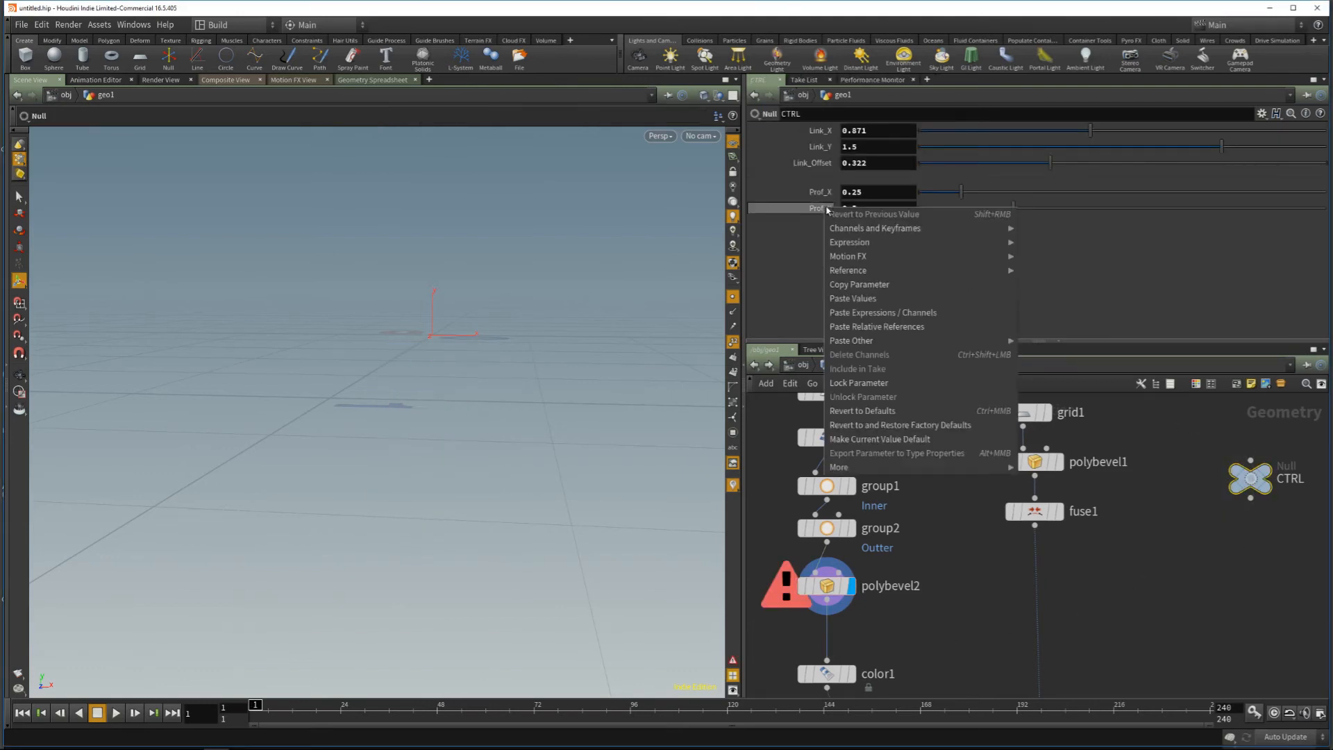
{"action": "left_click", "coordinate": [866, 285]}
{"action": "left_click", "coordinate": [826, 586]}
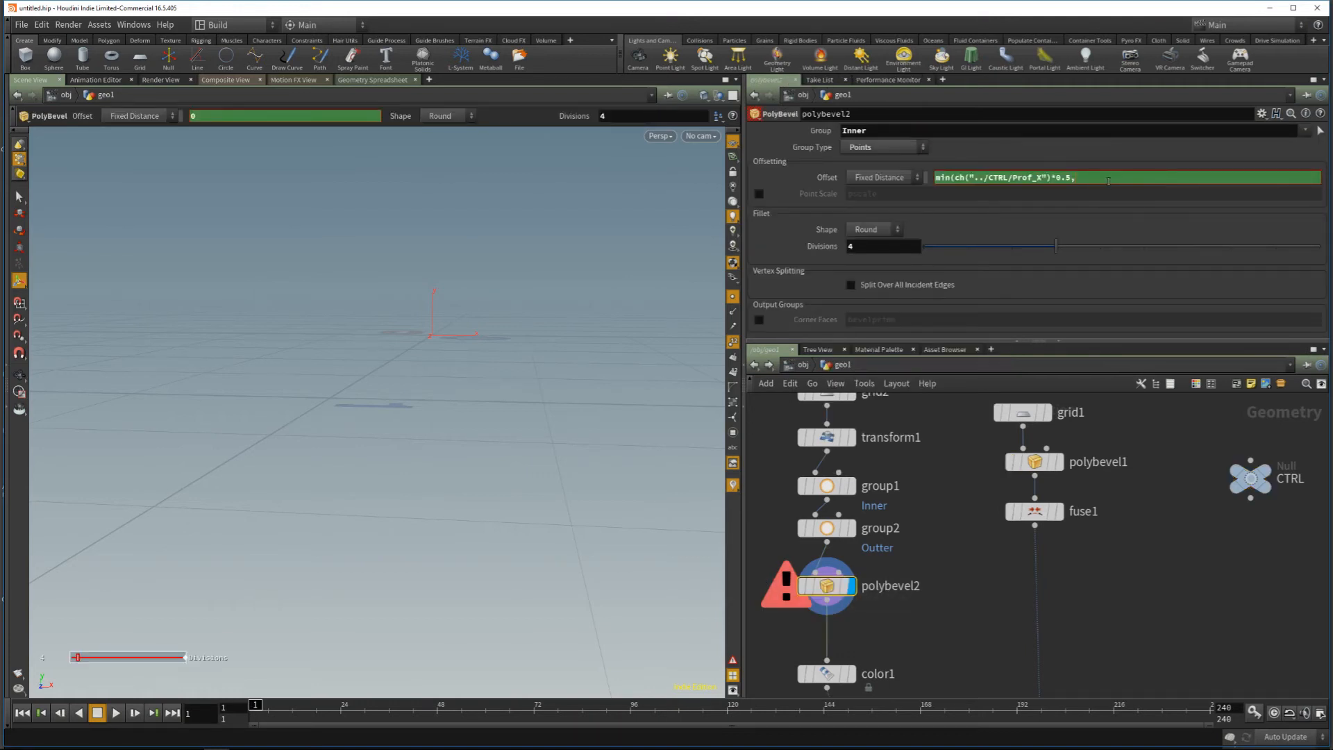
{"action": "right_click", "coordinate": [1105, 174]}
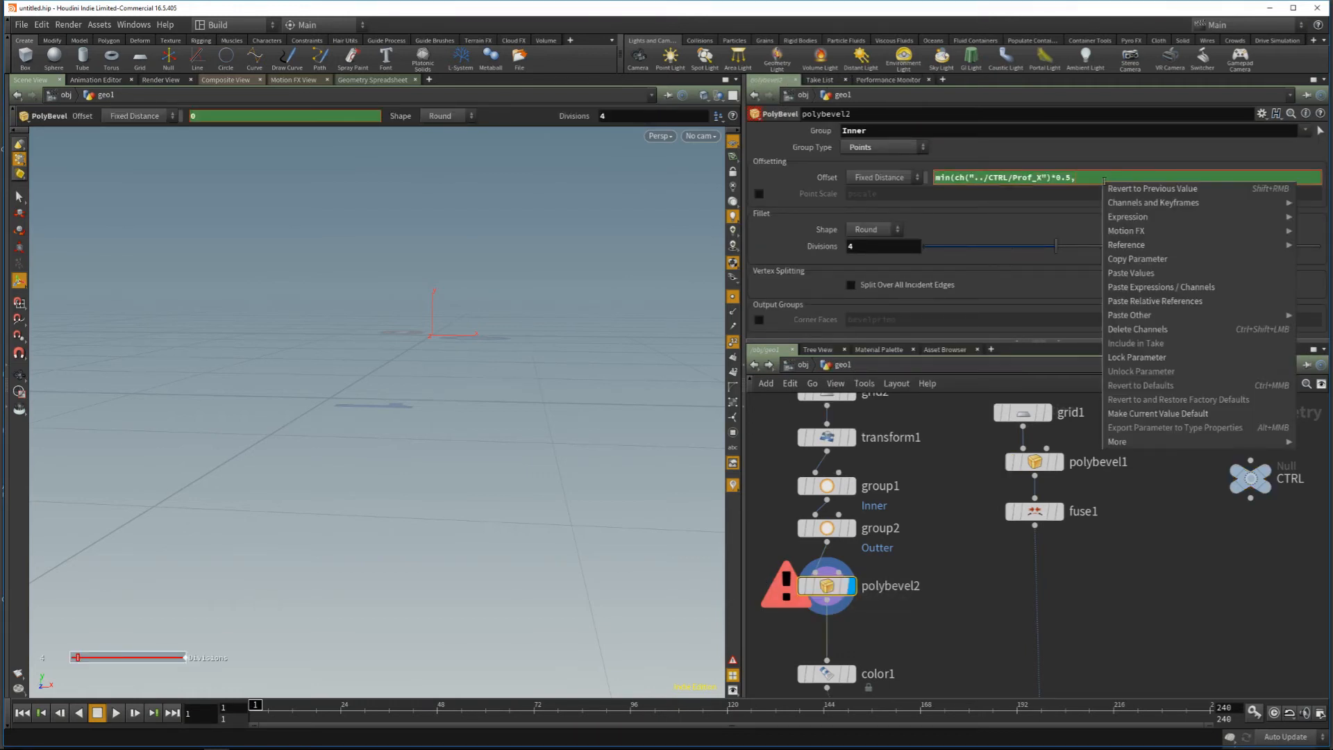
{"action": "left_click", "coordinate": [1143, 300]}
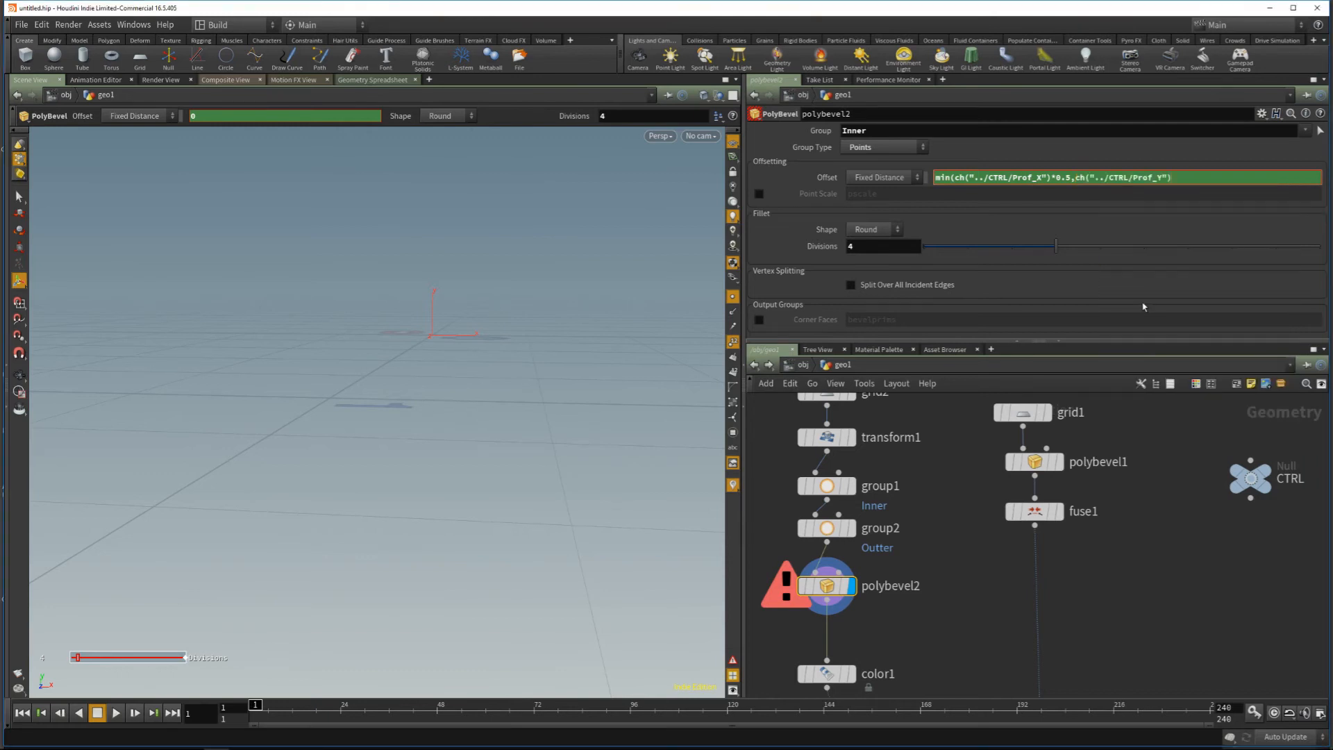
{"action": "key", "text": "Return"}
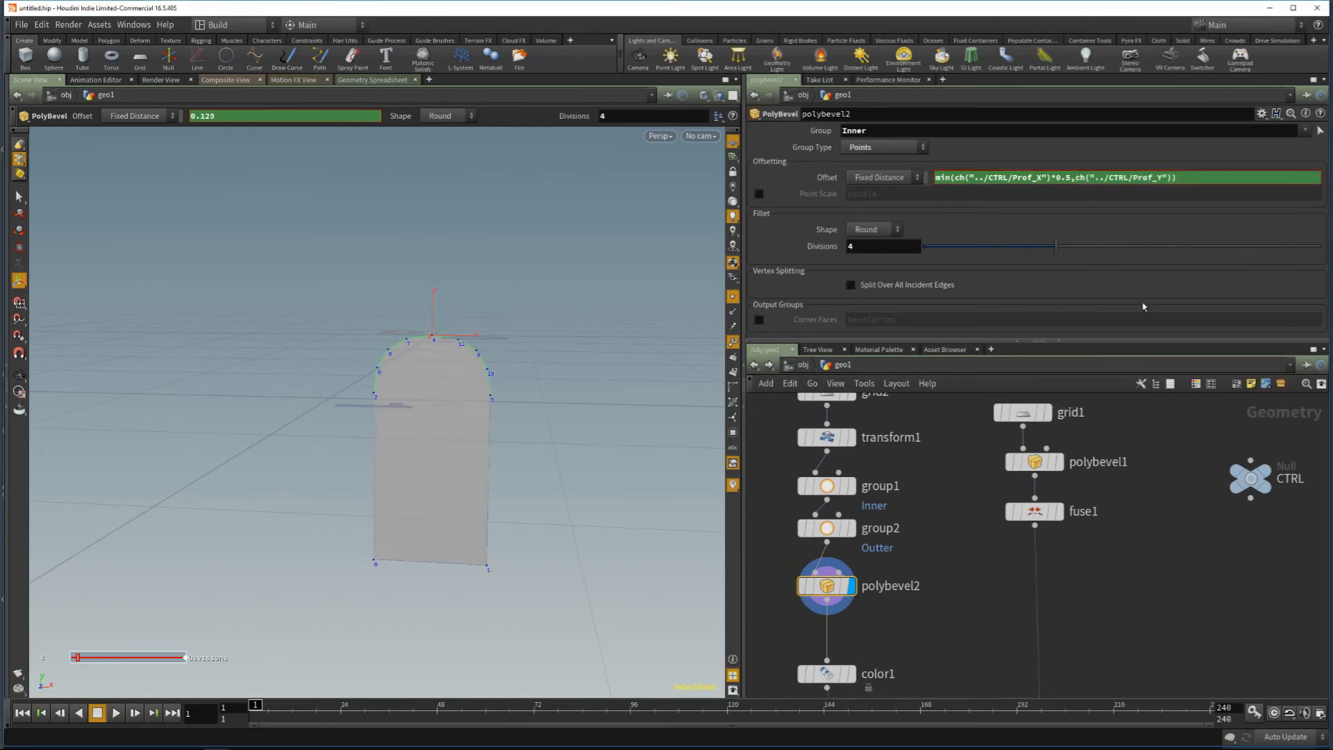
Step: Insert a Fuse node between polybevel2 and color1 and display its result
{"action": "middle_click_drag", "start_coordinate": [896, 640], "coordinate": [923, 540]}
{"action": "right_click_drag", "start_coordinate": [439, 444], "coordinate": [473, 368], "text": "alt"}
{"action": "left_click_drag", "start_coordinate": [473, 369], "coordinate": [486, 410], "text": "alt"}
{"action": "key", "text": "Return"}
{"action": "key", "text": "Tab"}
{"action": "type", "text": "fus"}
{"action": "key", "text": "Return"}
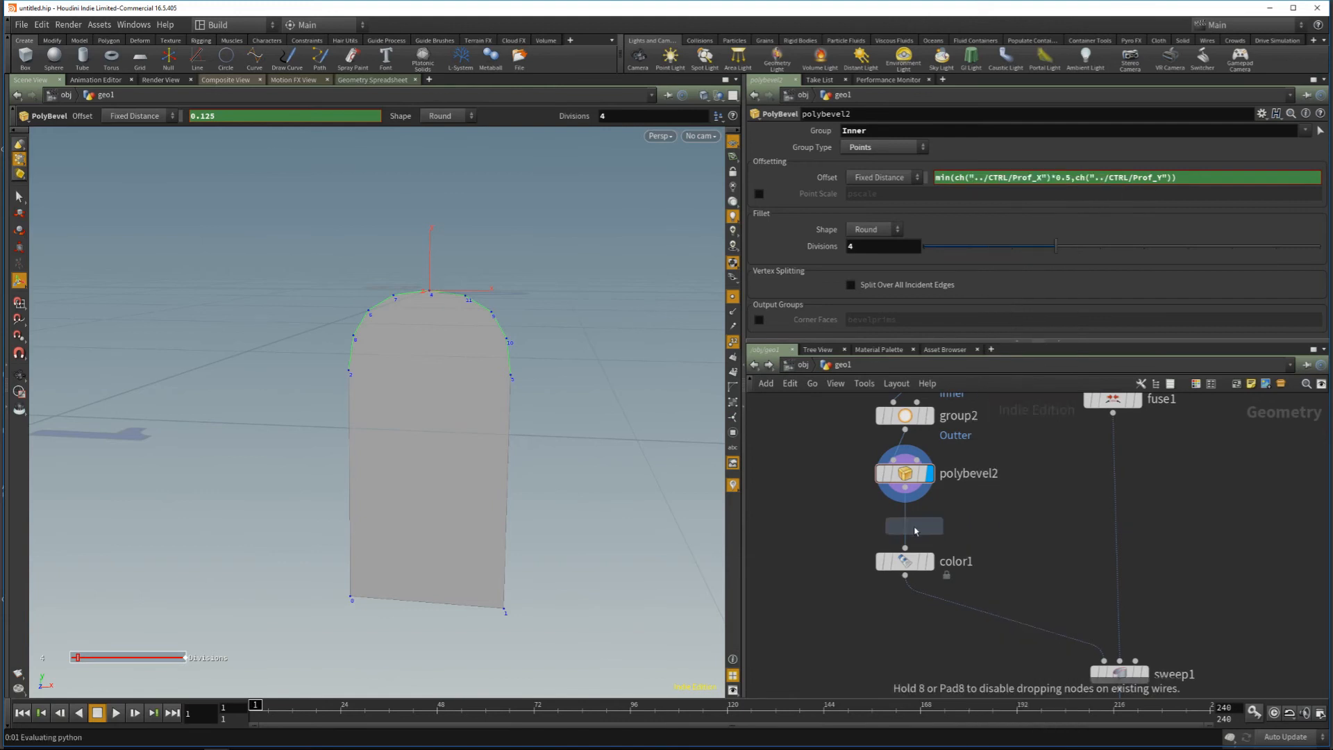
{"action": "left_click", "coordinate": [905, 527]}
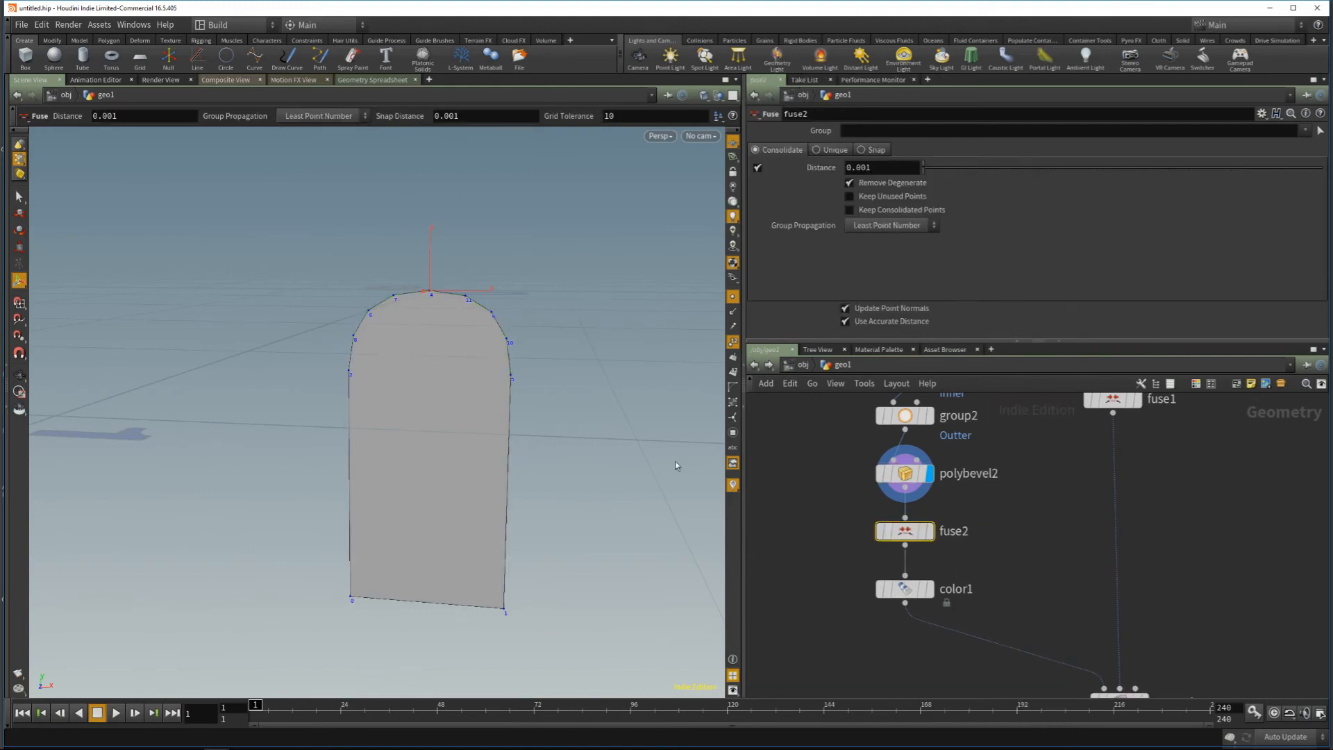
{"action": "left_click_drag", "start_coordinate": [486, 422], "coordinate": [514, 403], "text": "alt"}
{"action": "middle_click_drag", "start_coordinate": [997, 515], "coordinate": [987, 529]}
{"action": "left_click", "coordinate": [920, 546]}
Step: Test the fused profile by varying CTRL's Prof_X, and reset it to 0.25
{"action": "middle_click_drag", "start_coordinate": [1236, 459], "coordinate": [1127, 577]}
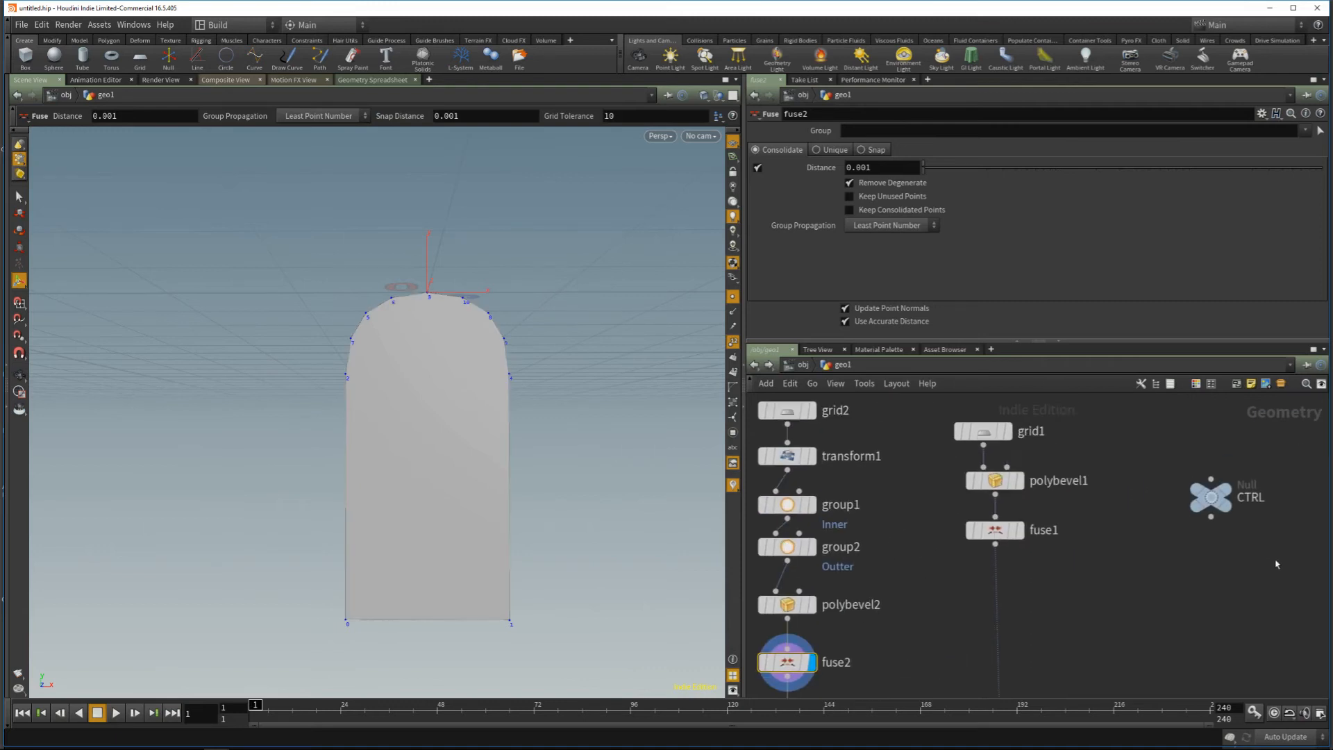
{"action": "left_click", "coordinate": [1211, 497]}
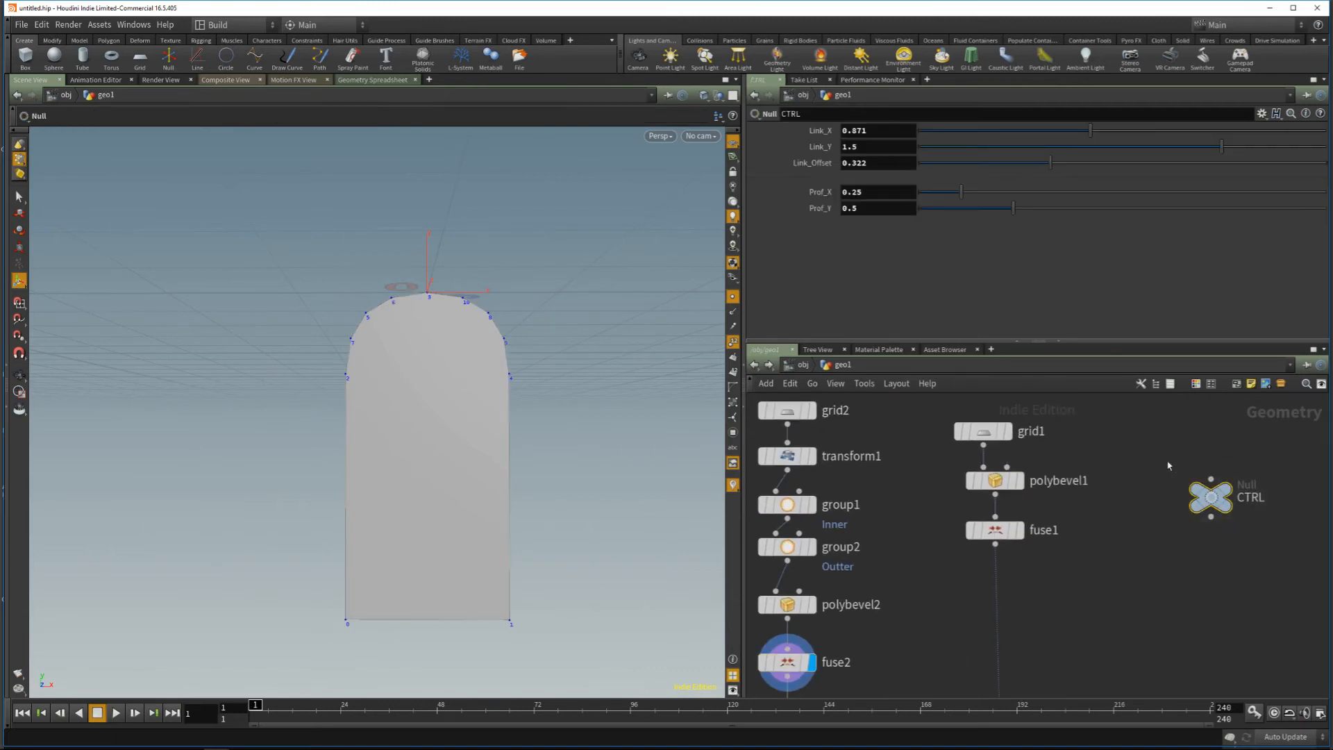
{"action": "mouse_move", "coordinate": [961, 192]}
{"action": "left_mouse_down"}
{"action": "mouse_move", "coordinate": [1179, 190]}
{"action": "mouse_move", "coordinate": [923, 201]}
{"action": "mouse_move", "coordinate": [970, 195]}
{"action": "left_mouse_up"}
{"action": "double_click", "coordinate": [868, 192]}
{"action": "type", "text": "0.25"}
{"action": "key", "text": "Return"}
Step: Test the fused profile by varying CTRL's Prof_Y, and reset it to 0.5
{"action": "left_click_drag", "start_coordinate": [1013, 208], "coordinate": [954, 227]}
{"action": "double_click", "coordinate": [861, 208]}
{"action": "type", "text": "0.5"}
{"action": "key", "text": "Return"}
{"action": "left_click_drag", "start_coordinate": [569, 456], "coordinate": [507, 448], "text": "alt"}
{"action": "middle_click_drag", "start_coordinate": [895, 633], "coordinate": [958, 556]}
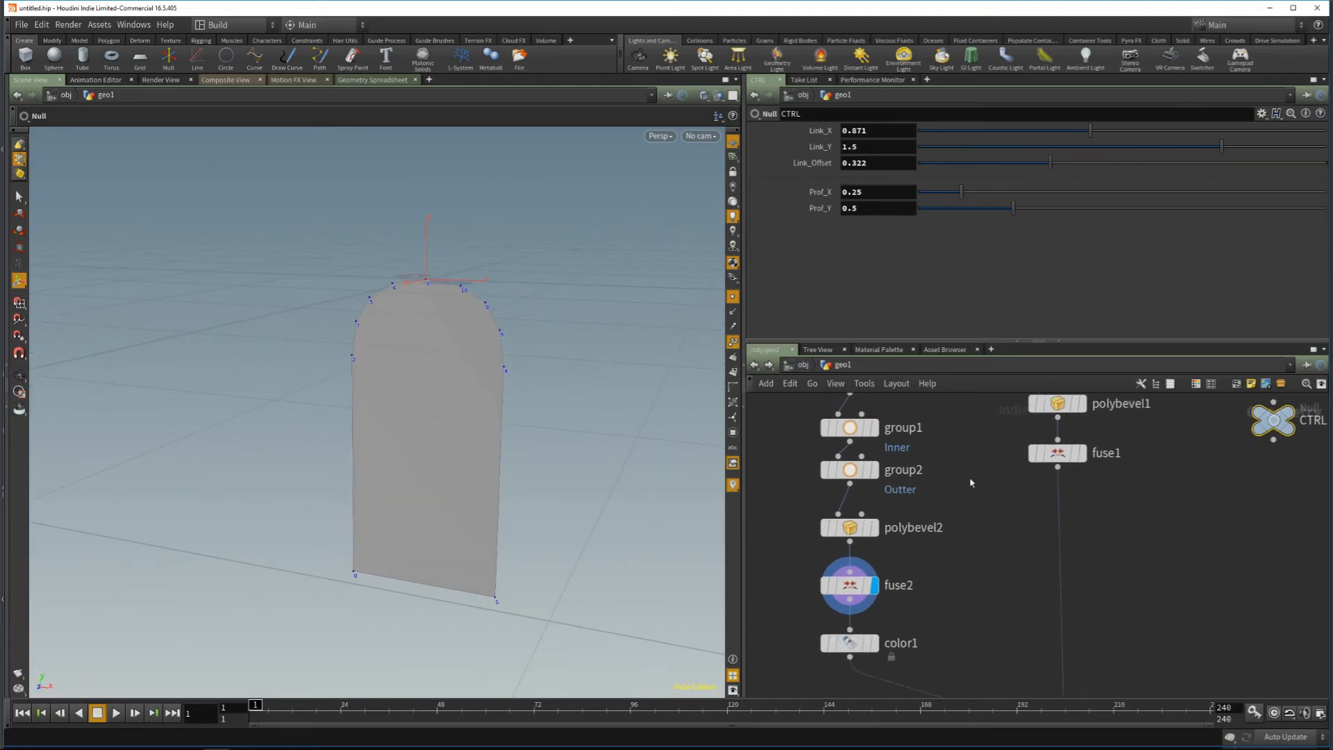
Step: Add a new Float parameter below Prof_Y in CTRL's parameter interface
{"action": "left_click_drag", "start_coordinate": [952, 558], "coordinate": [817, 520]}
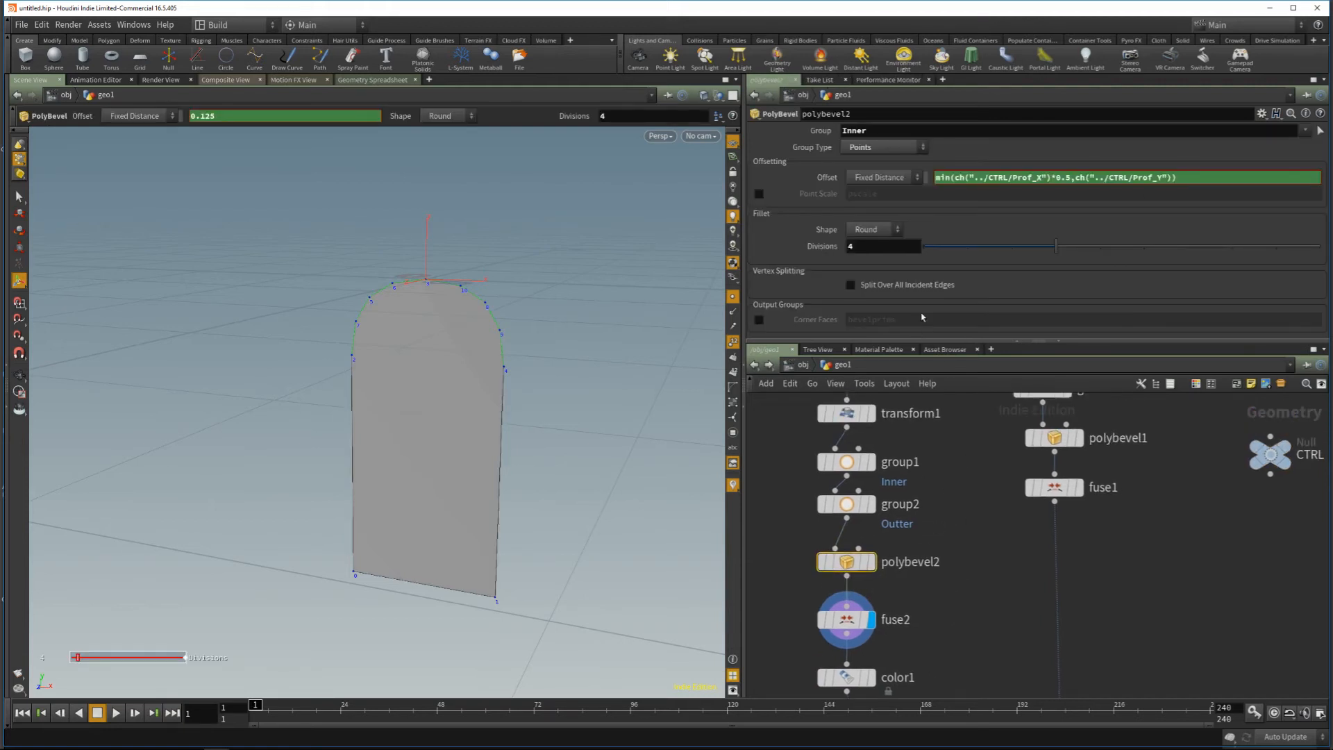
{"action": "middle_click_drag", "start_coordinate": [1188, 538], "coordinate": [1097, 564]}
{"action": "left_click", "coordinate": [1179, 479]}
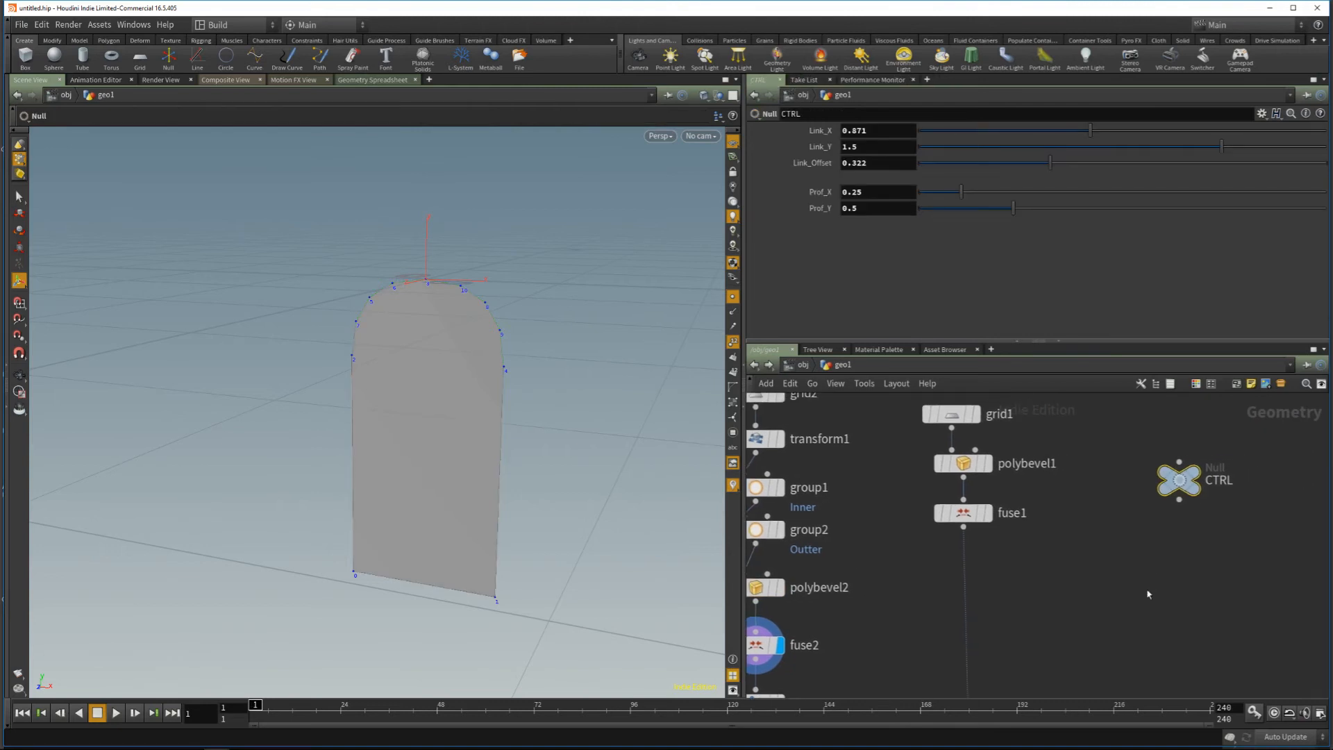
{"action": "left_click", "coordinate": [1261, 113]}
{"action": "left_click", "coordinate": [1153, 128]}
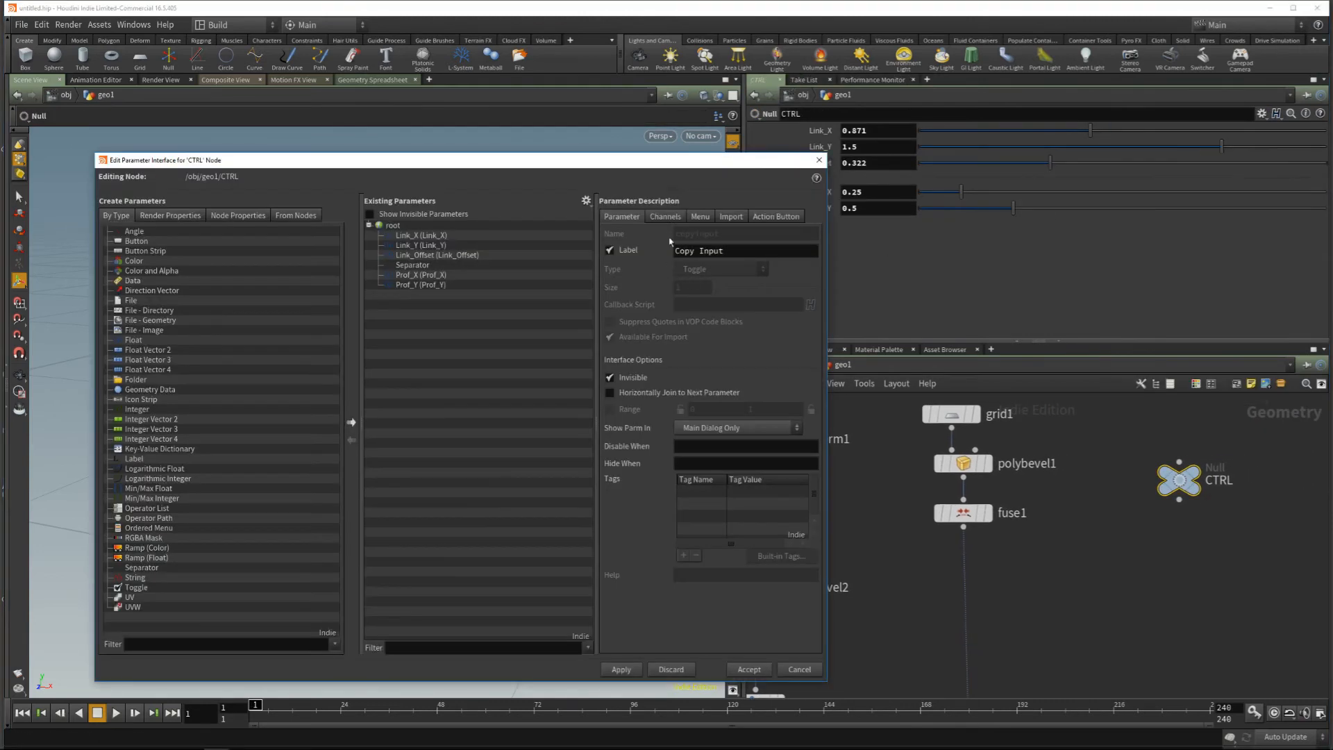
{"action": "left_click_drag", "start_coordinate": [654, 165], "coordinate": [564, 147]}
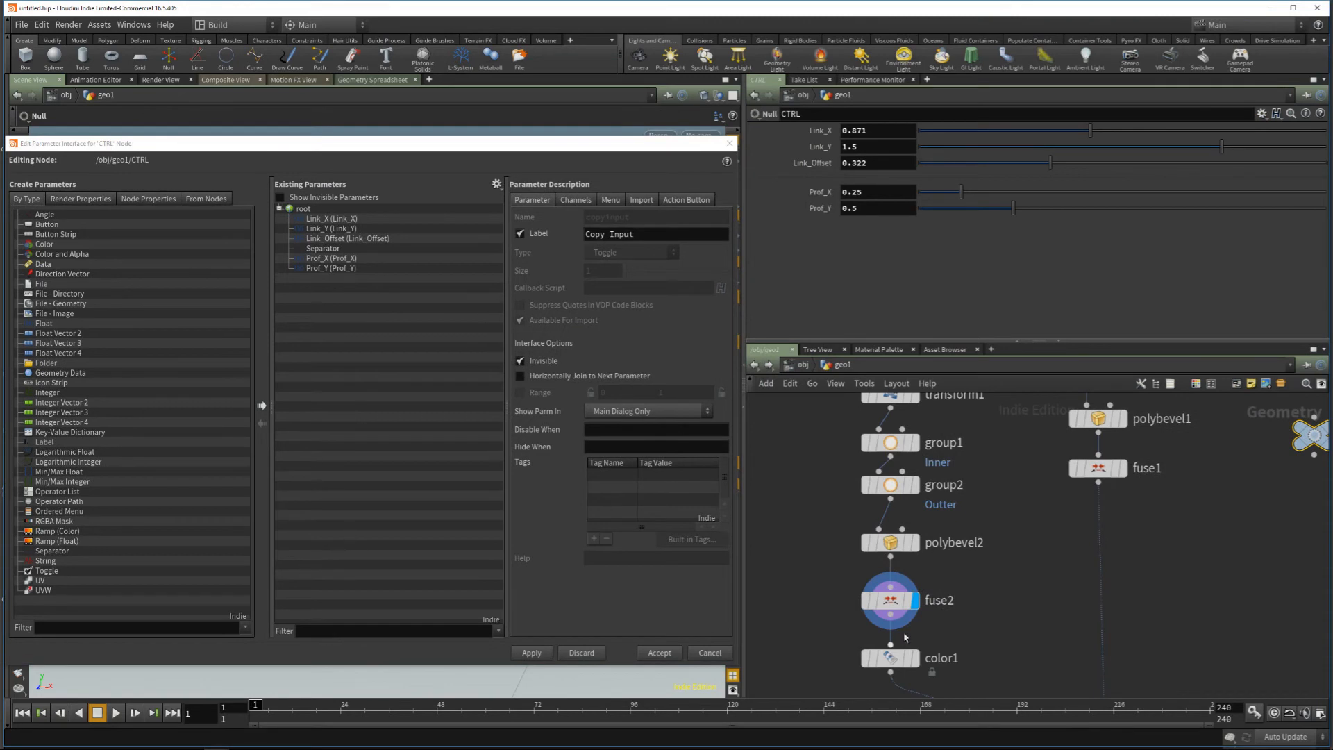
{"action": "left_click", "coordinate": [890, 543]}
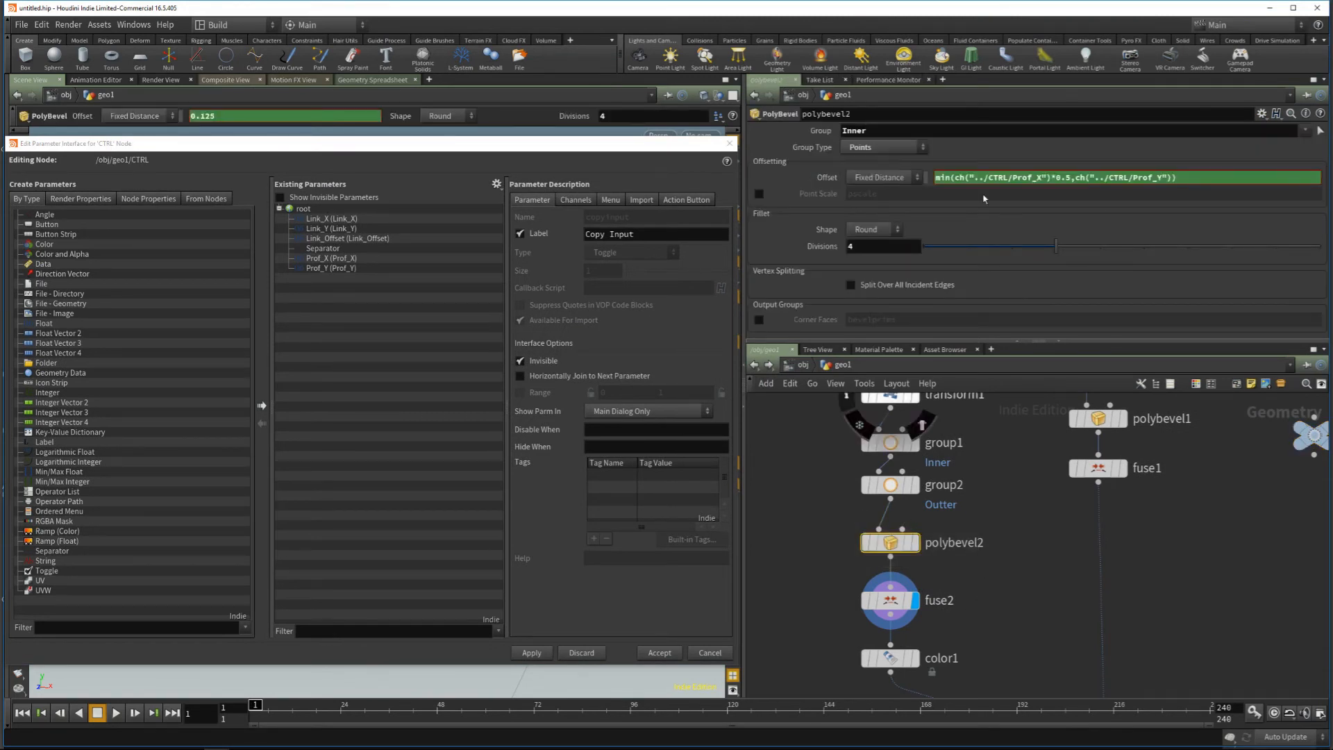
{"action": "middle_click_drag", "start_coordinate": [1254, 444], "coordinate": [1119, 466]}
{"action": "left_click_drag", "start_coordinate": [1142, 421], "coordinate": [1224, 517]}
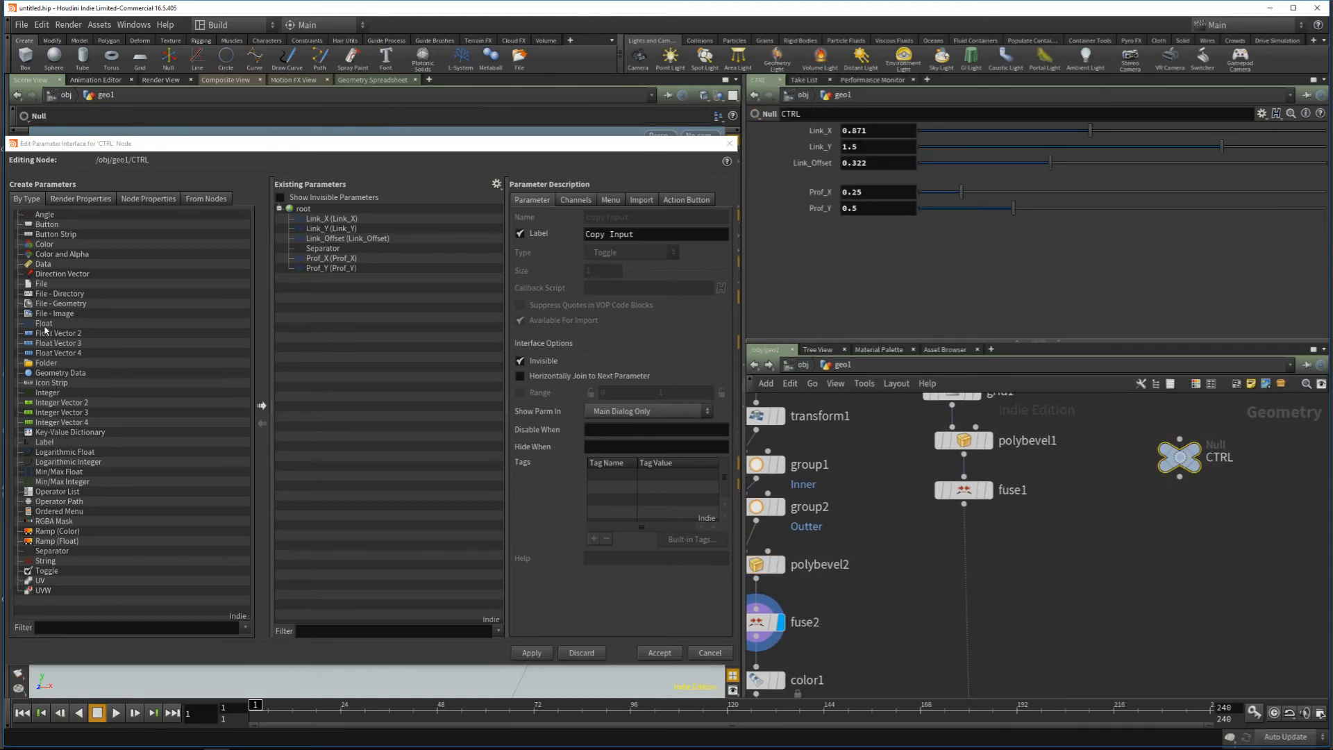
{"action": "left_click_drag", "start_coordinate": [44, 323], "coordinate": [384, 352]}
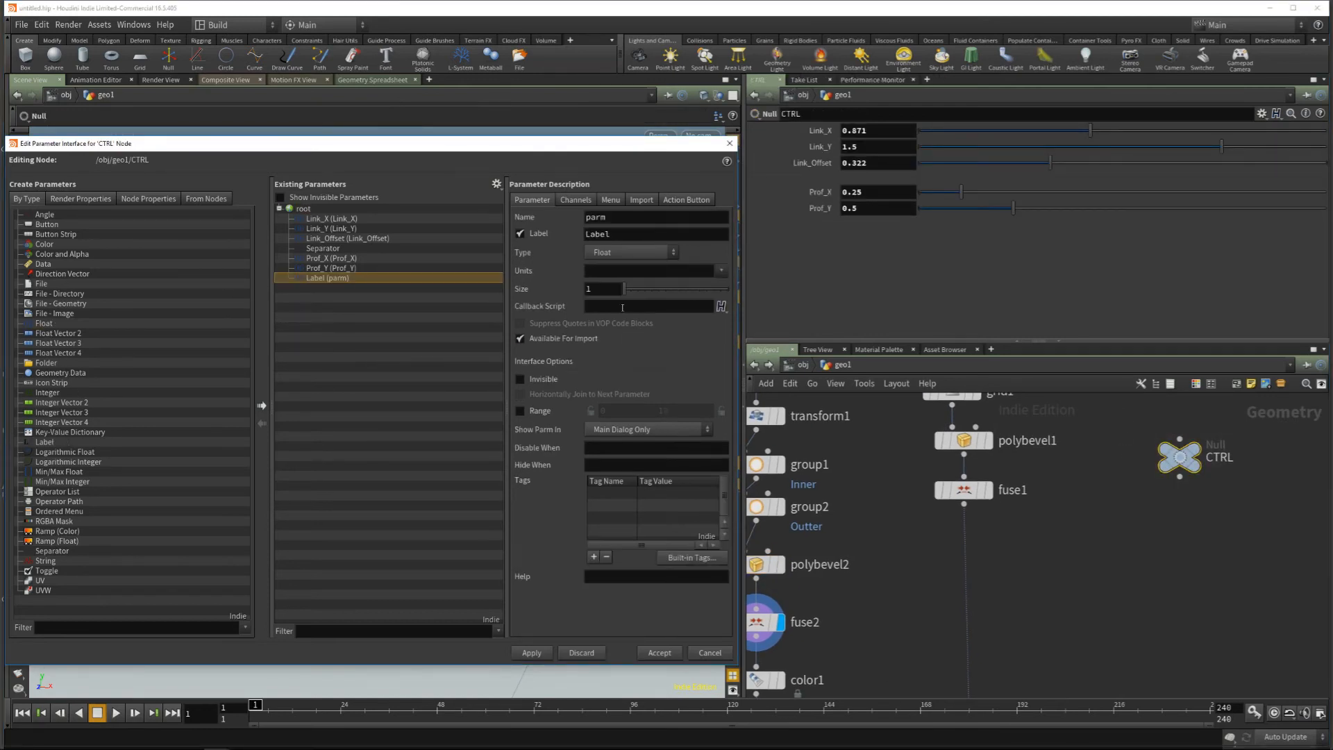
Step: Set both the label and the name of the new float parameter to Prof_Inner_Offset
{"action": "double_click", "coordinate": [620, 238]}
{"action": "type", "text": "Prof_Inner"}
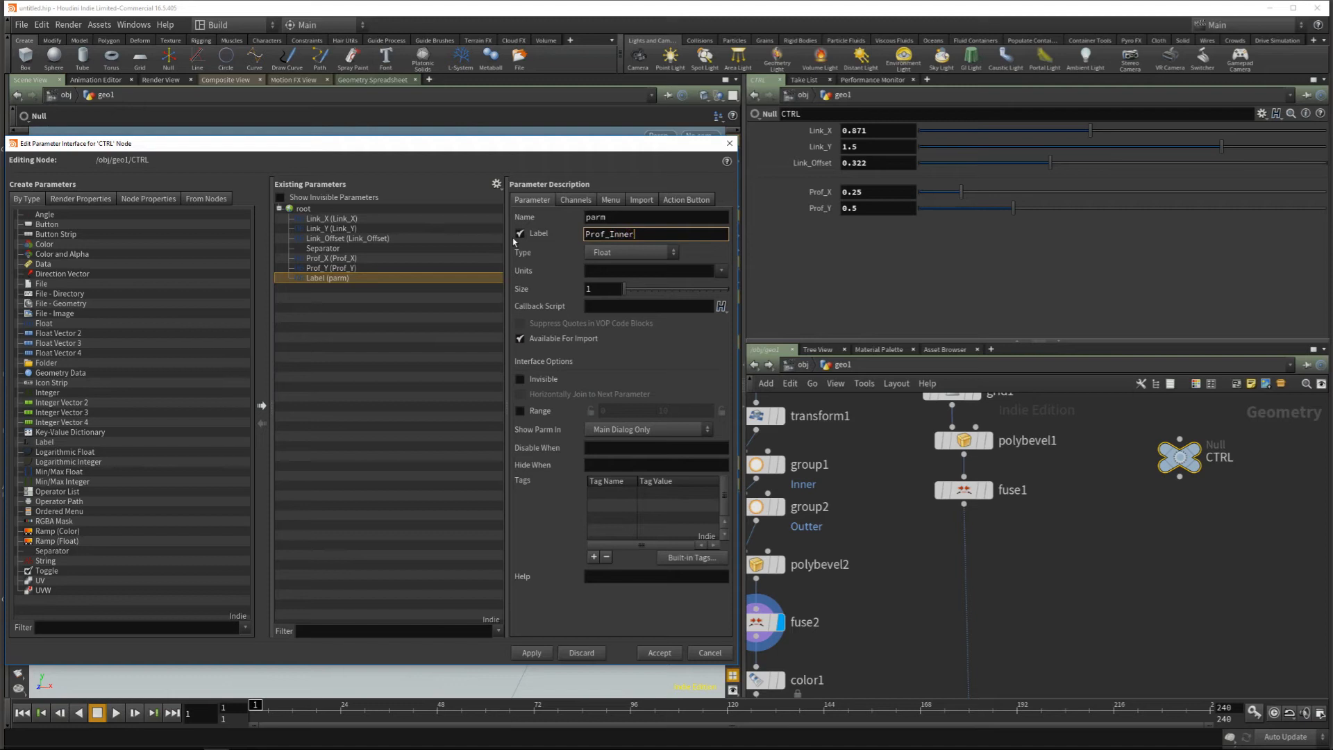
{"action": "type", "text": "_Offset"}
{"action": "key", "text": "Return"}
{"action": "left_click_drag", "start_coordinate": [681, 234], "coordinate": [573, 240]}
{"action": "key", "text": "ctrl+v"}
{"action": "key", "text": "Return"}
Step: Give Prof_Inner_Offset a range of 0 to 1 locked at both ends, and accept the interface changes
{"action": "left_click", "coordinate": [519, 411]}
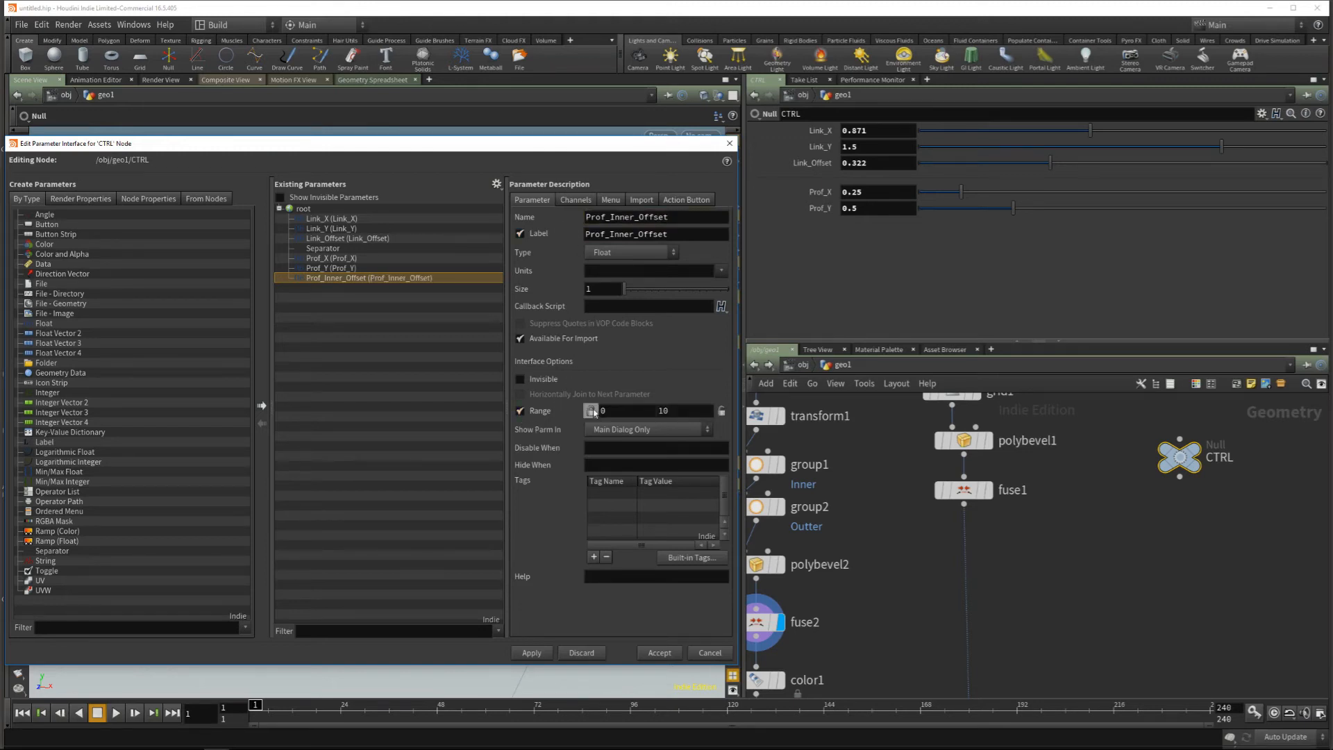
{"action": "left_click", "coordinate": [690, 410]}
{"action": "double_click", "coordinate": [690, 408]}
{"action": "type", "text": "1"}
{"action": "key", "text": "Return"}
{"action": "left_click", "coordinate": [537, 654]}
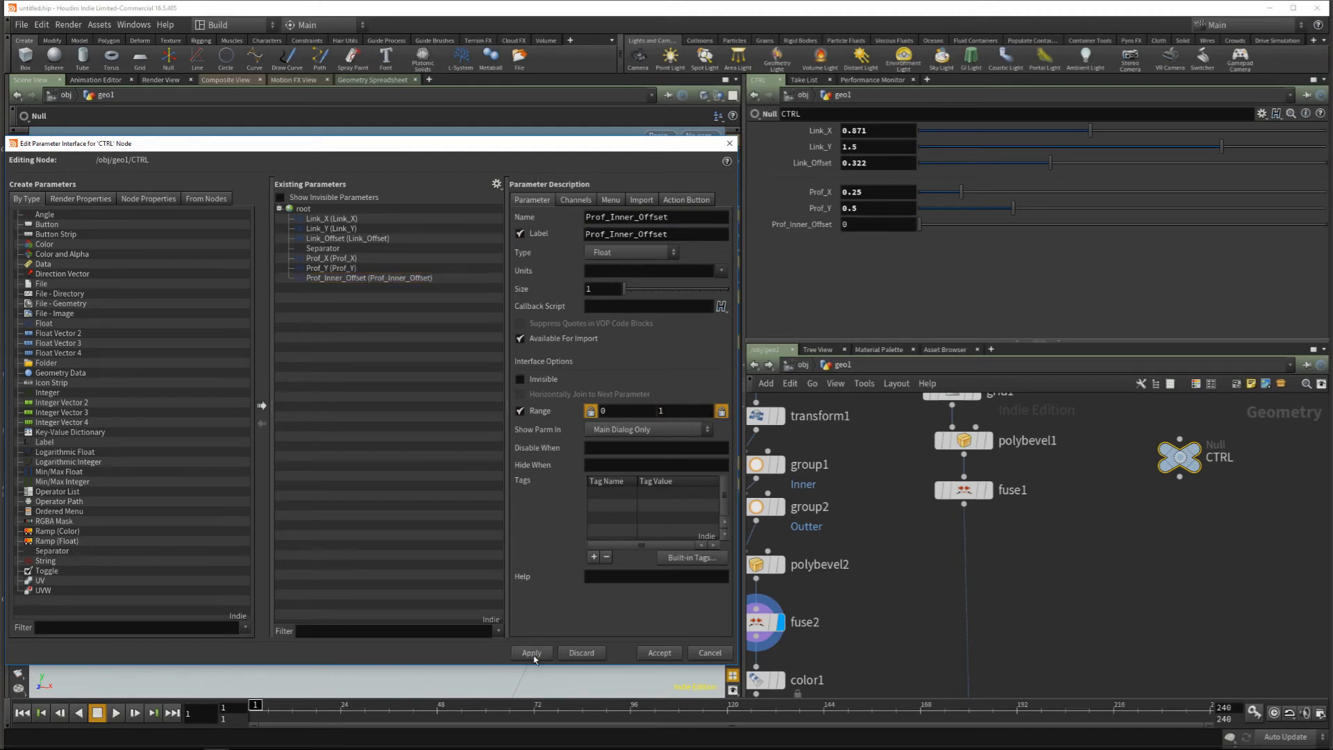
{"action": "left_click", "coordinate": [657, 652]}
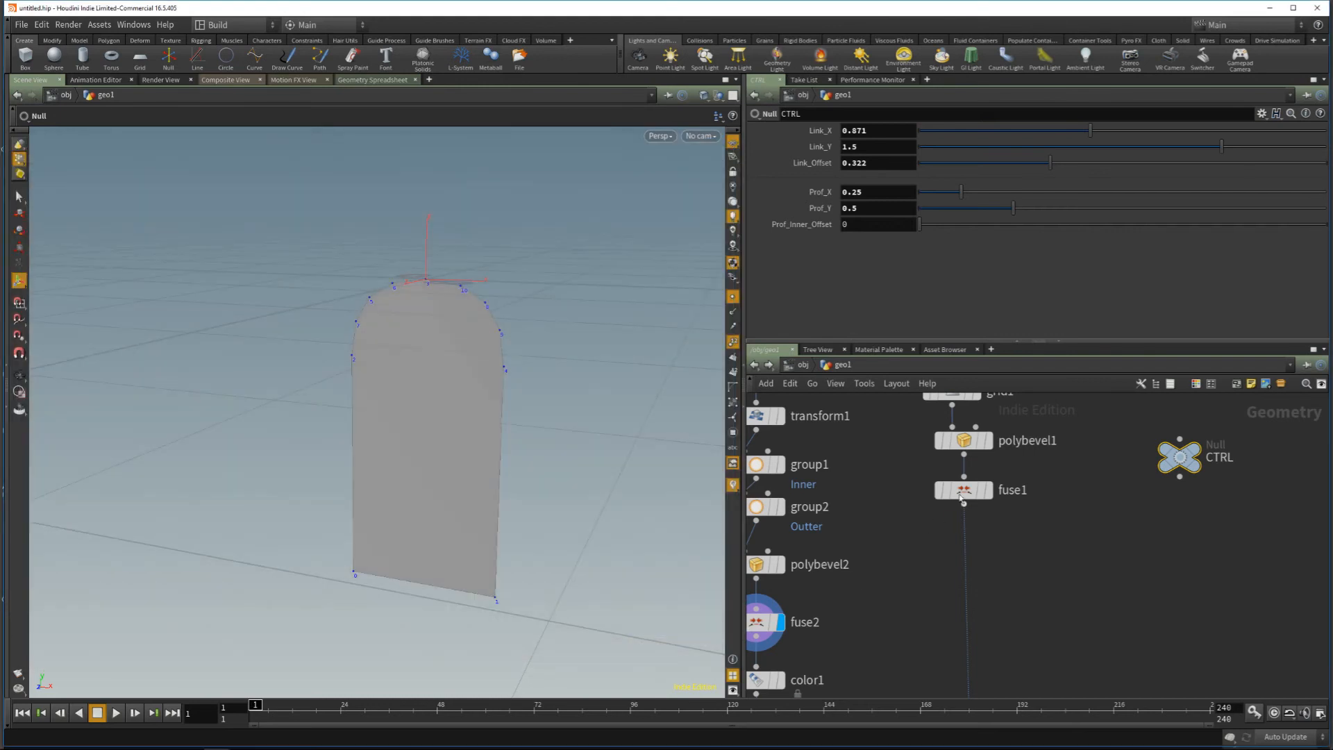
Step: Copy CTRL's Prof_Inner_Offset and multiply polybevel2's Offset expression by ch("../CTRL/Prof_Inner_Offset")
{"action": "middle_click_drag", "start_coordinate": [1098, 572], "coordinate": [1147, 553]}
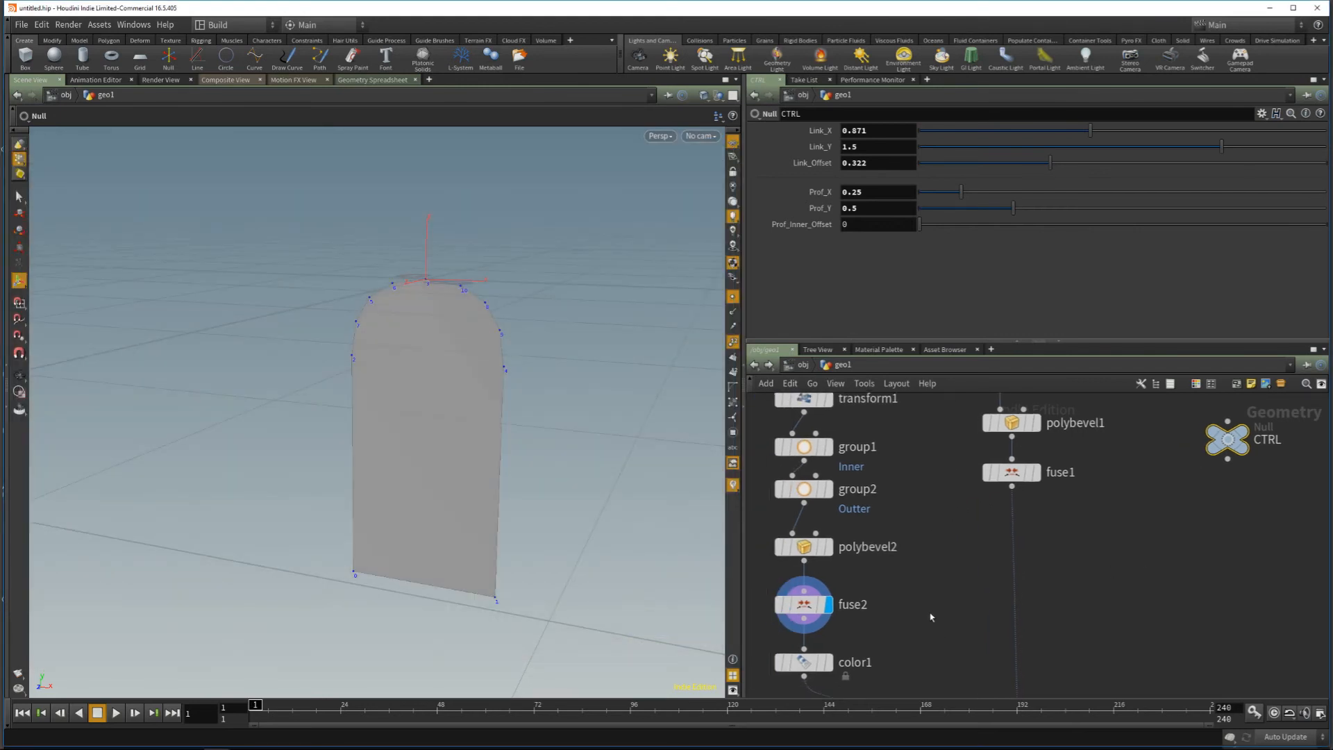
{"action": "right_click", "coordinate": [802, 225]}
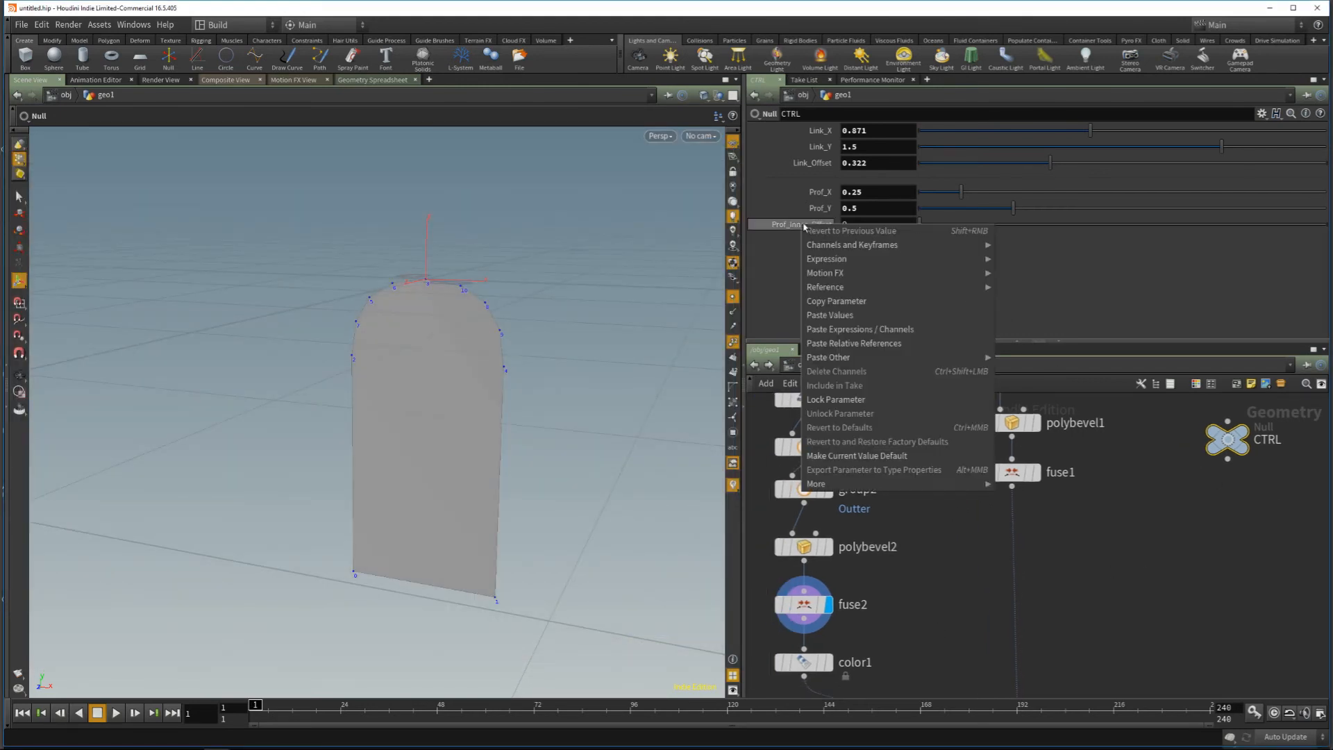
{"action": "left_click", "coordinate": [835, 316]}
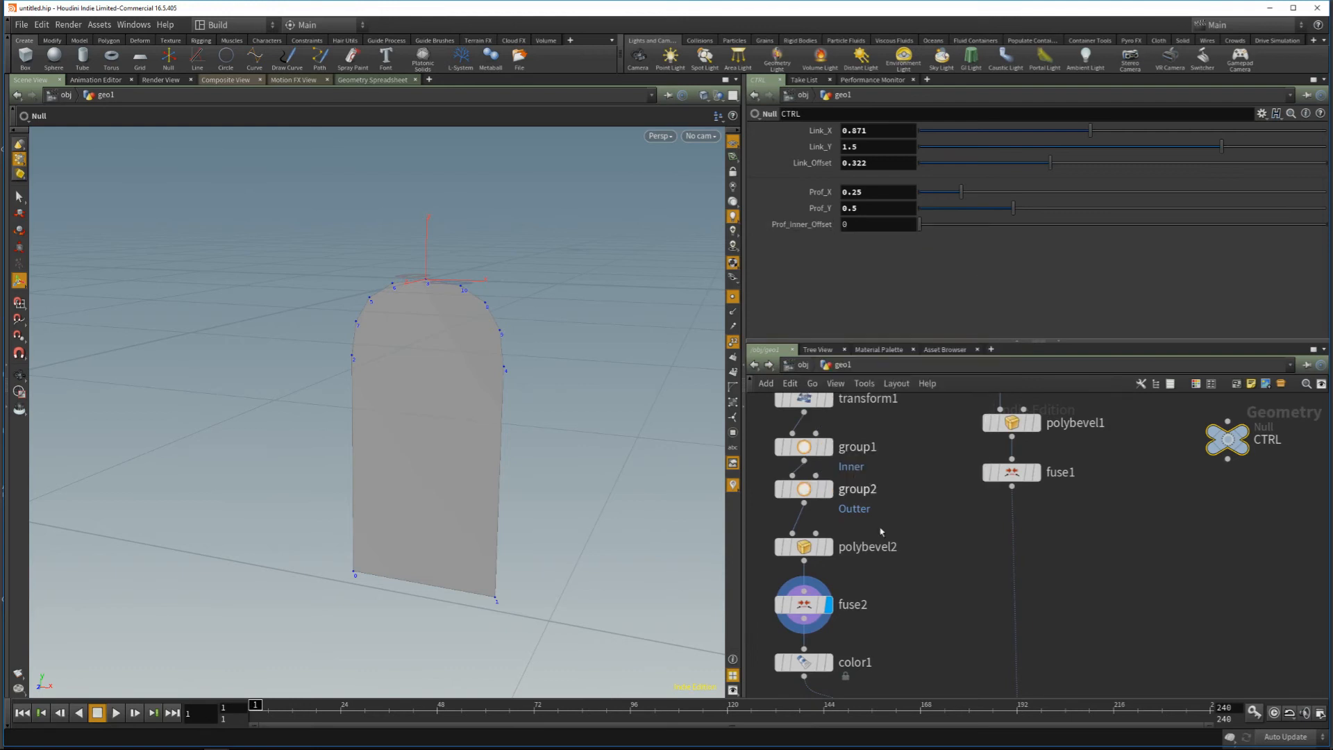
{"action": "left_click_drag", "start_coordinate": [890, 563], "coordinate": [769, 541]}
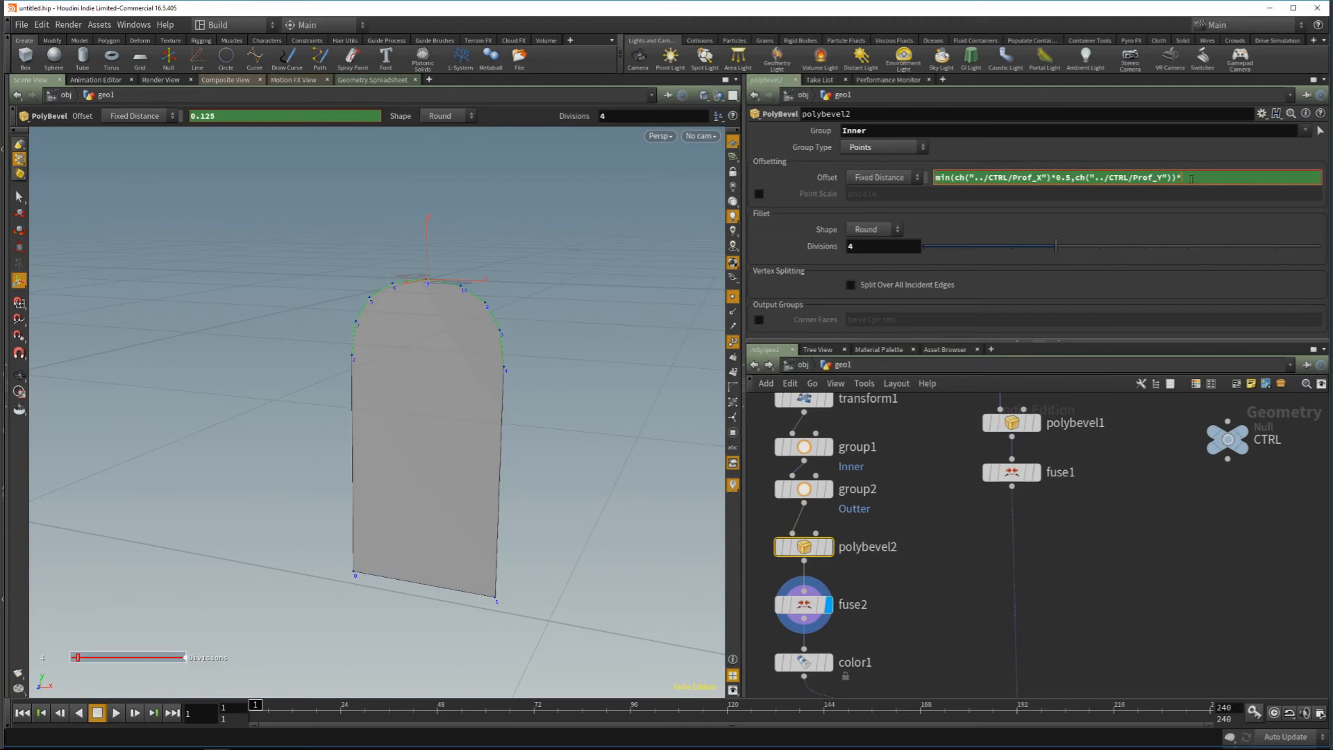
{"action": "right_click", "coordinate": [1192, 179]}
{"action": "left_click", "coordinate": [1181, 288]}
Step: Test the inner bevel by raising CTRL's Prof_Inner_Offset to 1, and leave it at 0.463
{"action": "left_click", "coordinate": [1227, 439]}
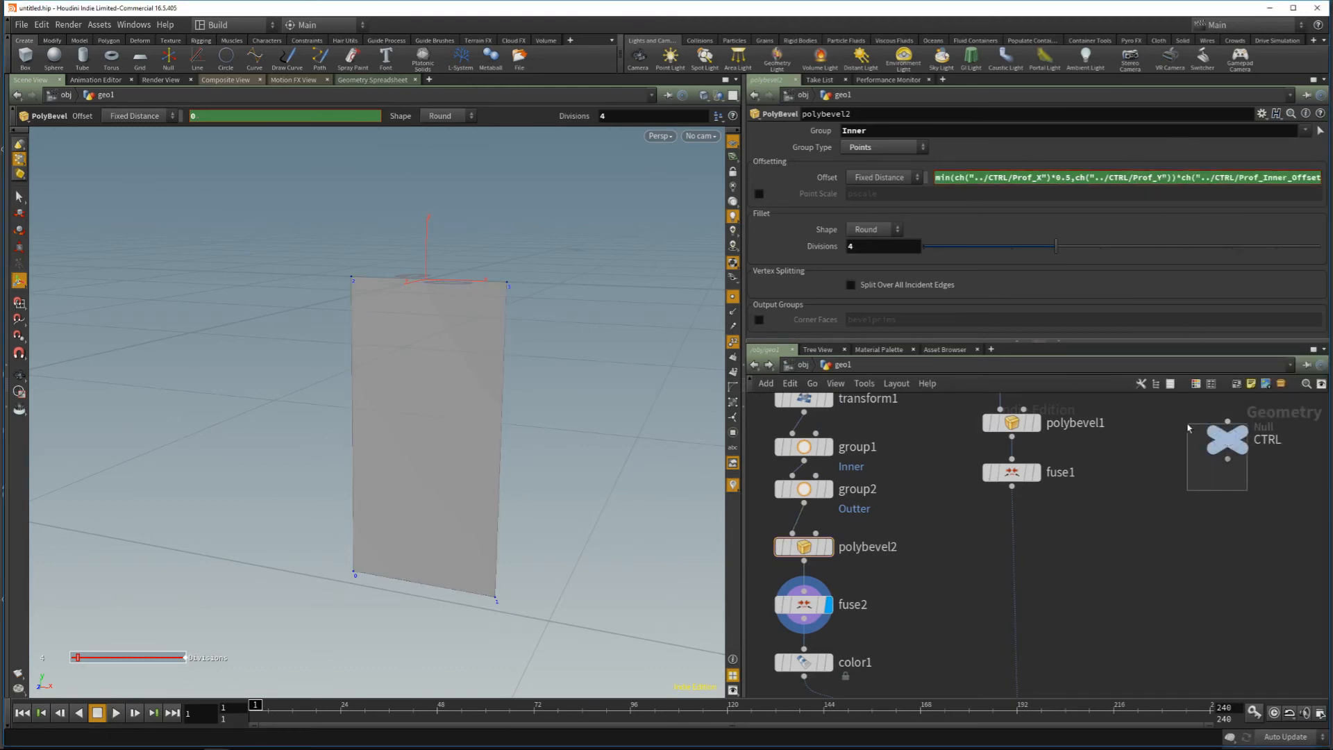
{"action": "left_click_drag", "start_coordinate": [934, 222], "coordinate": [1326, 232]}
{"action": "mouse_move", "coordinate": [420, 360]}
{"action": "left_mouse_down", "text": "alt"}
{"action": "mouse_move", "coordinate": [387, 381]}
{"action": "mouse_move", "coordinate": [450, 419]}
{"action": "mouse_move", "coordinate": [437, 372]}
{"action": "left_mouse_up", "text": "alt"}
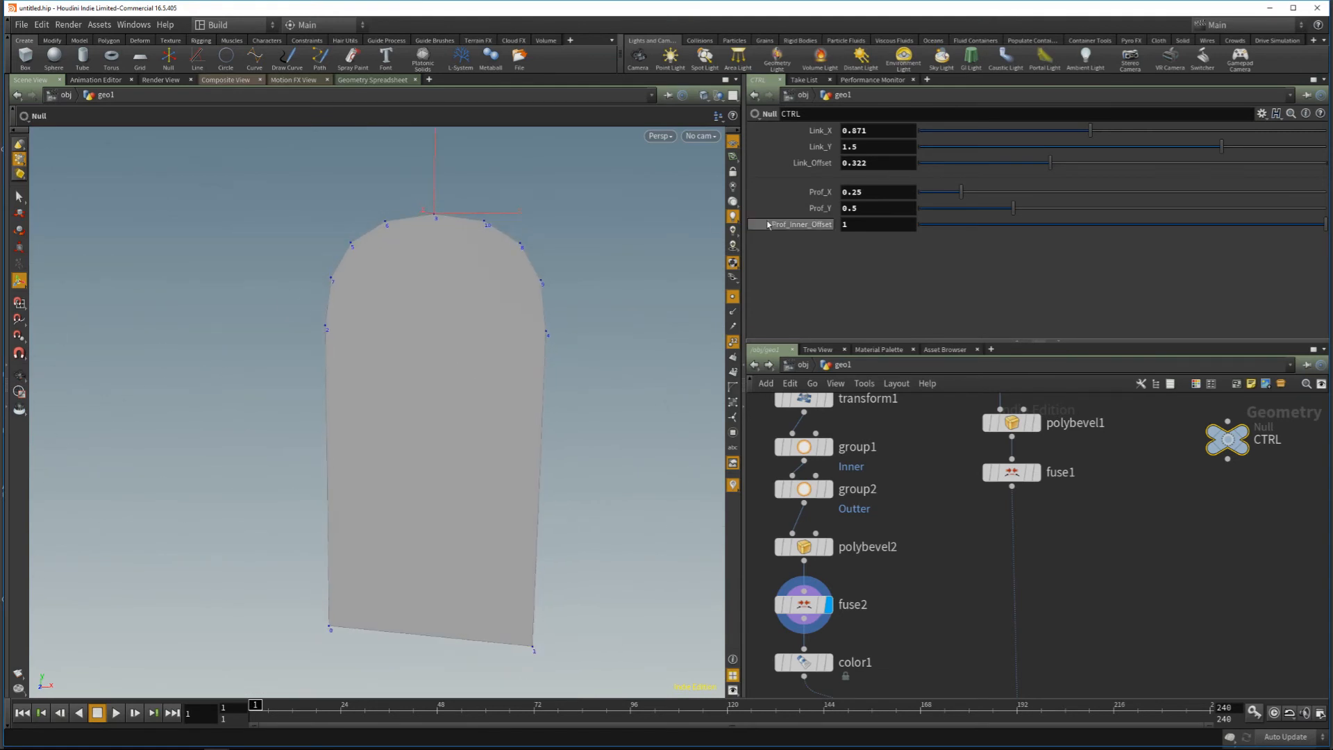
{"action": "left_click_drag", "start_coordinate": [1180, 224], "coordinate": [1107, 232]}
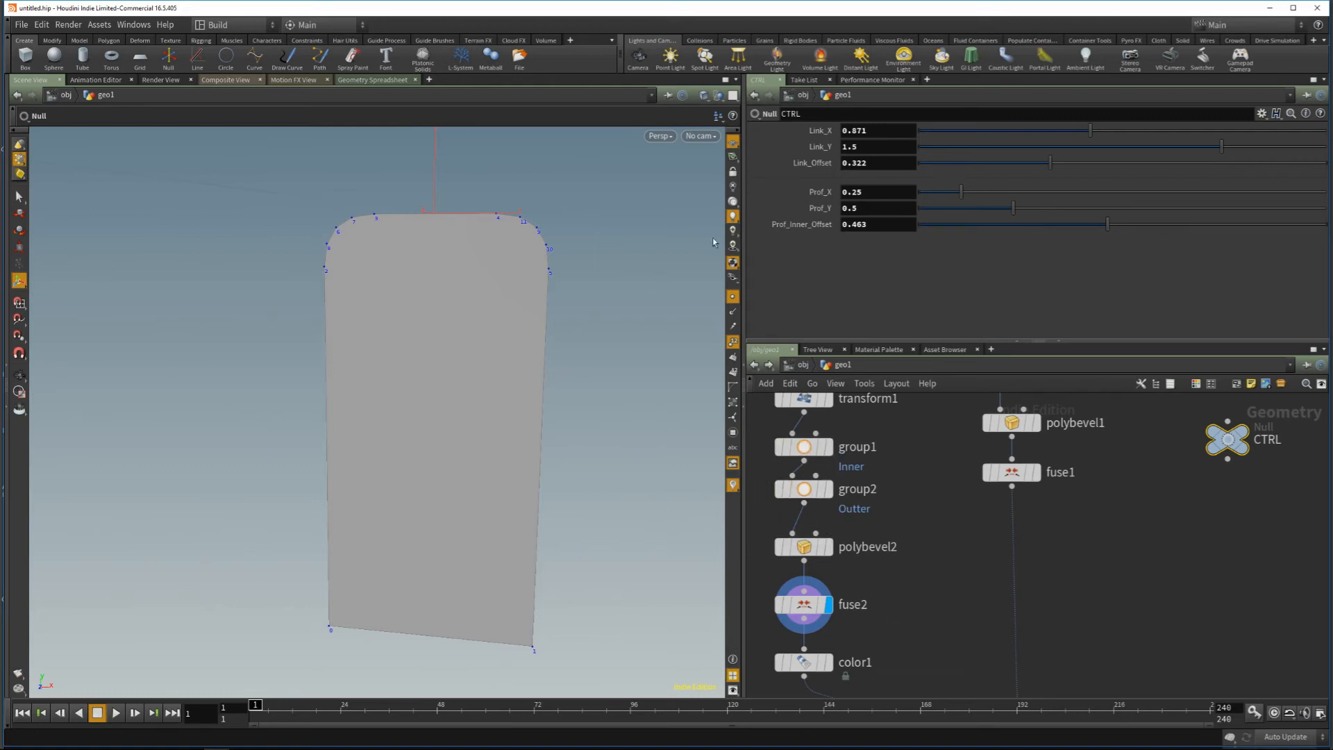
Step: Open CTRL's parameter interface and try to add polybevel2's Divisions to it as a linked parameter
{"action": "left_click", "coordinate": [868, 547]}
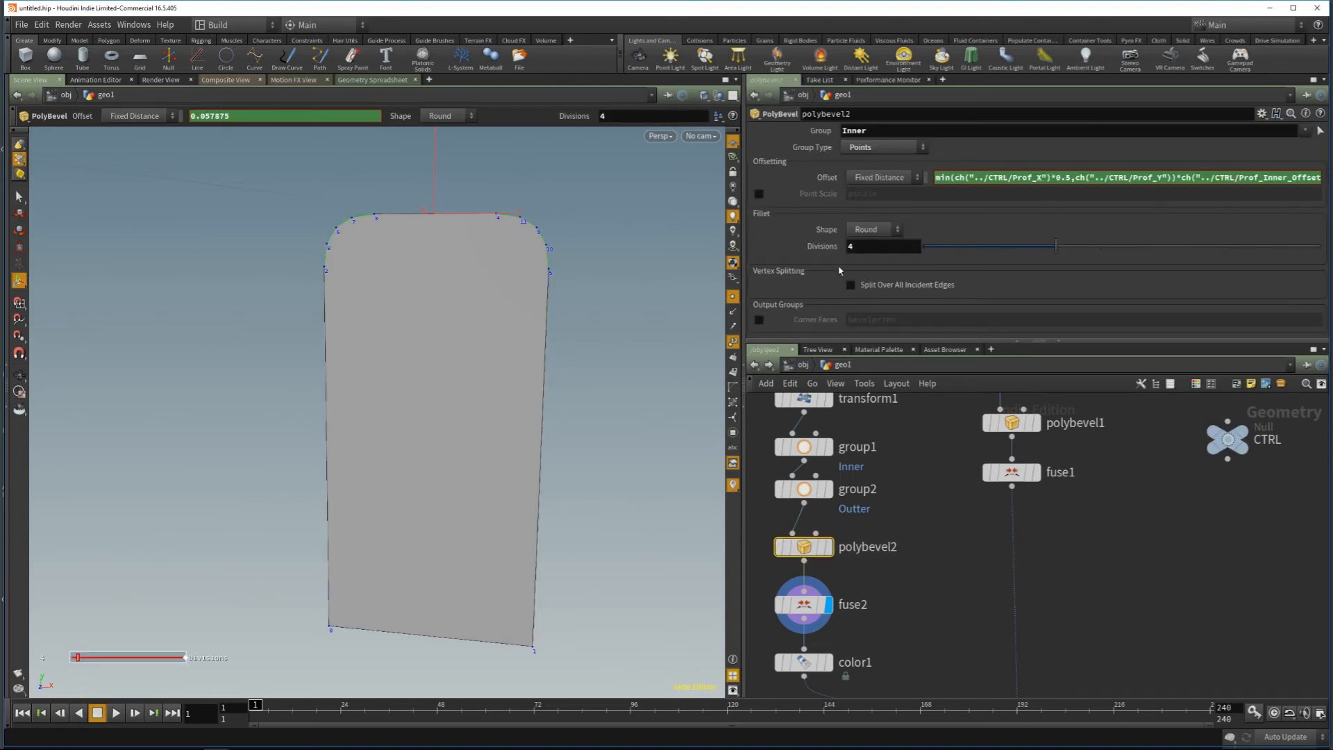
{"action": "left_click_drag", "start_coordinate": [1299, 502], "coordinate": [1232, 439]}
{"action": "left_click", "coordinate": [1262, 114]}
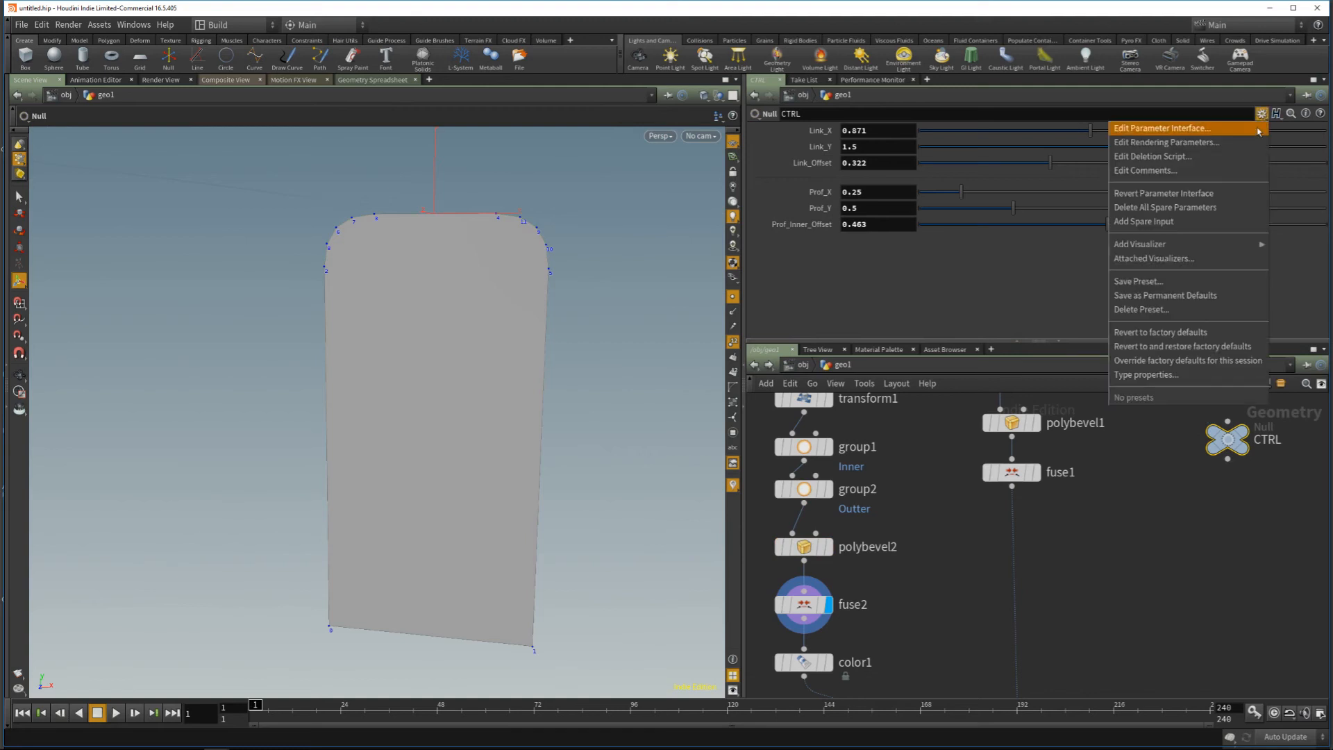
{"action": "left_click", "coordinate": [1258, 132]}
{"action": "middle_click_drag", "start_coordinate": [995, 575], "coordinate": [1028, 569]}
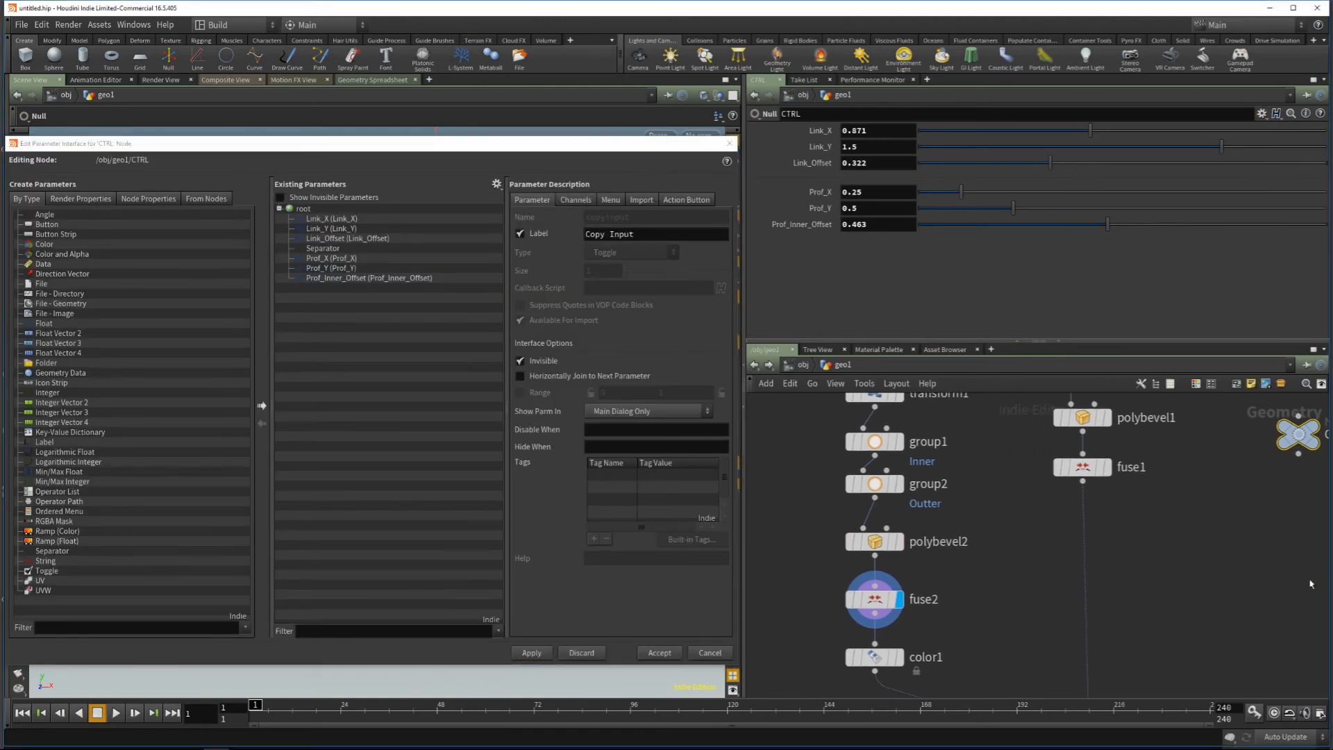
{"action": "left_click", "coordinate": [875, 542]}
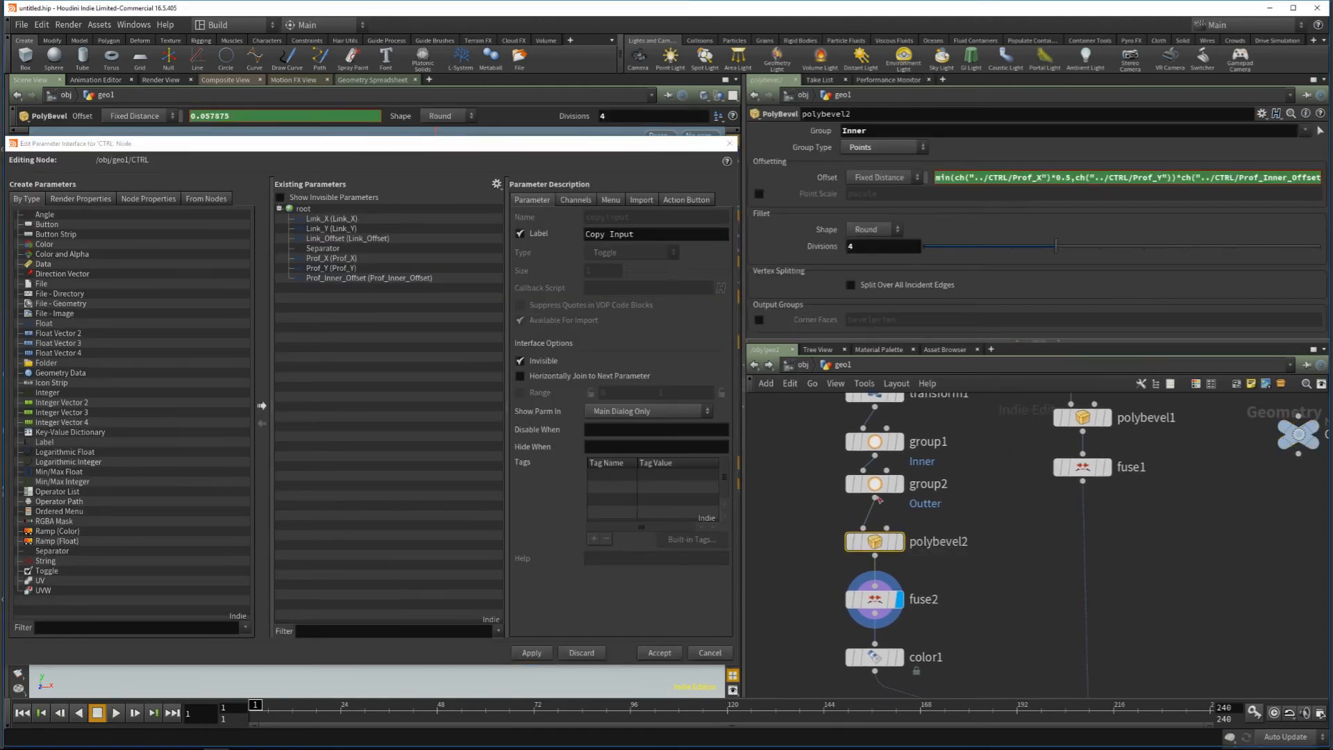
{"action": "left_click_drag", "start_coordinate": [822, 245], "coordinate": [302, 209]}
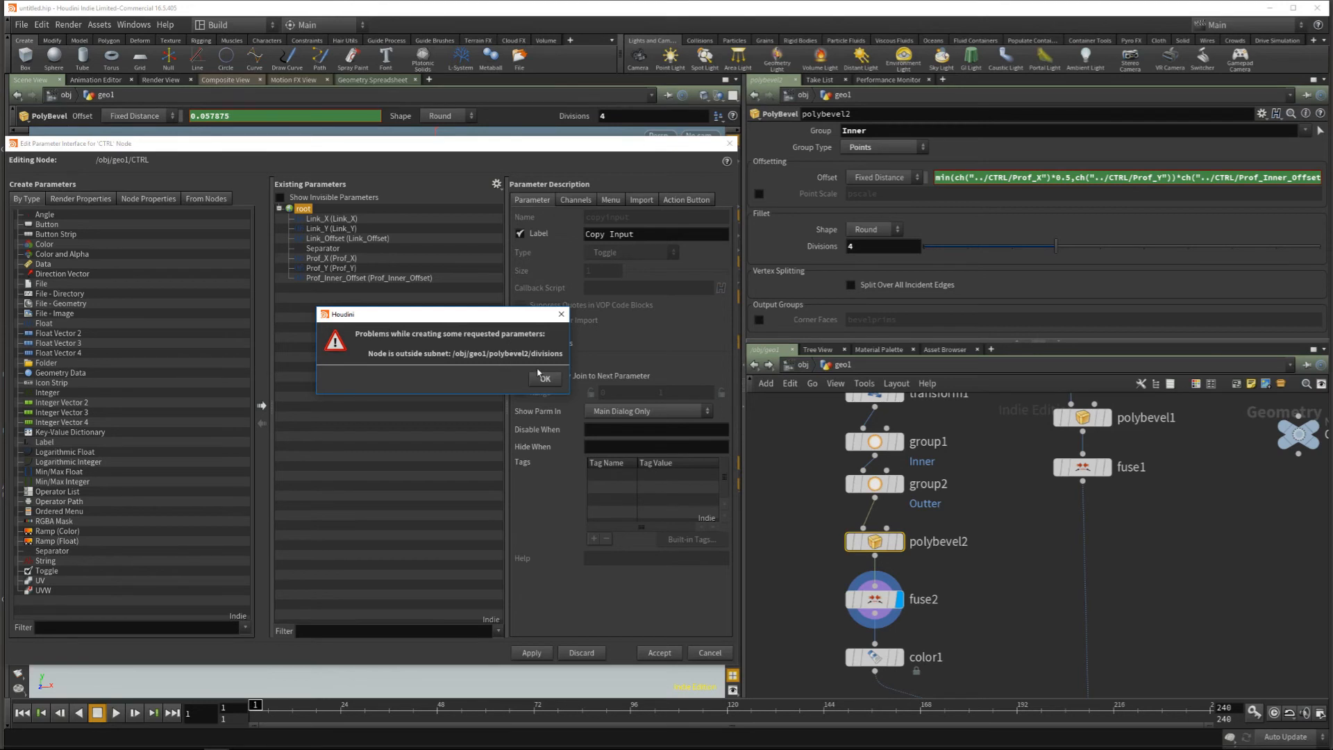
{"action": "left_click_drag", "start_coordinate": [479, 318], "coordinate": [510, 319]}
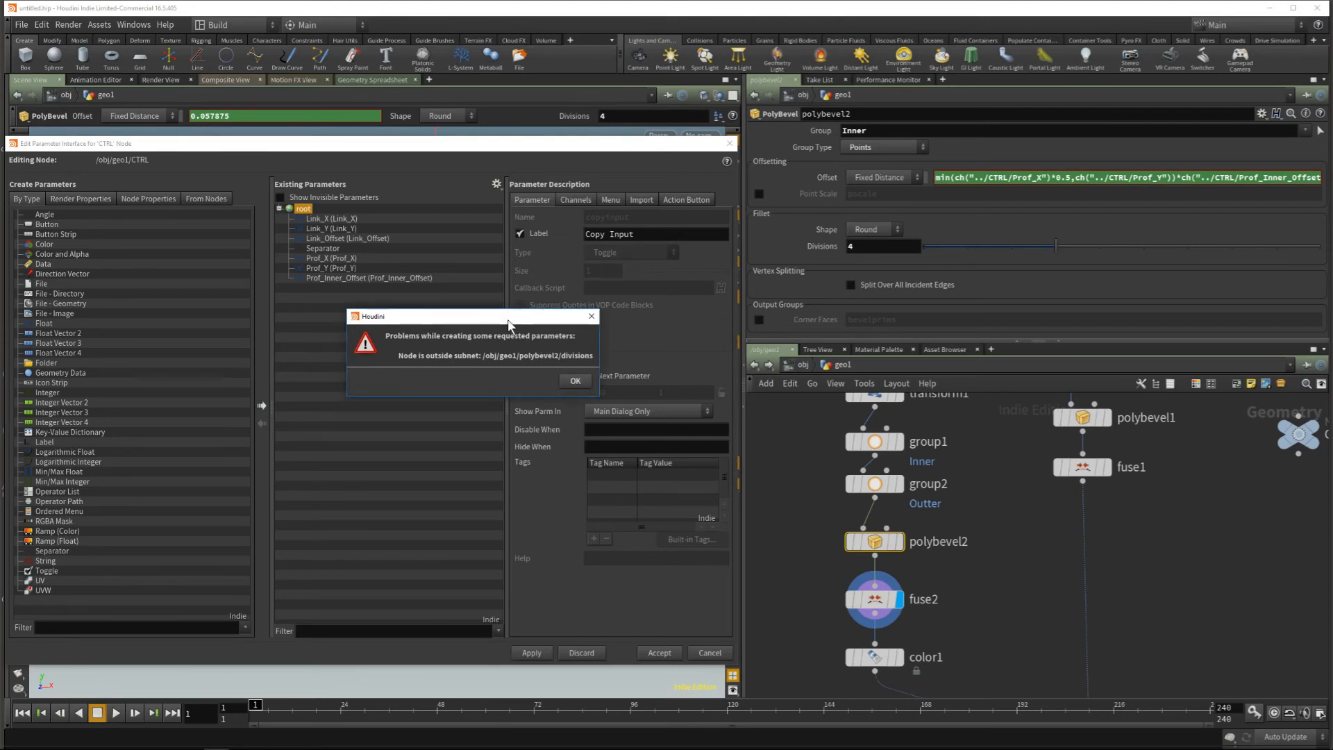
{"action": "left_click", "coordinate": [576, 381]}
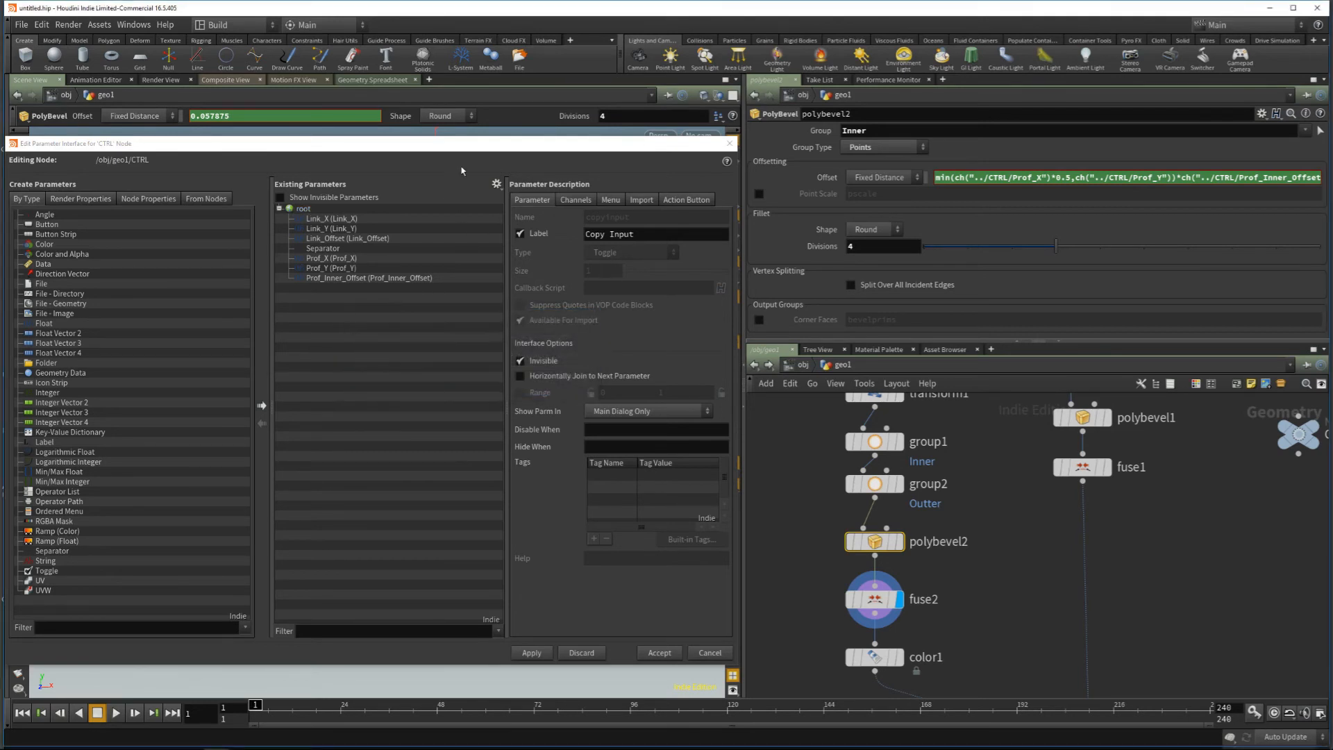
Step: Turn off Forbid Linking Parameters from Outside this Subnet and add polybevel2's Divisions below Prof_Inner_Offset
{"action": "left_click", "coordinate": [496, 185]}
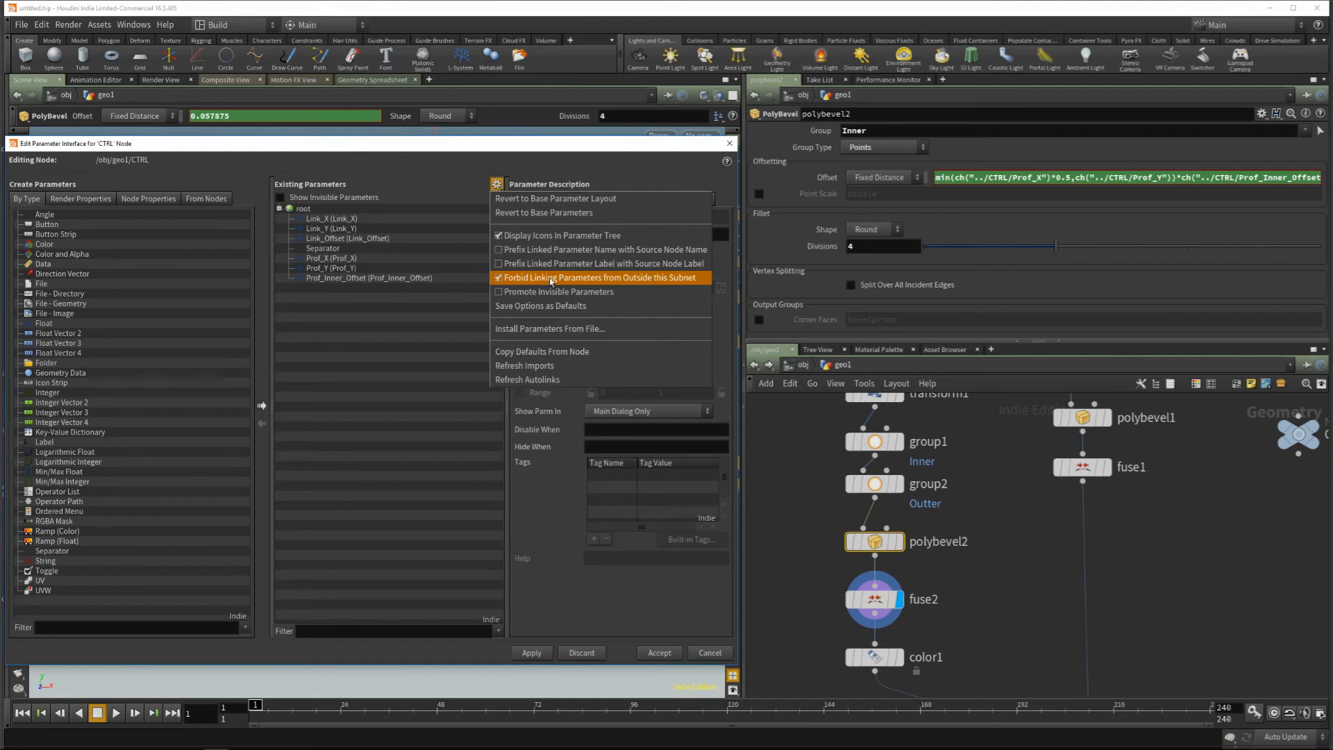
{"action": "left_click", "coordinate": [502, 278]}
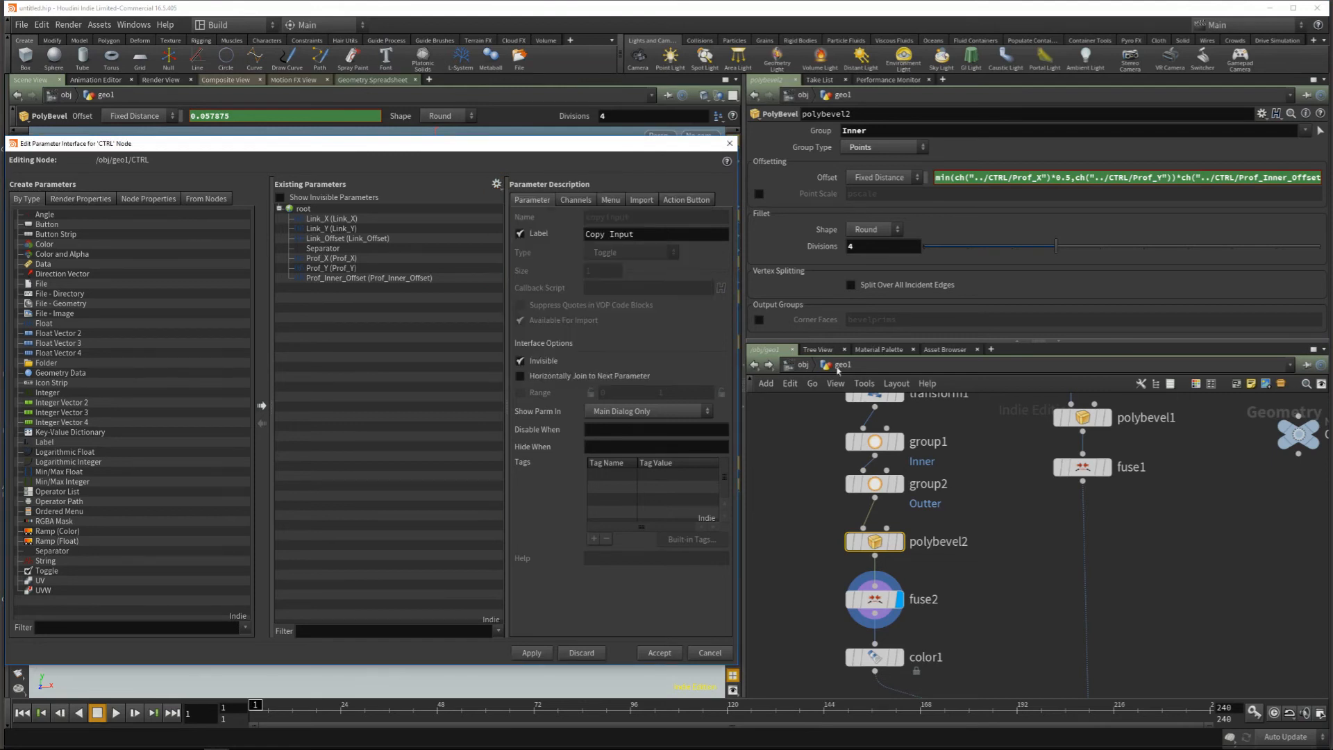
{"action": "left_click_drag", "start_coordinate": [784, 271], "coordinate": [414, 352]}
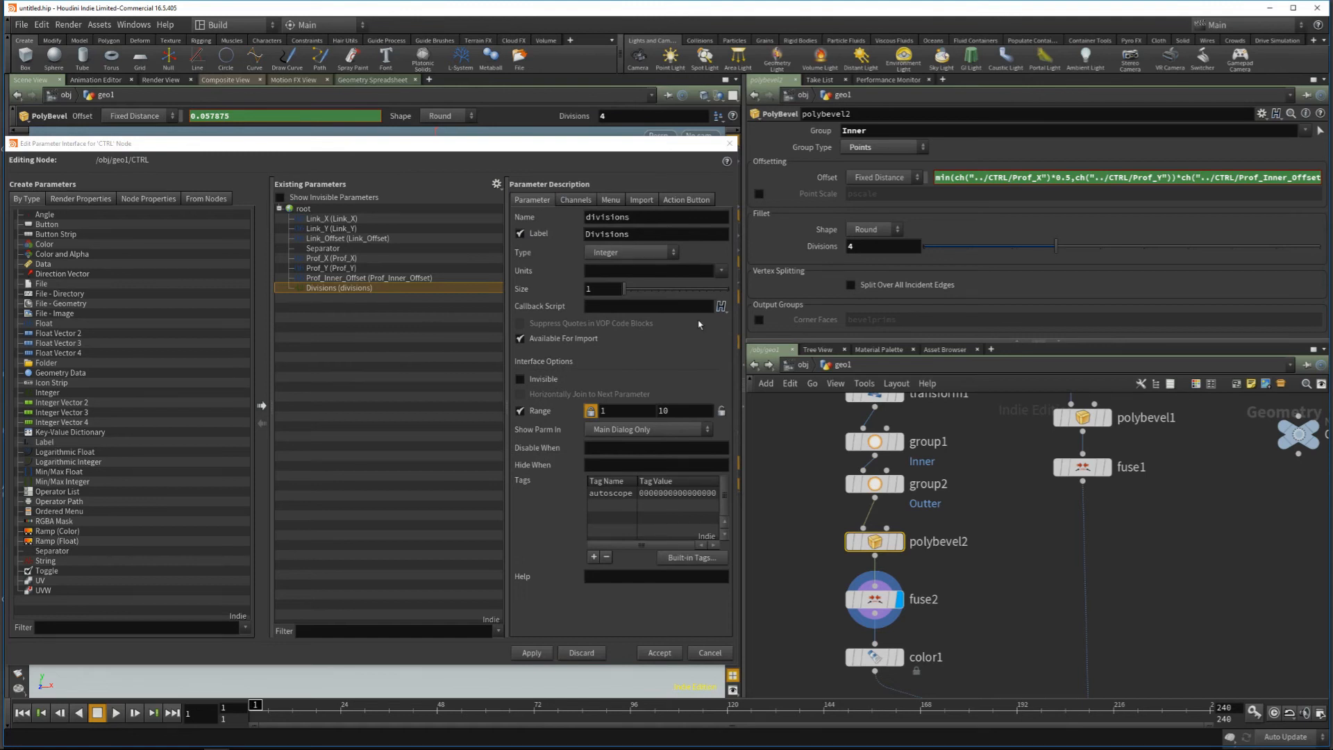
Step: Change the label of the linked Divisions parameter to InnerOffset_Divisions
{"action": "left_click", "coordinate": [591, 235]}
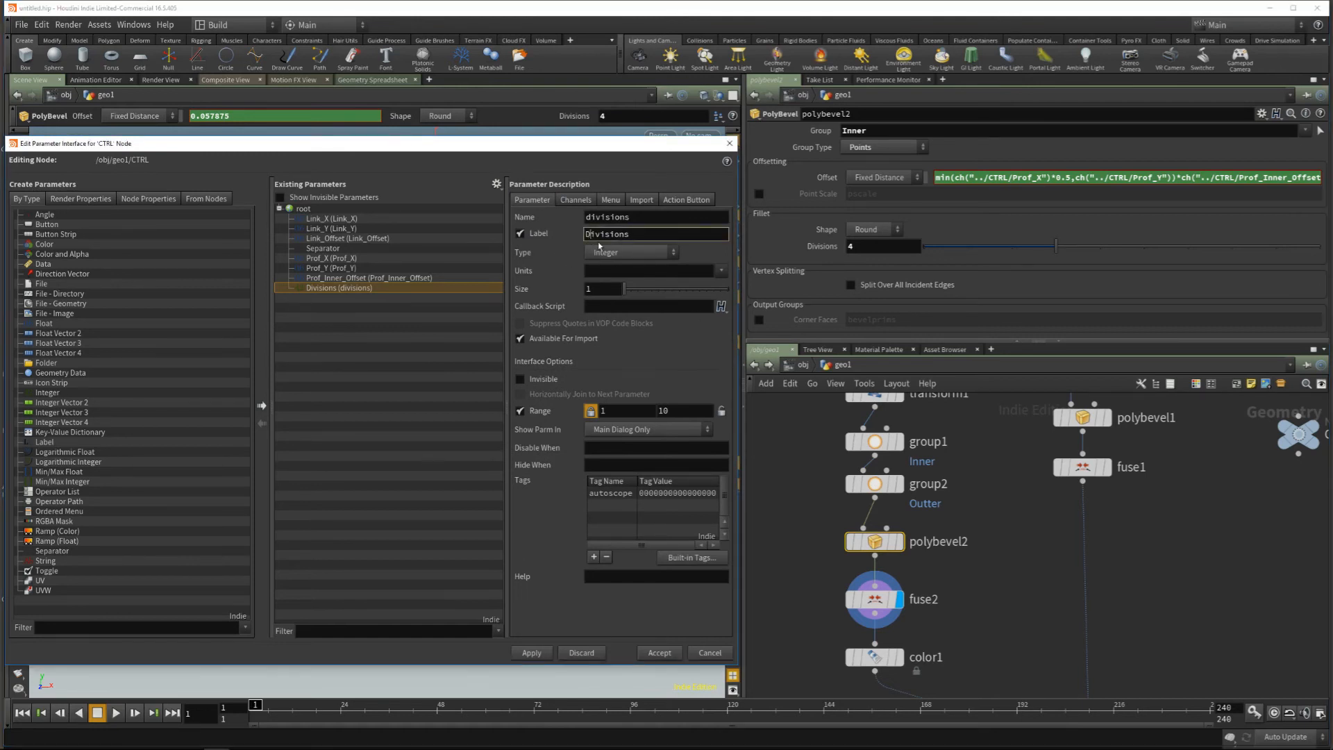
{"action": "type", "text": "Inn"}
{"action": "type", "text": "er"}
{"action": "type", "text": "Bevel"}
{"action": "type", "text": "_"}
{"action": "left_click_drag", "start_coordinate": [610, 234], "coordinate": [631, 234]}
{"action": "type", "text": "Offest"}
{"action": "key", "text": "Return"}
Step: Copy the label InnerOffset_Divisions into the parameter's name, and accept the interface changes
{"action": "key", "text": "ctrl+c"}
{"action": "double_click", "coordinate": [640, 218]}
{"action": "key", "text": "ctrl+v"}
{"action": "key", "text": "Return"}
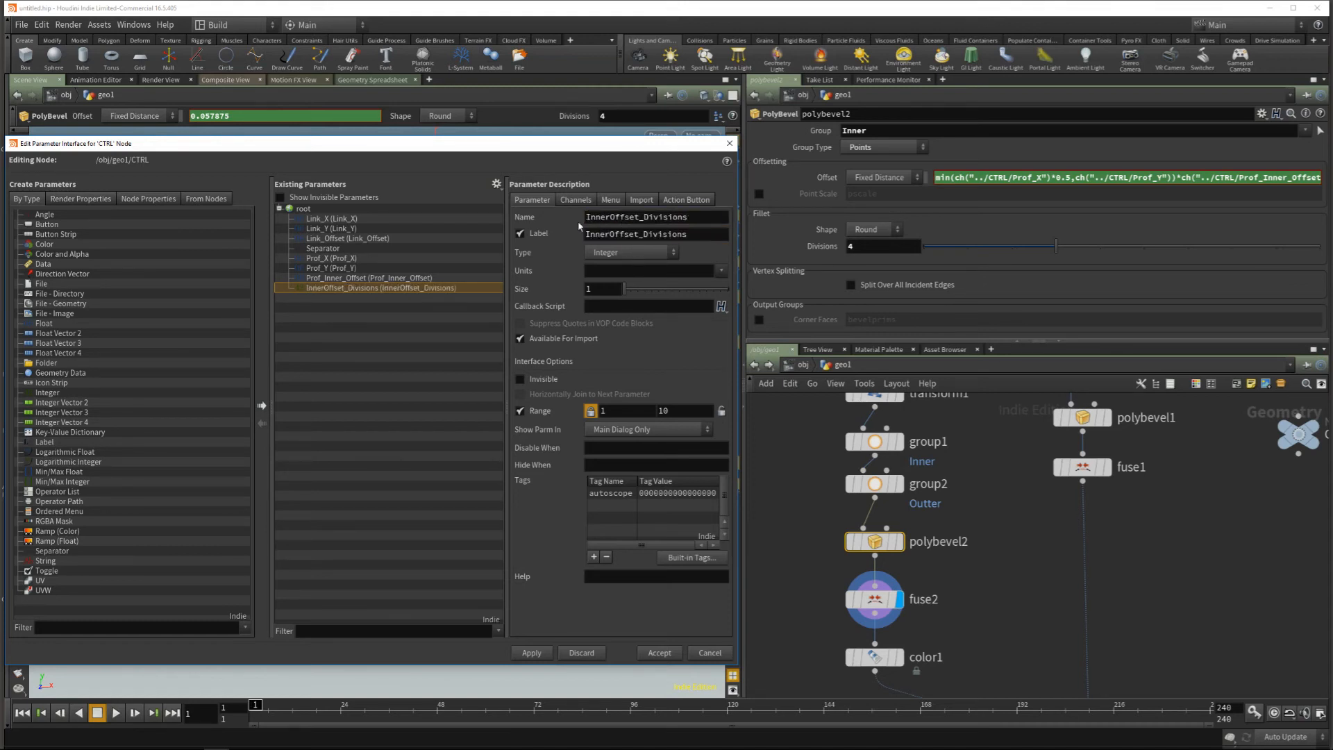
{"action": "left_click", "coordinate": [532, 653]}
{"action": "left_click", "coordinate": [660, 653]}
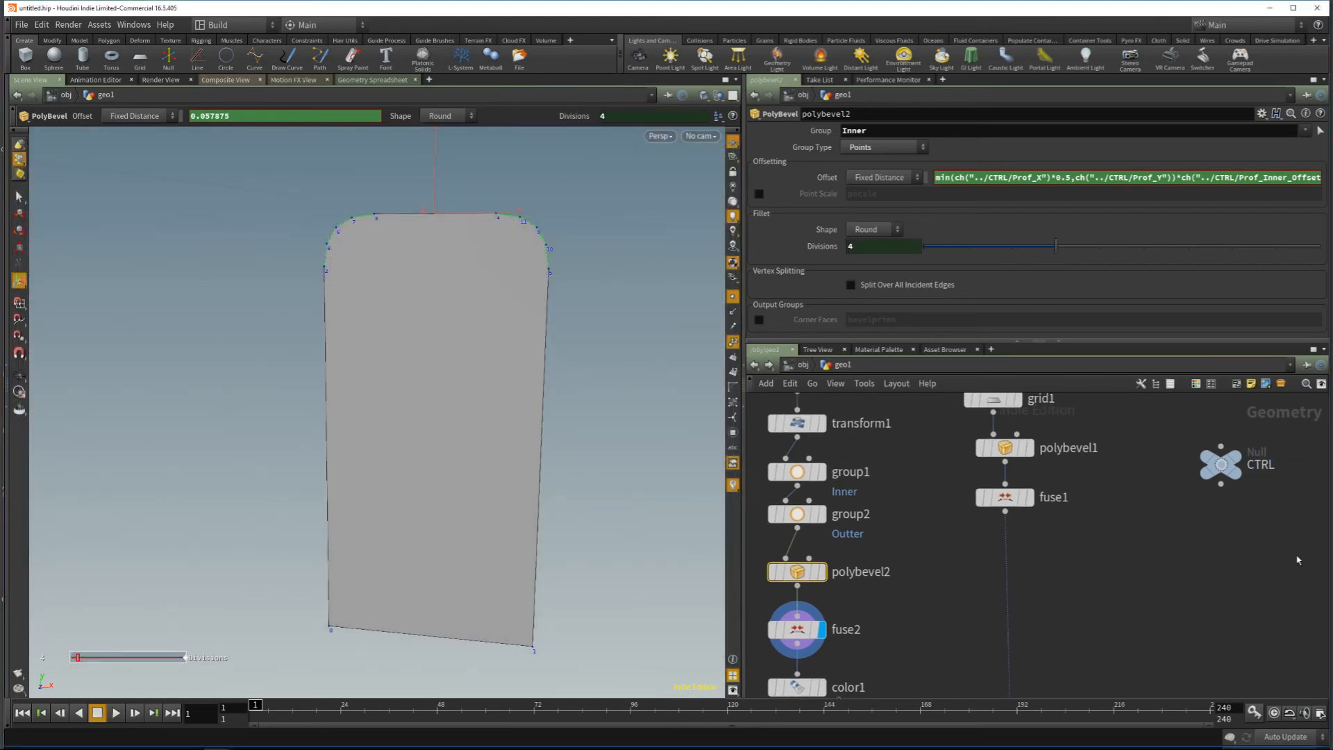
Step: Inspect polybevel1 on the link path and open CTRL's parameter interface for editing
{"action": "left_click", "coordinate": [1221, 464]}
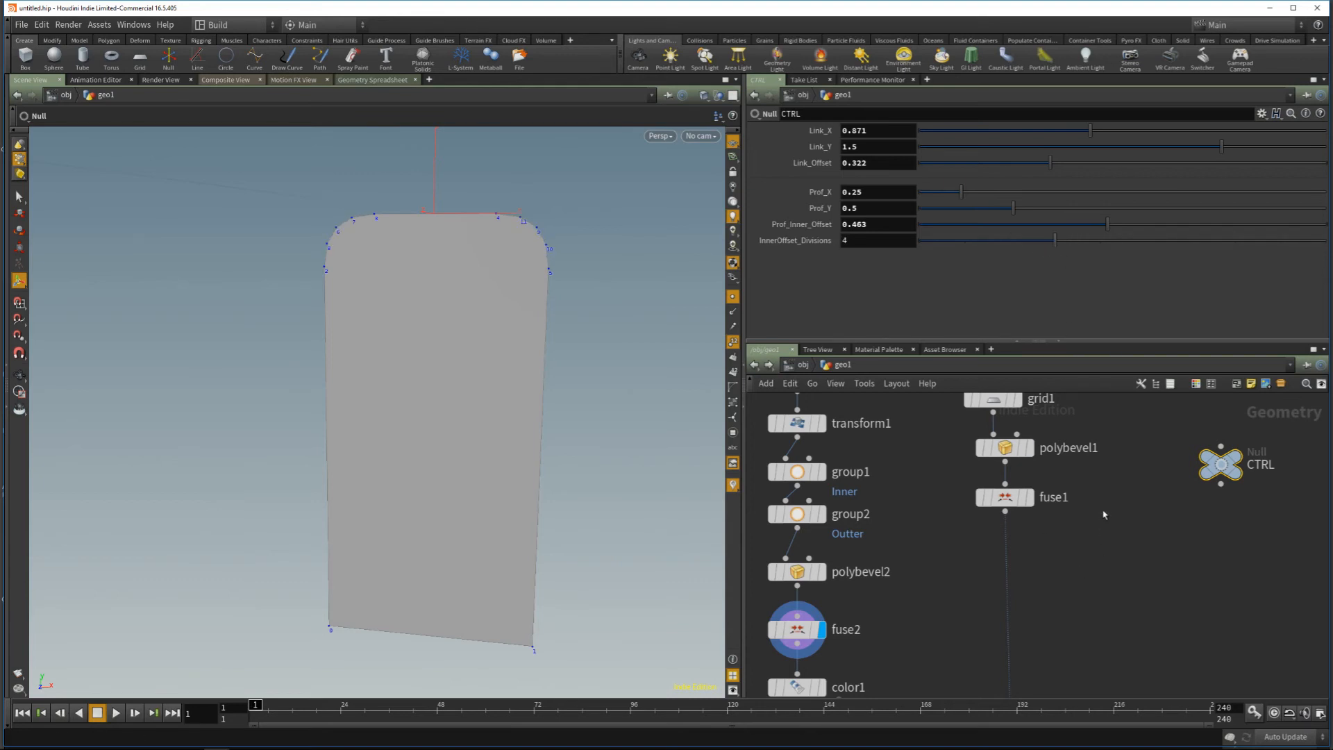
{"action": "middle_click_drag", "start_coordinate": [1104, 514], "coordinate": [1105, 546]}
{"action": "left_click", "coordinate": [978, 478]}
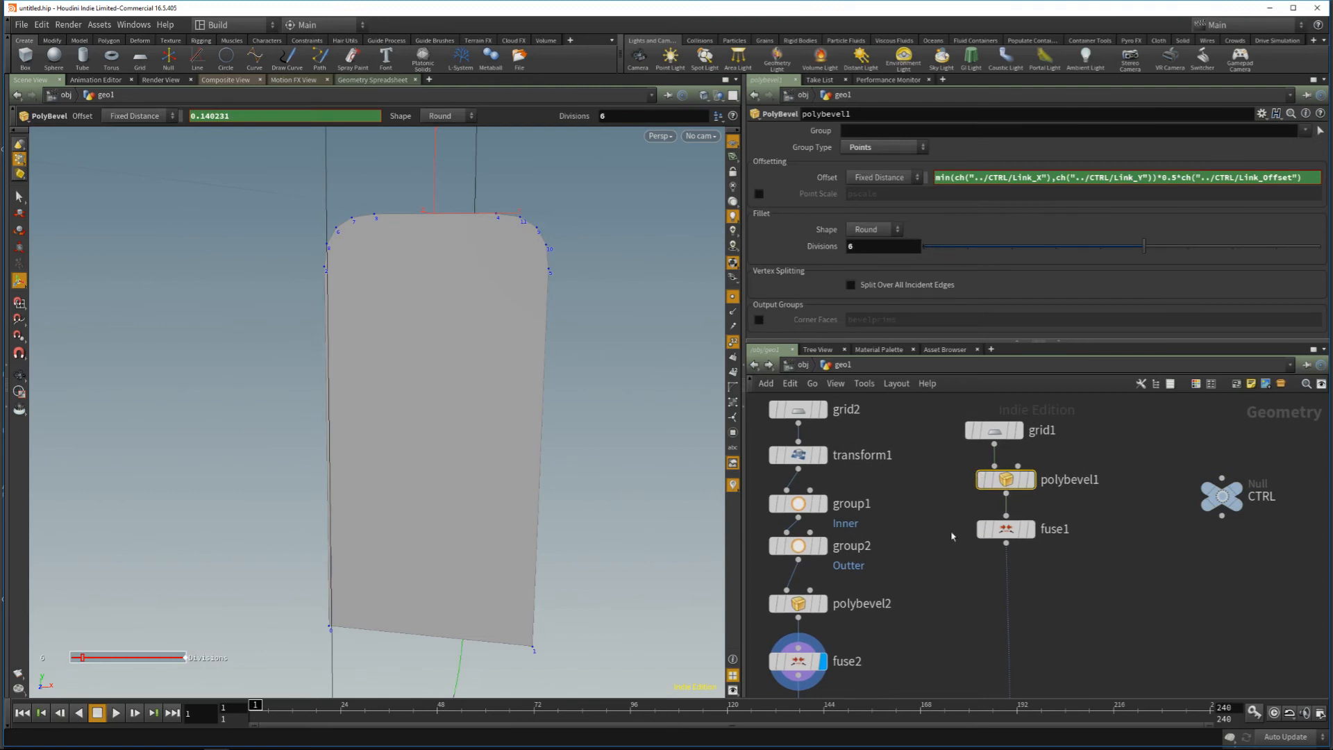
{"action": "scroll", "coordinate": [435, 347], "scroll_direction": "down", "scroll_amount": 5}
{"action": "left_click_drag", "start_coordinate": [434, 346], "coordinate": [324, 399], "text": "alt"}
{"action": "key", "text": "Return"}
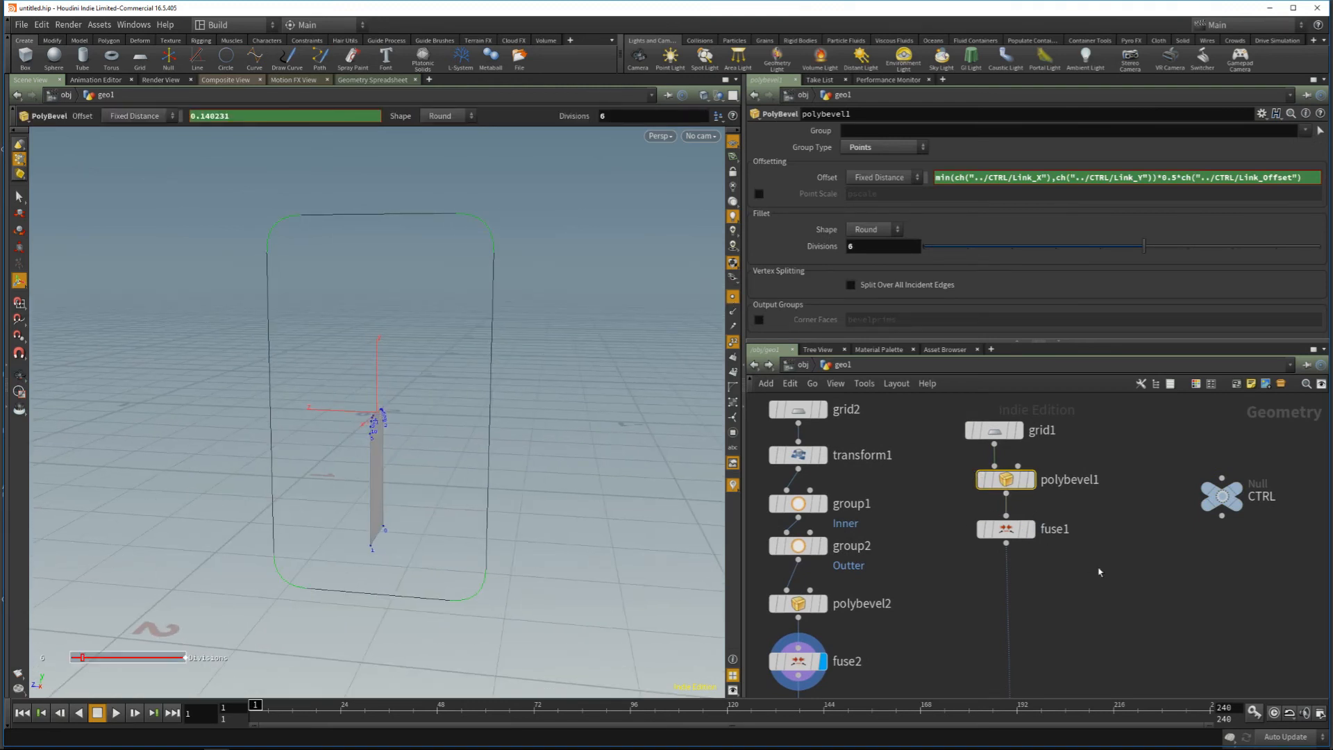
{"action": "left_click", "coordinate": [1222, 495]}
{"action": "left_click", "coordinate": [1261, 113]}
{"action": "left_click", "coordinate": [1253, 131]}
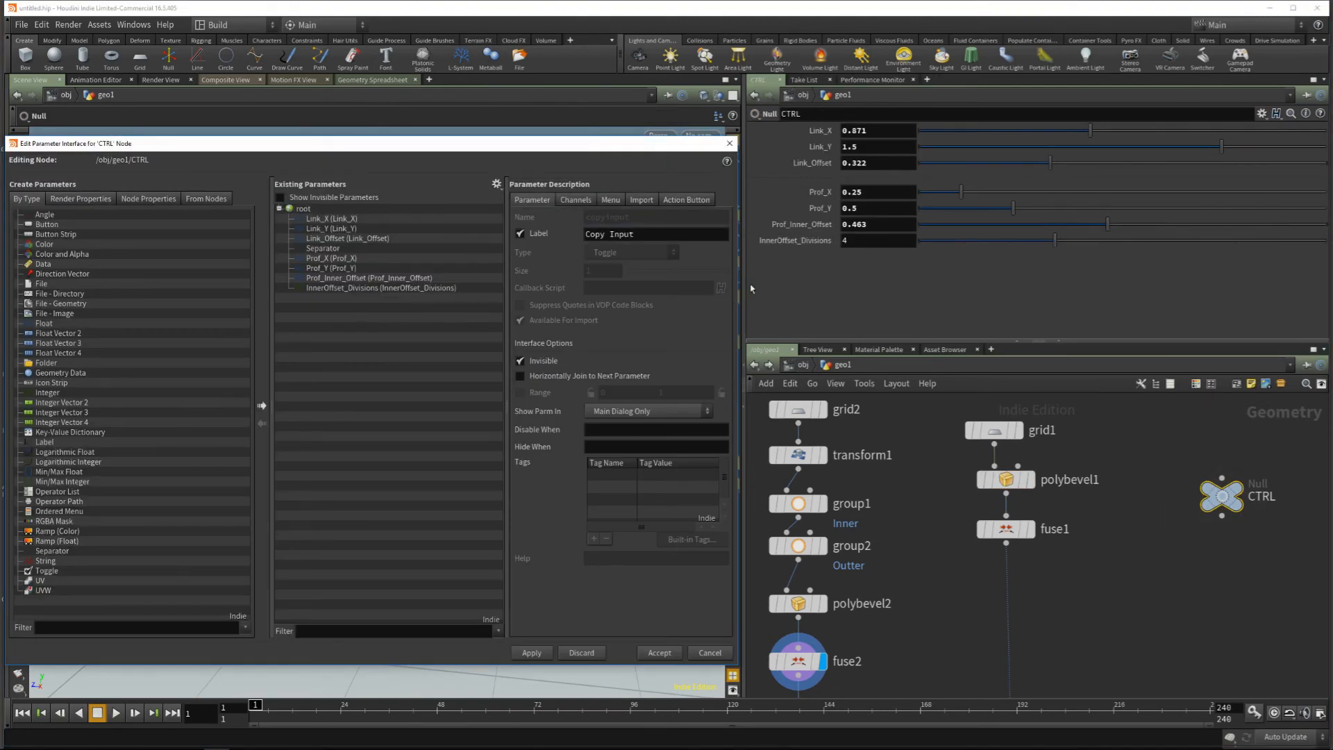
Step: Add polybevel1's Divisions to CTRL's parameters as a linked parameter directly below Link_Offset
{"action": "left_click", "coordinate": [496, 184]}
{"action": "left_click", "coordinate": [611, 328]}
{"action": "middle_click_drag", "start_coordinate": [1088, 503], "coordinate": [1128, 509]}
{"action": "left_click_drag", "start_coordinate": [1019, 476], "coordinate": [1018, 475]}
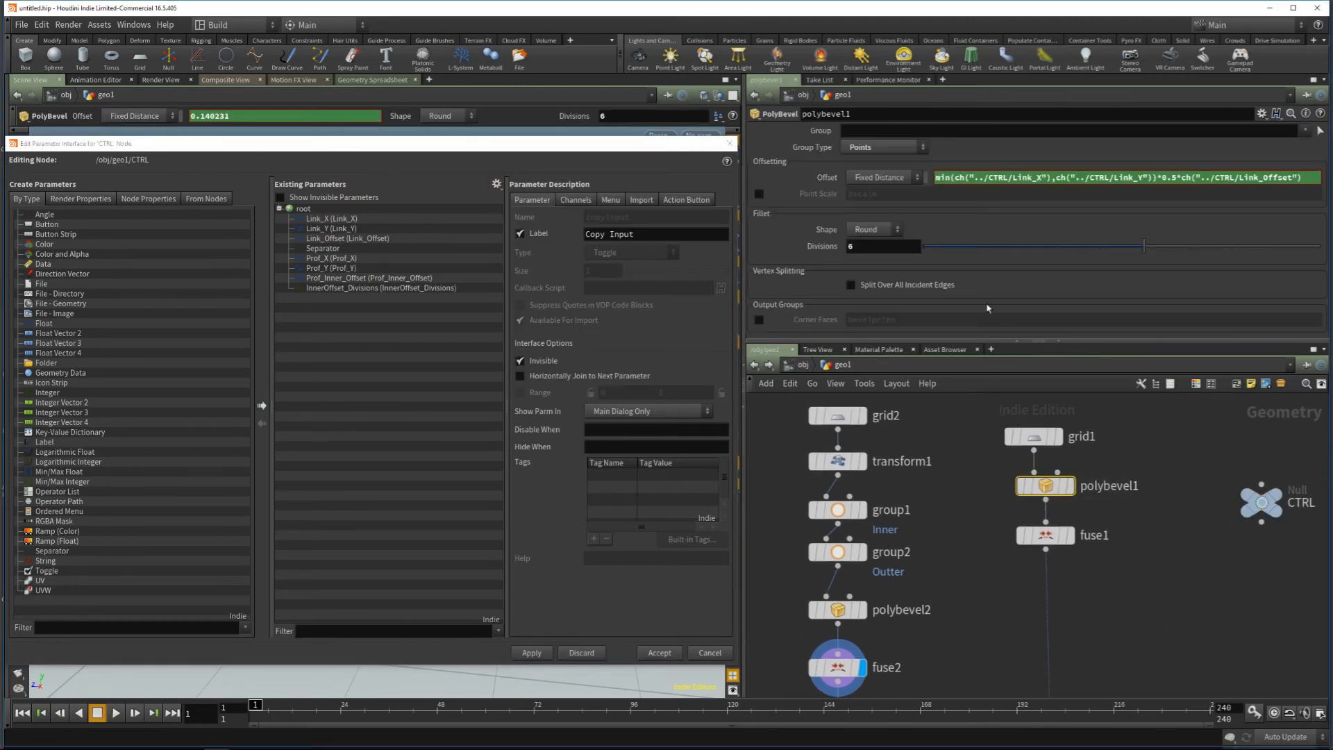
{"action": "left_click_drag", "start_coordinate": [821, 246], "coordinate": [384, 254]}
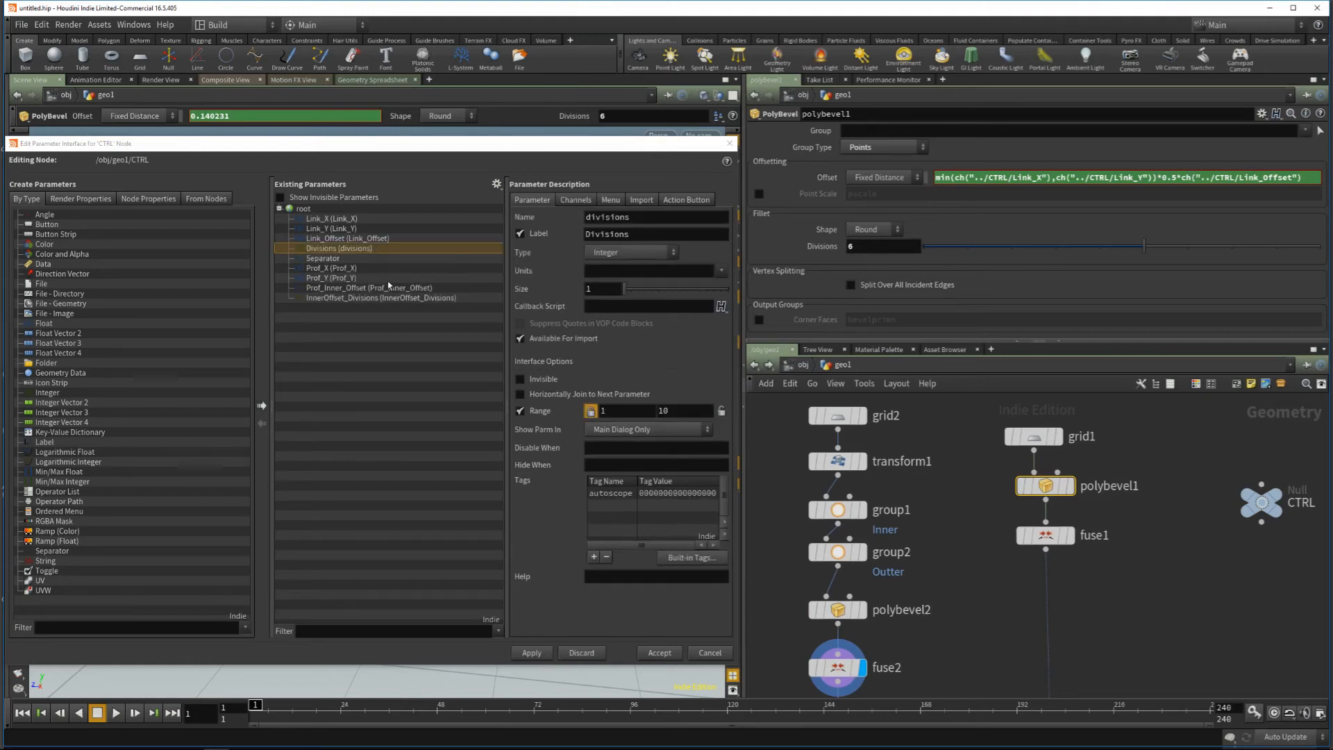
Step: Change the label of the newly added Divisions parameter to Link_Divisions
{"action": "double_click", "coordinate": [609, 235]}
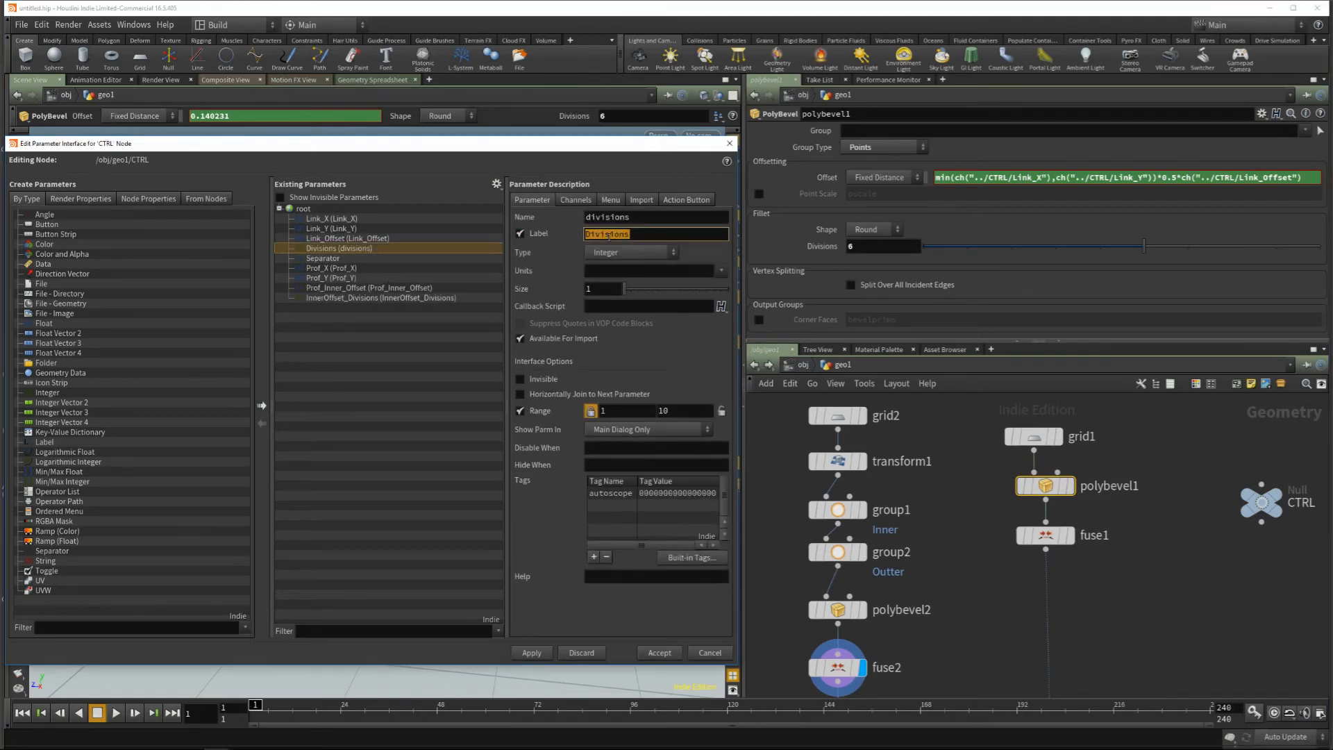
{"action": "type", "text": "Lin"}
{"action": "key", "text": "Escape"}
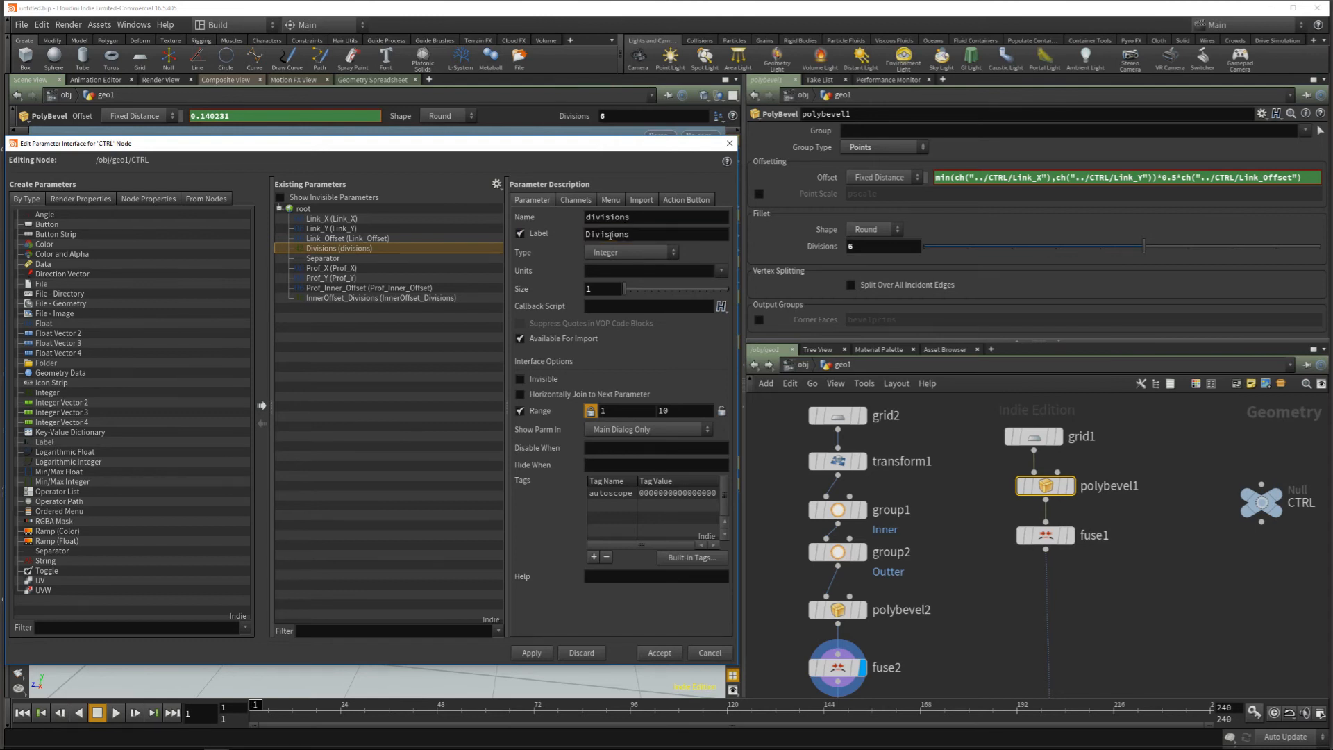
{"action": "left_click", "coordinate": [590, 235]}
{"action": "type", "text": "Link_"}
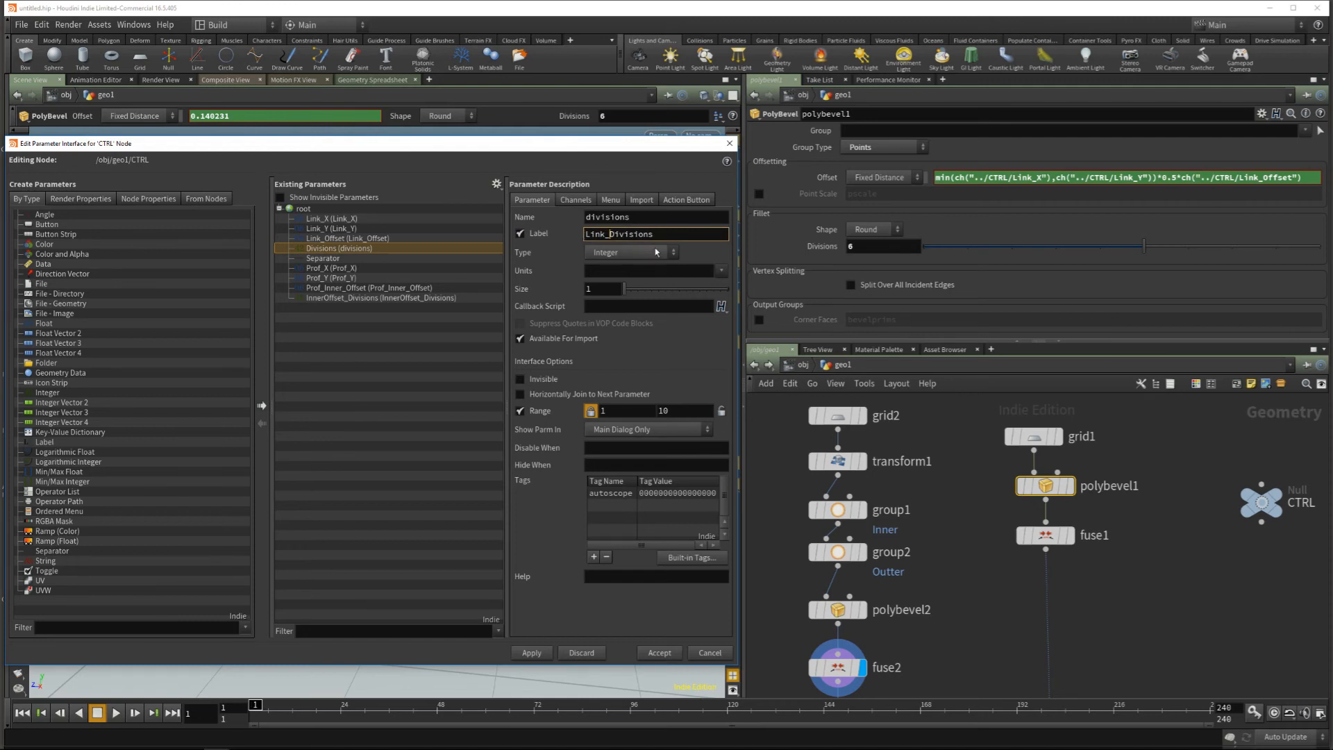
{"action": "key", "text": "Return"}
Step: Set the parameter's name to match the label Link_Divisions, and apply and accept the interface changes
{"action": "double_click", "coordinate": [650, 218]}
{"action": "key", "text": "ctrl+v"}
{"action": "left_click", "coordinate": [532, 653]}
{"action": "left_click", "coordinate": [657, 654]}
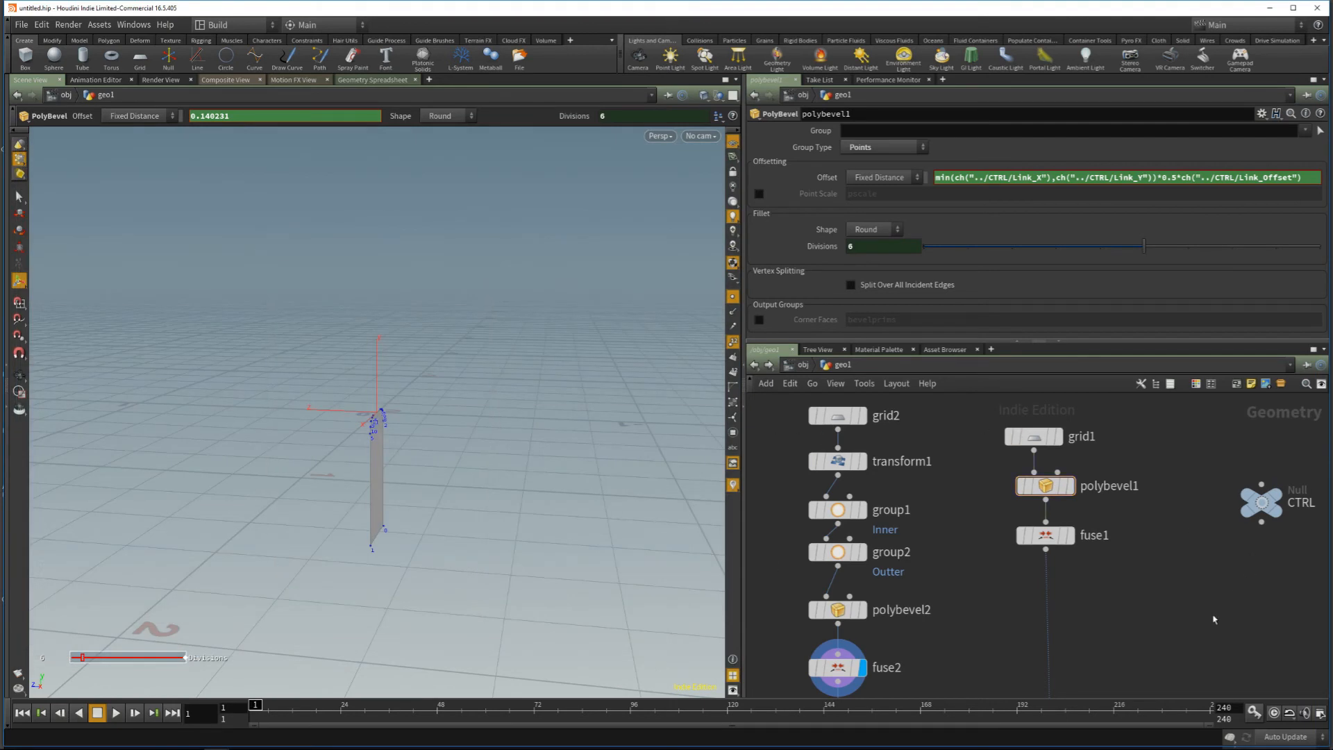
Step: Display sweep1 and view the whole swept link from the front
{"action": "scroll", "coordinate": [1204, 540], "scroll_direction": "down", "scroll_amount": 5}
{"action": "left_click", "coordinate": [1060, 559]}
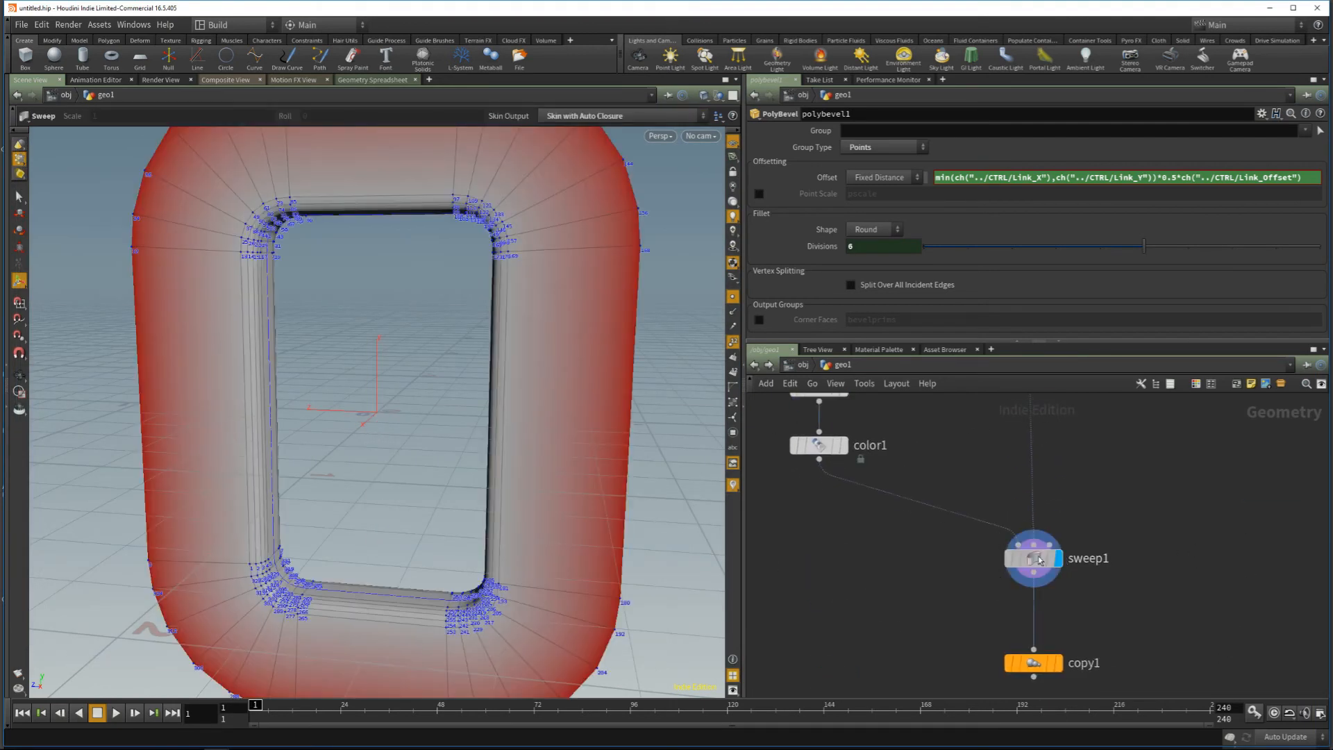
{"action": "scroll", "coordinate": [432, 327], "scroll_direction": "down", "scroll_amount": 3}
{"action": "left_click_drag", "start_coordinate": [431, 327], "coordinate": [419, 369], "text": "alt"}
{"action": "scroll", "coordinate": [1215, 513], "scroll_direction": "up", "scroll_amount": 10}
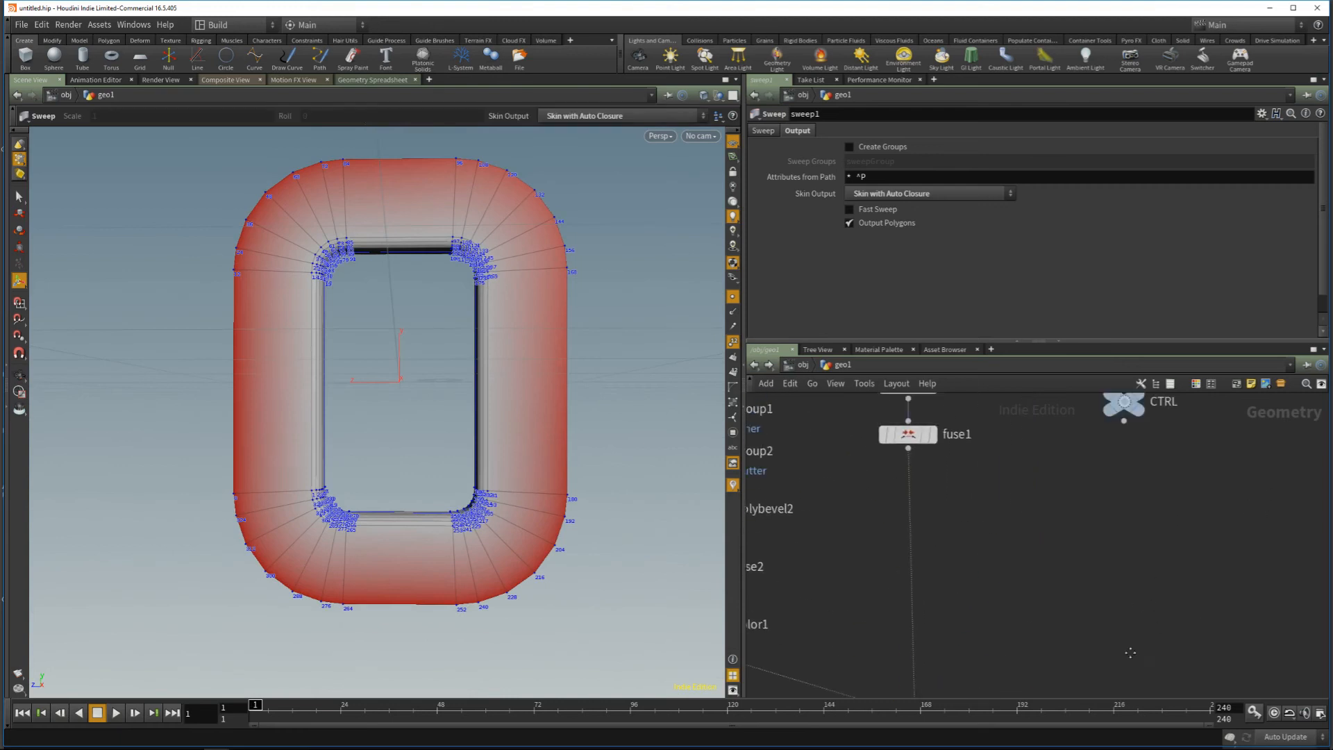
Step: Set CTRL's Link_Divisions to 7 and turn off the point numbers in the viewport
{"action": "left_click", "coordinate": [1108, 519]}
{"action": "left_click_drag", "start_coordinate": [1145, 179], "coordinate": [1193, 181]}
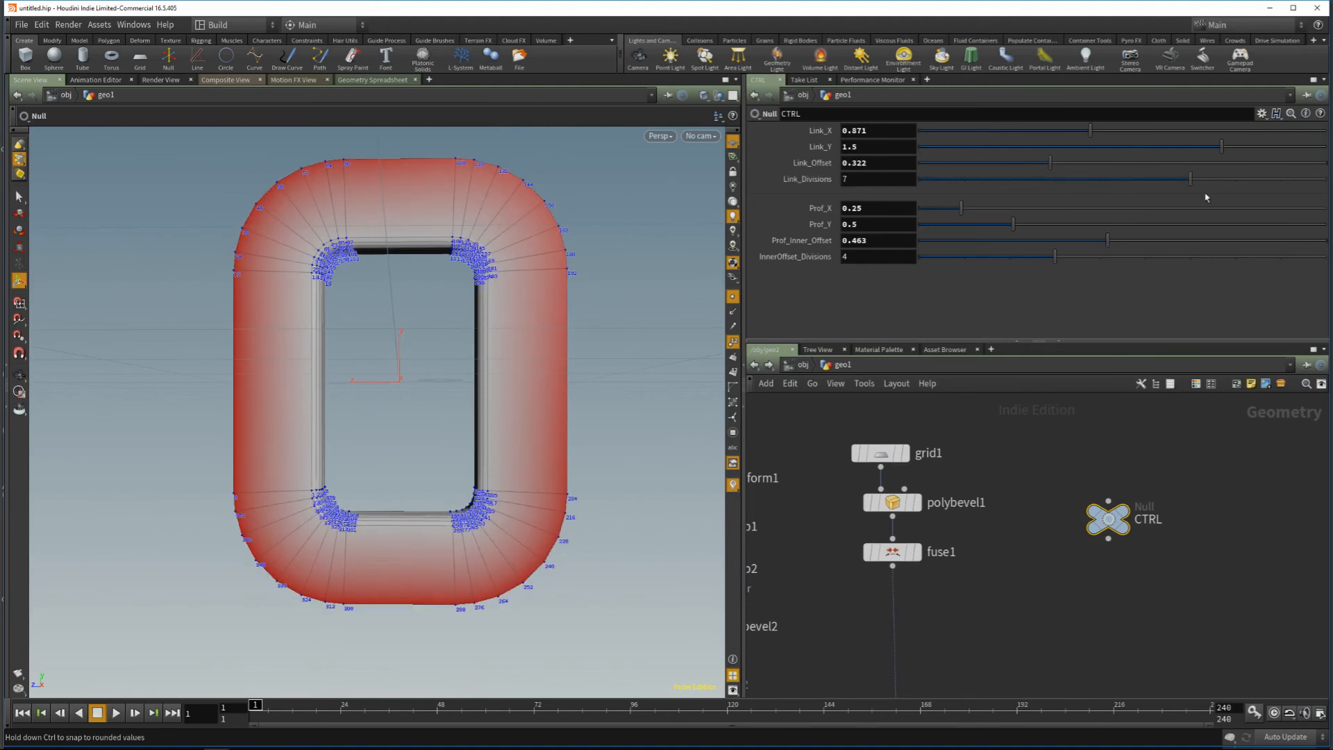
{"action": "left_click", "coordinate": [732, 342]}
{"action": "middle_click_drag", "start_coordinate": [889, 635], "coordinate": [962, 546]}
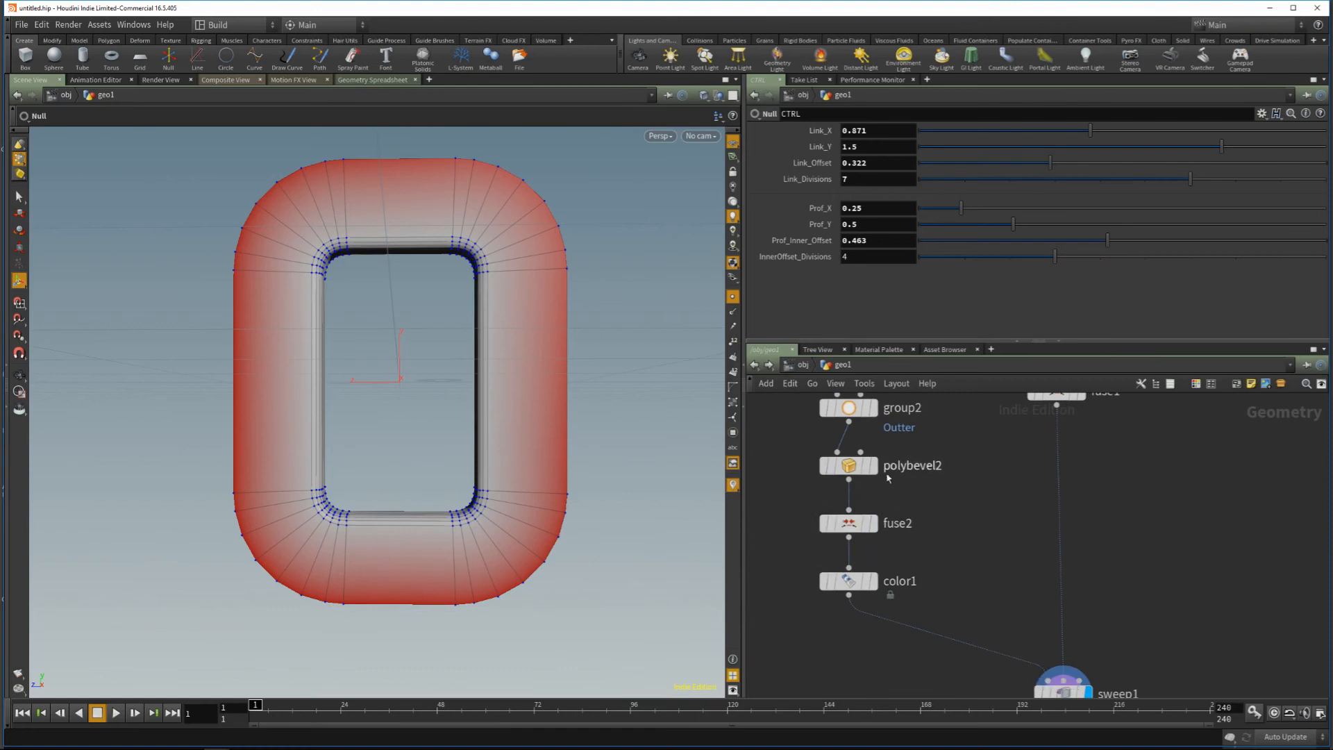
{"action": "mouse_move", "coordinate": [849, 505]}
{"action": "left_click_drag", "start_coordinate": [694, 431], "coordinate": [363, 315]}
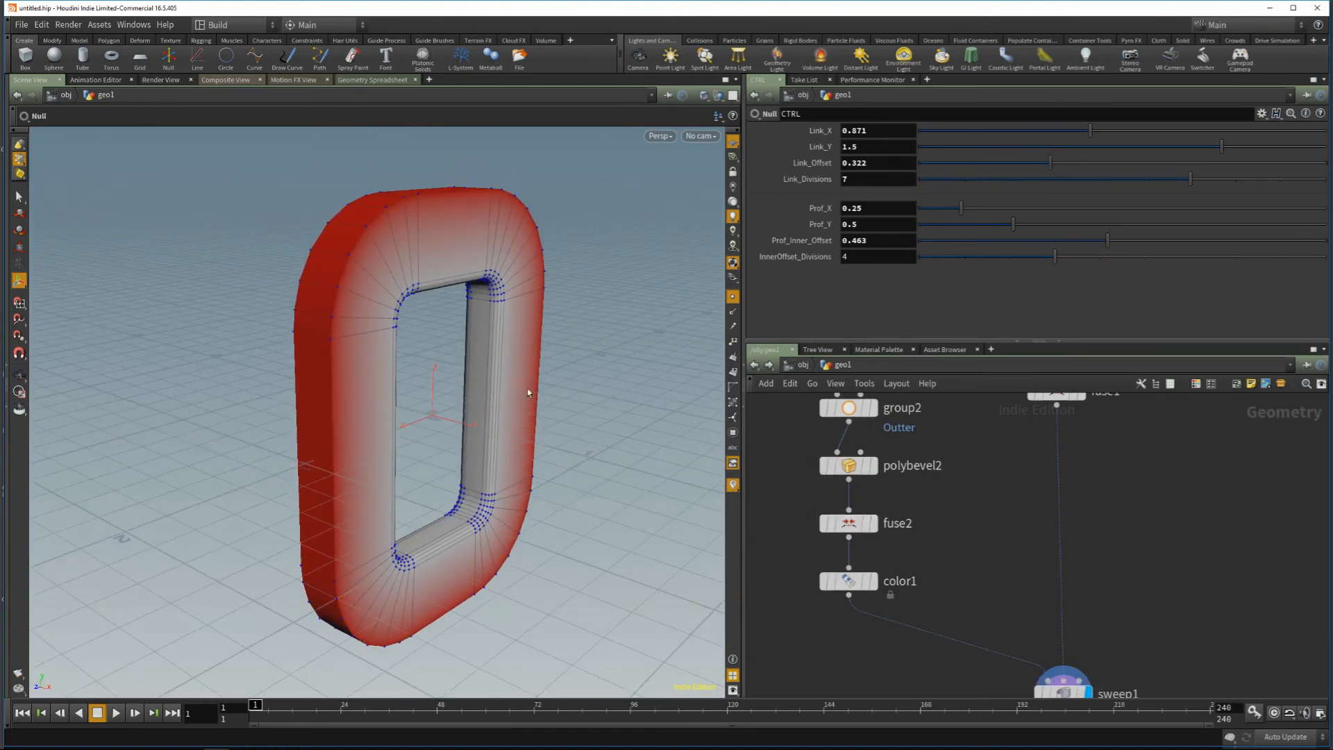
Step: Display fuse2's profile and make room in the network between fuse2 and color1
{"action": "left_click", "coordinate": [873, 522]}
{"action": "left_click_drag", "start_coordinate": [872, 522], "coordinate": [872, 502]}
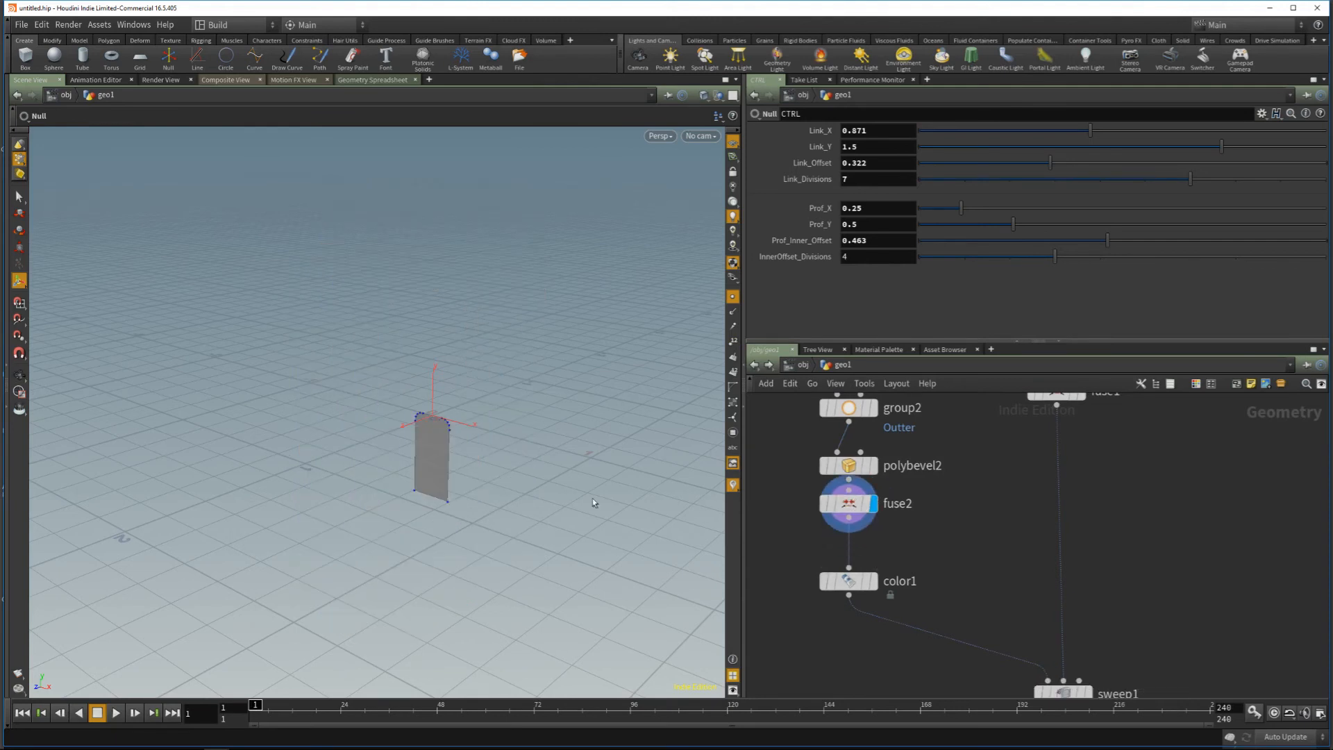
{"action": "left_click_drag", "start_coordinate": [354, 531], "coordinate": [477, 475]}
{"action": "right_click_drag", "start_coordinate": [478, 476], "coordinate": [526, 426]}
{"action": "left_click_drag", "start_coordinate": [854, 587], "coordinate": [853, 619]}
Step: Insert a PolyBevel node between fuse2 and color1, and set its Group to Outter
{"action": "key", "text": "Tab"}
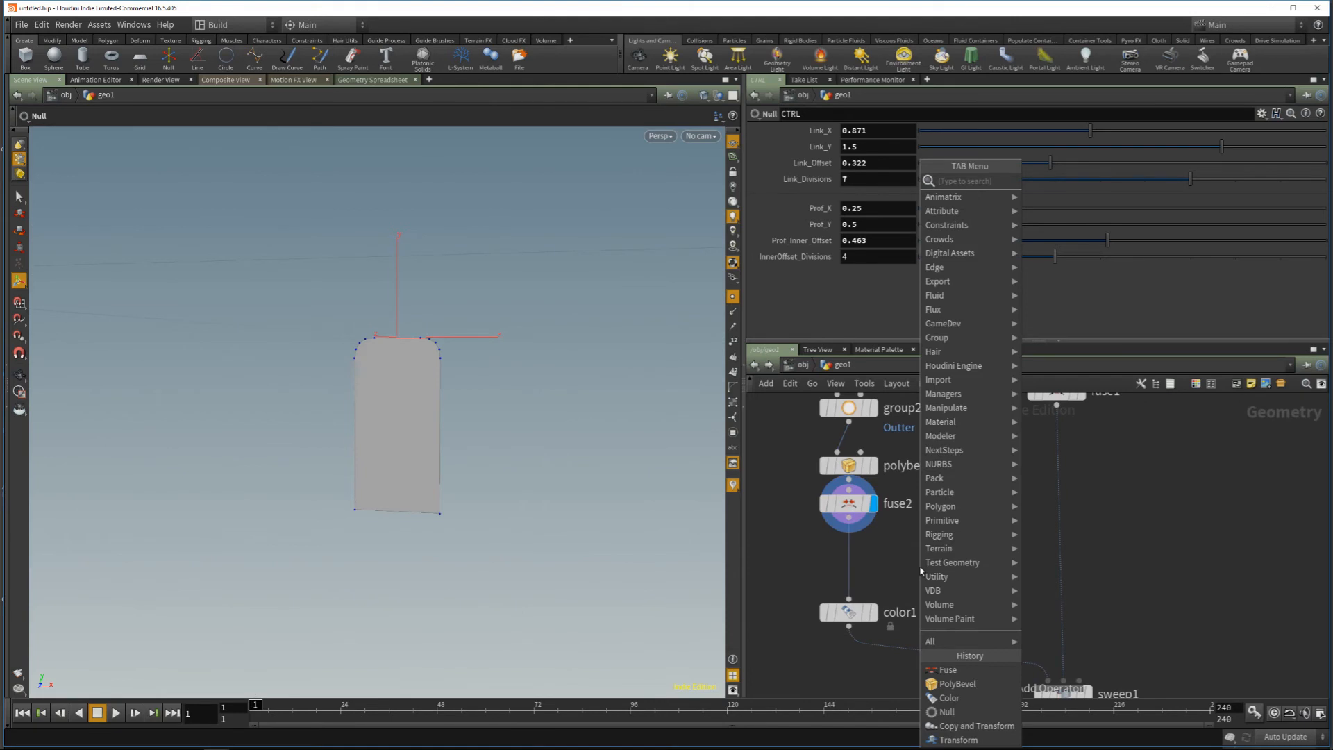
{"action": "type", "text": "polyb"}
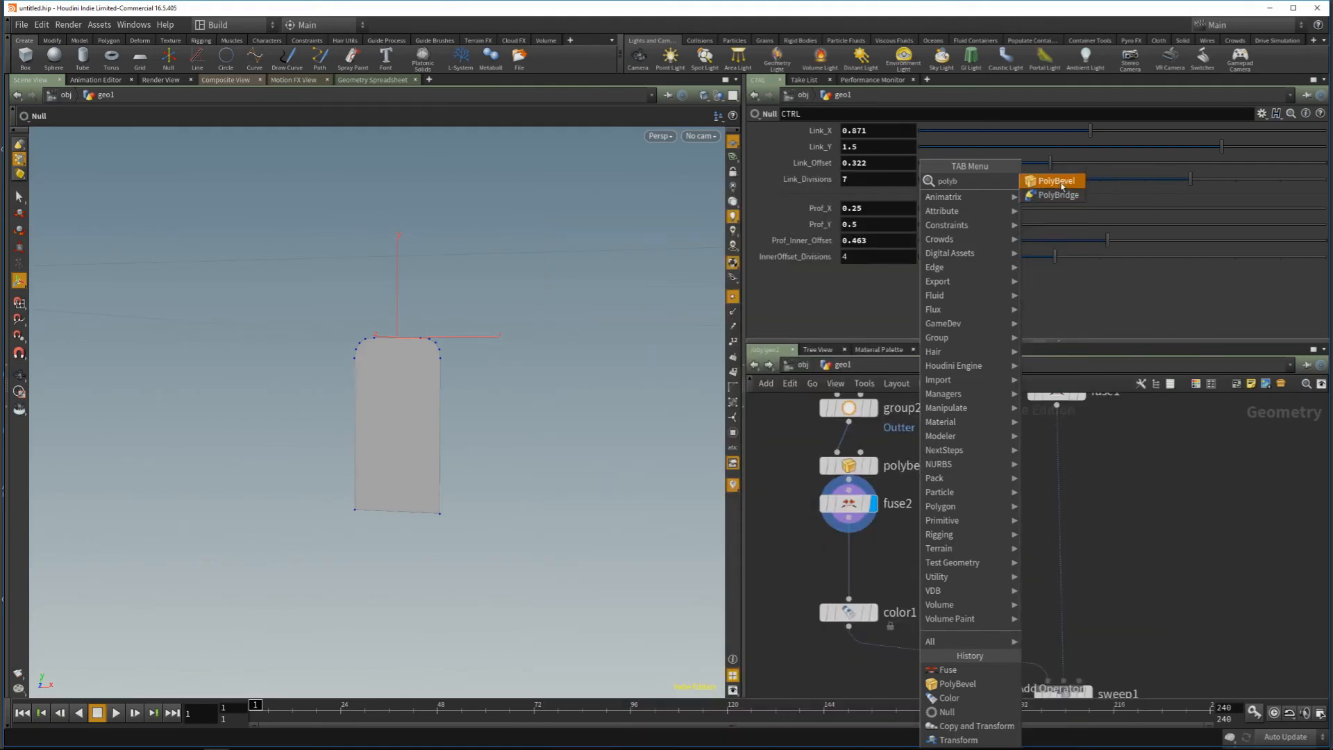
{"action": "key", "text": "Return"}
{"action": "left_click", "coordinate": [850, 549]}
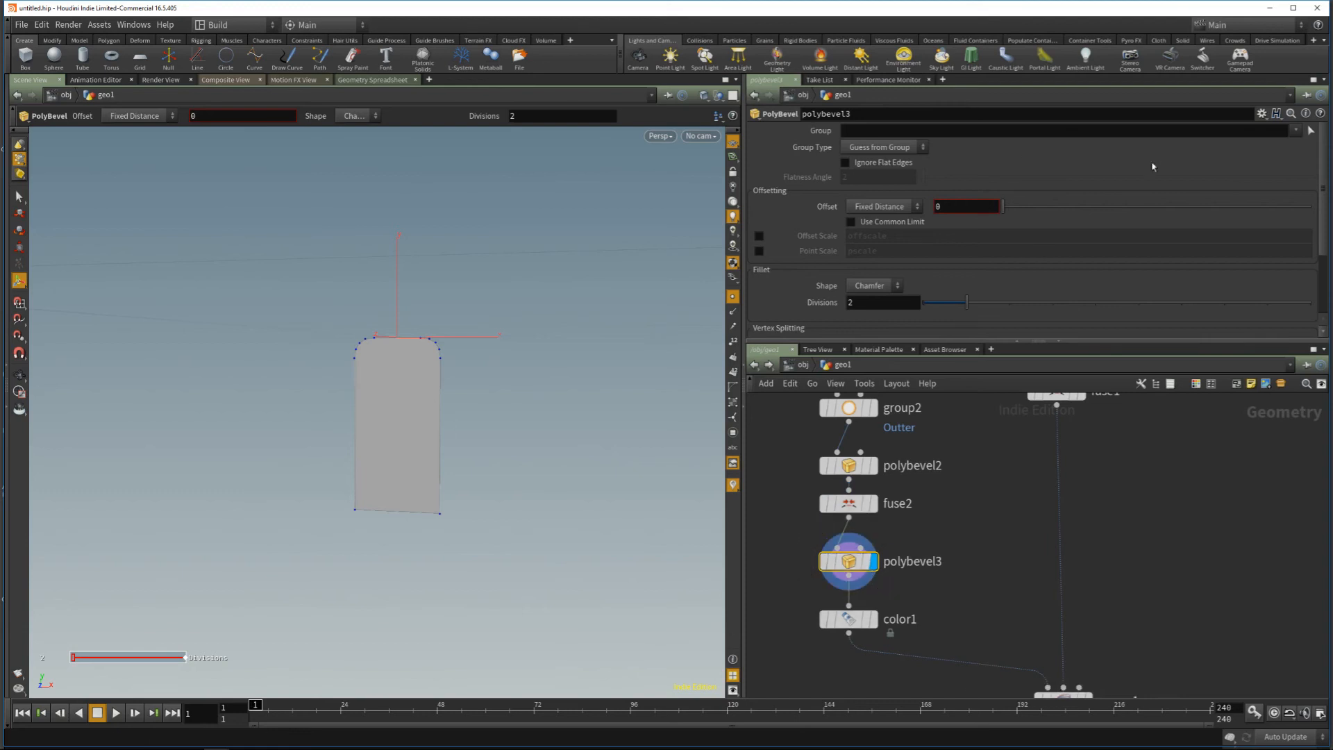
{"action": "left_click", "coordinate": [930, 130]}
{"action": "type", "text": "Outter"}
{"action": "key", "text": "Return"}
Step: Try a small Offset on polybevel3 to bevel the profile's outer corners
{"action": "left_click_drag", "start_coordinate": [465, 524], "coordinate": [488, 402], "text": "alt"}
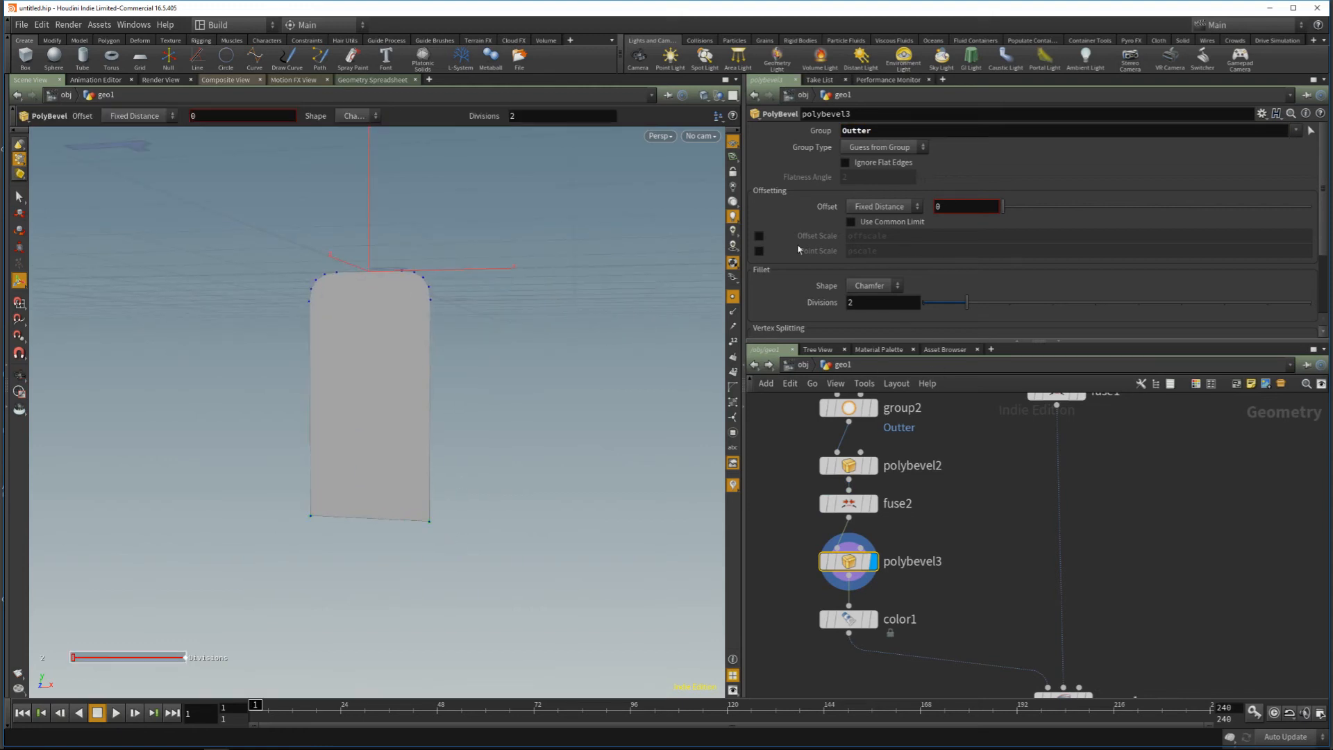
{"action": "mouse_move", "coordinate": [1023, 201]}
{"action": "left_mouse_down"}
{"action": "mouse_move", "coordinate": [1062, 209]}
{"action": "mouse_move", "coordinate": [1026, 217]}
{"action": "left_mouse_up"}
{"action": "scroll", "coordinate": [1168, 540], "scroll_direction": "down", "scroll_amount": 4}
Step: Set Prof_Y to 0.495 and Prof_Inner_Offset to 1 on CTRL
{"action": "left_click", "coordinate": [1183, 491]}
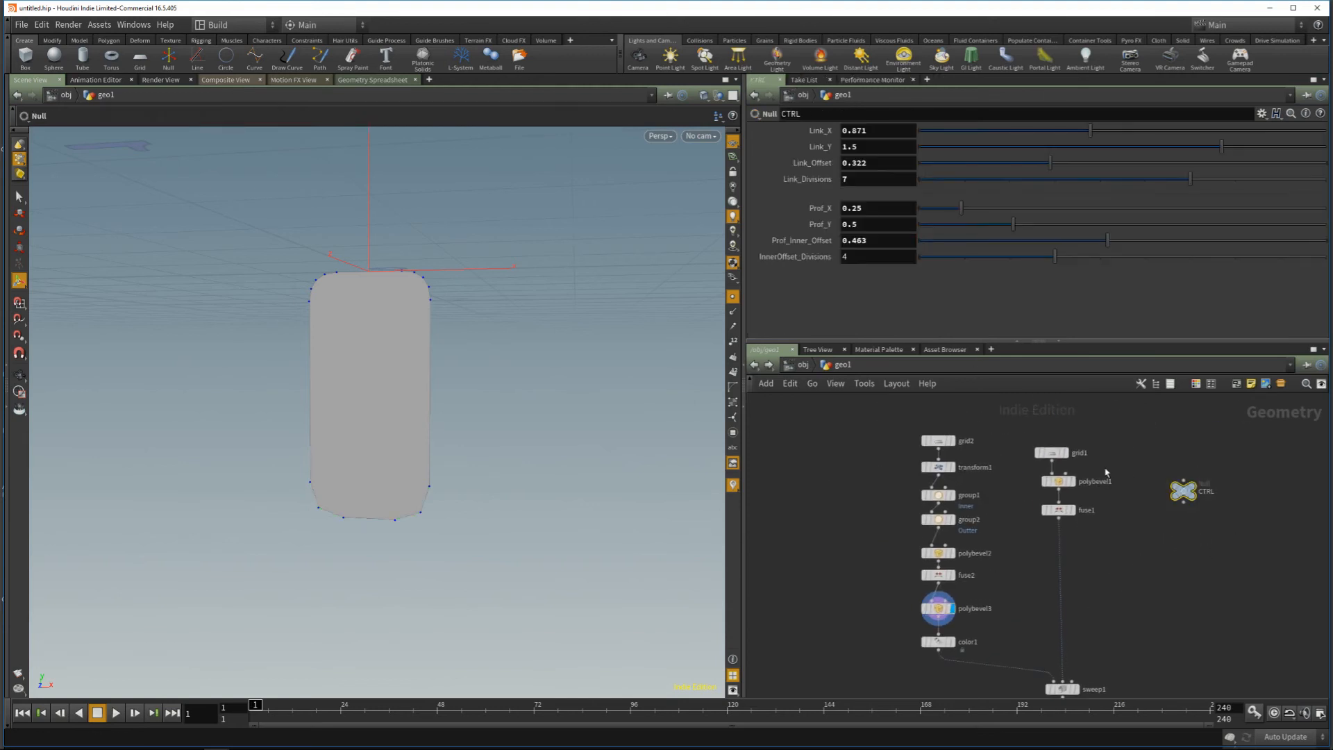
{"action": "left_click_drag", "start_coordinate": [1118, 229], "coordinate": [1012, 231]}
{"action": "left_click_drag", "start_coordinate": [1108, 243], "coordinate": [1326, 243]}
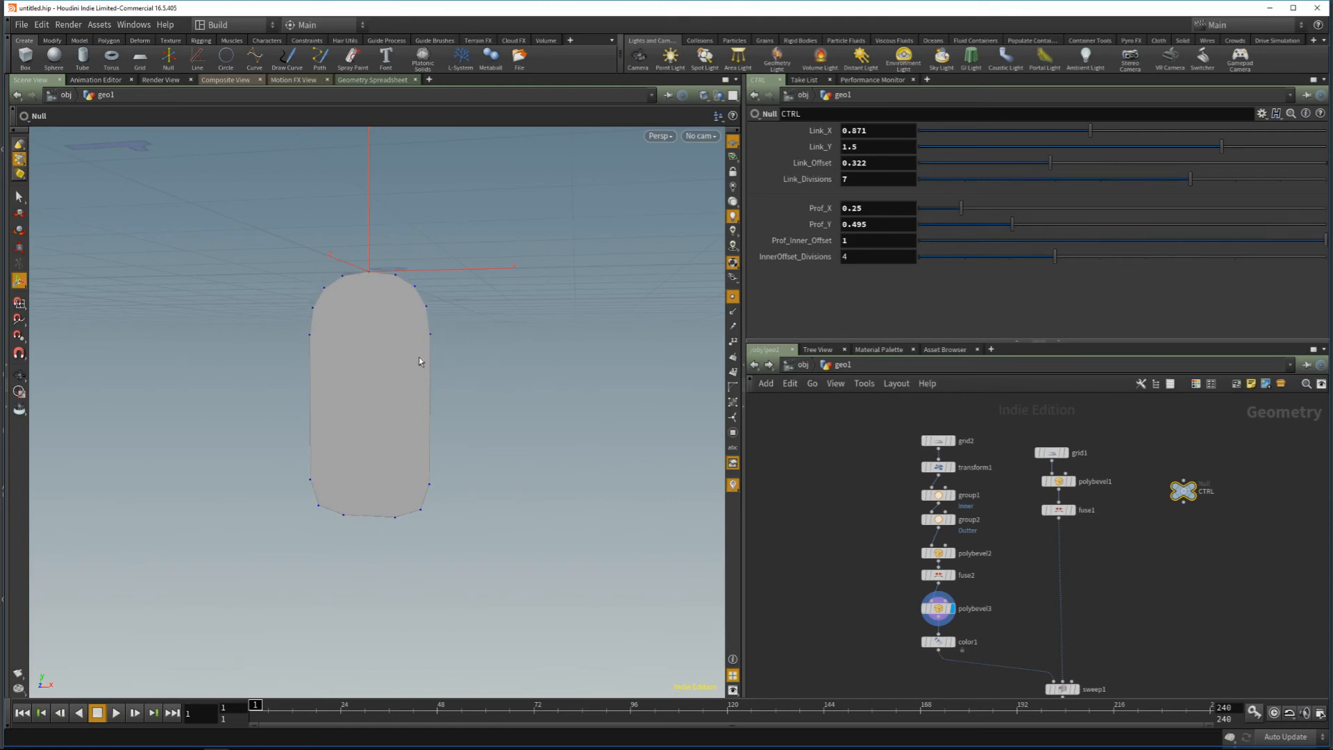
Step: Examine the profile's inner and outer beveled corners up close
{"action": "key", "text": "Escape"}
{"action": "right_click_drag", "start_coordinate": [390, 418], "coordinate": [440, 378]}
{"action": "left_click_drag", "start_coordinate": [440, 377], "coordinate": [496, 411]}
{"action": "right_click_drag", "start_coordinate": [496, 411], "coordinate": [503, 396]}
{"action": "left_click_drag", "start_coordinate": [502, 396], "coordinate": [445, 428]}
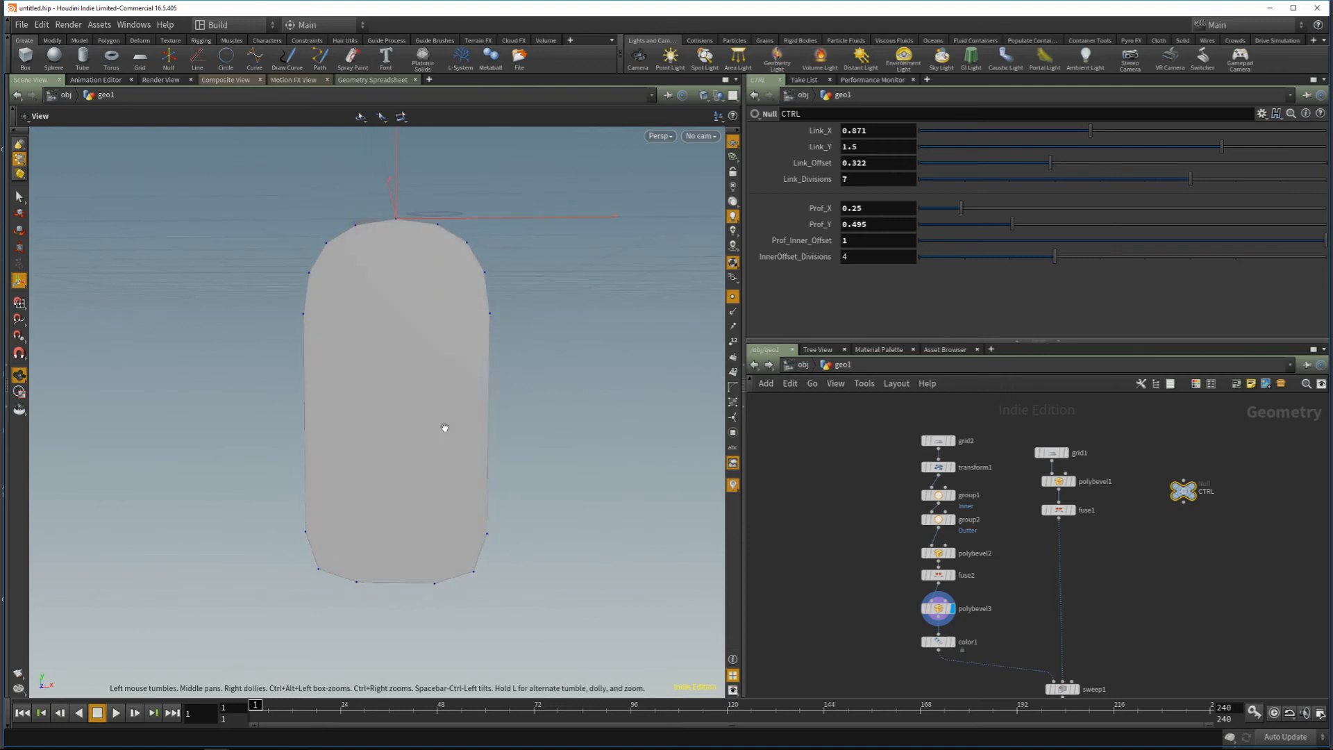
{"action": "middle_click_drag", "start_coordinate": [386, 484], "coordinate": [419, 444]}
{"action": "right_click_drag", "start_coordinate": [420, 443], "coordinate": [454, 411]}
{"action": "middle_click_drag", "start_coordinate": [454, 414], "coordinate": [449, 470]}
Step: Set polybevel3's Offset to 0 and check the profile's unbeveled outer corners
{"action": "left_click_drag", "start_coordinate": [983, 631], "coordinate": [877, 584]}
{"action": "mouse_move", "coordinate": [1024, 207]}
{"action": "left_mouse_down"}
{"action": "mouse_move", "coordinate": [1011, 207]}
{"action": "mouse_move", "coordinate": [1072, 207]}
{"action": "mouse_move", "coordinate": [1026, 210]}
{"action": "left_mouse_up"}
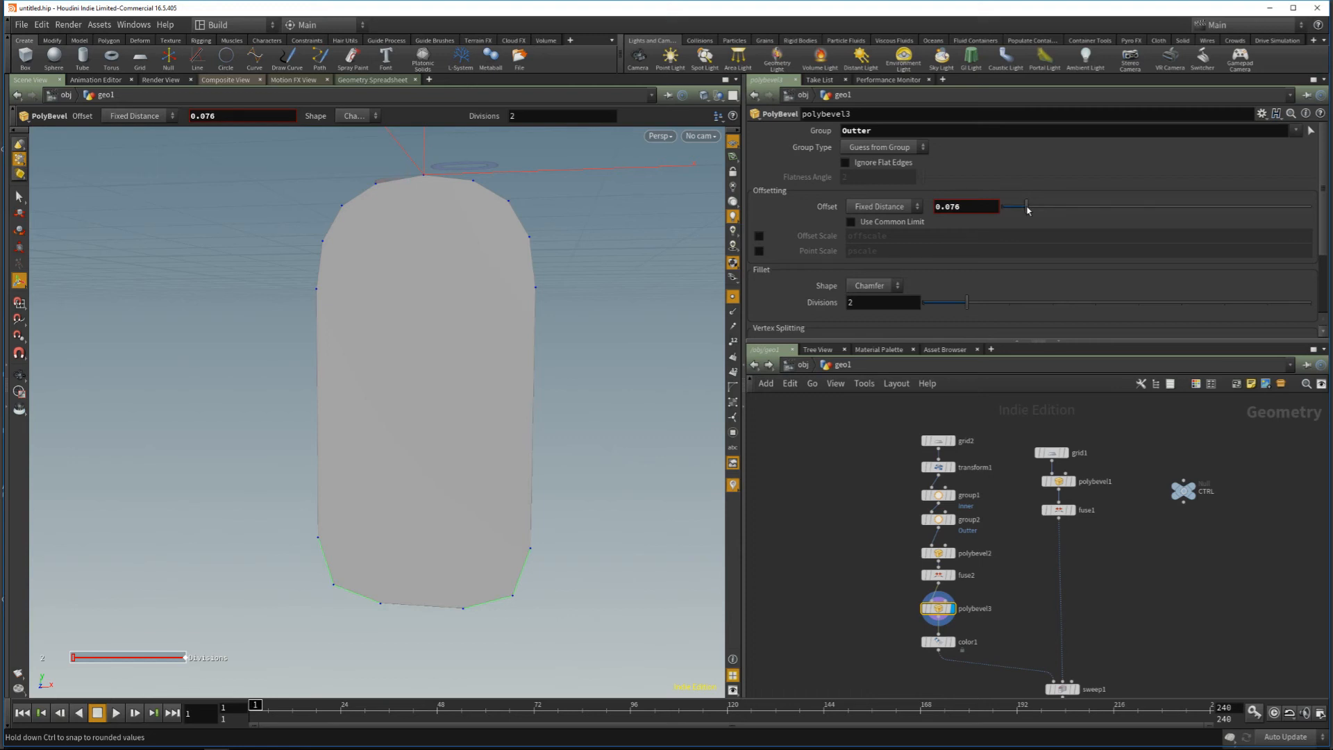
{"action": "left_click_drag", "start_coordinate": [1028, 211], "coordinate": [994, 214]}
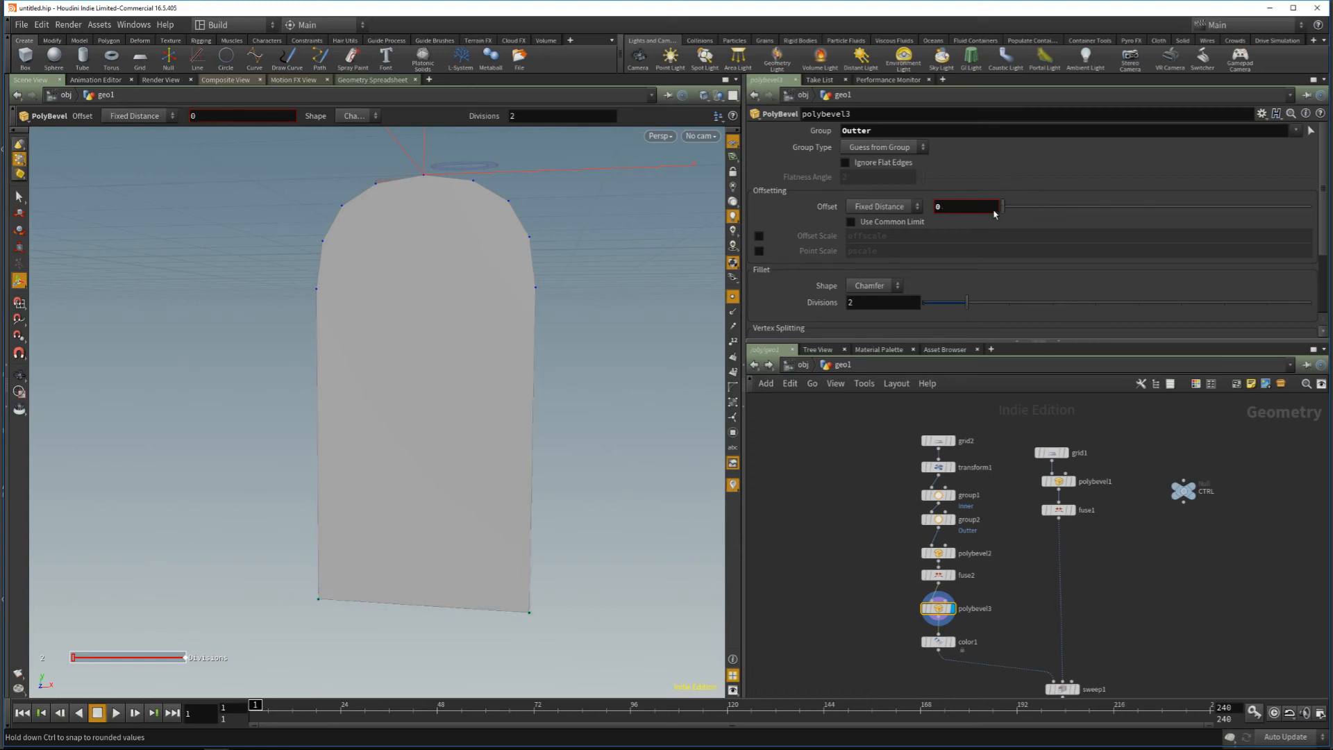
{"action": "key", "text": "Escape"}
{"action": "left_click_drag", "start_coordinate": [435, 447], "coordinate": [458, 472]}
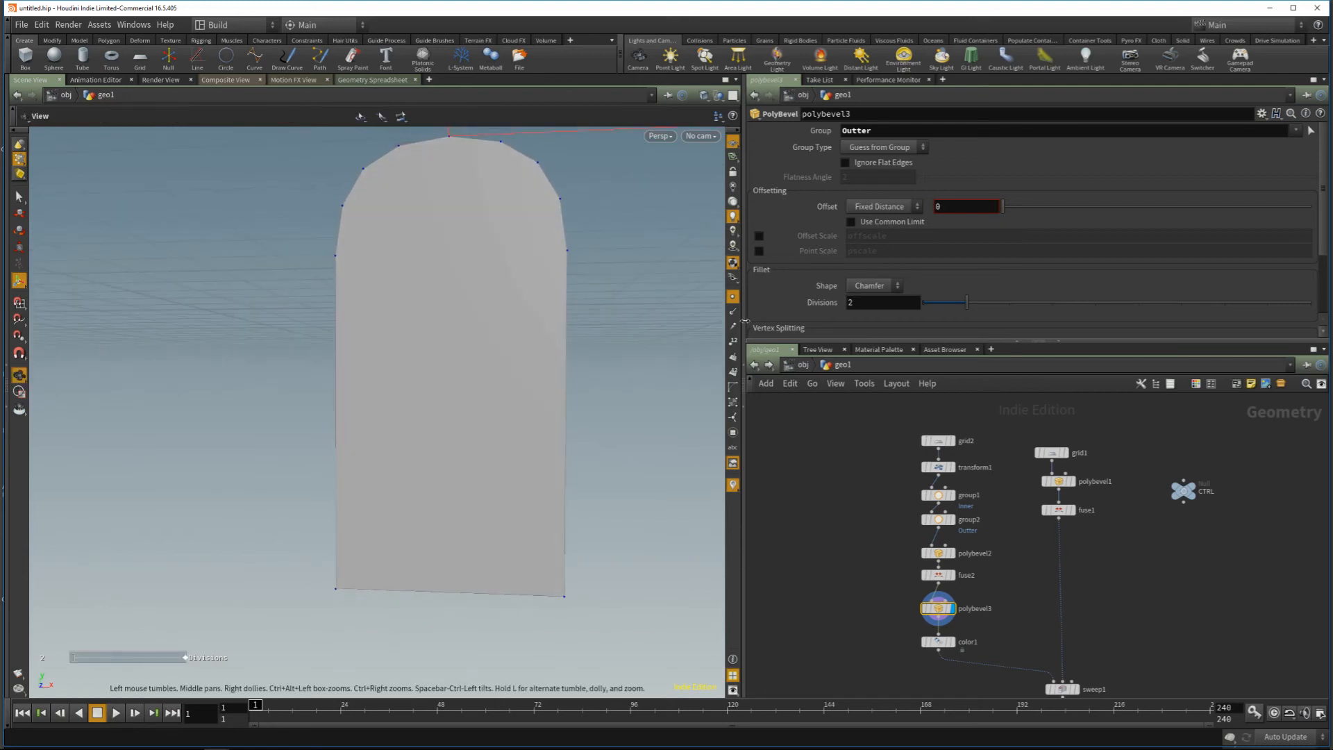
{"action": "key", "text": "Return"}
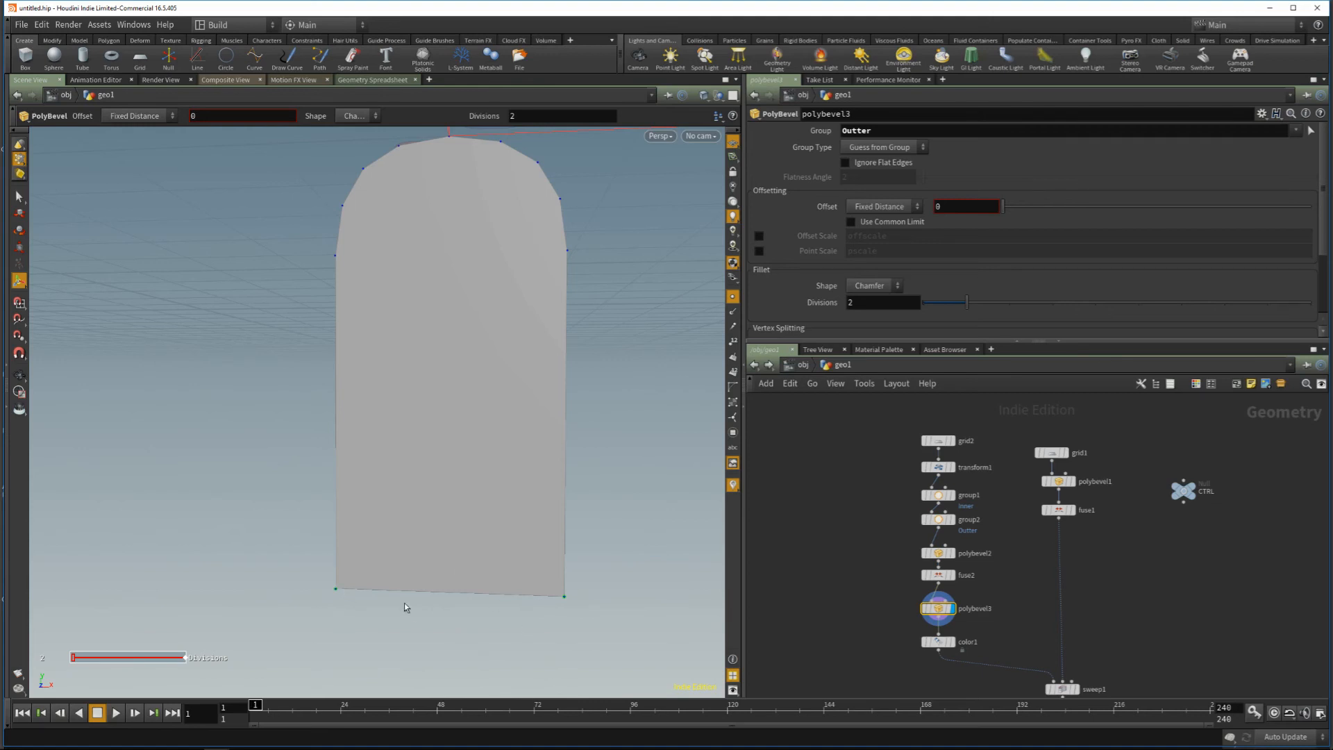
{"action": "middle_click_drag", "start_coordinate": [592, 461], "coordinate": [575, 488], "text": "alt"}
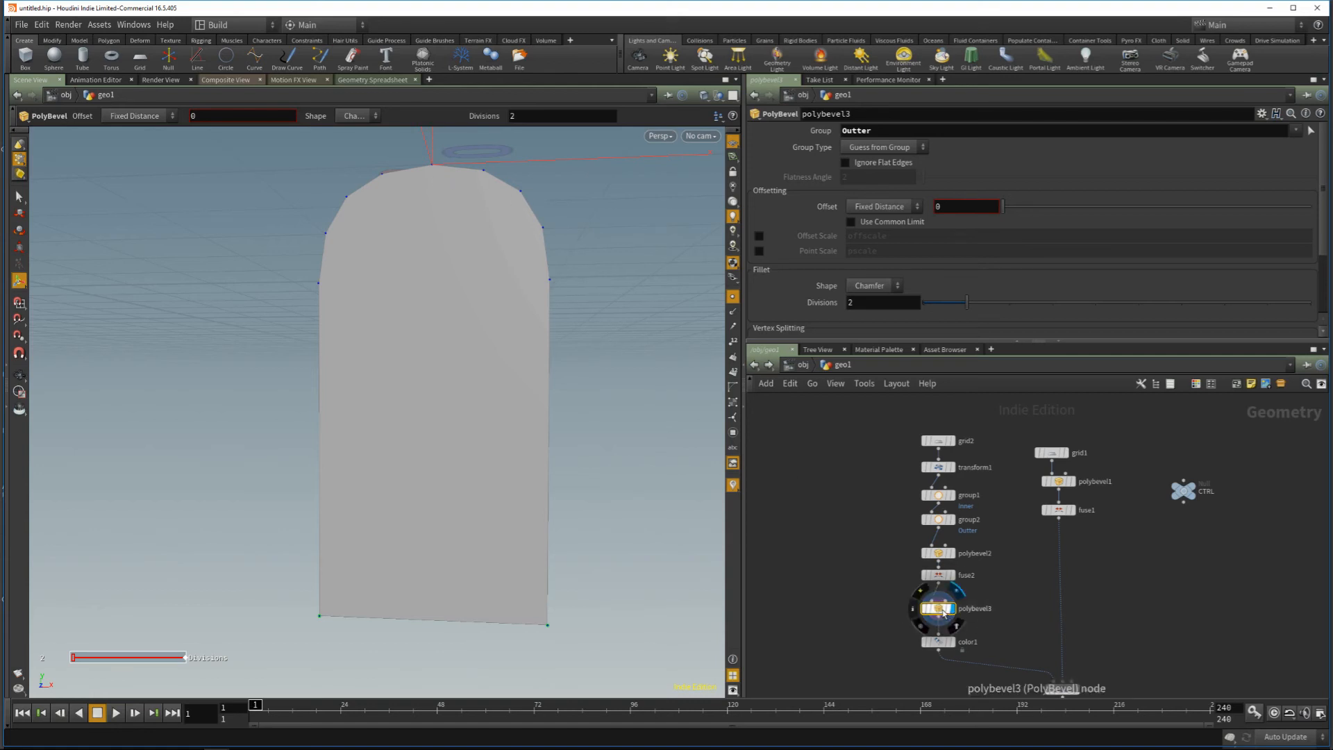
Step: Start polybevel3's Offset expression with min( and copy the Prof_X parameter from CTRL
{"action": "left_click", "coordinate": [966, 207]}
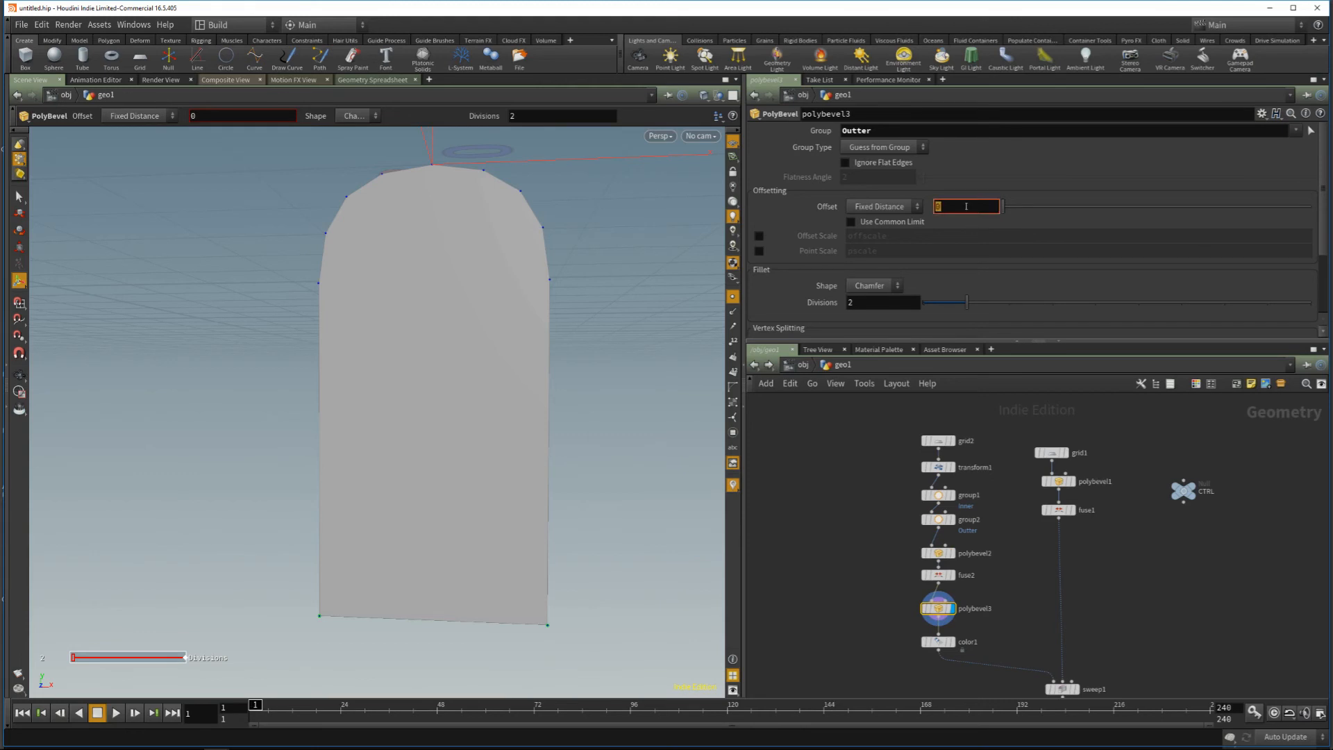
{"action": "type", "text": "min("}
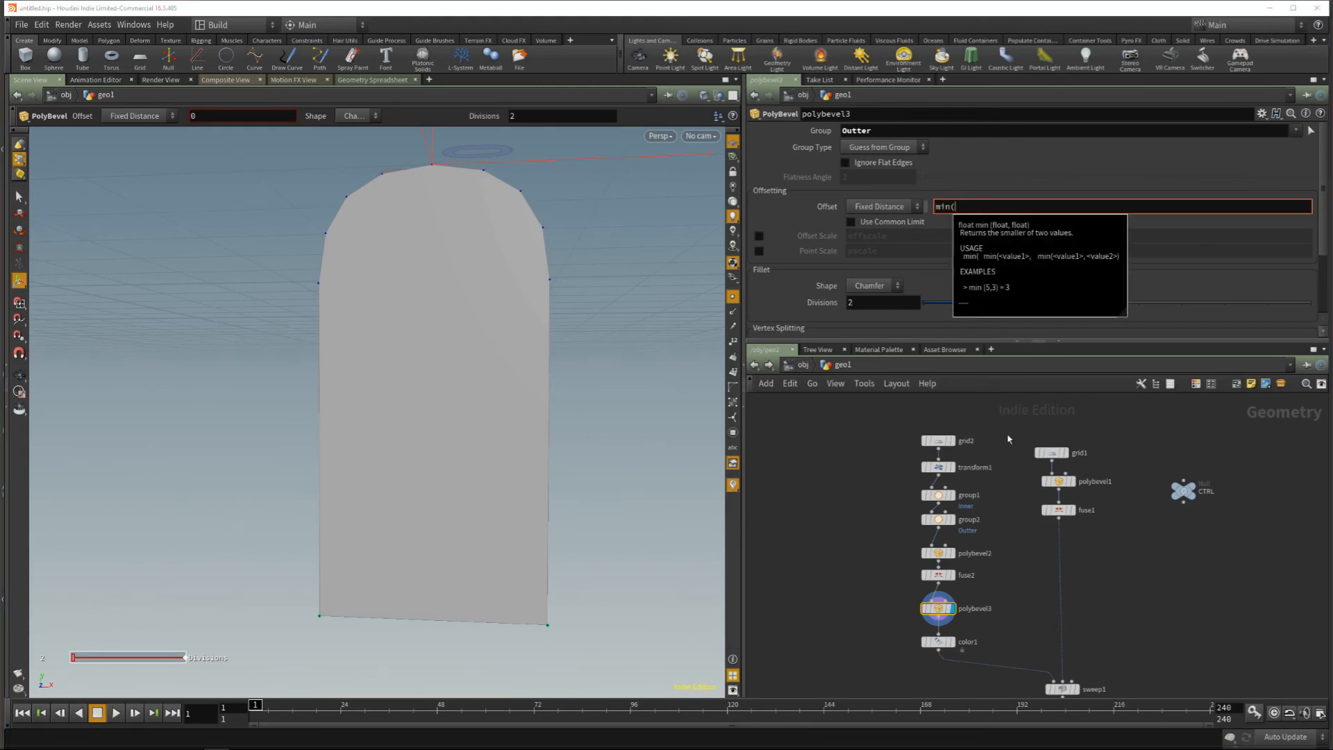
{"action": "left_click_drag", "start_coordinate": [1205, 527], "coordinate": [1149, 476]}
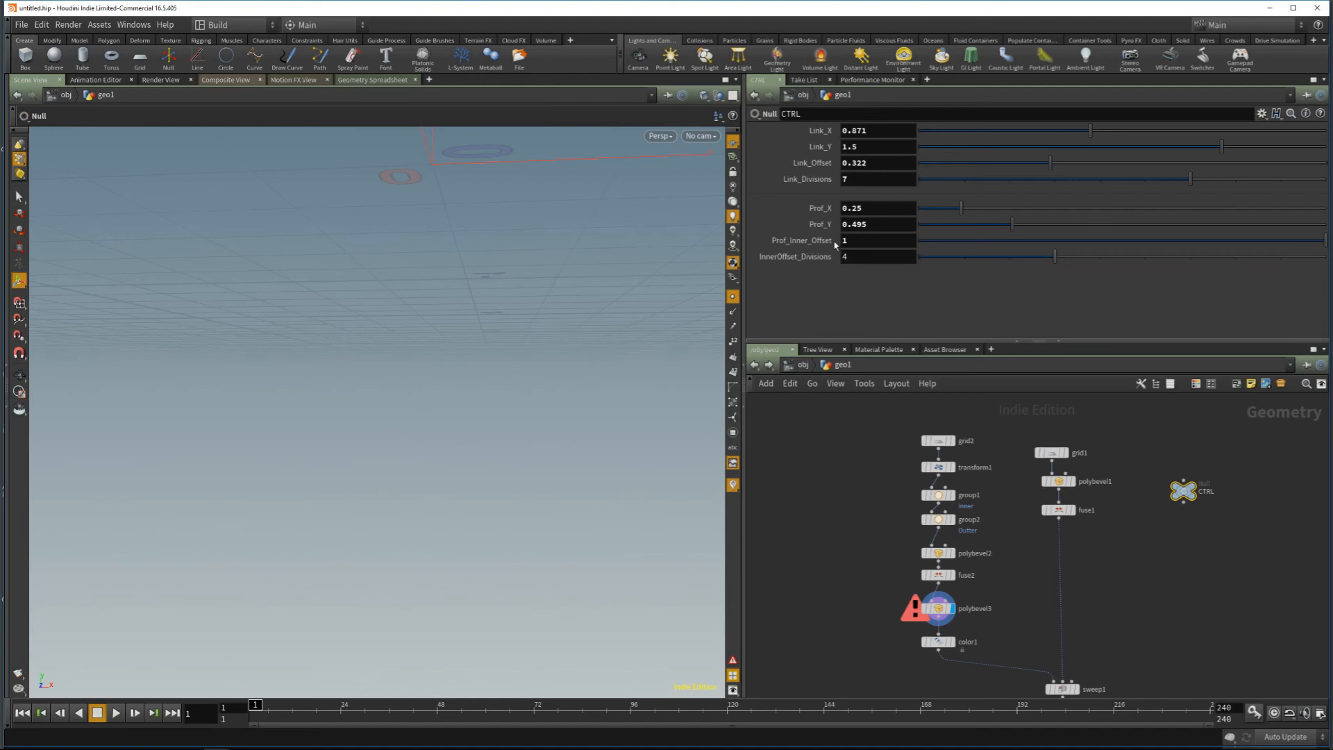
{"action": "right_click", "coordinate": [823, 209]}
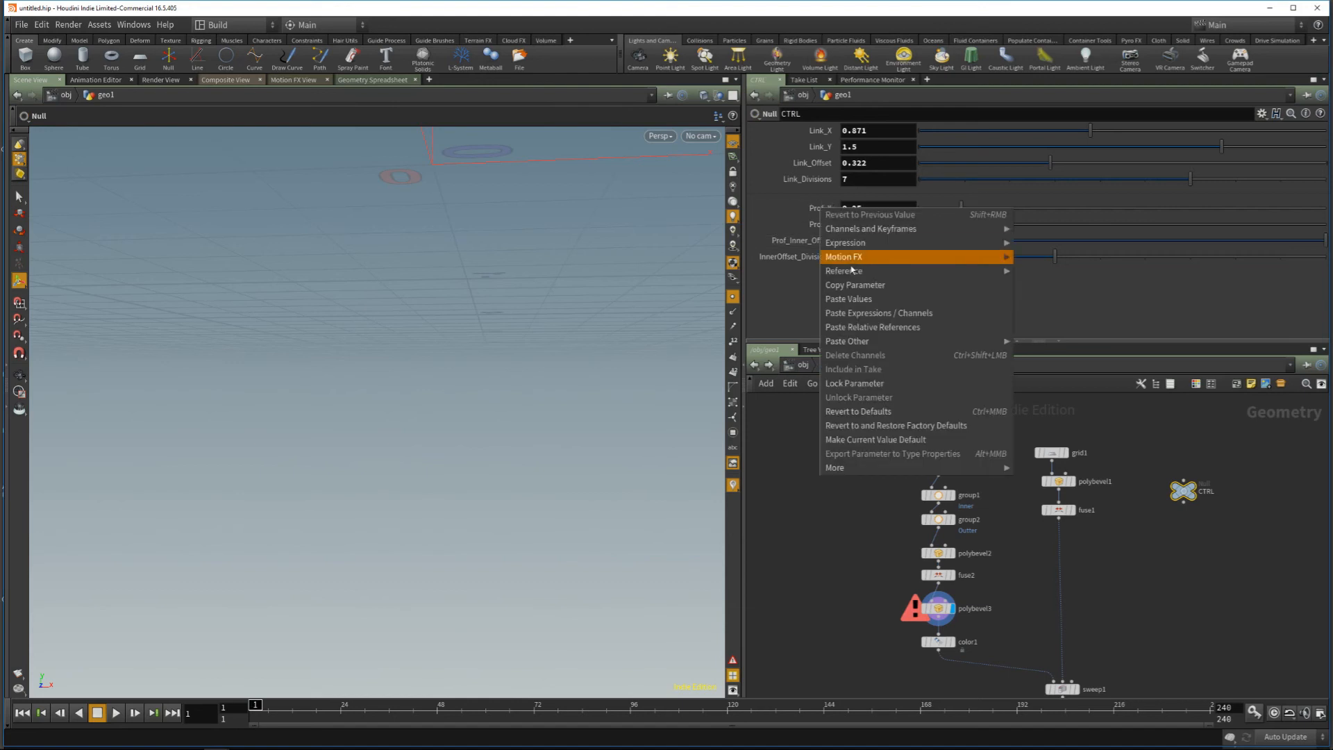
{"action": "left_click", "coordinate": [857, 286]}
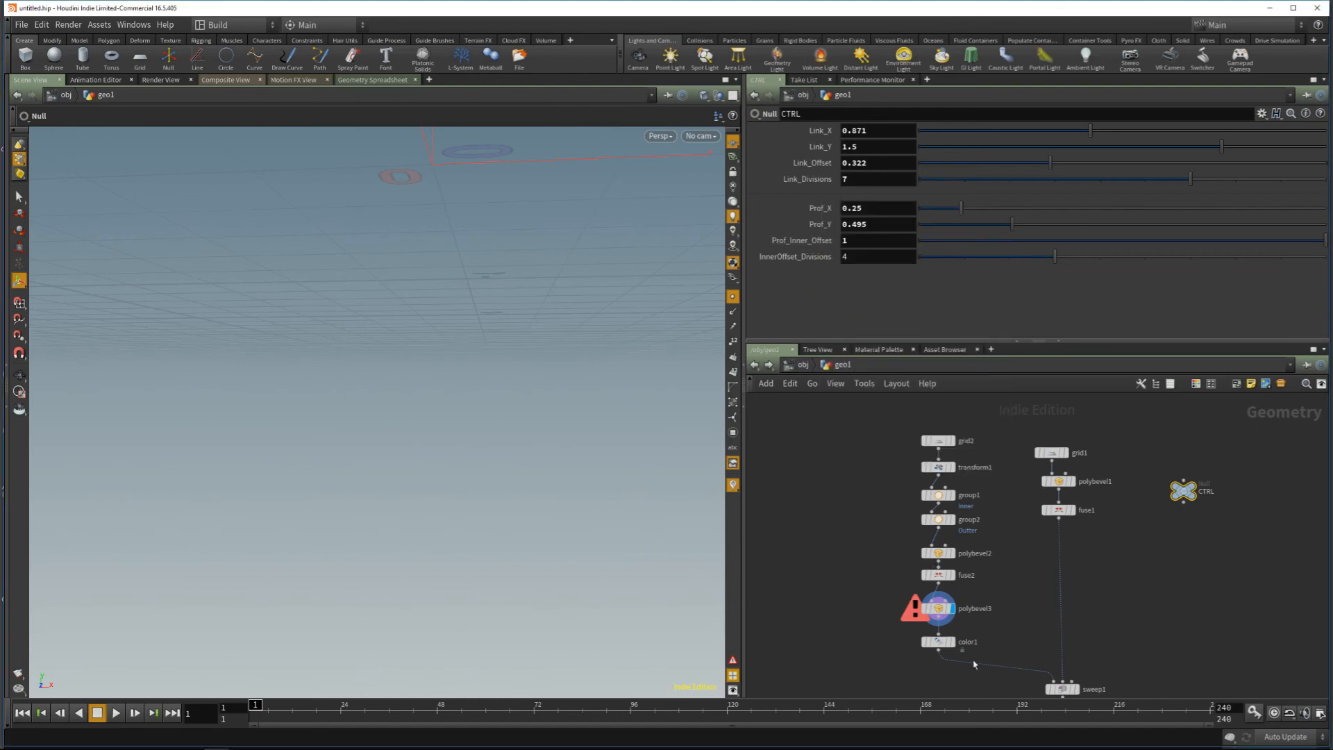
Step: Extend polybevel3's Offset expression with a relative reference to CTRL's Prof_X times 0.5, giving min(ch("../CTRL/Prof_X")*0.5,
{"action": "left_click", "coordinate": [938, 608]}
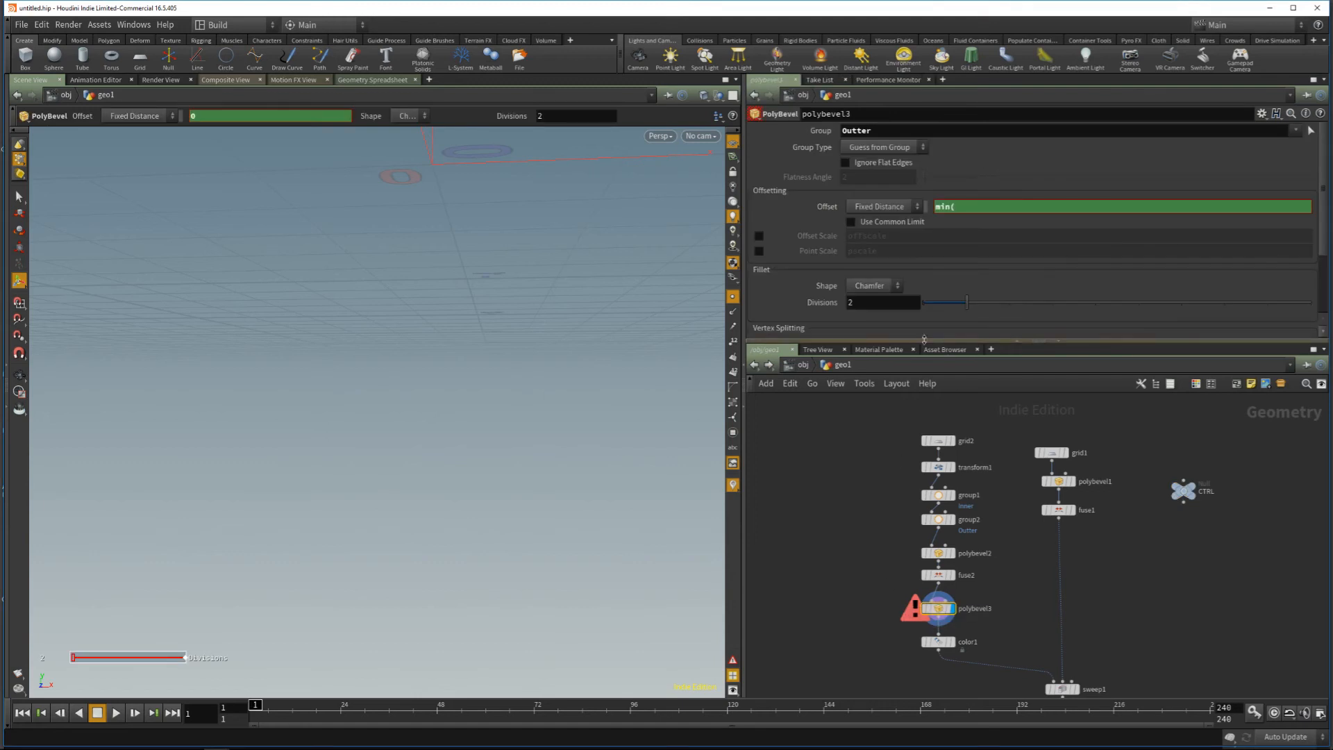
{"action": "right_click", "coordinate": [972, 208]}
{"action": "left_click", "coordinate": [979, 207]}
{"action": "left_click", "coordinate": [969, 206]}
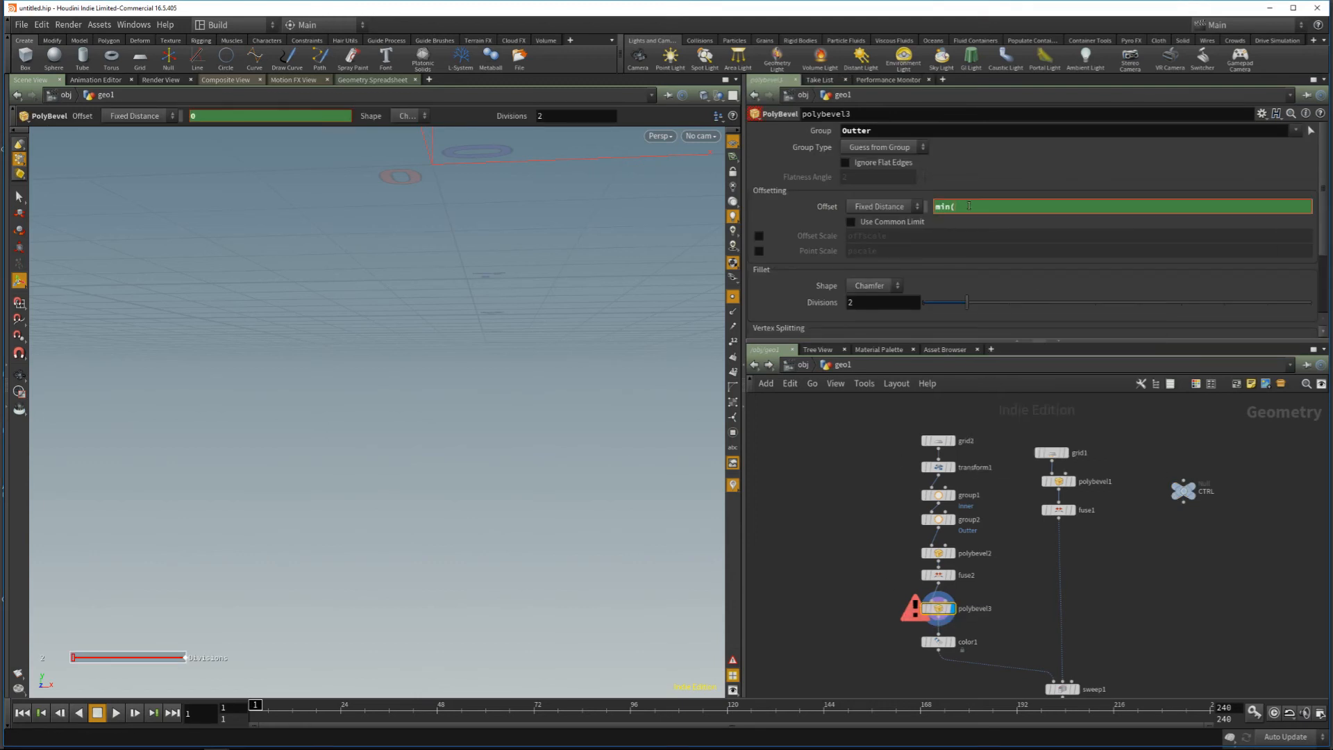
{"action": "right_click", "coordinate": [969, 206]}
{"action": "left_click", "coordinate": [1042, 326]}
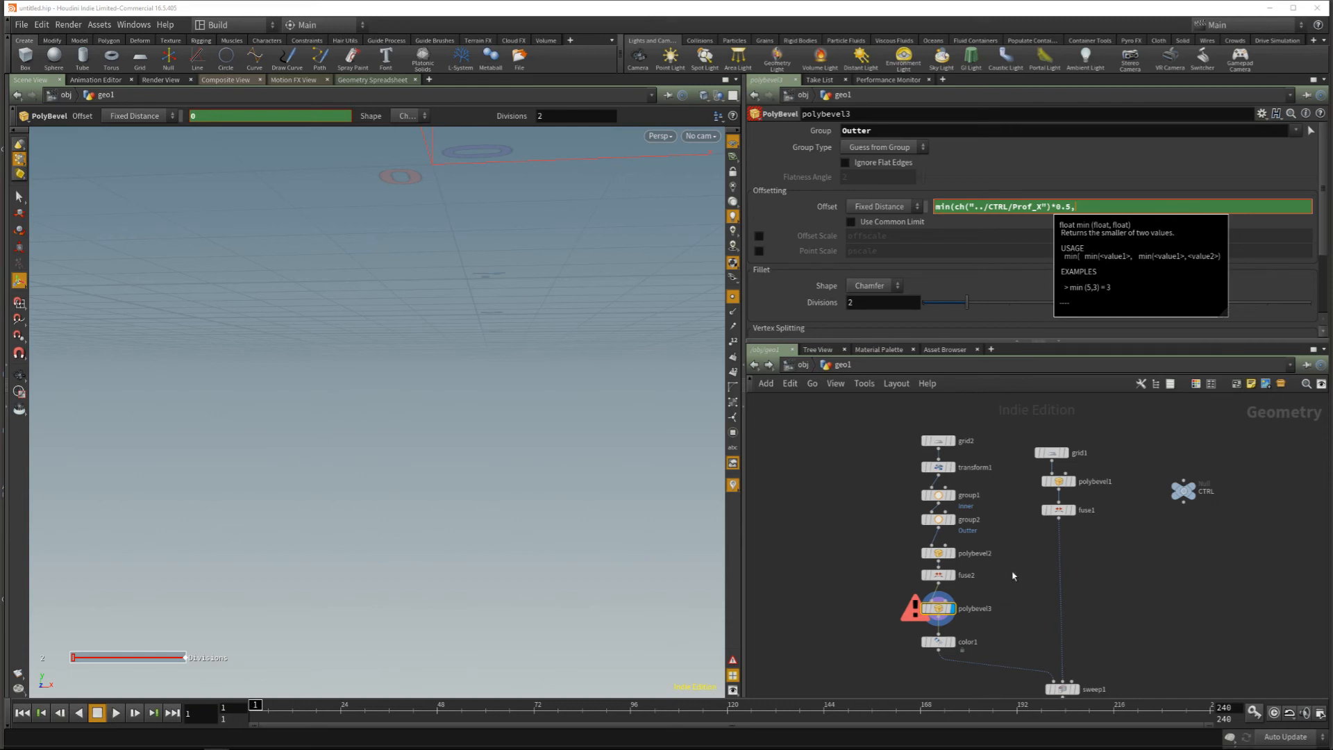
Step: Copy CTRL's Prof_Y and paste its relative reference as the second min argument in polybevel3's Offset, followed by a minus sign
{"action": "left_click", "coordinate": [1184, 491]}
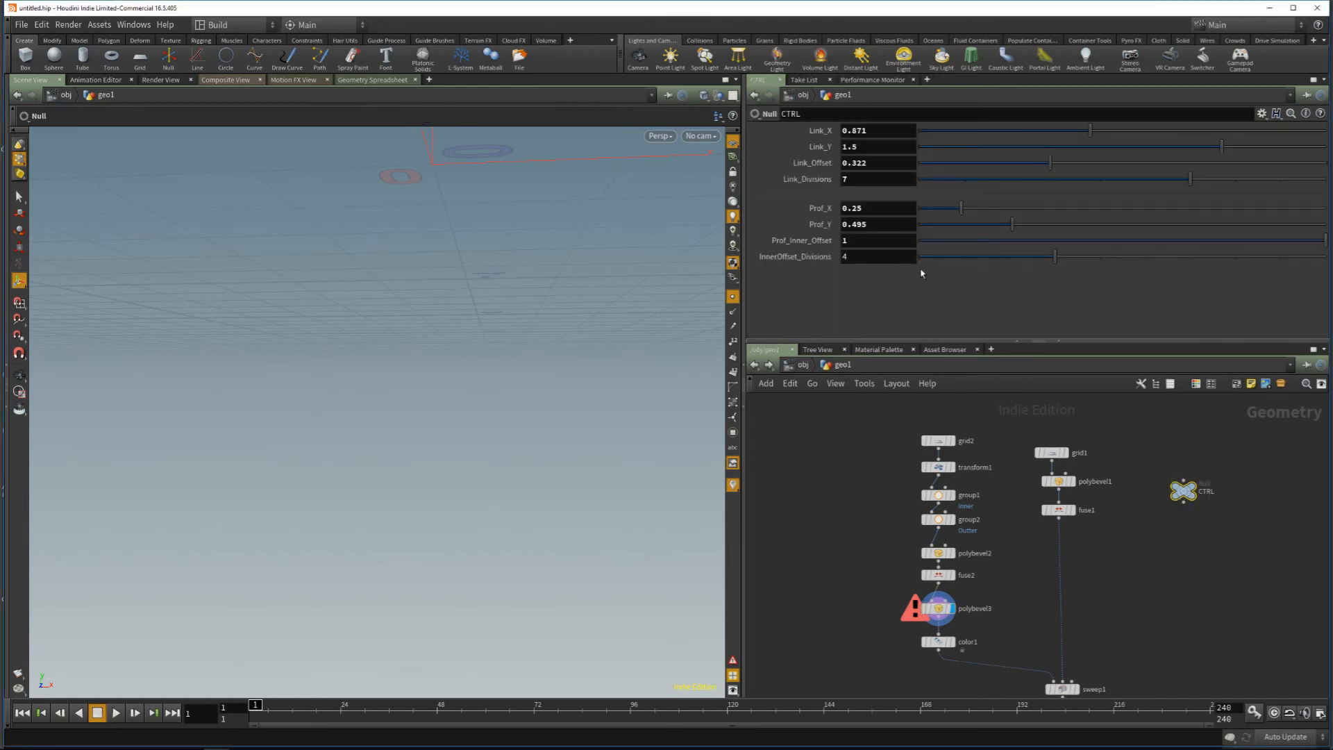
{"action": "right_click", "coordinate": [820, 226]}
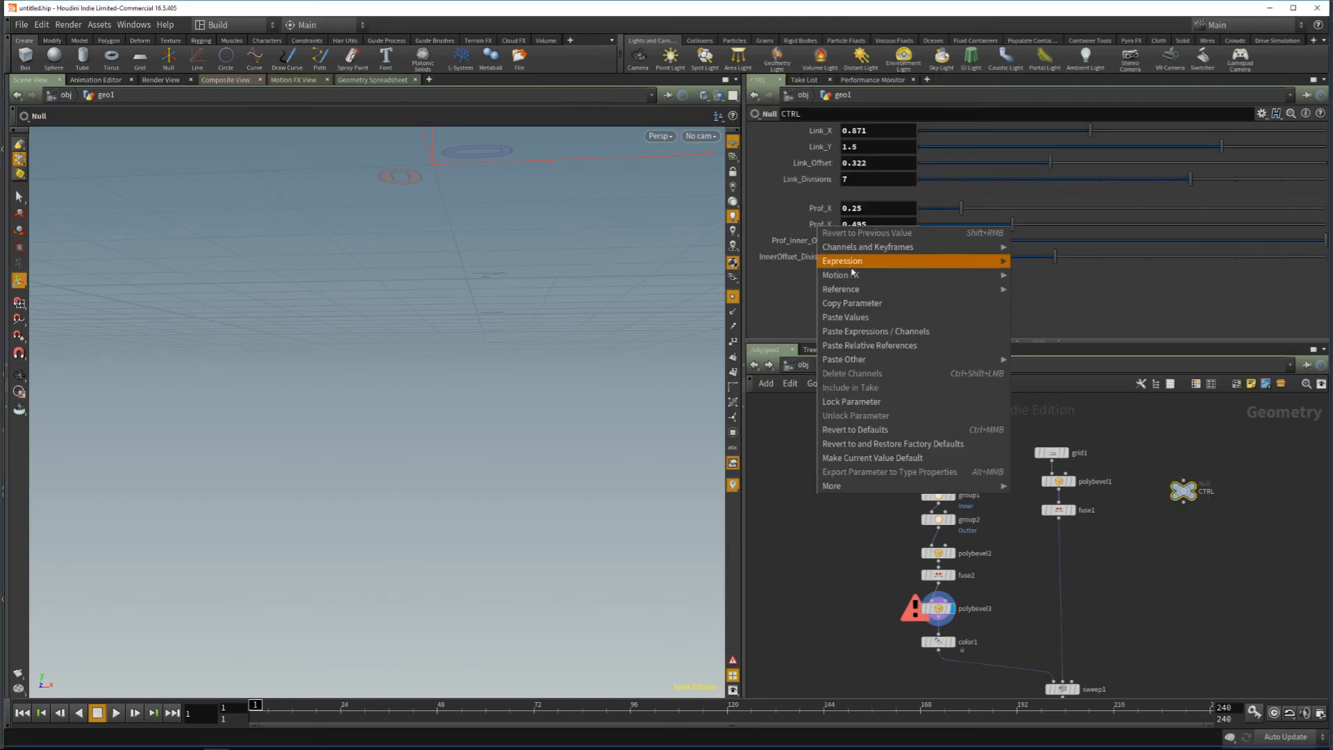
{"action": "left_click", "coordinate": [861, 316]}
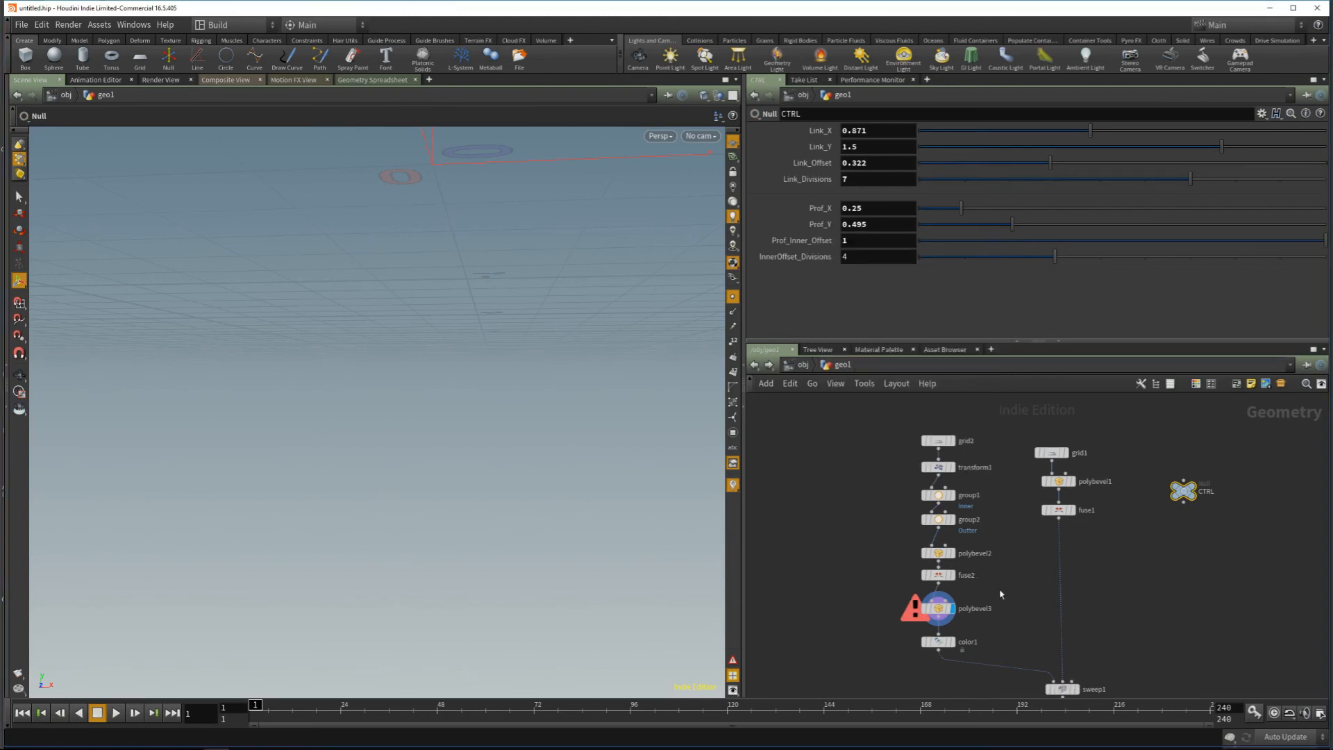
{"action": "left_click", "coordinate": [943, 608]}
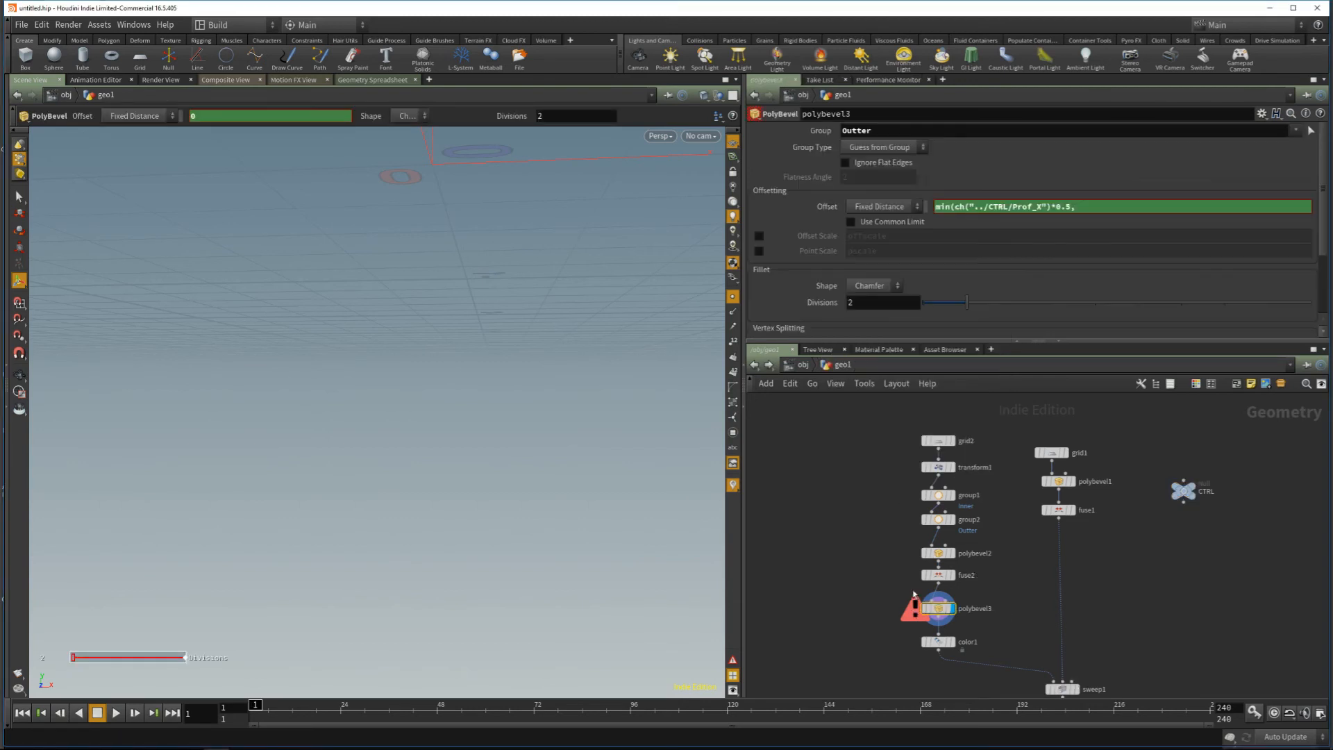
{"action": "right_click", "coordinate": [1095, 203]}
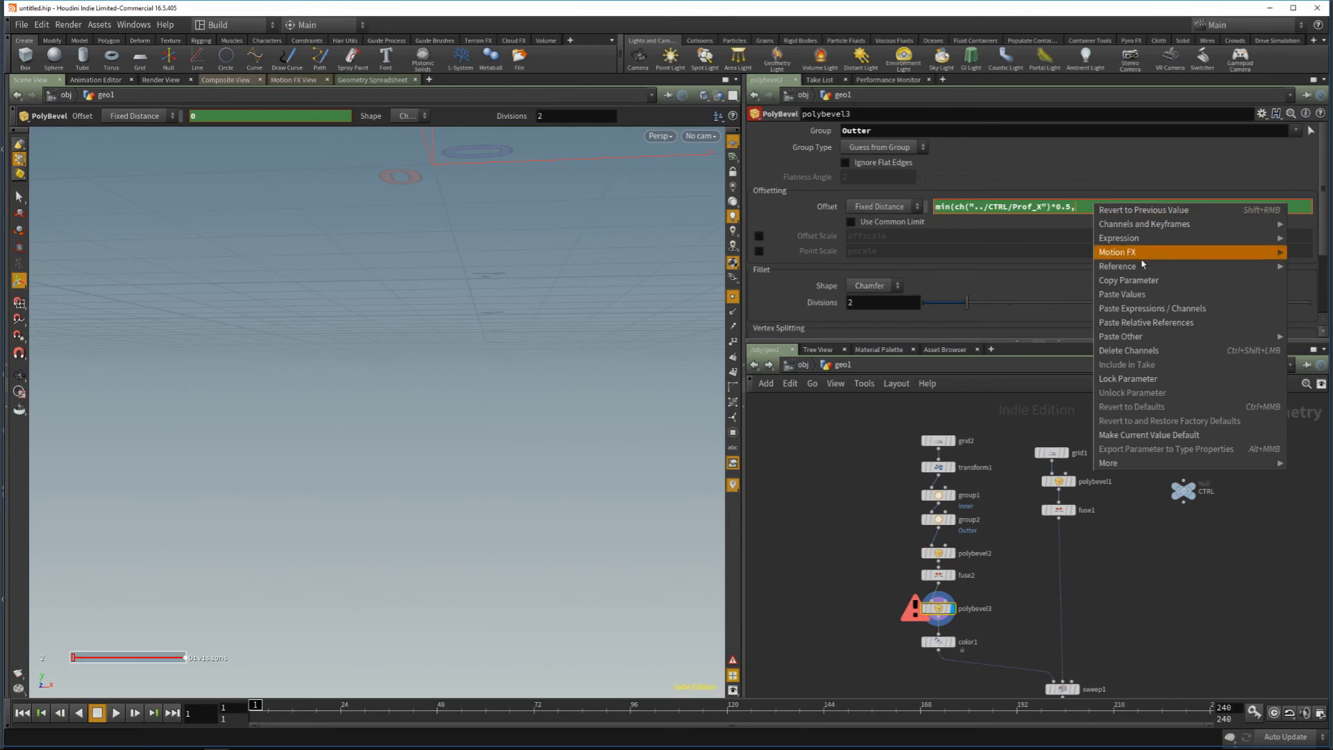
{"action": "left_click", "coordinate": [1147, 323]}
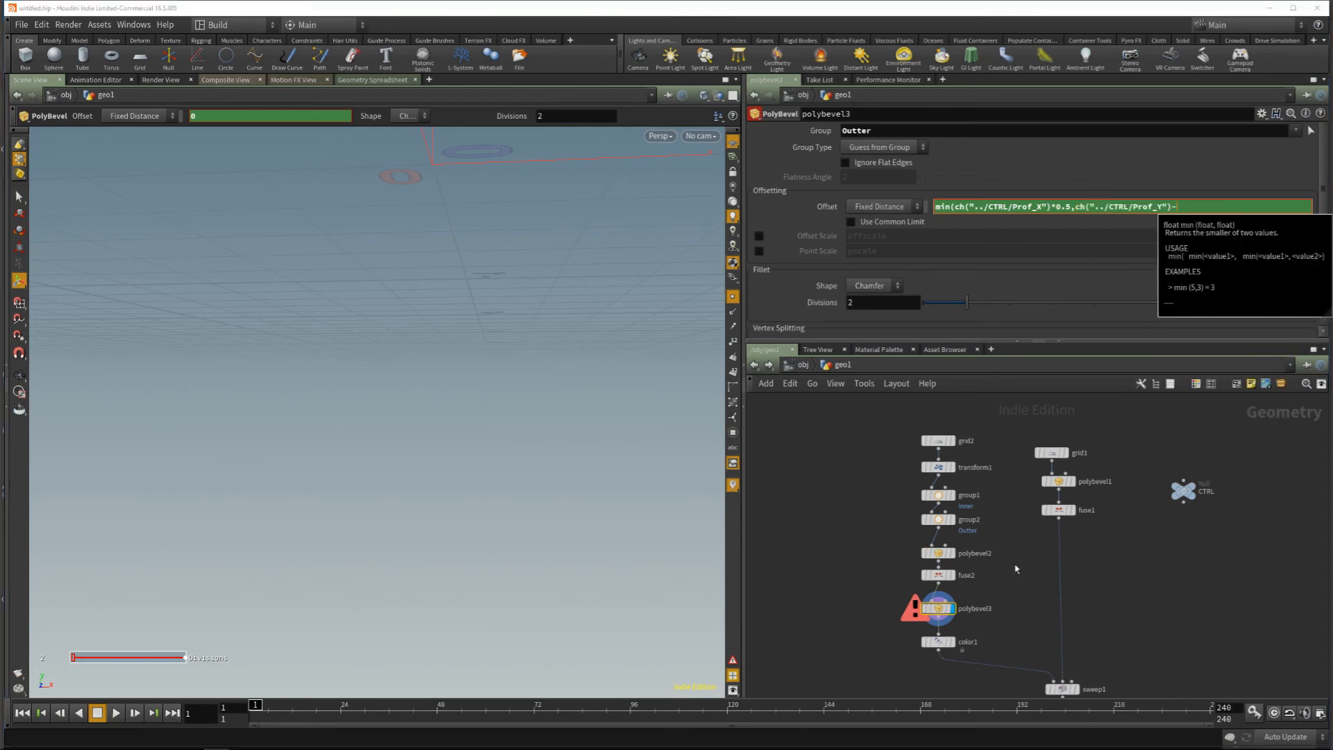
Step: Complete polybevel3's Offset expression by subtracting a relative reference to polybevel2's Offset from Prof_Y and closing the min function
{"action": "left_click", "coordinate": [930, 552]}
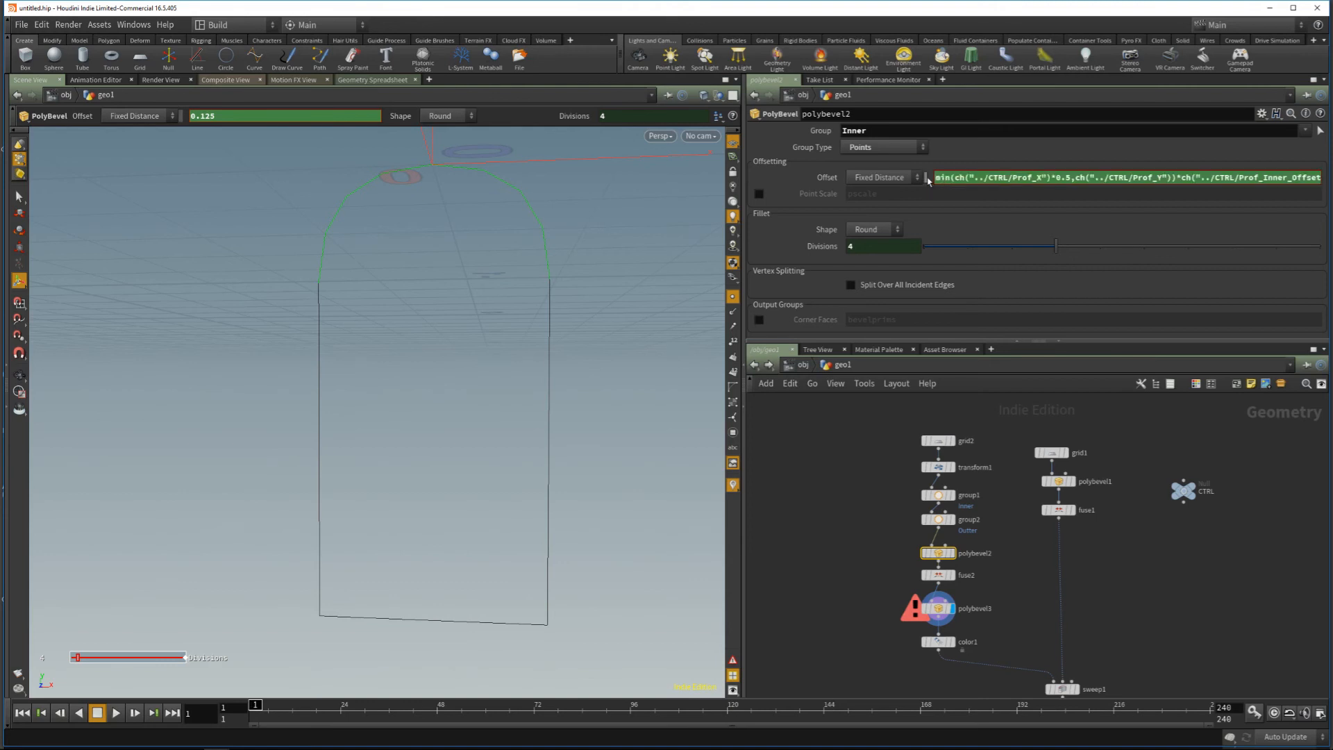
{"action": "right_click", "coordinate": [961, 178]}
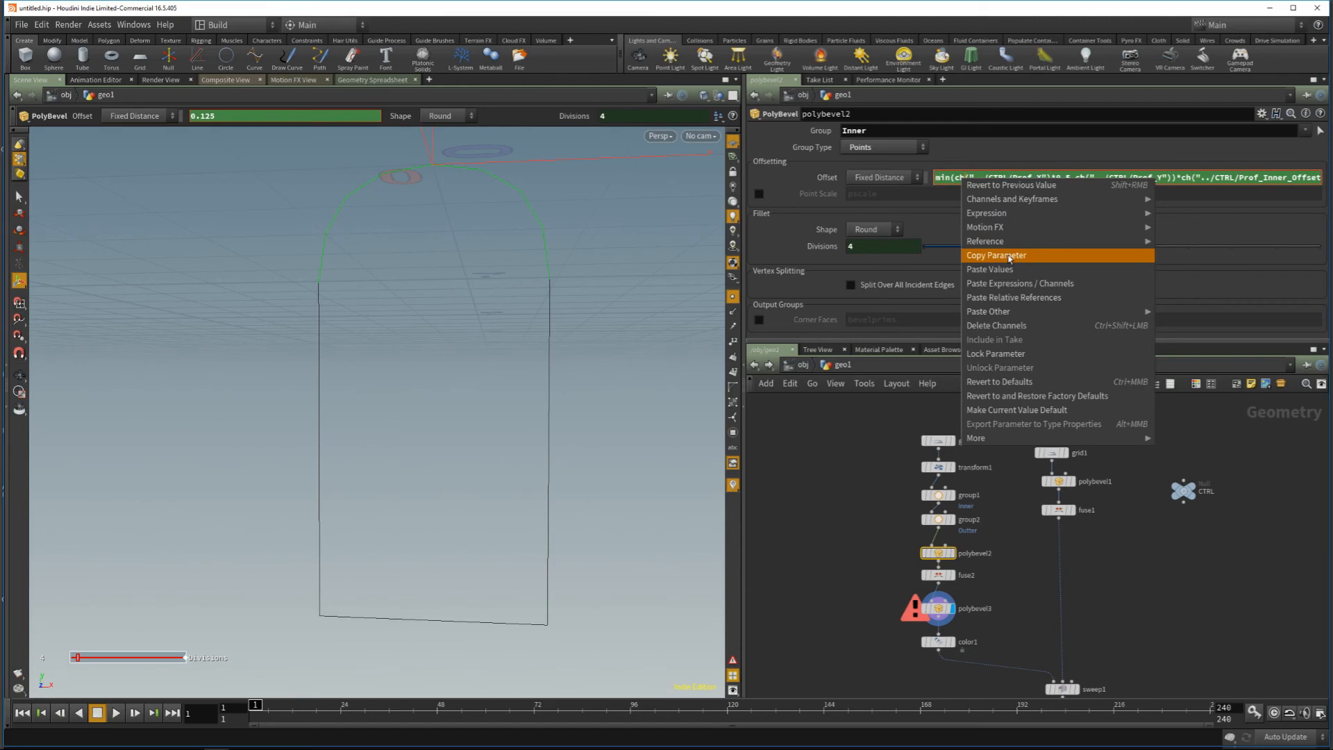
{"action": "left_click", "coordinate": [1009, 256]}
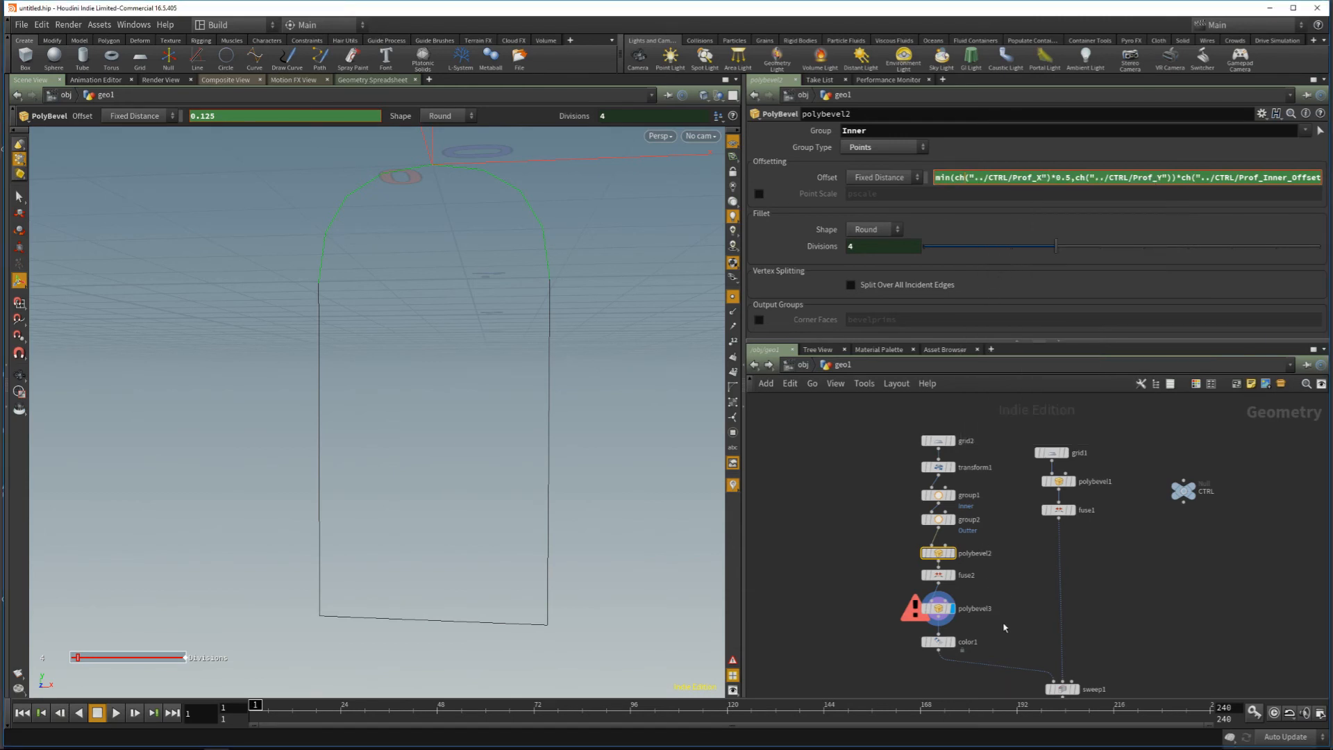
{"action": "left_click", "coordinate": [937, 608]}
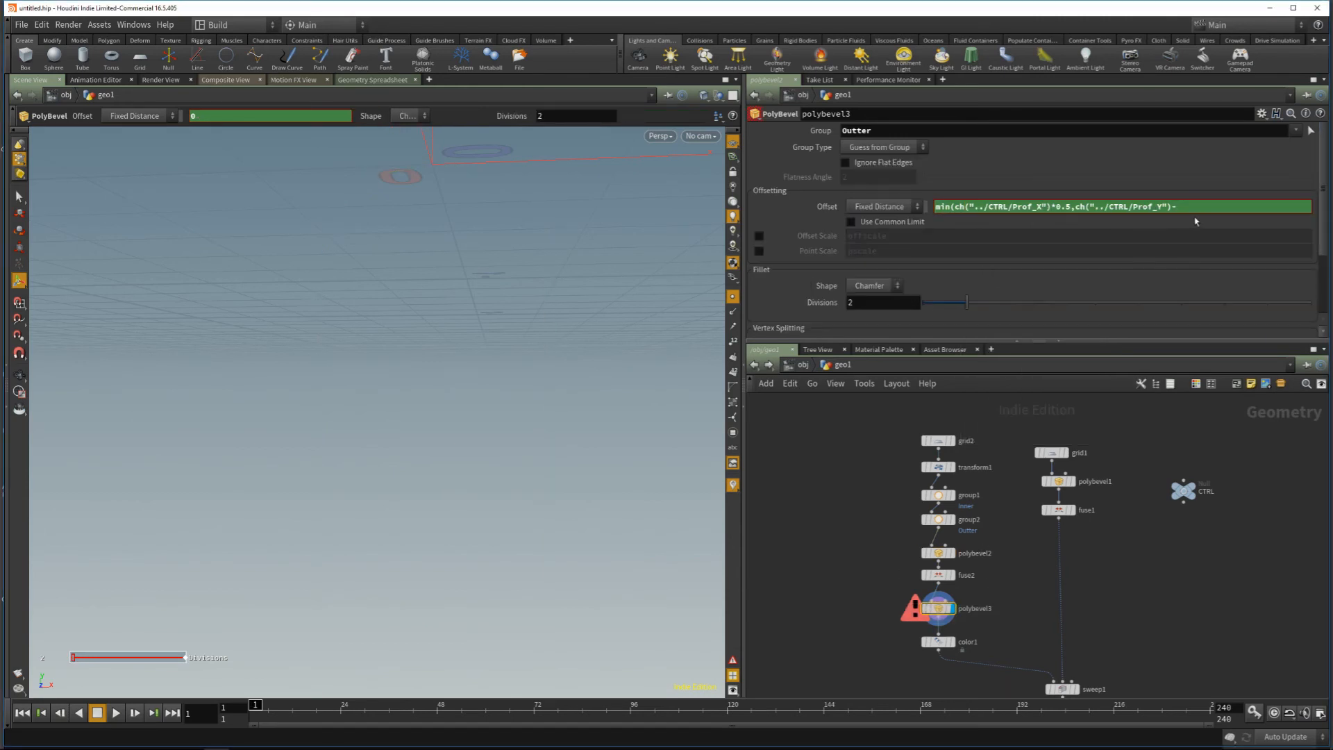
{"action": "right_click", "coordinate": [1192, 202]}
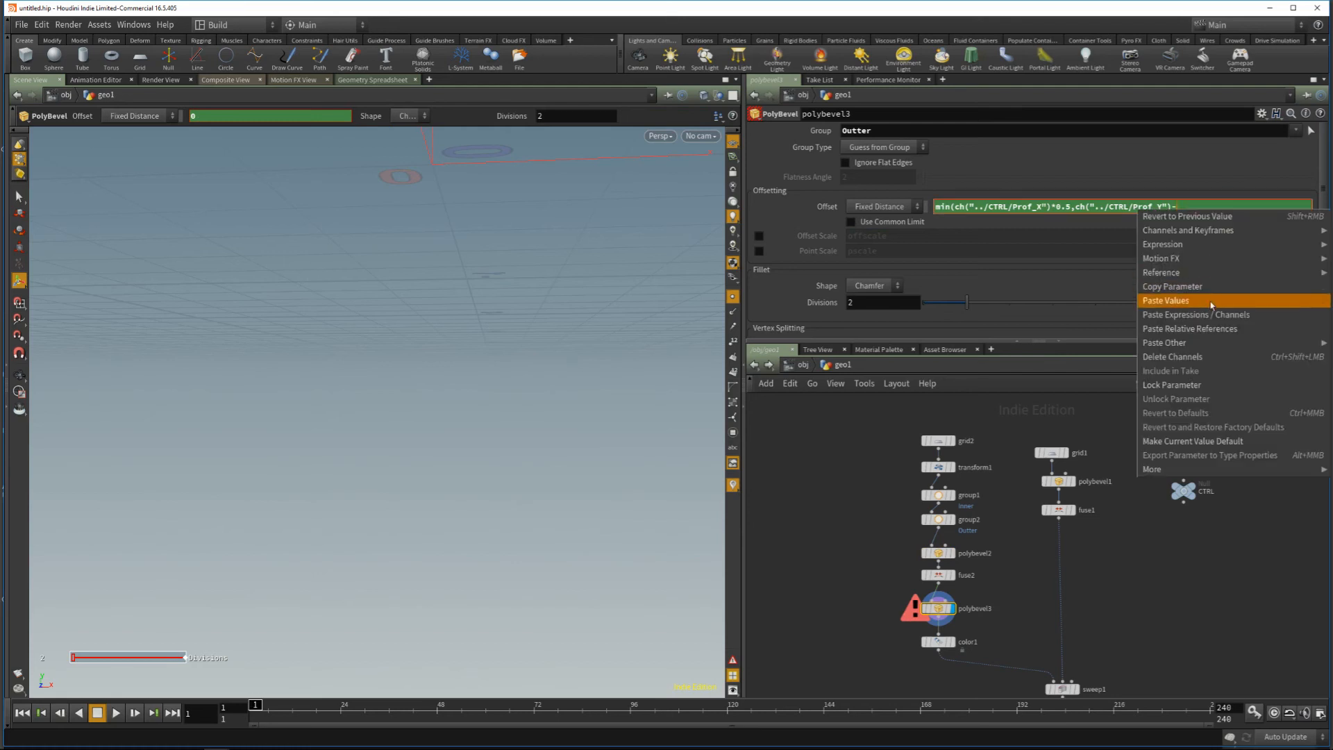
{"action": "left_click", "coordinate": [1206, 330]}
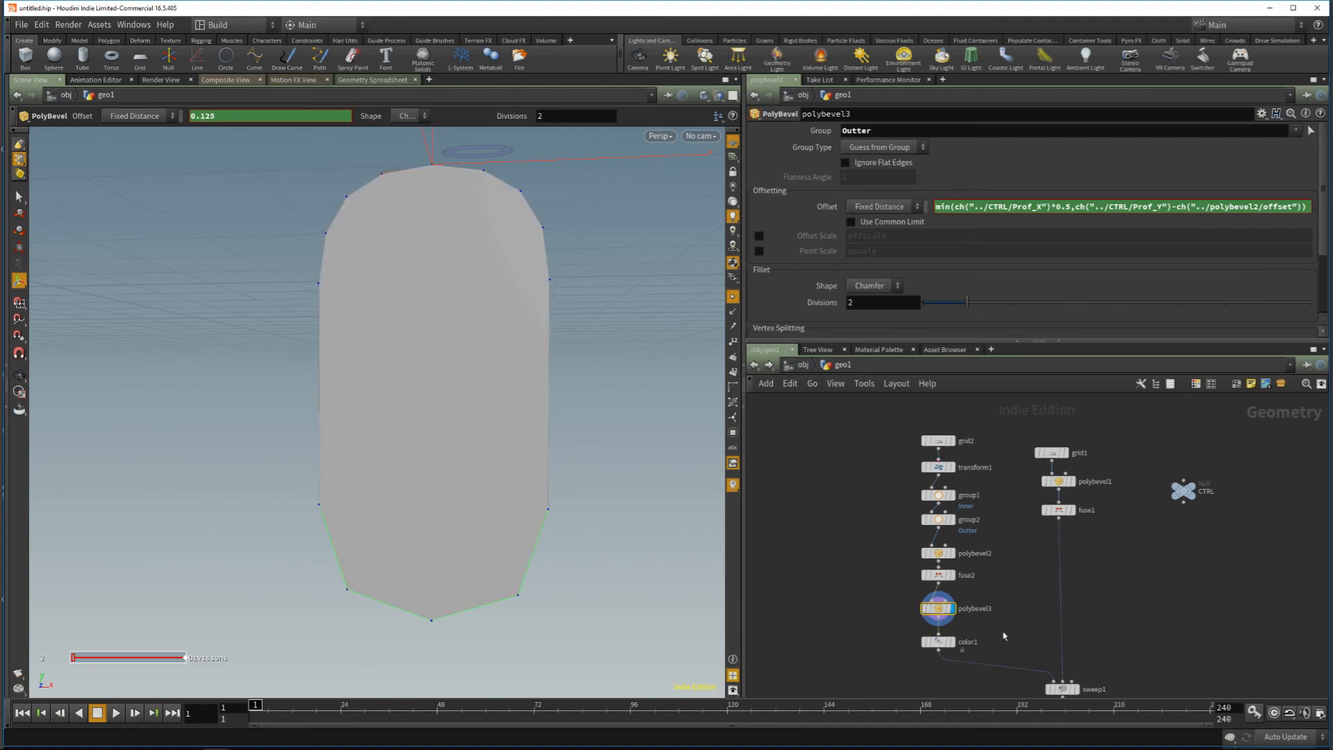
Step: Set polybevel3's Divisions to 4
{"action": "middle_click_drag", "start_coordinate": [1004, 633], "coordinate": [1005, 597]}
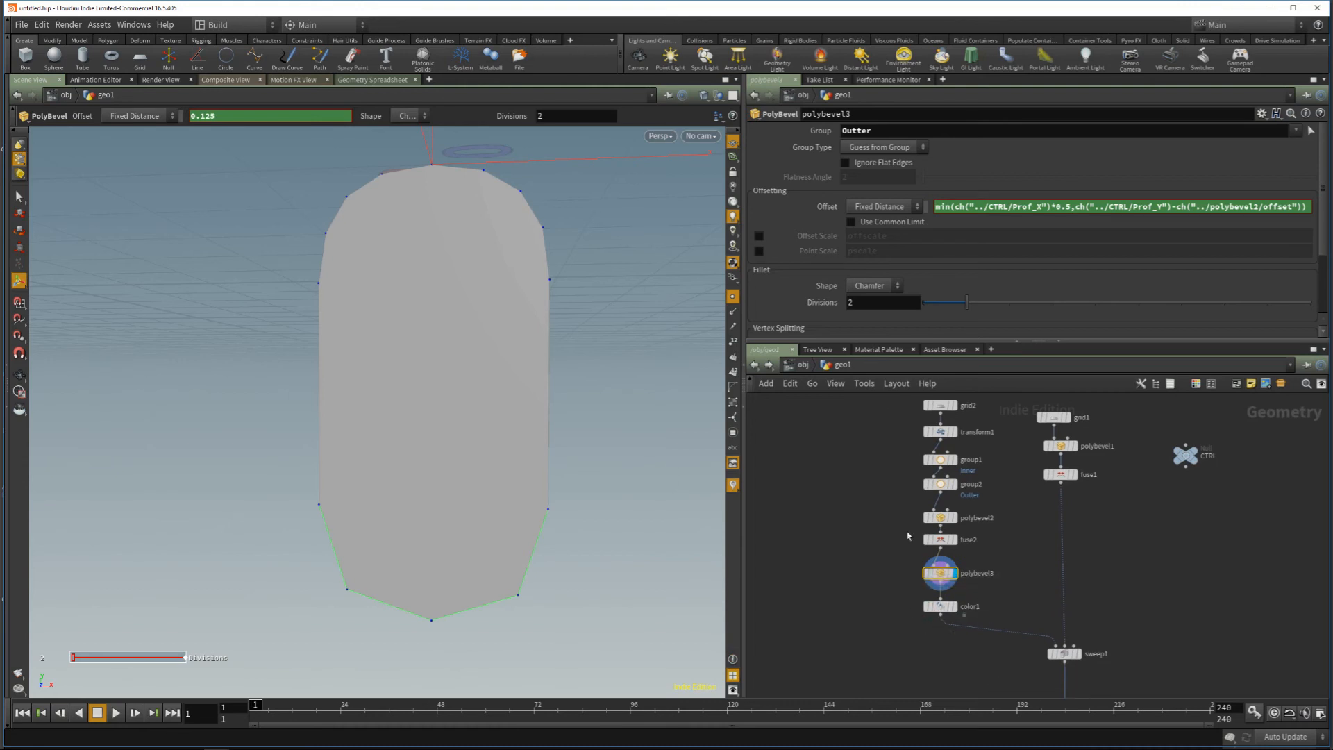
{"action": "left_click", "coordinate": [866, 297]}
{"action": "type", "text": "4"}
{"action": "key", "text": "Return"}
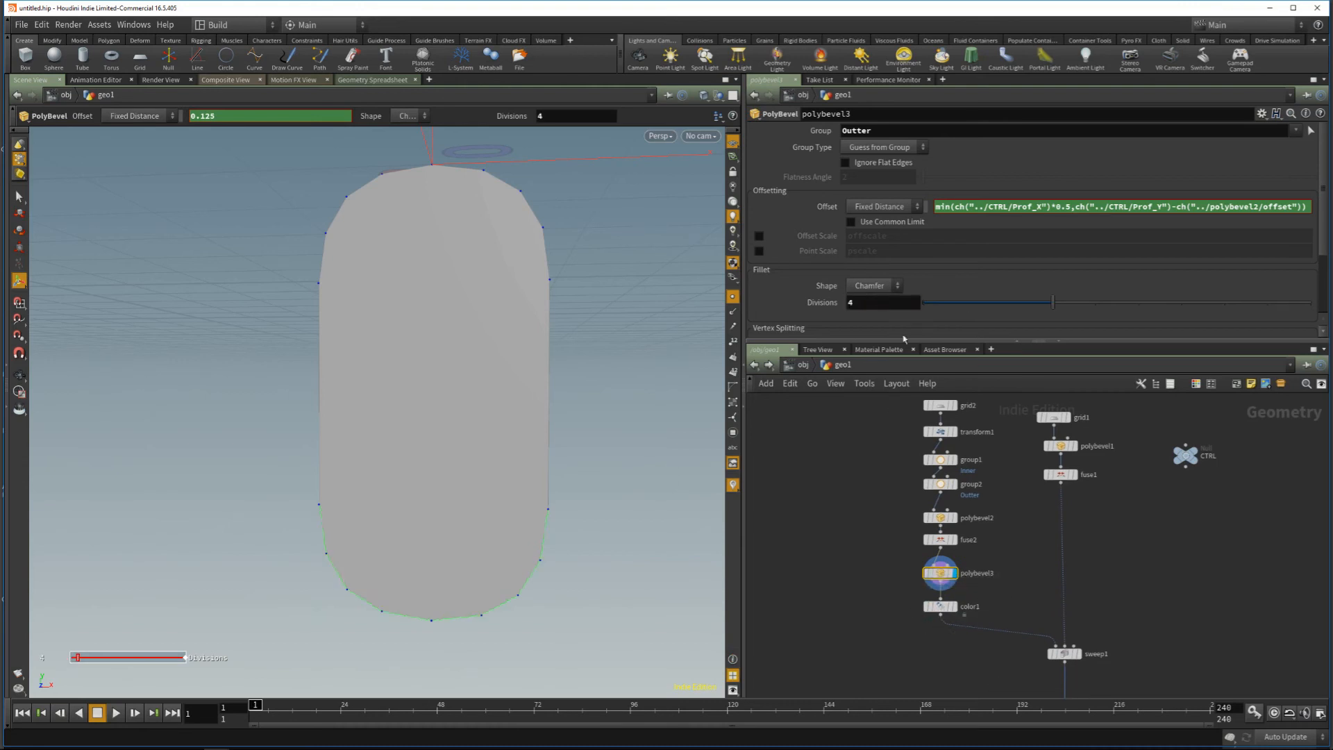
Step: Move color1 down and insert a Fuse node between polybevel3 and color1
{"action": "left_click_drag", "start_coordinate": [941, 606], "coordinate": [940, 642]}
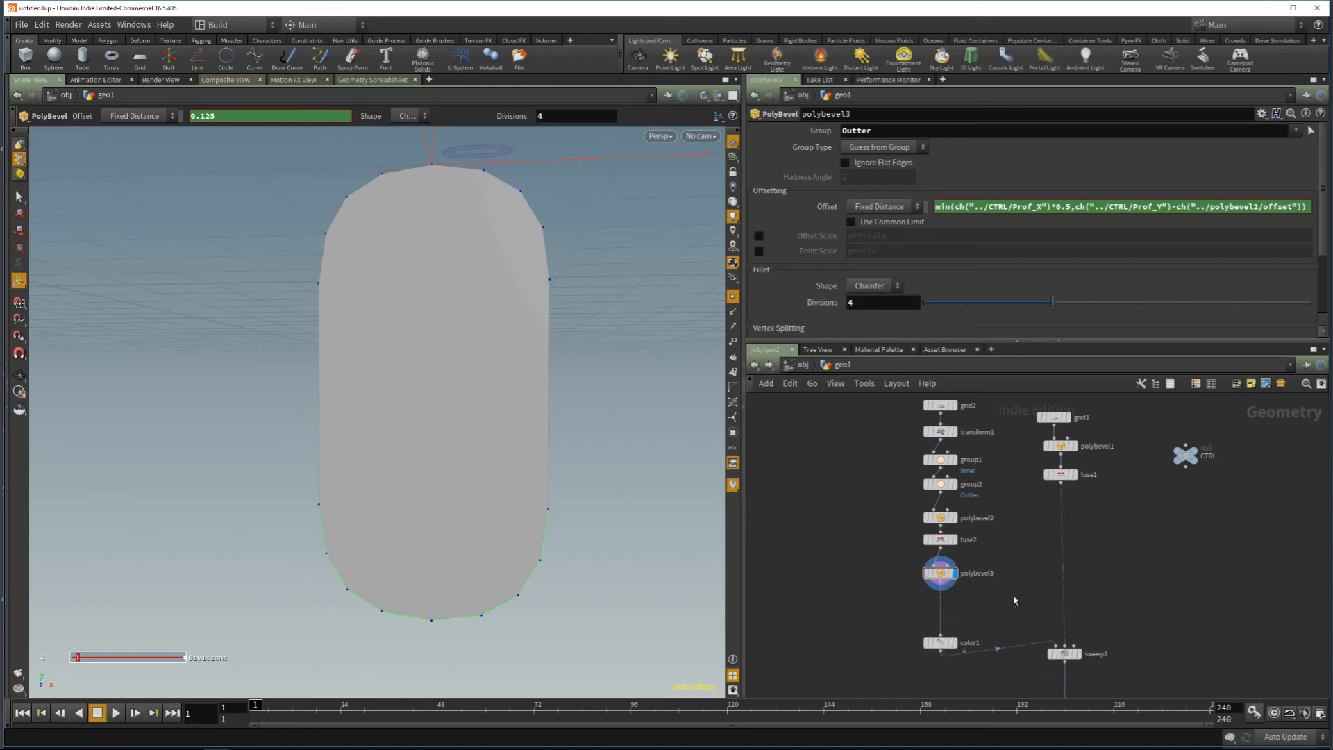
{"action": "key", "text": "Tab"}
{"action": "type", "text": "fus"}
{"action": "key", "text": "Return"}
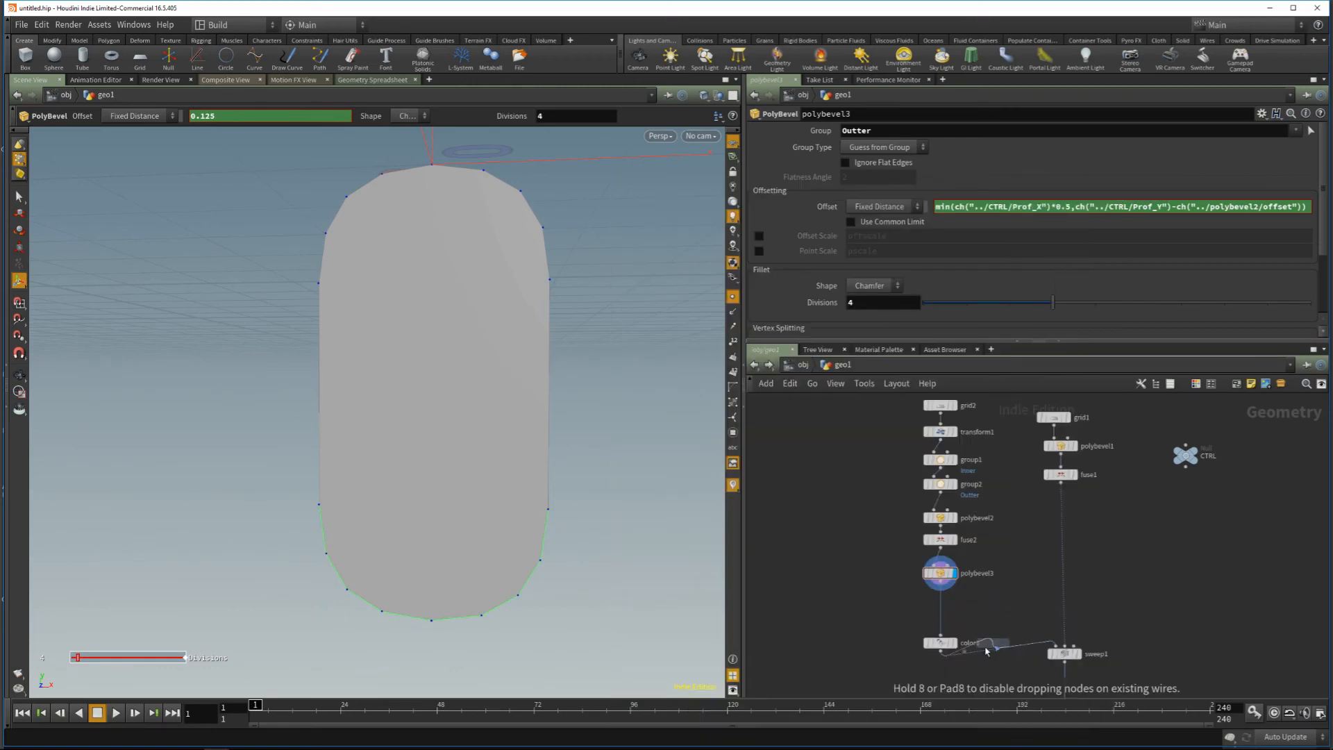
{"action": "left_click", "coordinate": [944, 615]}
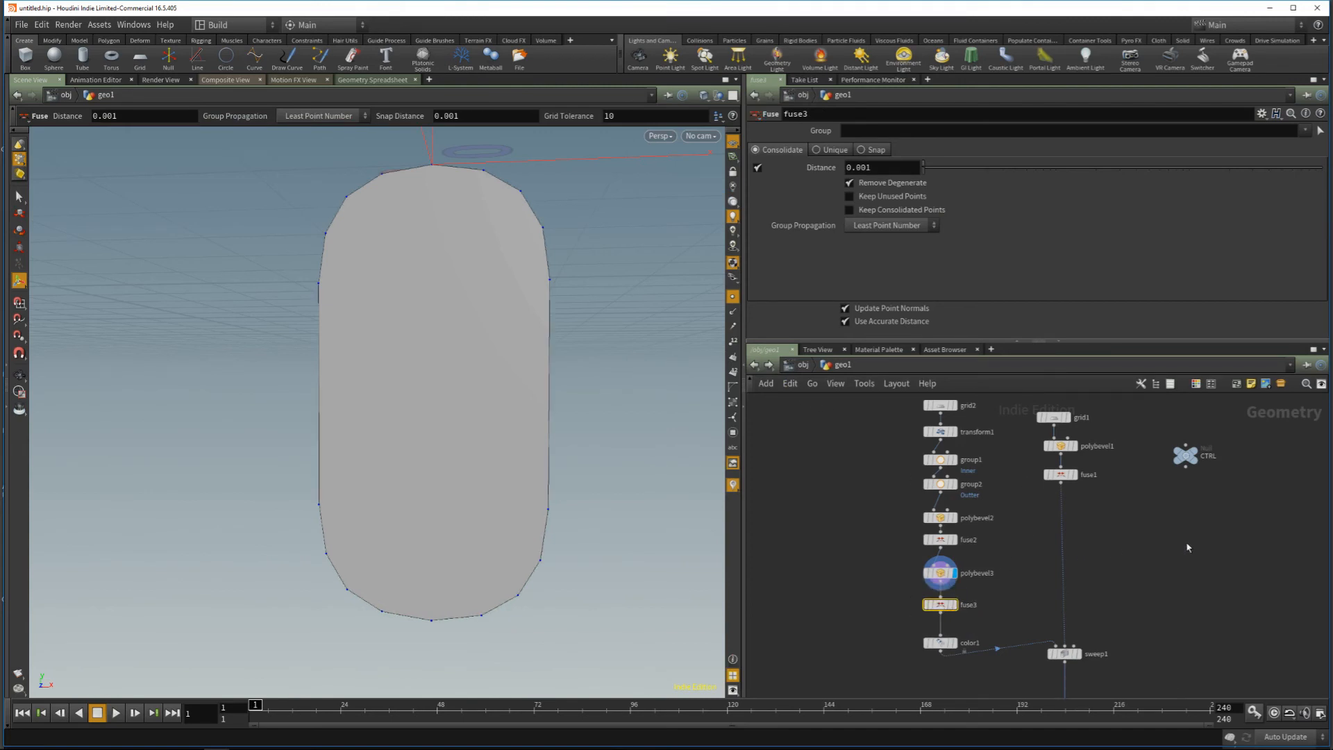
Step: Test the bevel limits on CTRL, ending with Prof_X at 0.32, Prof_Y at 0.203 and Prof_Inner_Offset at 1, and examine the profile
{"action": "left_click", "coordinate": [1185, 455]}
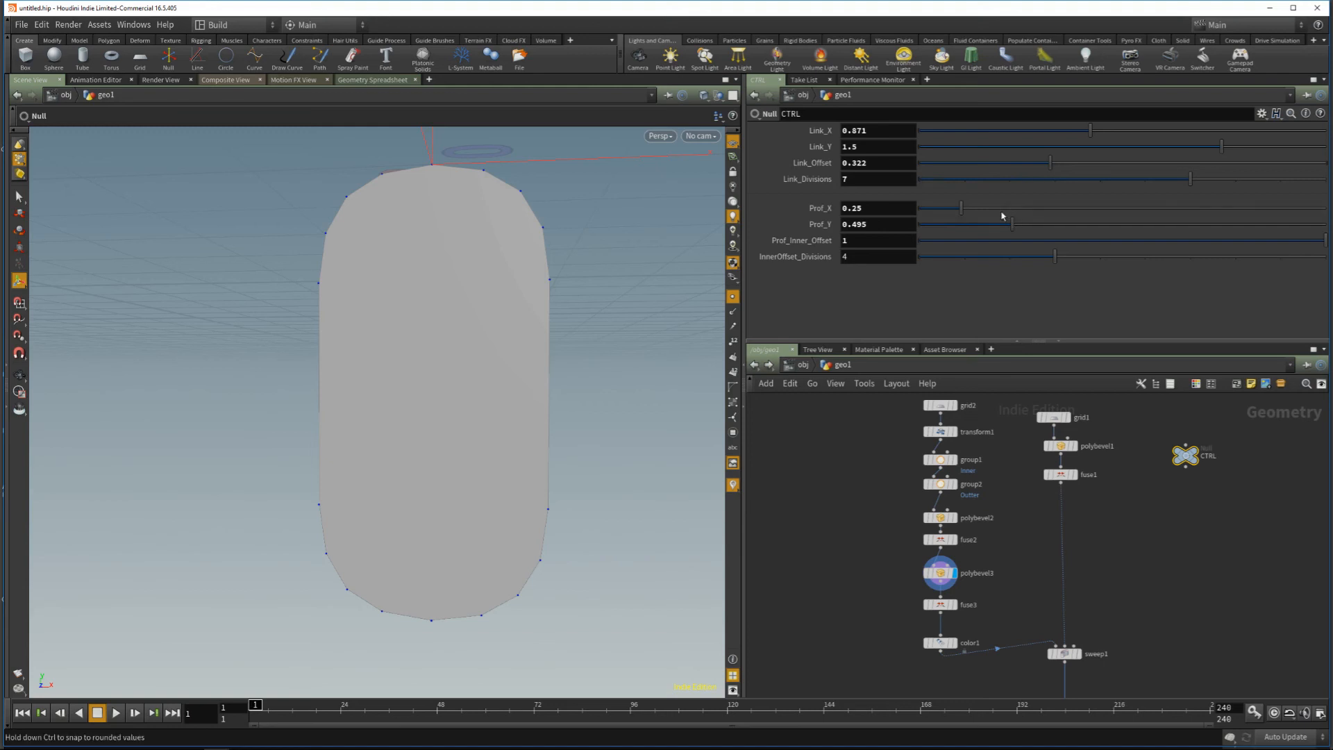
{"action": "mouse_move", "coordinate": [1002, 216]}
{"action": "left_mouse_down"}
{"action": "mouse_move", "coordinate": [1031, 224]}
{"action": "mouse_move", "coordinate": [1012, 228]}
{"action": "left_mouse_up"}
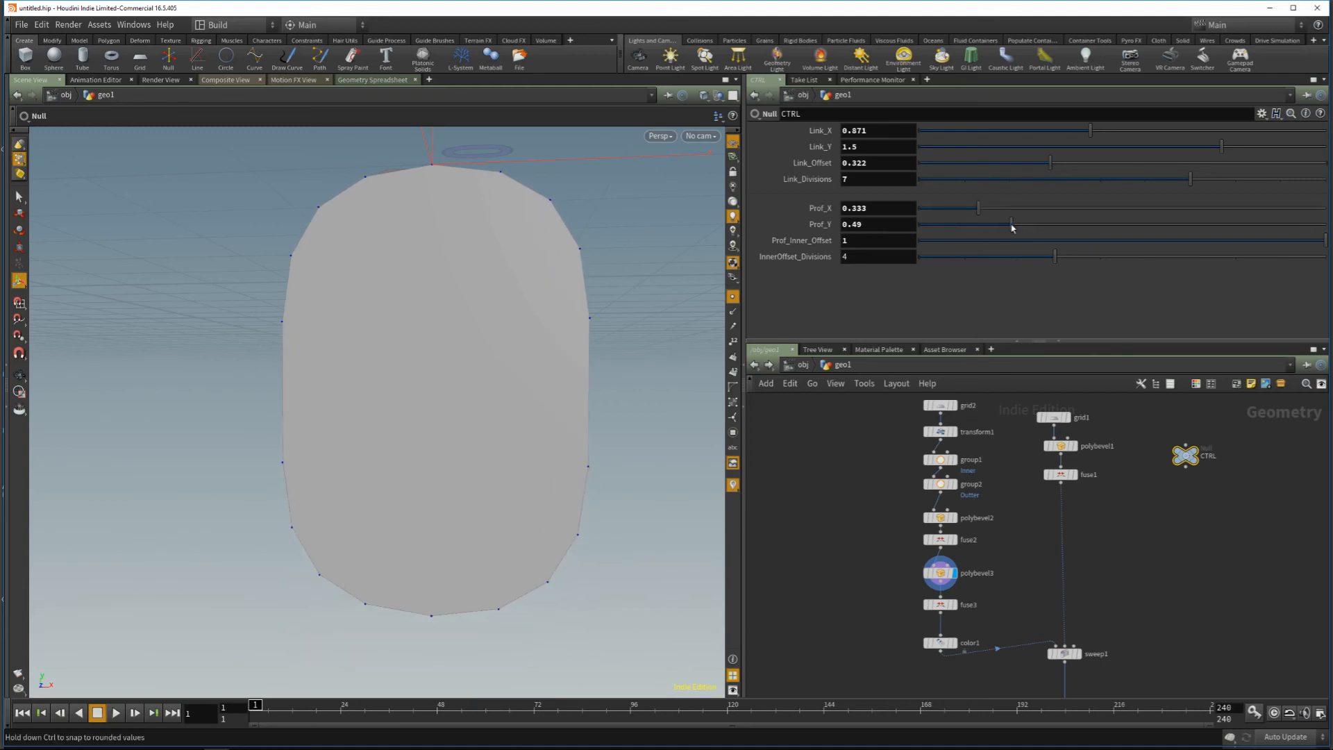
{"action": "left_click_drag", "start_coordinate": [1175, 248], "coordinate": [1331, 242]}
{"action": "left_click_drag", "start_coordinate": [983, 213], "coordinate": [951, 229]}
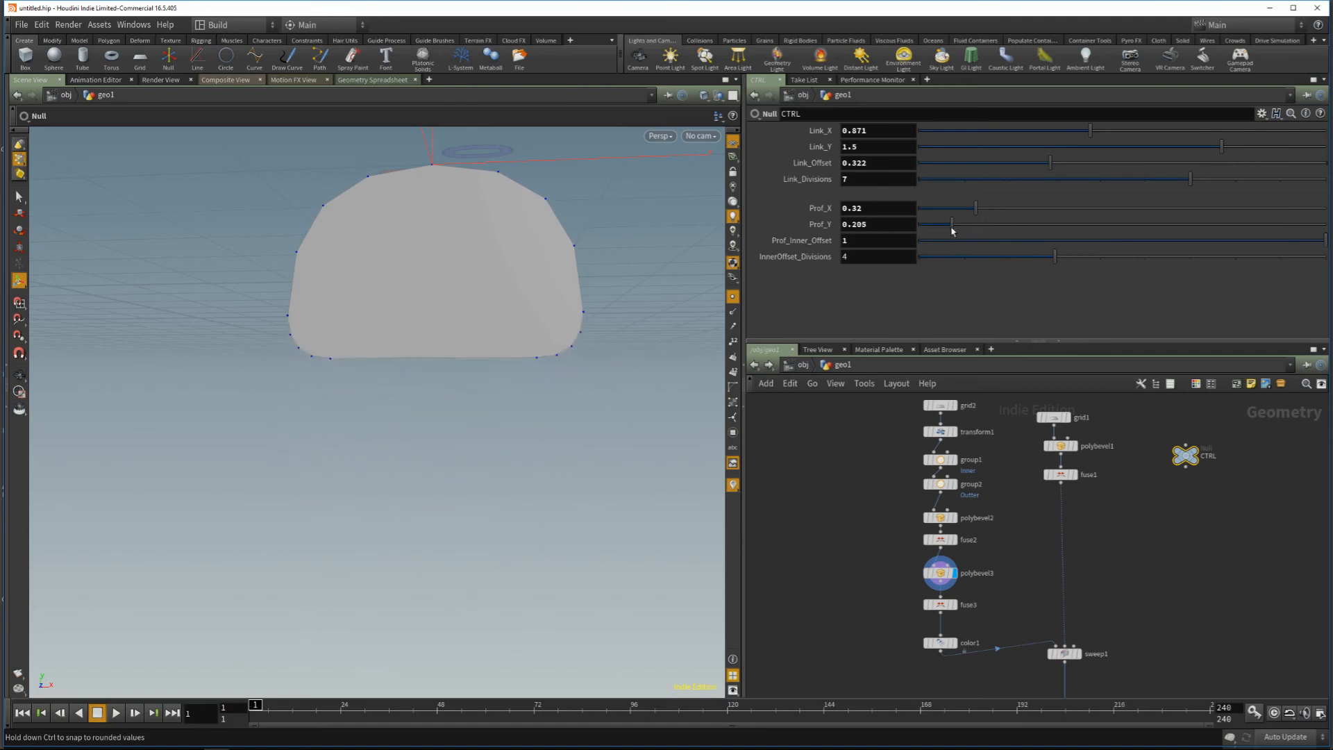
{"action": "left_click_drag", "start_coordinate": [1239, 247], "coordinate": [1316, 278]}
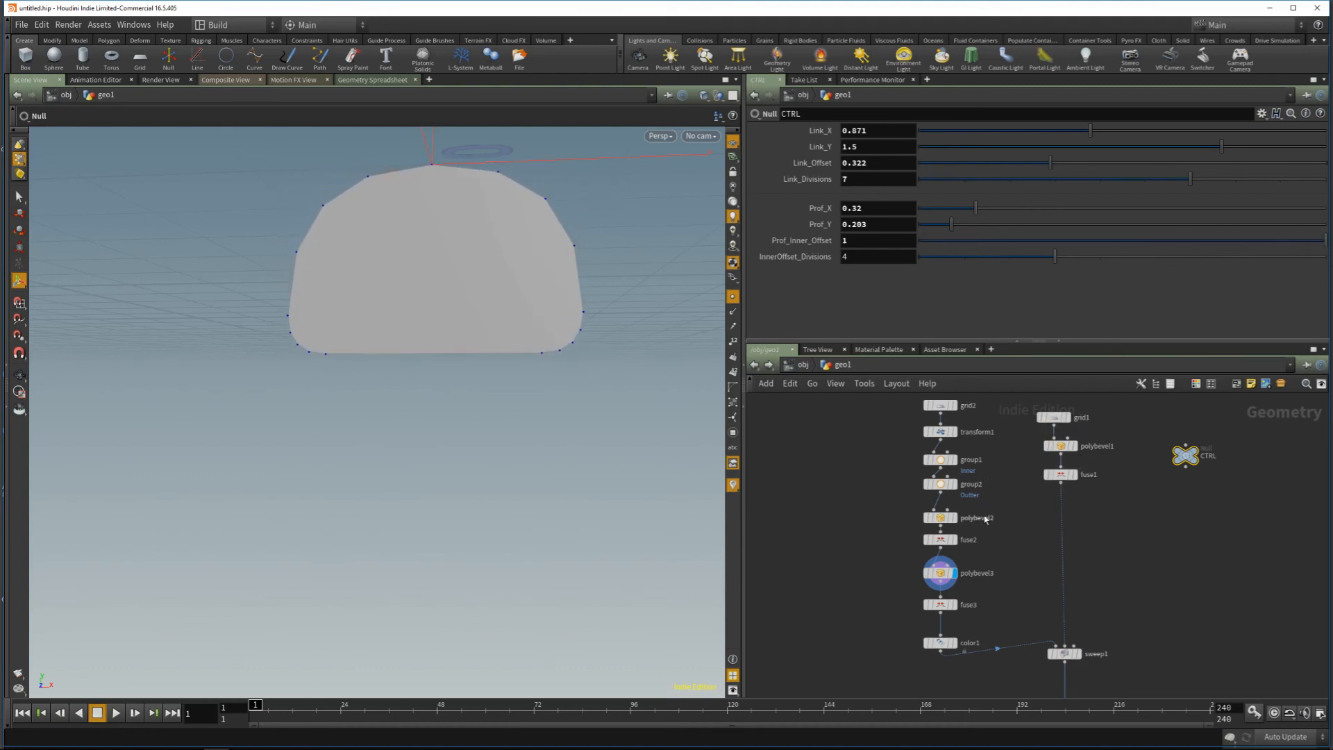
{"action": "middle_click_drag", "start_coordinate": [607, 360], "coordinate": [604, 446], "text": "alt"}
{"action": "scroll", "coordinate": [590, 417], "scroll_direction": "up", "scroll_amount": 3}
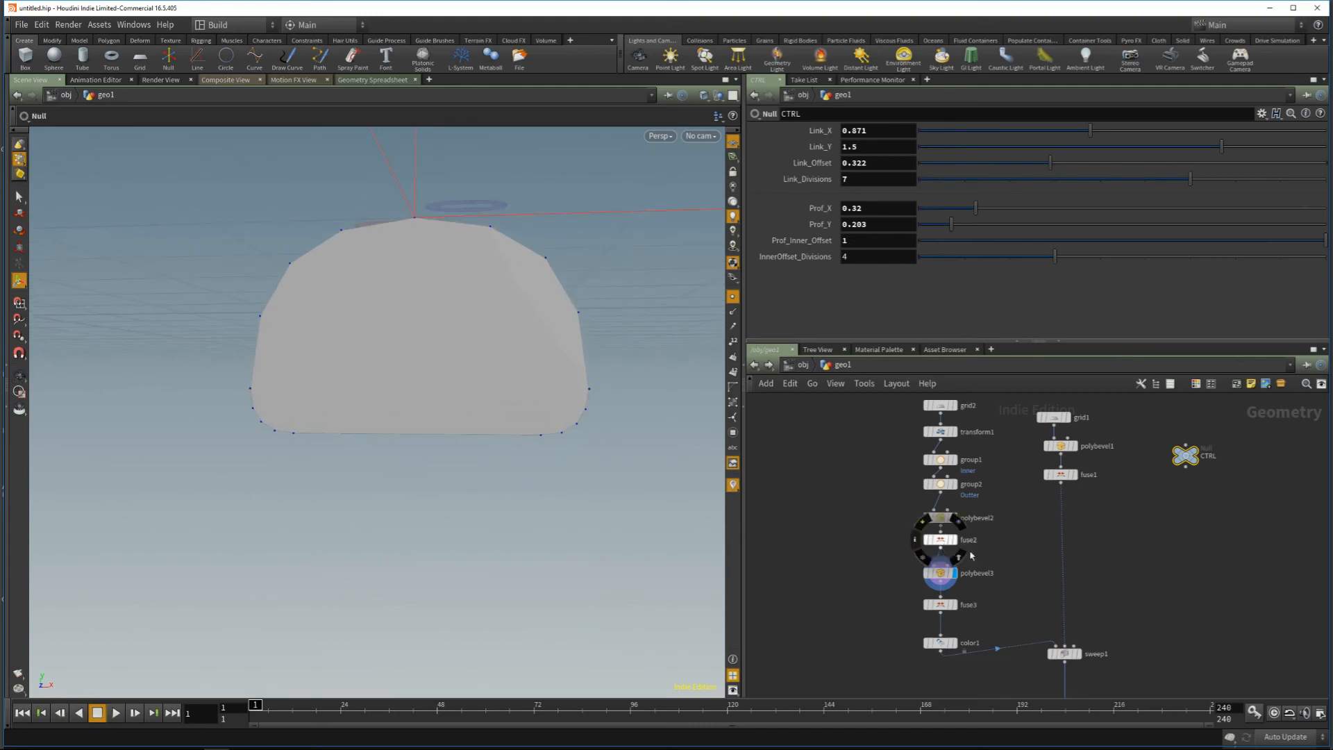
Step: Open CTRL's parameter interface for editing and add a separator after InnerOffset_Divisions
{"action": "middle_click_drag", "start_coordinate": [1148, 524], "coordinate": [1135, 543]}
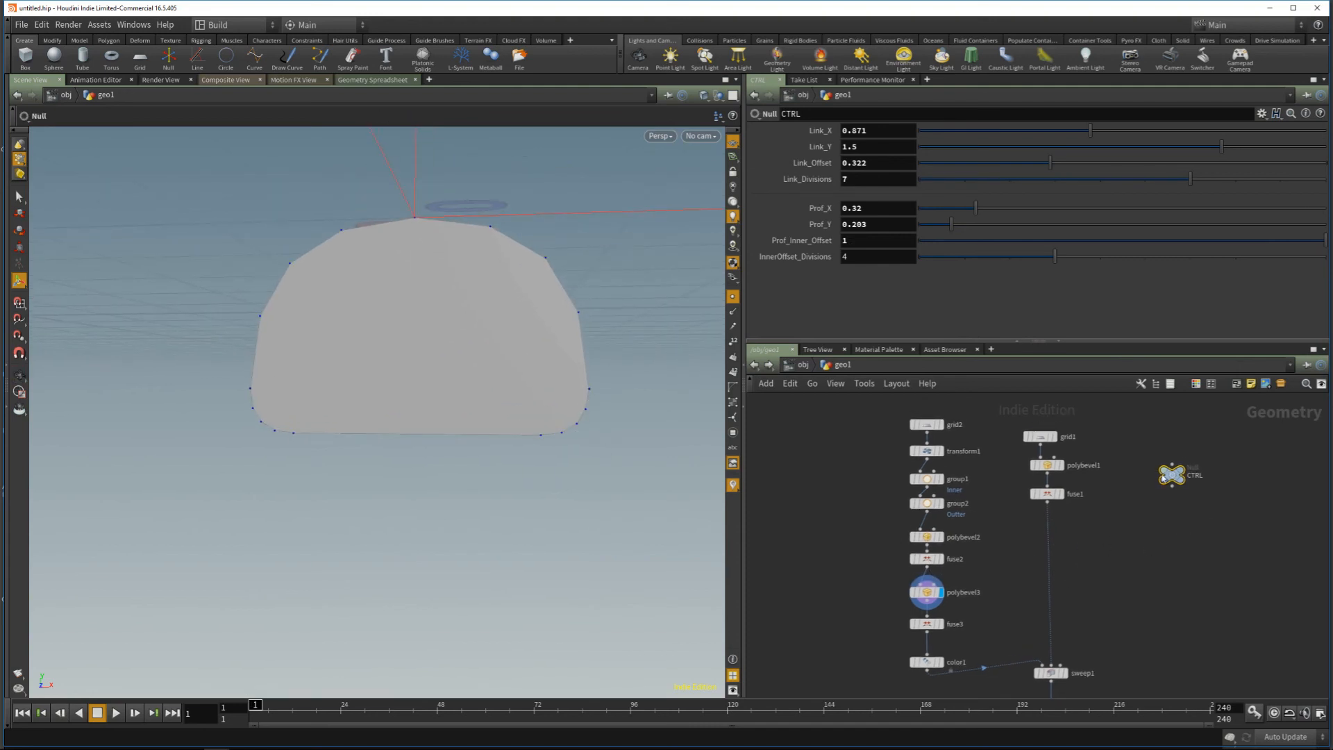
{"action": "left_click_drag", "start_coordinate": [1238, 445], "coordinate": [1154, 503]}
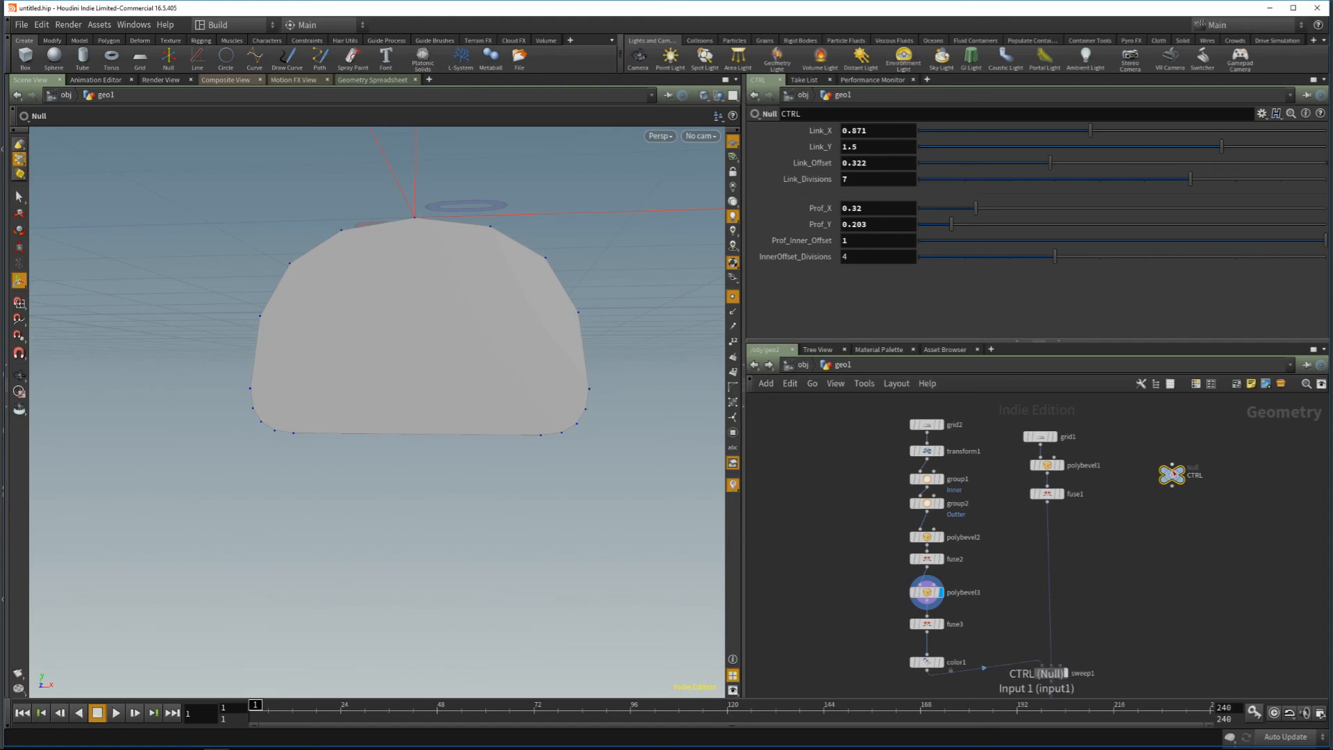
{"action": "left_click", "coordinate": [1262, 113]}
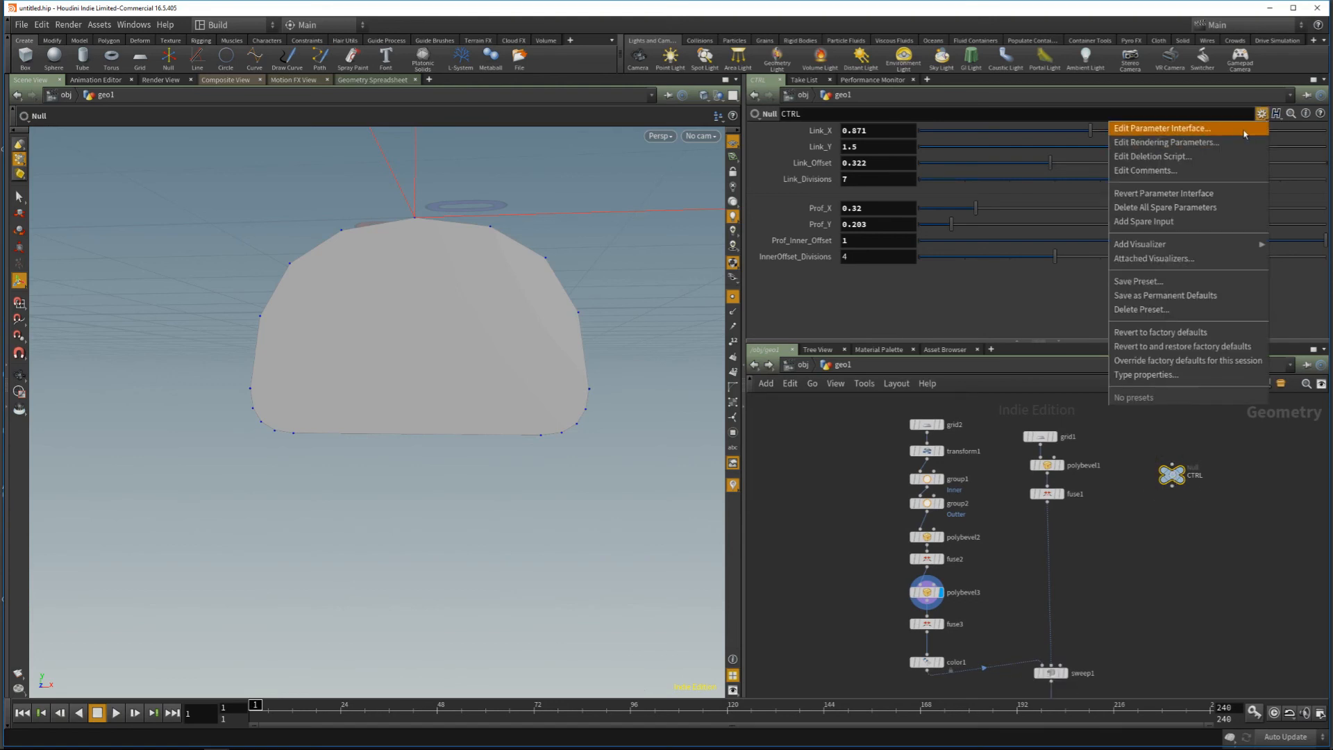
{"action": "left_click", "coordinate": [1174, 127]}
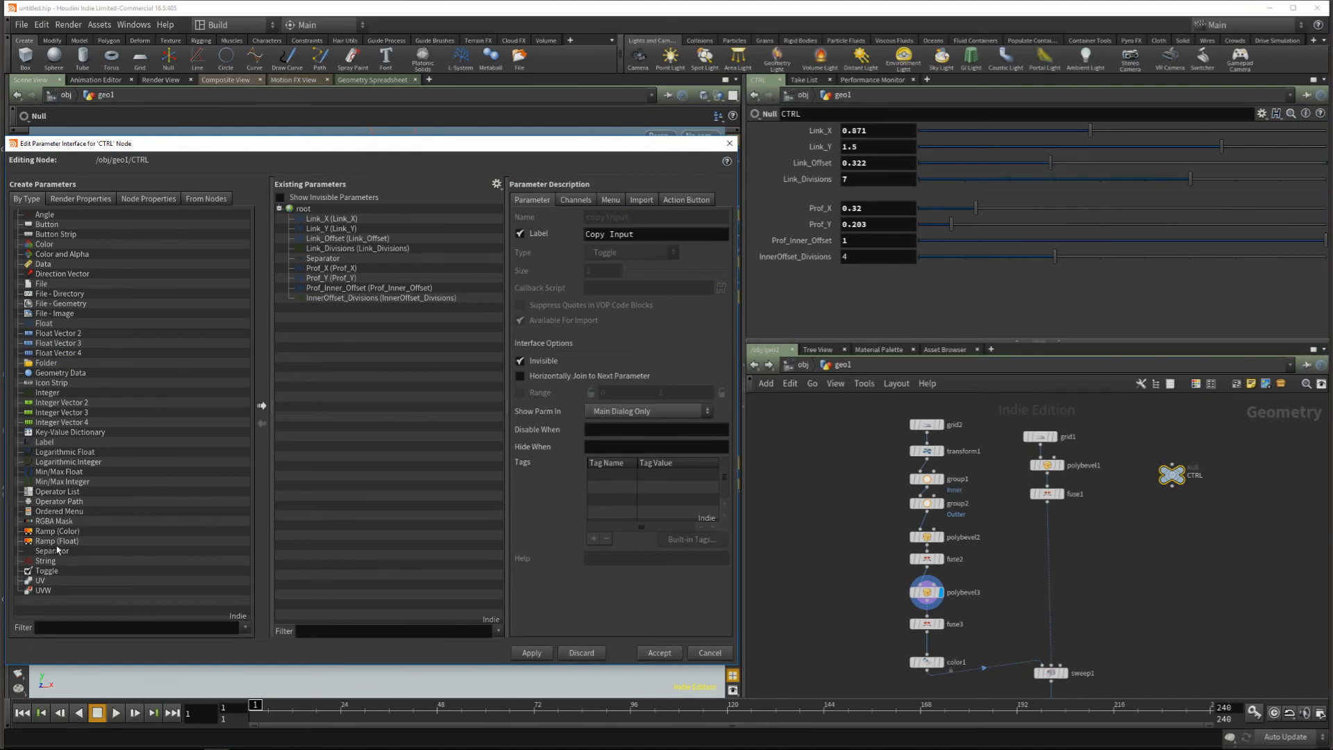
{"action": "left_click_drag", "start_coordinate": [50, 552], "coordinate": [304, 209]}
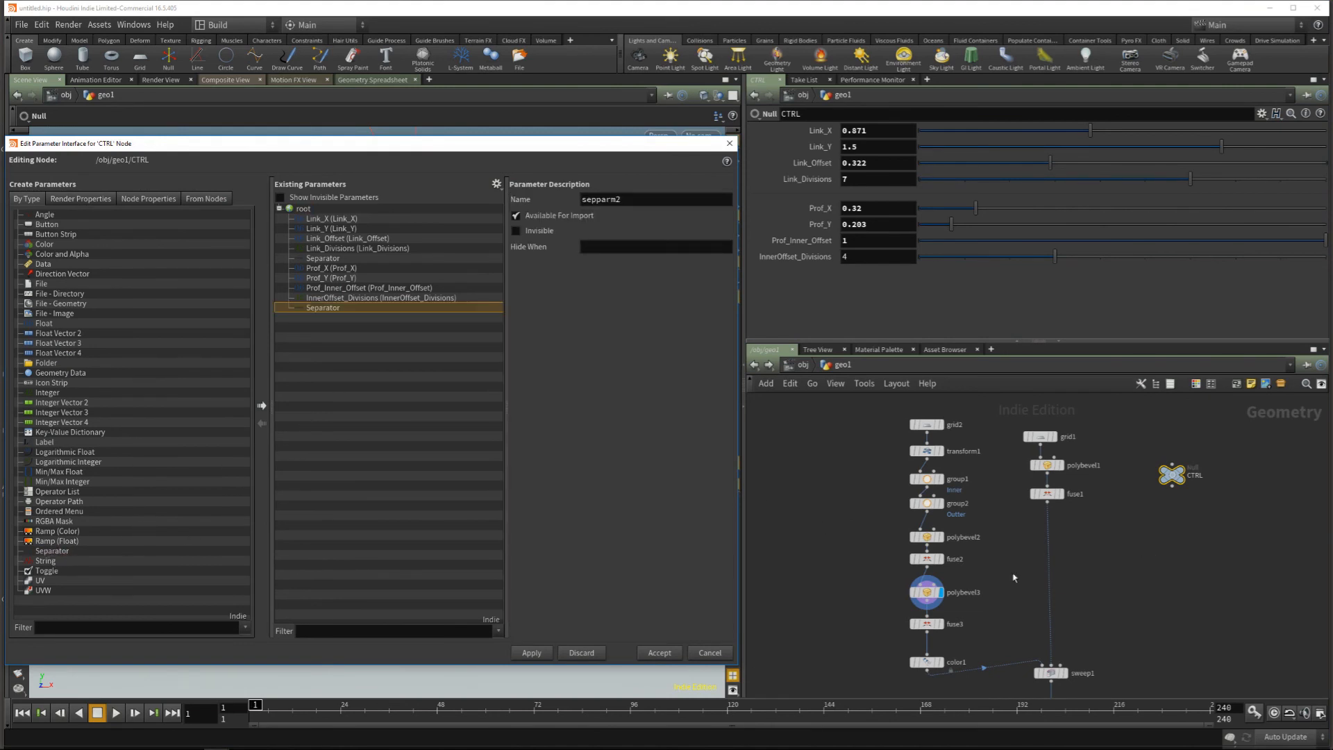
Step: Add a float parameter below the new separator and reuse Prof_Inner_Offset as its label
{"action": "scroll", "coordinate": [985, 616], "scroll_direction": "up", "scroll_amount": 2}
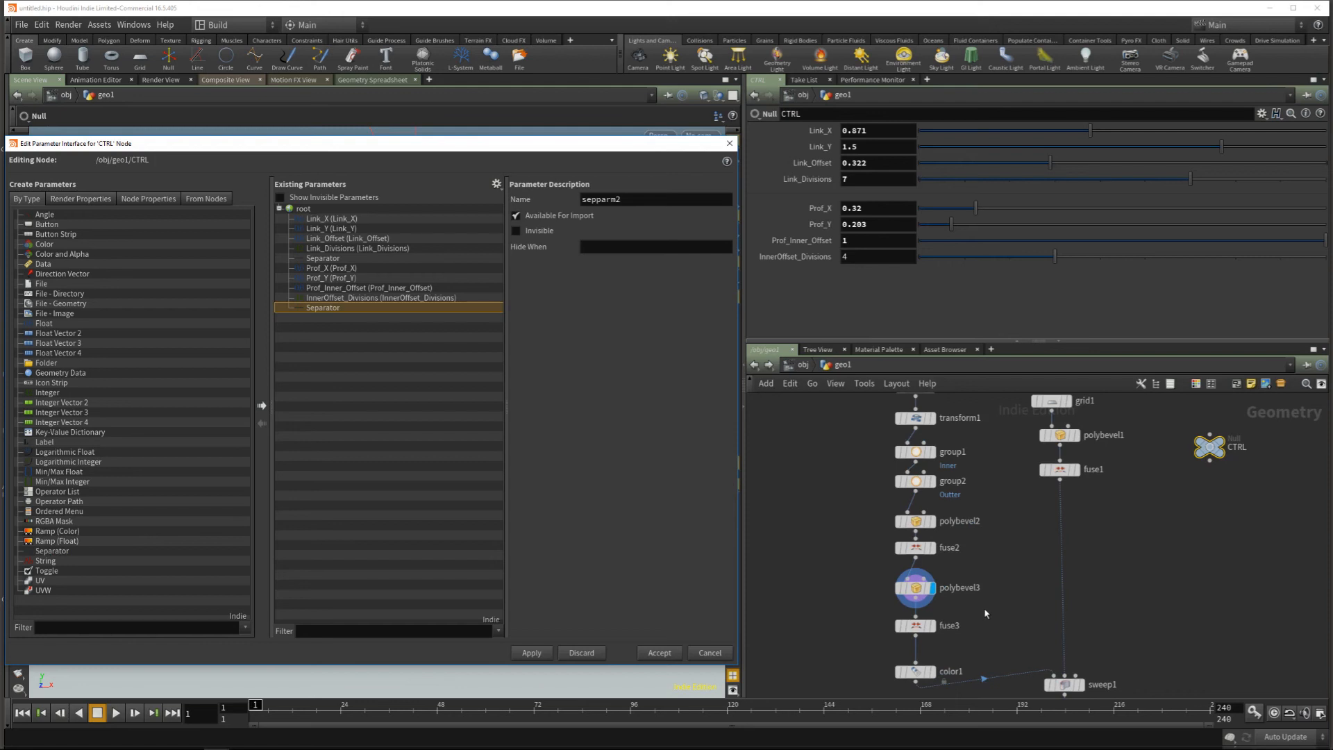
{"action": "left_click_drag", "start_coordinate": [49, 327], "coordinate": [379, 382]}
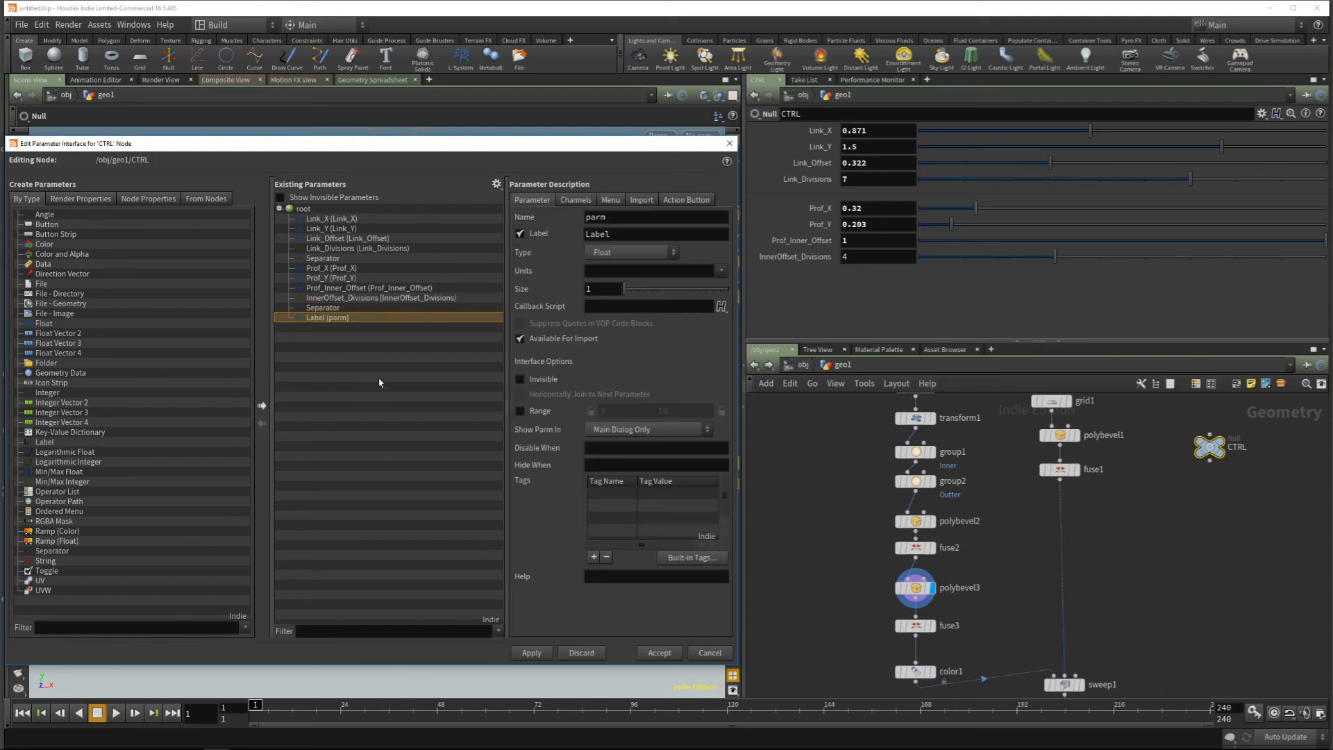
{"action": "left_click", "coordinate": [342, 289]}
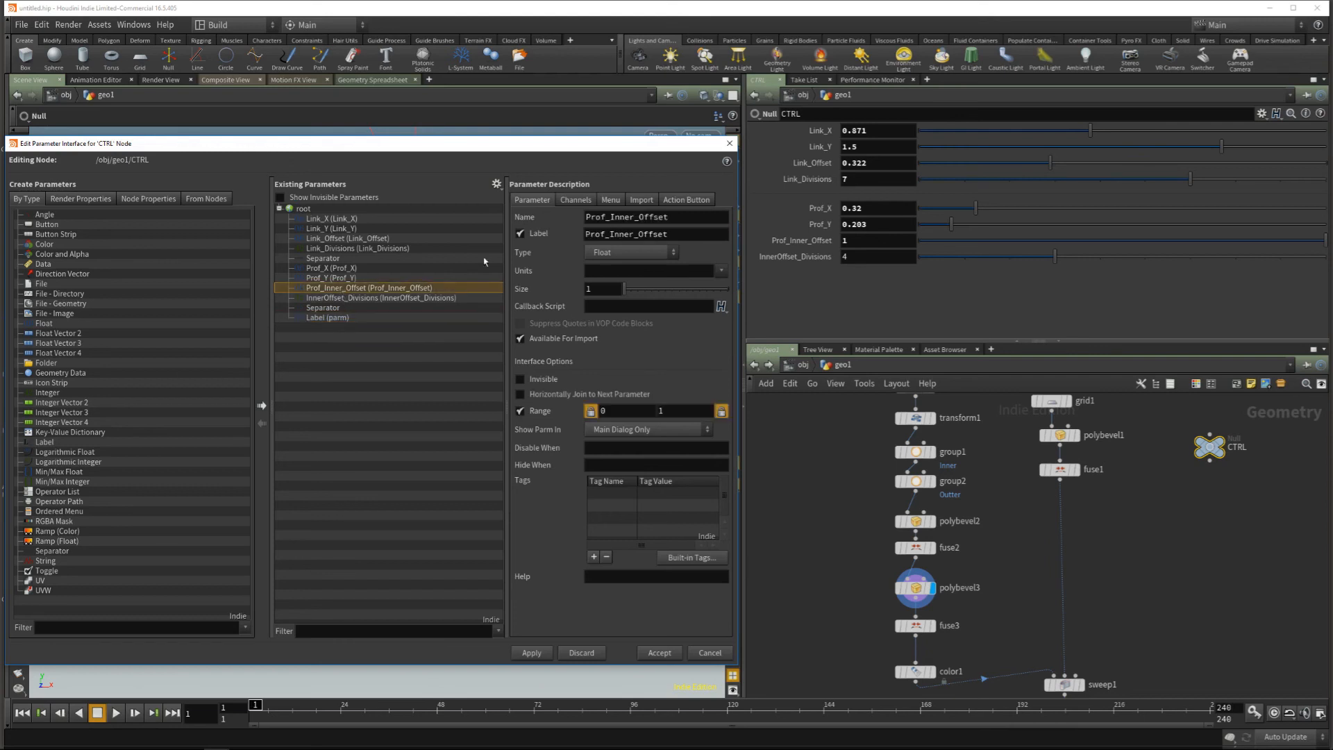
{"action": "left_click", "coordinate": [339, 319]}
{"action": "double_click", "coordinate": [611, 234]}
{"action": "type", "text": "Prof_Inner_Offset"}
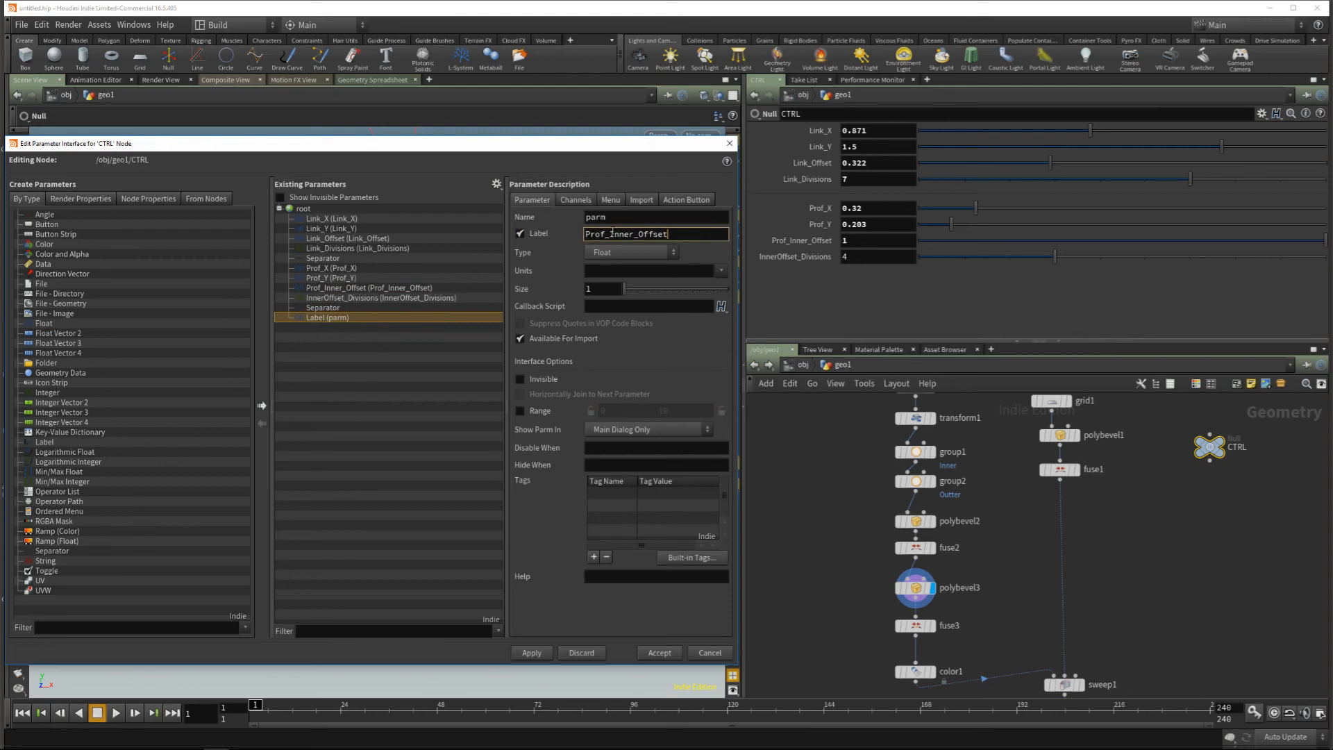
Step: Change the new float parameter's label to Prof_Outter_Offset and copy that text into its name
{"action": "left_click_drag", "start_coordinate": [611, 235], "coordinate": [633, 236]}
{"action": "key", "text": "BackSpace"}
{"action": "type", "text": "Outter"}
{"action": "left_click_drag", "start_coordinate": [674, 236], "coordinate": [584, 232]}
{"action": "key", "text": "ctrl+c"}
{"action": "double_click", "coordinate": [623, 217]}
{"action": "key", "text": "ctrl+v"}
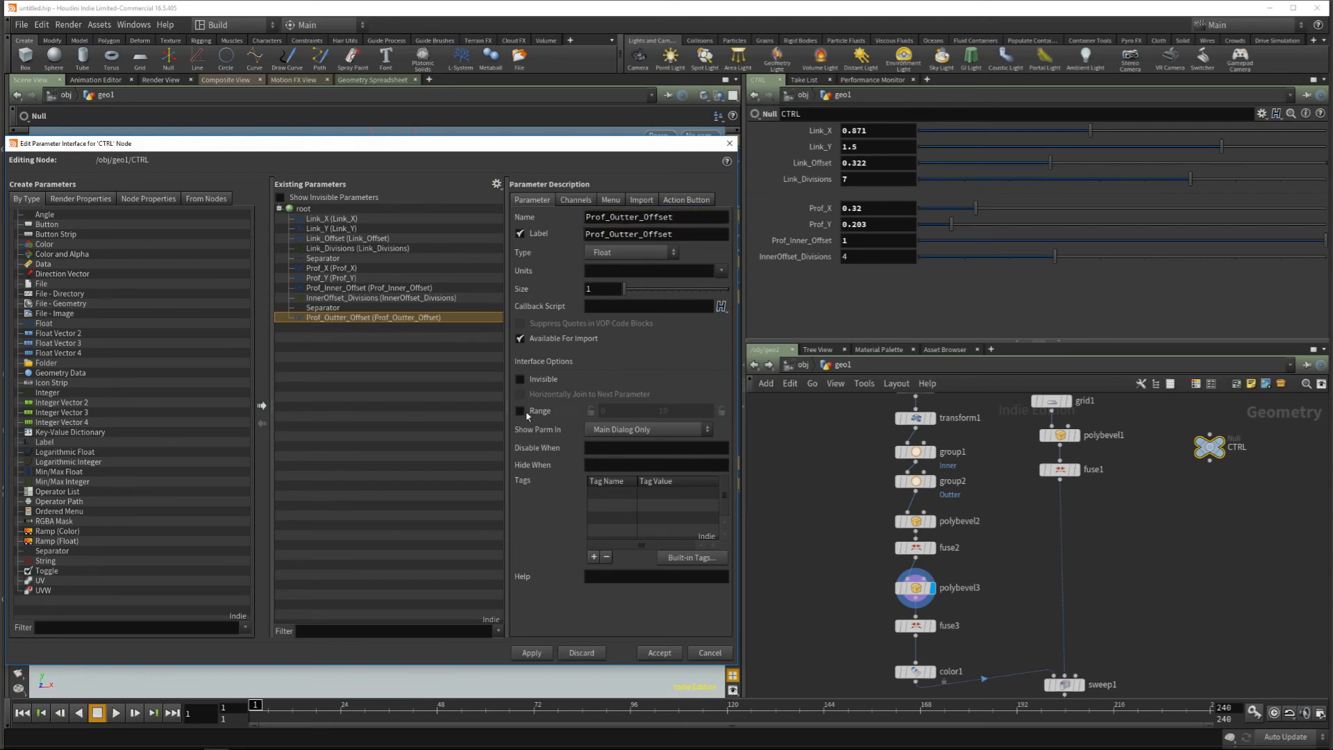
Step: Limit Prof_Outter_Offset to a locked range of 0 to 1 and apply the interface changes
{"action": "left_click", "coordinate": [524, 412]}
{"action": "left_click", "coordinate": [680, 411]}
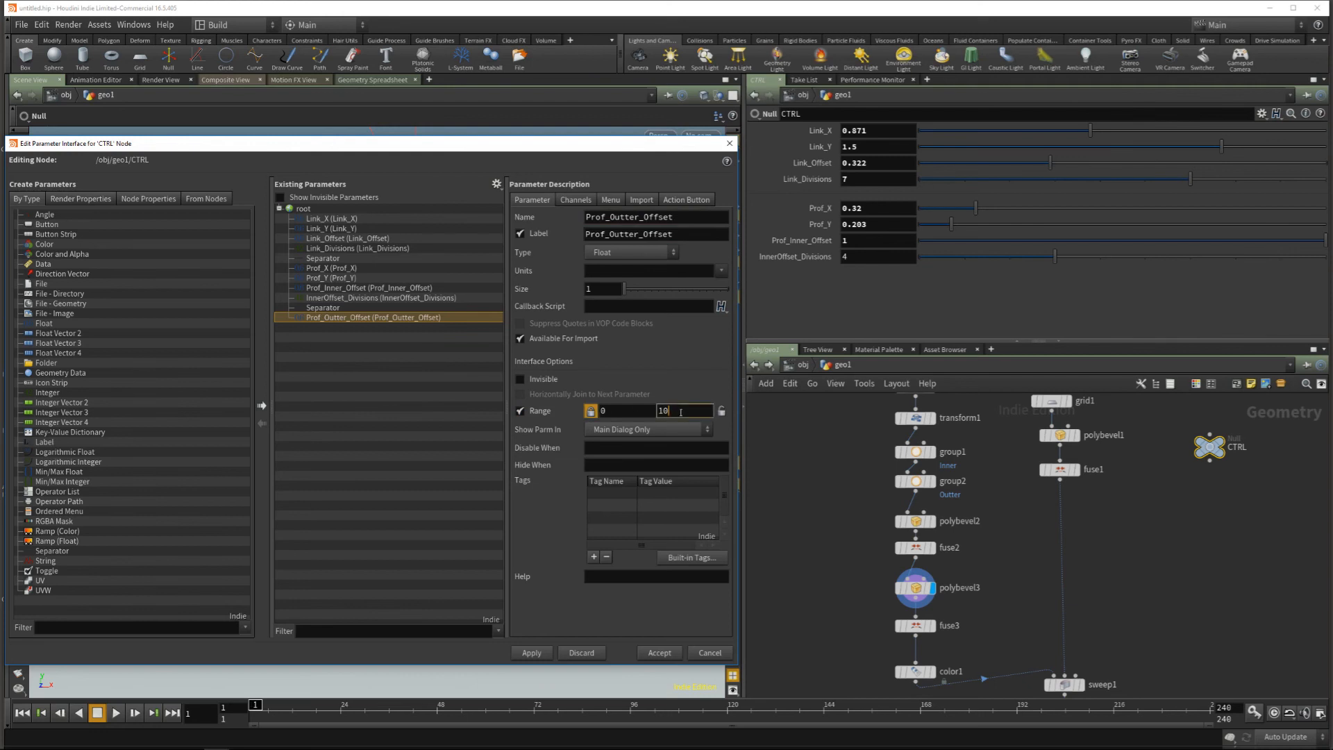
{"action": "key", "text": "Return"}
{"action": "left_click", "coordinate": [721, 411]}
{"action": "left_click", "coordinate": [539, 653]}
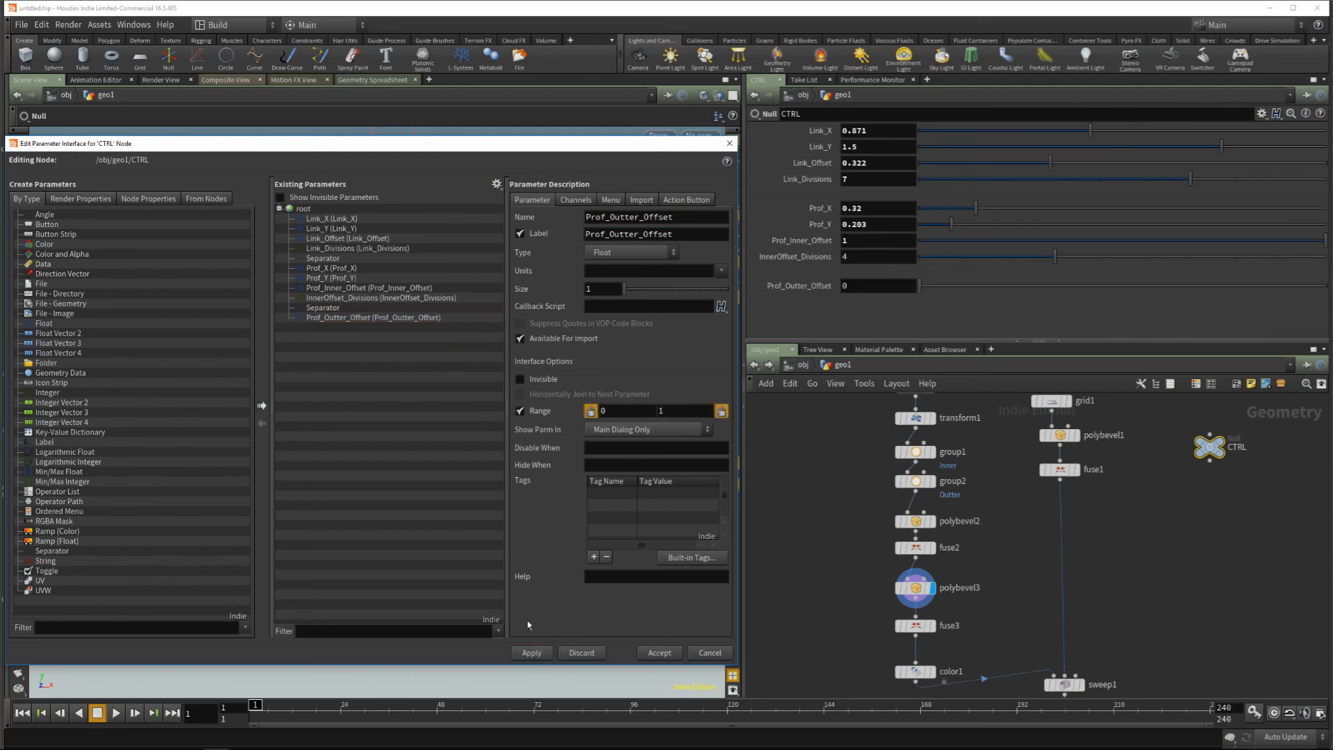
Step: Add polybevel3's Divisions parameter to the end of CTRL's existing parameters
{"action": "left_click", "coordinate": [497, 185]}
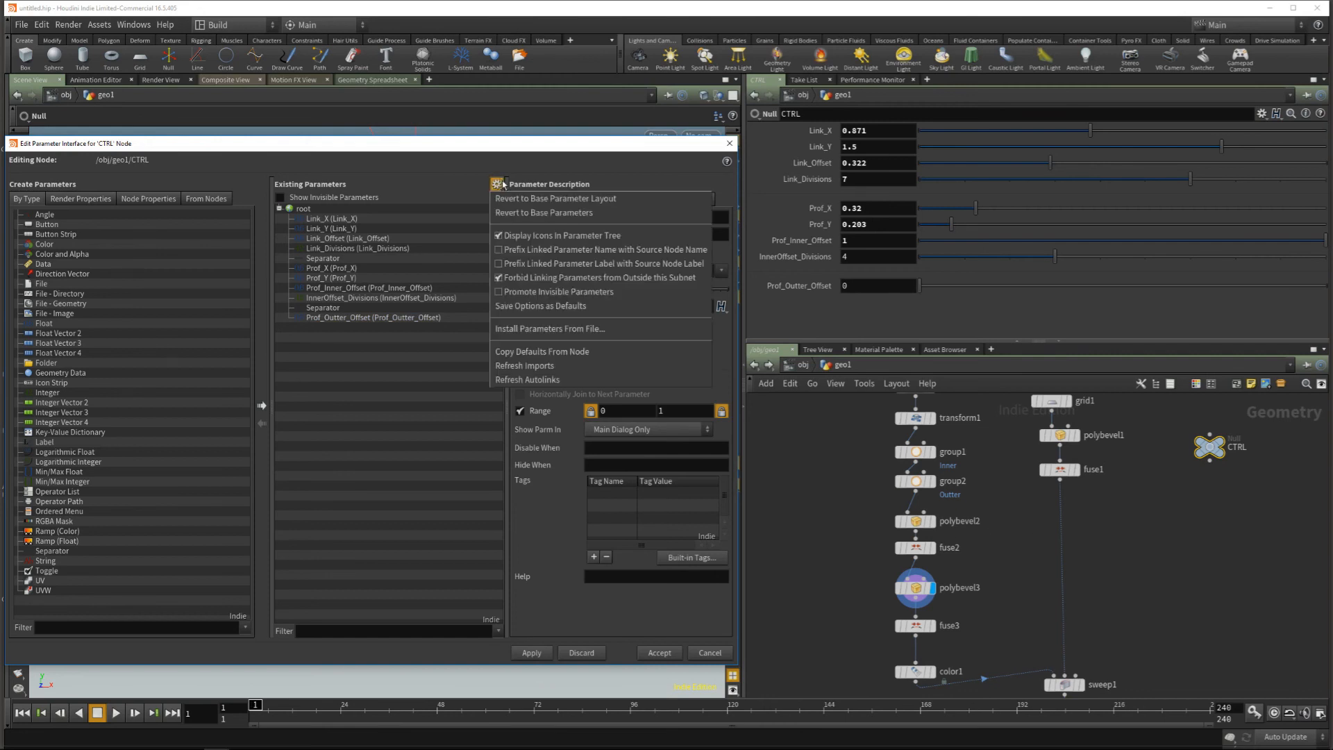
{"action": "left_click", "coordinate": [888, 449]}
{"action": "middle_click_drag", "start_coordinate": [997, 582], "coordinate": [1003, 560]}
{"action": "left_click_drag", "start_coordinate": [1003, 583], "coordinate": [877, 543]}
{"action": "left_click_drag", "start_coordinate": [822, 302], "coordinate": [306, 210]}
Step: Set the new divisions parameter's label and name to Outter_Divisions, then apply and accept the interface changes
{"action": "left_click", "coordinate": [587, 234]}
{"action": "type", "text": "OUtter"}
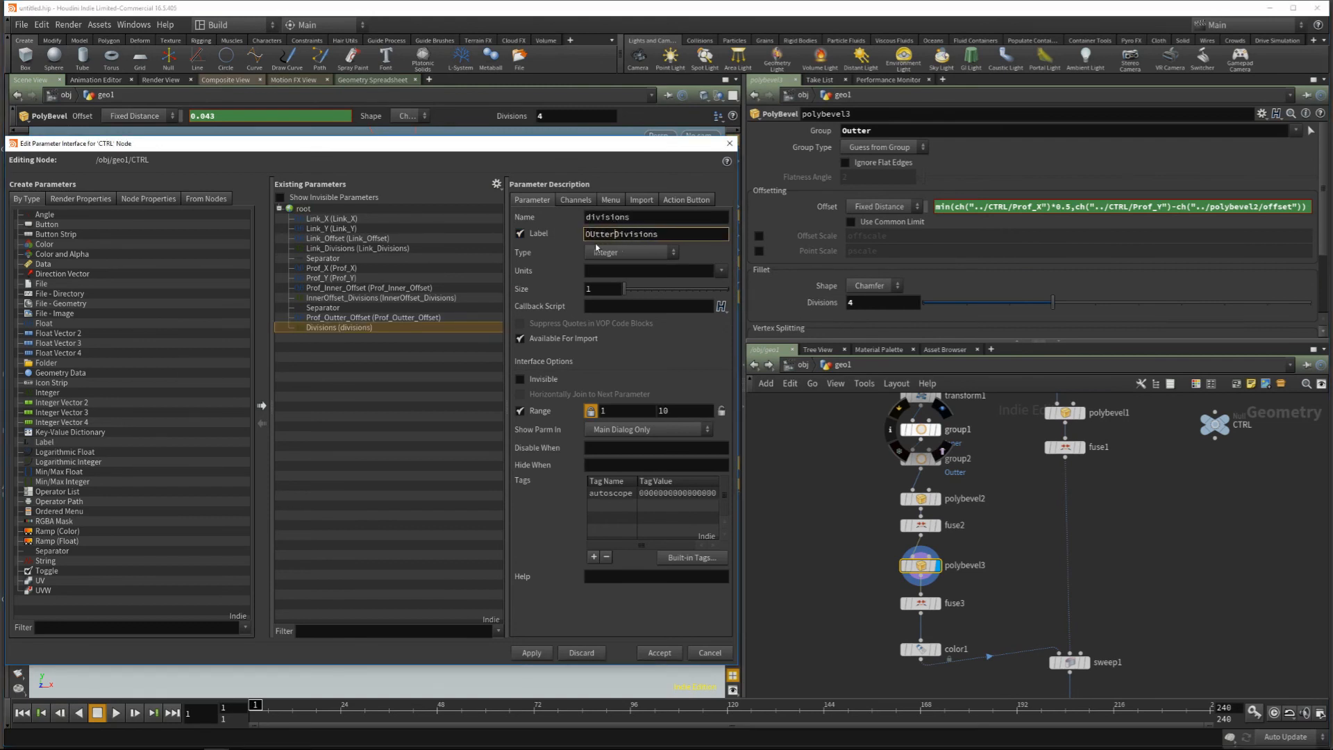
{"action": "type", "text": "_"}
{"action": "left_click", "coordinate": [595, 234]}
{"action": "key", "text": "BackSpace"}
{"action": "type", "text": "u"}
{"action": "left_click_drag", "start_coordinate": [661, 234], "coordinate": [566, 232]}
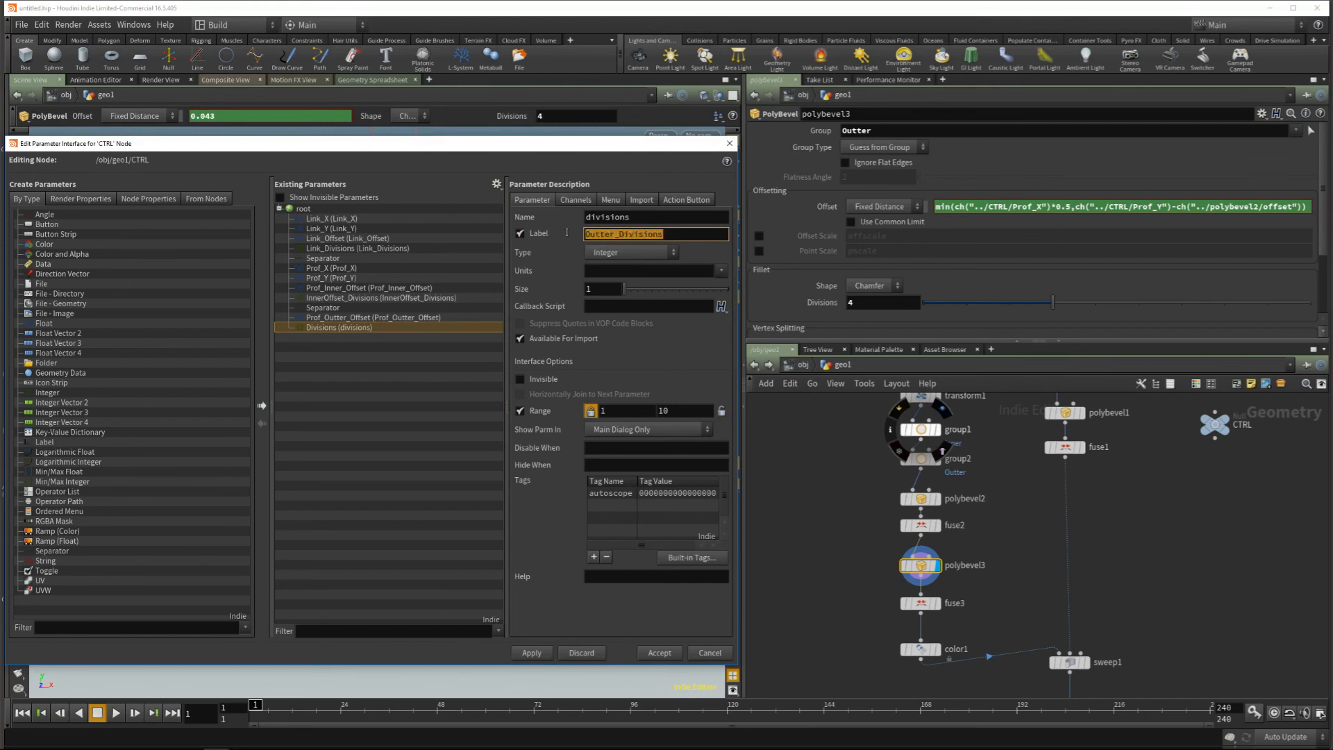
{"action": "double_click", "coordinate": [637, 217]}
{"action": "key", "text": "ctrl+v"}
{"action": "key", "text": "Return"}
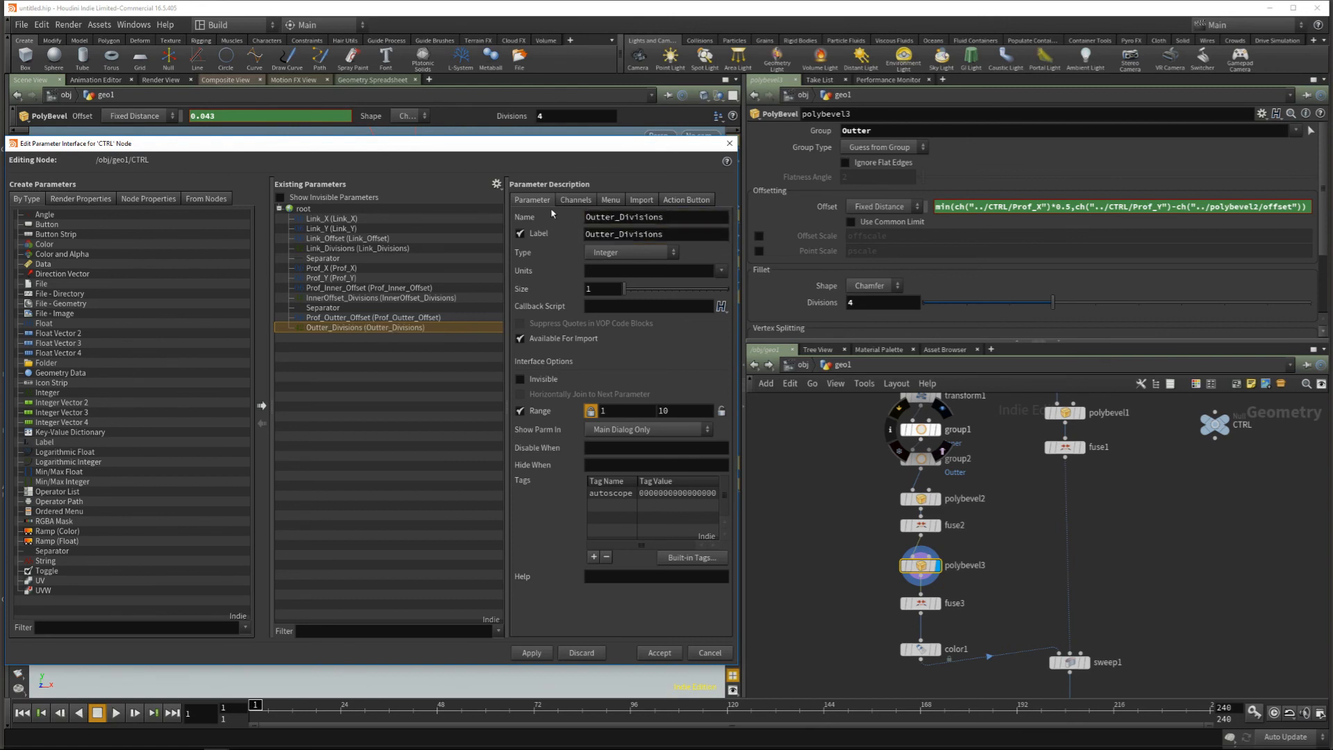
{"action": "left_click", "coordinate": [532, 654]}
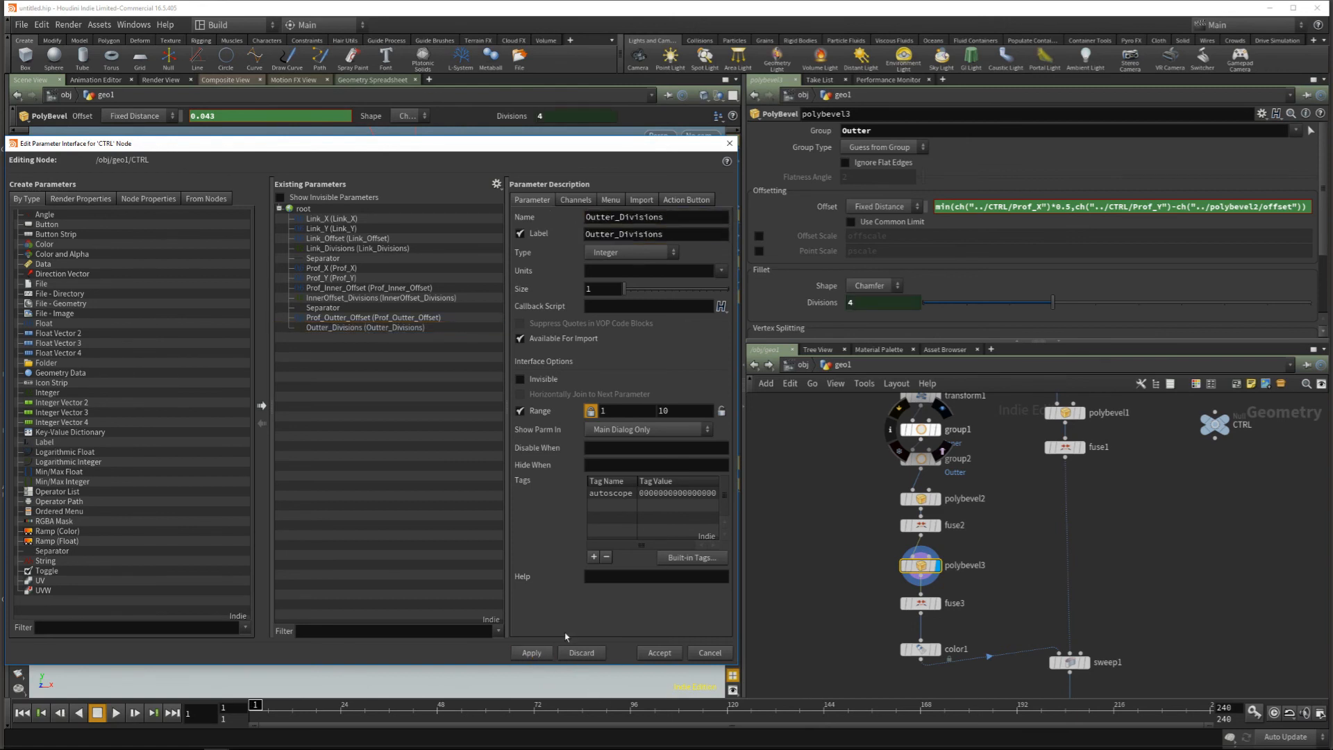
{"action": "left_click", "coordinate": [660, 652]}
Step: Multiply polybevel3's offset expression by a relative reference to CTRL's Prof_Outter_Offset
{"action": "middle_click_drag", "start_coordinate": [1154, 556], "coordinate": [1150, 565]}
{"action": "left_click_drag", "start_coordinate": [1269, 513], "coordinate": [1163, 414]}
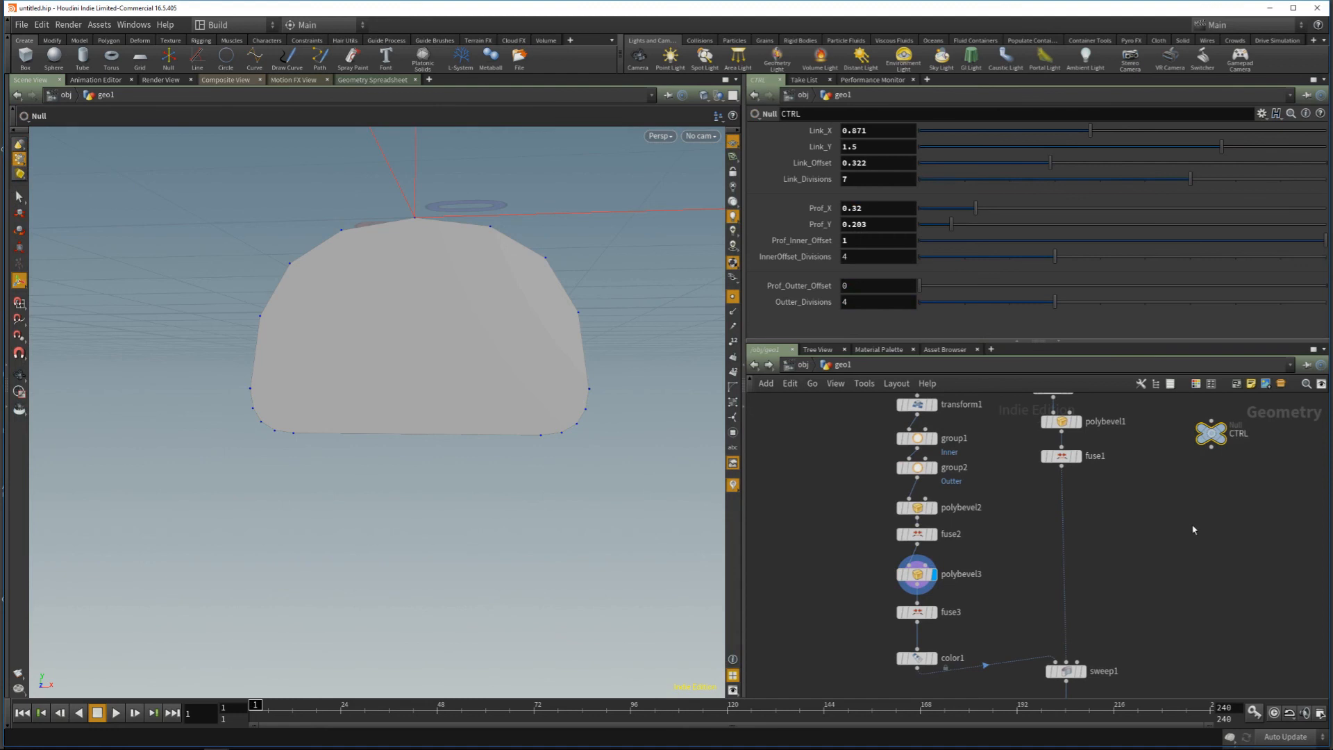
{"action": "middle_click_drag", "start_coordinate": [1193, 530], "coordinate": [1178, 547]}
{"action": "left_click_drag", "start_coordinate": [978, 568], "coordinate": [877, 595]}
{"action": "left_click_drag", "start_coordinate": [1188, 485], "coordinate": [1148, 425]}
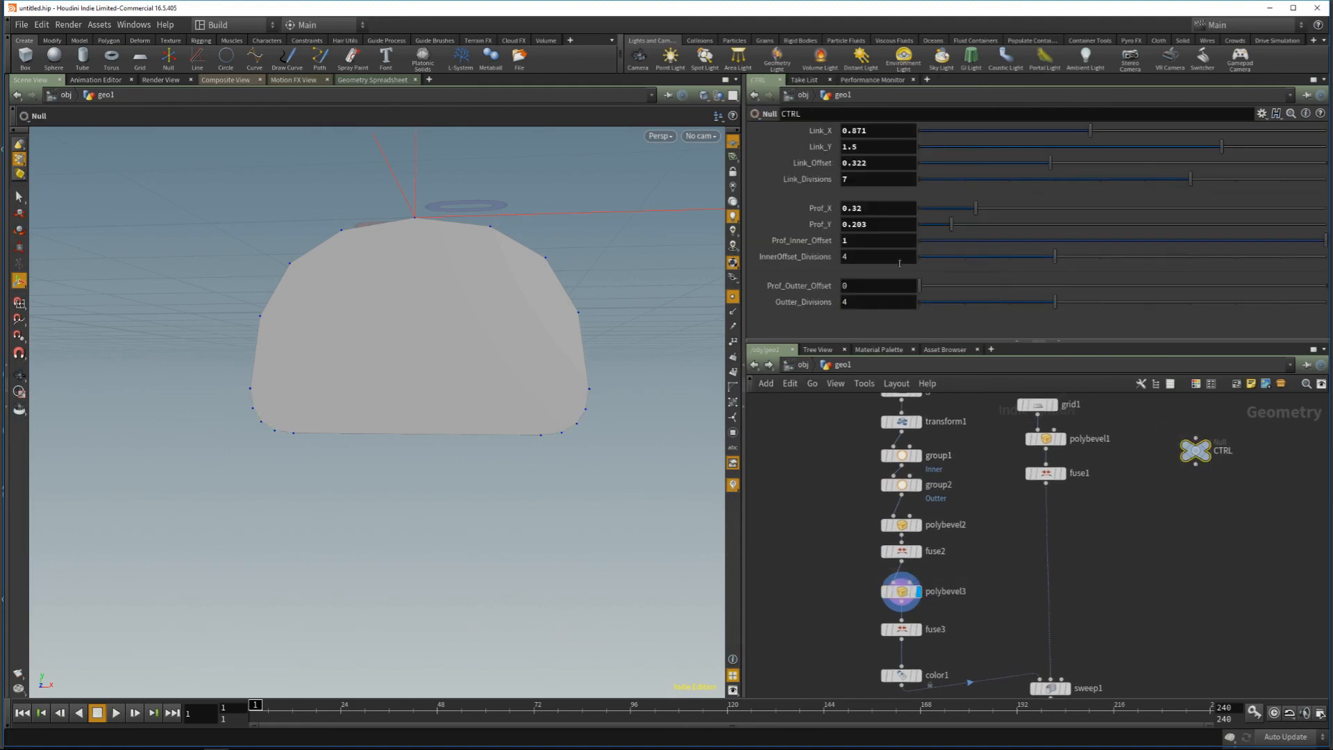
{"action": "right_click", "coordinate": [798, 286]}
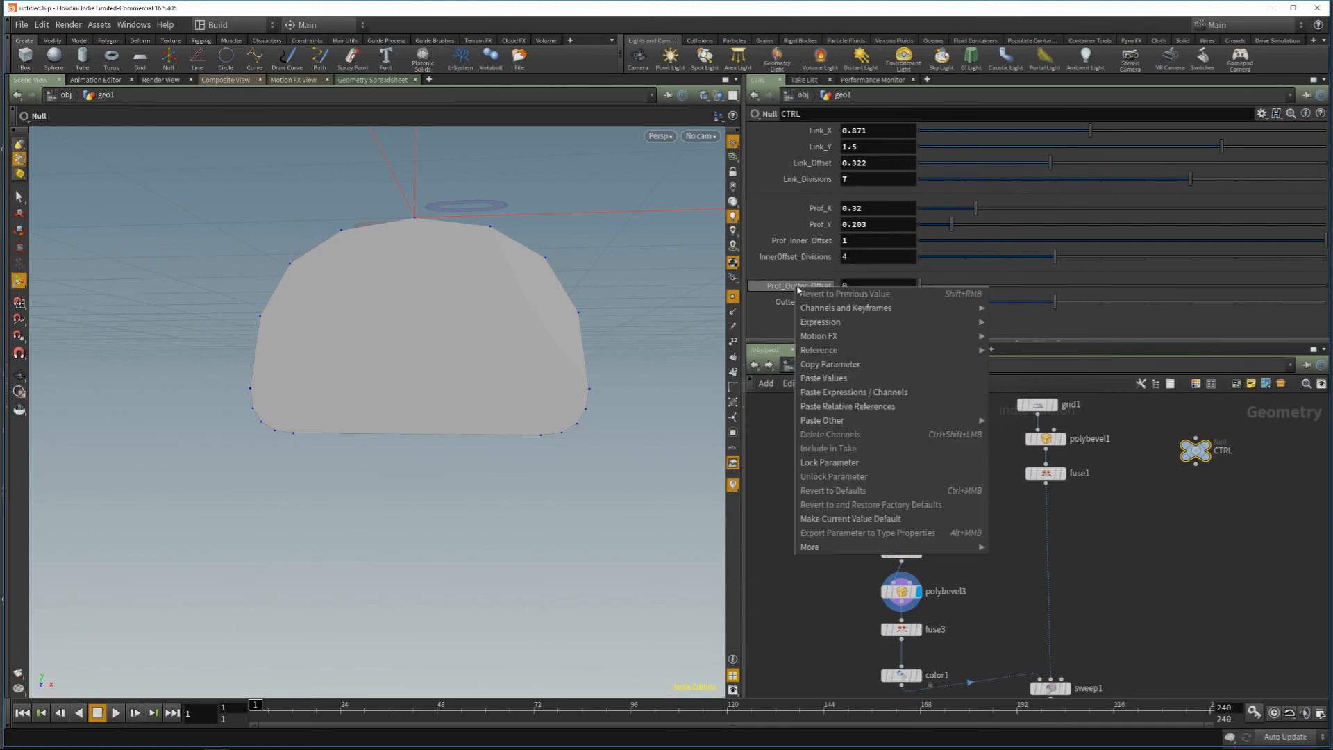
{"action": "left_click", "coordinate": [830, 364]}
{"action": "left_click", "coordinate": [901, 591]}
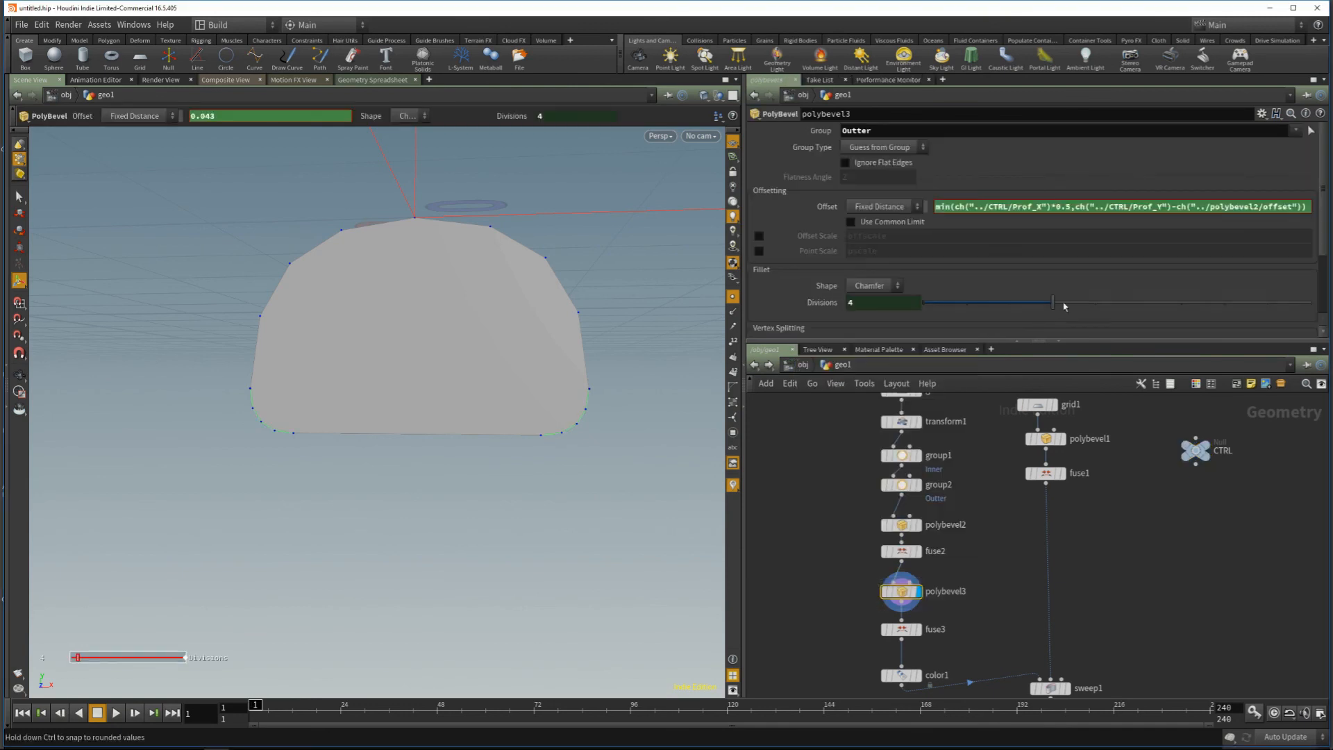
{"action": "right_click", "coordinate": [1313, 207]}
{"action": "left_click", "coordinate": [1273, 322]}
Step: Review polybevel3's full offset expression in an enlarged expression editor and close it
{"action": "key", "text": "alt+e"}
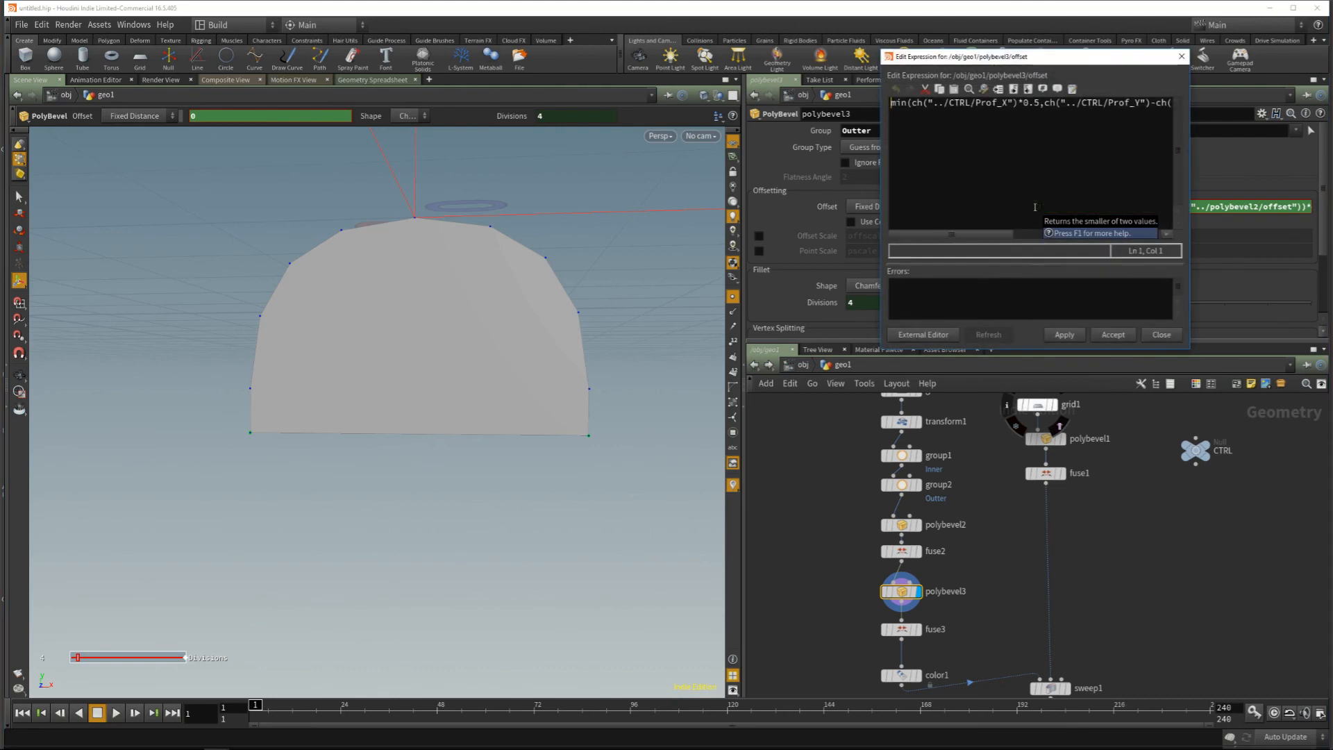
{"action": "left_click_drag", "start_coordinate": [885, 348], "coordinate": [202, 448]}
{"action": "left_click_drag", "start_coordinate": [515, 59], "coordinate": [561, 373]}
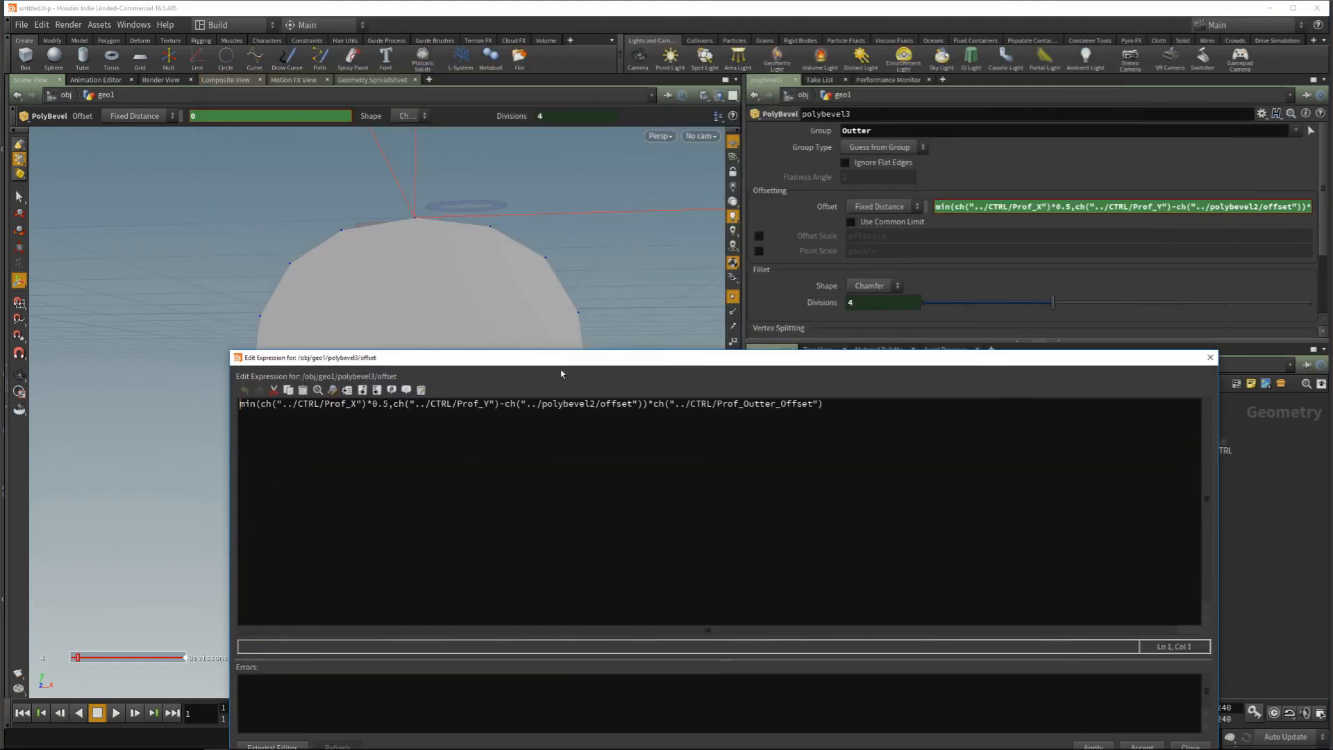
{"action": "left_click", "coordinate": [857, 411]}
{"action": "left_click", "coordinate": [1209, 357]}
Step: Display sweep1's output and frame the whole link in the viewport
{"action": "middle_click_drag", "start_coordinate": [1208, 533], "coordinate": [1216, 466]}
{"action": "left_click_drag", "start_coordinate": [1058, 623], "coordinate": [1058, 644]}
{"action": "middle_click_drag", "start_coordinate": [1150, 583], "coordinate": [1141, 531]}
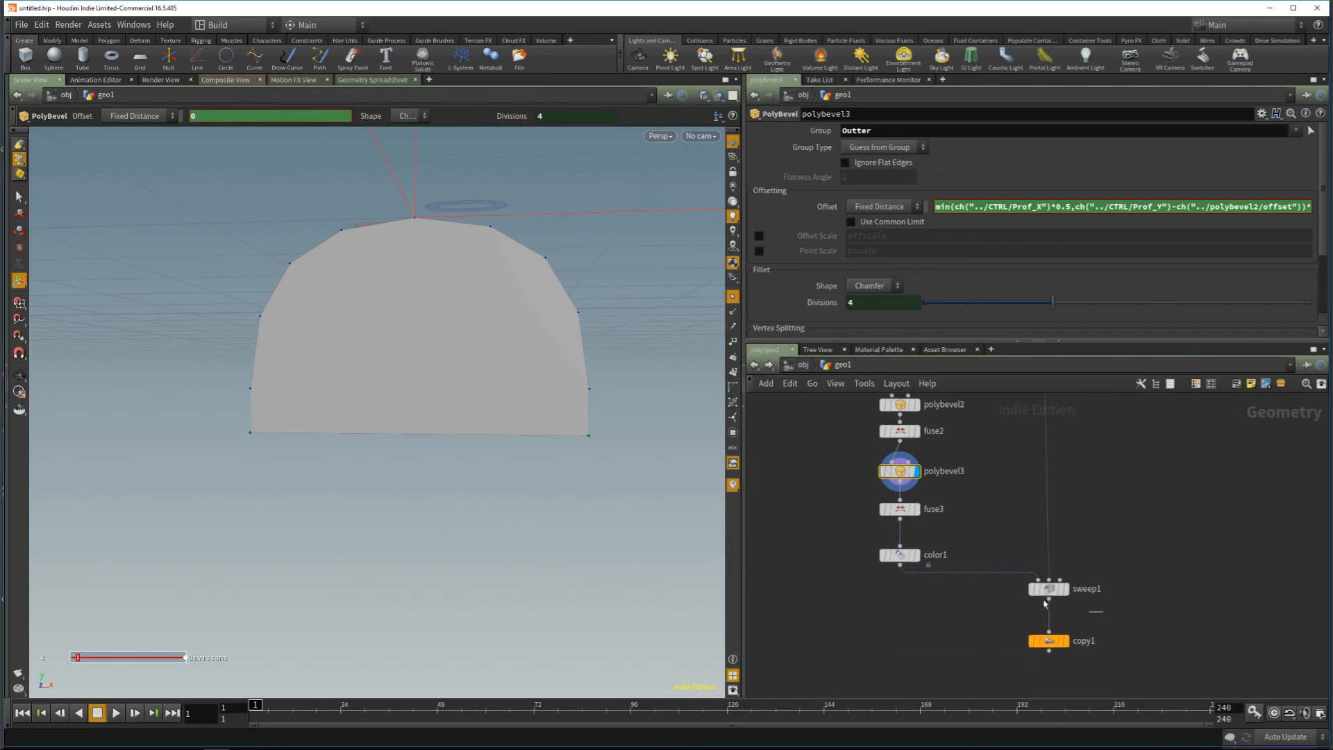
{"action": "left_click", "coordinate": [1052, 590]}
{"action": "left_click", "coordinate": [1064, 591]}
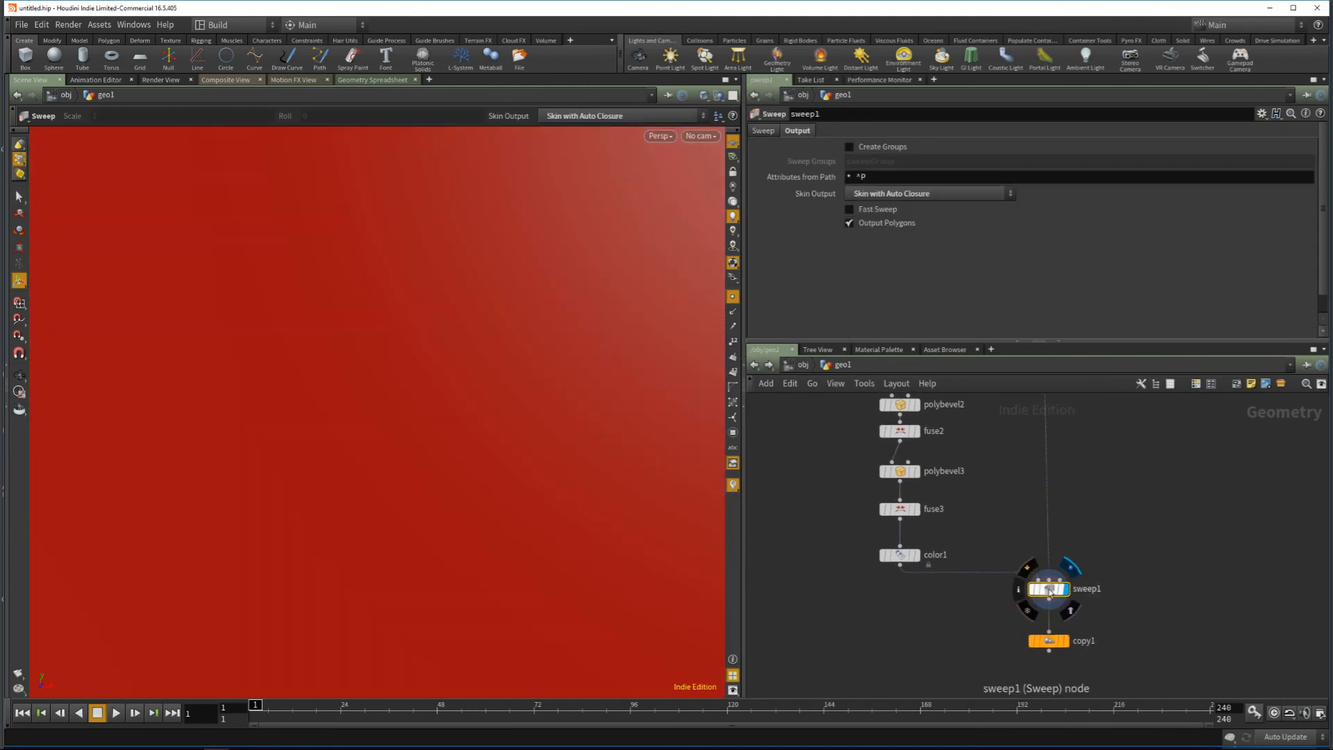
{"action": "key", "text": "space+g"}
{"action": "left_click_drag", "start_coordinate": [532, 443], "coordinate": [431, 438], "text": "alt"}
{"action": "middle_click_drag", "start_coordinate": [431, 439], "coordinate": [487, 443], "text": "alt"}
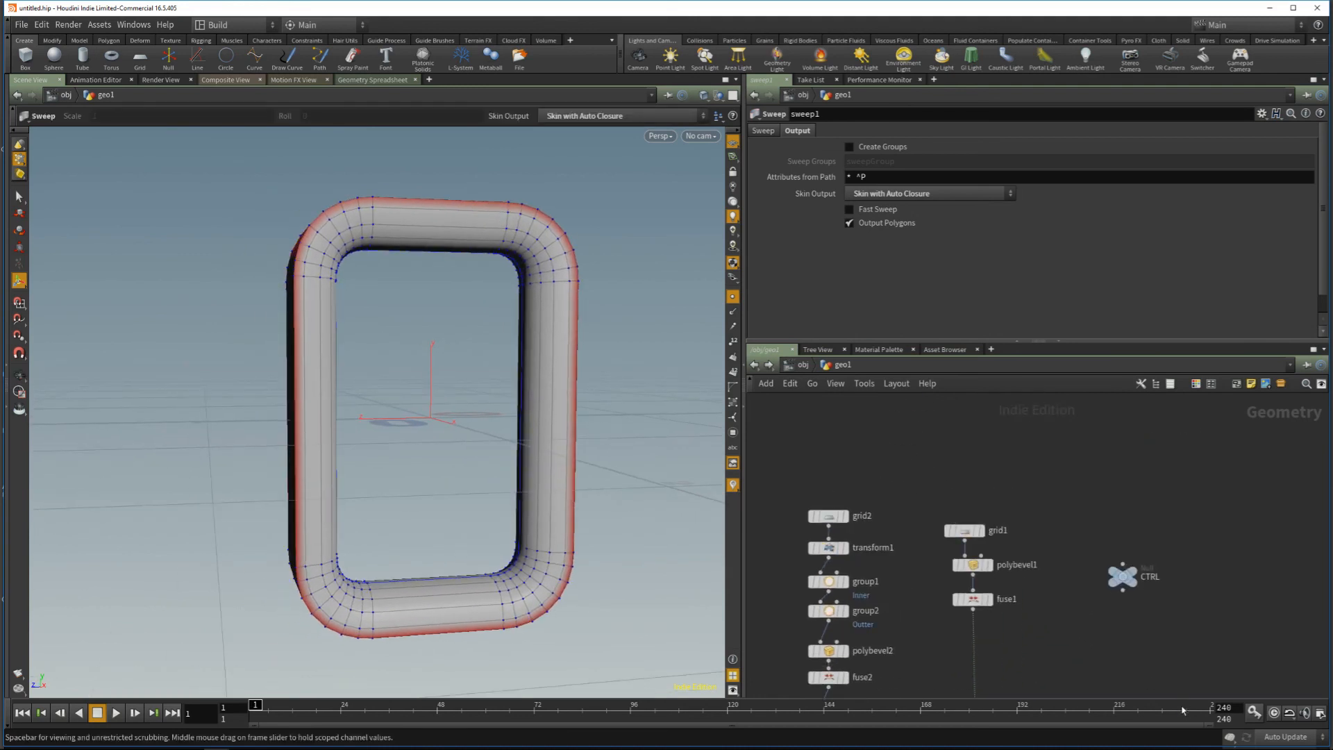
Step: Test Prof_Inner_Offset on CTRL, ending at 1, and set InnerOffset_Divisions to 7
{"action": "key", "text": "ctrl+Up"}
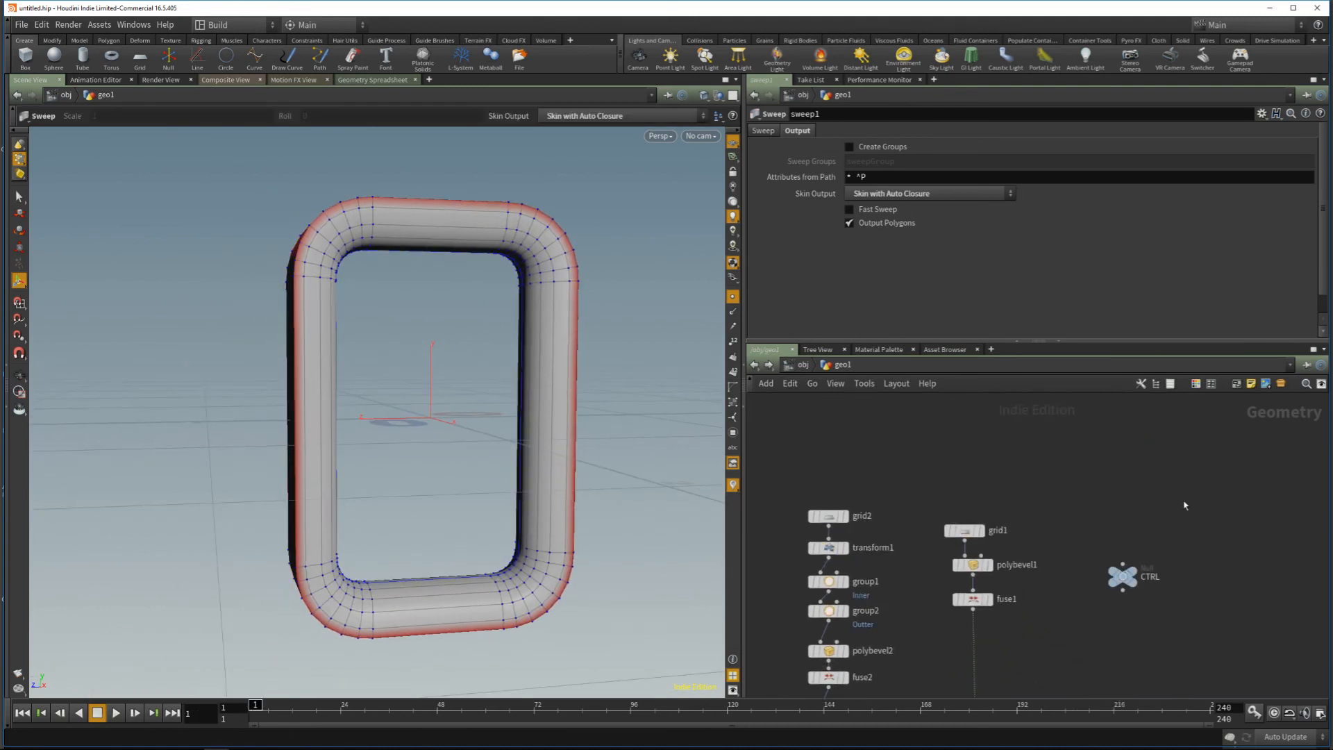
{"action": "left_click", "coordinate": [1123, 577]}
{"action": "left_click_drag", "start_coordinate": [399, 347], "coordinate": [461, 366], "text": "alt"}
{"action": "scroll", "coordinate": [461, 367], "scroll_direction": "up", "scroll_amount": 1}
{"action": "left_click_drag", "start_coordinate": [976, 244], "coordinate": [1327, 240]}
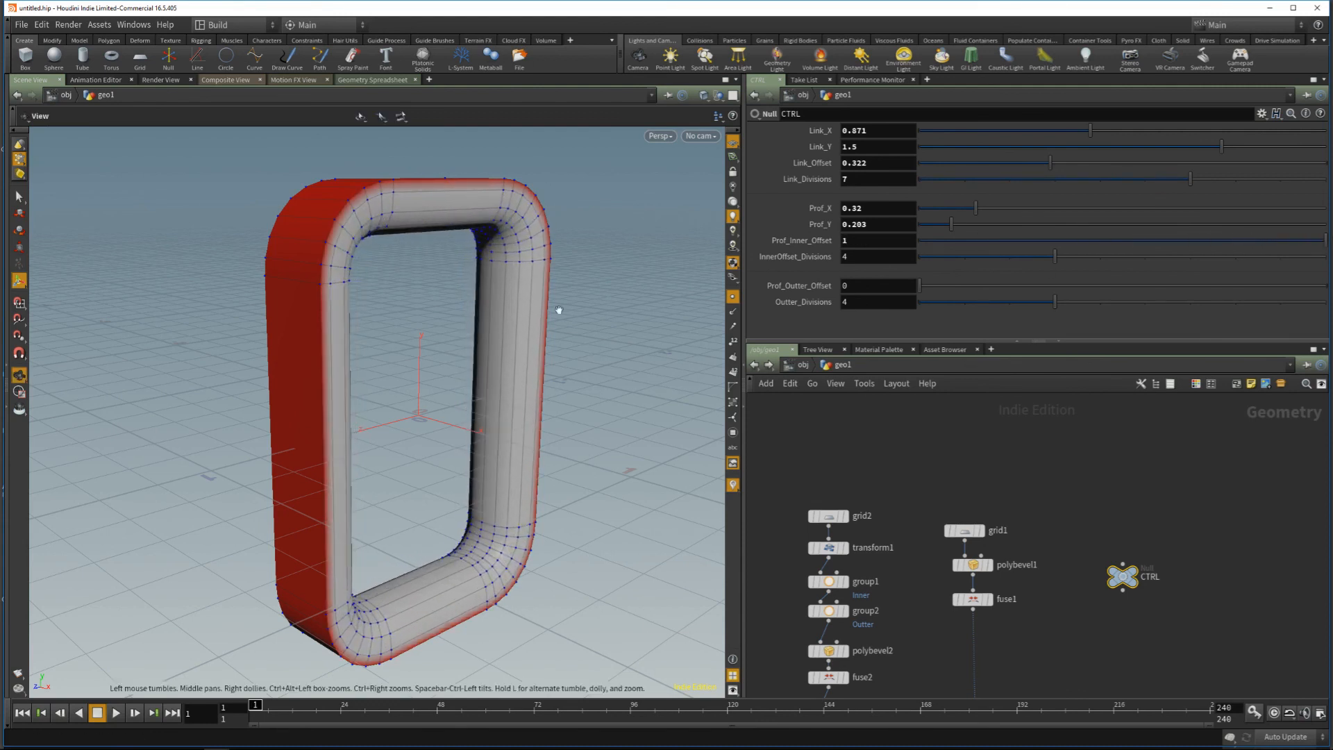
{"action": "scroll", "coordinate": [554, 306], "scroll_direction": "up", "scroll_amount": 6}
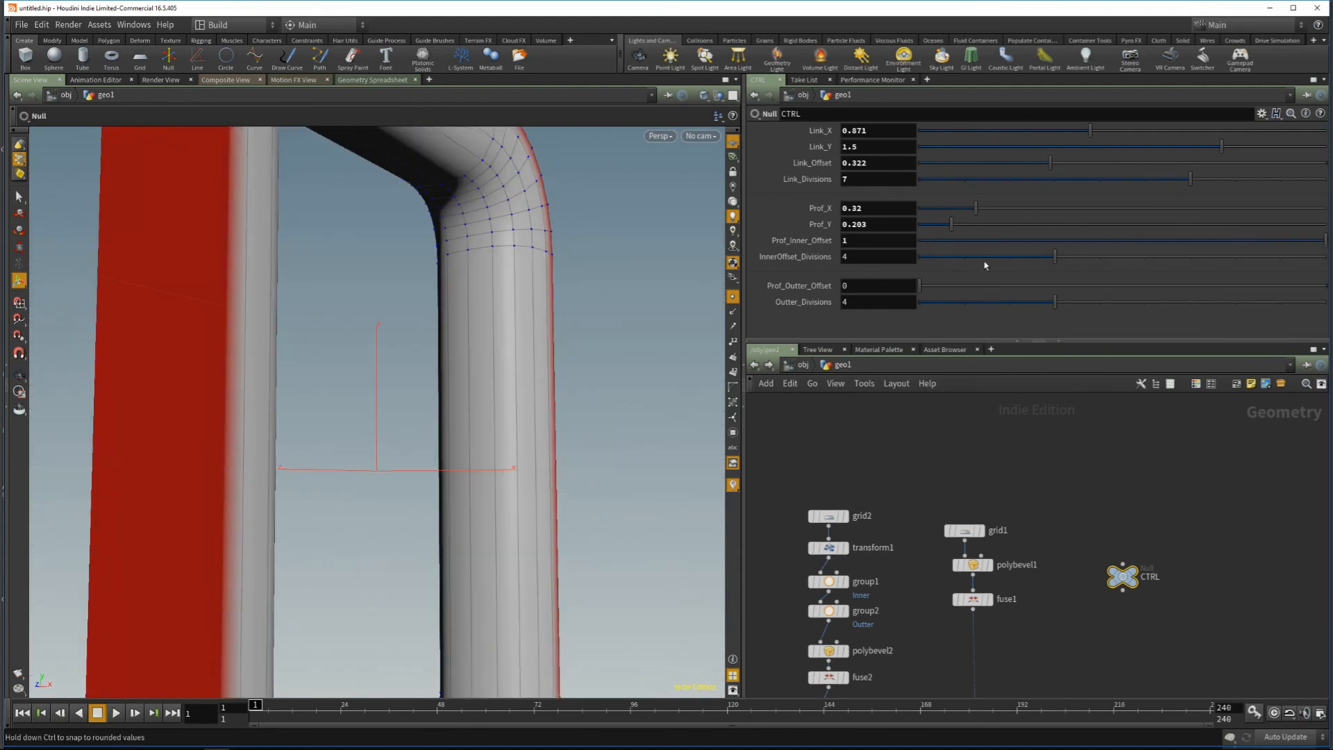
{"action": "left_click_drag", "start_coordinate": [491, 259], "coordinate": [495, 313], "text": "alt"}
{"action": "left_click_drag", "start_coordinate": [1055, 256], "coordinate": [1190, 256]}
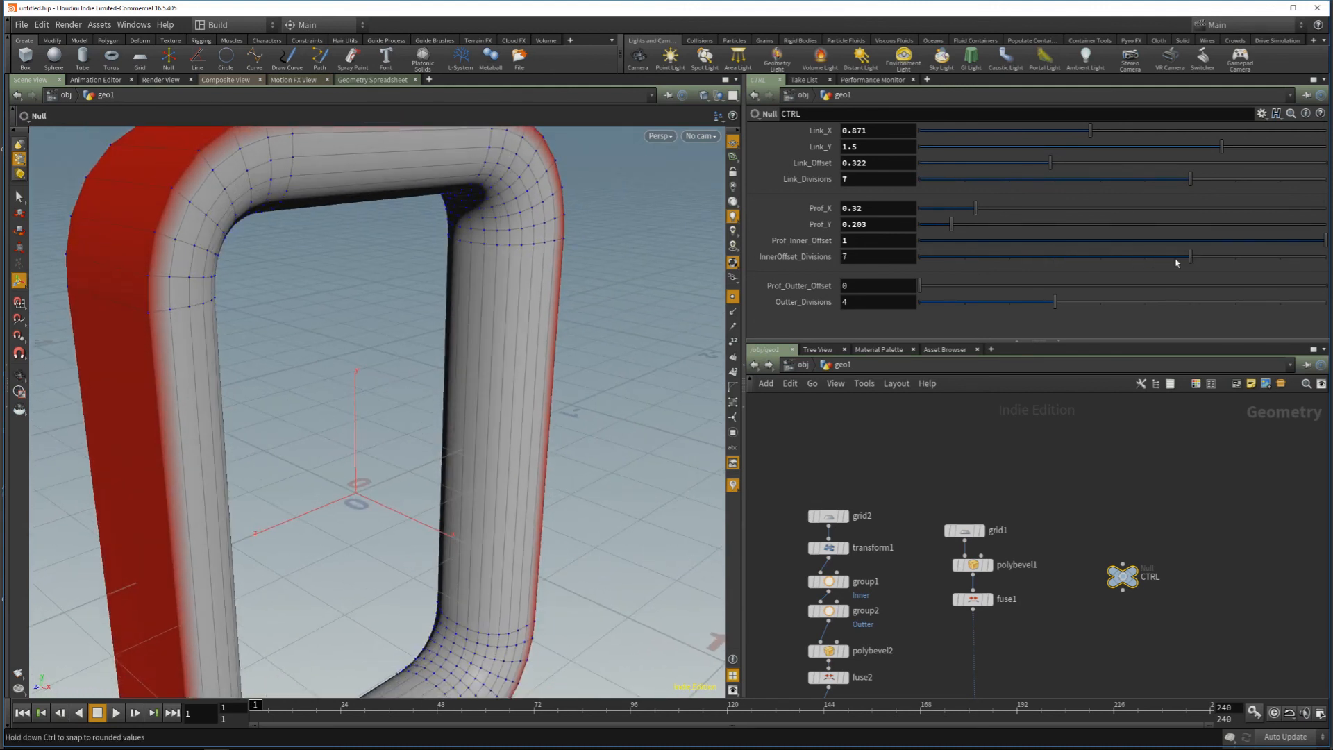
Step: Set CTRL's Prof_Outter_Offset to 0.371 and Outter_Divisions to 2
{"action": "left_click_drag", "start_coordinate": [480, 358], "coordinate": [416, 368]}
{"action": "left_click_drag", "start_coordinate": [920, 285], "coordinate": [947, 298]}
{"action": "scroll", "coordinate": [1001, 434], "scroll_direction": "down", "scroll_amount": 2}
Step: Delete the color1 node between fuse3 and sweep1 and check the uncolored link
{"action": "middle_click_drag", "start_coordinate": [929, 612], "coordinate": [956, 409]}
{"action": "left_click_drag", "start_coordinate": [939, 510], "coordinate": [826, 559]}
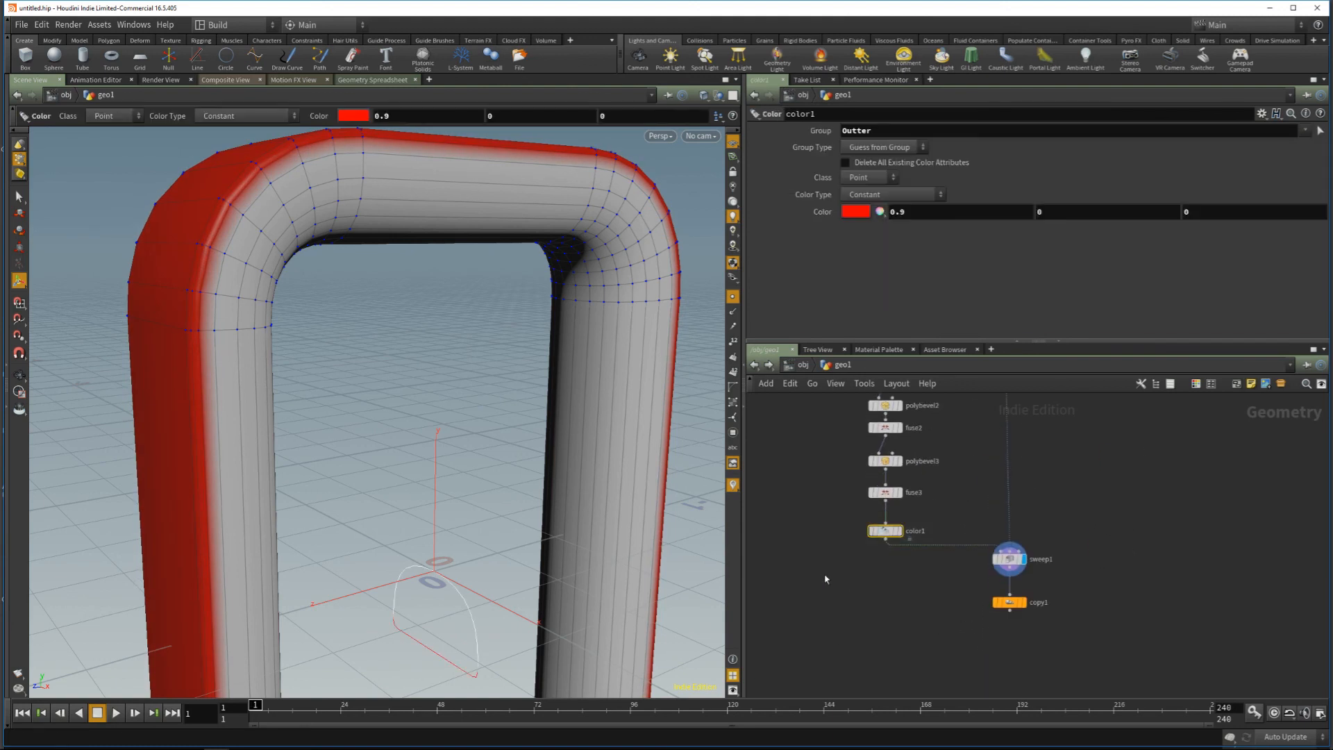
{"action": "key", "text": "Delete"}
{"action": "left_click_drag", "start_coordinate": [419, 404], "coordinate": [365, 314], "text": "alt"}
{"action": "right_click_drag", "start_coordinate": [365, 314], "coordinate": [396, 421], "text": "alt"}
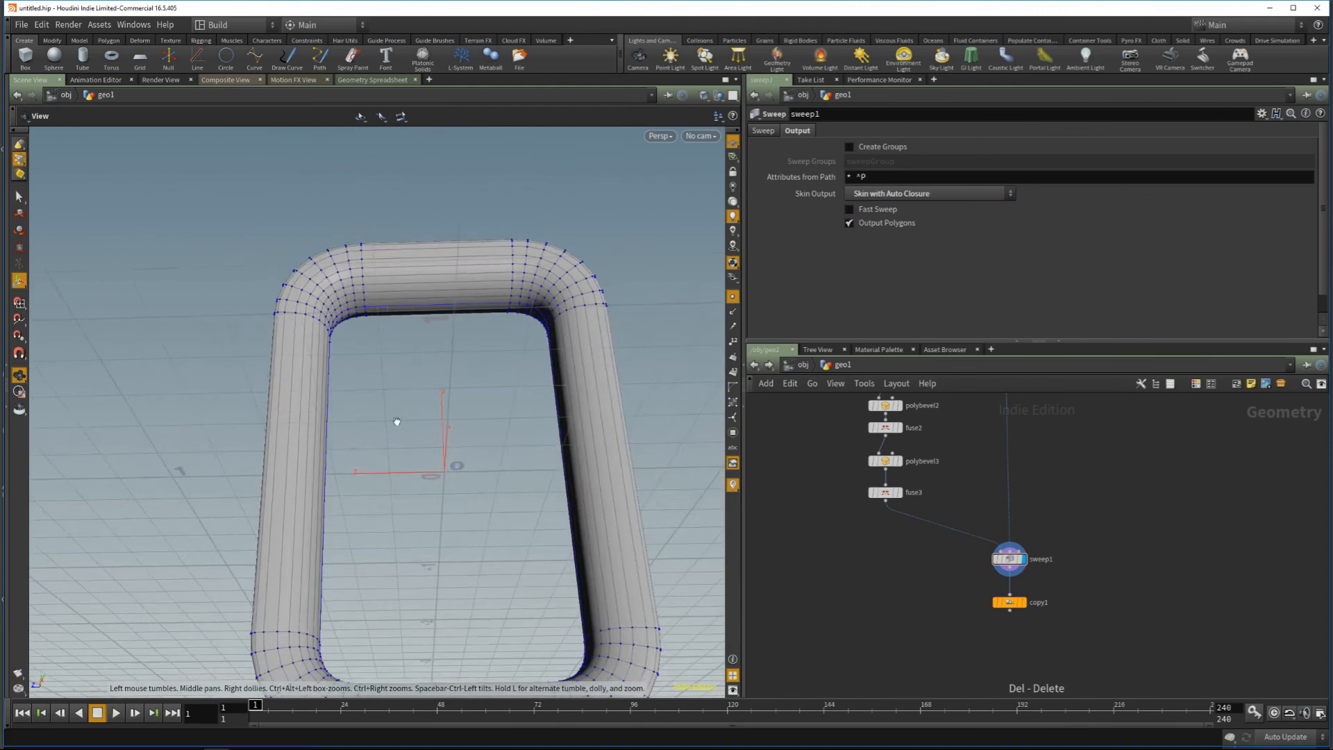
{"action": "left_click_drag", "start_coordinate": [397, 421], "coordinate": [491, 489], "text": "alt"}
{"action": "middle_click_drag", "start_coordinate": [491, 490], "coordinate": [492, 440], "text": "alt"}
{"action": "scroll", "coordinate": [1074, 590], "scroll_direction": "up", "scroll_amount": 2}
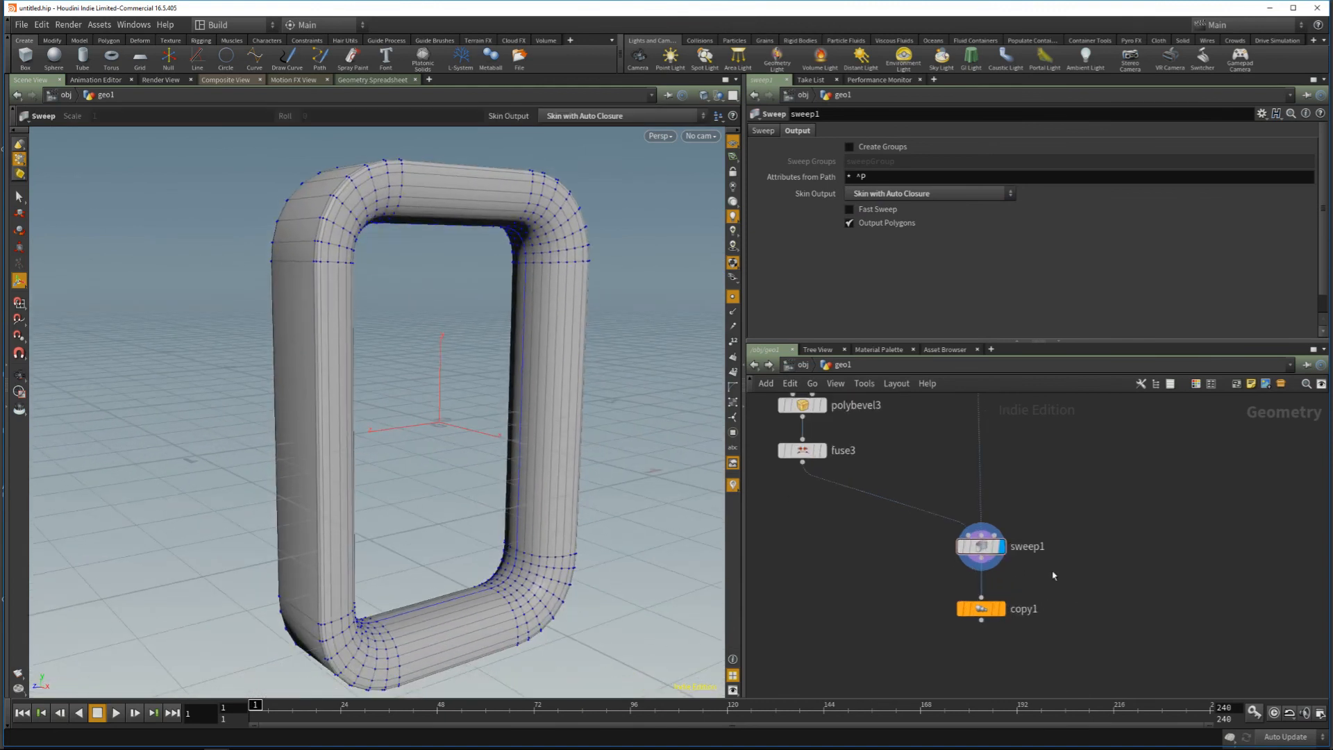
Step: Move sweep1 slightly farther above copy1 and display copy1's chain of links
{"action": "left_click_drag", "start_coordinate": [984, 547], "coordinate": [983, 507]}
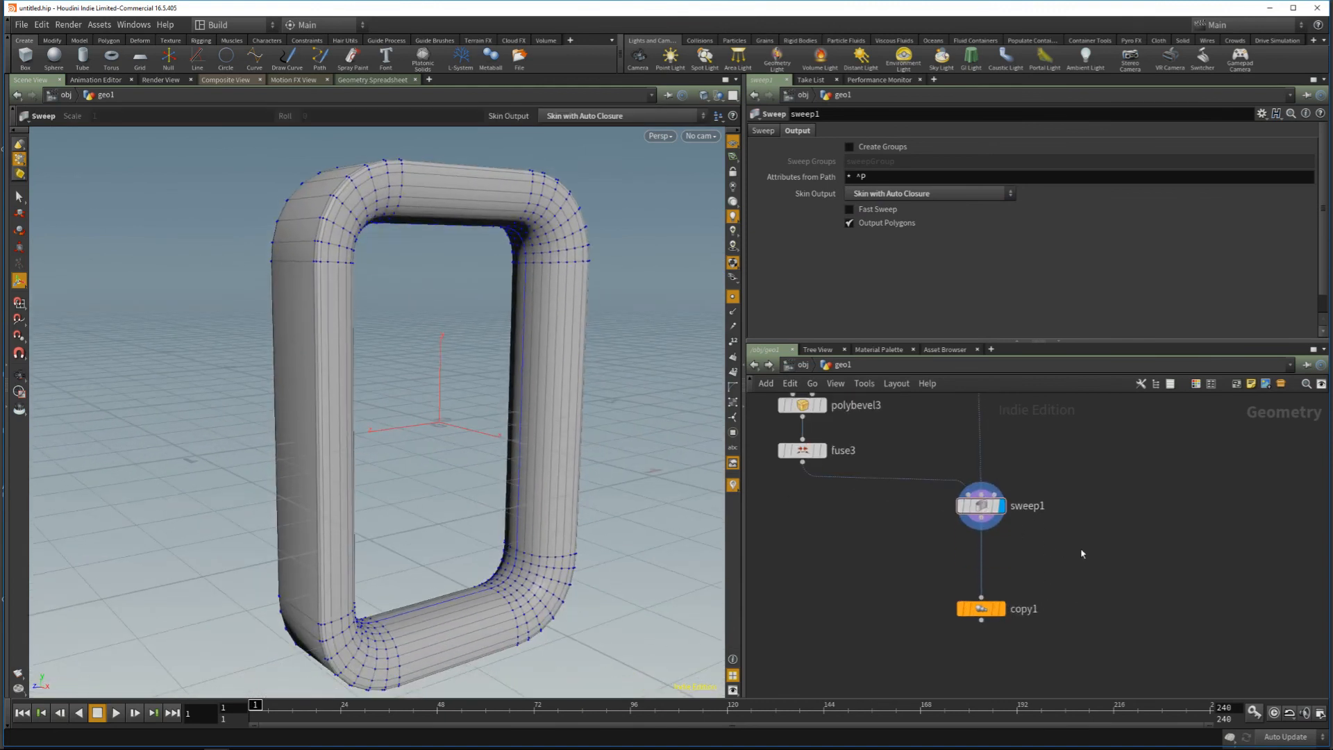
{"action": "left_click", "coordinate": [1000, 608]}
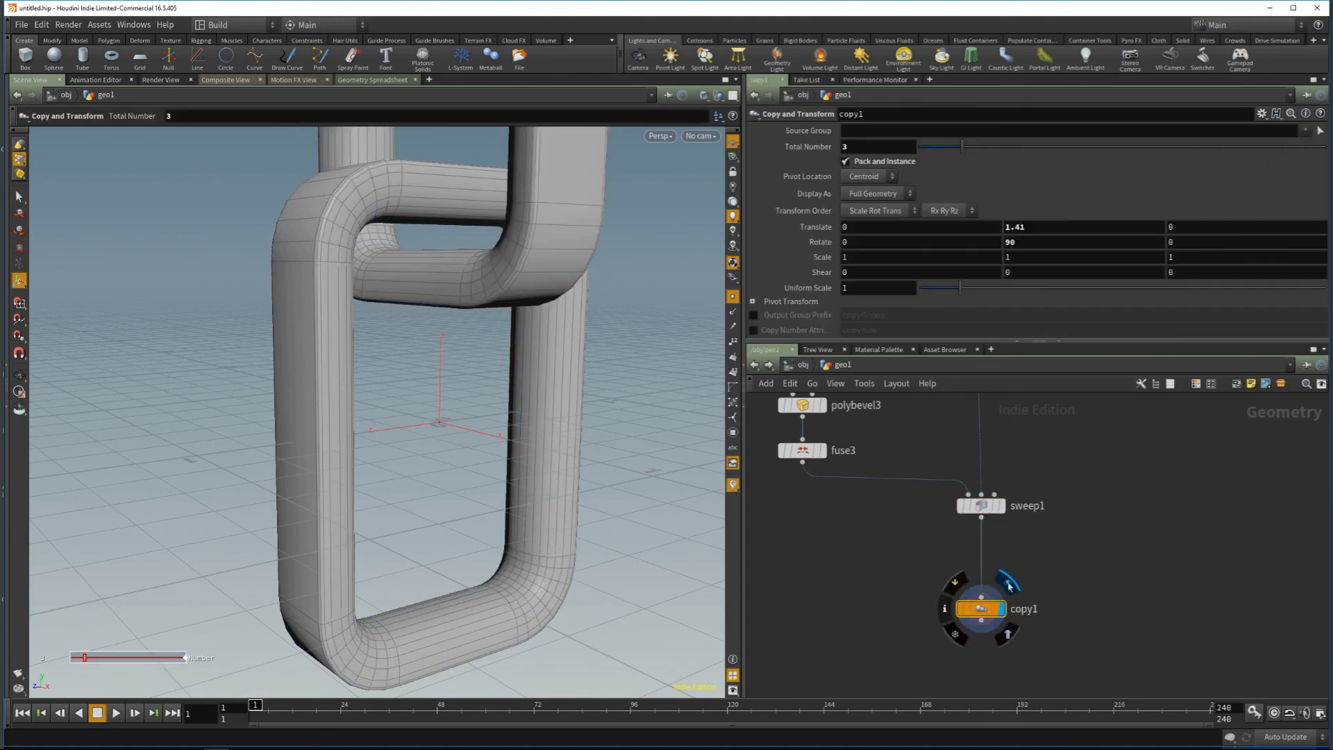
{"action": "left_click_drag", "start_coordinate": [592, 421], "coordinate": [521, 357], "text": "alt"}
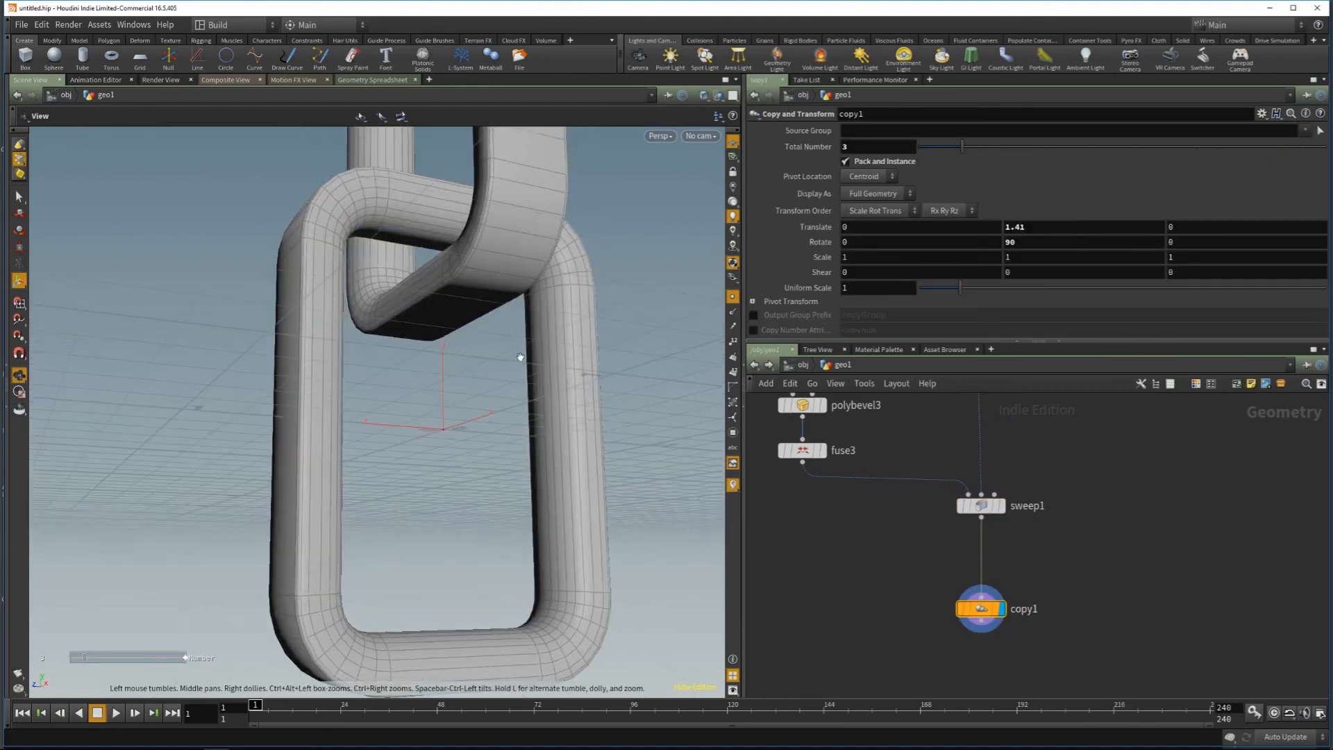
Step: Adjust copy1's Y translation to 1.43 to change the spacing between the links
{"action": "middle_click_drag", "start_coordinate": [521, 357], "coordinate": [476, 426], "text": "alt"}
{"action": "left_click_drag", "start_coordinate": [476, 425], "coordinate": [485, 395], "text": "alt"}
{"action": "middle_click_drag", "start_coordinate": [485, 396], "coordinate": [472, 448], "text": "alt"}
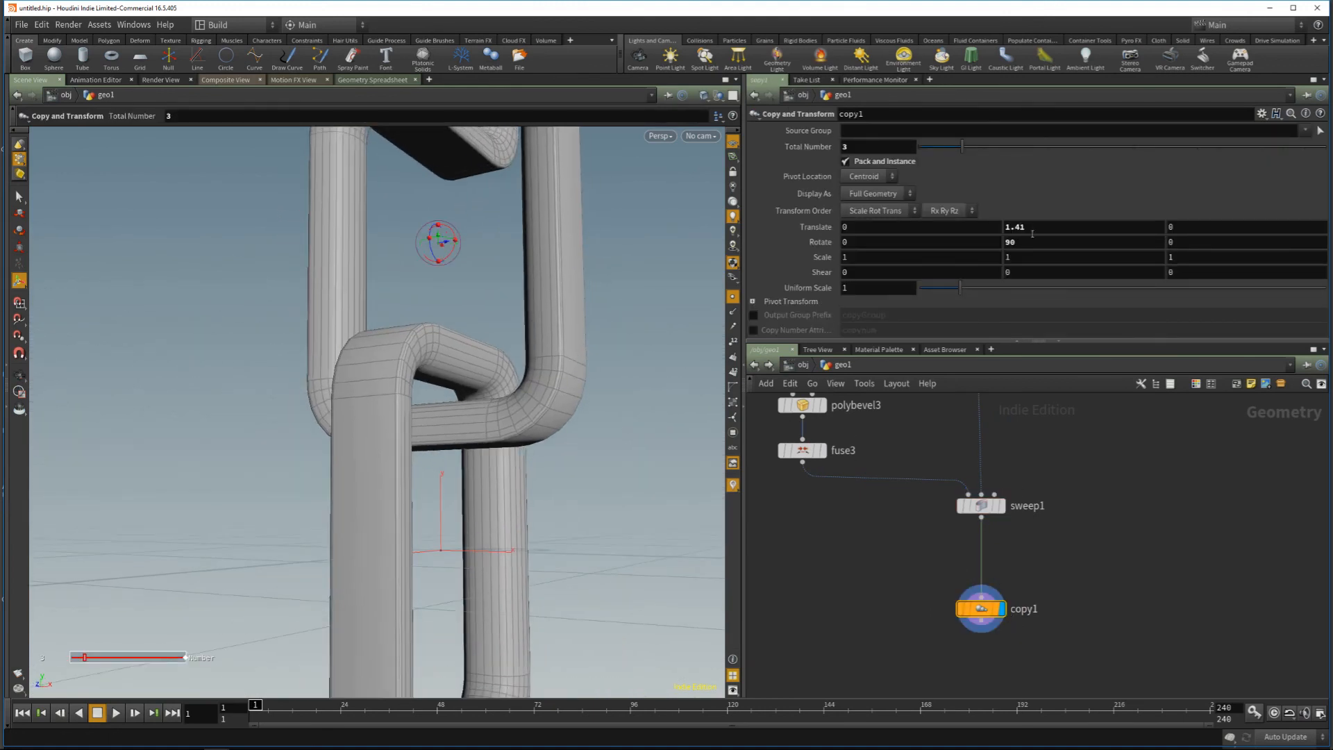
{"action": "left_click_drag", "start_coordinate": [522, 336], "coordinate": [498, 336], "text": "alt"}
{"action": "middle_click_drag", "start_coordinate": [1026, 230], "coordinate": [1041, 263]}
Step: Drive copy1's Y translation with a relative reference to CTRL's Link_Y
{"action": "scroll", "coordinate": [1136, 487], "scroll_direction": "down", "scroll_amount": 3}
{"action": "scroll", "coordinate": [1136, 487], "scroll_direction": "up", "scroll_amount": 8}
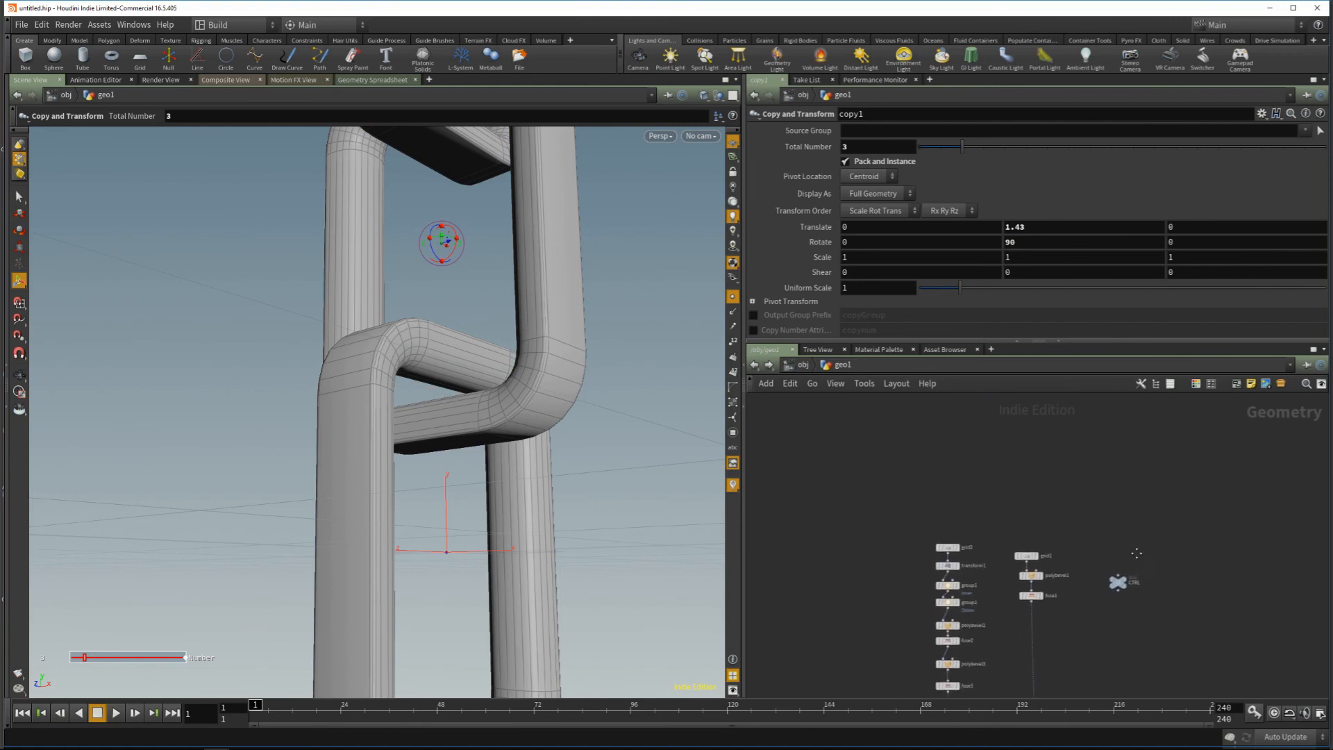
{"action": "middle_click_drag", "start_coordinate": [1085, 542], "coordinate": [1039, 496]}
{"action": "left_click_drag", "start_coordinate": [1218, 492], "coordinate": [1063, 637]}
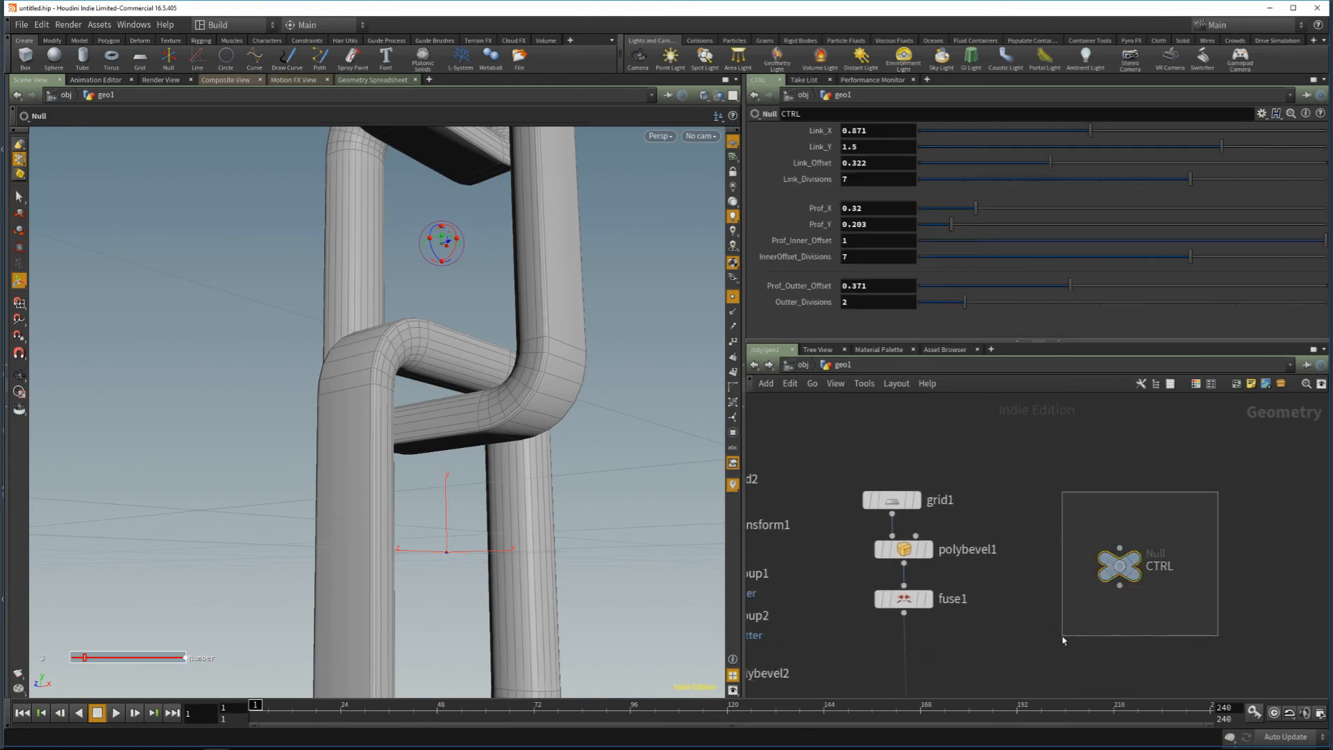
{"action": "right_click", "coordinate": [854, 147]}
{"action": "left_click", "coordinate": [909, 225]}
{"action": "mouse_move", "coordinate": [1004, 684]}
{"action": "middle_mouse_down"}
{"action": "mouse_move", "coordinate": [994, 530]}
{"action": "mouse_move", "coordinate": [1032, 449]}
{"action": "middle_mouse_up"}
{"action": "left_click_drag", "start_coordinate": [1019, 584], "coordinate": [863, 477]}
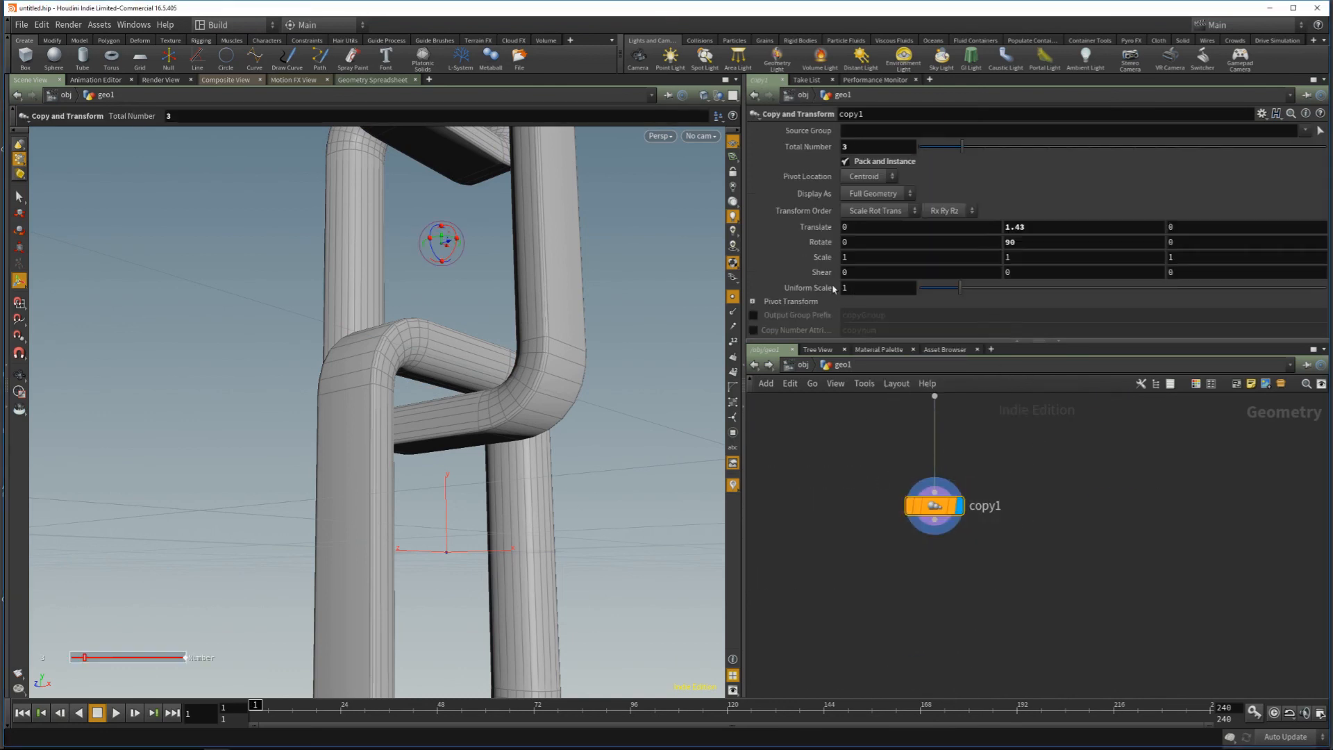
{"action": "right_click", "coordinate": [1042, 227]}
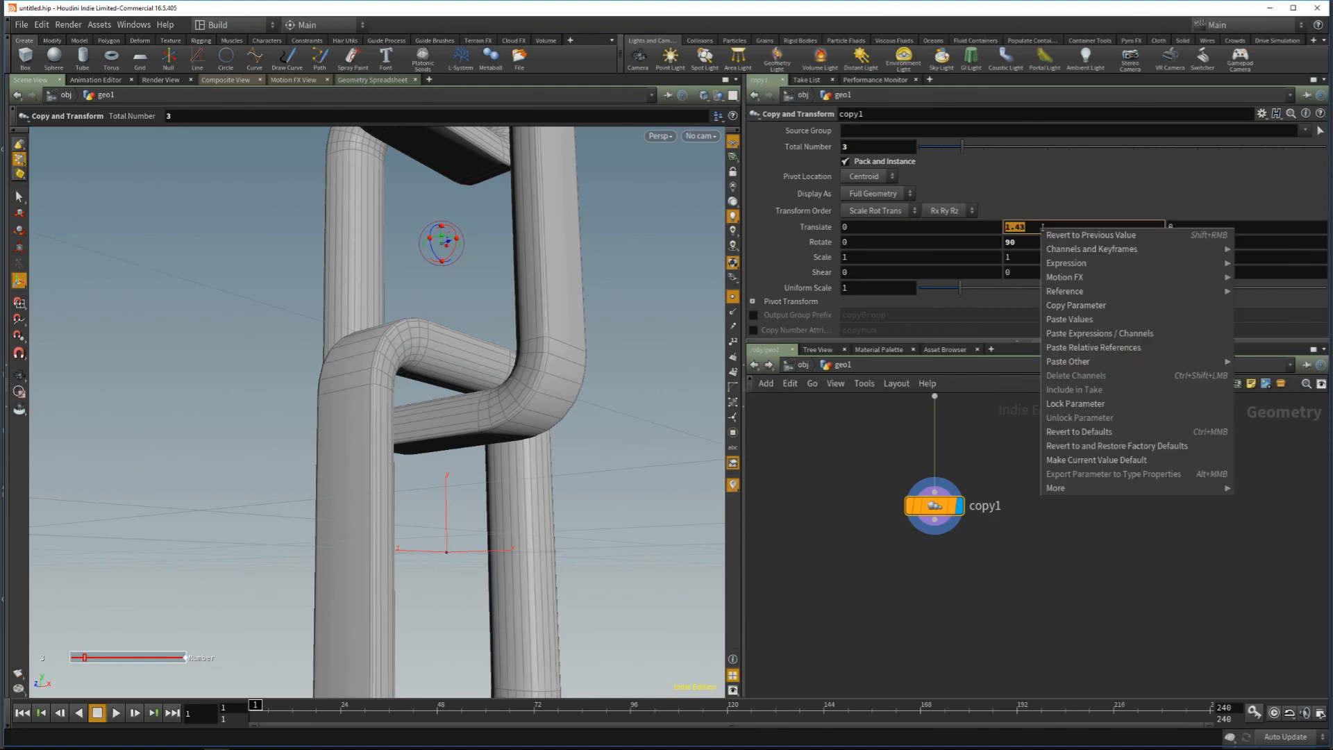
{"action": "left_click", "coordinate": [1111, 345]}
Step: Set CTRL's Link_X to 0.345 and Link_Y to 1.005 and examine the resulting chain
{"action": "left_click_drag", "start_coordinate": [643, 439], "coordinate": [464, 411], "text": "alt"}
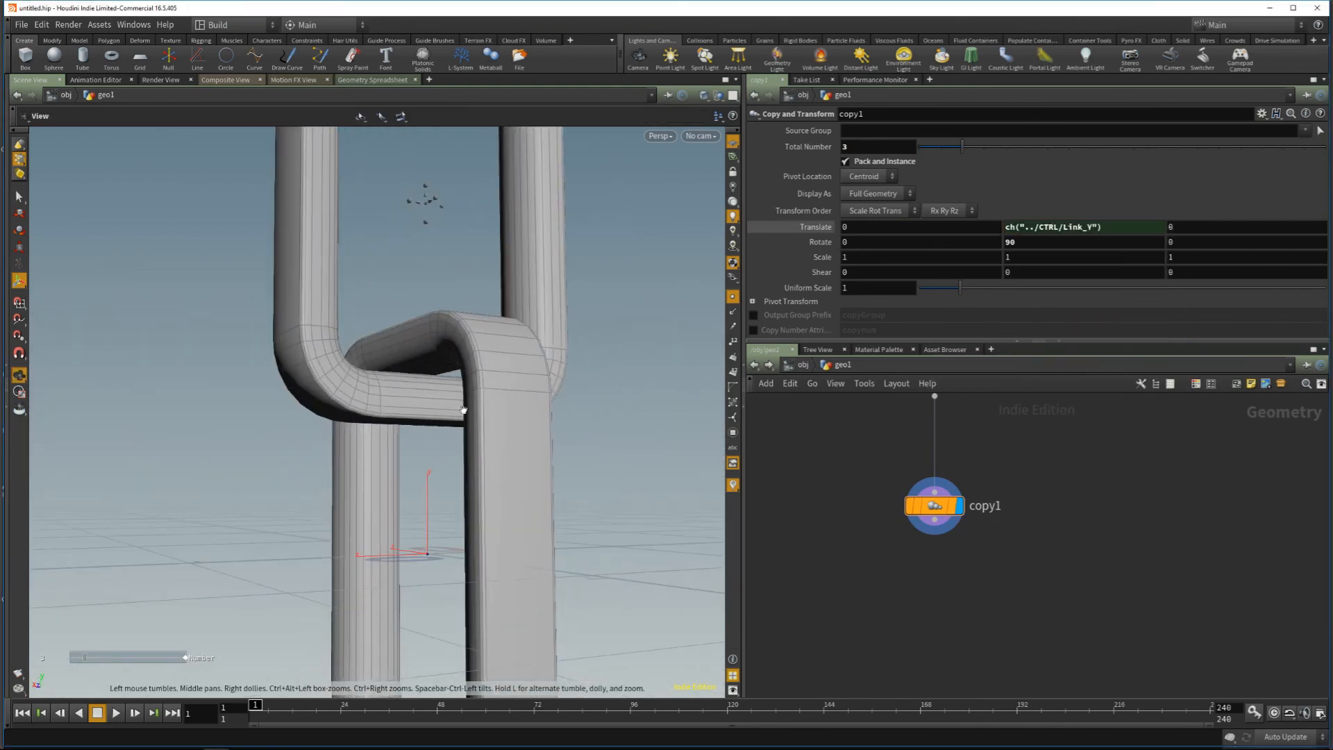
{"action": "right_click_drag", "start_coordinate": [464, 410], "coordinate": [247, 504], "text": "alt"}
{"action": "middle_click_drag", "start_coordinate": [471, 336], "coordinate": [440, 452], "text": "alt"}
{"action": "left_click_drag", "start_coordinate": [440, 452], "coordinate": [490, 438], "text": "alt"}
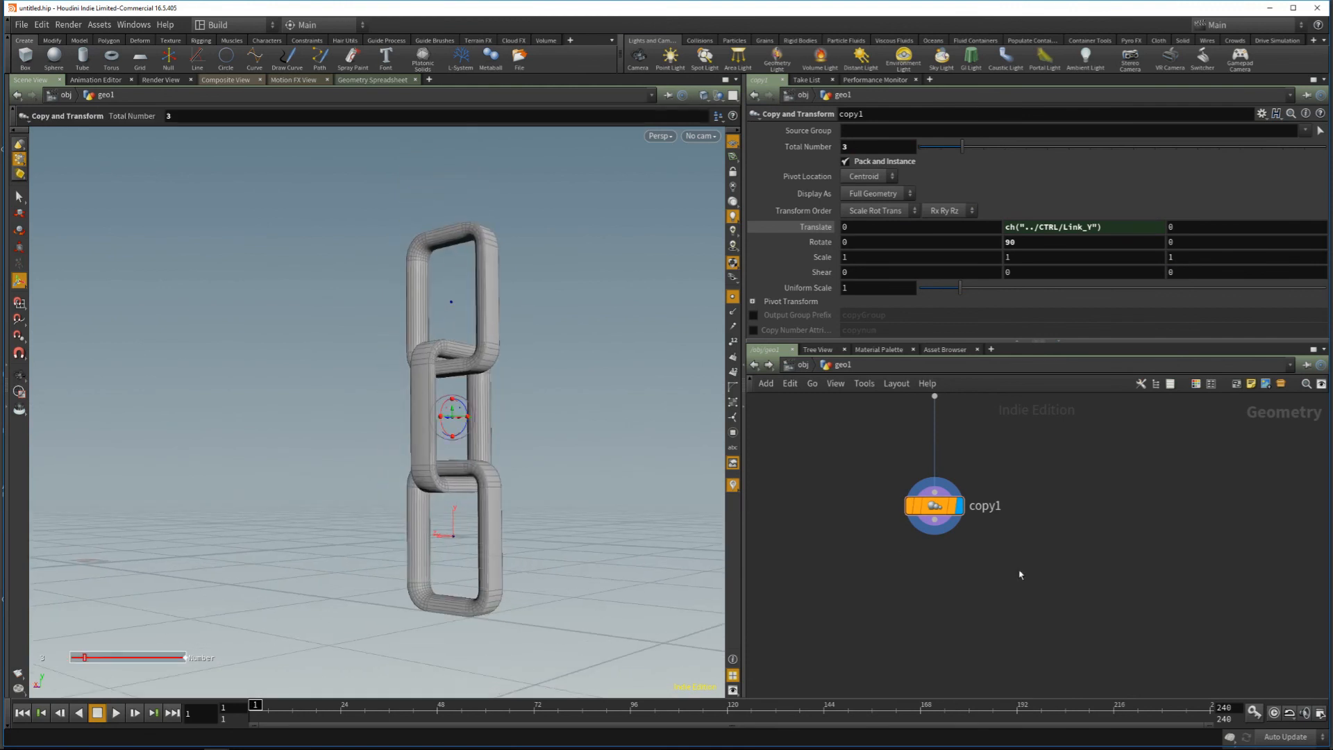
{"action": "middle_click_drag", "start_coordinate": [1038, 430], "coordinate": [1056, 632]}
{"action": "middle_click_drag", "start_coordinate": [1158, 479], "coordinate": [1048, 595]}
{"action": "middle_click_drag", "start_coordinate": [1110, 450], "coordinate": [1065, 595]}
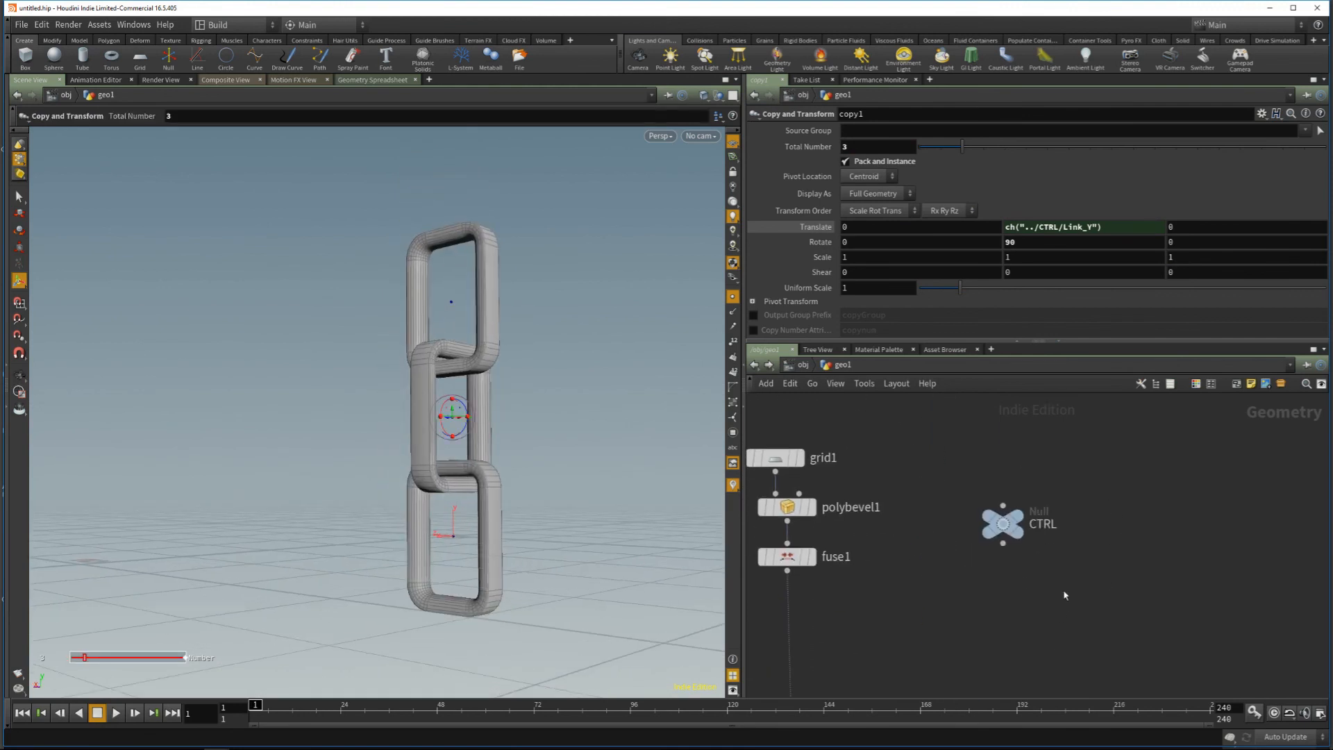
{"action": "left_click_drag", "start_coordinate": [1097, 591], "coordinate": [965, 477]}
{"action": "left_click_drag", "start_coordinate": [1059, 135], "coordinate": [980, 131]}
{"action": "left_click_drag", "start_coordinate": [1222, 147], "coordinate": [1118, 148]}
{"action": "right_click_drag", "start_coordinate": [556, 333], "coordinate": [629, 257], "text": "alt"}
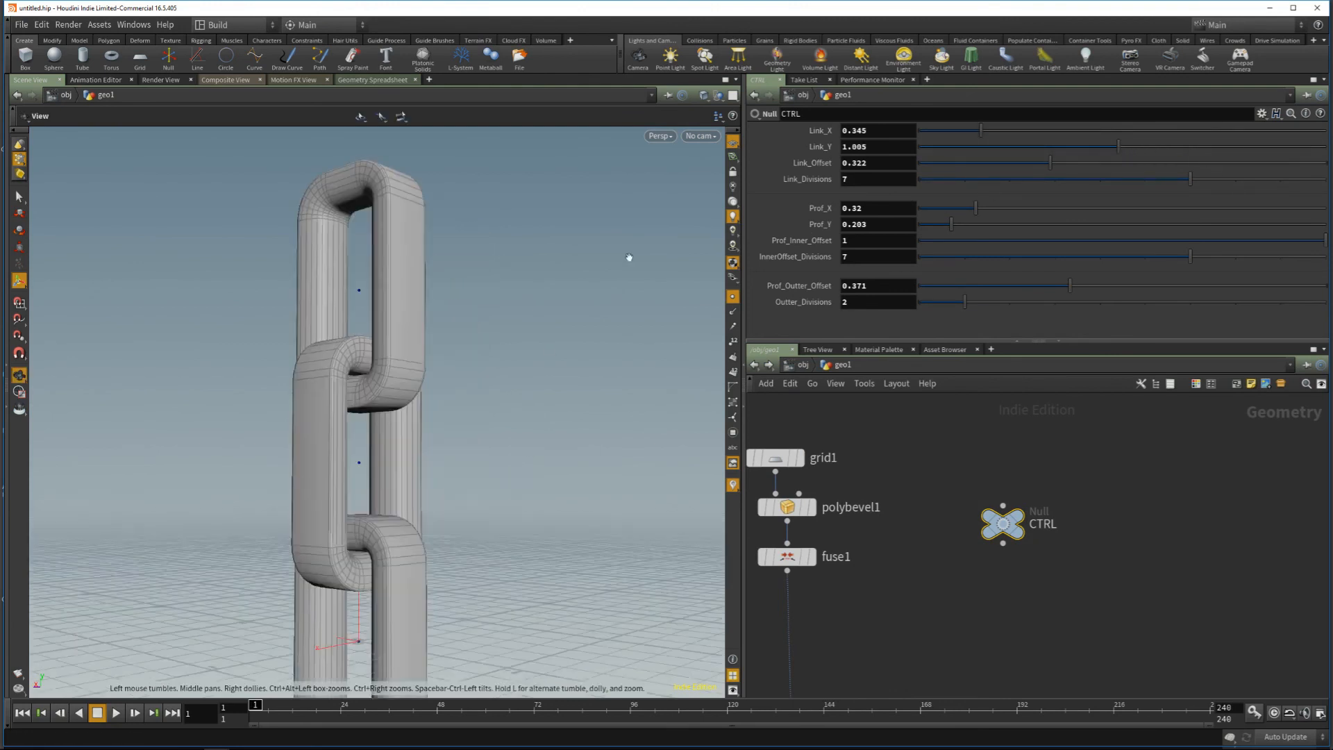
Step: Set CTRL's Link_Offset to 1, Prof_X to 0.305 and Prof_Y to 0.238 and inspect the rounder links
{"action": "left_click_drag", "start_coordinate": [629, 257], "coordinate": [438, 438], "text": "alt"}
{"action": "middle_click_drag", "start_coordinate": [438, 438], "coordinate": [486, 444], "text": "alt"}
{"action": "right_click_drag", "start_coordinate": [486, 444], "coordinate": [451, 375], "text": "alt"}
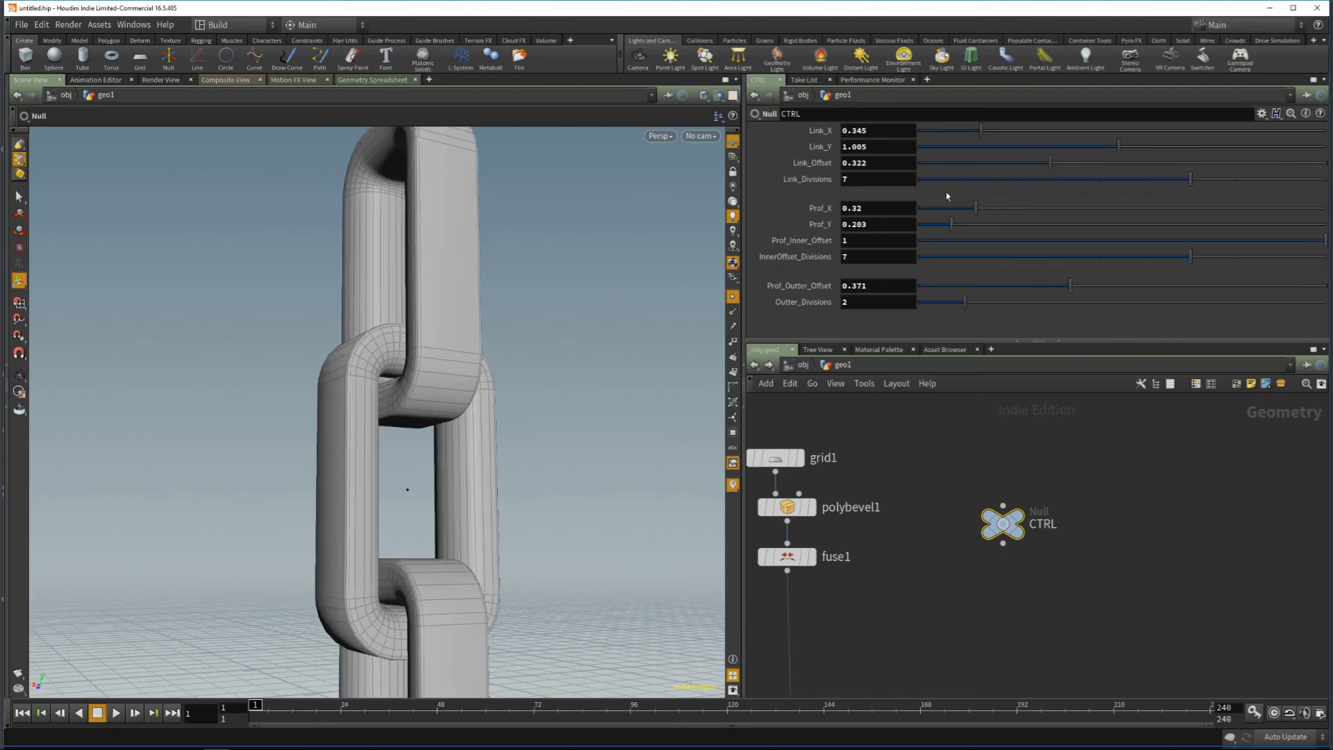
{"action": "left_click_drag", "start_coordinate": [1068, 163], "coordinate": [1327, 163]}
{"action": "left_click_drag", "start_coordinate": [1156, 165], "coordinate": [1327, 175]}
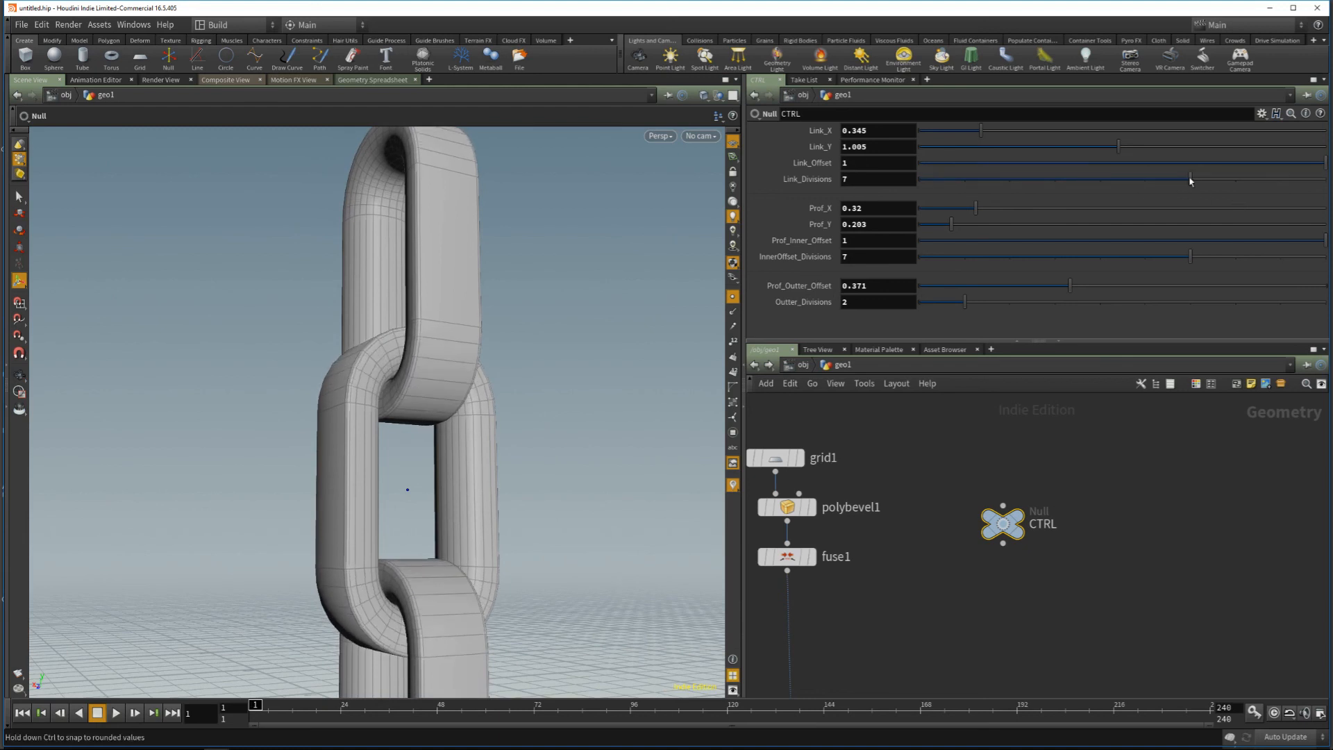
{"action": "left_click_drag", "start_coordinate": [1012, 212], "coordinate": [958, 224]}
{"action": "key", "text": "space"}
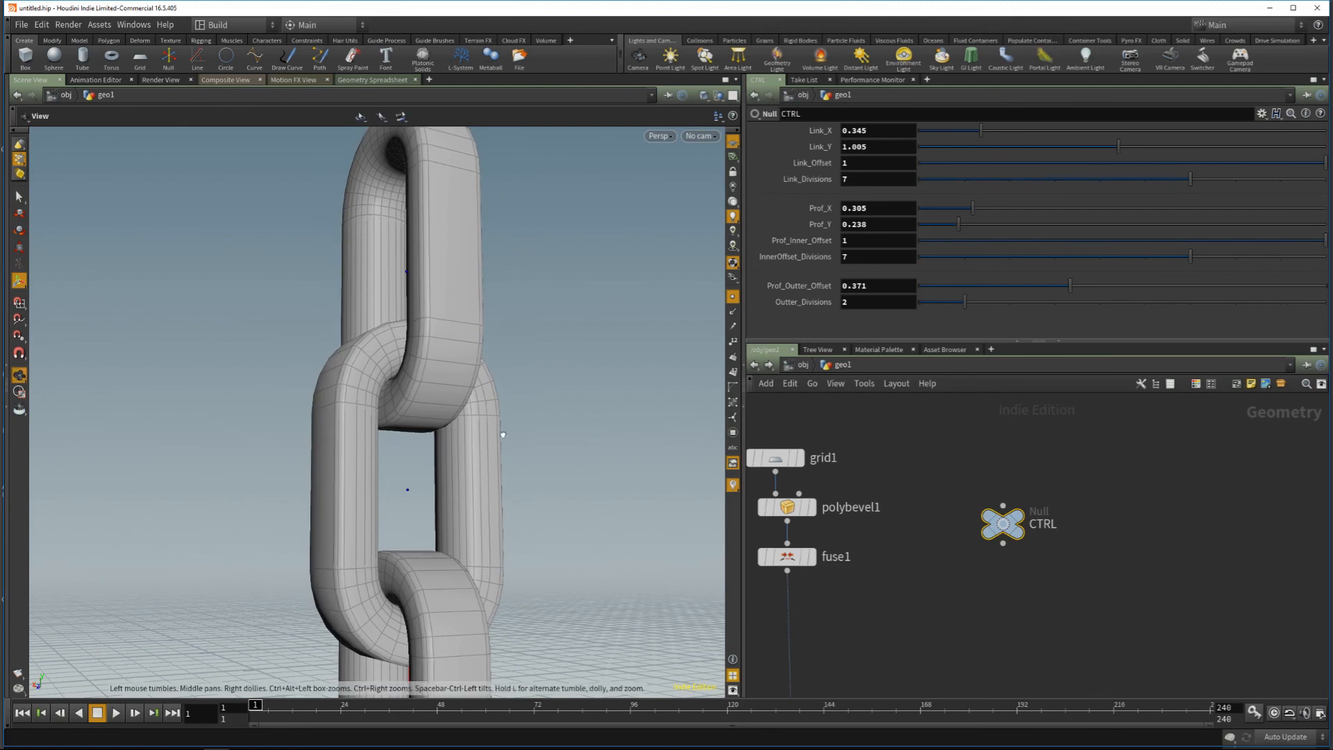
{"action": "left_click_drag", "start_coordinate": [503, 434], "coordinate": [439, 464], "text": "alt"}
Step: Set copy1's total number of copies to 16 to lengthen the chain
{"action": "scroll", "coordinate": [1053, 621], "scroll_direction": "down", "scroll_amount": 5}
{"action": "middle_click_drag", "start_coordinate": [1030, 641], "coordinate": [1068, 399]}
{"action": "scroll", "coordinate": [1031, 588], "scroll_direction": "up", "scroll_amount": 4}
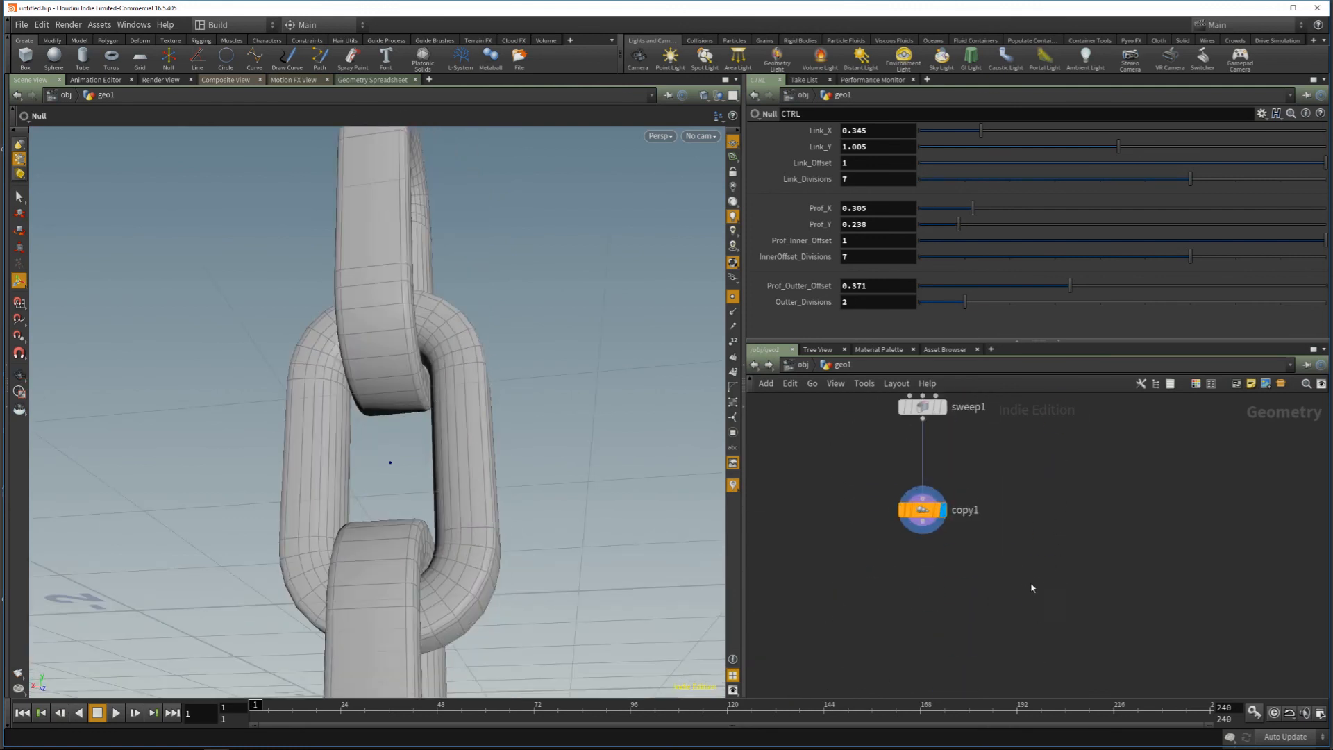
{"action": "left_click", "coordinate": [922, 511]}
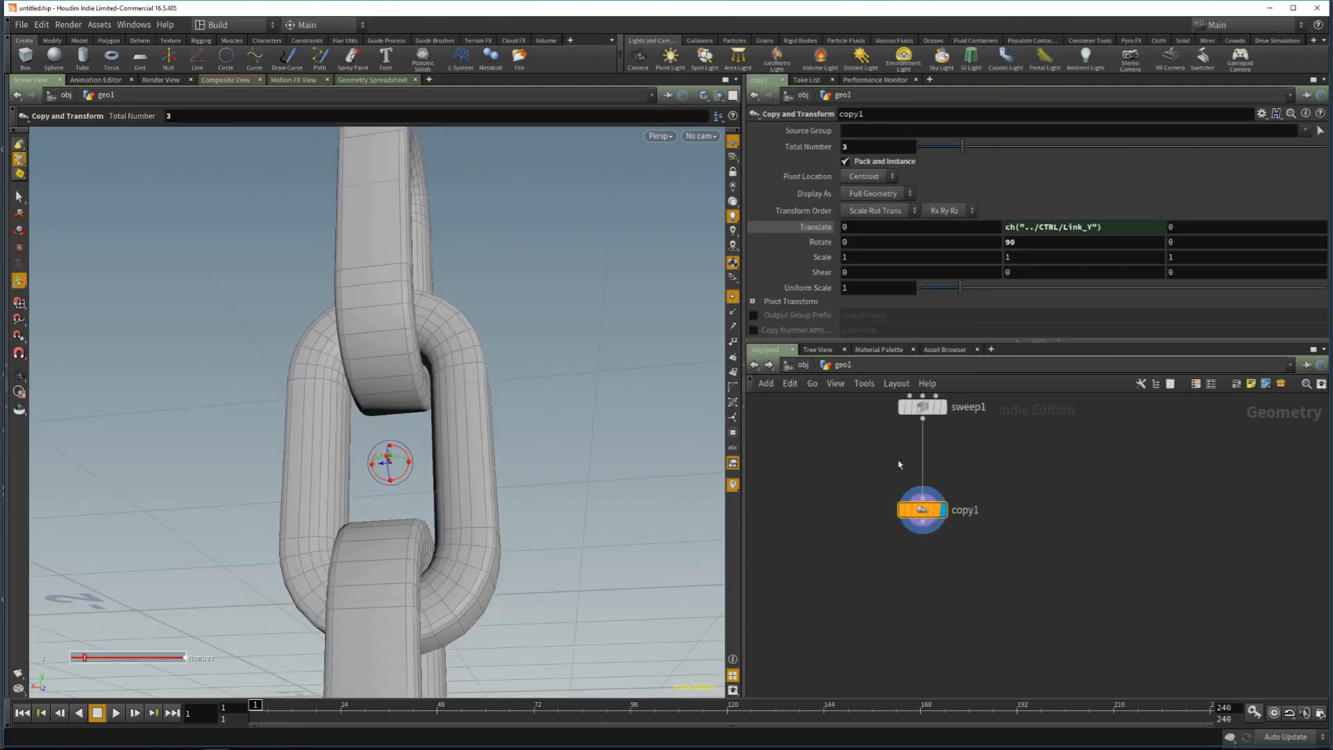
{"action": "left_click", "coordinate": [883, 146]}
{"action": "type", "text": "16"}
{"action": "key", "text": "Return"}
{"action": "left_click_drag", "start_coordinate": [659, 341], "coordinate": [581, 370], "text": "alt"}
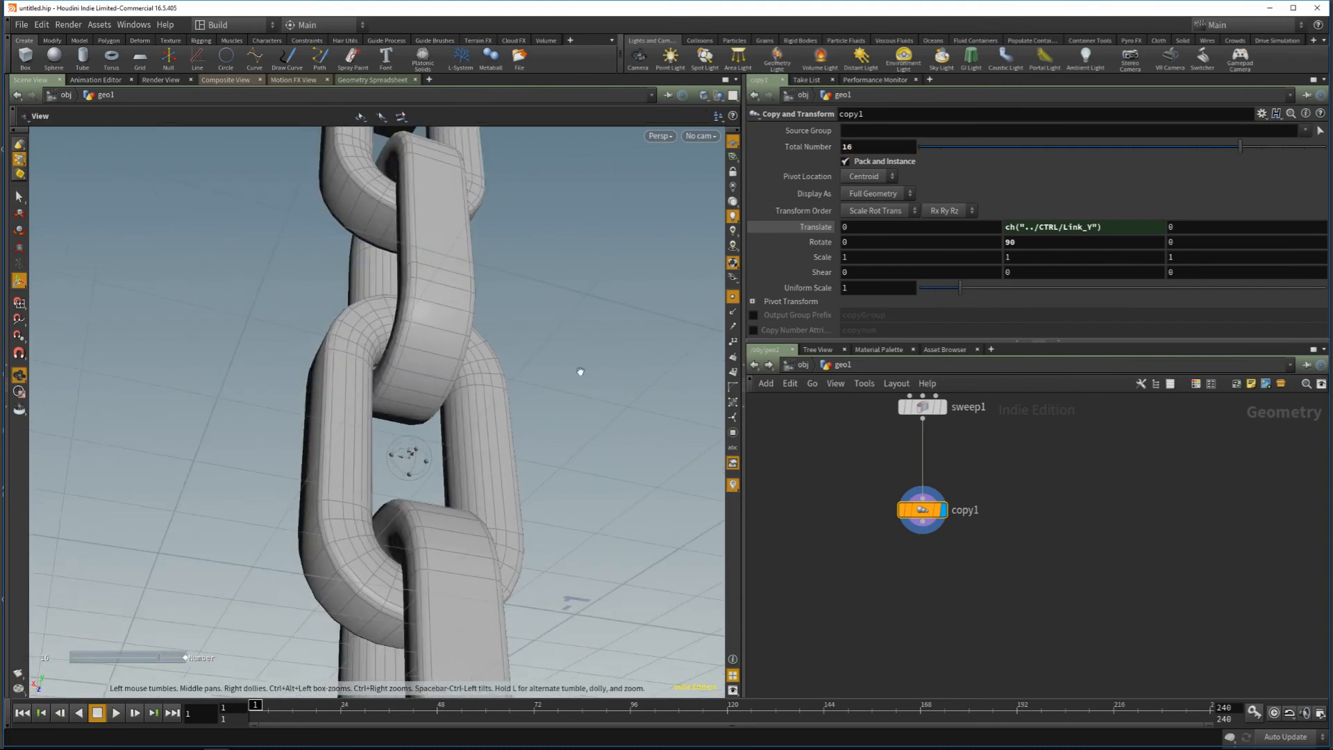
Step: Set copy1's Y rotation to 93 to twist the chain progressively along its length
{"action": "key", "text": "space+g"}
{"action": "left_click_drag", "start_coordinate": [491, 386], "coordinate": [409, 389], "text": "alt"}
{"action": "right_click_drag", "start_coordinate": [410, 389], "coordinate": [467, 278], "text": "alt"}
{"action": "left_click_drag", "start_coordinate": [466, 277], "coordinate": [432, 391], "text": "alt"}
{"action": "right_click_drag", "start_coordinate": [487, 423], "coordinate": [538, 267], "text": "alt"}
{"action": "left_click_drag", "start_coordinate": [539, 267], "coordinate": [563, 408], "text": "alt"}
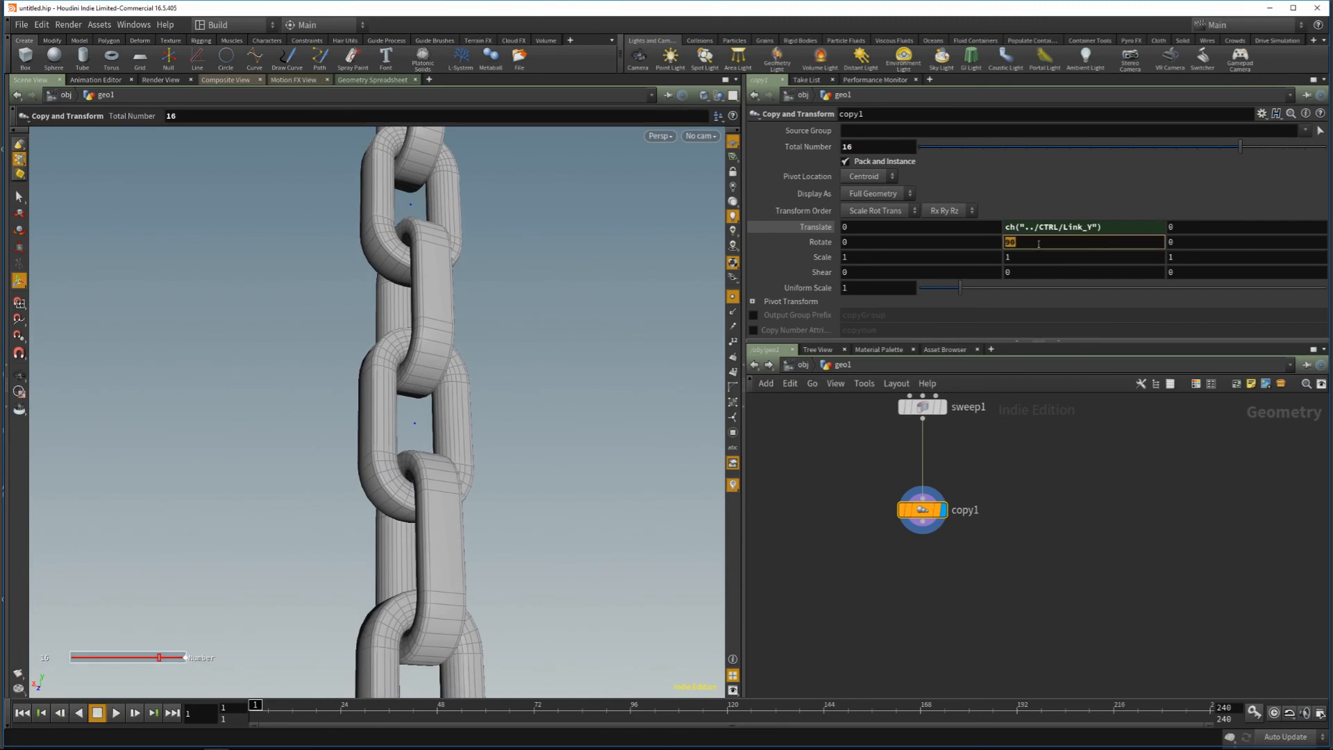
{"action": "left_click", "coordinate": [1039, 243]}
{"action": "type", "text": "93"}
{"action": "key", "text": "Return"}
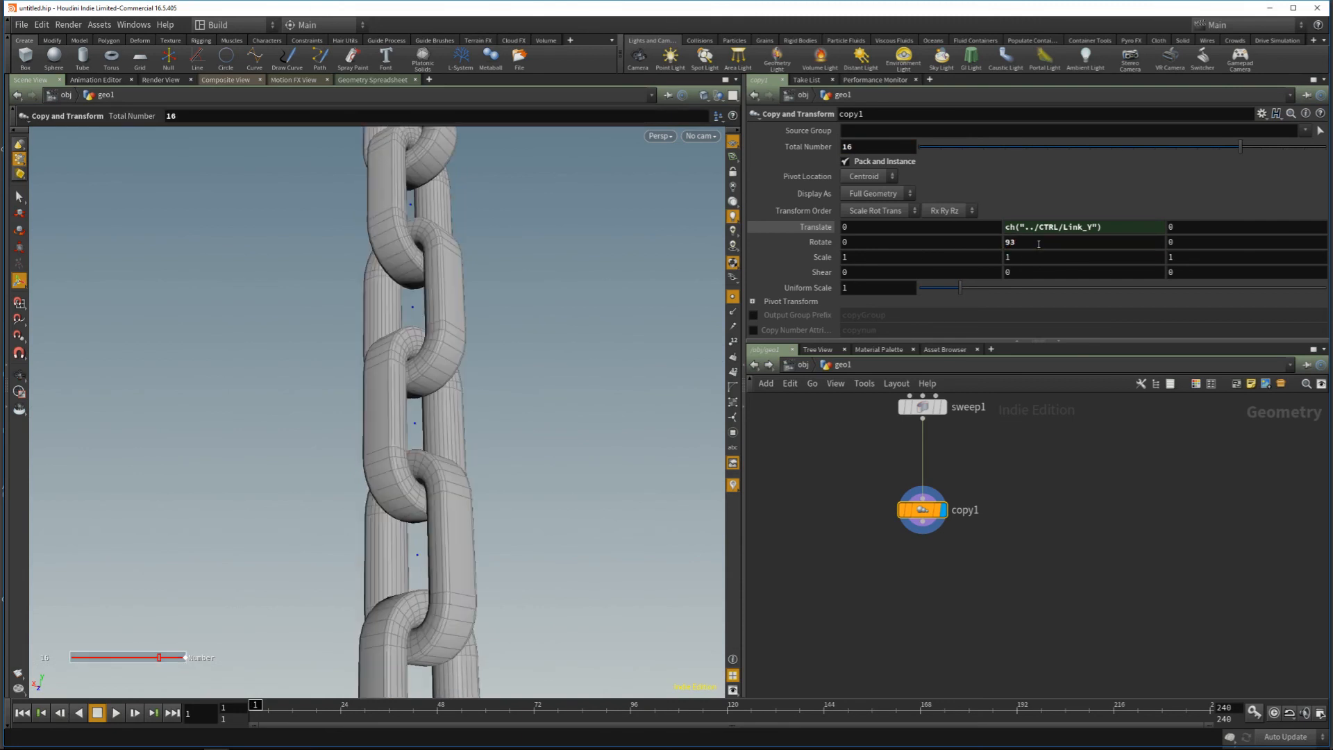
Step: Set copy1's Y rotation to 87 and examine the twist along the whole chain
{"action": "key", "text": "Return"}
{"action": "left_click_drag", "start_coordinate": [620, 317], "coordinate": [332, 537], "text": "alt"}
{"action": "right_click_drag", "start_coordinate": [372, 522], "coordinate": [377, 503], "text": "alt"}
{"action": "middle_click_drag", "start_coordinate": [377, 503], "coordinate": [369, 421], "text": "alt"}
{"action": "mouse_move", "coordinate": [368, 421]}
{"action": "left_mouse_down", "text": "alt"}
{"action": "mouse_move", "coordinate": [411, 538]}
{"action": "mouse_move", "coordinate": [407, 408]}
{"action": "mouse_move", "coordinate": [379, 419]}
{"action": "left_mouse_up", "text": "alt"}
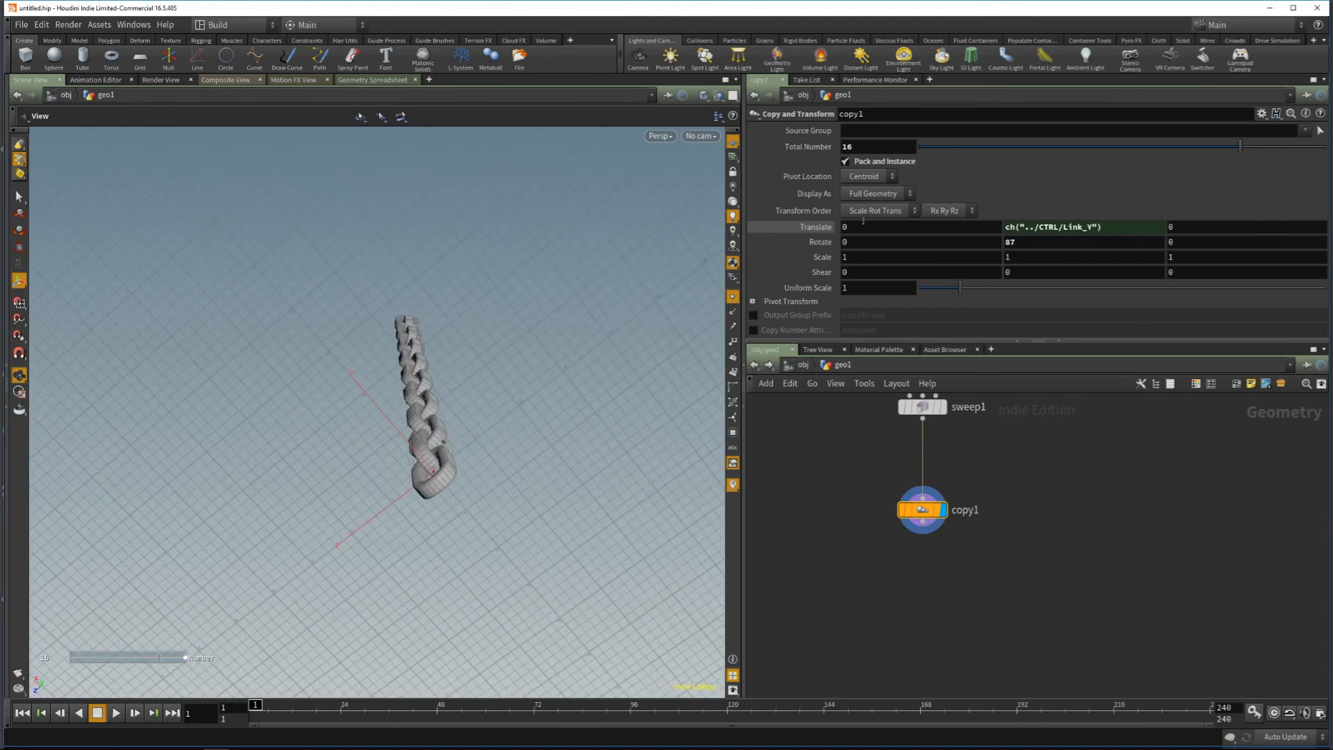
Step: Set copy1's total number of copies to 250 and look along the very long chain
{"action": "left_click", "coordinate": [872, 146]}
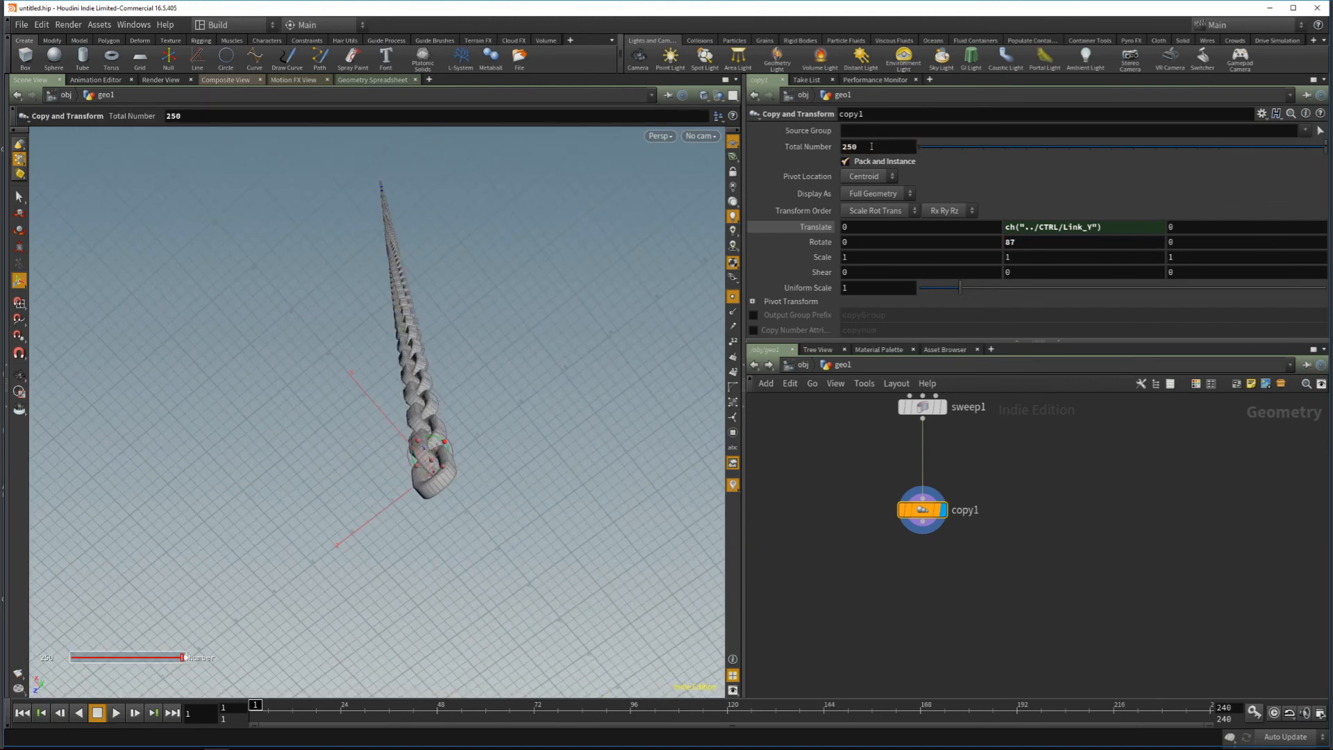
{"action": "left_click_drag", "start_coordinate": [514, 365], "coordinate": [470, 361], "text": "alt"}
{"action": "right_click_drag", "start_coordinate": [470, 360], "coordinate": [549, 386], "text": "alt"}
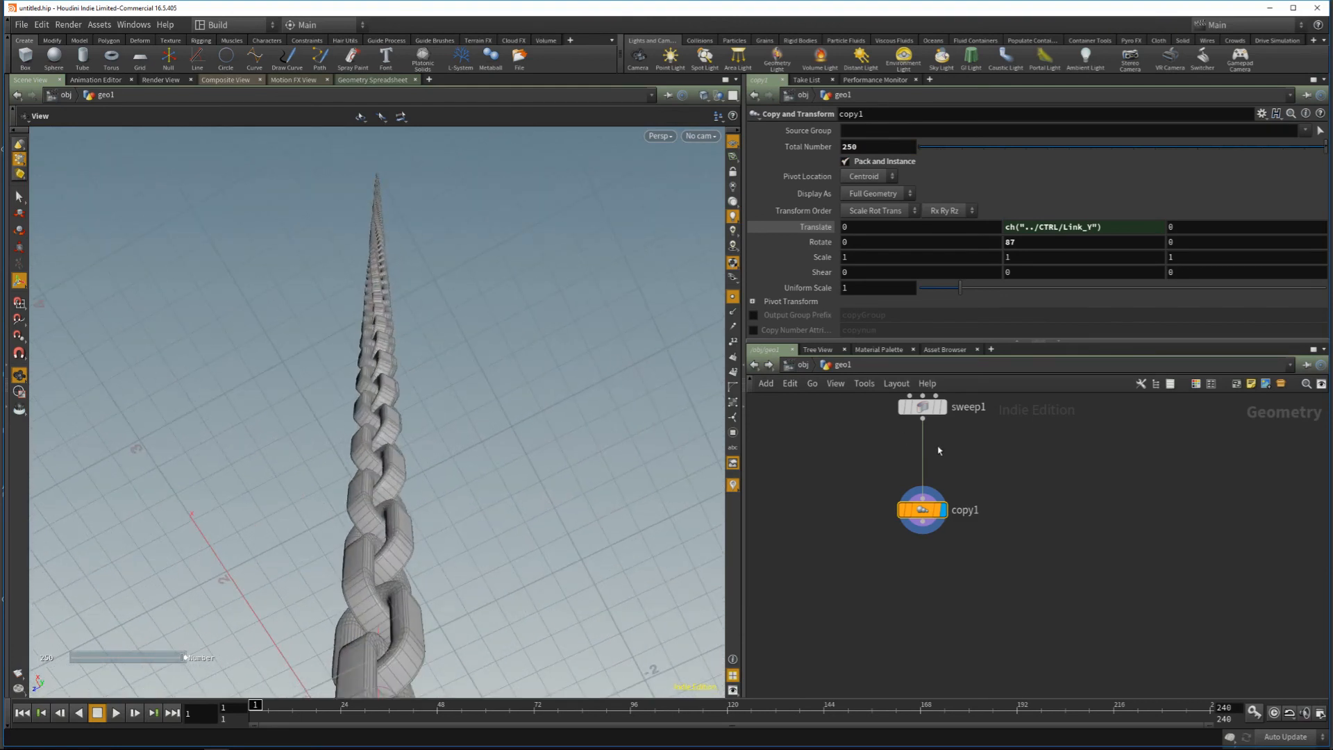
Step: Enlarge the network editor and review the chain's node network alongside the finished links
{"action": "middle_click_drag", "start_coordinate": [1011, 429], "coordinate": [1015, 613]}
{"action": "scroll", "coordinate": [1031, 590], "scroll_direction": "down", "scroll_amount": 5}
{"action": "scroll", "coordinate": [1024, 513], "scroll_direction": "up", "scroll_amount": 3}
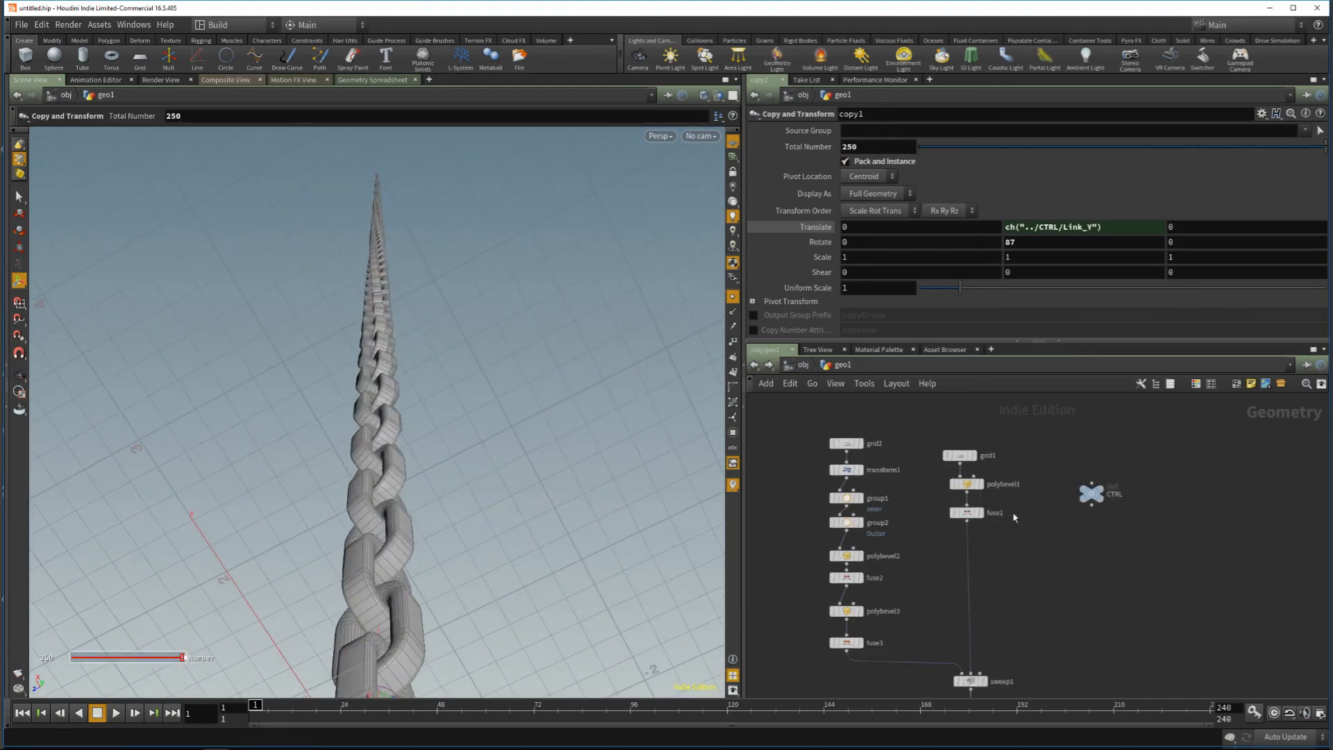
{"action": "middle_click_drag", "start_coordinate": [1022, 503], "coordinate": [1059, 475]}
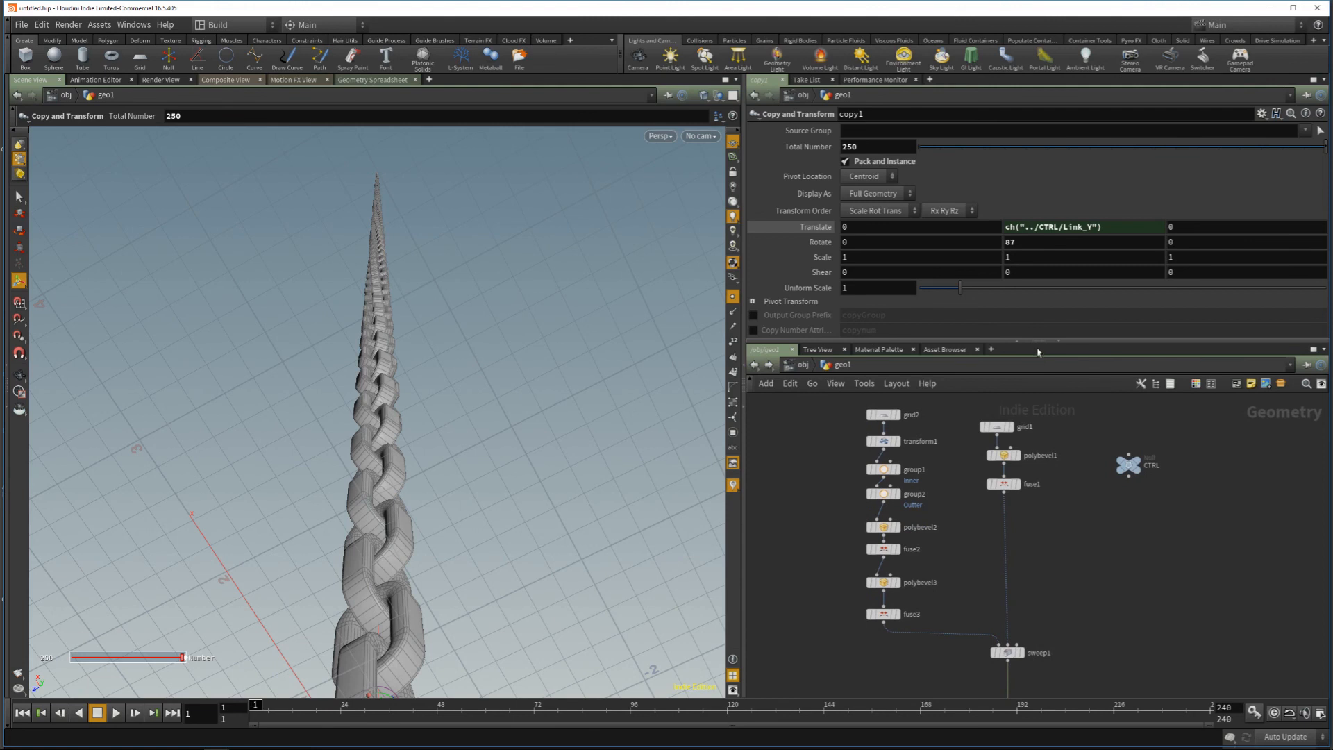
{"action": "left_click_drag", "start_coordinate": [1041, 334], "coordinate": [1041, 268]}
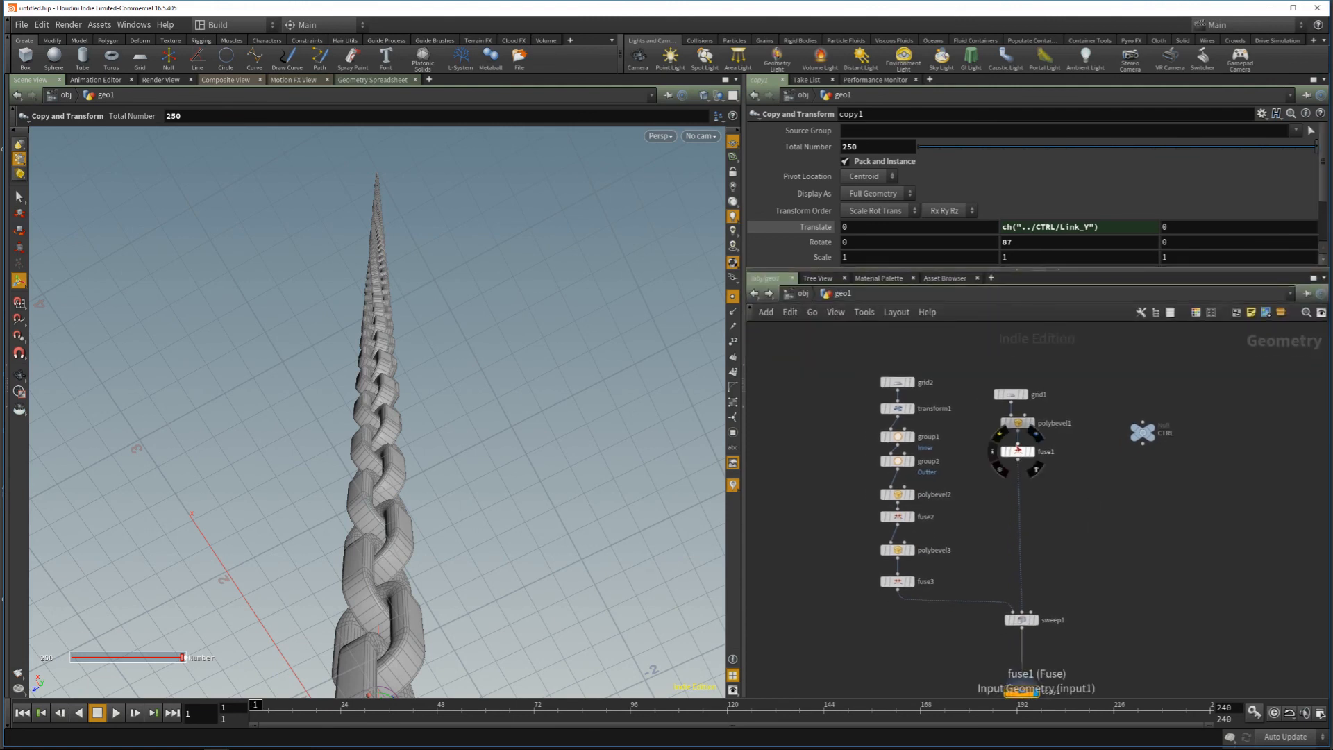
{"action": "left_click_drag", "start_coordinate": [1019, 456], "coordinate": [1023, 491]}
{"action": "mouse_move", "coordinate": [1023, 427]}
{"action": "left_mouse_down"}
{"action": "mouse_move", "coordinate": [1023, 442]}
{"action": "mouse_move", "coordinate": [1026, 412]}
{"action": "left_mouse_up"}
{"action": "middle_click_drag", "start_coordinate": [1116, 616], "coordinate": [1092, 577]}
{"action": "left_click_drag", "start_coordinate": [574, 446], "coordinate": [718, 480], "text": "alt"}
Step: Switch to the Houdini window with Eagle_V03.hiplc and examine the truss model and the start of its node network
{"action": "key", "text": "alt+Tab"}
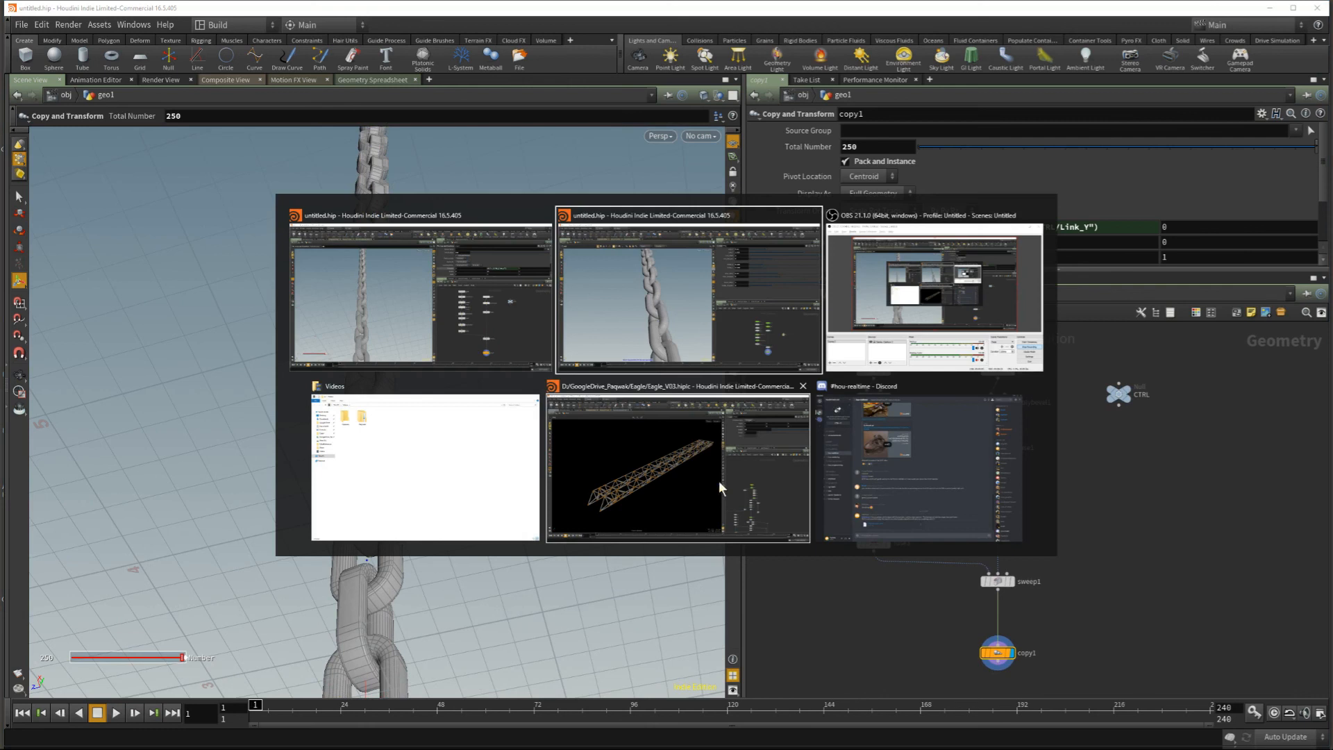
{"action": "left_click", "coordinate": [677, 440]}
{"action": "left_click_drag", "start_coordinate": [480, 409], "coordinate": [444, 383]}
{"action": "scroll", "coordinate": [1023, 499], "scroll_direction": "down", "scroll_amount": 5}
{"action": "middle_click_drag", "start_coordinate": [1112, 577], "coordinate": [1139, 495]}
{"action": "left_click_drag", "start_coordinate": [602, 479], "coordinate": [591, 519]}
{"action": "scroll", "coordinate": [1067, 412], "scroll_direction": "up", "scroll_amount": 3}
{"action": "middle_click_drag", "start_coordinate": [1067, 412], "coordinate": [1068, 475]}
{"action": "scroll", "coordinate": [1069, 455], "scroll_direction": "up", "scroll_amount": 5}
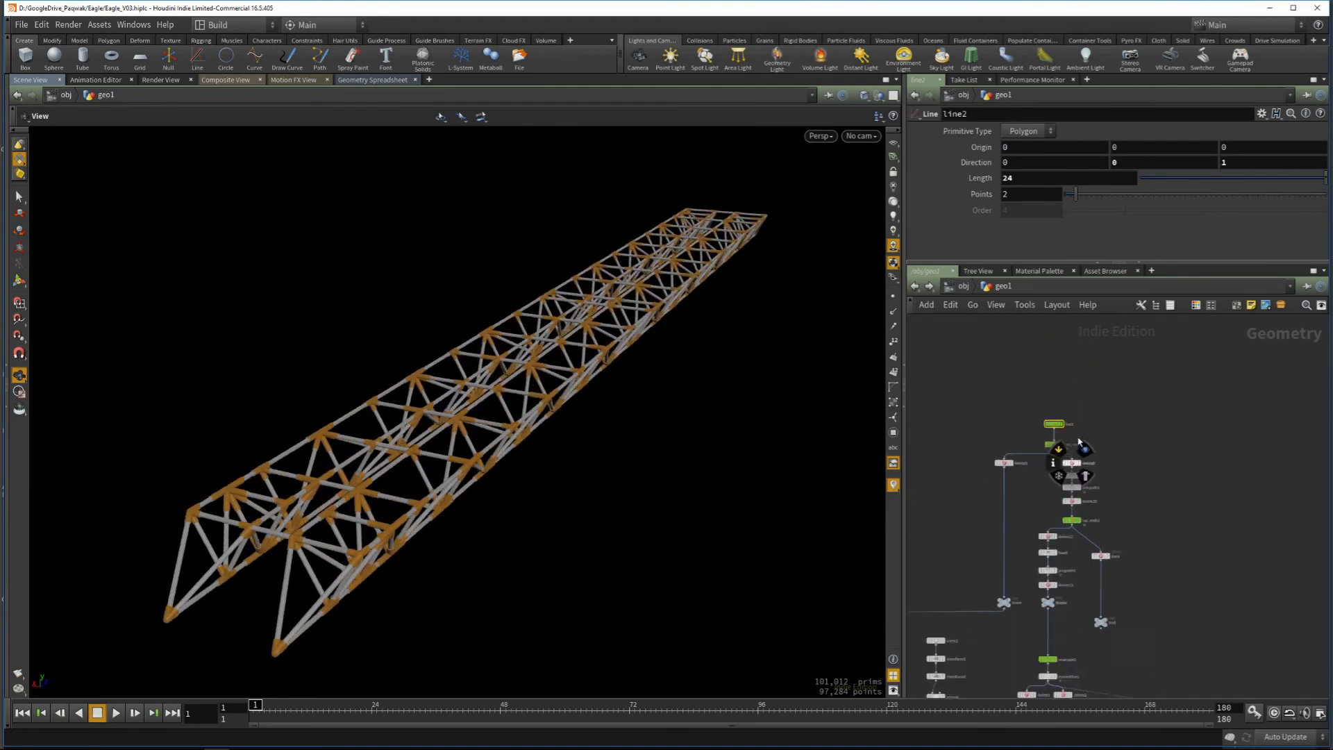
Step: Set line2's Length to 16 and then to 8 to test how the procedural truss shortens
{"action": "left_click_drag", "start_coordinate": [675, 359], "coordinate": [616, 352]}
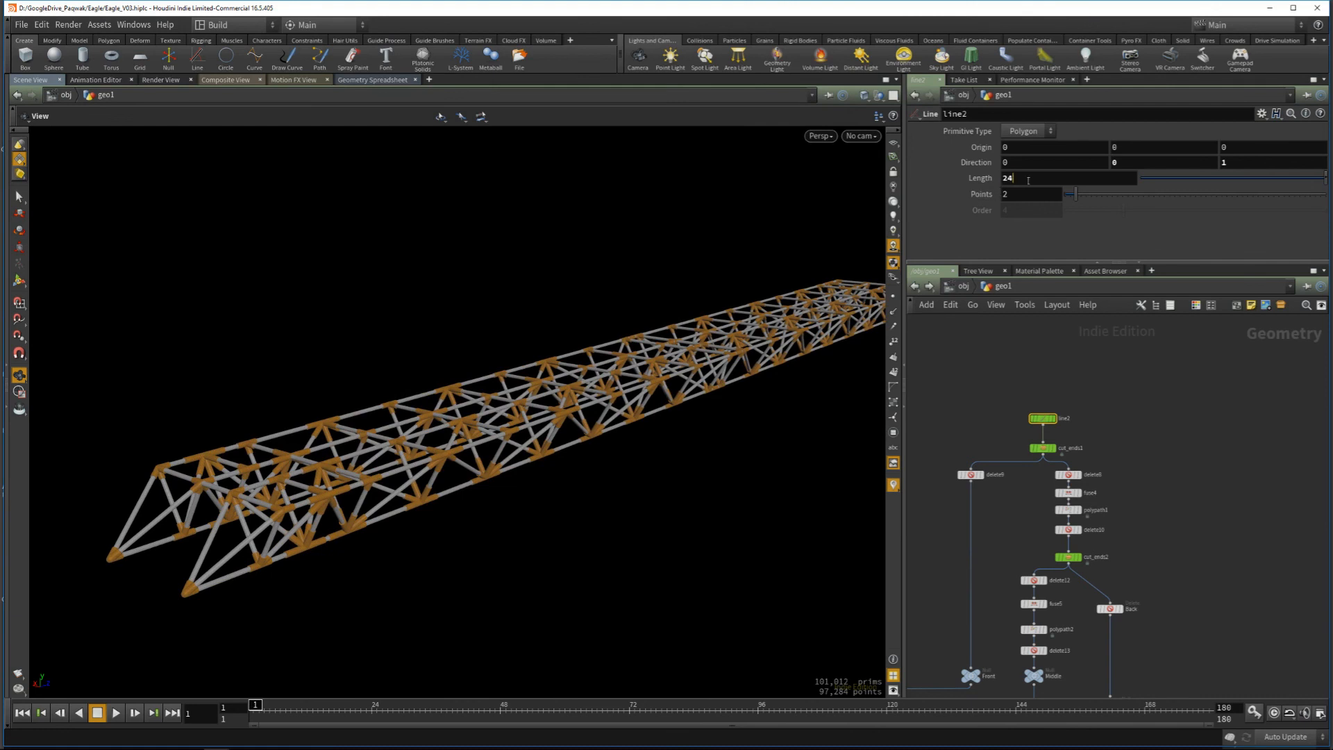
{"action": "left_click_drag", "start_coordinate": [550, 476], "coordinate": [486, 513]}
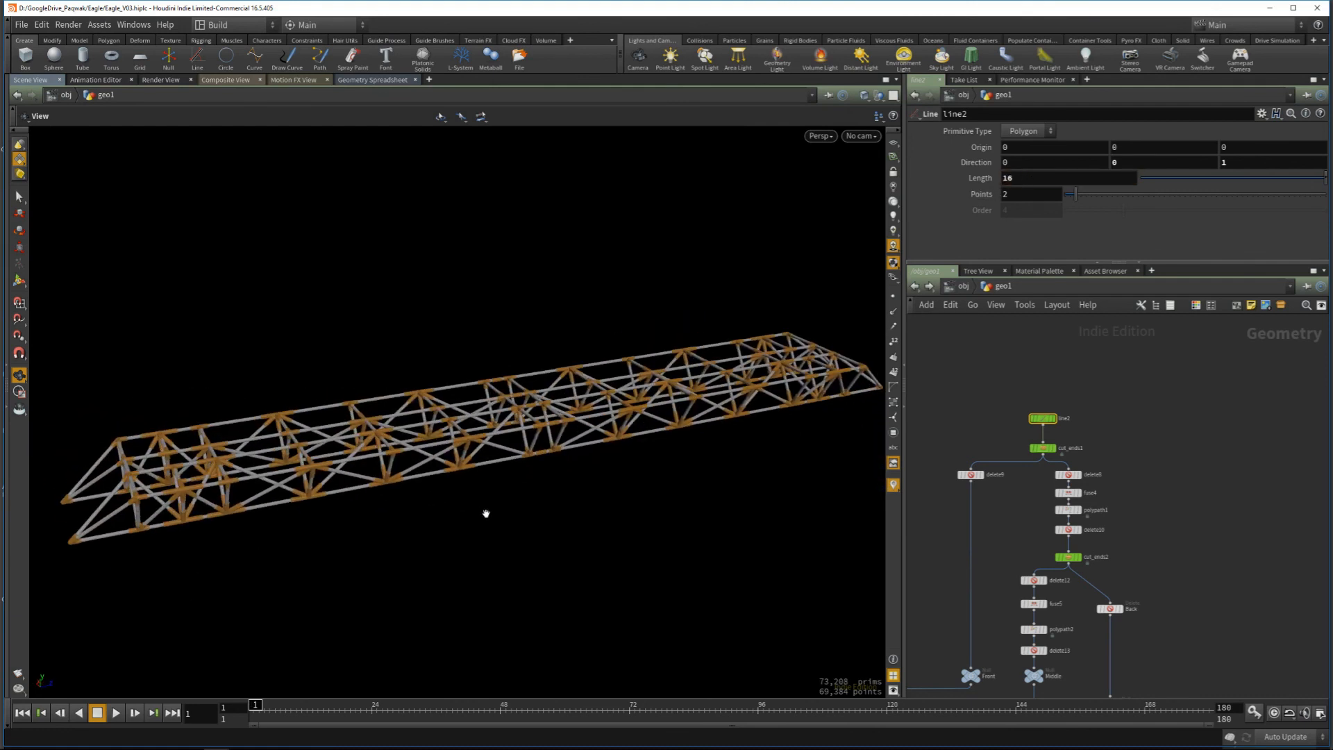
{"action": "type", "text": "8"}
{"action": "key", "text": "Return"}
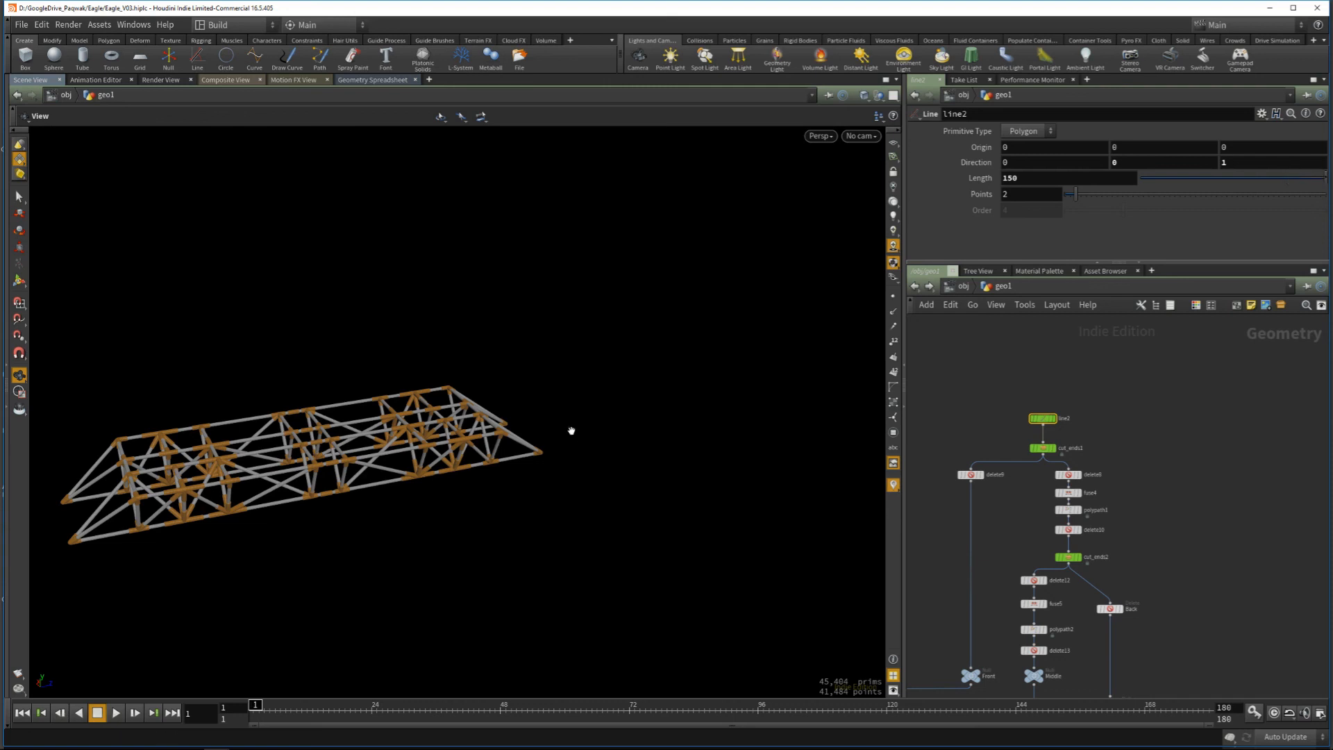
Step: Set line2's Length to 150 and examine the extended truss and the rest of its node network
{"action": "left_click_drag", "start_coordinate": [550, 416], "coordinate": [499, 415]}
{"action": "key", "text": "f"}
{"action": "left_click_drag", "start_coordinate": [680, 452], "coordinate": [820, 350]}
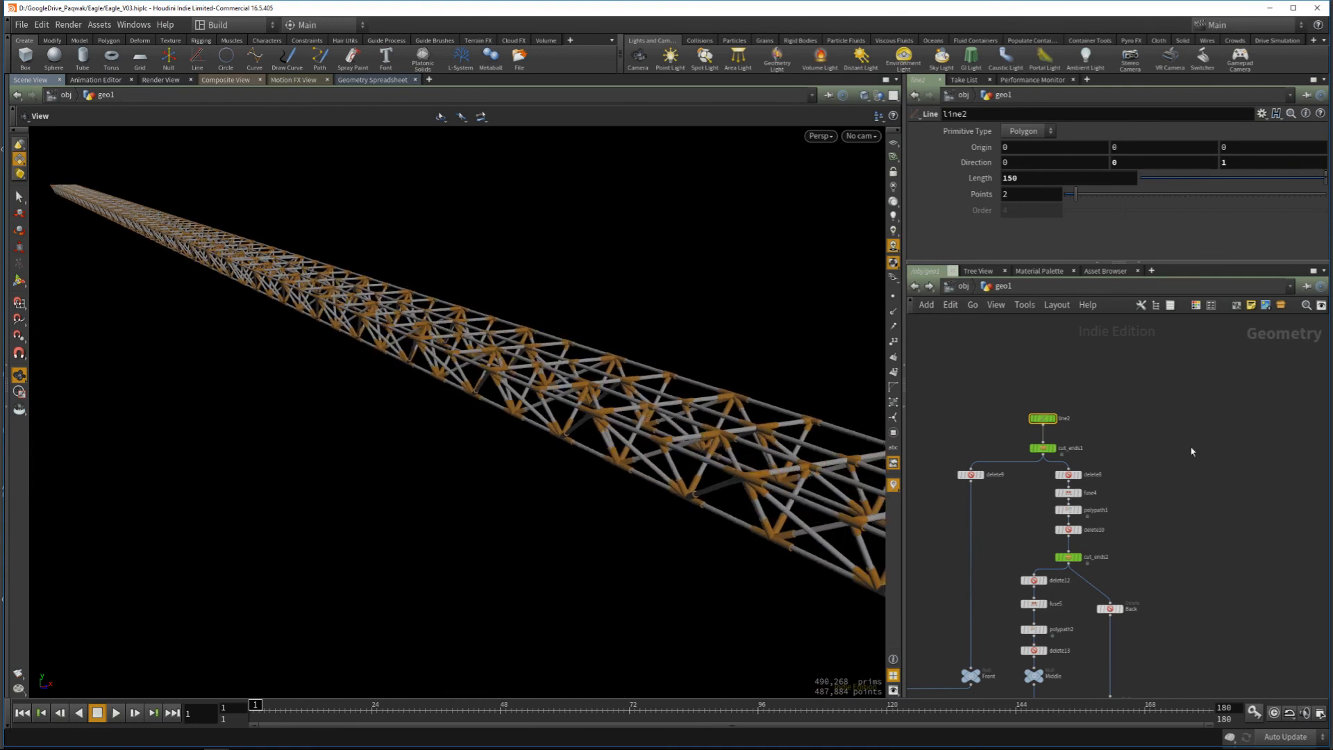
{"action": "scroll", "coordinate": [1192, 452], "scroll_direction": "down", "scroll_amount": 7}
{"action": "middle_click_drag", "start_coordinate": [1254, 572], "coordinate": [1247, 424]}
{"action": "mouse_move", "coordinate": [1250, 608]}
{"action": "middle_mouse_down"}
{"action": "mouse_move", "coordinate": [1252, 464]}
{"action": "mouse_move", "coordinate": [1272, 531]}
{"action": "middle_mouse_up"}
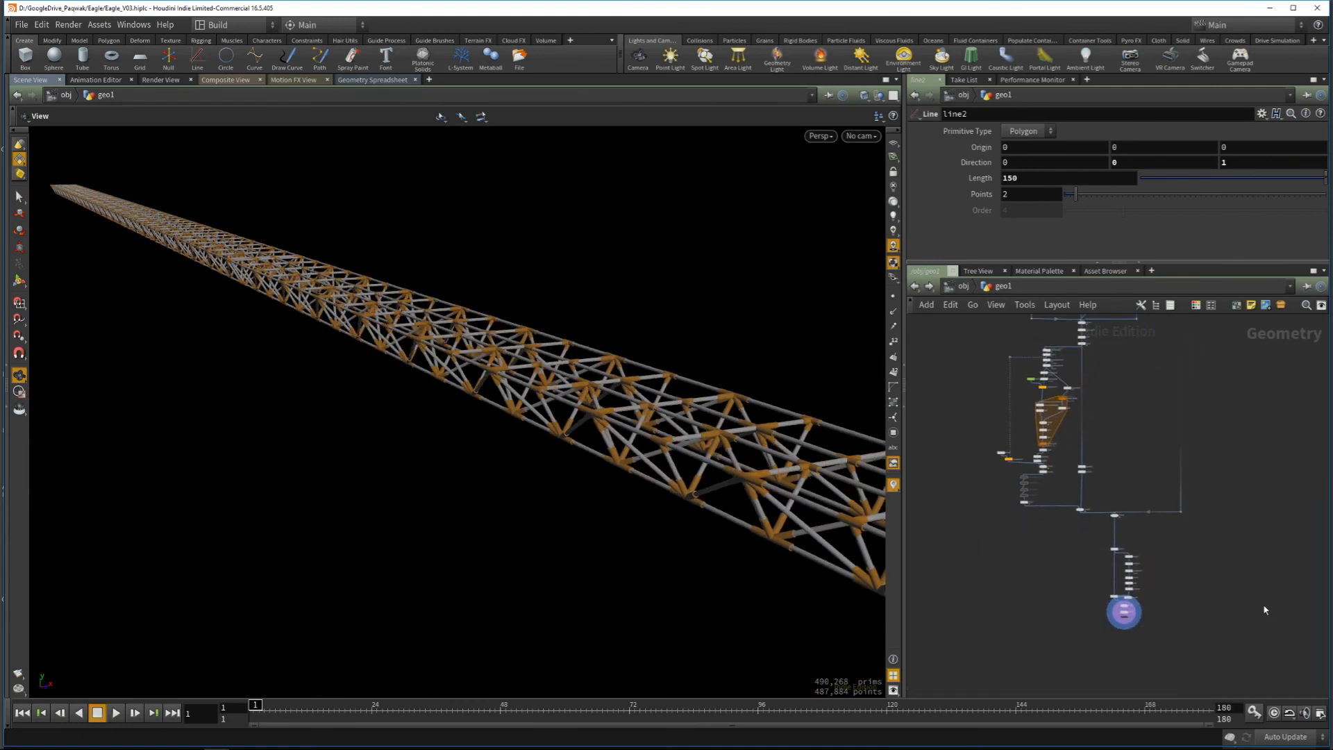